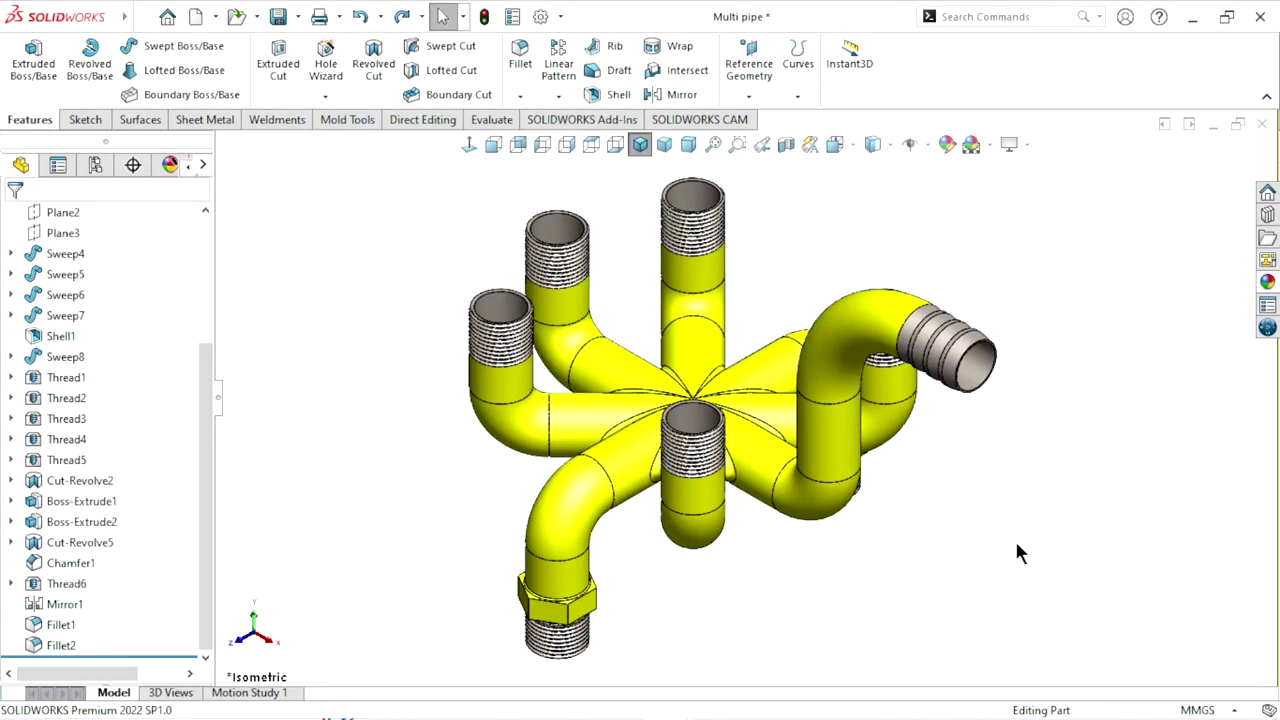
Orbit and zoom the yellow six-branch manifold to inspect it from several sides
mouse_move(867, 550)
middle_mouse_down()
mouse_move(910, 420)
mouse_move(848, 529)
mouse_move(934, 489)
mouse_move(892, 570)
mouse_move(812, 522)
mouse_move(906, 531)
mouse_move(900, 443)
mouse_move(870, 510)
middle_mouse_up()
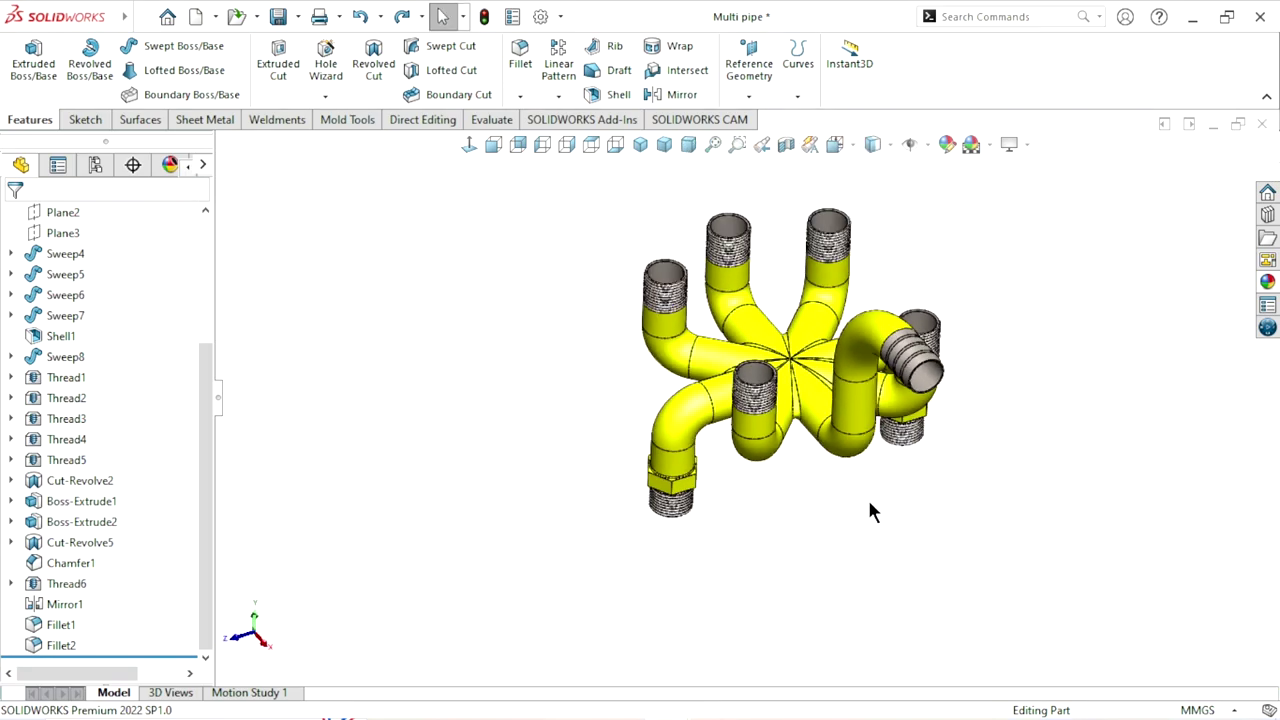
mouse_move(923, 457)
middle_mouse_down()
mouse_move(899, 547)
mouse_move(934, 456)
mouse_move(889, 528)
mouse_move(786, 394)
mouse_move(849, 521)
mouse_move(803, 549)
mouse_move(891, 530)
mouse_move(712, 511)
middle_mouse_up()
scroll(849, 521, "up", 4)
scroll(835, 492, "down", 5)
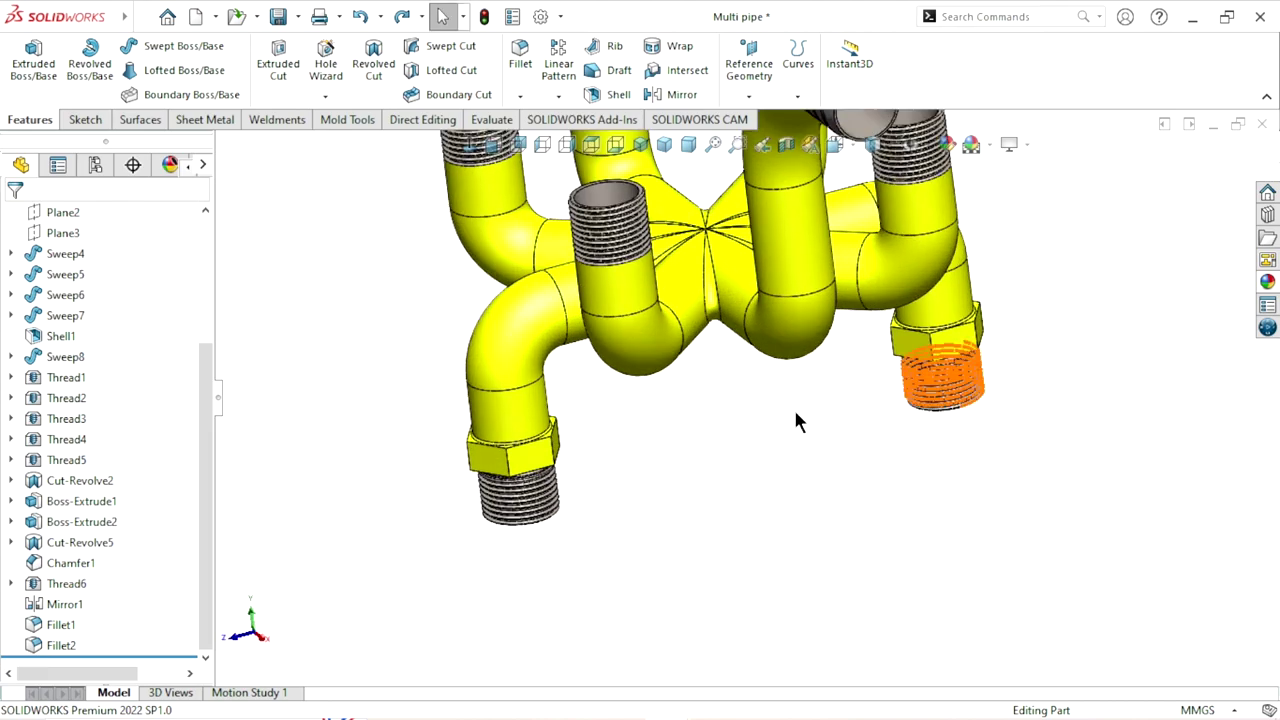
scroll(752, 552, "up", 5)
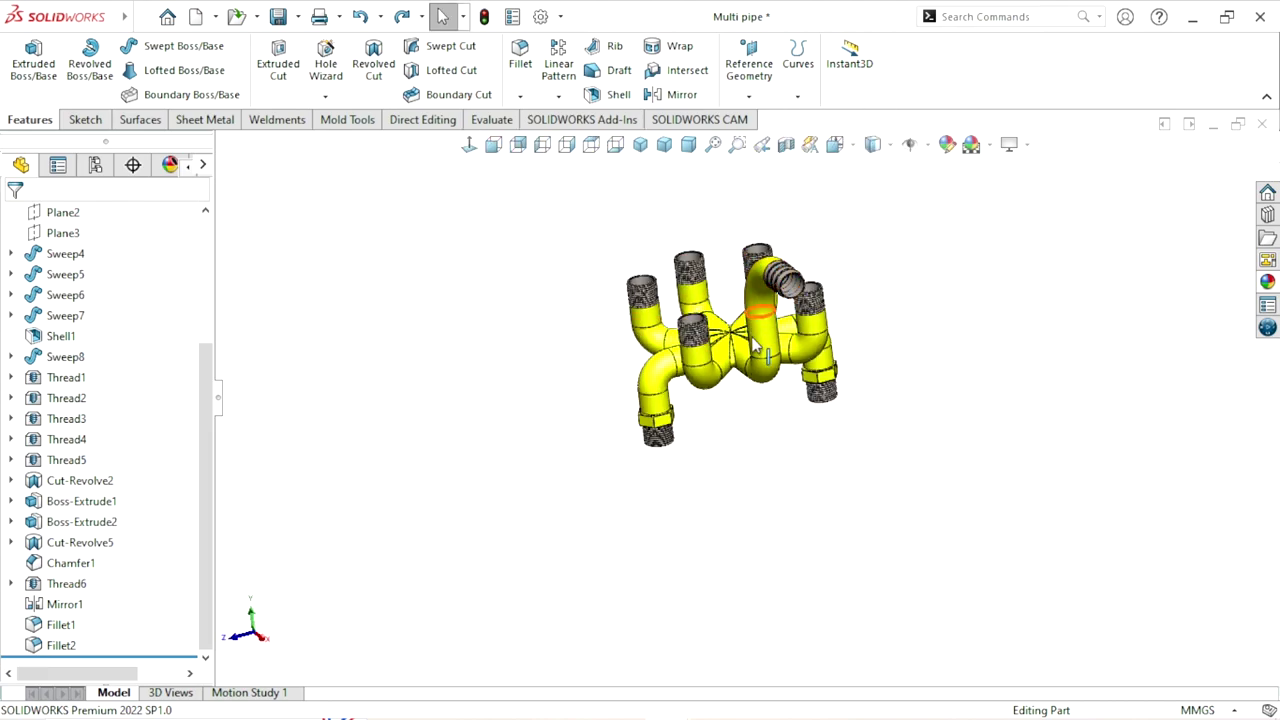
scroll(737, 308, "down", 3)
mouse_move(990, 460)
middle_mouse_down()
mouse_move(1054, 449)
mouse_move(968, 394)
middle_mouse_up()
scroll(940, 355, "down", 2)
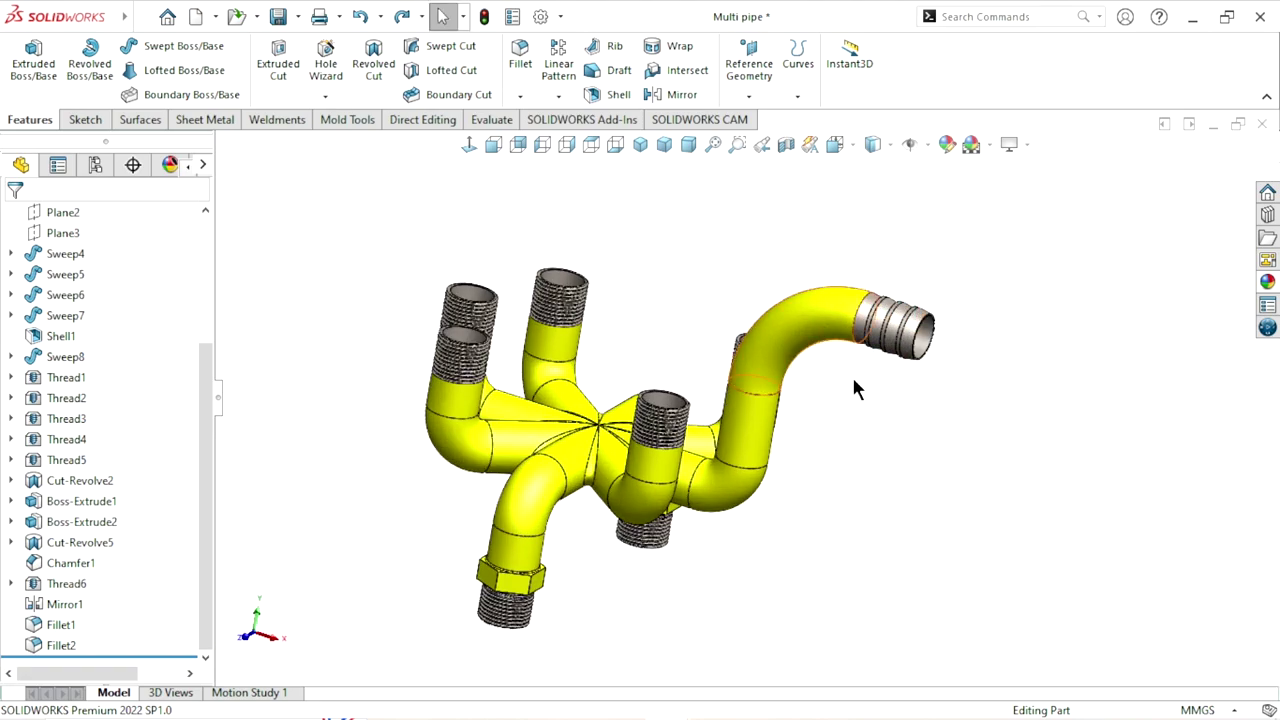
mouse_move(855, 388)
middle_mouse_down()
mouse_move(834, 483)
mouse_move(871, 503)
mouse_move(826, 537)
mouse_move(700, 400)
mouse_move(1104, 520)
mouse_move(805, 525)
middle_mouse_up()
scroll(907, 557, "down", 1)
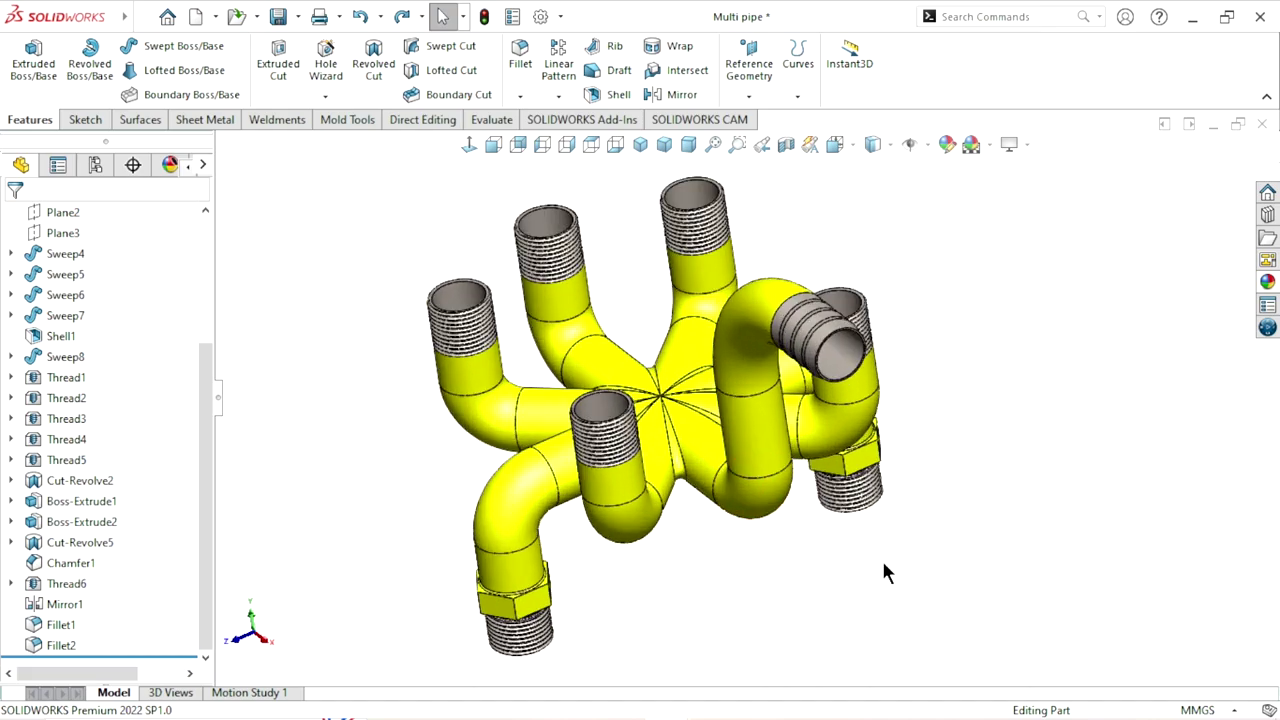
Check the manifold from a few more angles, then start a new blank part, Part2
mouse_move(893, 565)
middle_mouse_down()
mouse_move(894, 543)
mouse_move(790, 457)
middle_mouse_up()
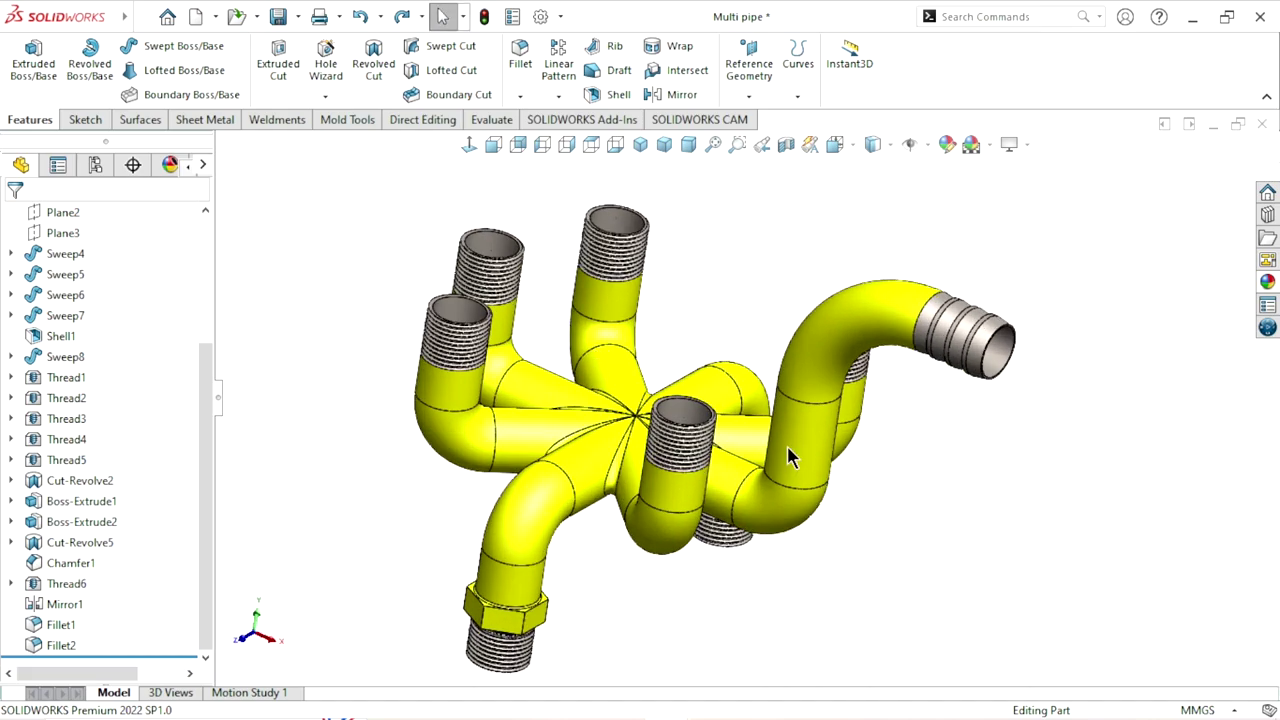
scroll(745, 420, "up", 1)
middle_click_drag(940, 517, 911, 517)
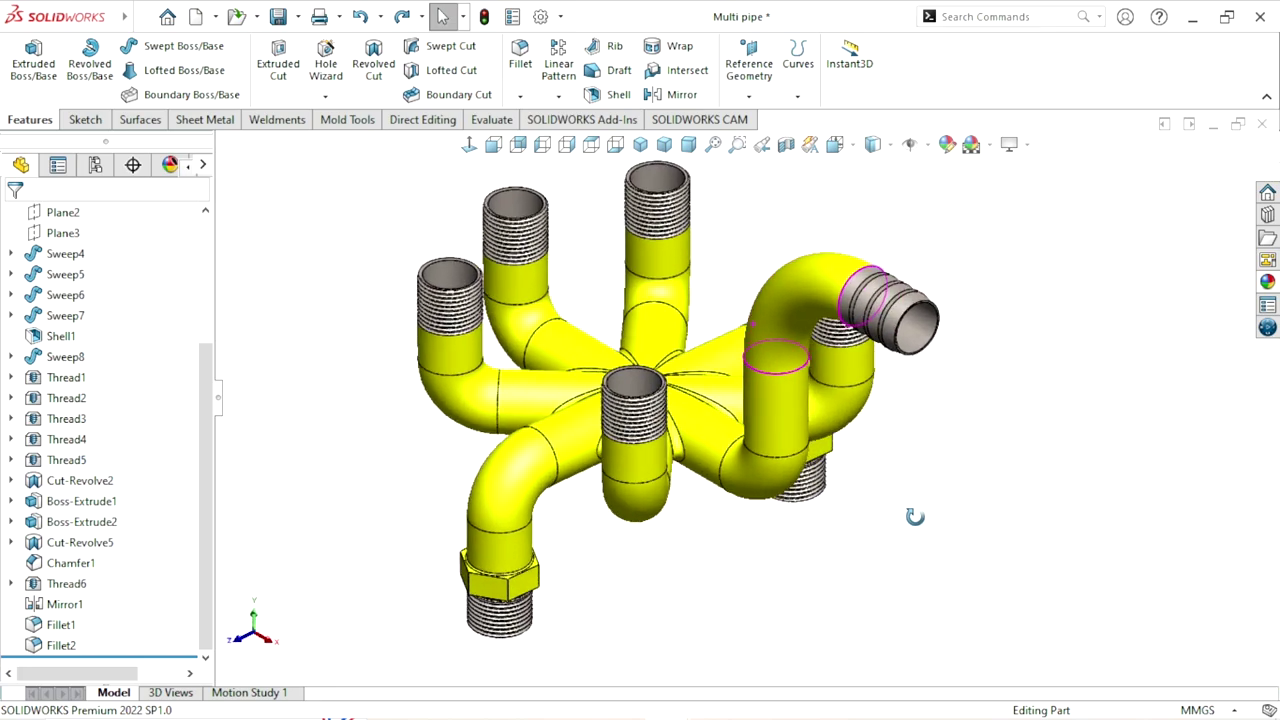
scroll(780, 486, "up", 1)
scroll(691, 366, "down", 2)
scroll(691, 366, "down", 1)
scroll(1041, 509, "up", 2)
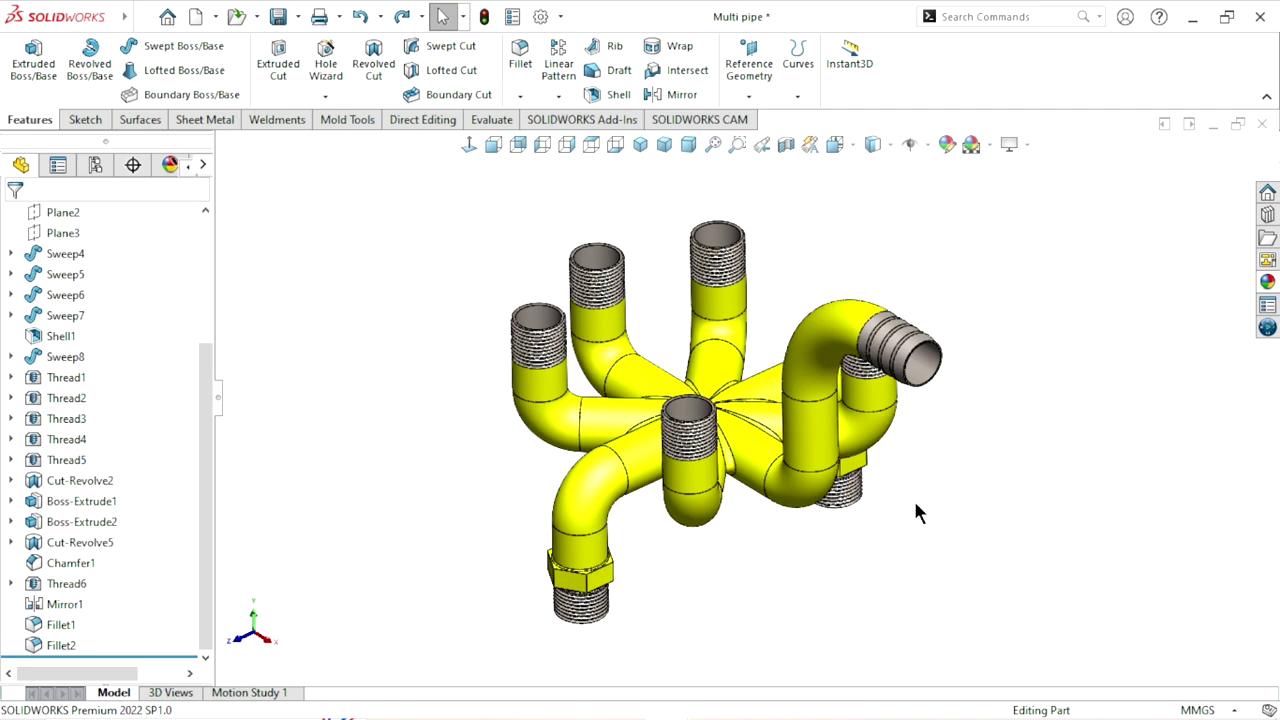
mouse_move(915, 503)
middle_mouse_down()
mouse_move(957, 529)
mouse_move(831, 491)
mouse_move(949, 489)
middle_mouse_up()
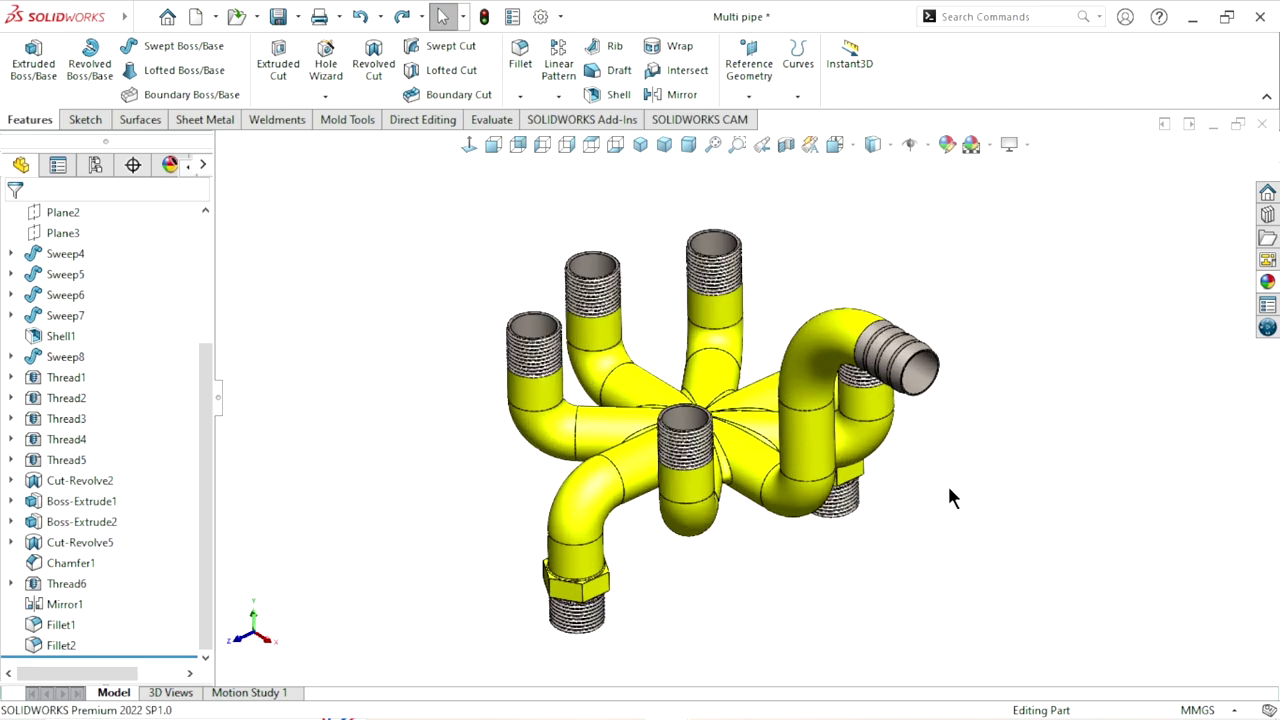
key("ctrl+n")
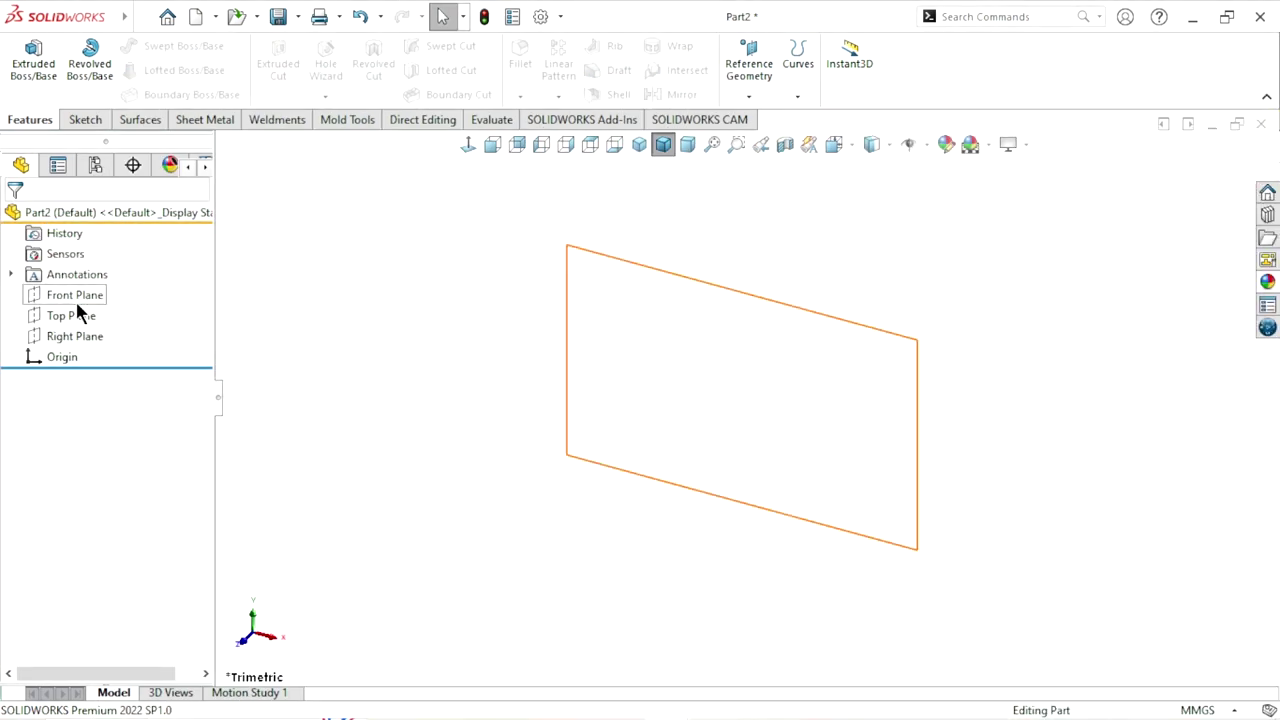
On the Right Plane, sketch a horizontal midpoint line centred on the origin
left_click(84, 336)
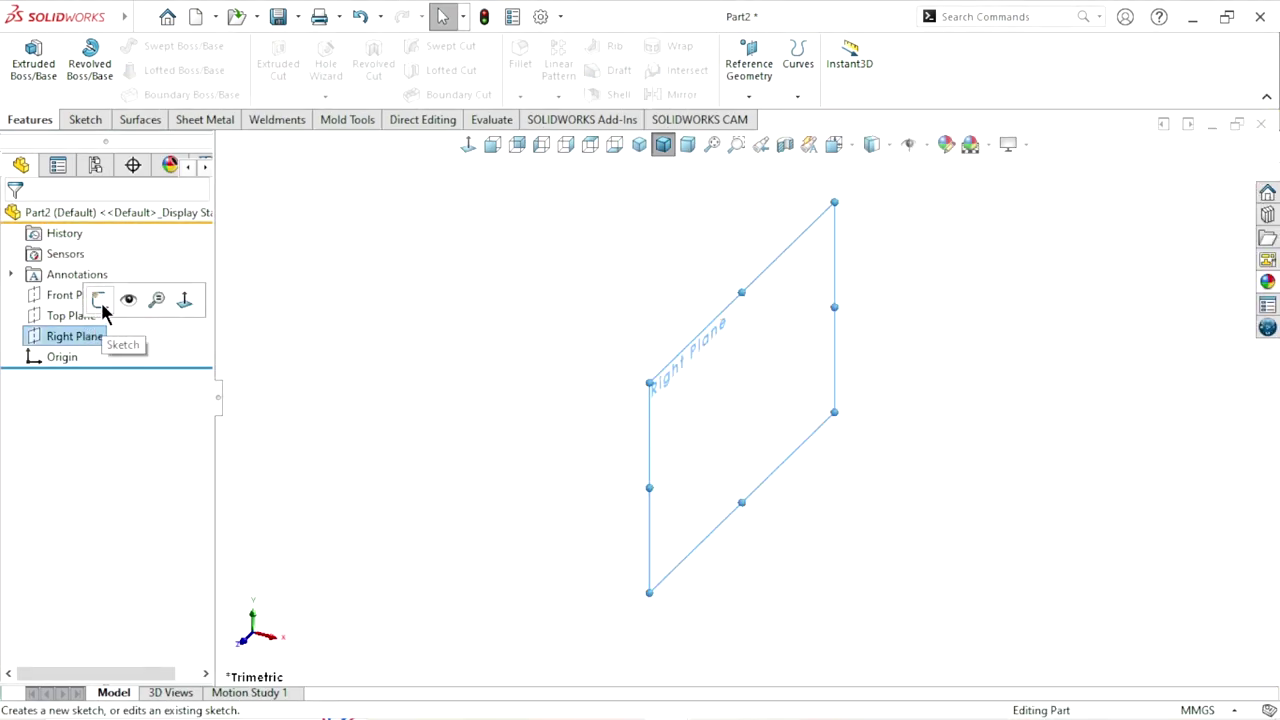
left_click(101, 302)
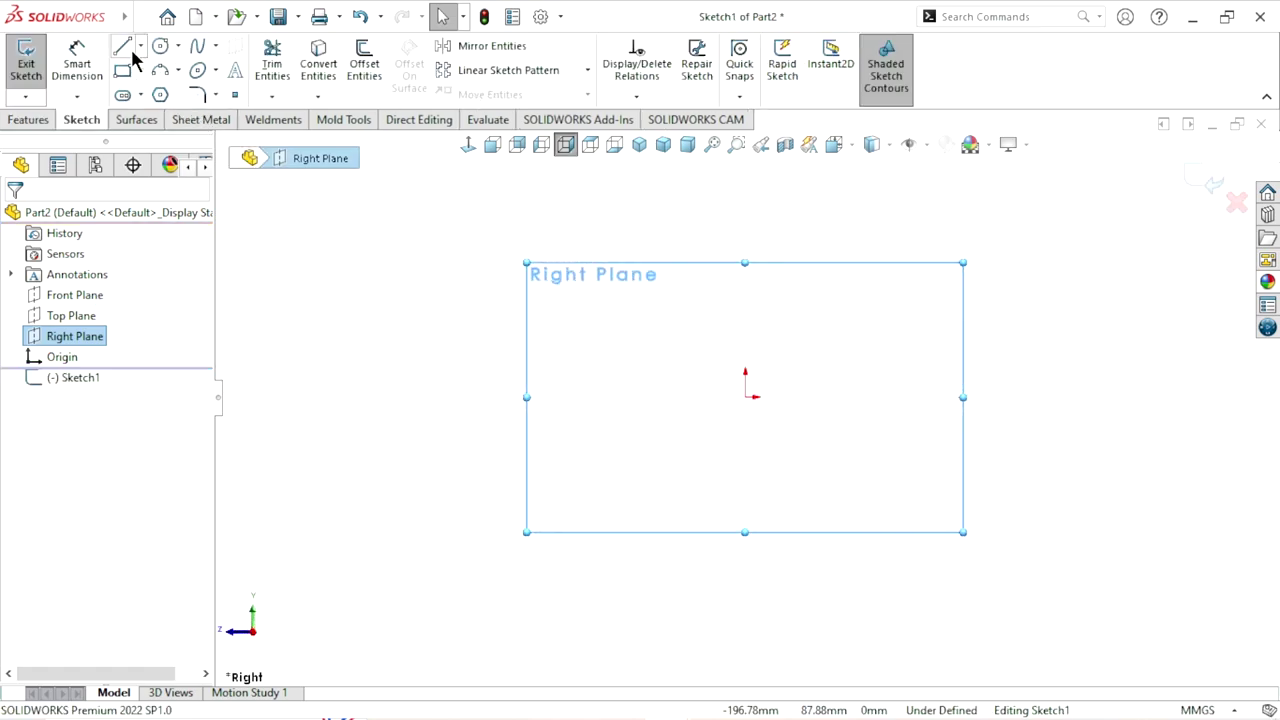
left_click(124, 49)
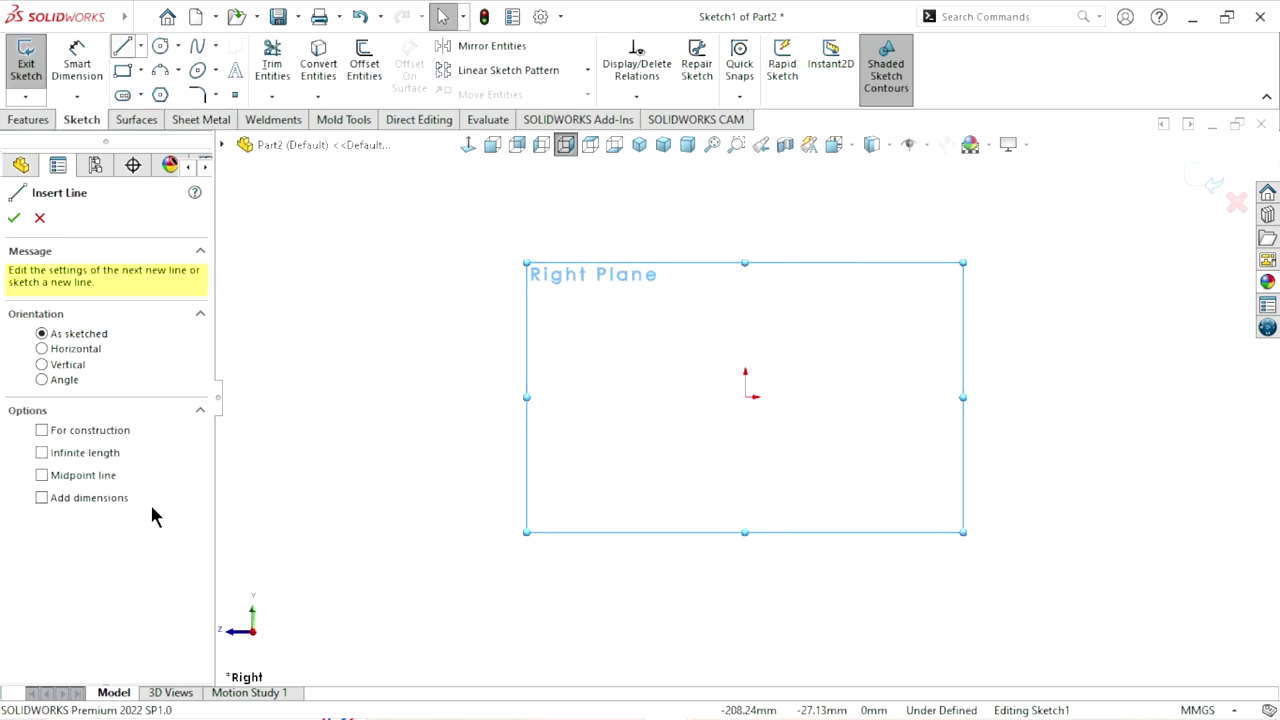
left_click(745, 397)
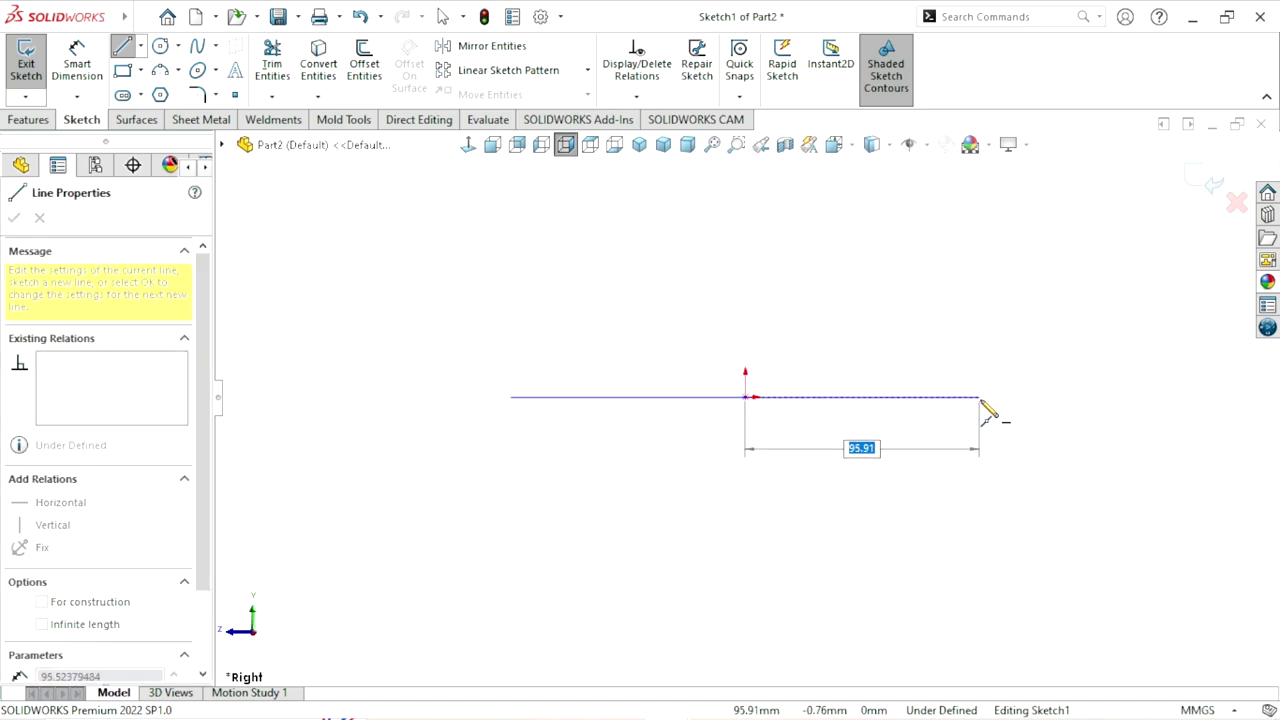
left_click(983, 397)
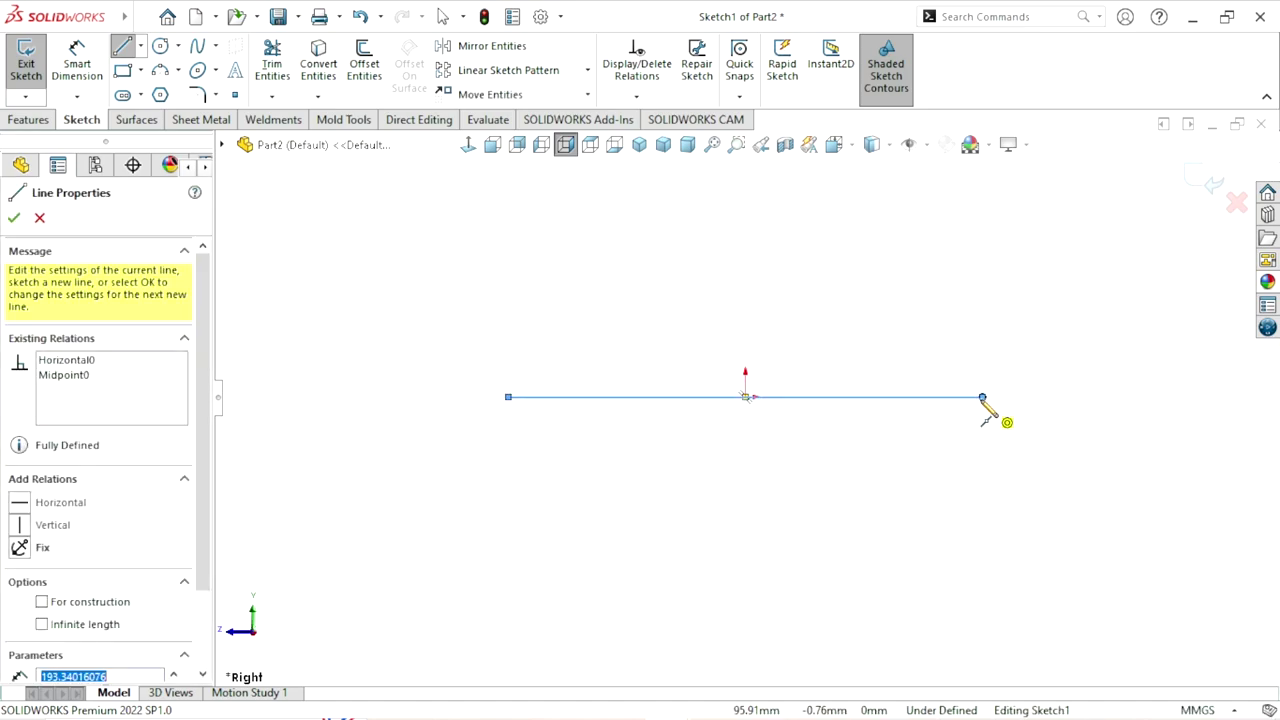
Dimension the horizontal line to 120 mm
left_click(77, 63)
left_click(735, 397)
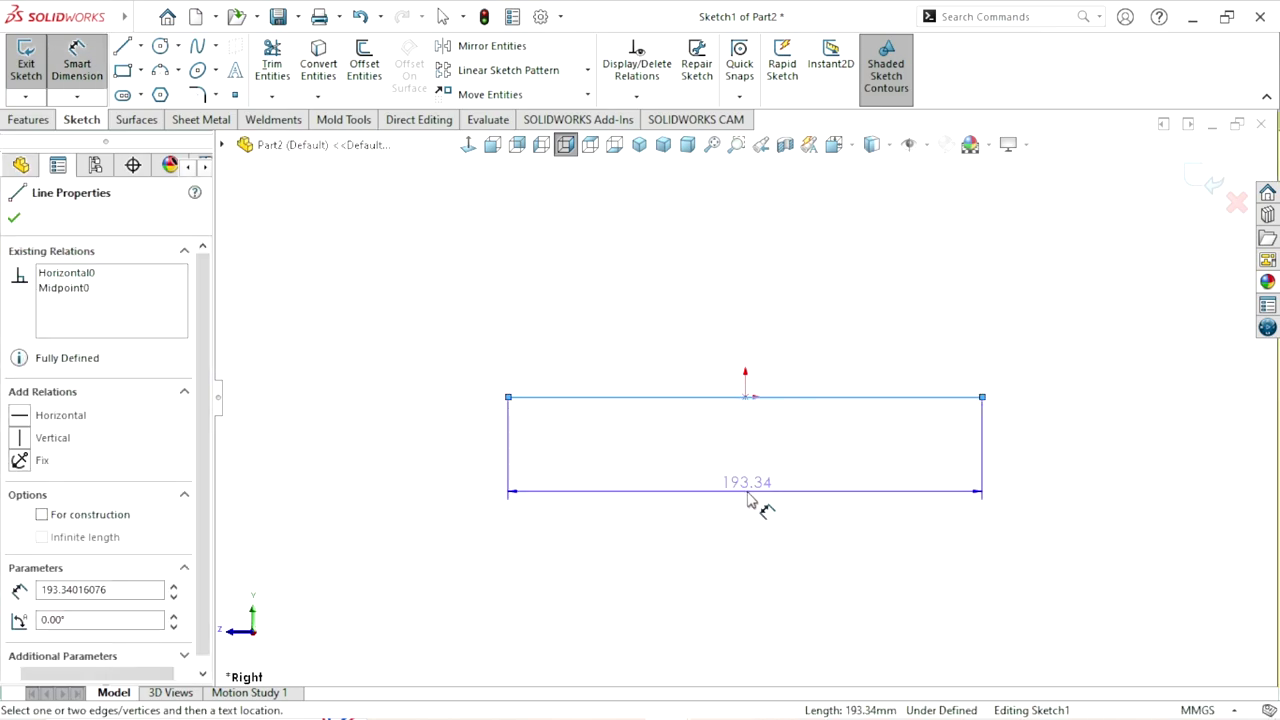
left_click(752, 495)
type("12")
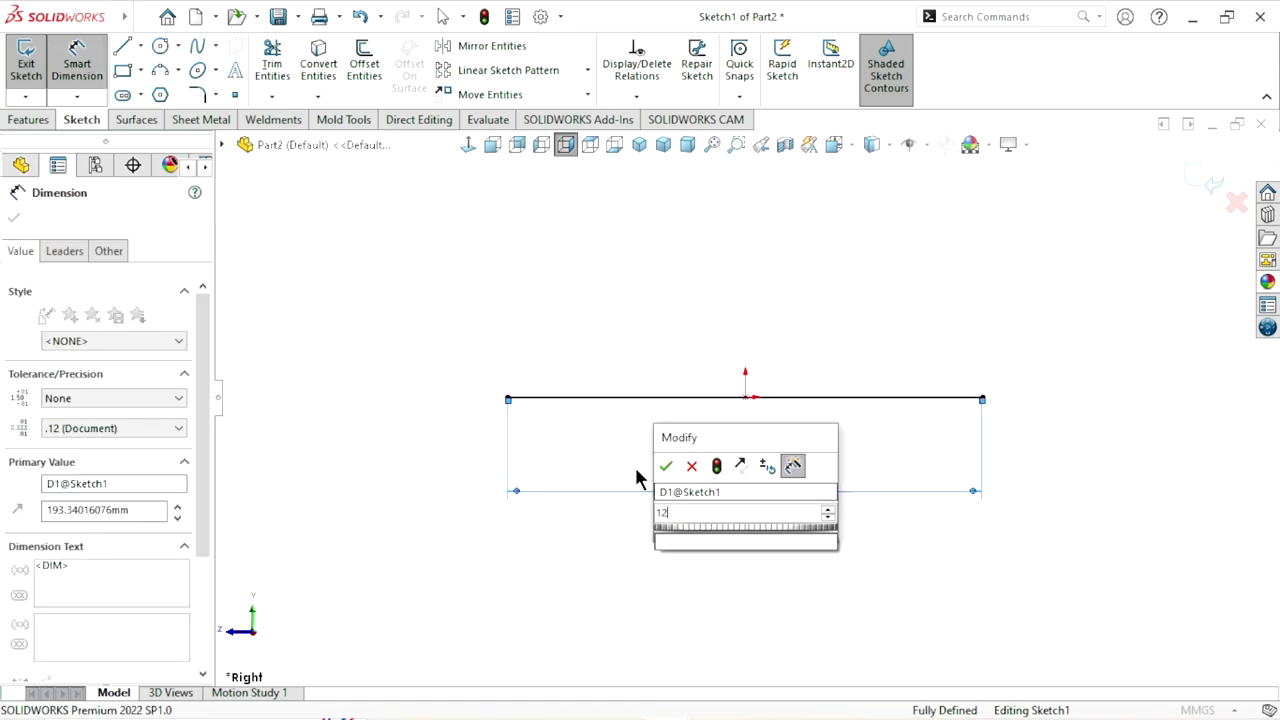
type("0")
left_click(667, 464)
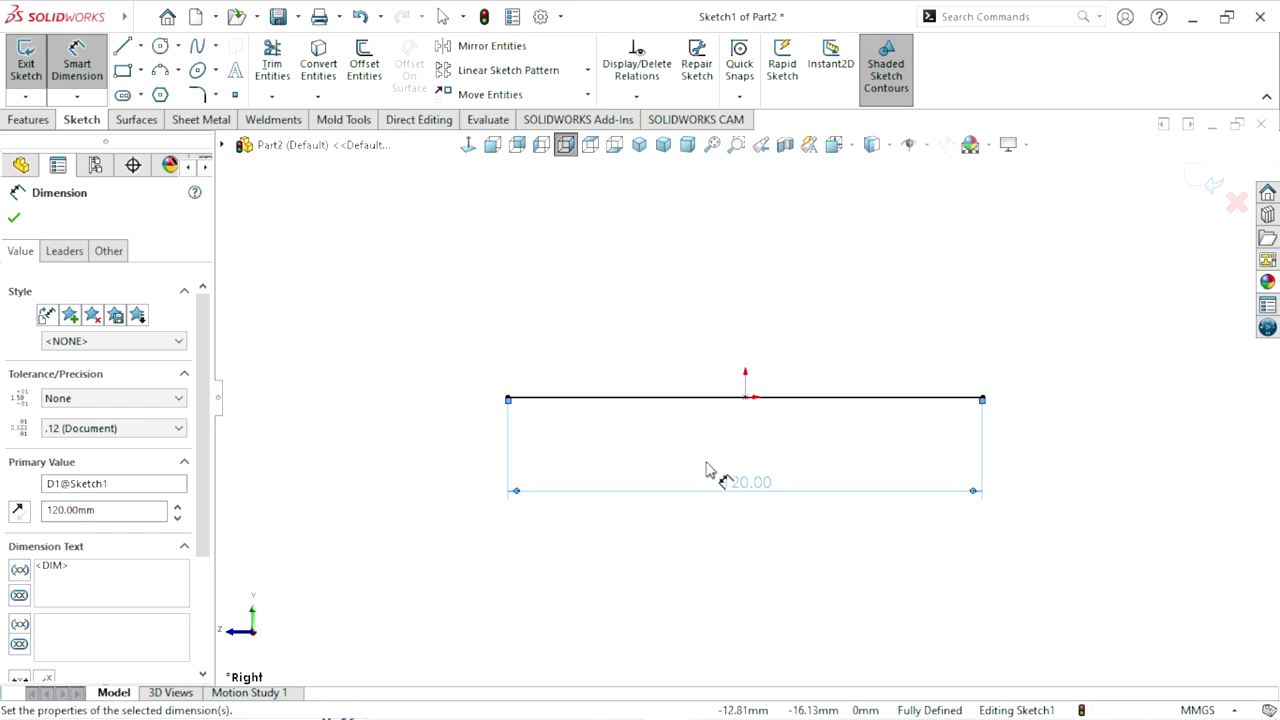
left_click(14, 218)
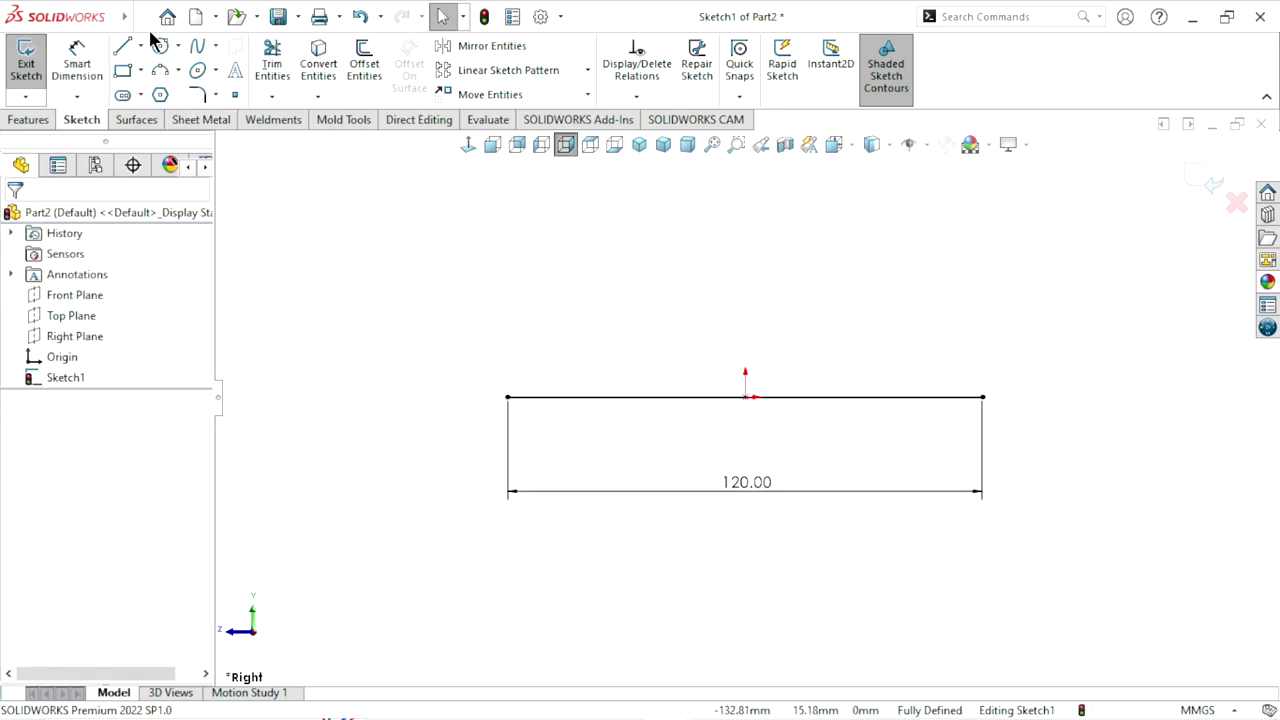
Draw a vertical line down from the left end and move the 120 dimension above it
left_click(116, 50)
left_click(509, 398)
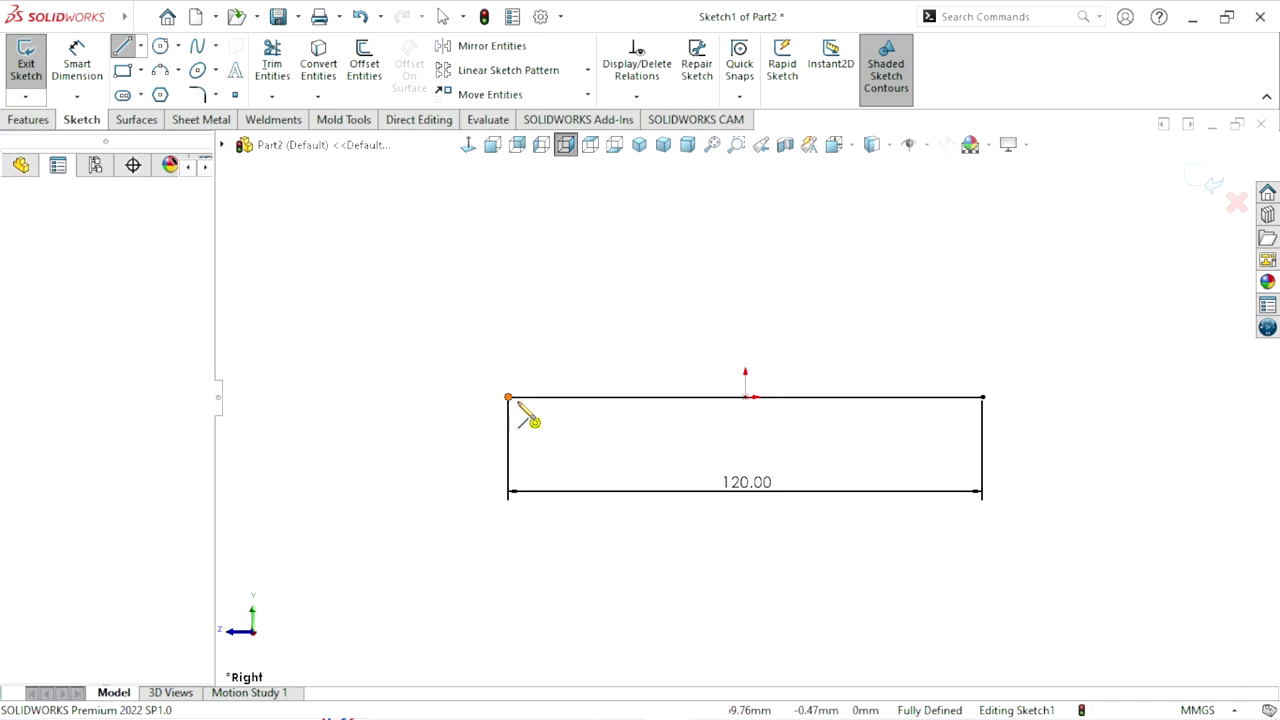
left_click(508, 528)
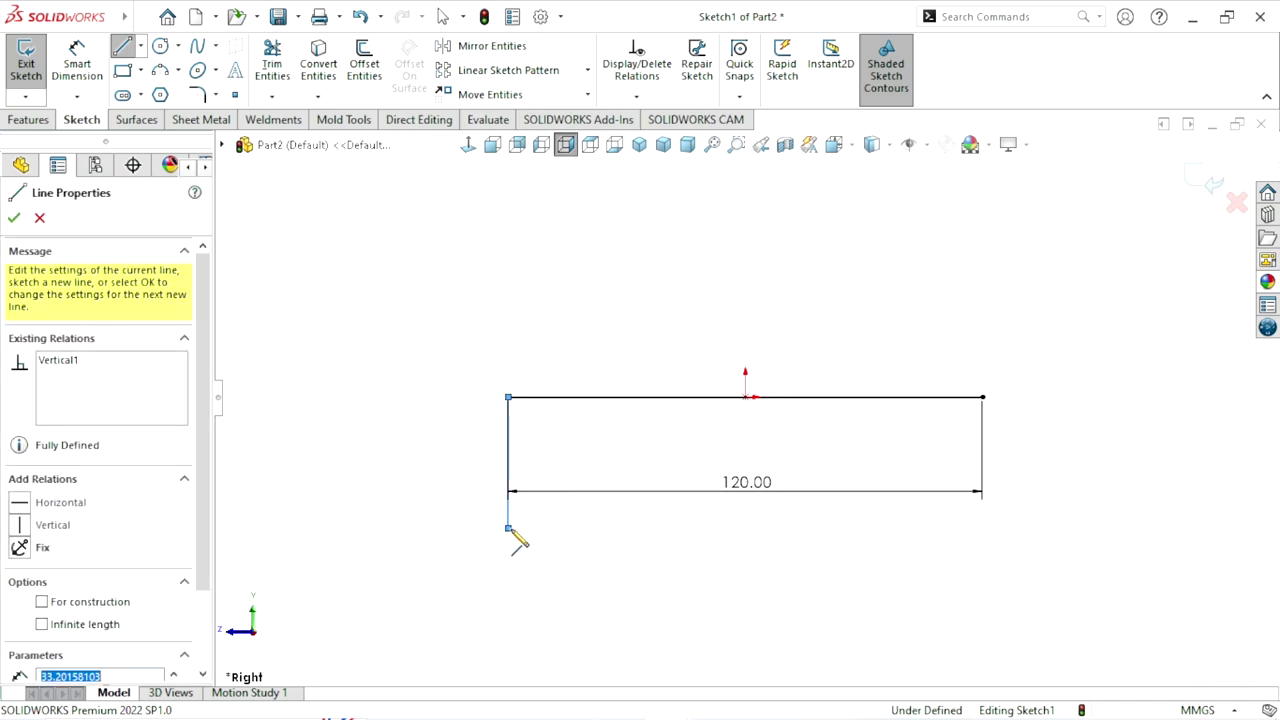
right_click(584, 530)
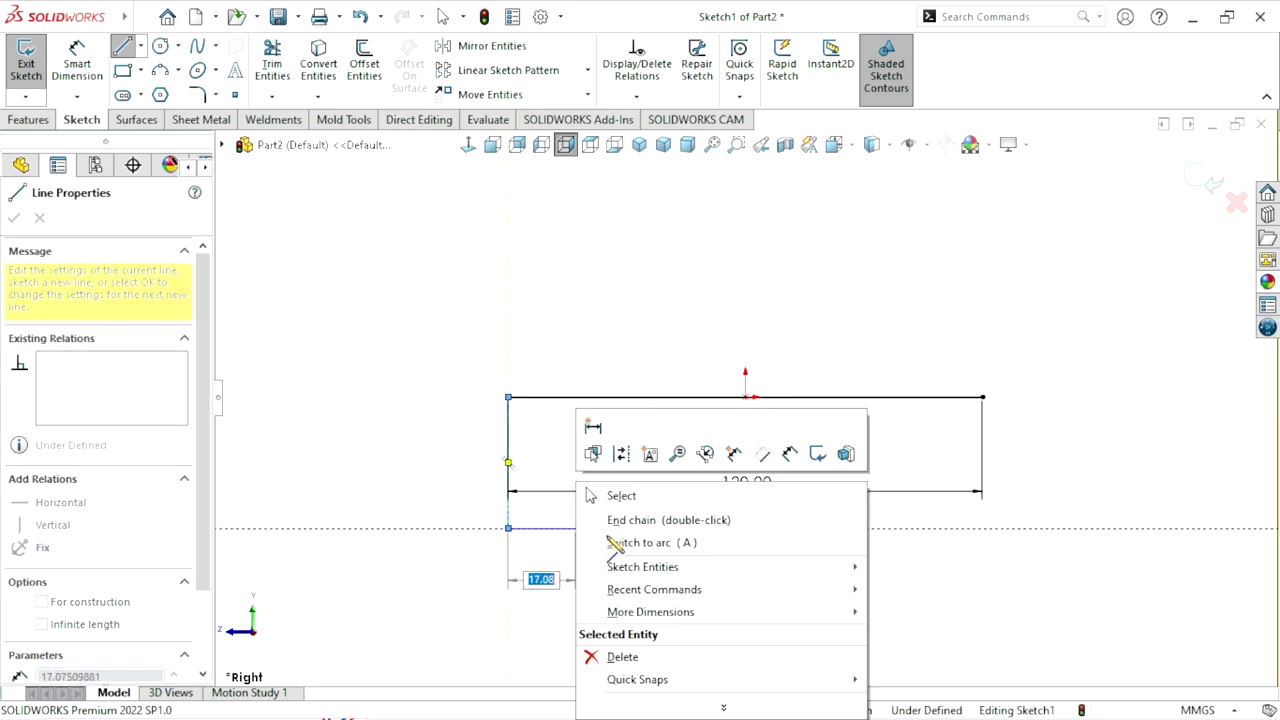
left_click(641, 497)
left_click_drag(760, 500, 754, 313)
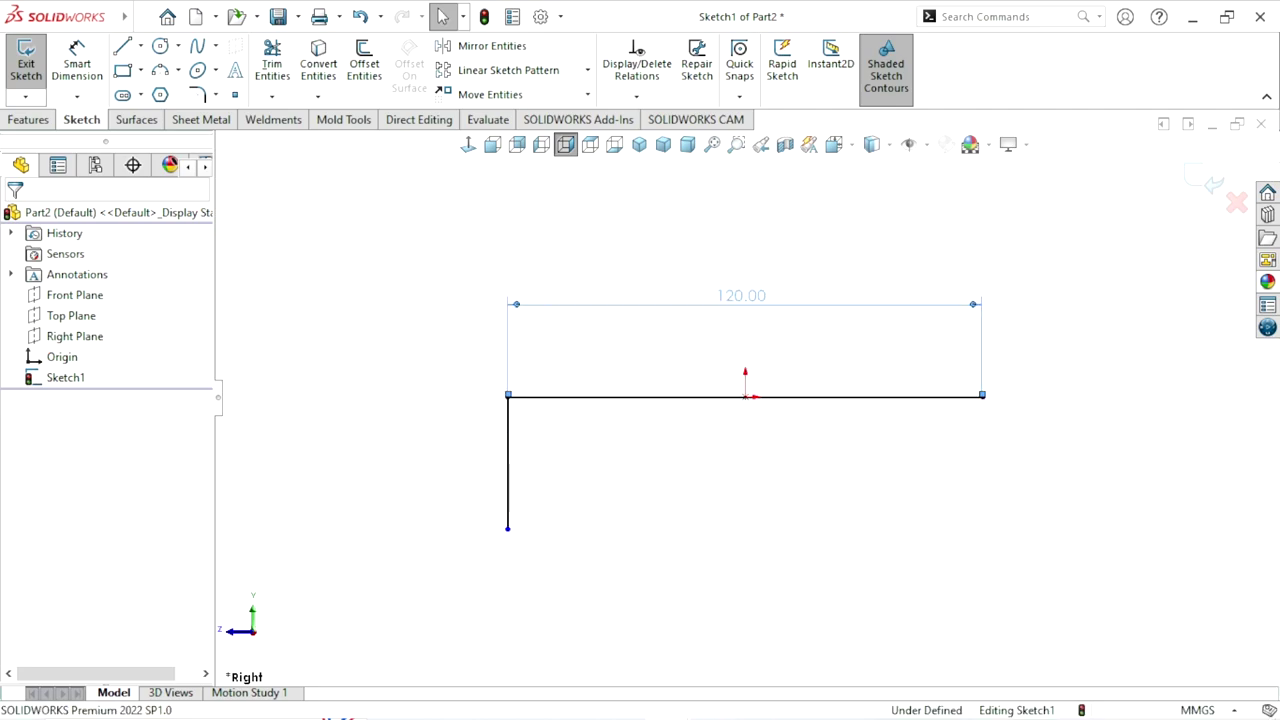
Dimension the vertical leg to 30 mm
left_click(80, 68)
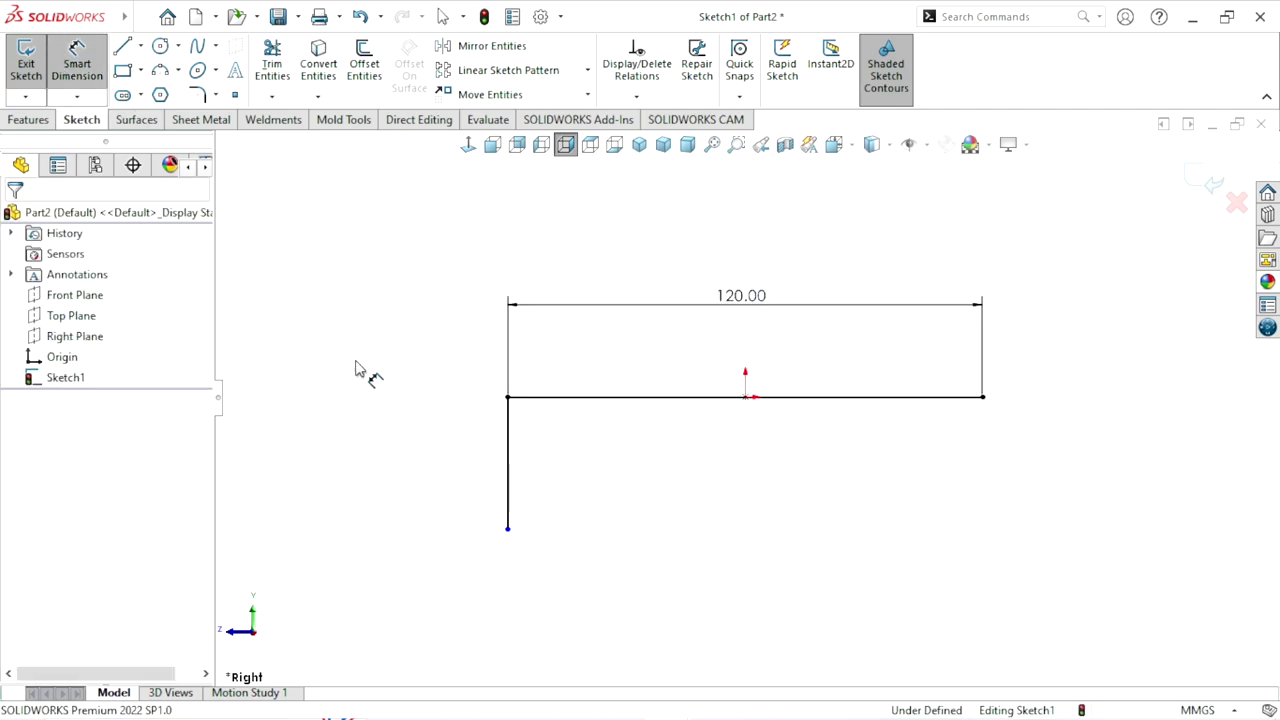
left_click(508, 460)
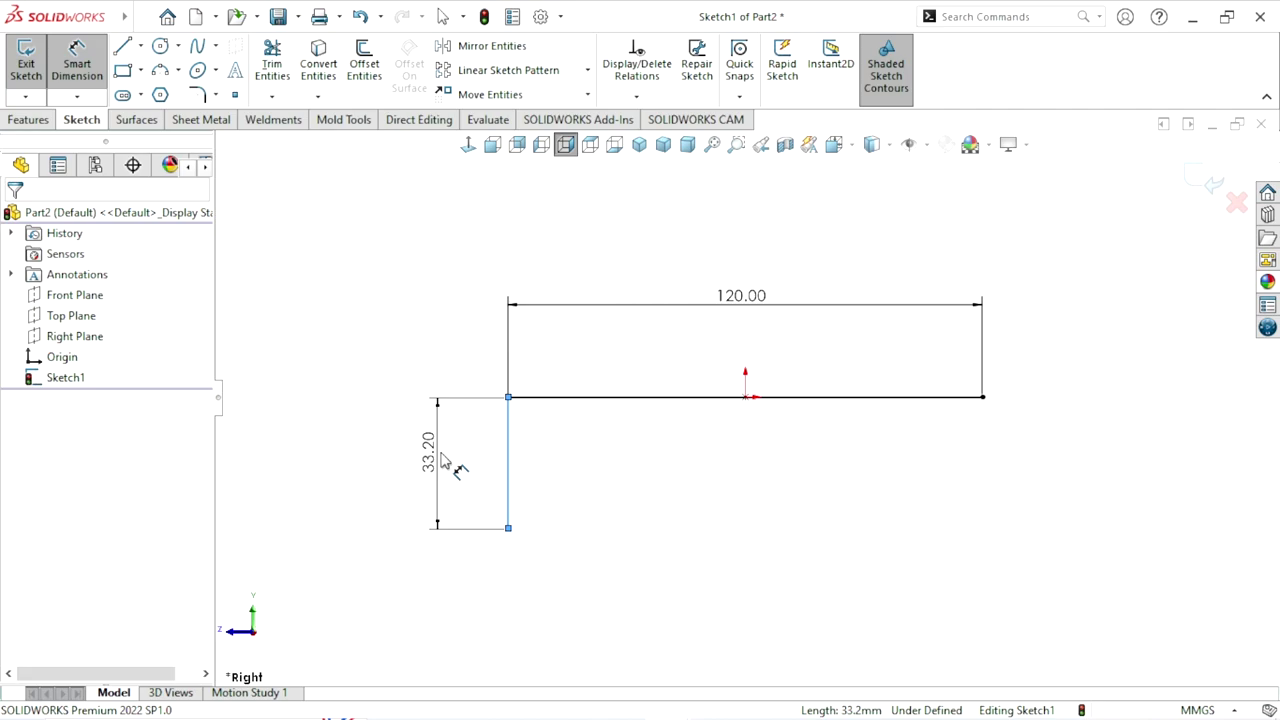
left_click(446, 463)
type("30")
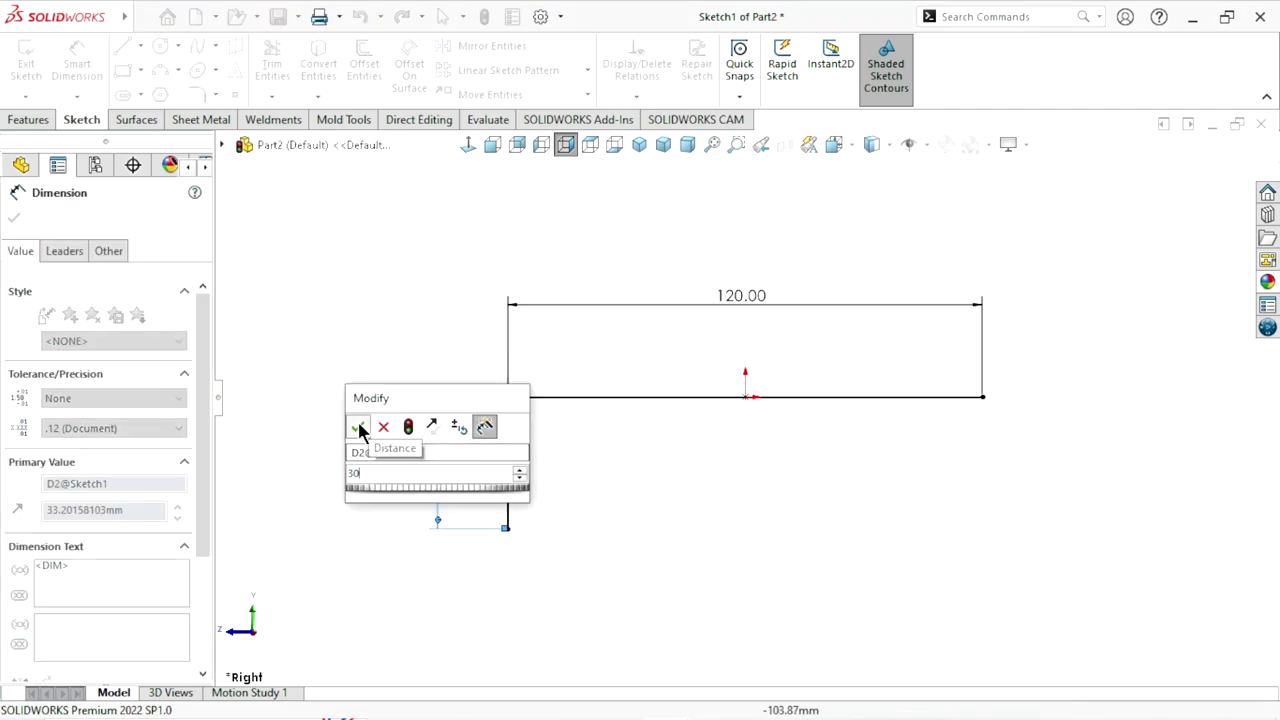
left_click(358, 428)
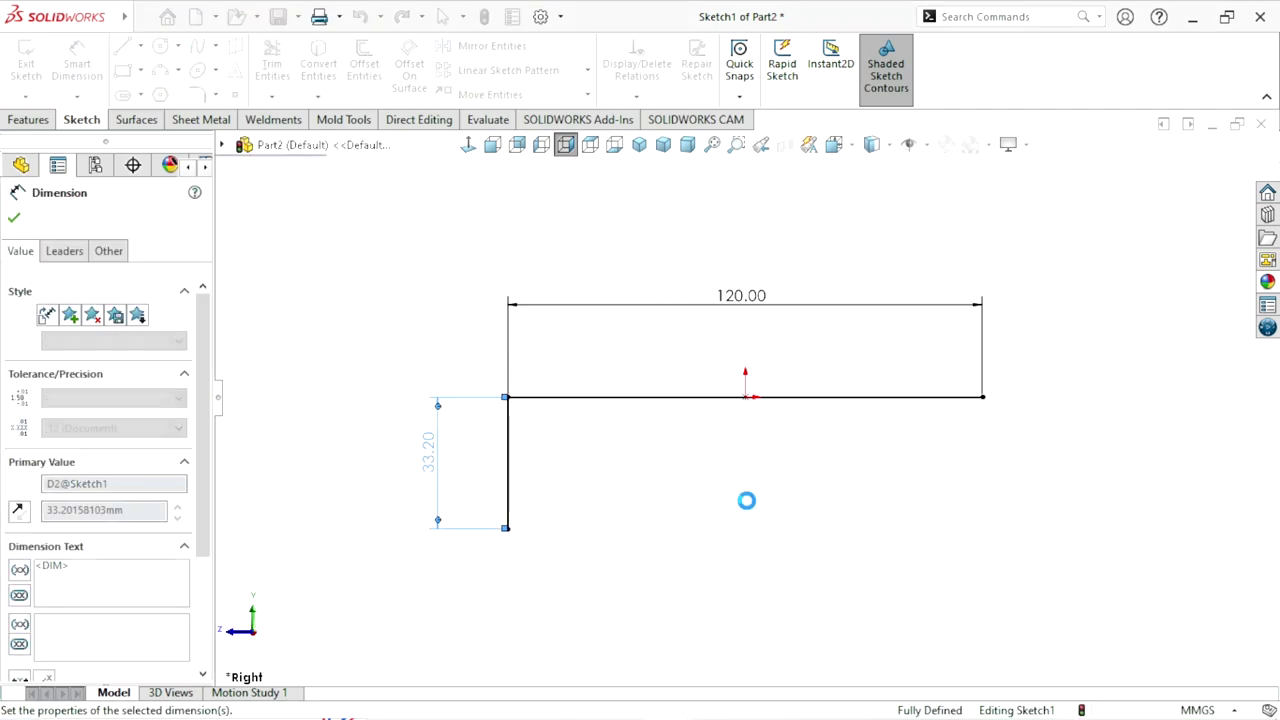
left_click(13, 219)
Round the corner between the leg and the 120 mm line with an R15 fillet
left_click(197, 95)
type("15")
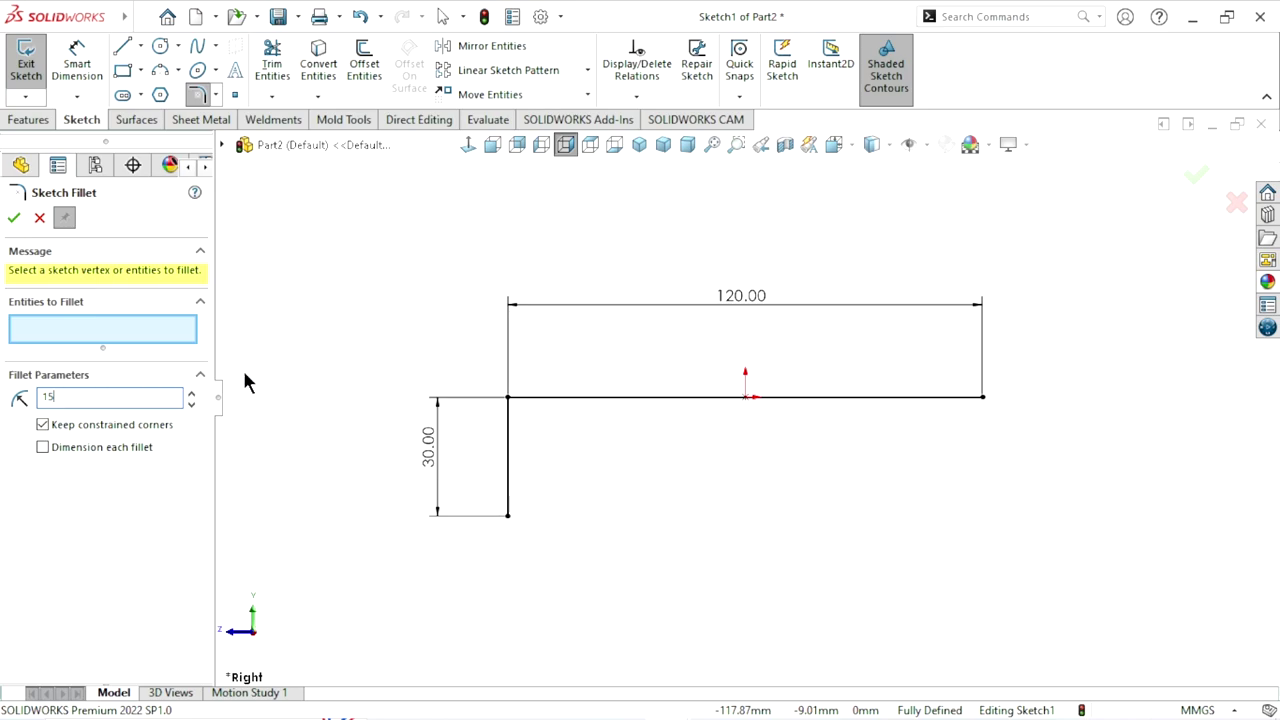
left_click(507, 398)
left_click(13, 218)
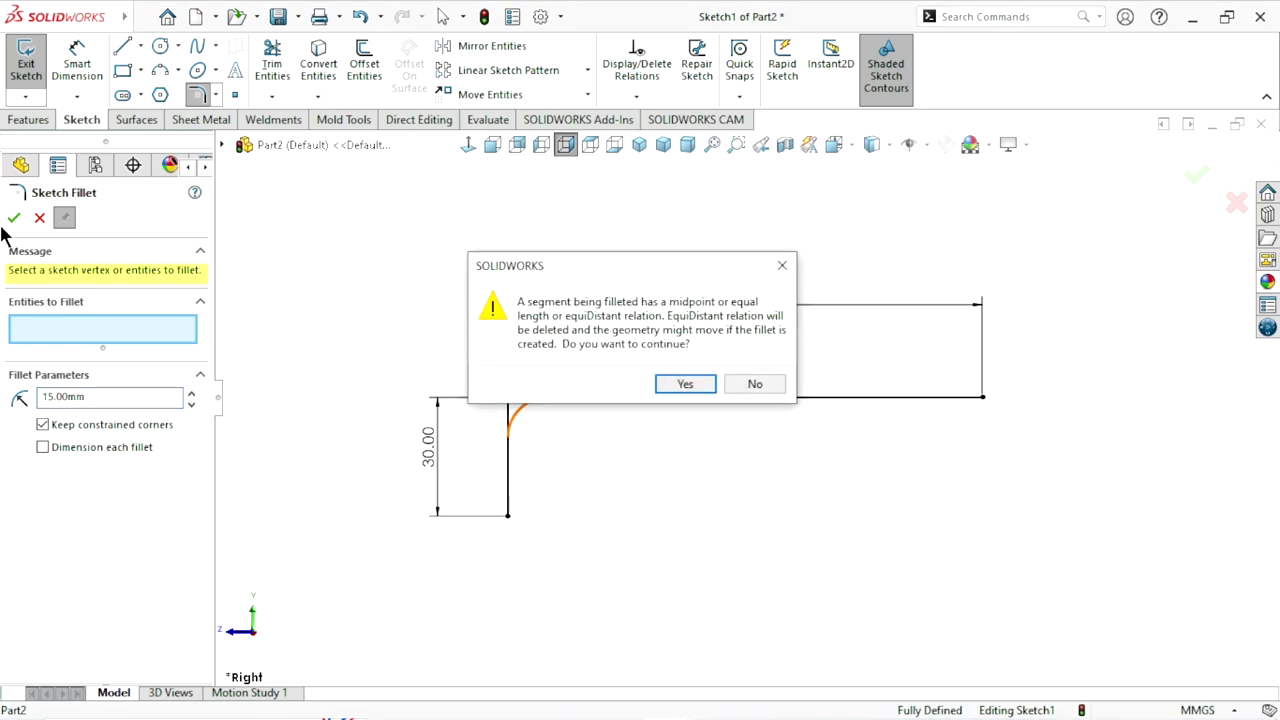
left_click(685, 385)
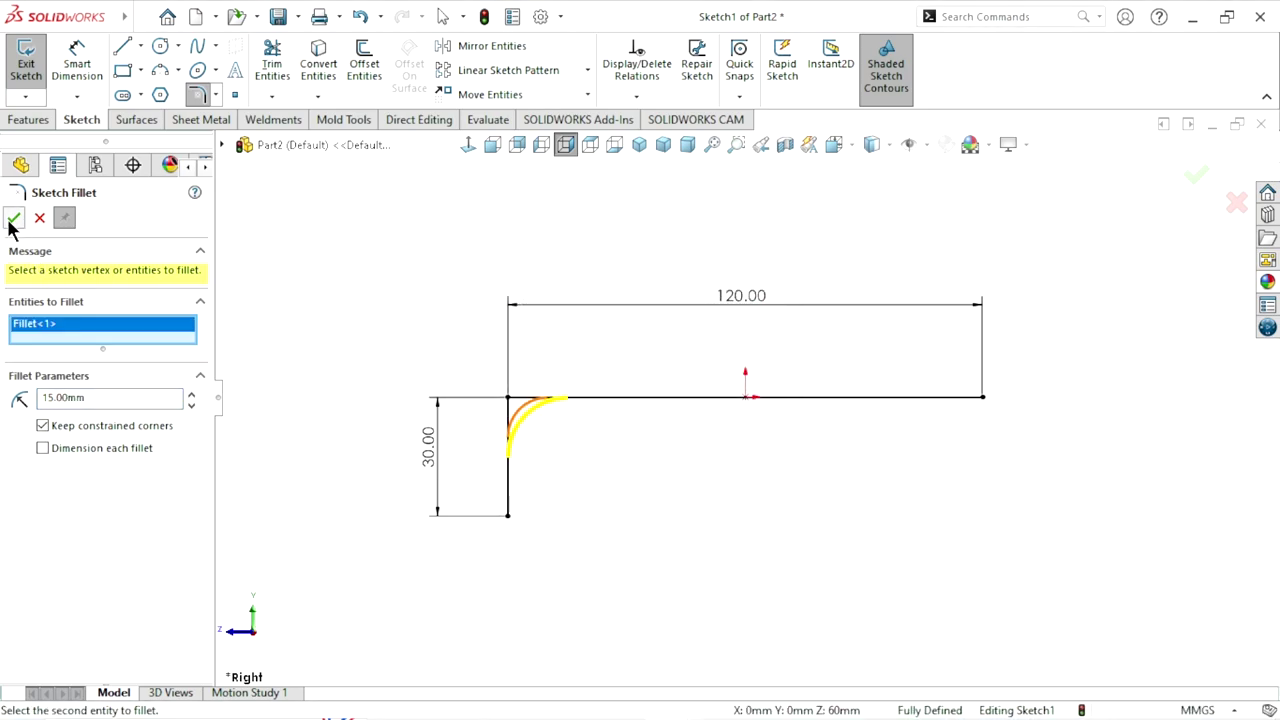
left_click(13, 218)
left_click(490, 46)
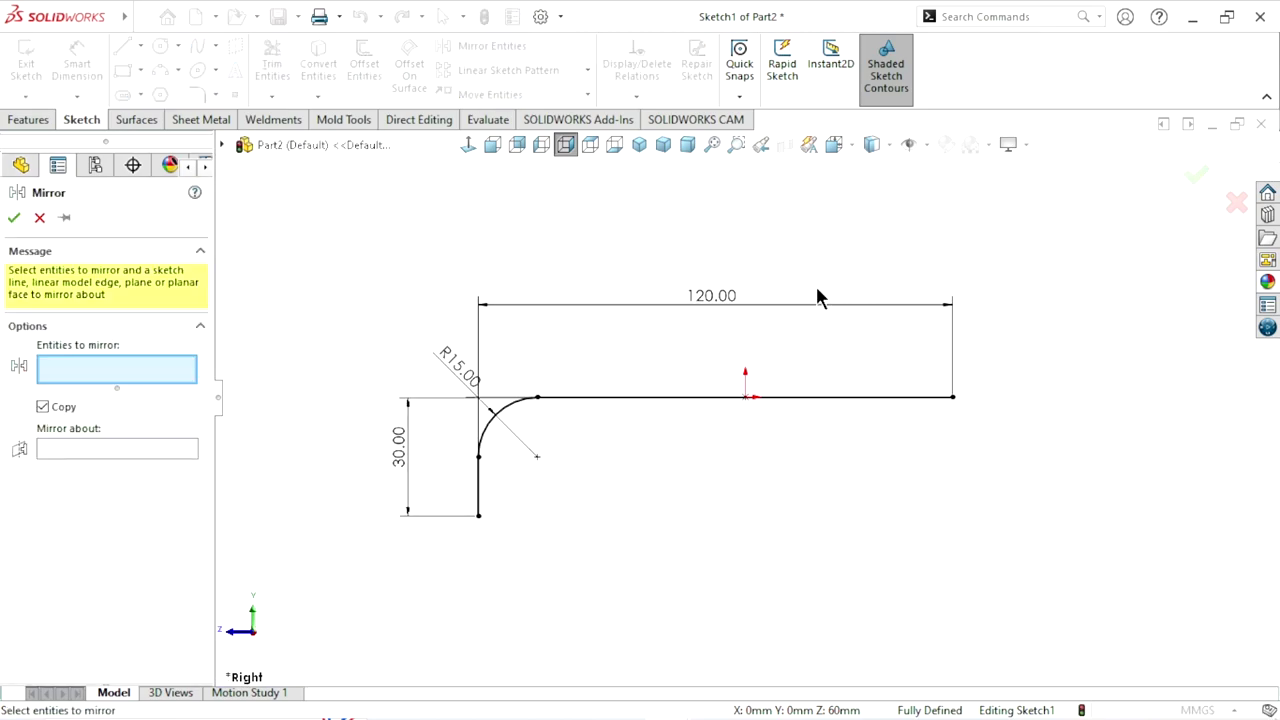
Draw a vertical centreline downward from the 120 mm line's midpoint
left_click(40, 218)
left_click(140, 46)
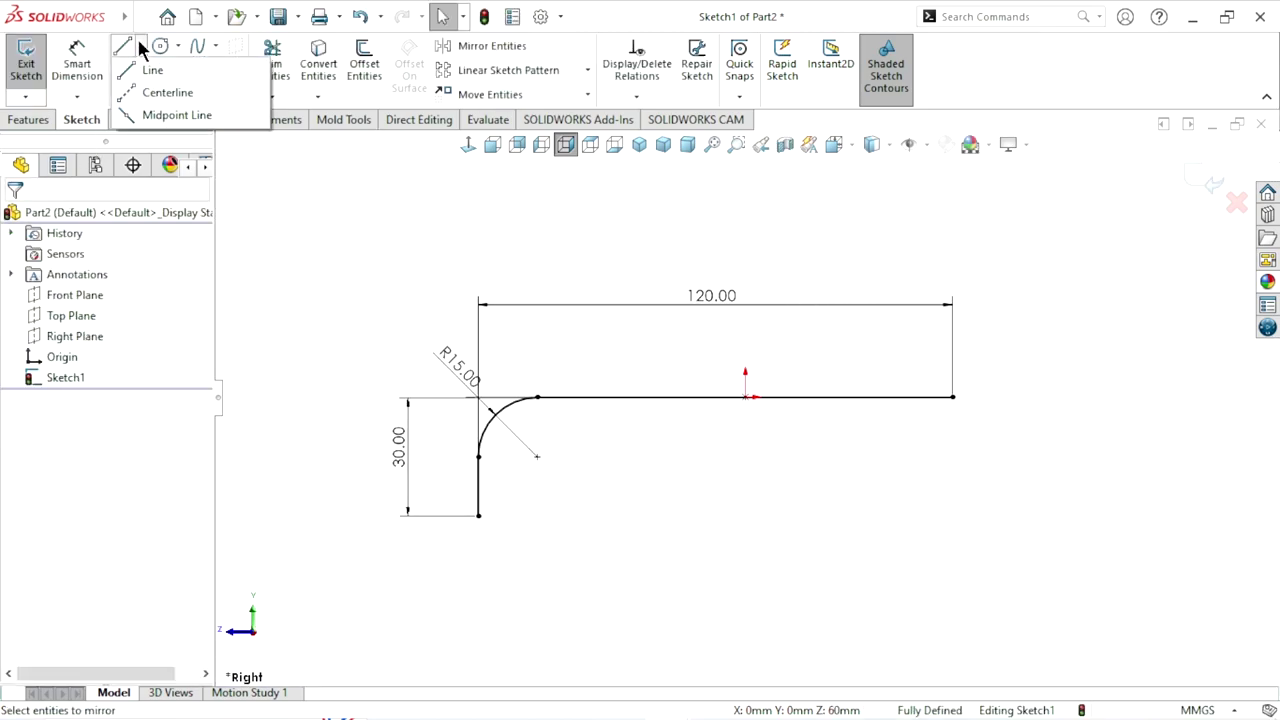
key("l")
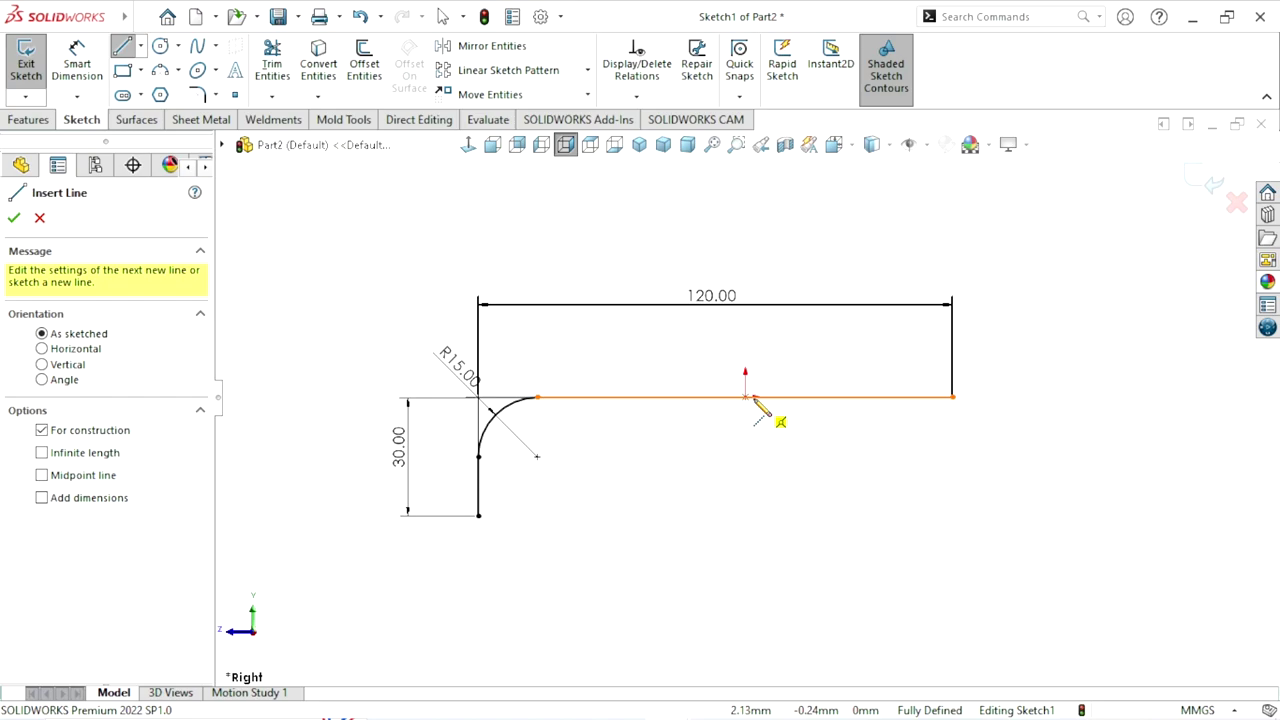
left_click(745, 397)
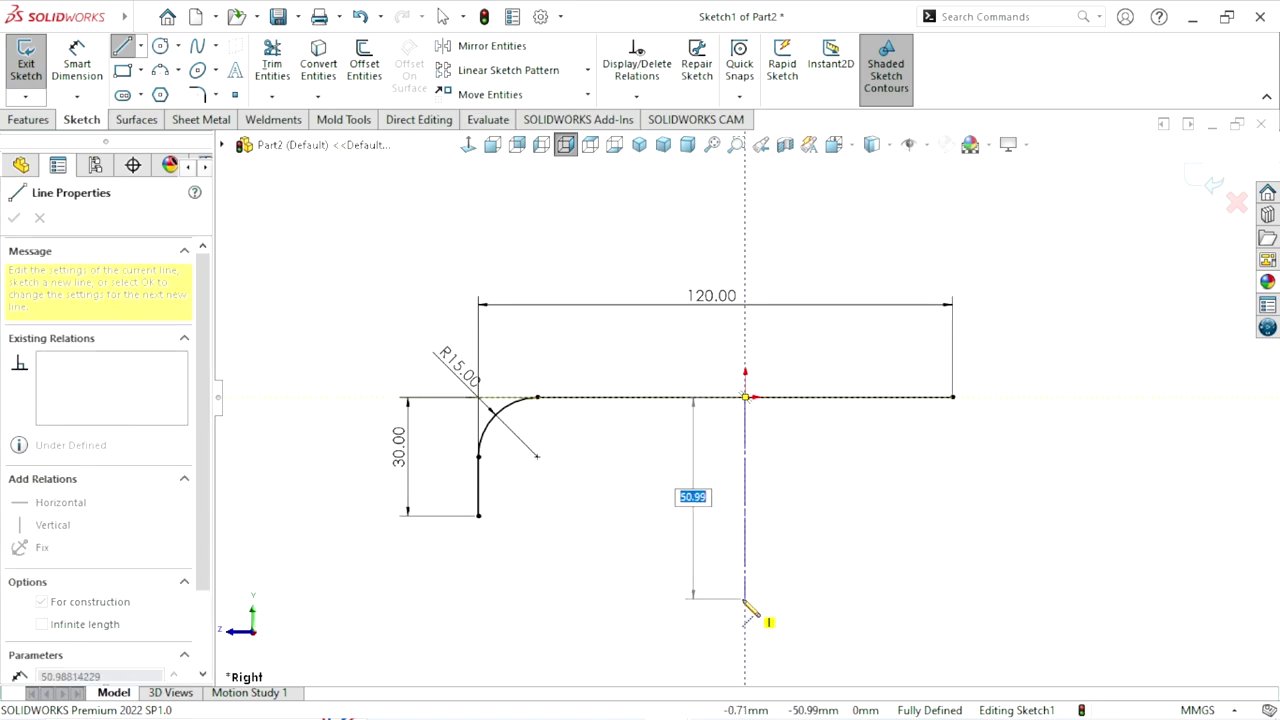
left_click(745, 598)
right_click(805, 550)
left_click(831, 496)
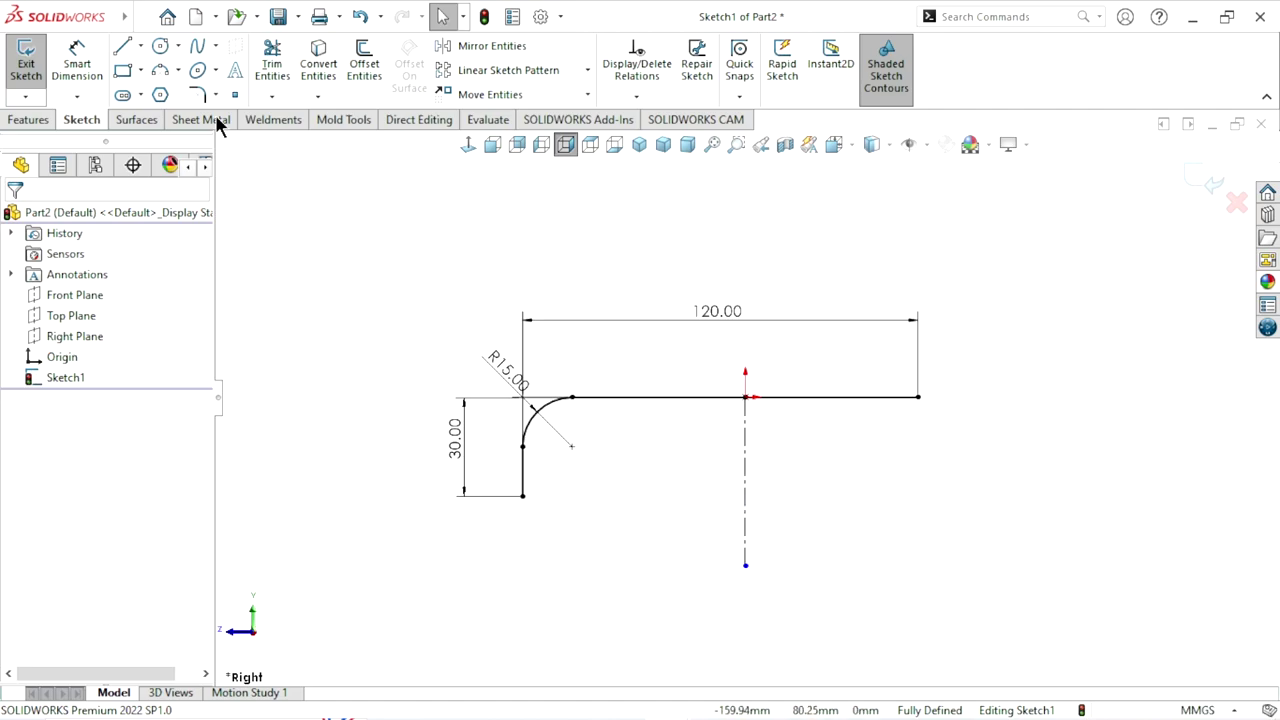
Mirror the fillet arc and 30 mm leg about the centreline, then exit Sketch1
left_click(515, 46)
left_click(543, 412)
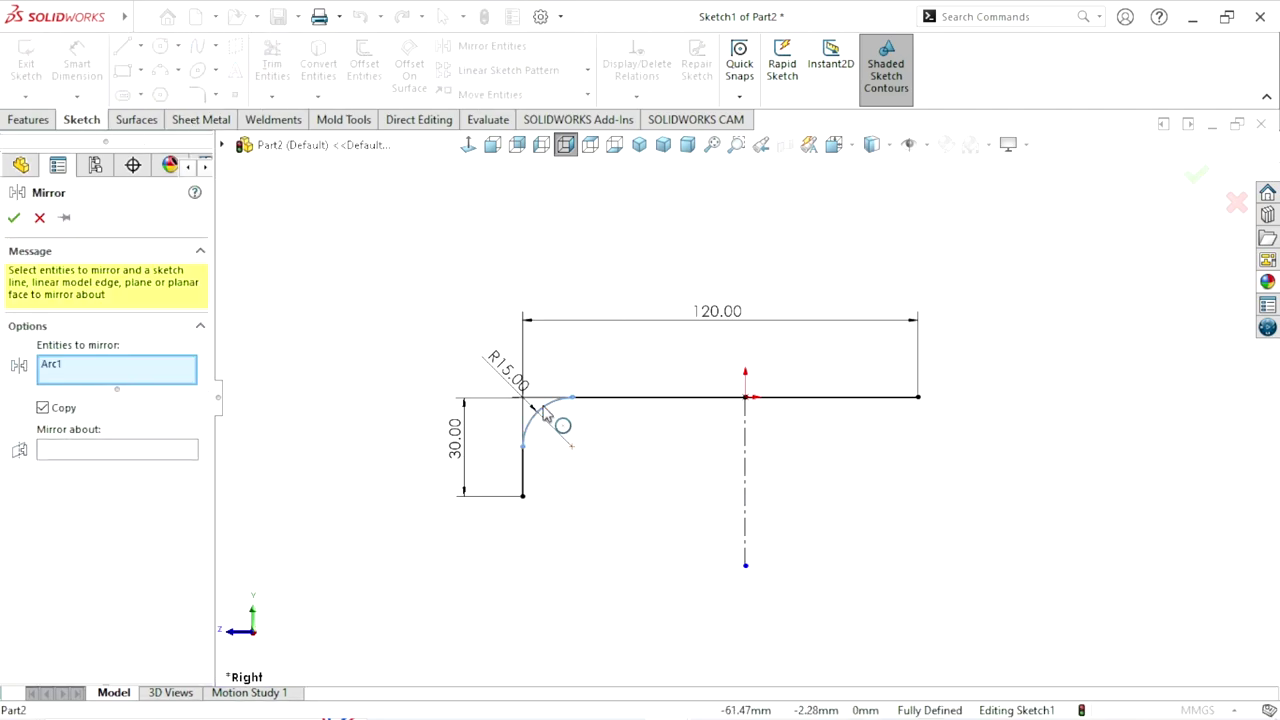
left_click(522, 470)
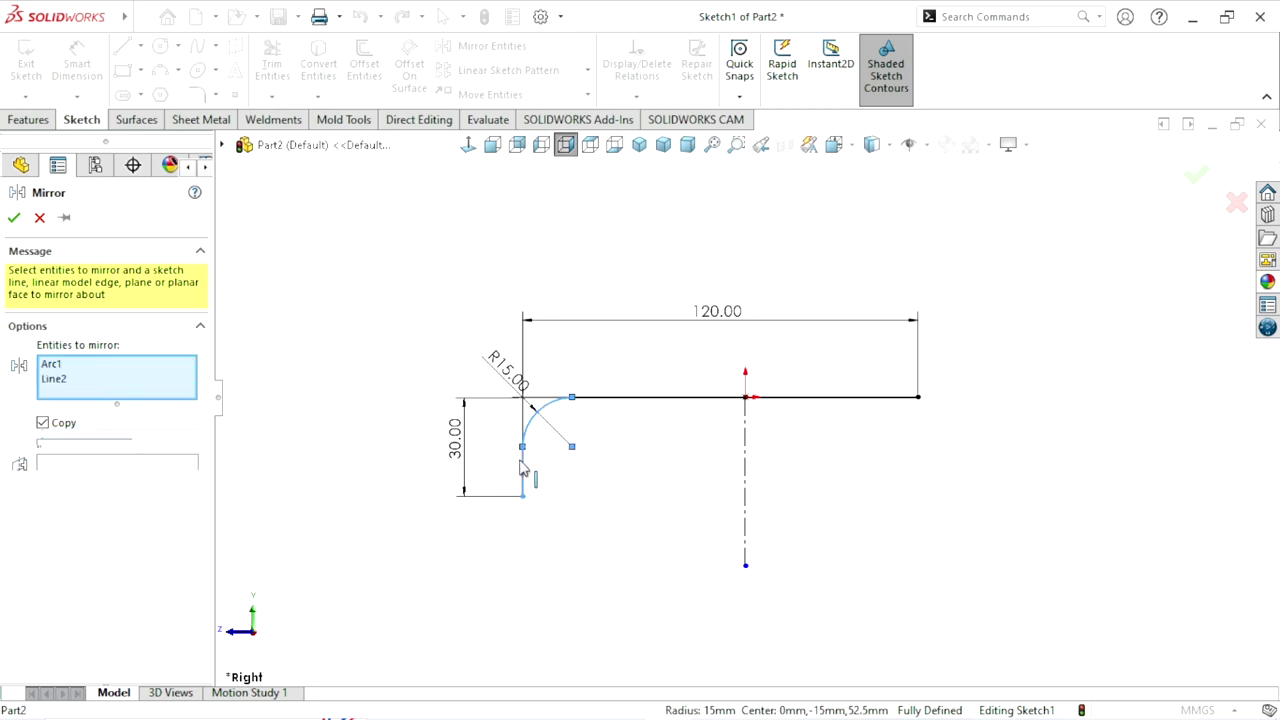
left_click(126, 466)
left_click(745, 488)
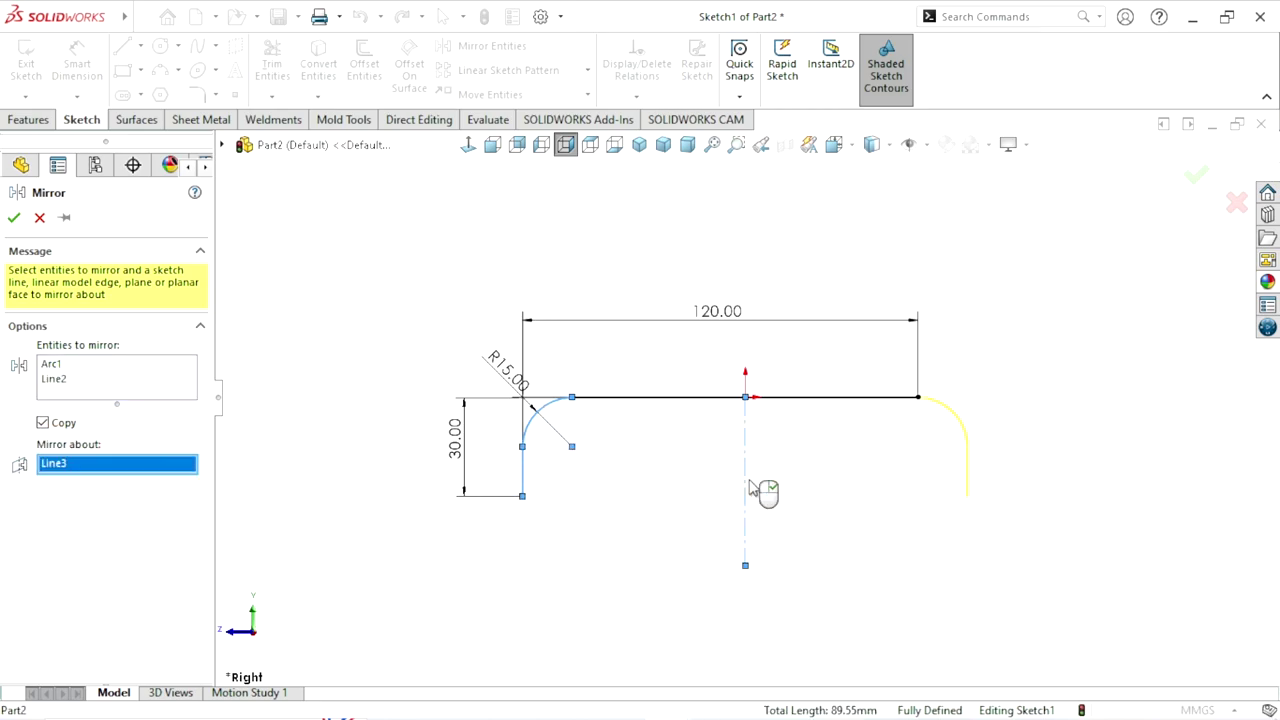
left_click(15, 219)
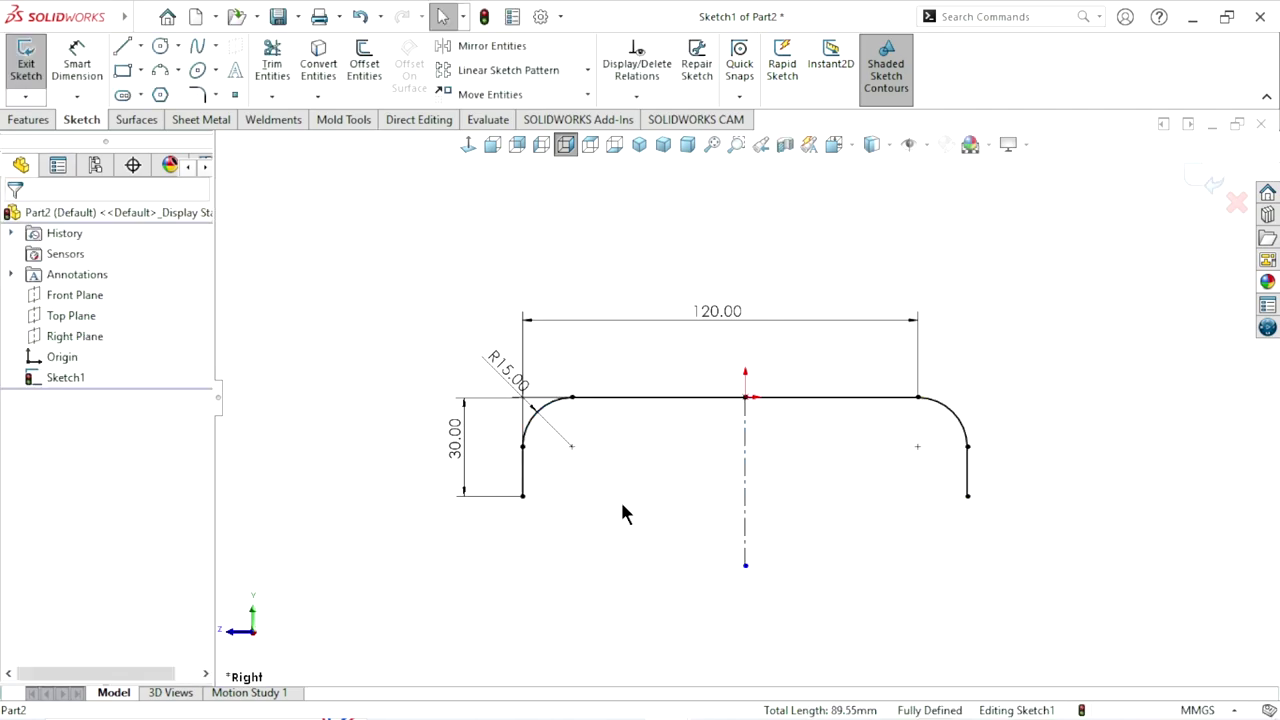
left_click(1200, 190)
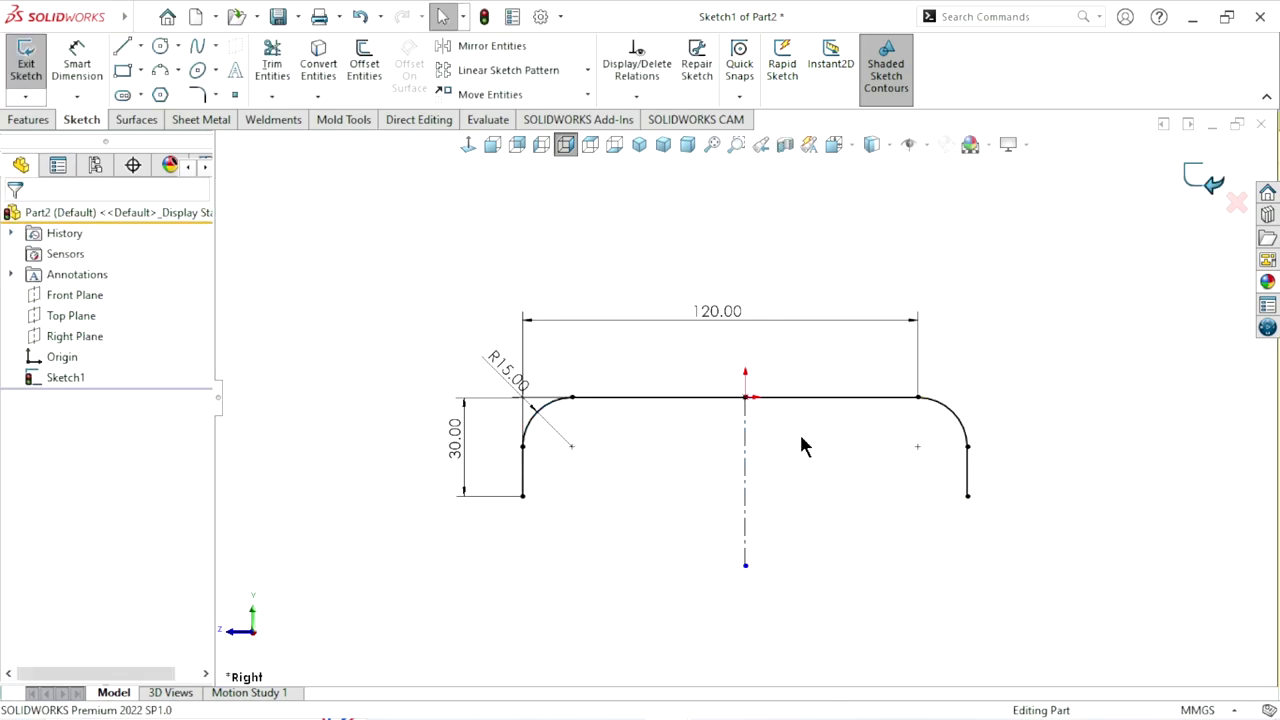
On the Front Plane, sketch a horizontal midpoint line centred on the path's top end
scroll(795, 450, "down", 2)
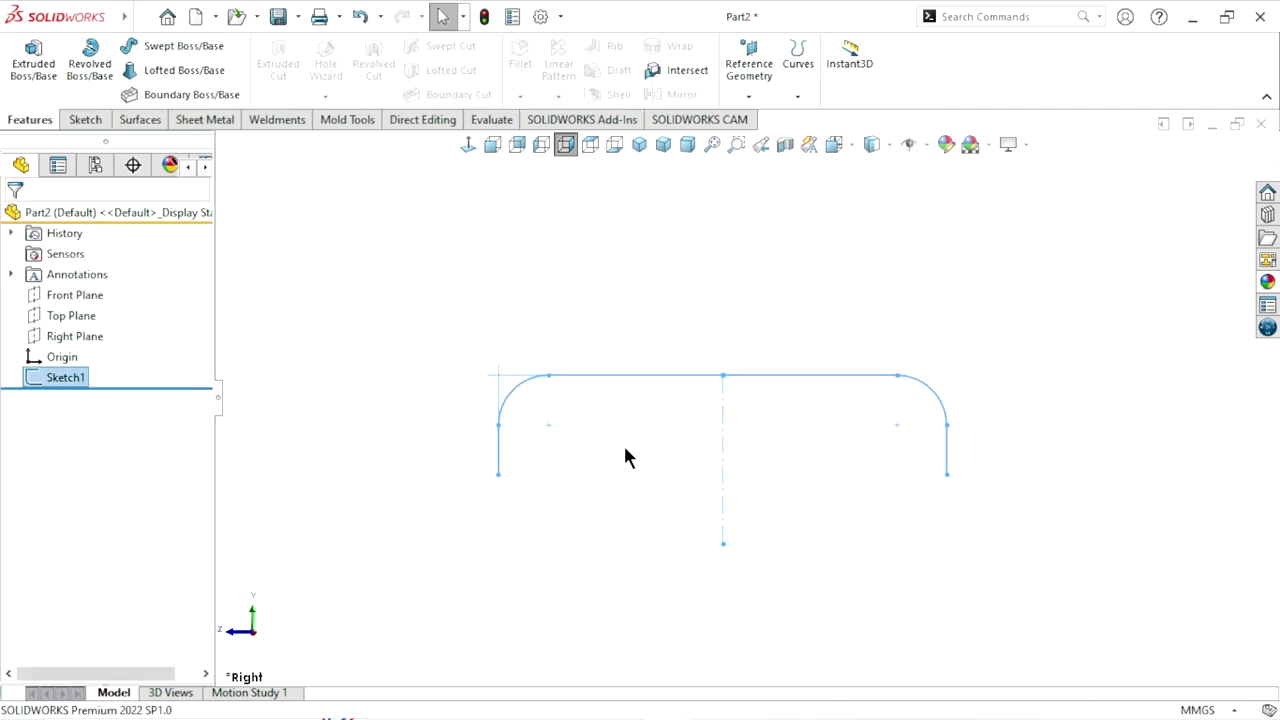
left_click(70, 295)
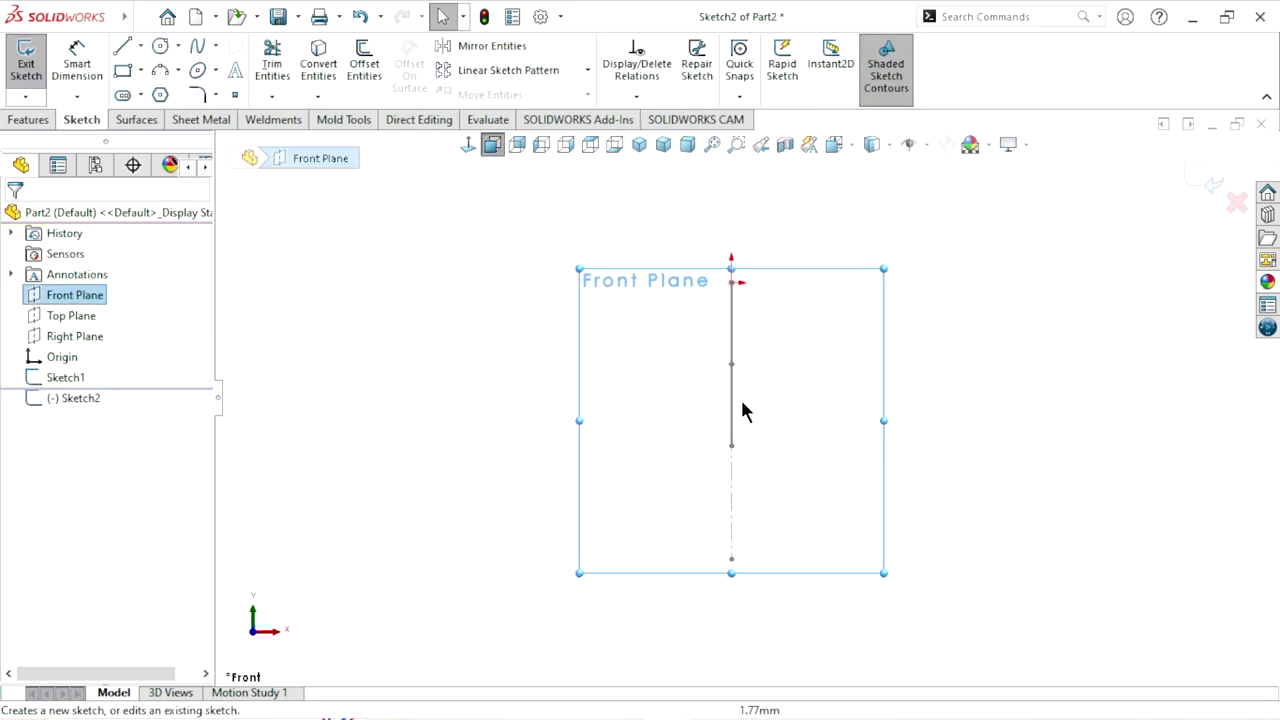
scroll(745, 410, "up", 1)
scroll(794, 406, "down", 2)
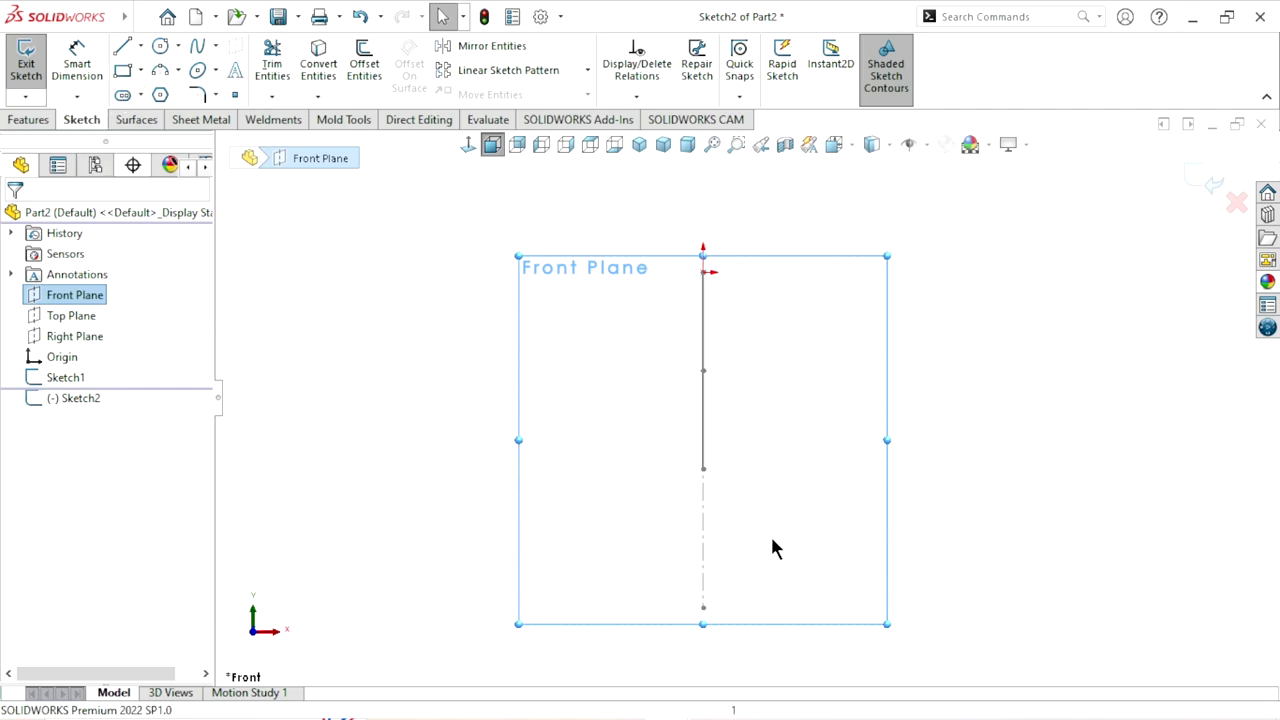
scroll(750, 400, "up", 2)
scroll(720, 309, "down", 2)
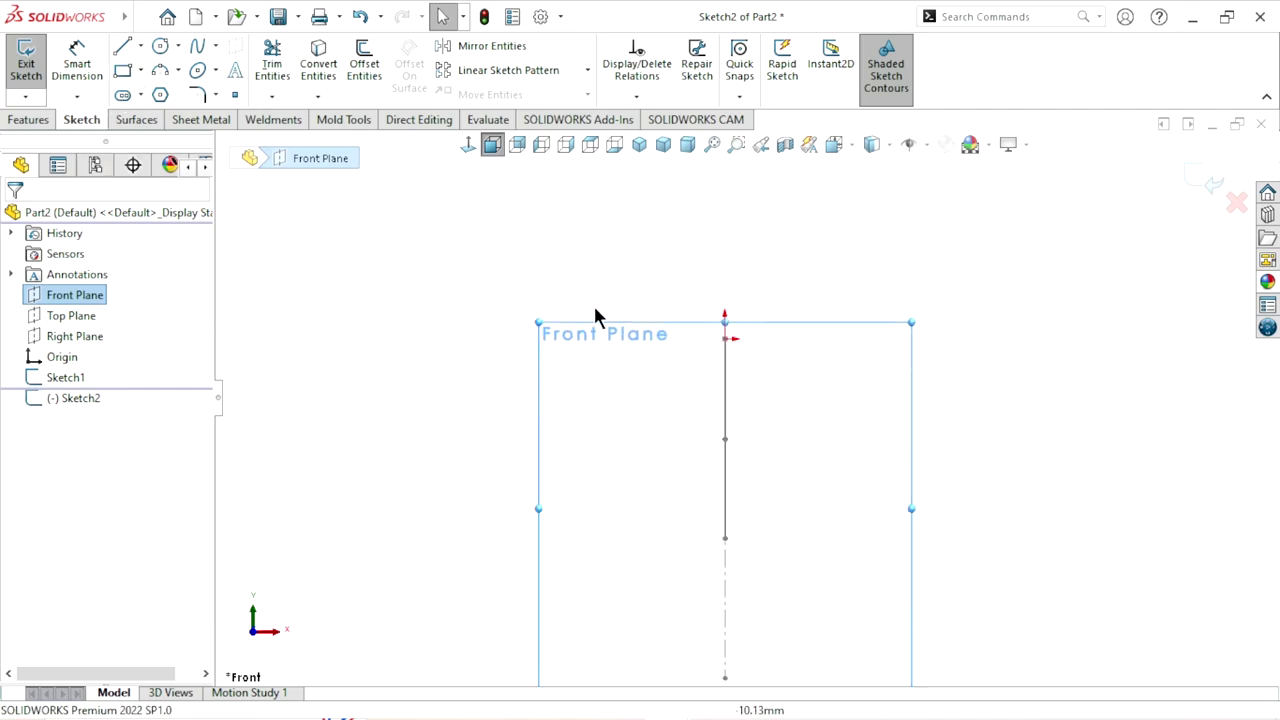
left_click(125, 49)
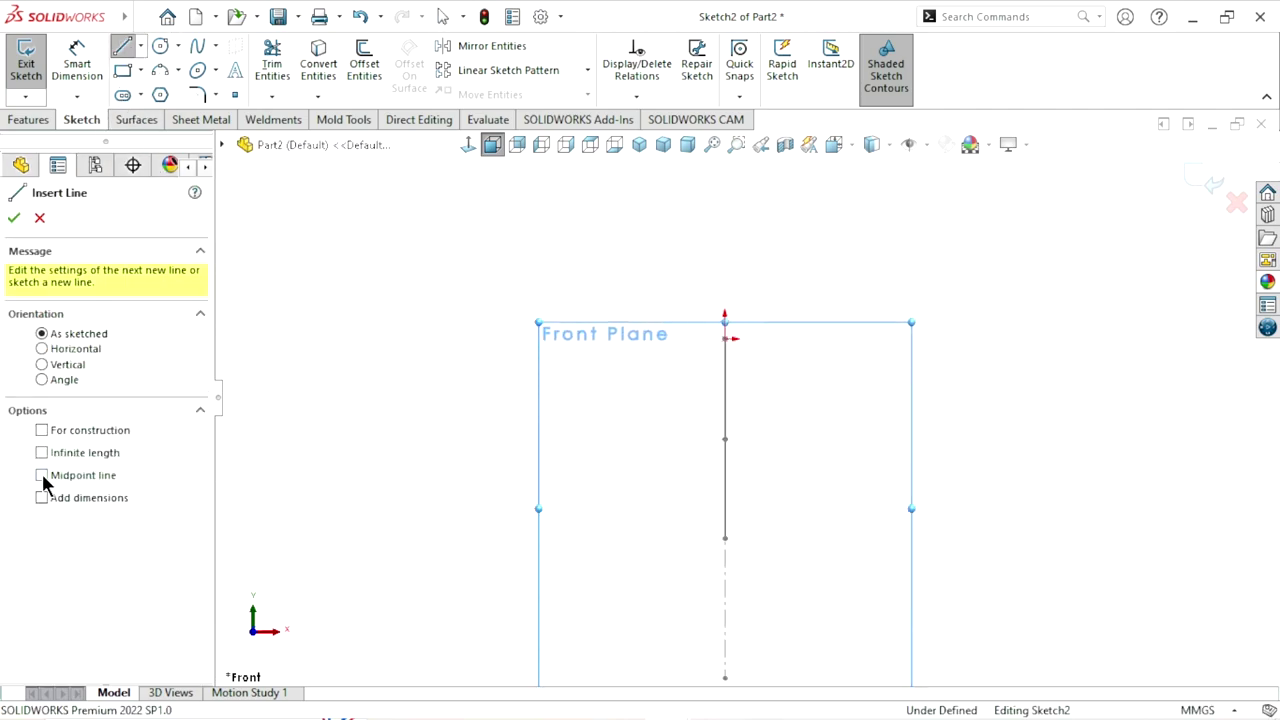
left_click(725, 338)
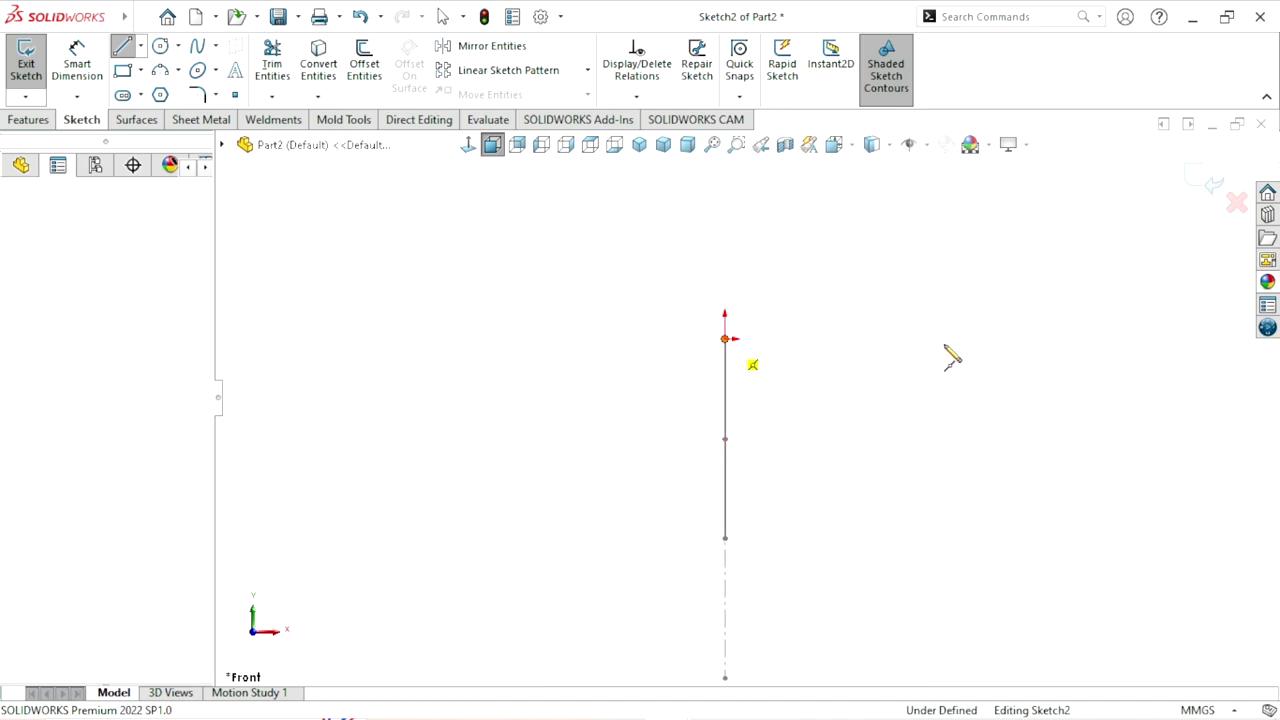
left_click(1041, 339)
Dimension the horizontal line to 120 mm and move the dimension below it
left_click(77, 62)
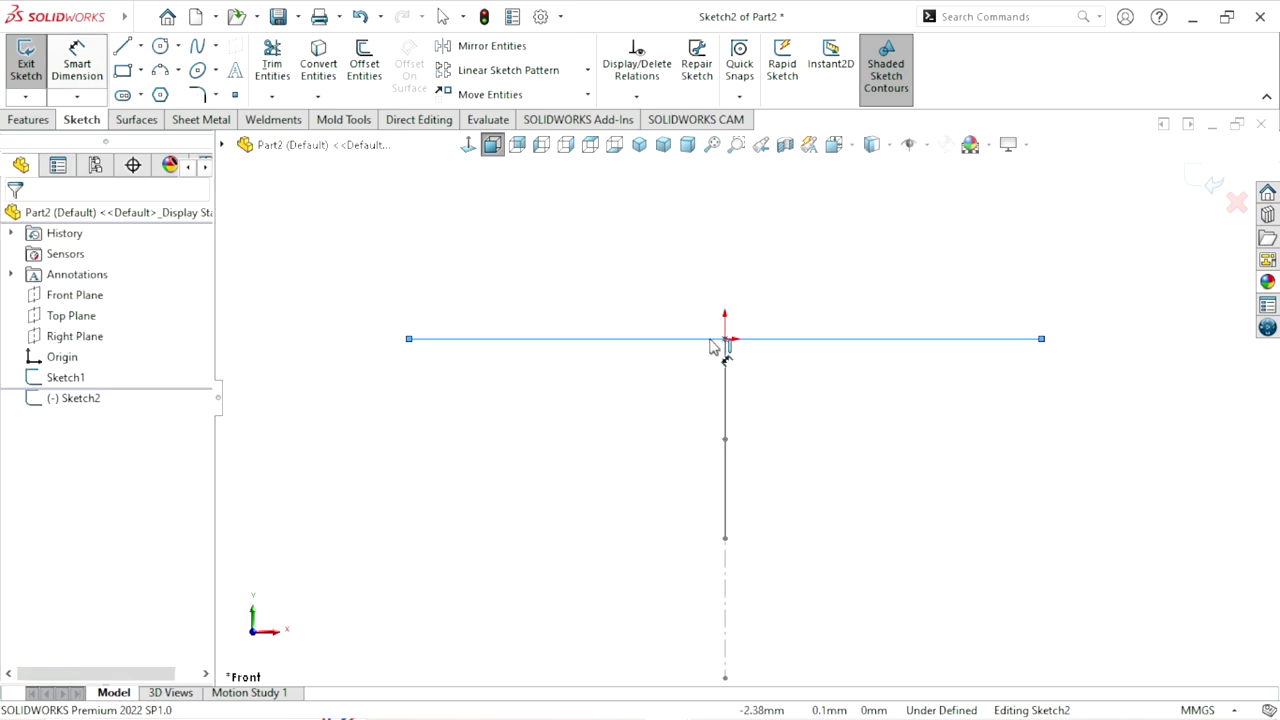
left_click(714, 339)
left_click(720, 260)
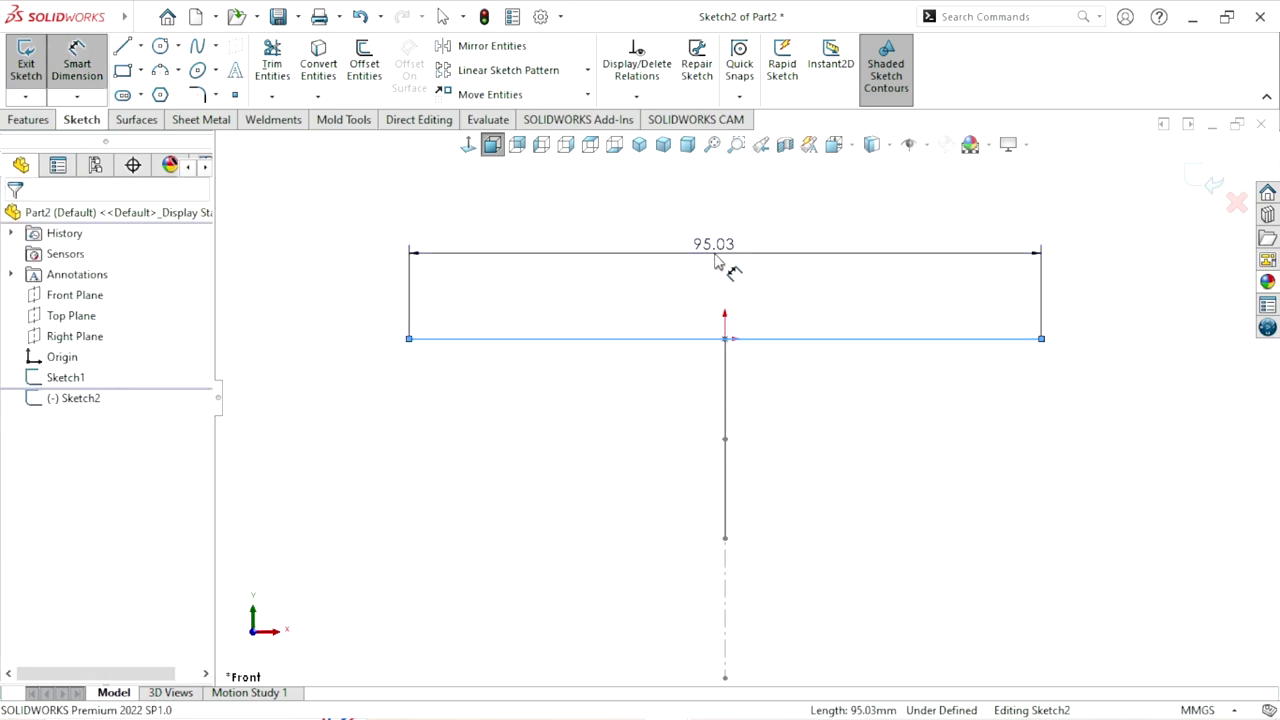
type("120")
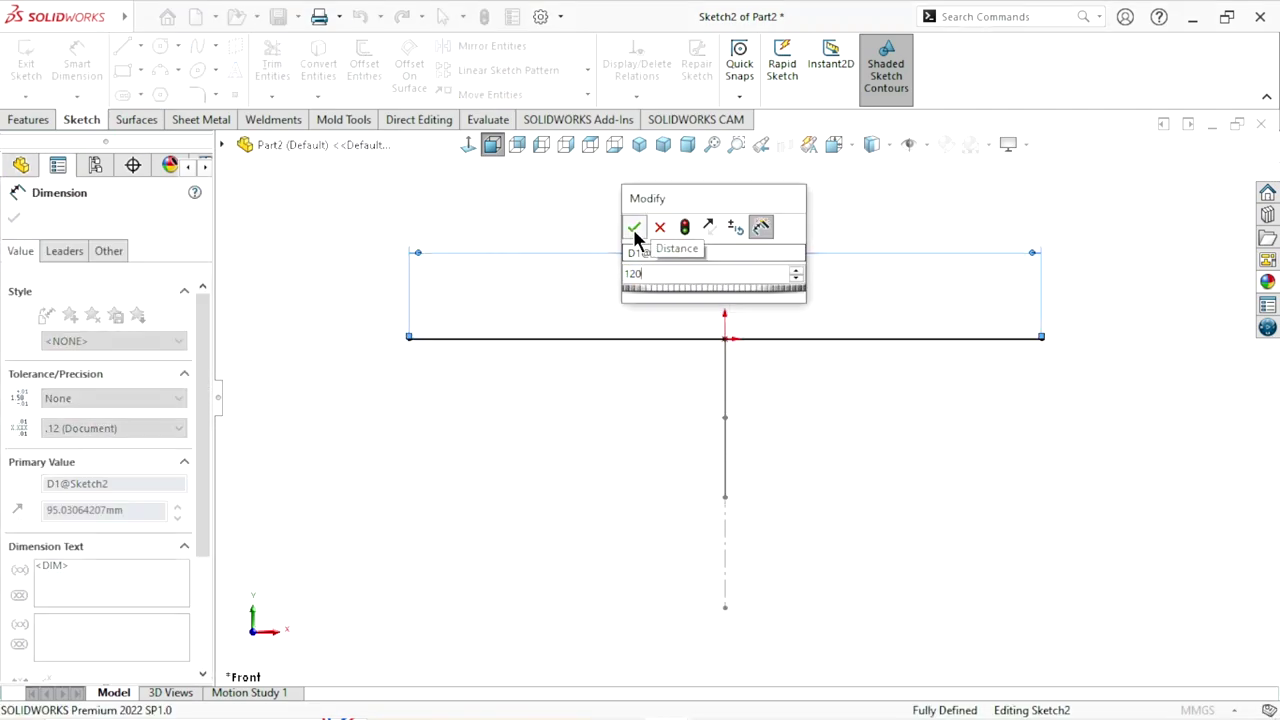
left_click(634, 227)
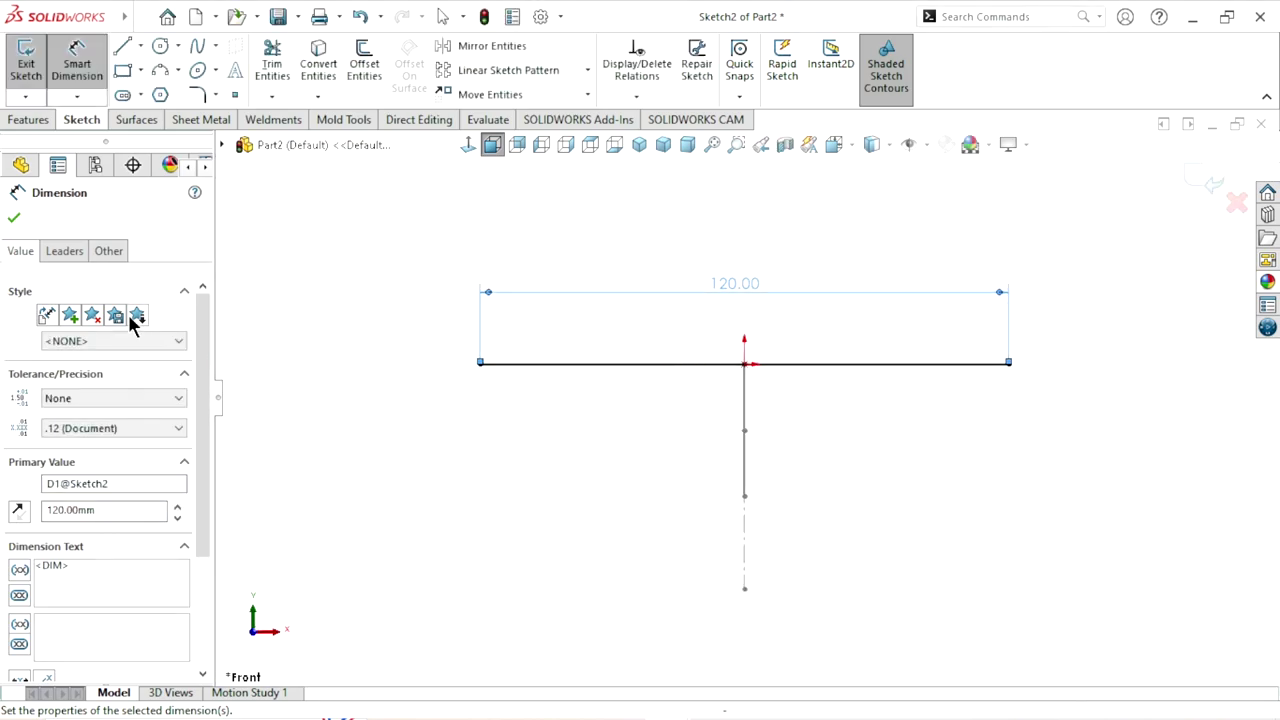
left_click(14, 222)
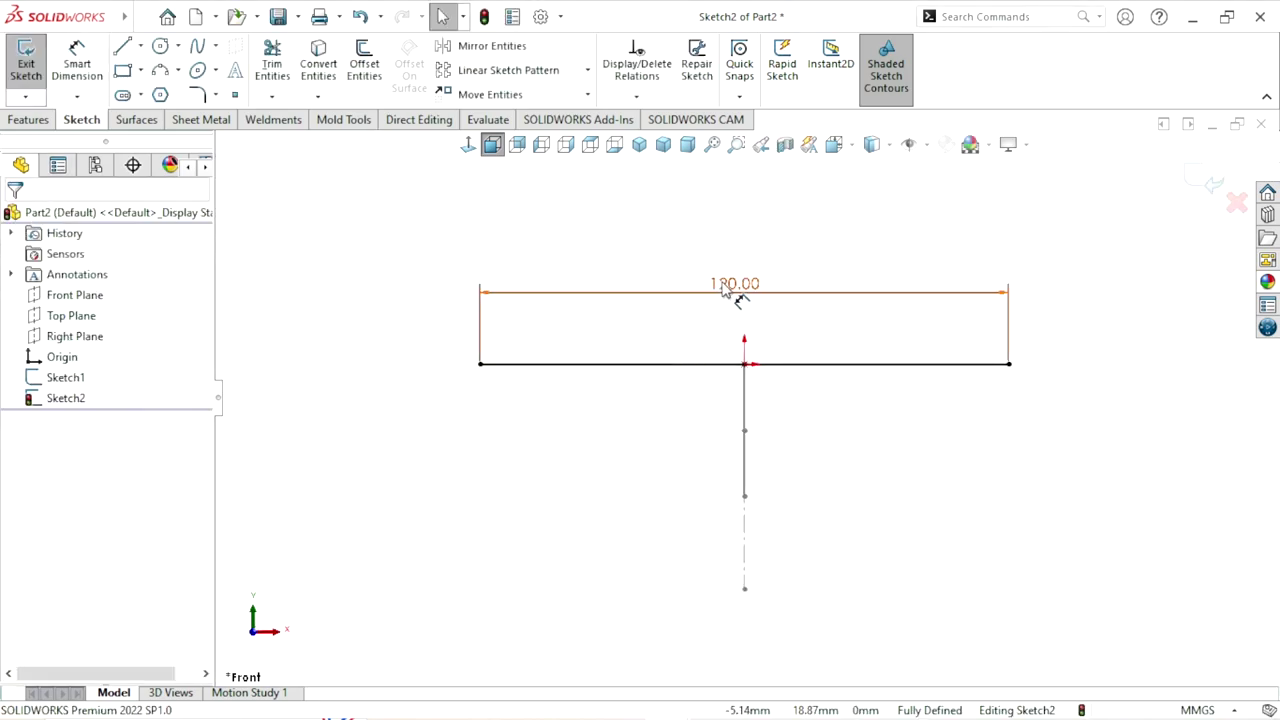
left_click_drag(743, 292, 706, 423)
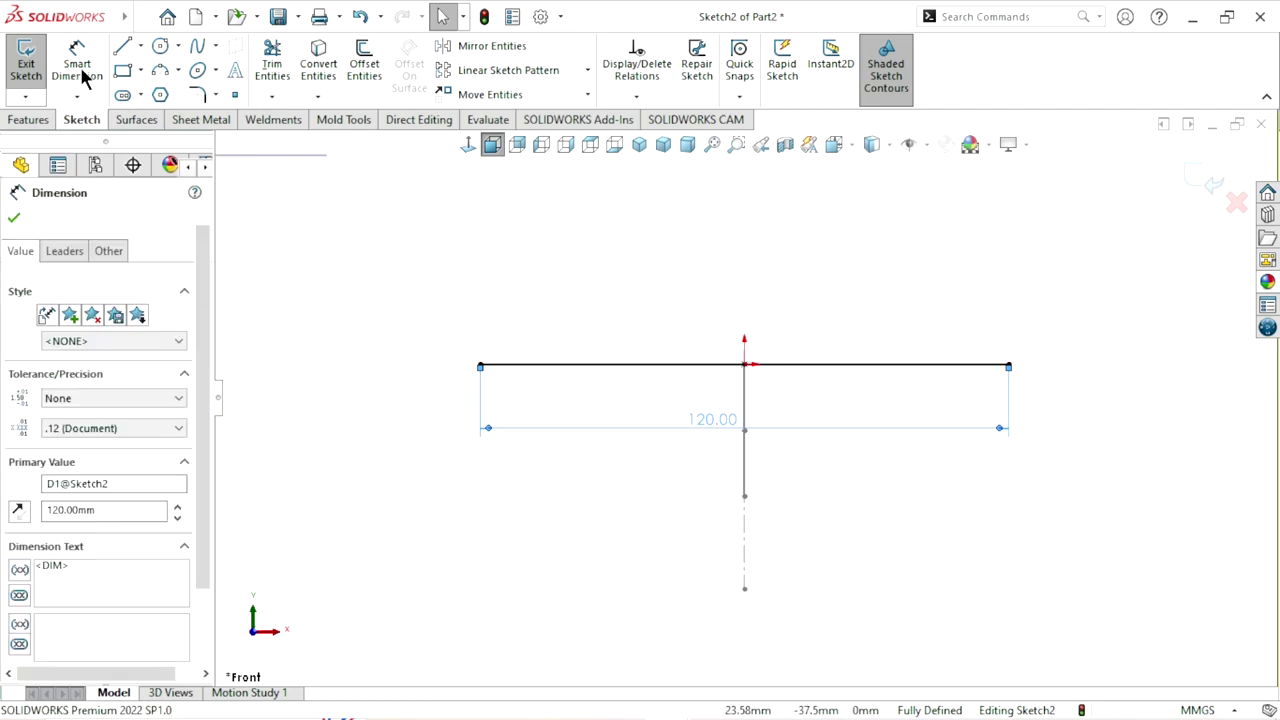
Draw a vertical line rising from the left endpoint
left_click(121, 46)
left_click(480, 365)
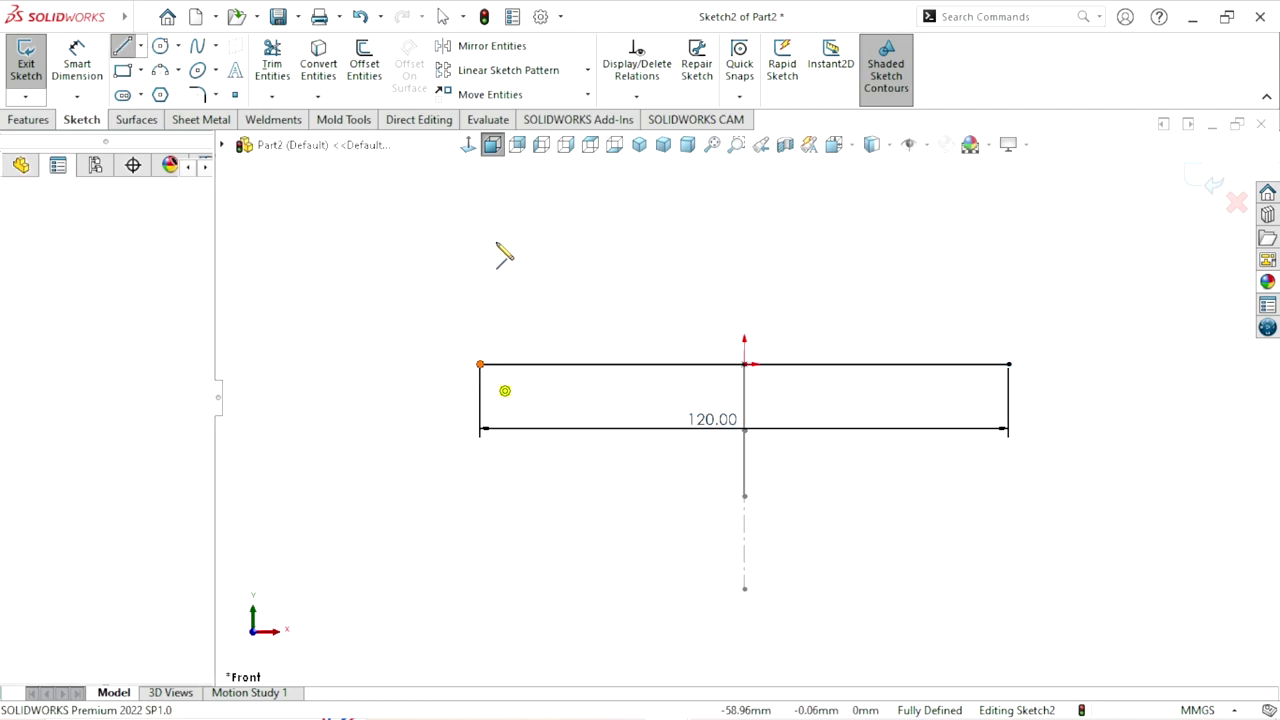
left_click(480, 232)
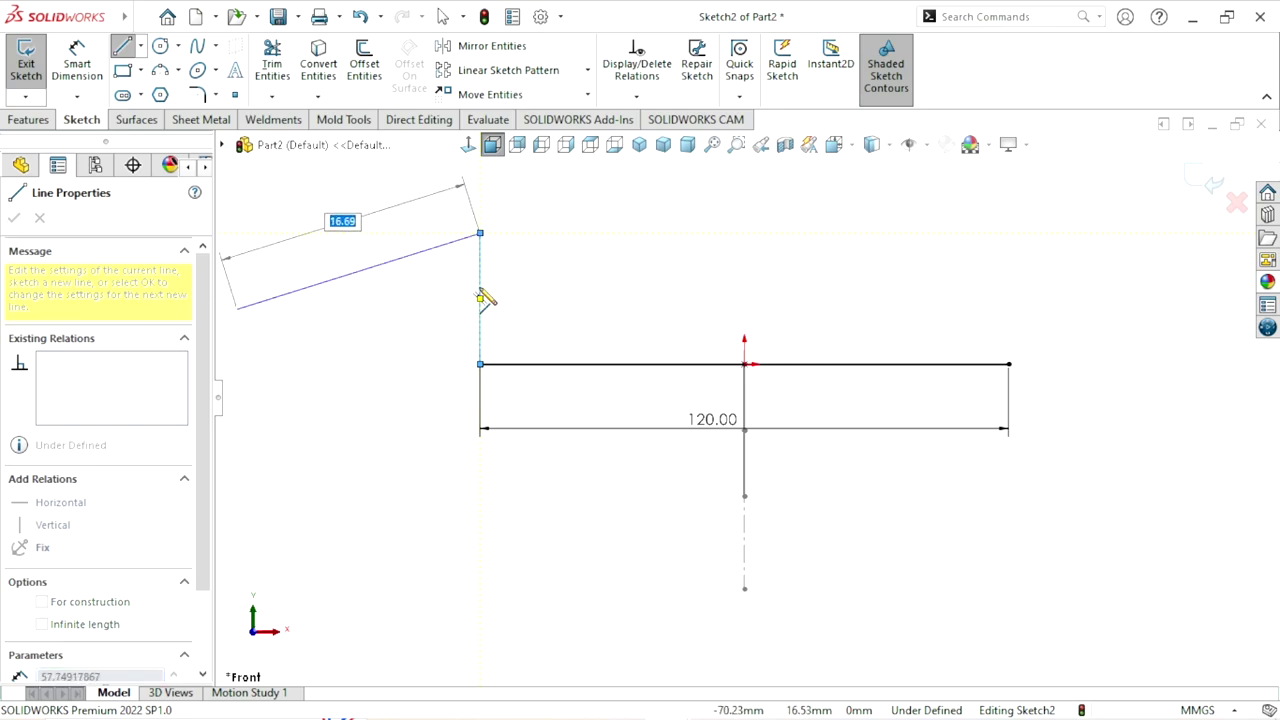
right_click(599, 272)
left_click(614, 286)
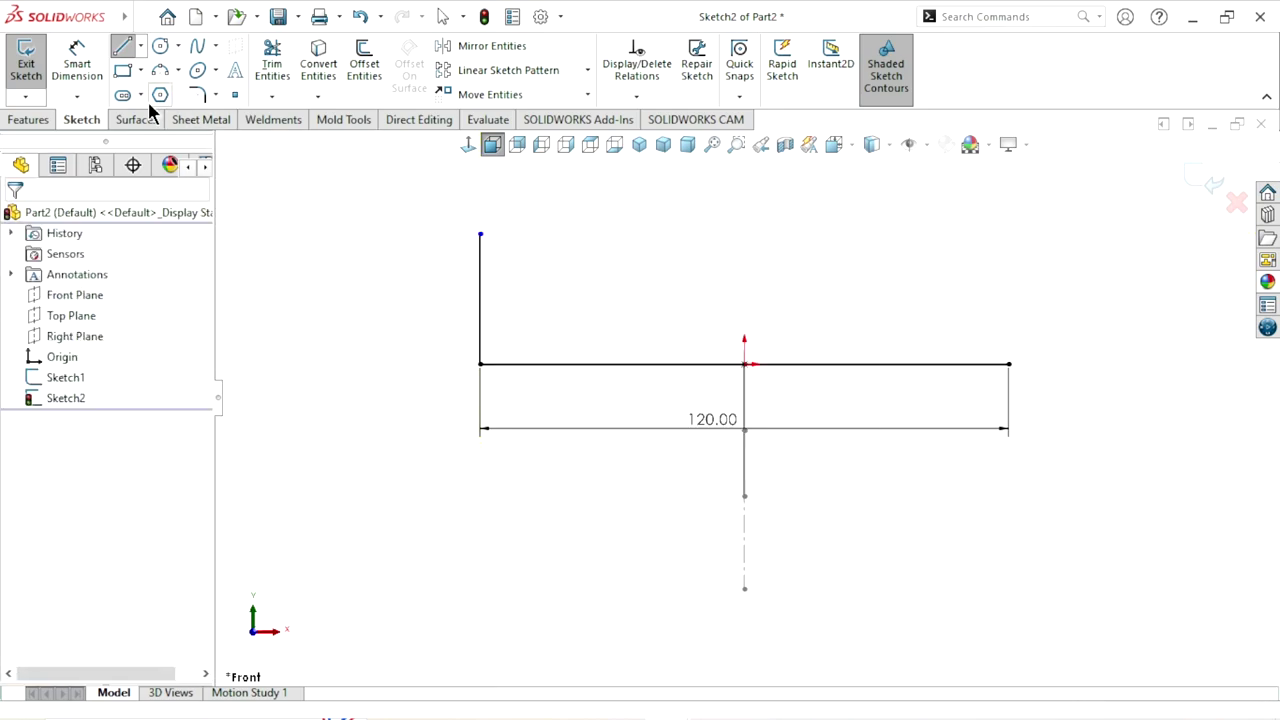
Dimension the vertical upright to 45 mm
left_click(62, 77)
left_click(480, 297)
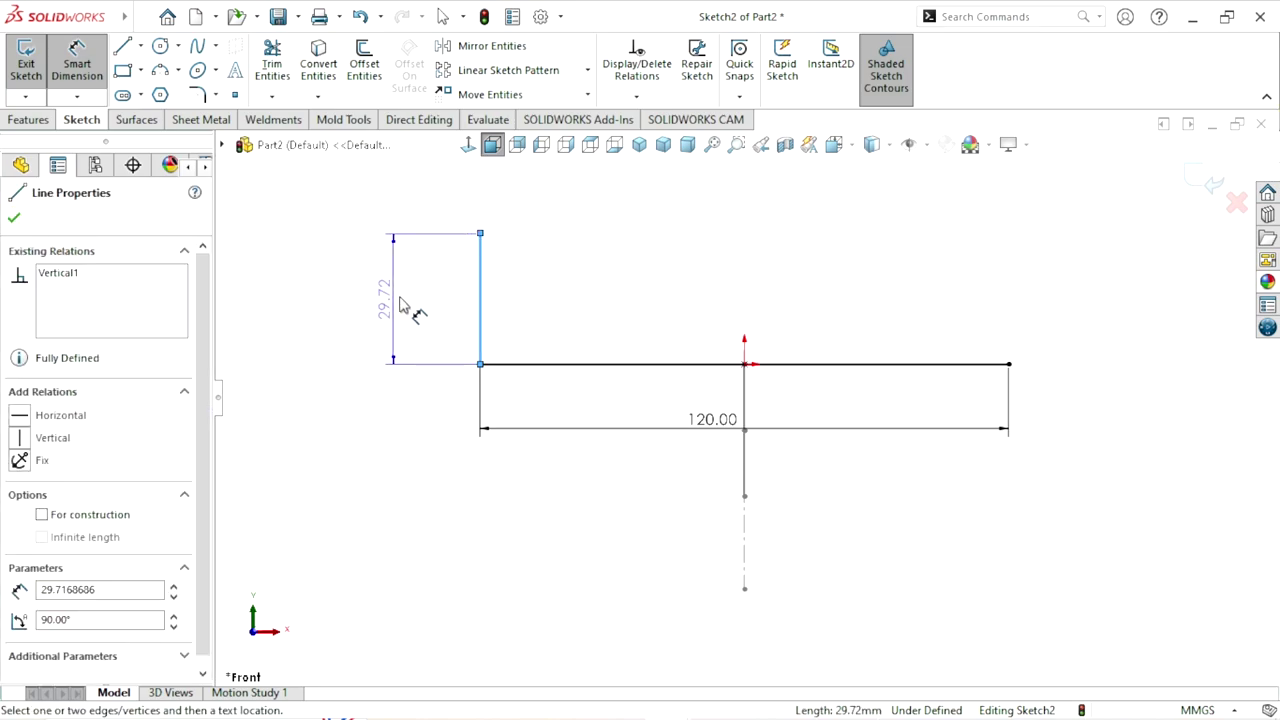
left_click(399, 298)
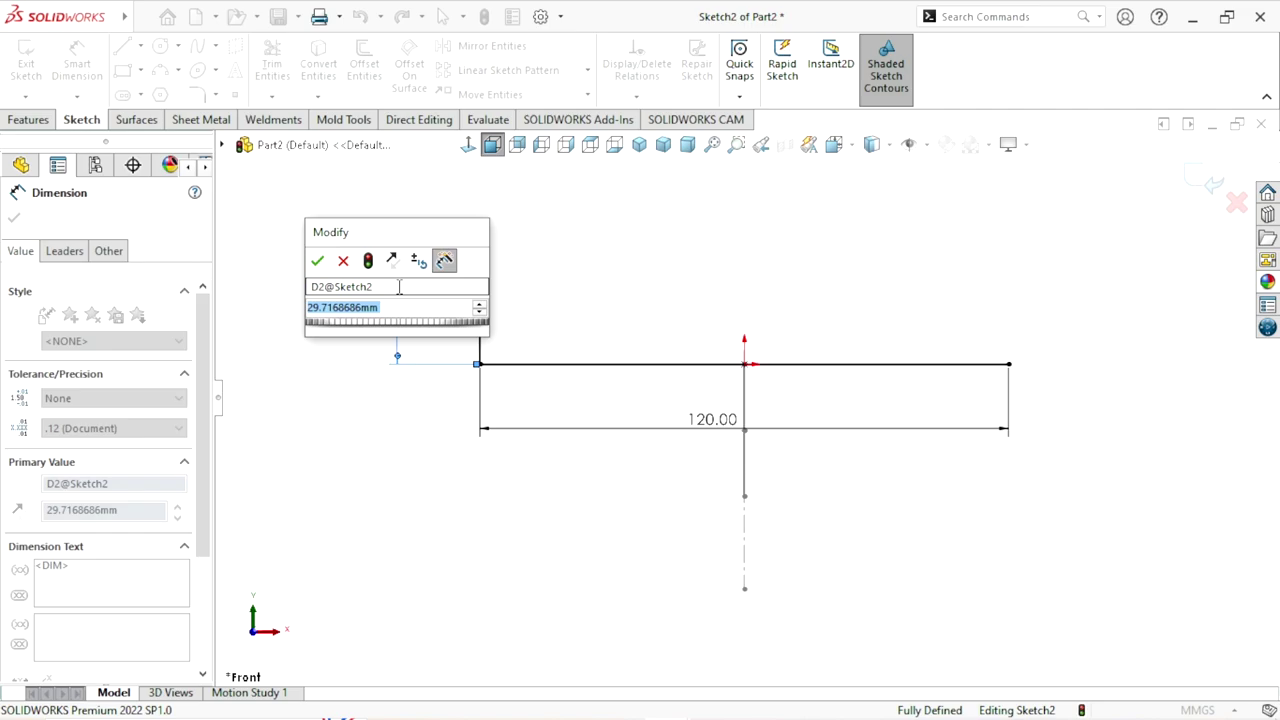
type("45")
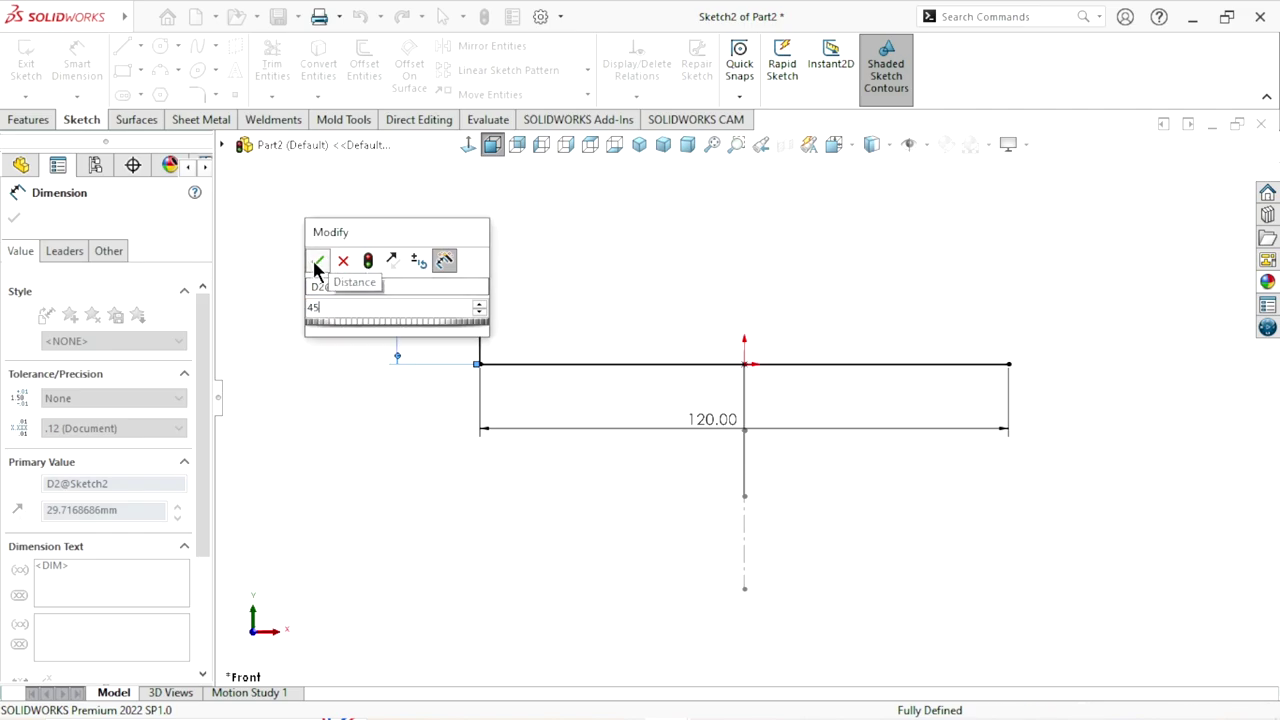
left_click(316, 260)
left_click(14, 219)
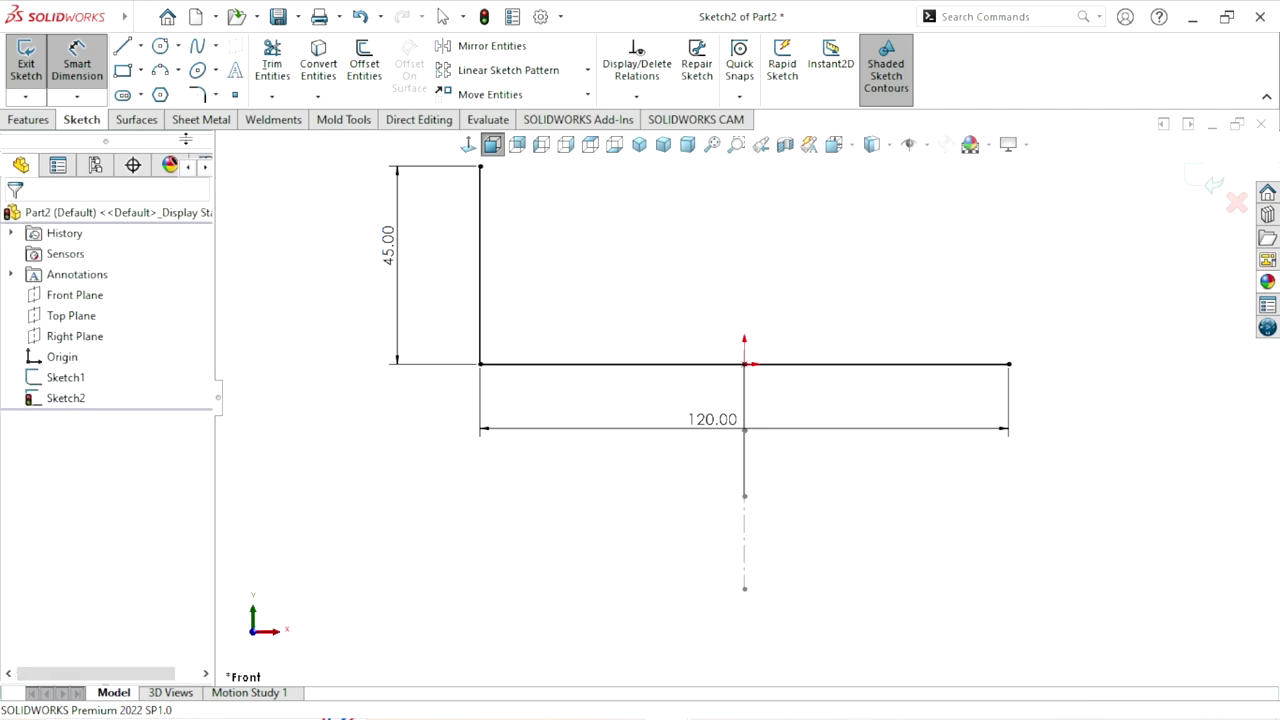
Round the left corner with a 15 mm sketch fillet, accepting the warning
left_click(197, 95)
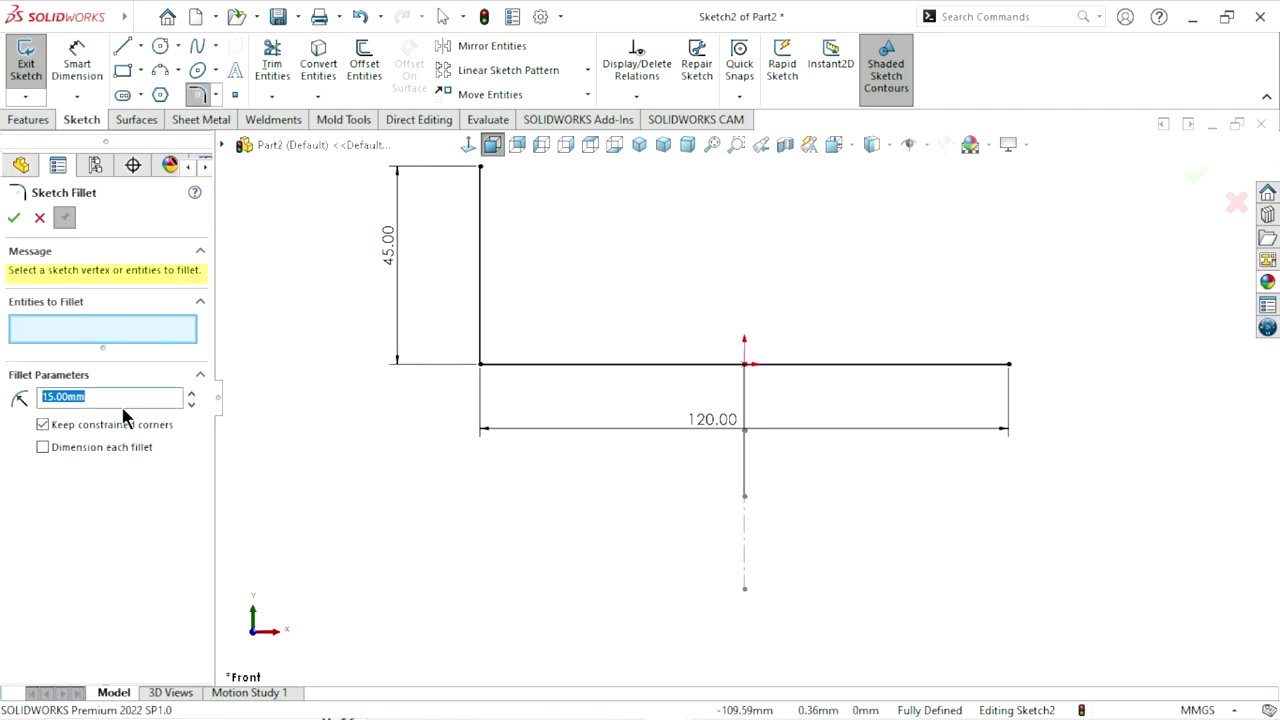
left_click(481, 365)
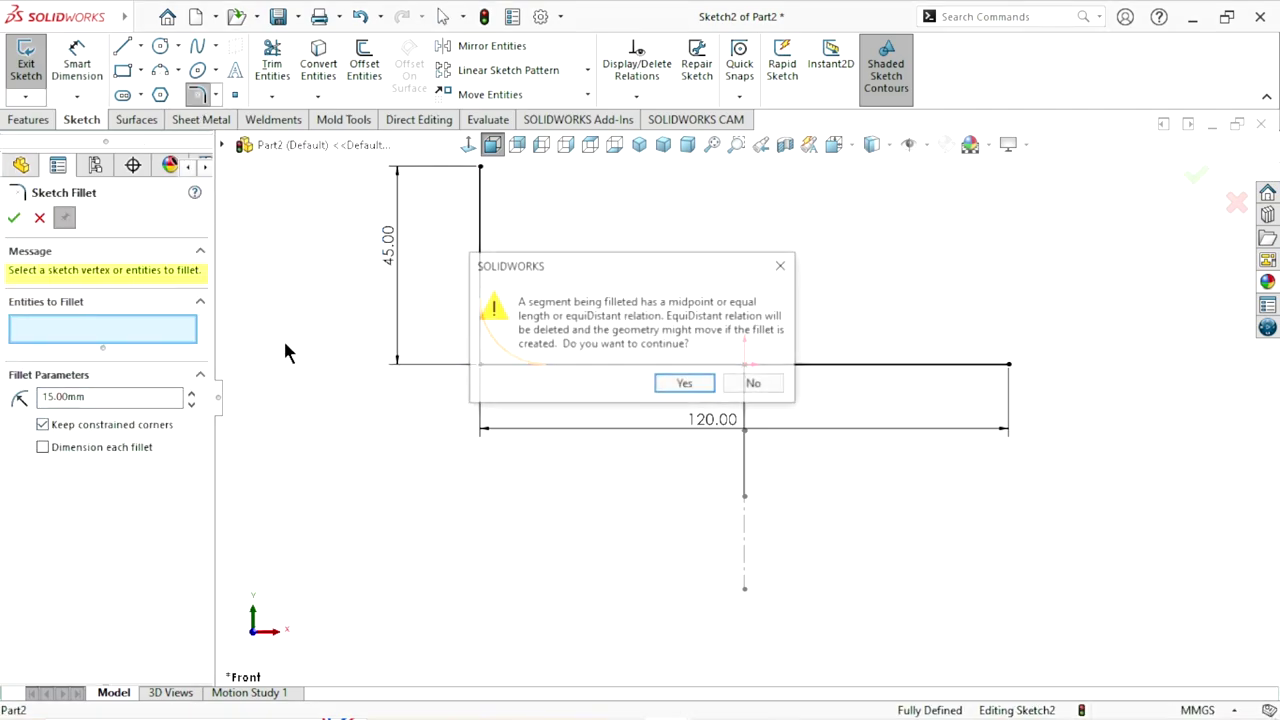
left_click(682, 386)
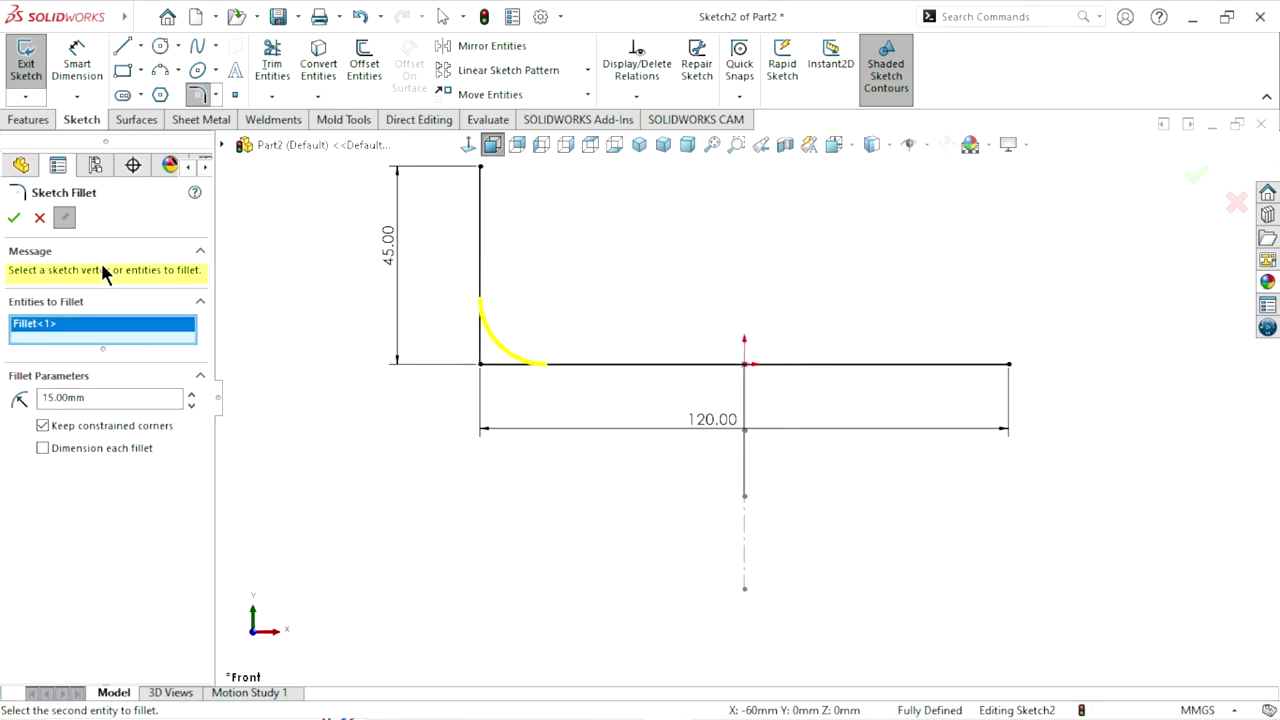
left_click(13, 219)
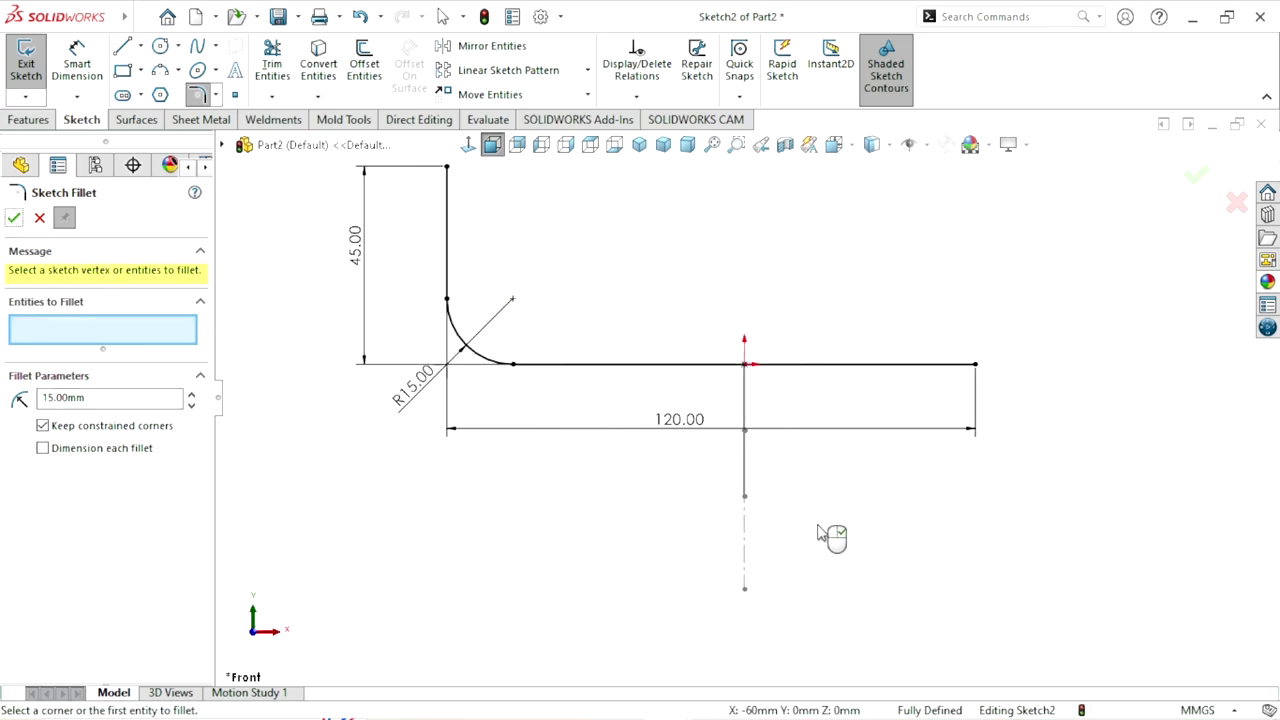
scroll(817, 533, "up", 1)
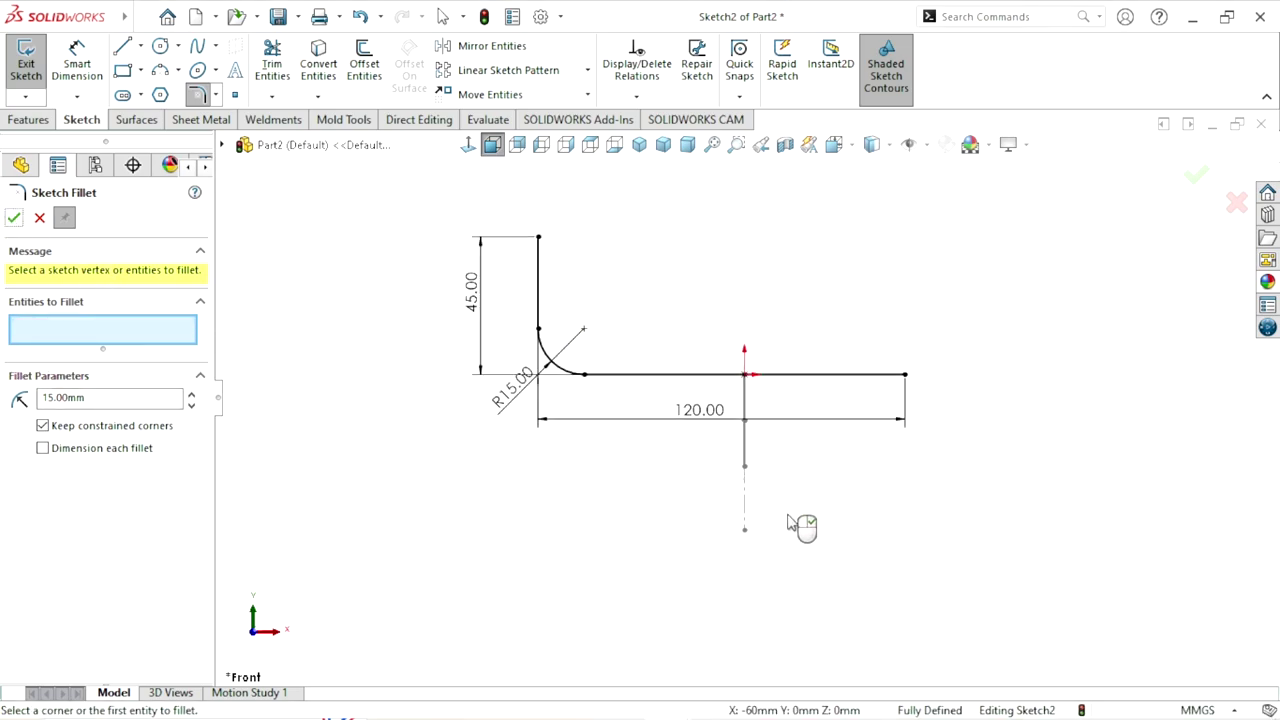
left_click(13, 218)
Draw a vertical centerline upward from the origin
left_click(487, 50)
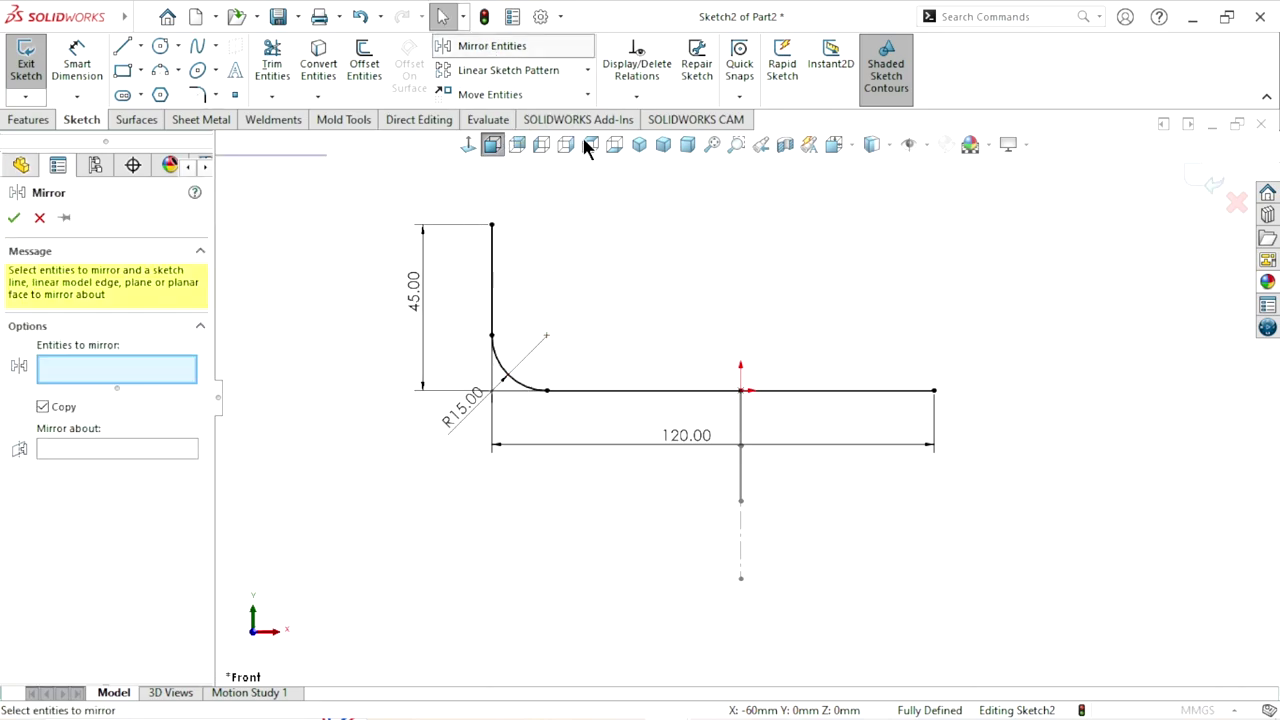
left_click(39, 218)
left_click(140, 46)
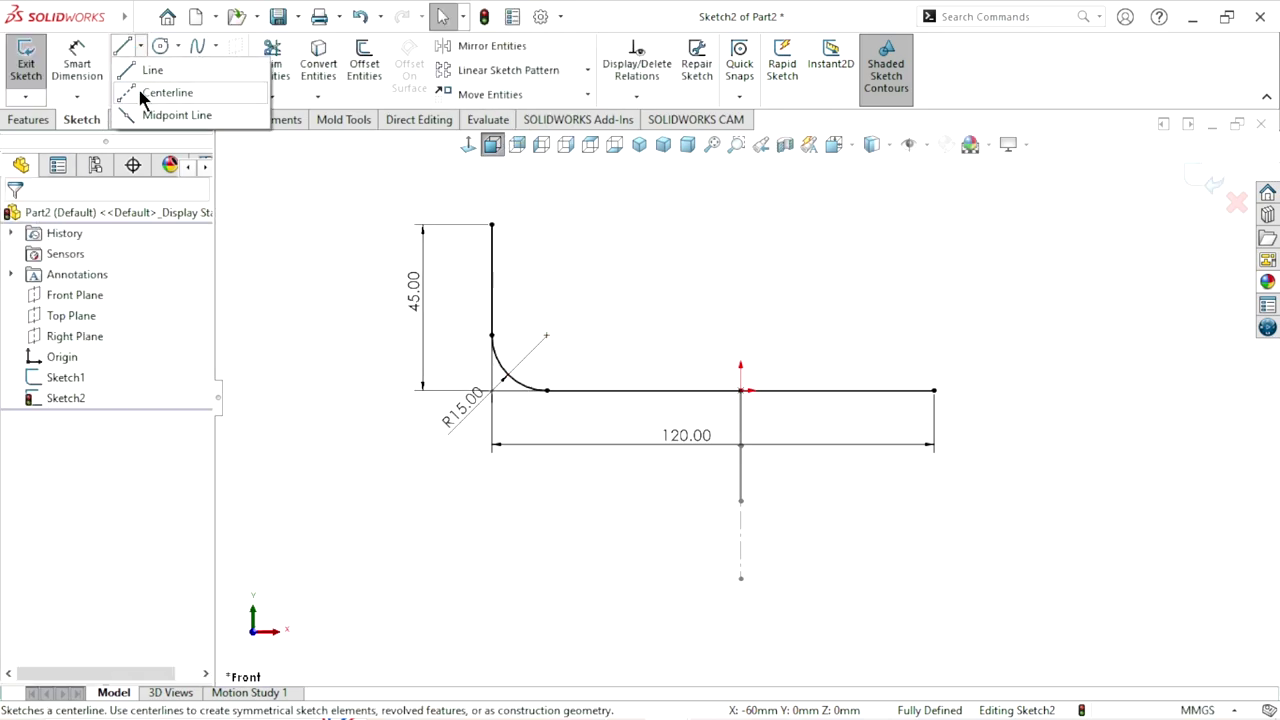
left_click(740, 390)
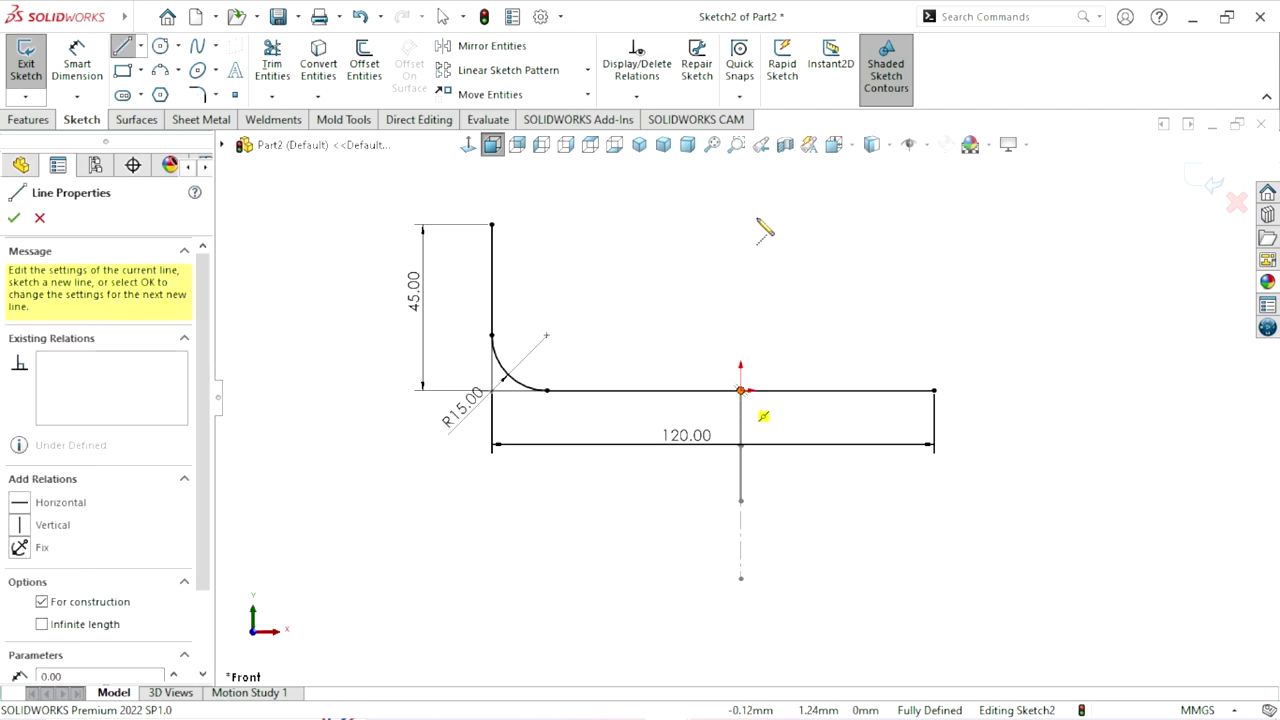
left_click(741, 214)
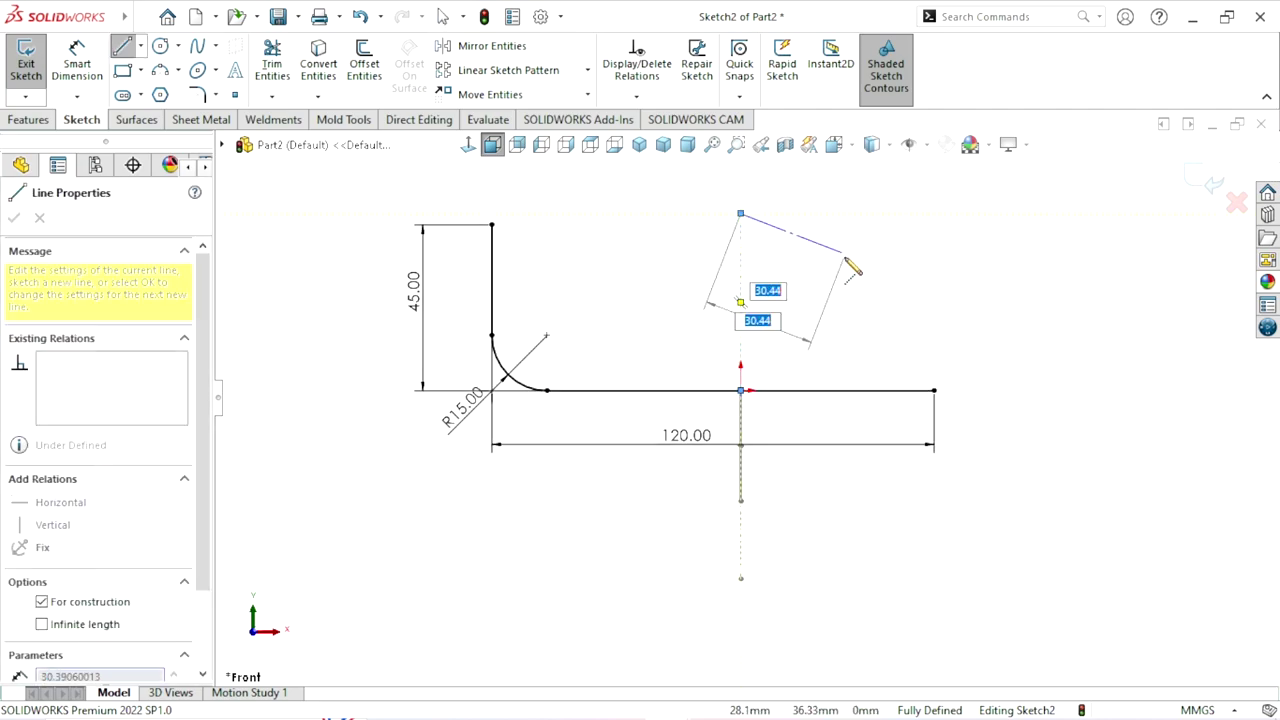
right_click(857, 262)
left_click(874, 270)
Mirror the corner arc and upright left line about the centerline
left_click(474, 55)
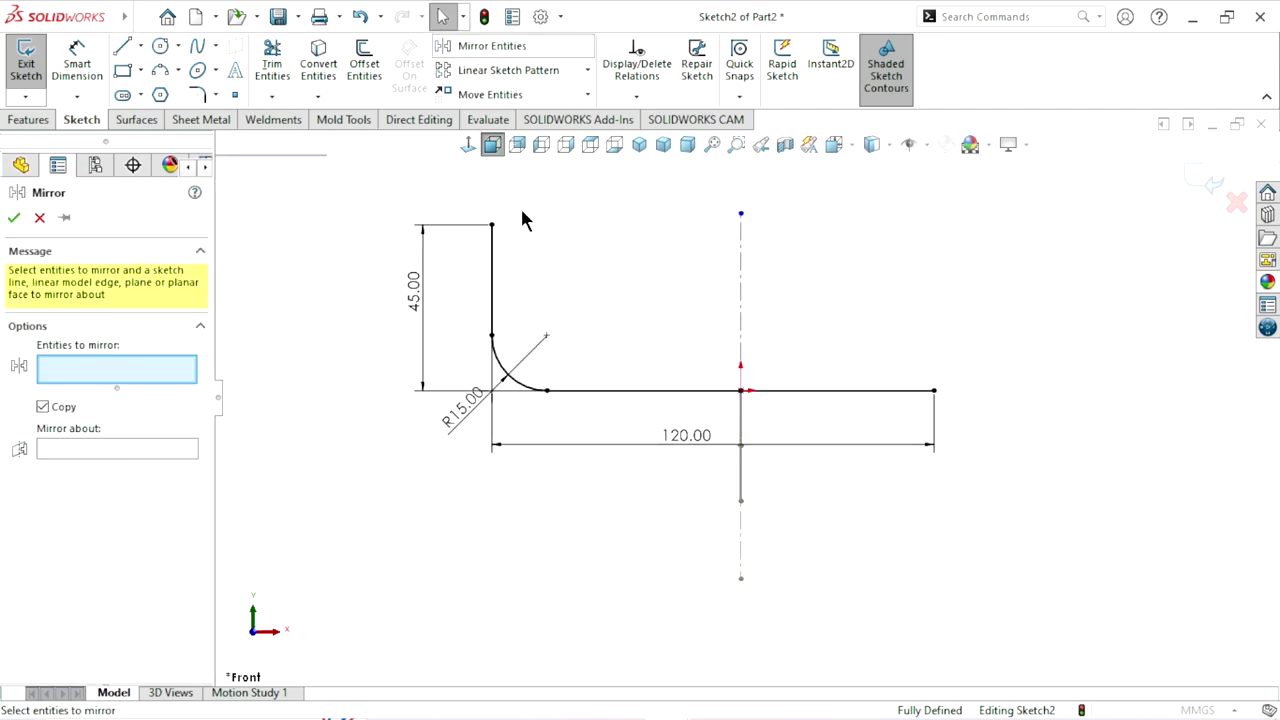
left_click(504, 373)
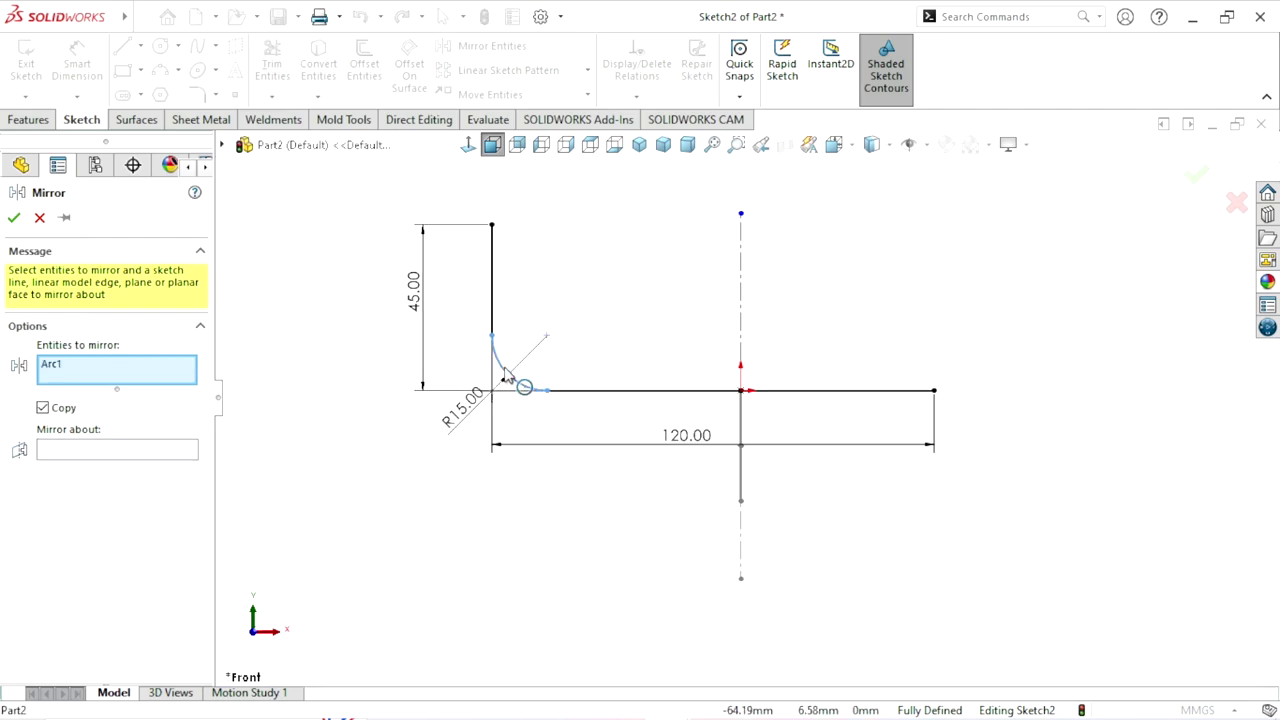
left_click(491, 300)
left_click(108, 466)
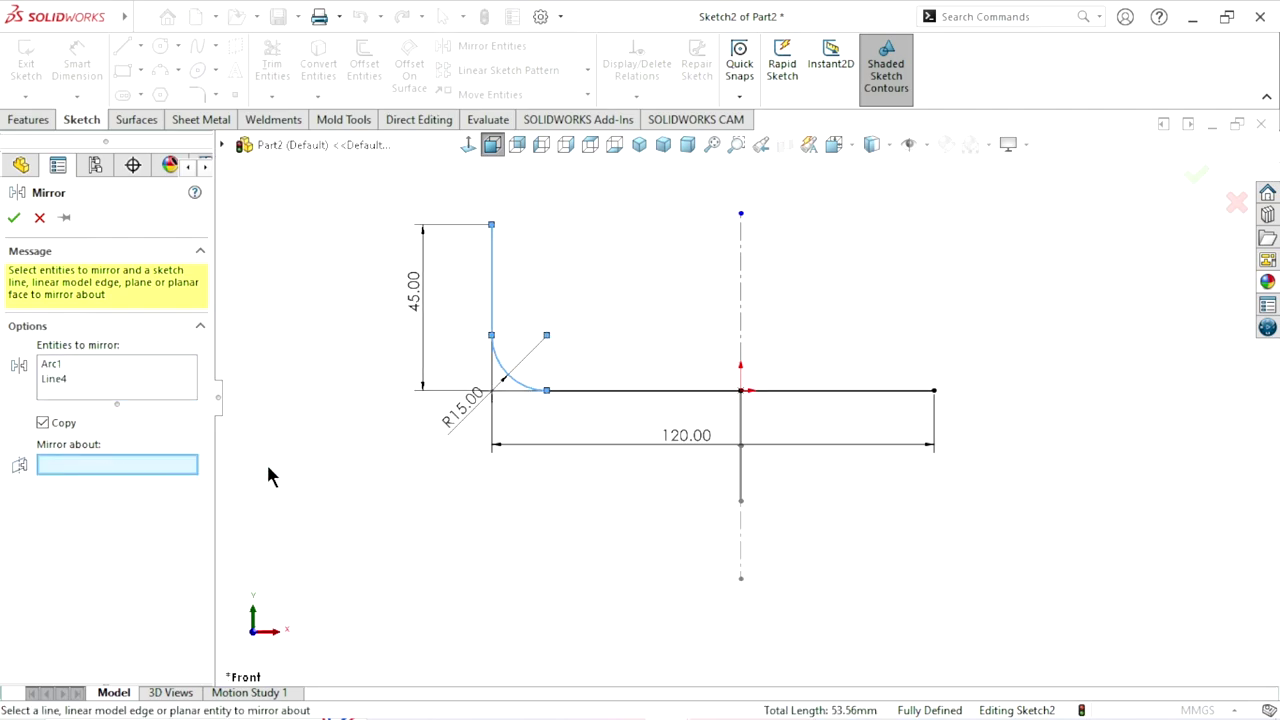
left_click(742, 286)
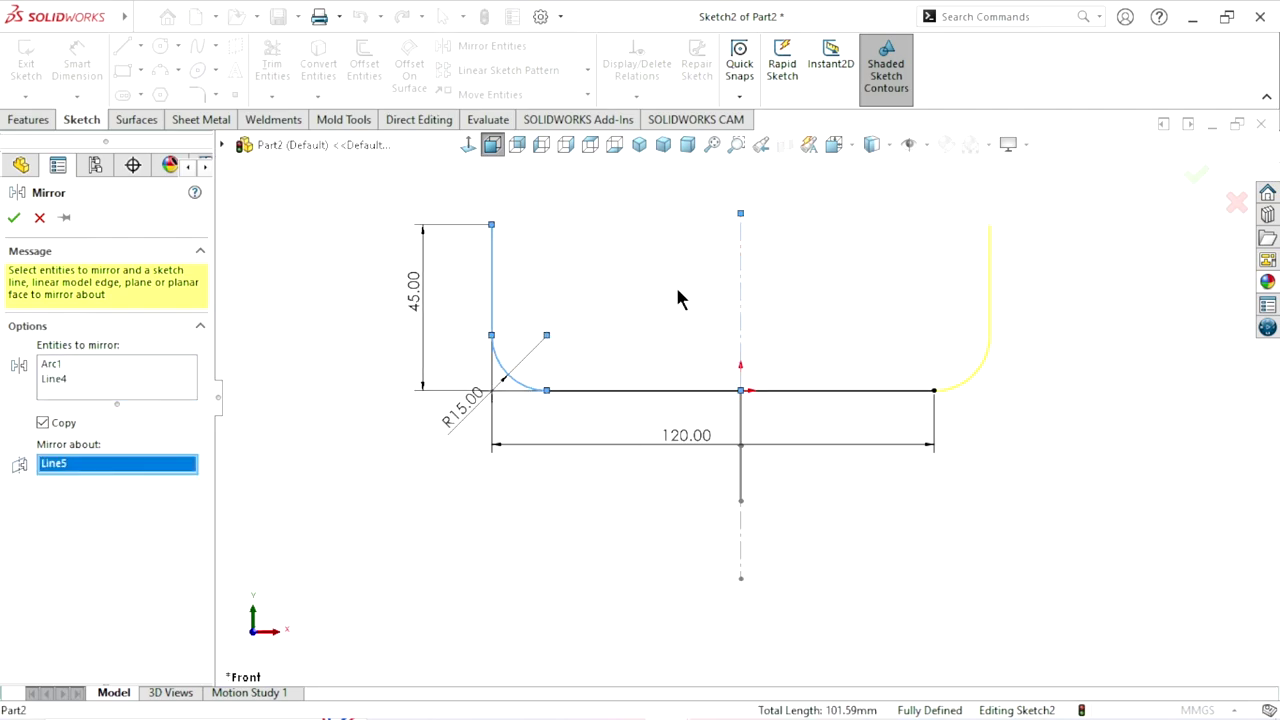
left_click(14, 218)
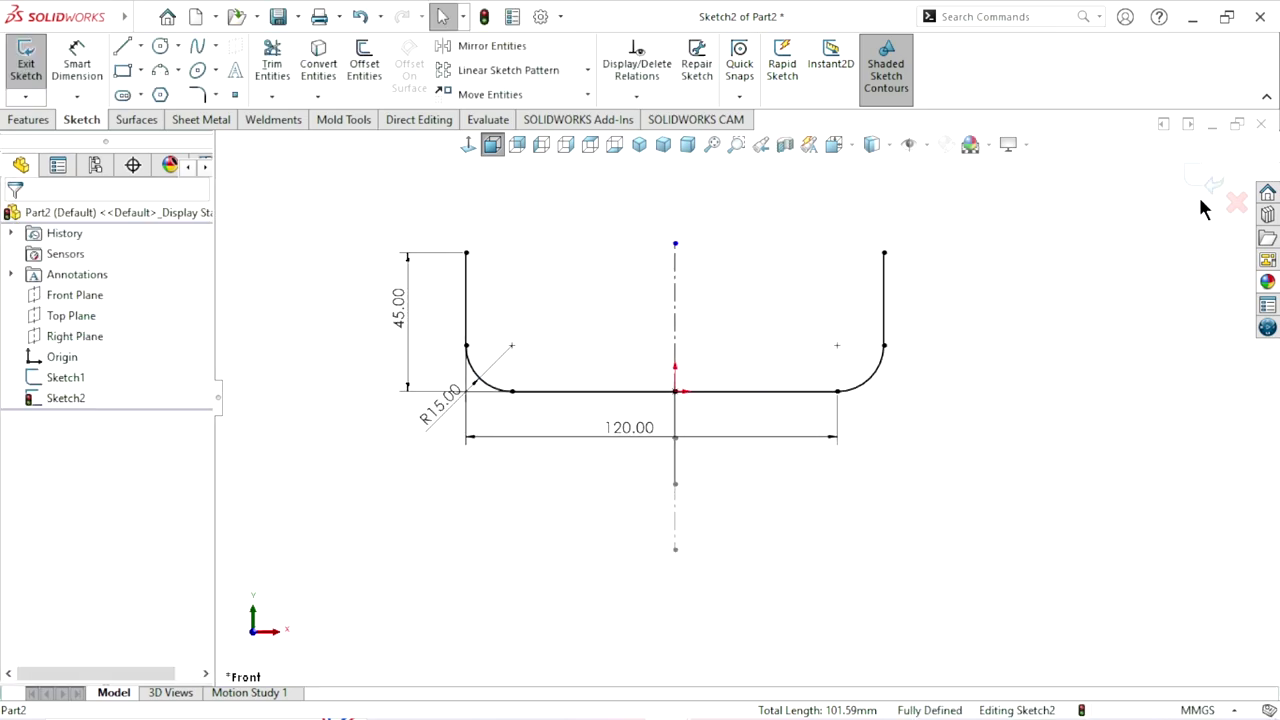
Exit Sketch2 and orbit to view both sketches in 3D
left_click(1207, 184)
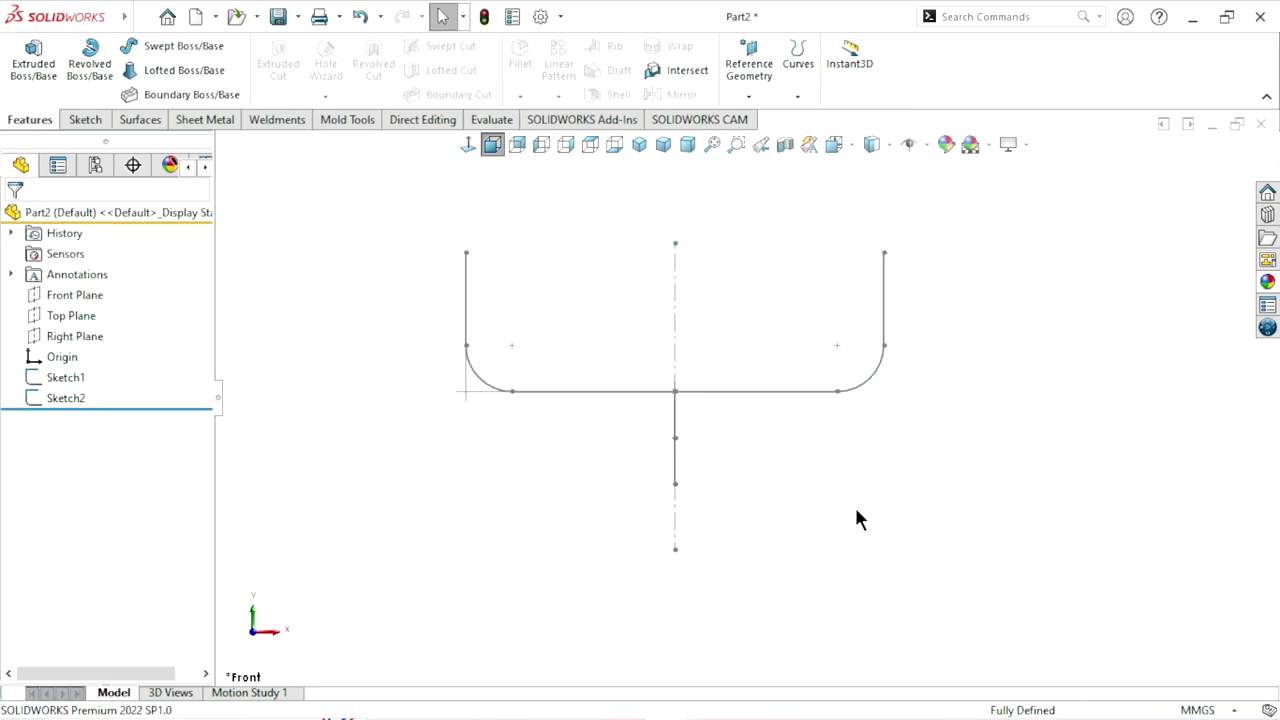
scroll(795, 400, "up", 3)
mouse_move(883, 383)
middle_mouse_down()
mouse_move(777, 500)
mouse_move(797, 411)
mouse_move(837, 480)
mouse_move(771, 530)
middle_mouse_up()
scroll(755, 410, "down", 2)
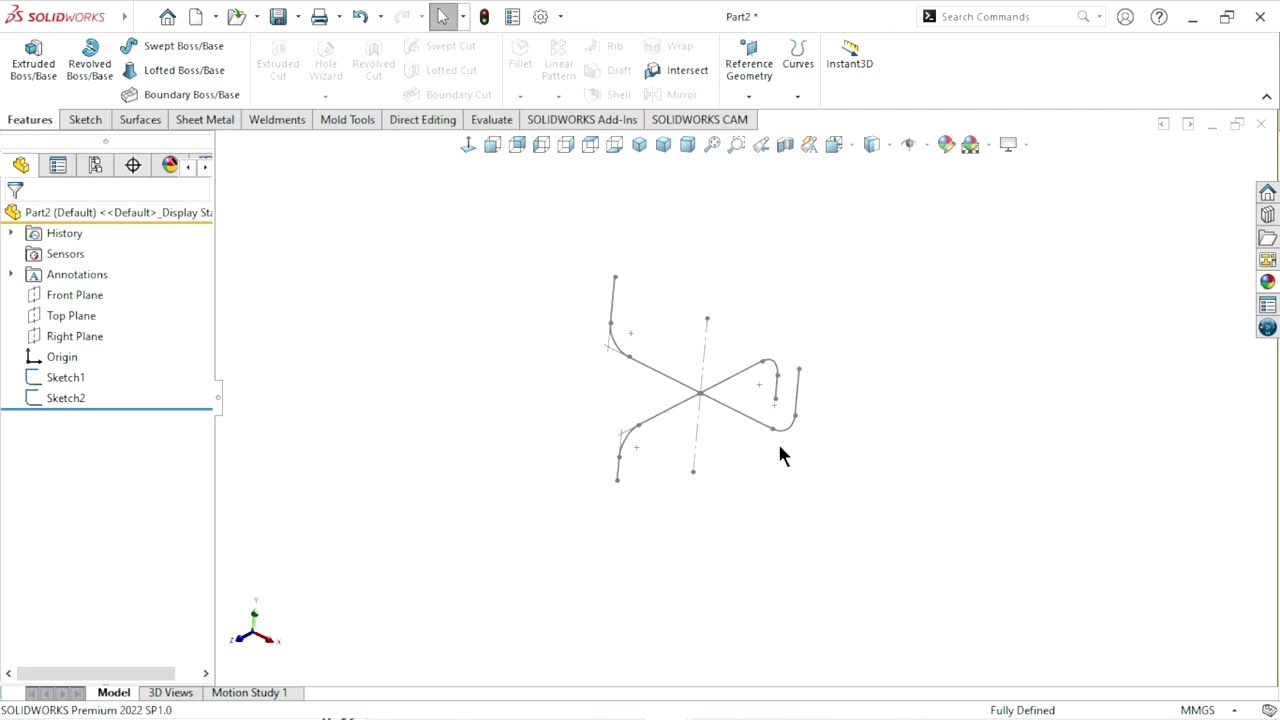
scroll(712, 385, "down", 3)
Create Plane1 as a mid plane between the Front and Right Planes
left_click(745, 97)
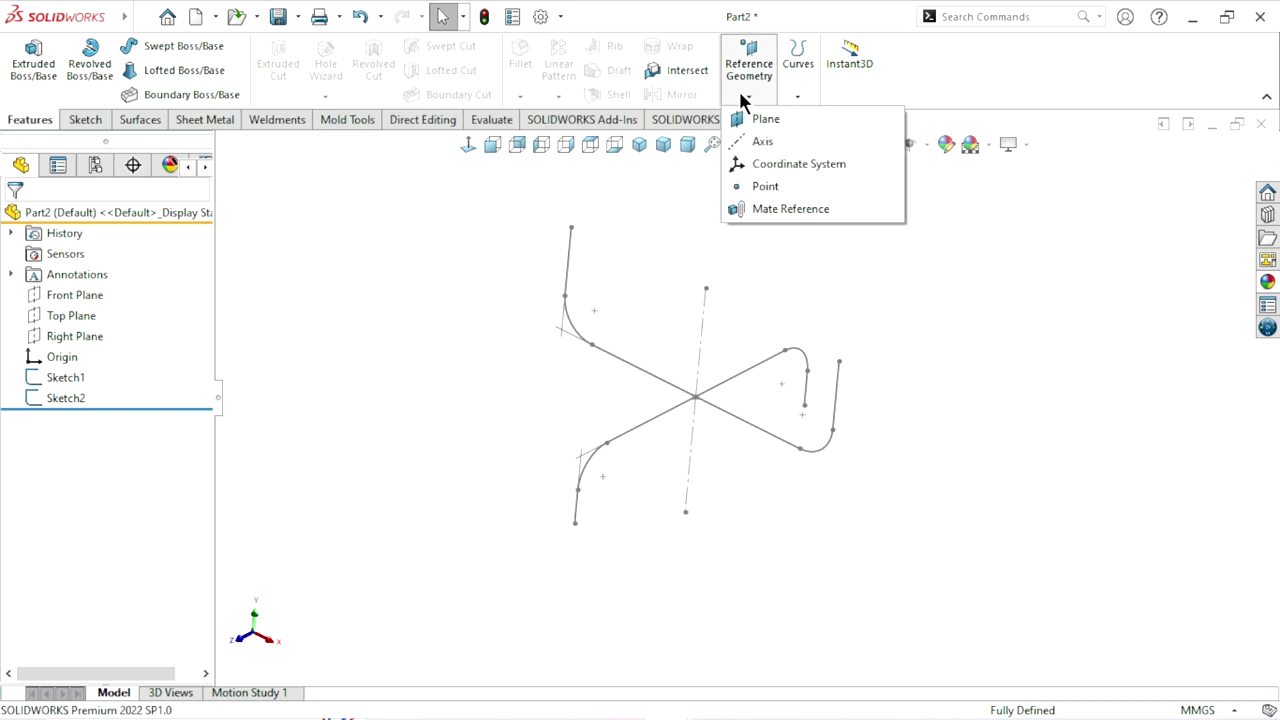
left_click(762, 128)
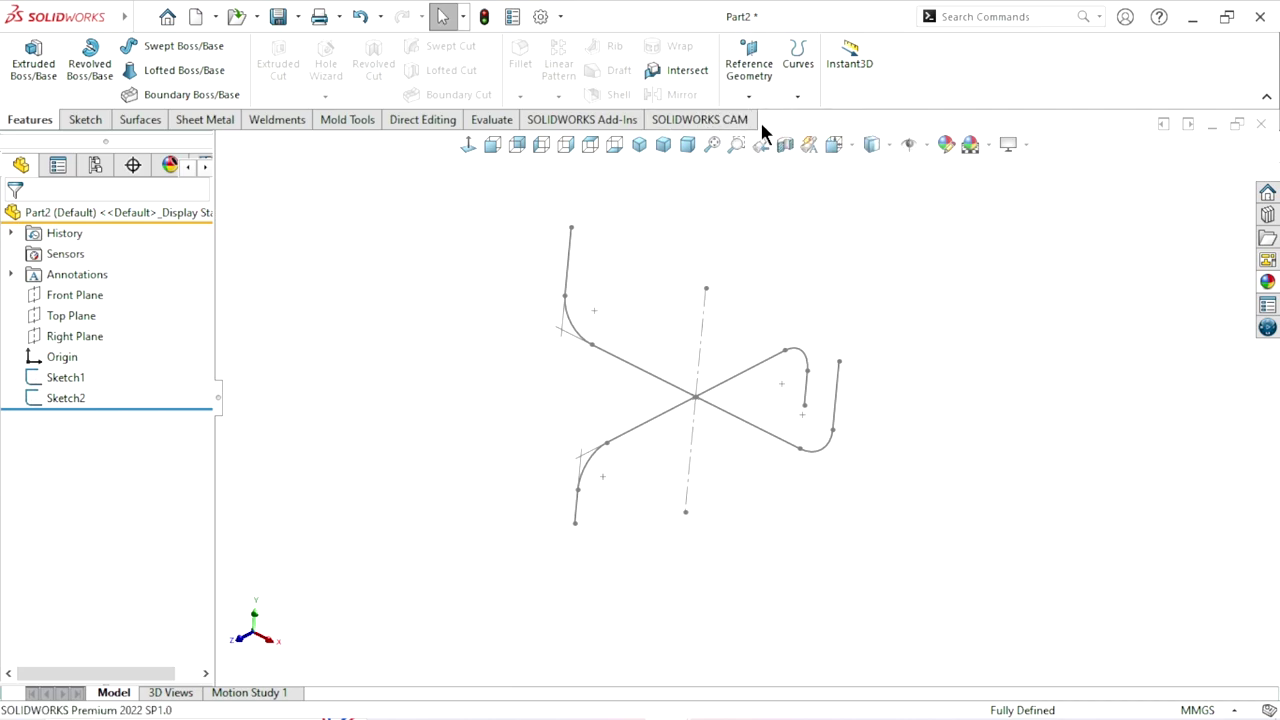
left_click(747, 97)
left_click(764, 118)
scroll(706, 423, "down", 3)
scroll(742, 366, "down", 2)
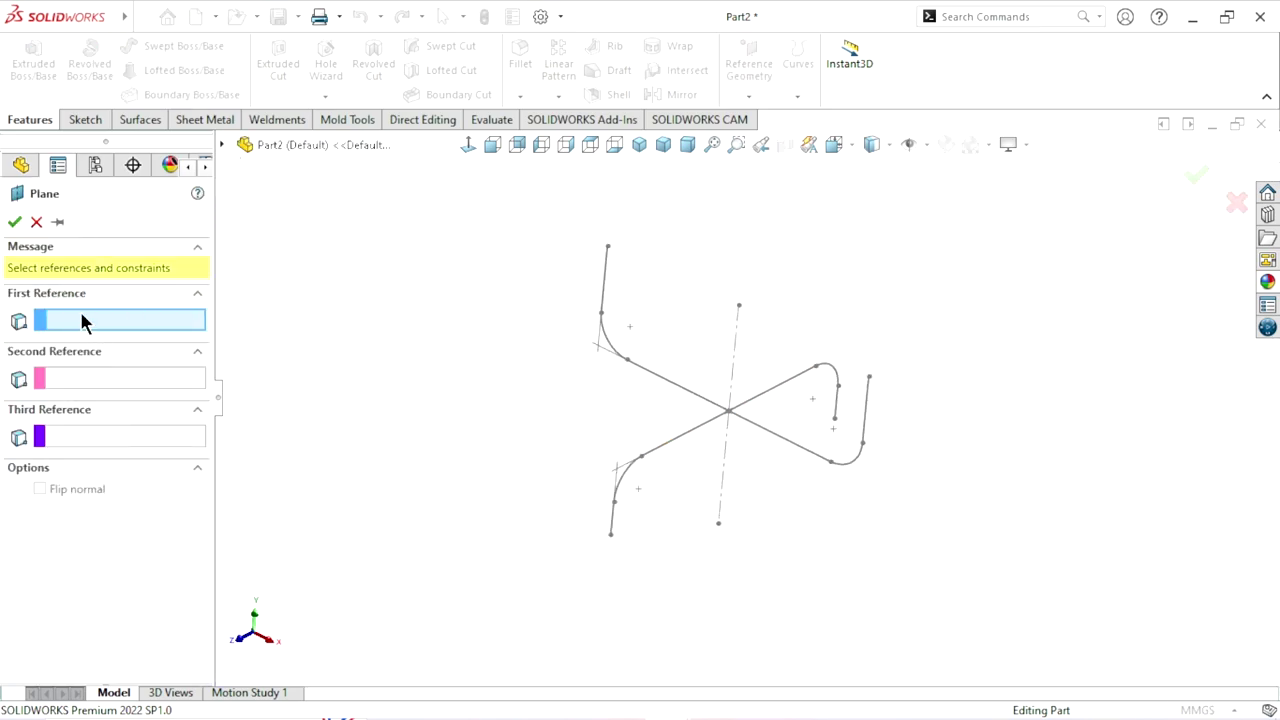
left_click(223, 145)
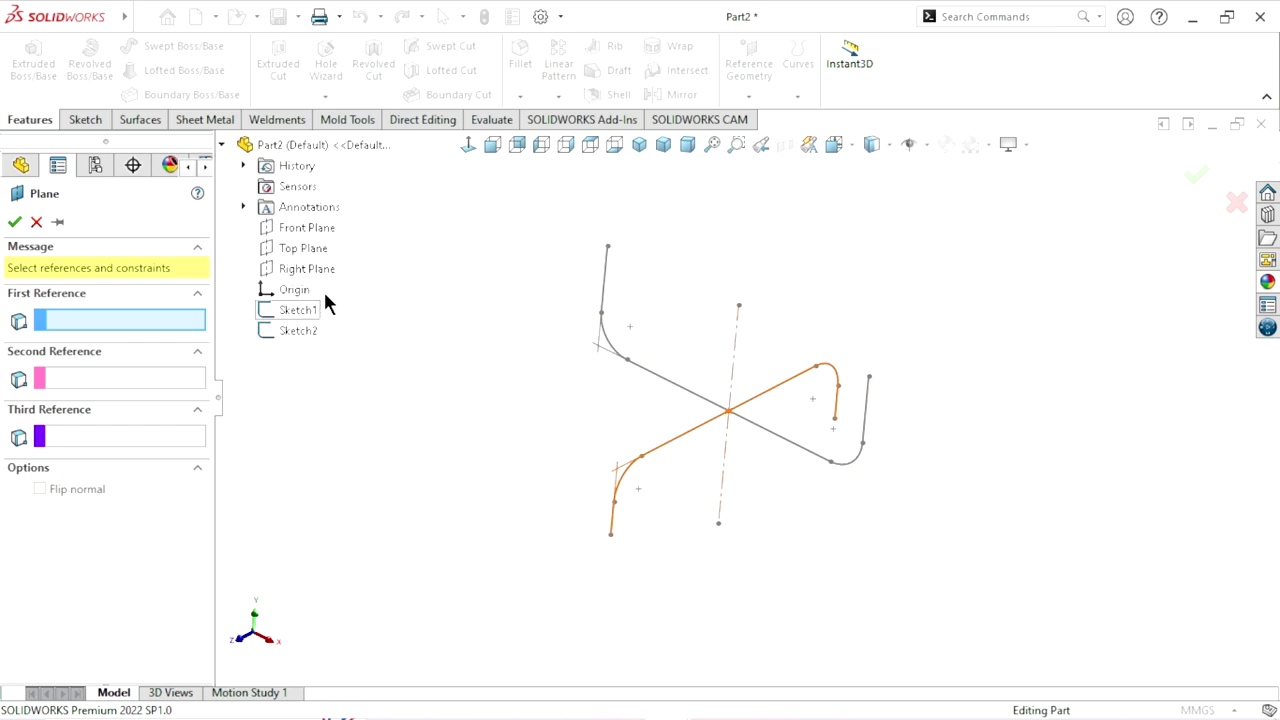
left_click(305, 230)
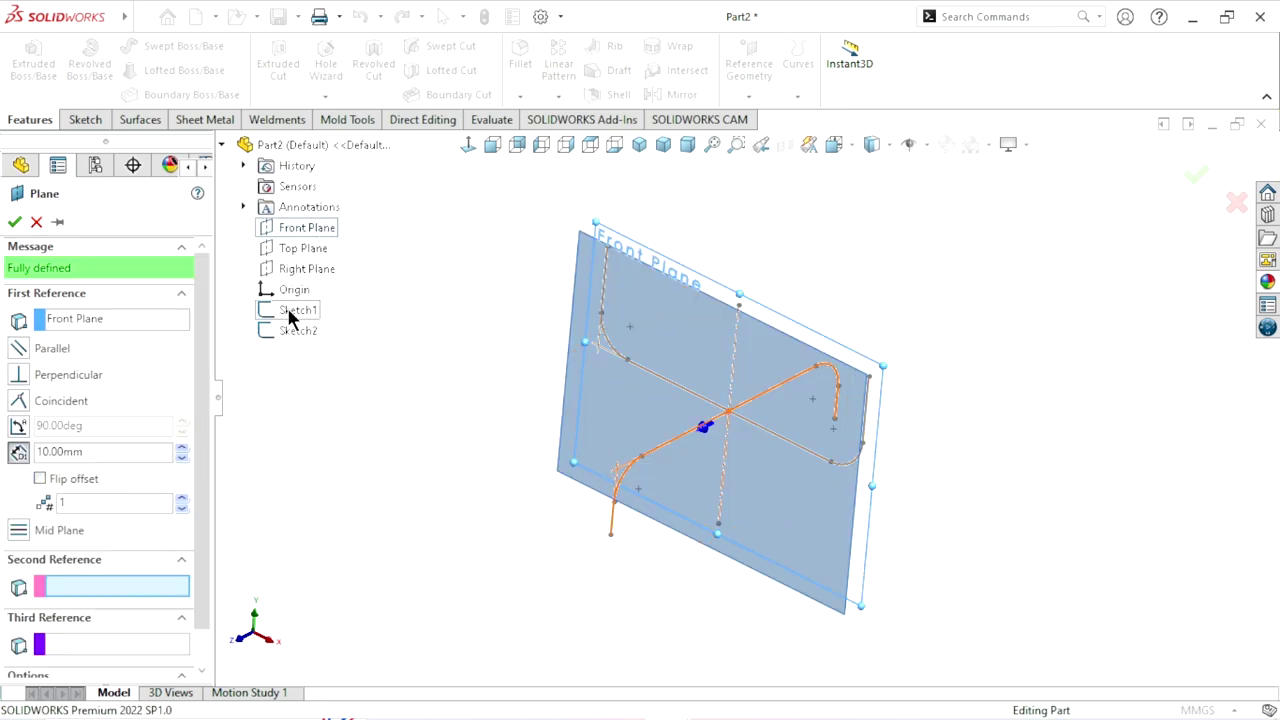
left_click(320, 269)
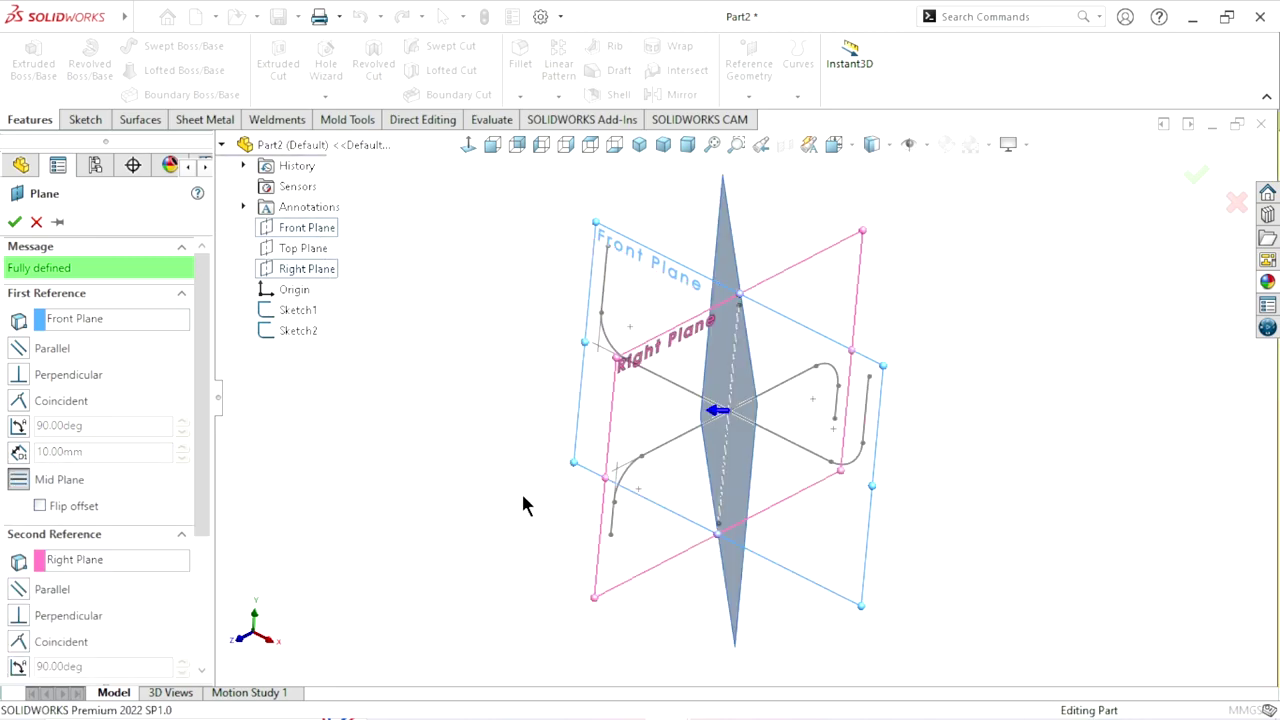
middle_click_drag(522, 503, 762, 372)
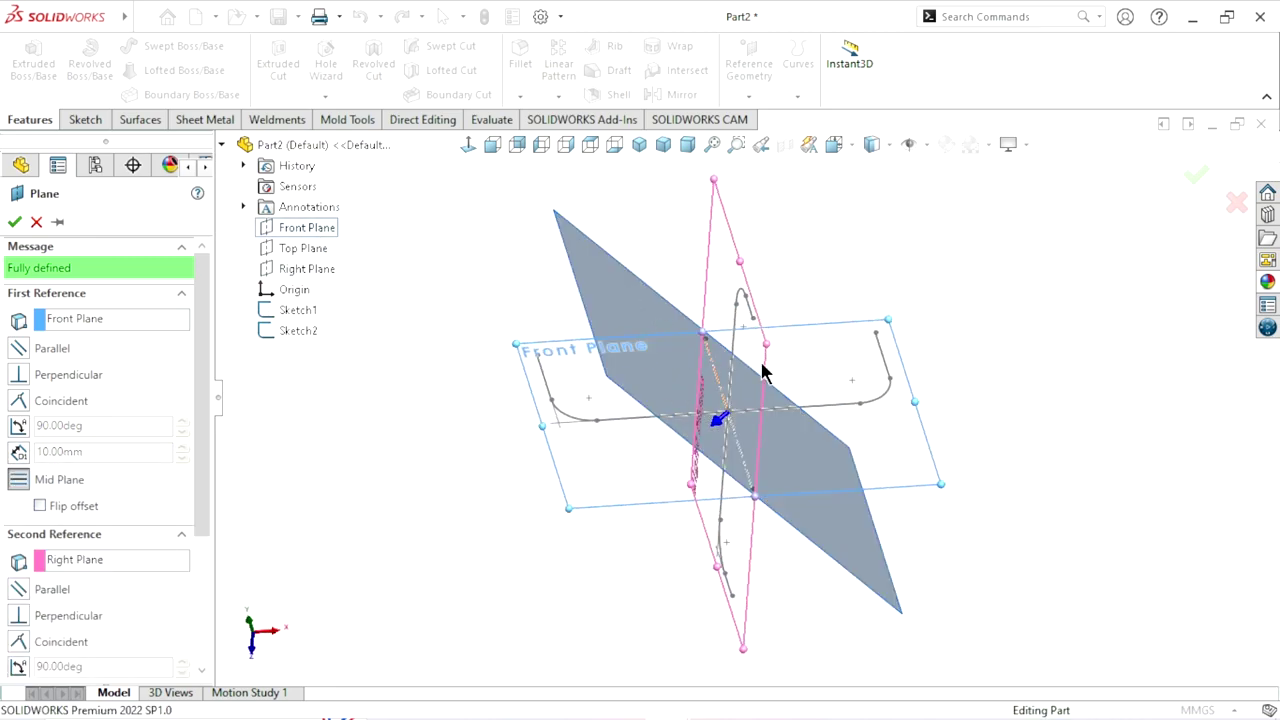
left_click(14, 223)
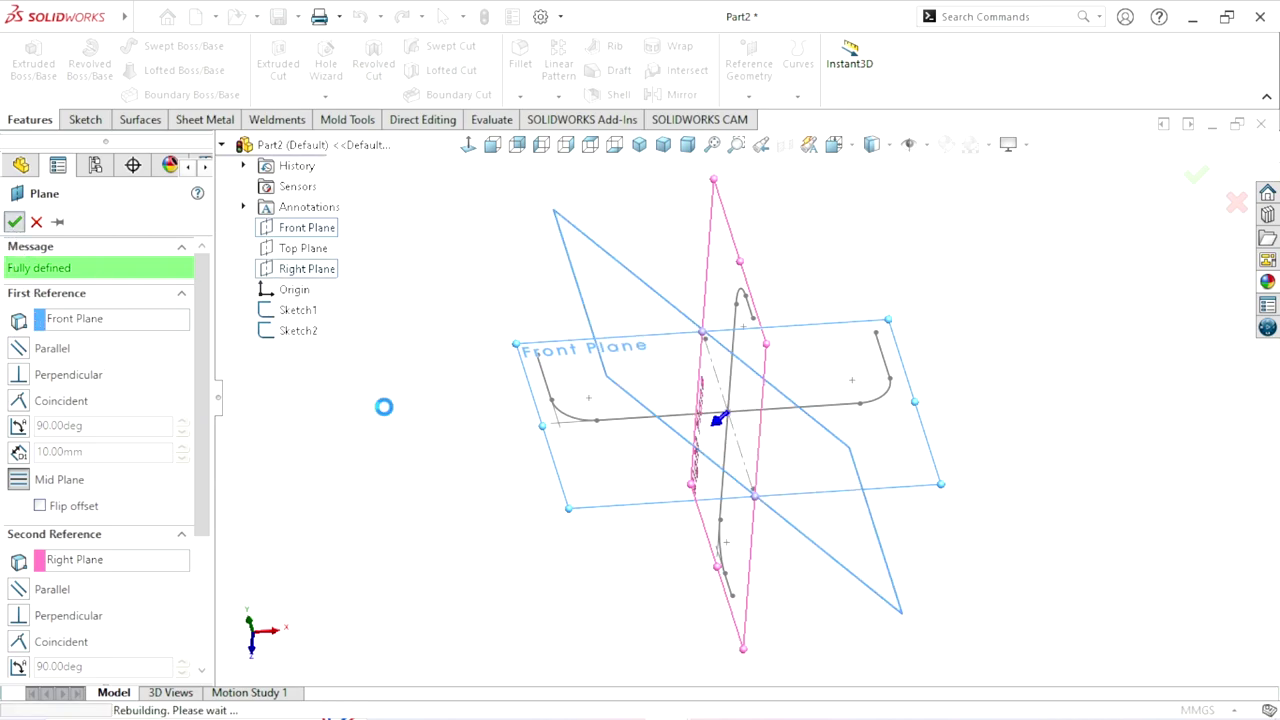
left_click(627, 277)
Start a sketch on Plane1, hide Sketch2, and draw a horizontal line centred on the origin
left_click(706, 214)
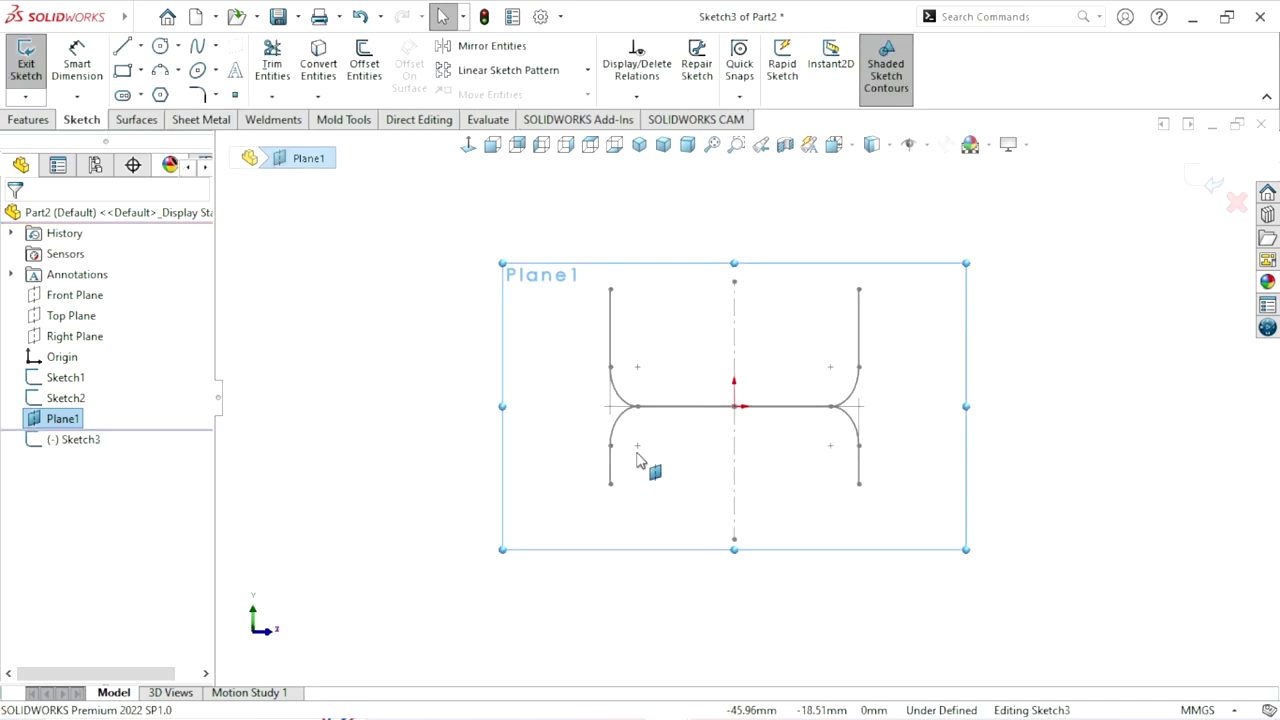
left_click(55, 398)
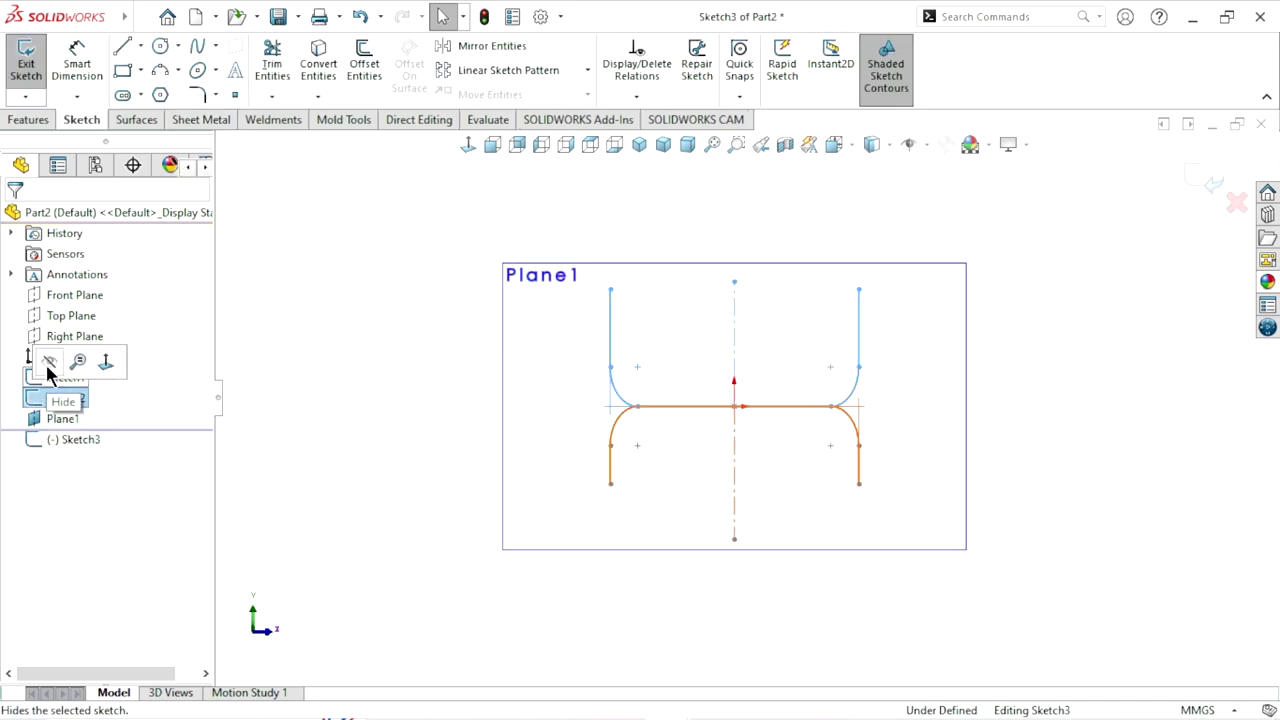
left_click(46, 362)
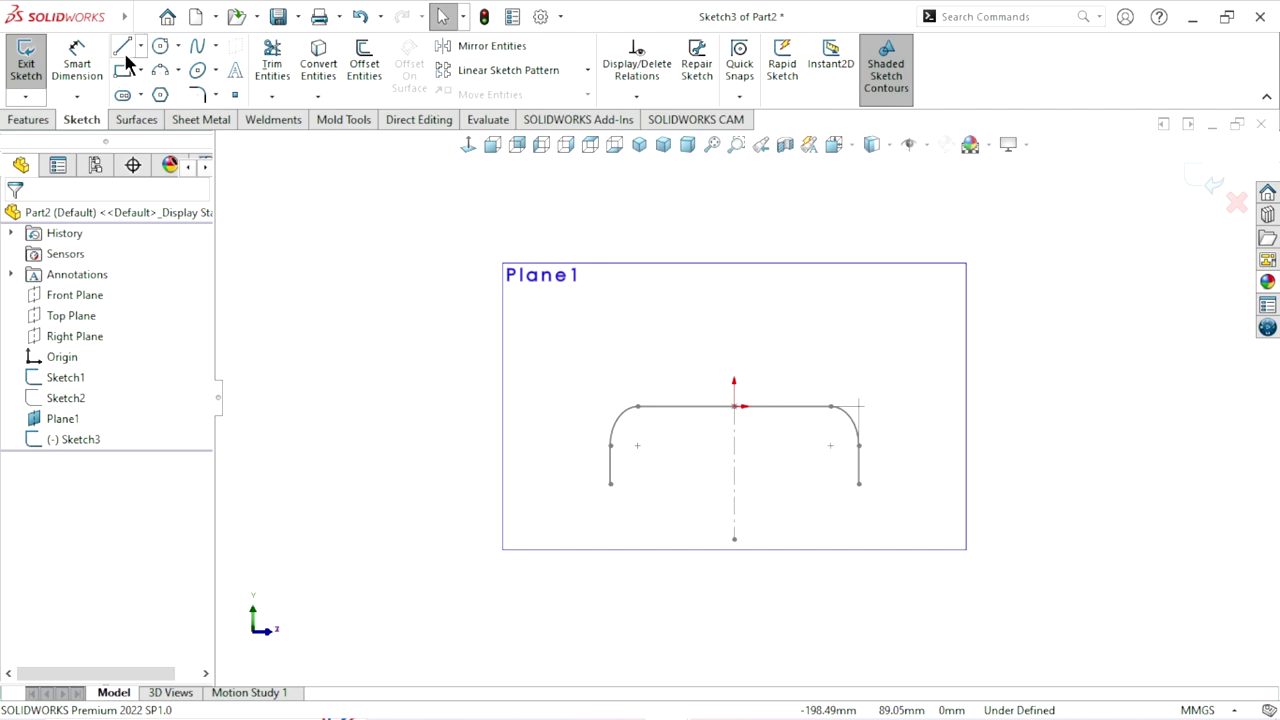
key("l")
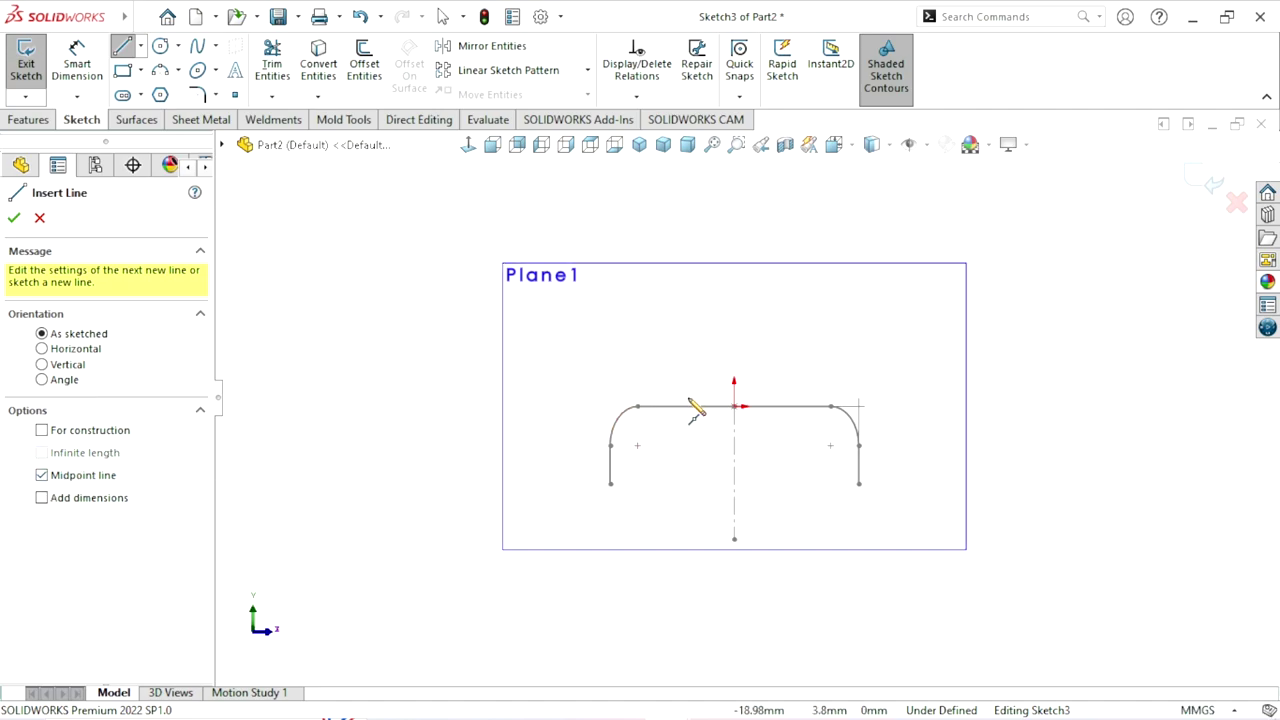
left_click(734, 407)
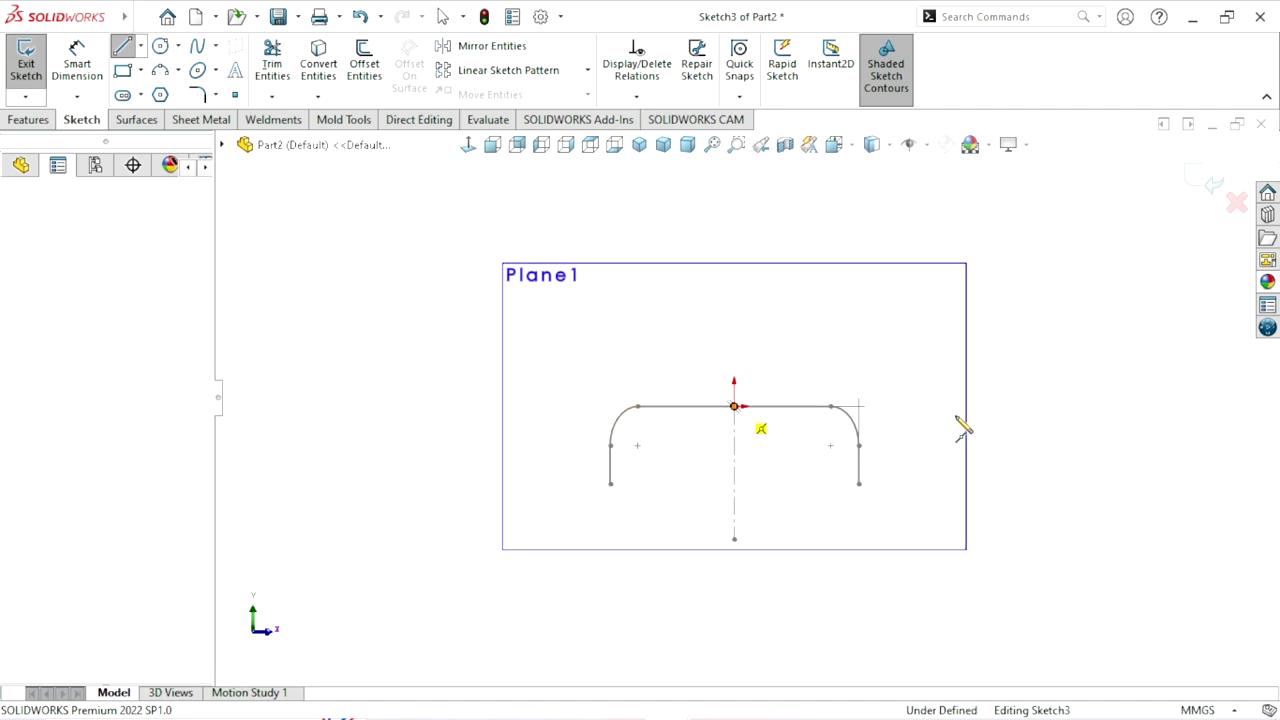
left_click(914, 406)
right_click(872, 354)
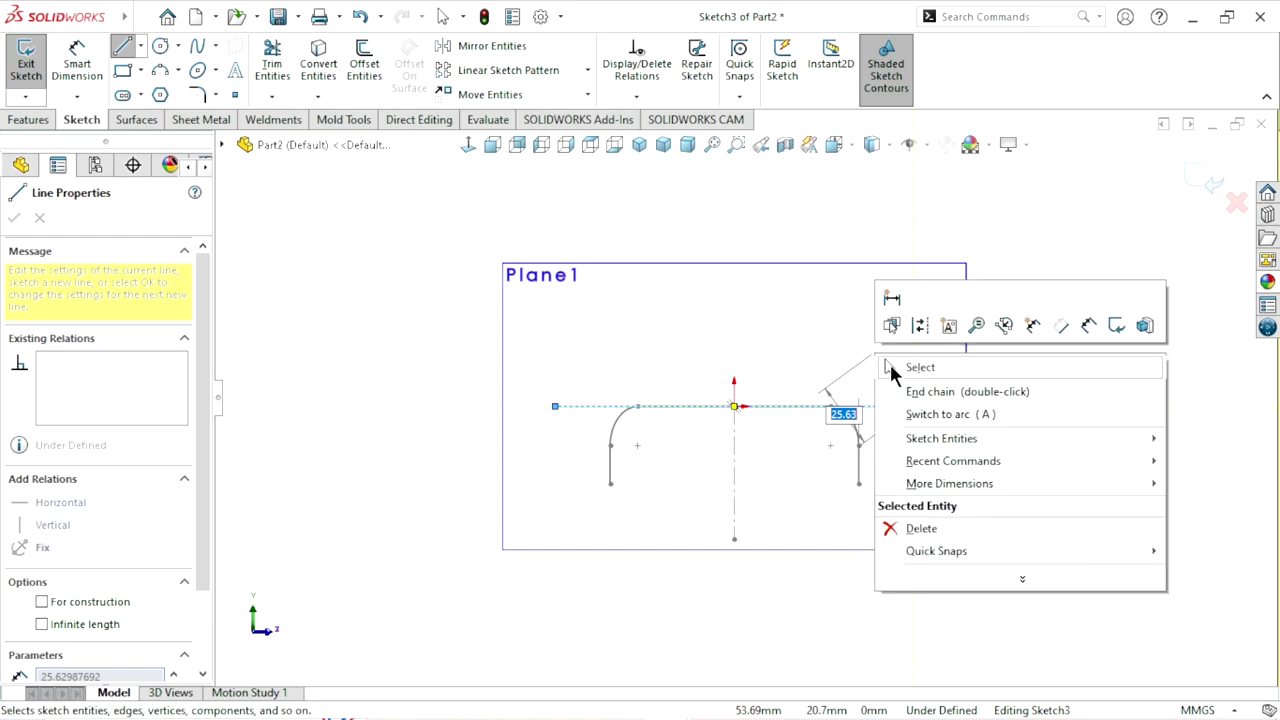
left_click(917, 366)
Dimension the horizontal line to 120 mm
key("d")
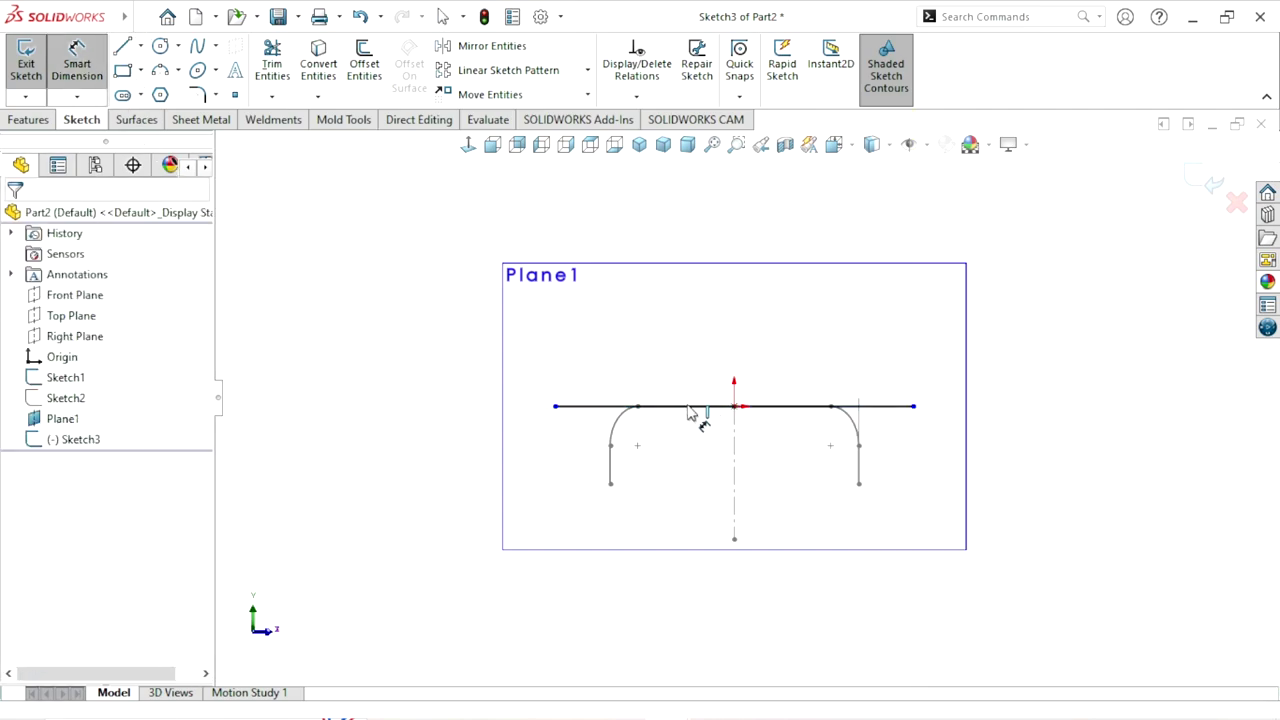
left_click(690, 406)
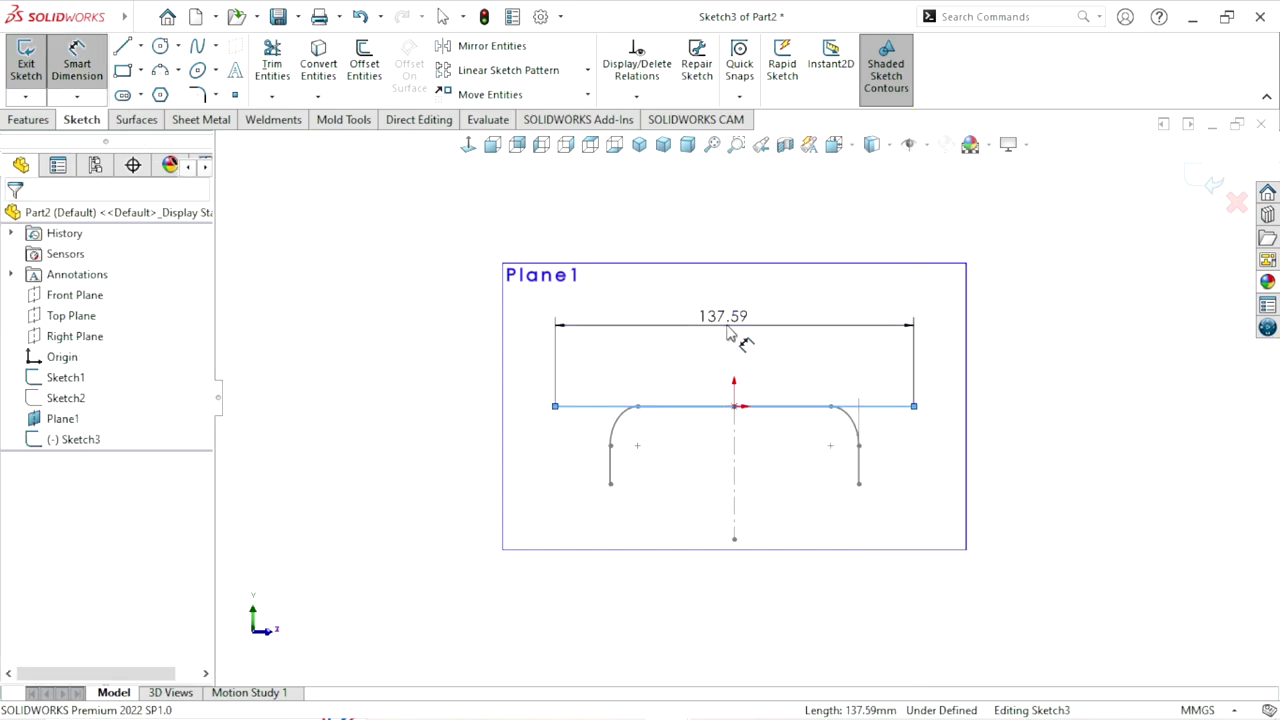
left_click(730, 334)
type("120")
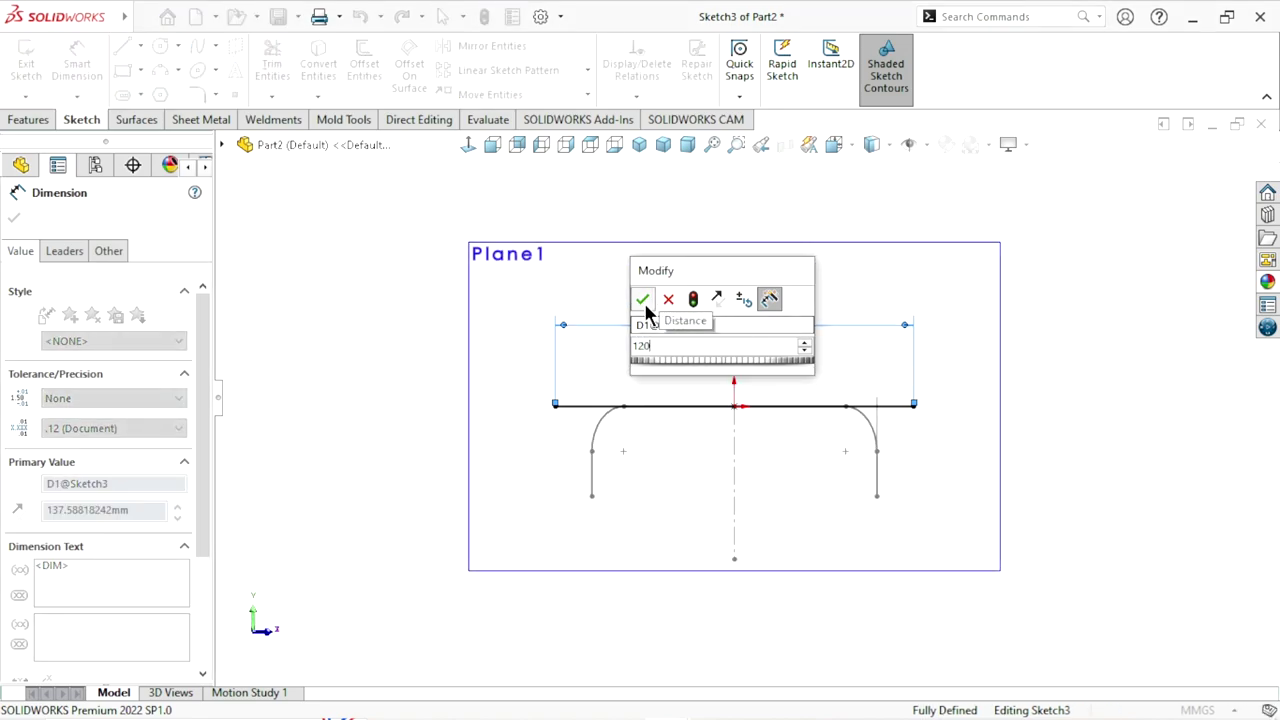
left_click(644, 304)
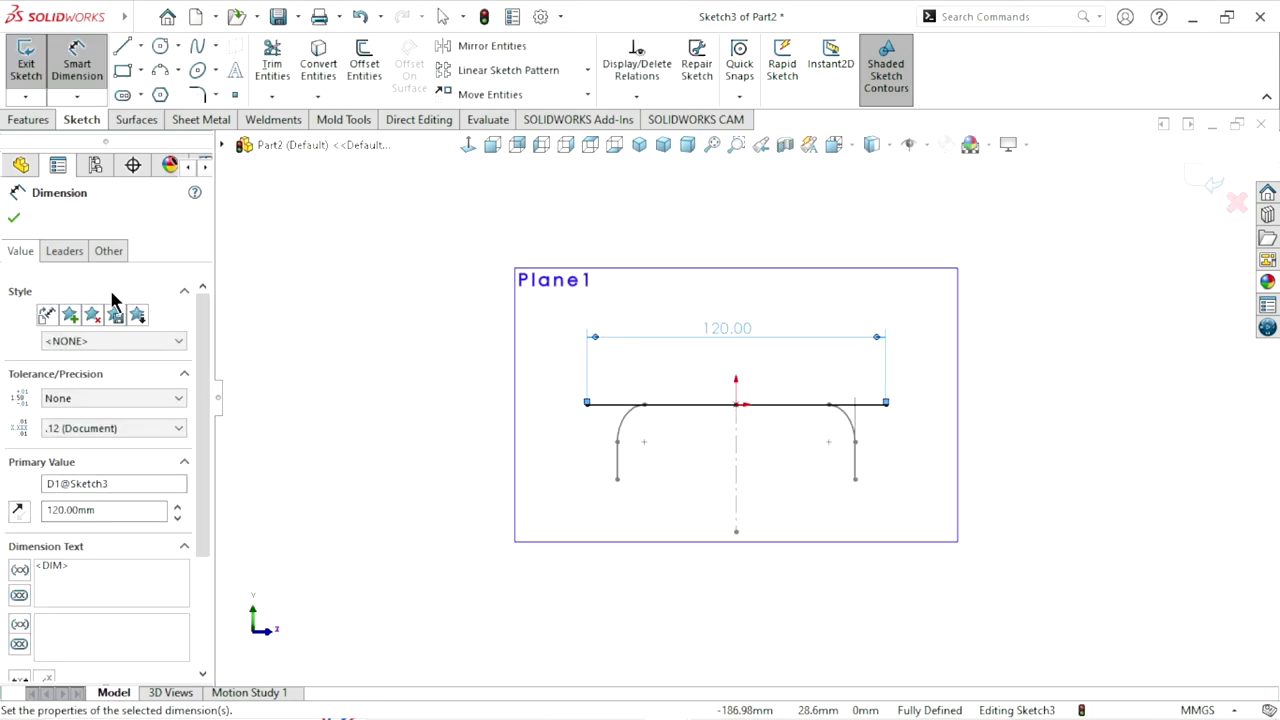
left_click(12, 222)
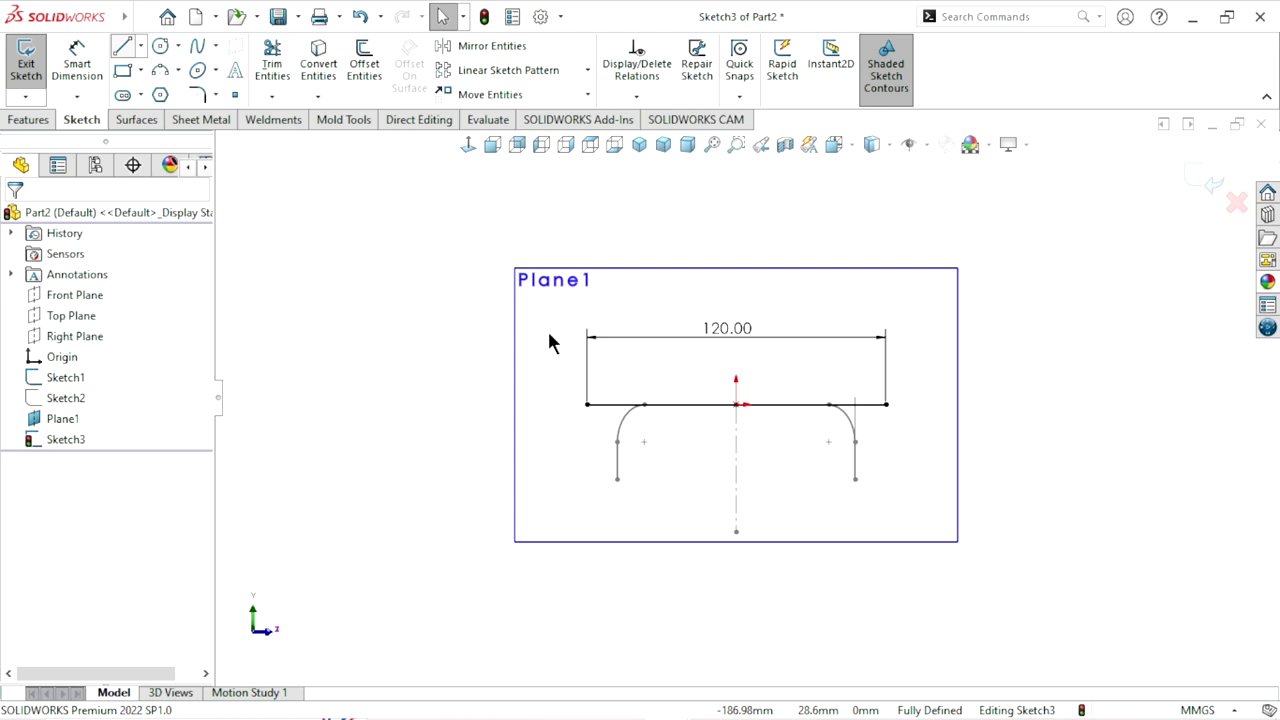
Draw a vertical line up from the left endpoint and move the 120 dimension below
key("l")
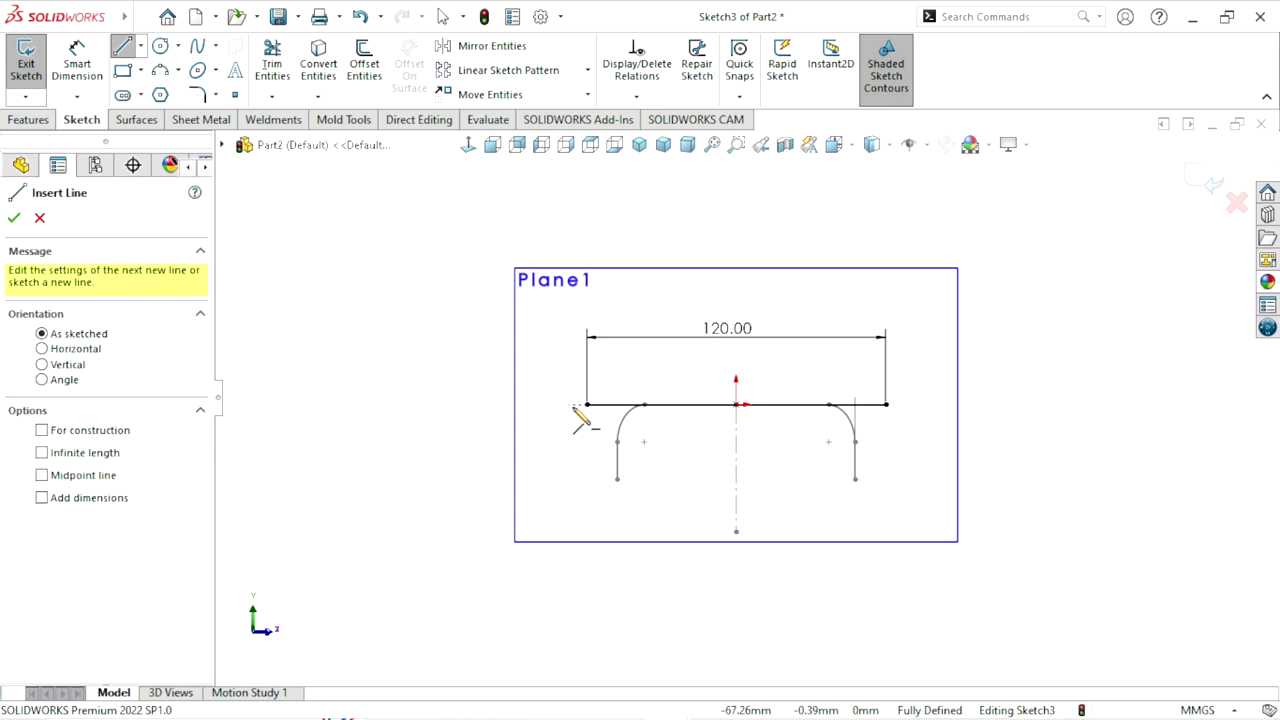
left_click_drag(588, 405, 587, 306)
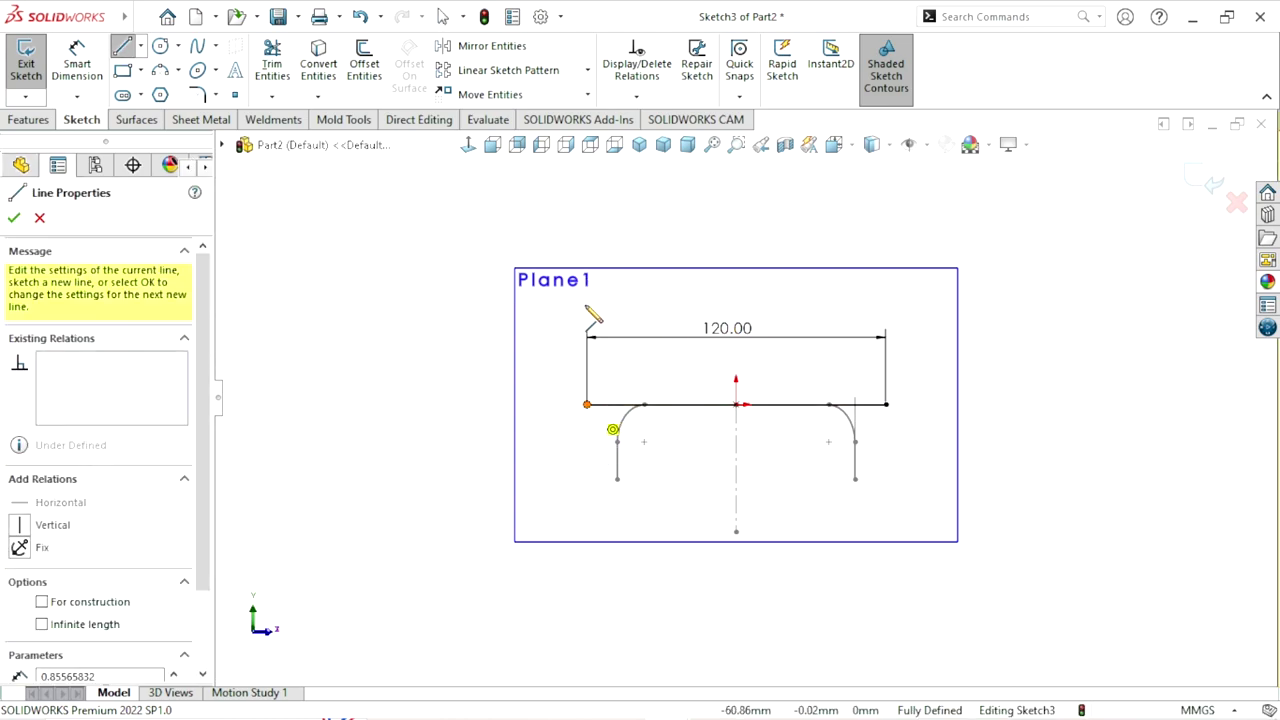
right_click(663, 305)
left_click(700, 337)
key("Escape")
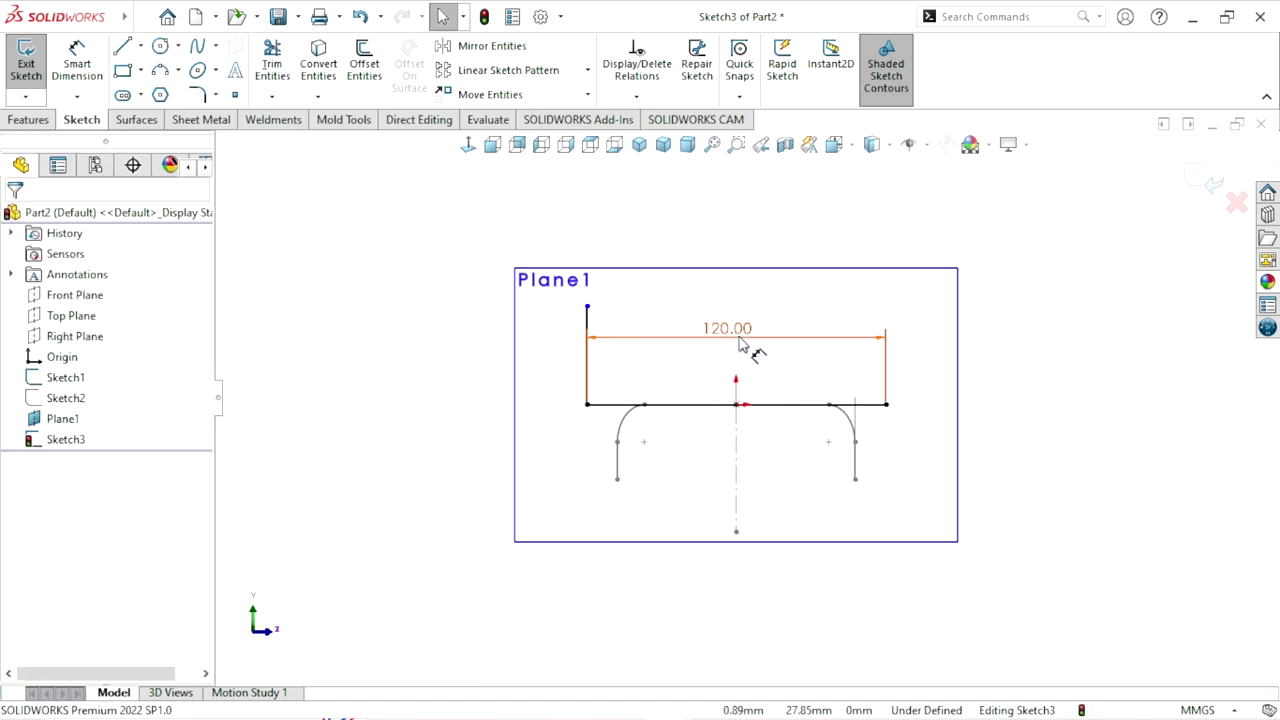
left_click_drag(740, 332, 742, 497)
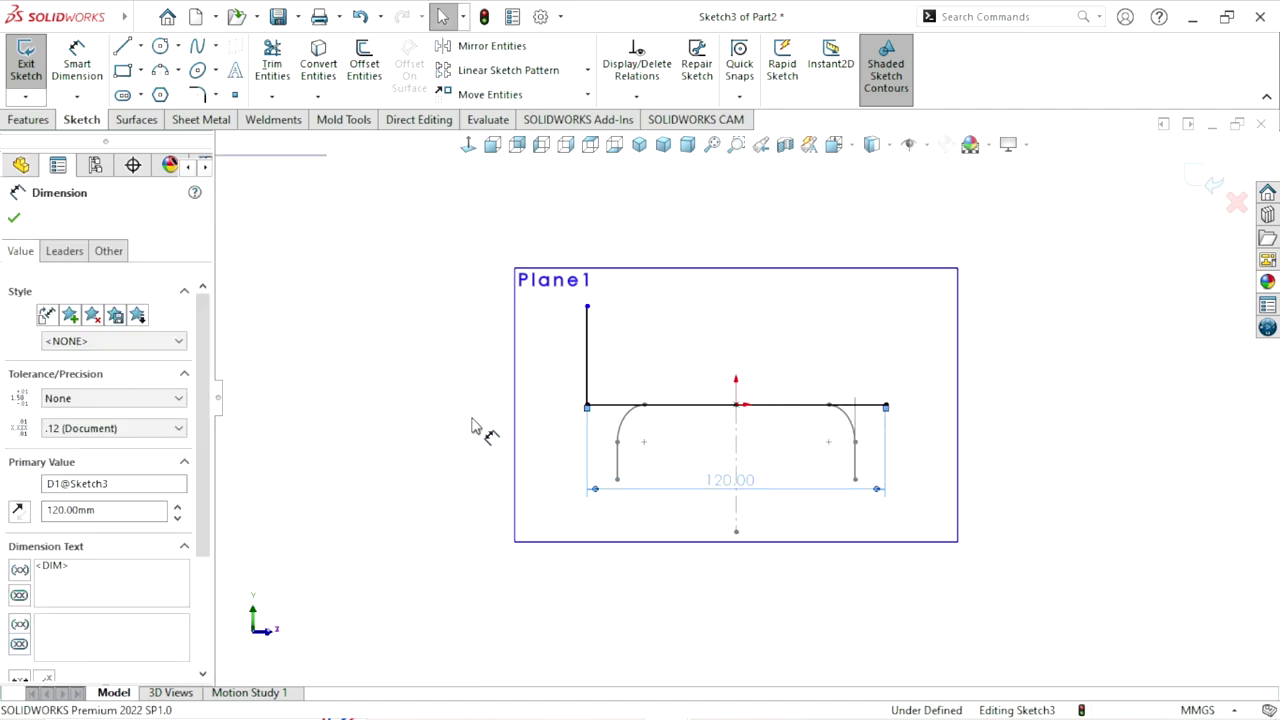
scroll(765, 425, "down", 2)
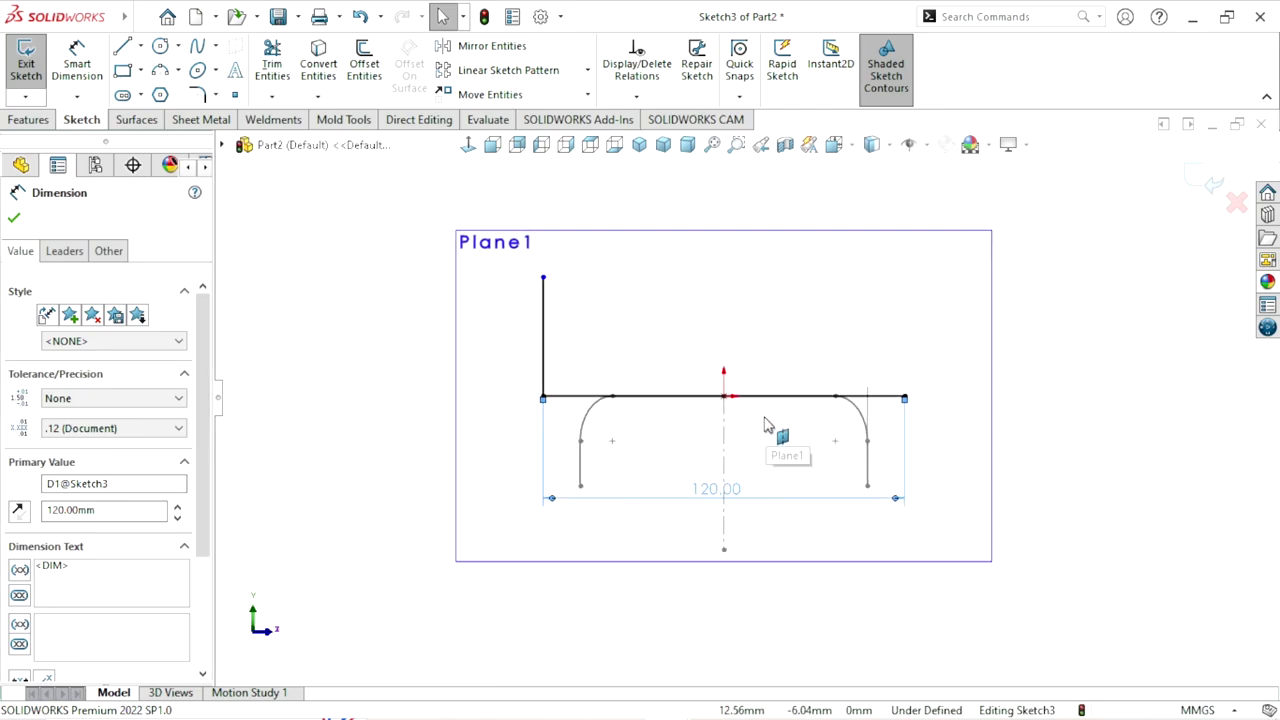
left_click(14, 219)
Dimension the vertical riser to 45 mm
left_click(88, 72)
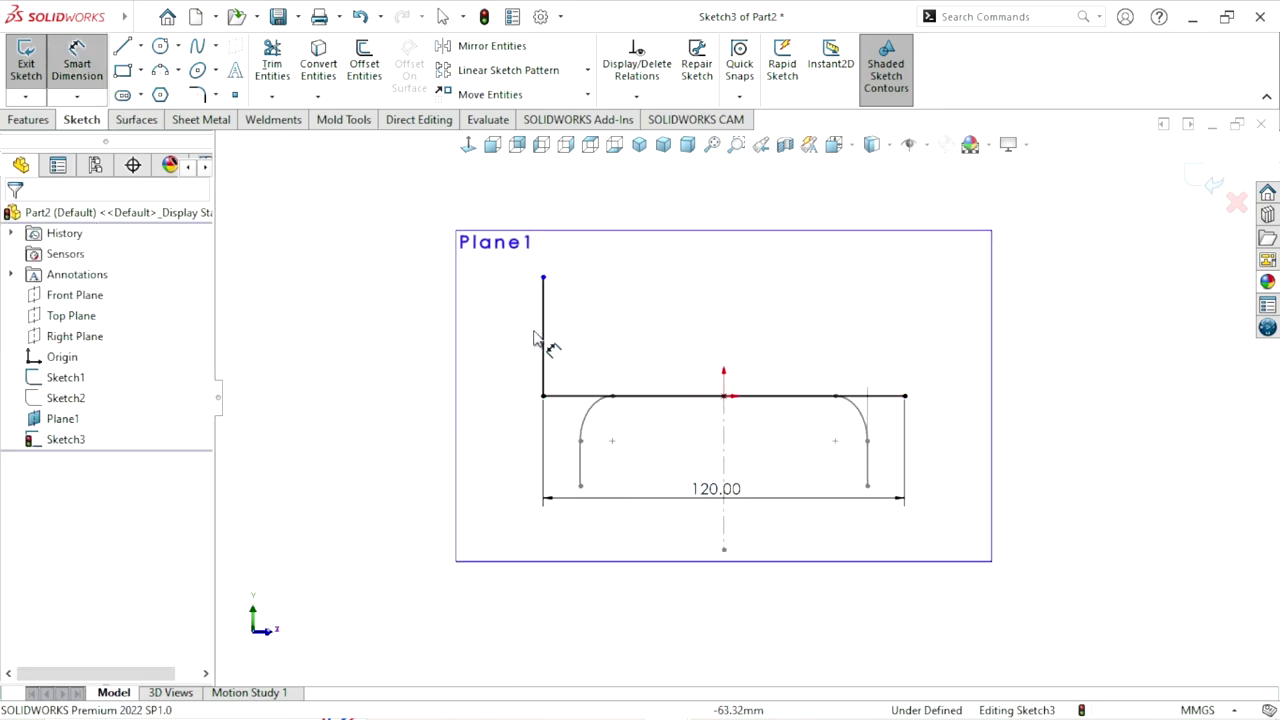
left_click(525, 340)
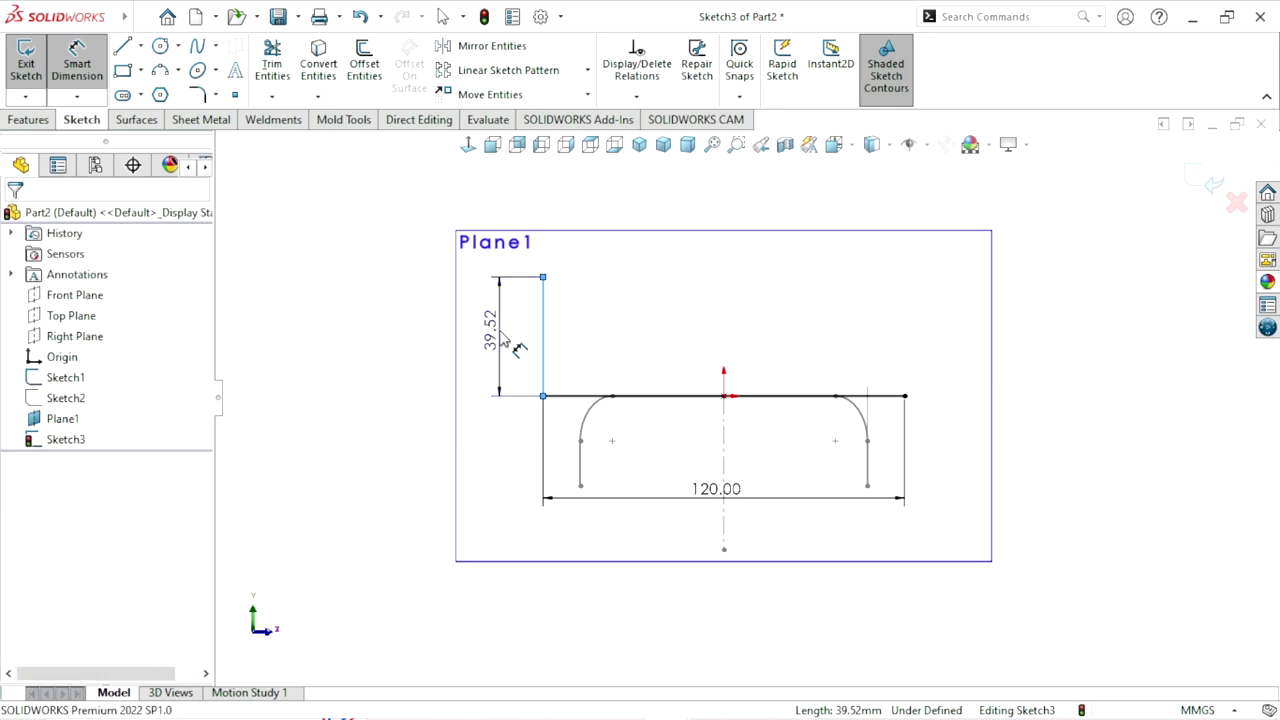
left_click(505, 340)
type("45")
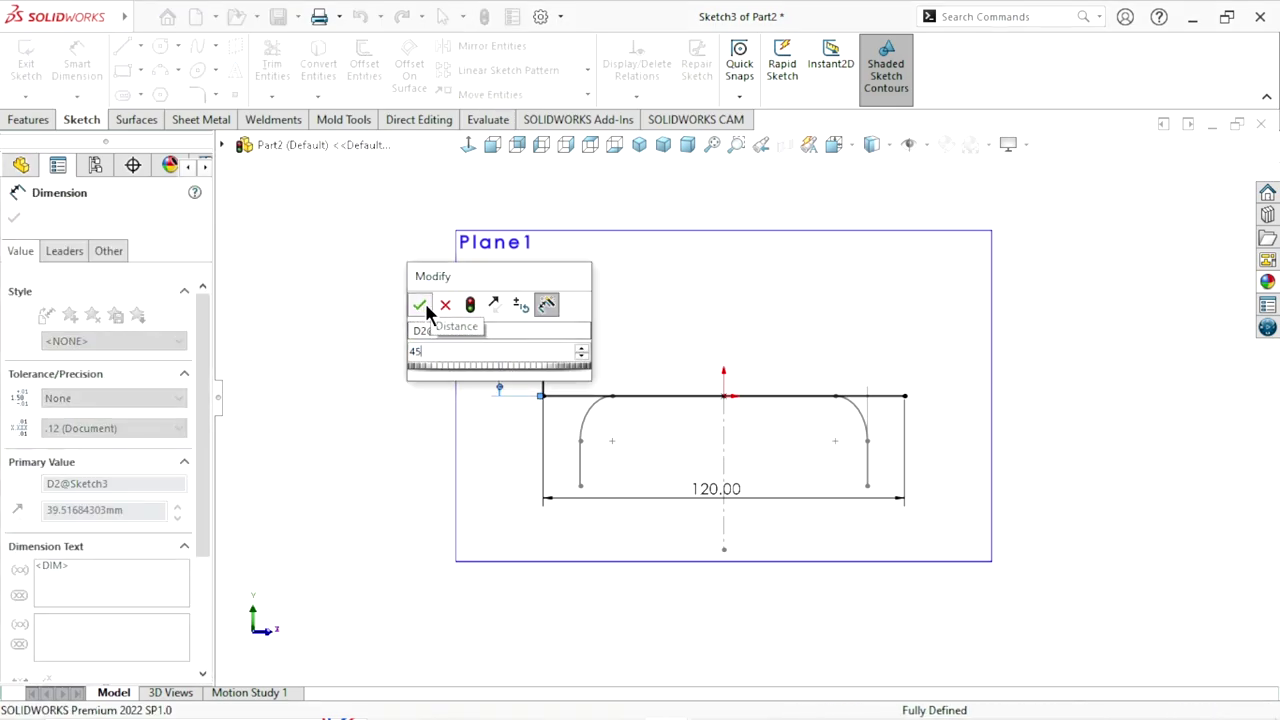
left_click(422, 306)
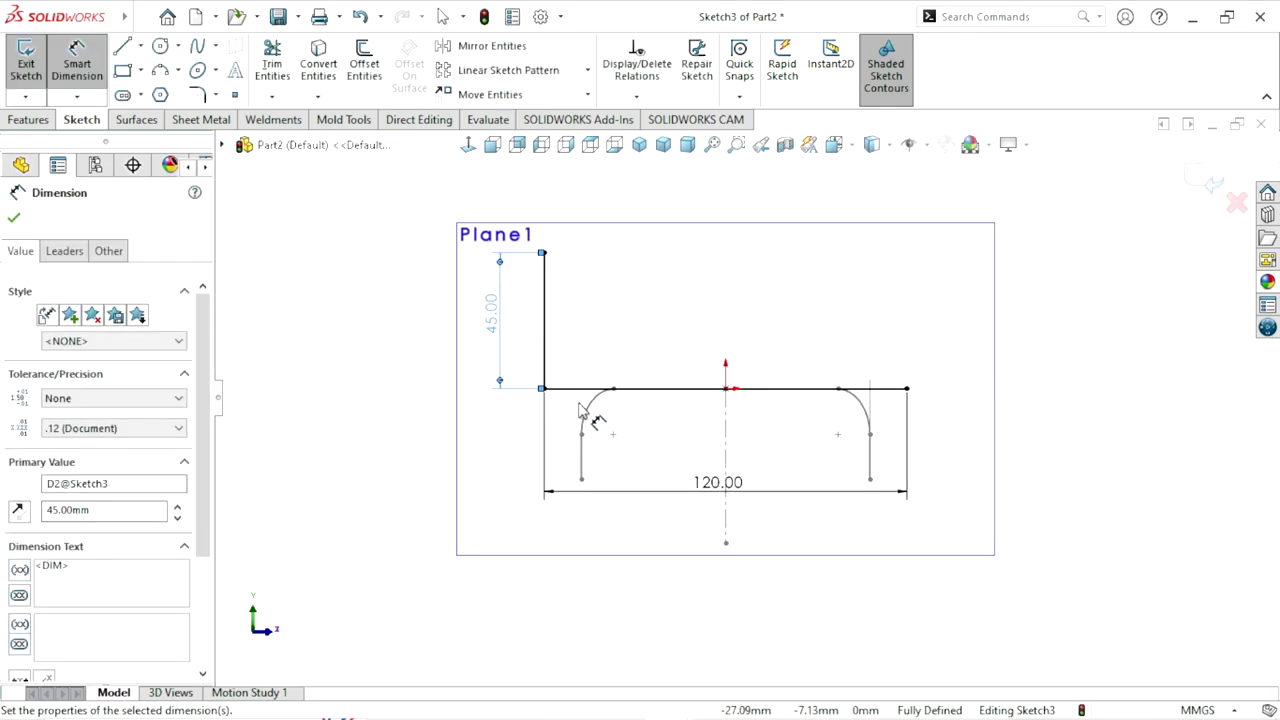
left_click(14, 217)
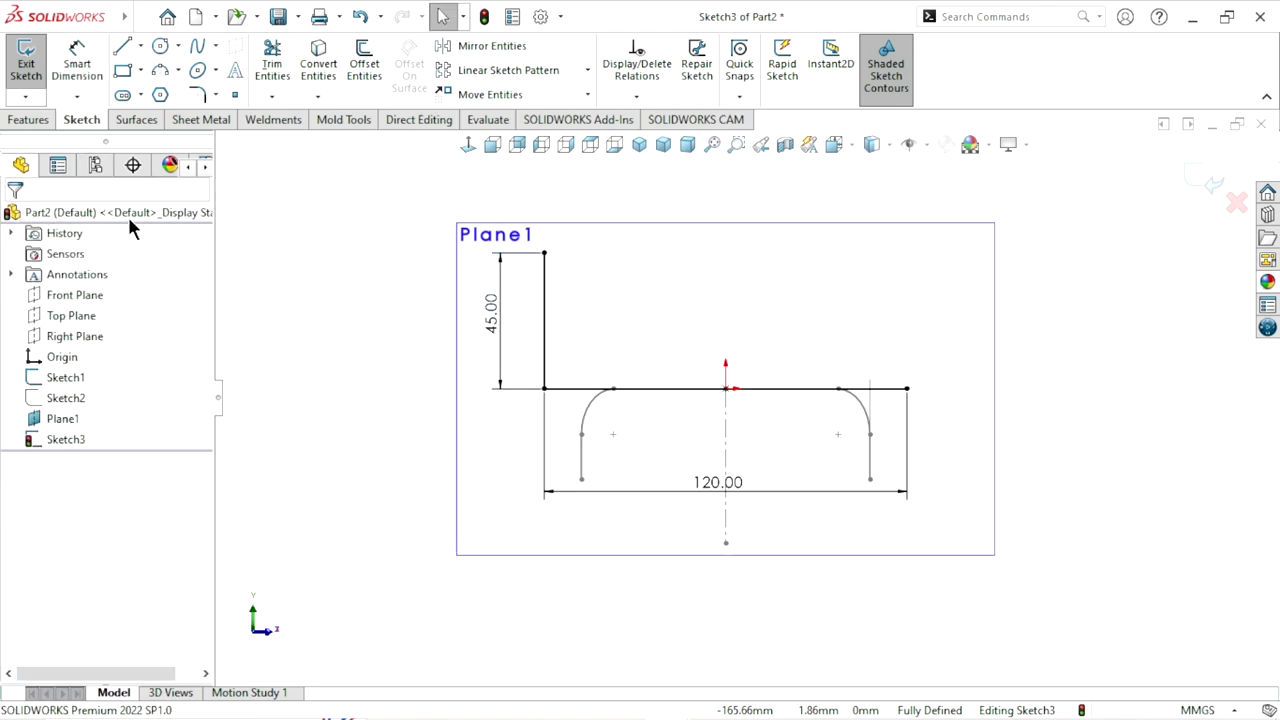
Fillet the riser's base corner at R15, accepting removal of the equal relation
left_click(197, 94)
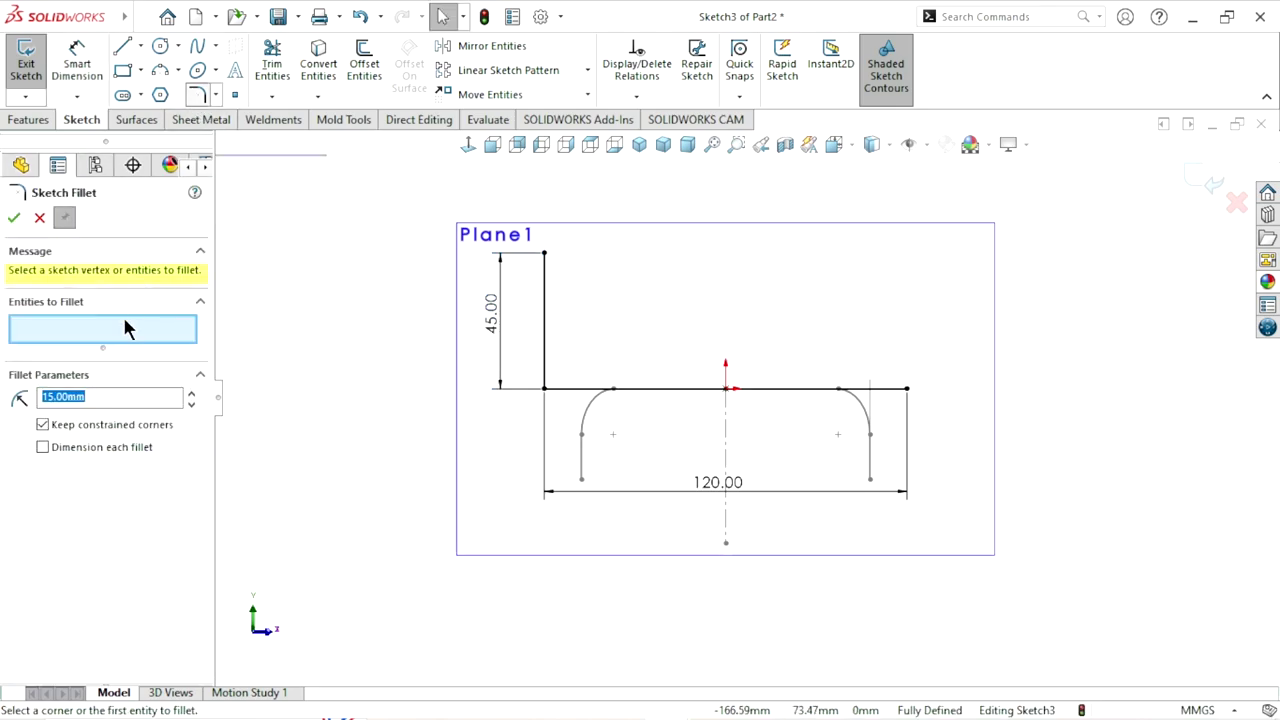
left_click(544, 388)
left_click(664, 388)
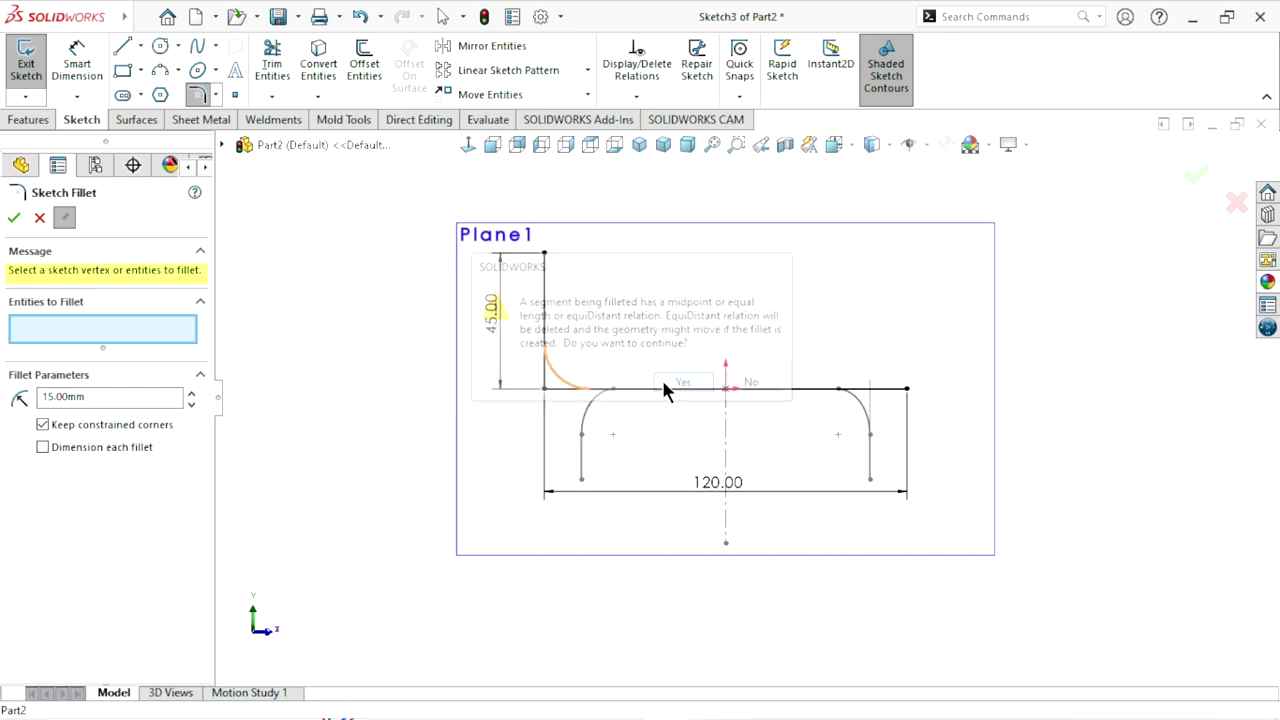
scroll(614, 508, "up", 3)
scroll(640, 375, "down", 3)
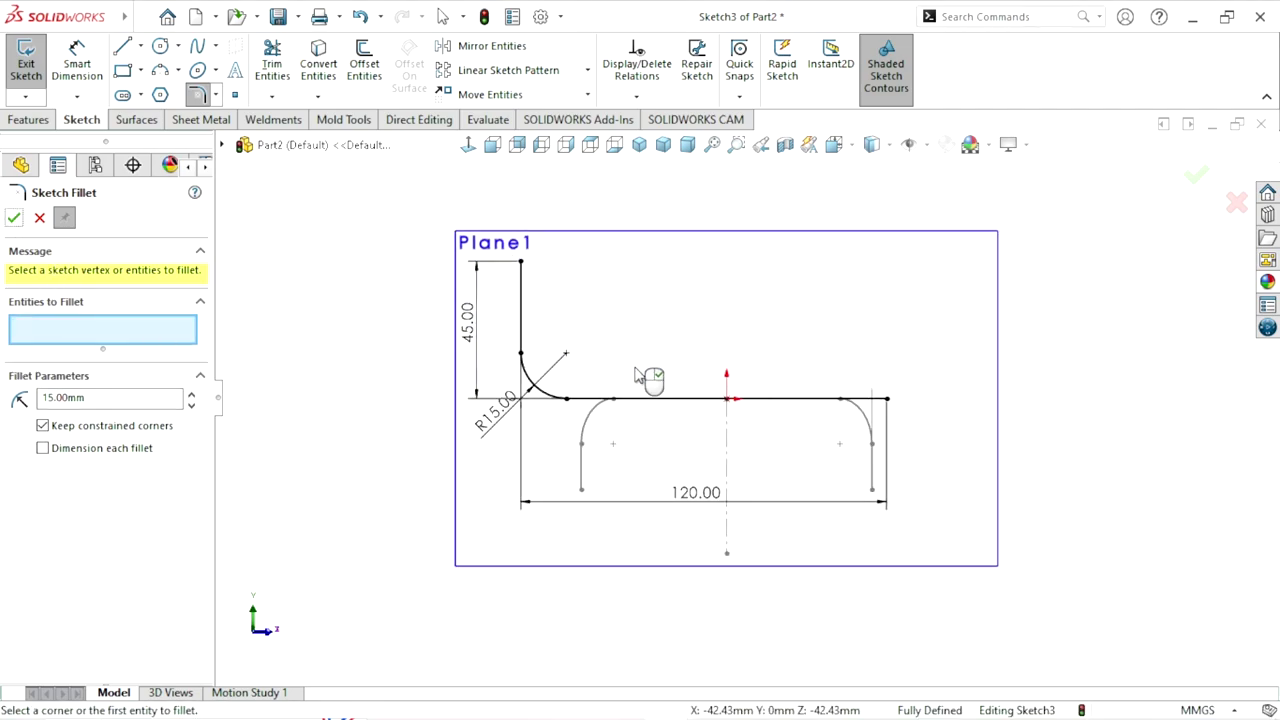
key("Escape")
Draw a vertical centerline up from the horizontal line's midpoint
left_click(122, 45)
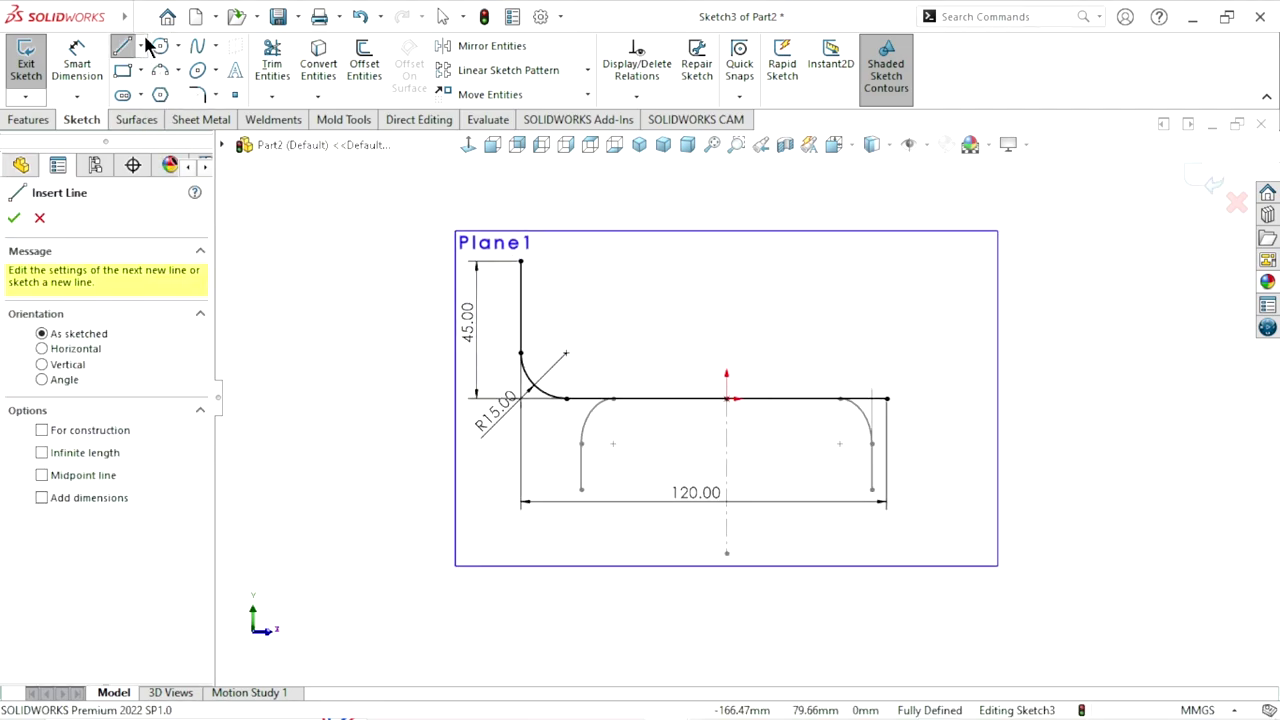
left_click(141, 46)
left_click(141, 97)
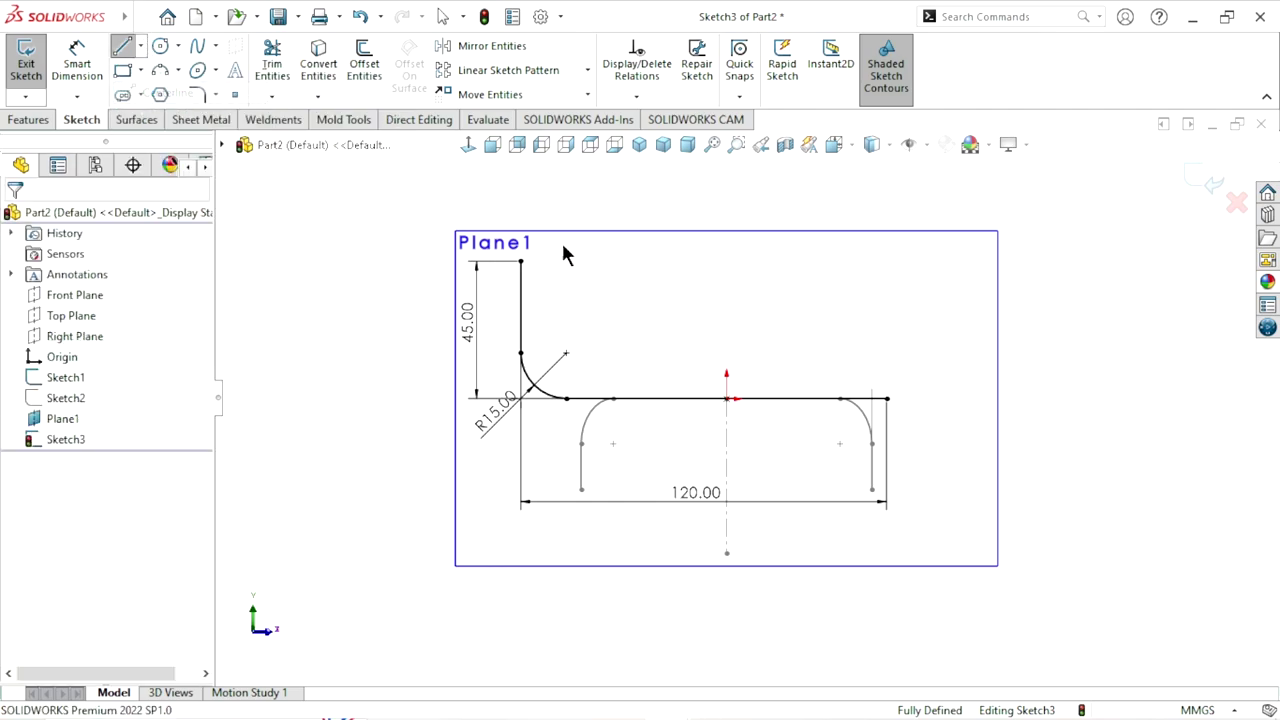
left_click(726, 398)
left_click(726, 205)
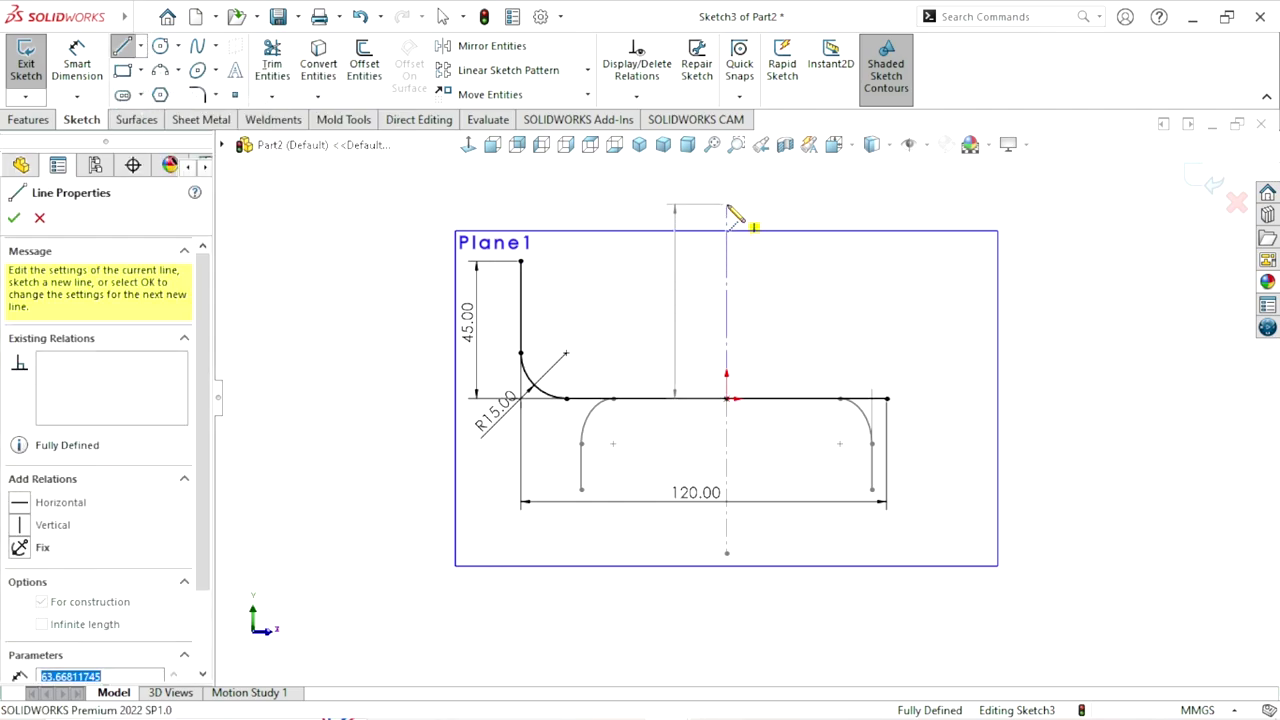
right_click(812, 307)
left_click(830, 308)
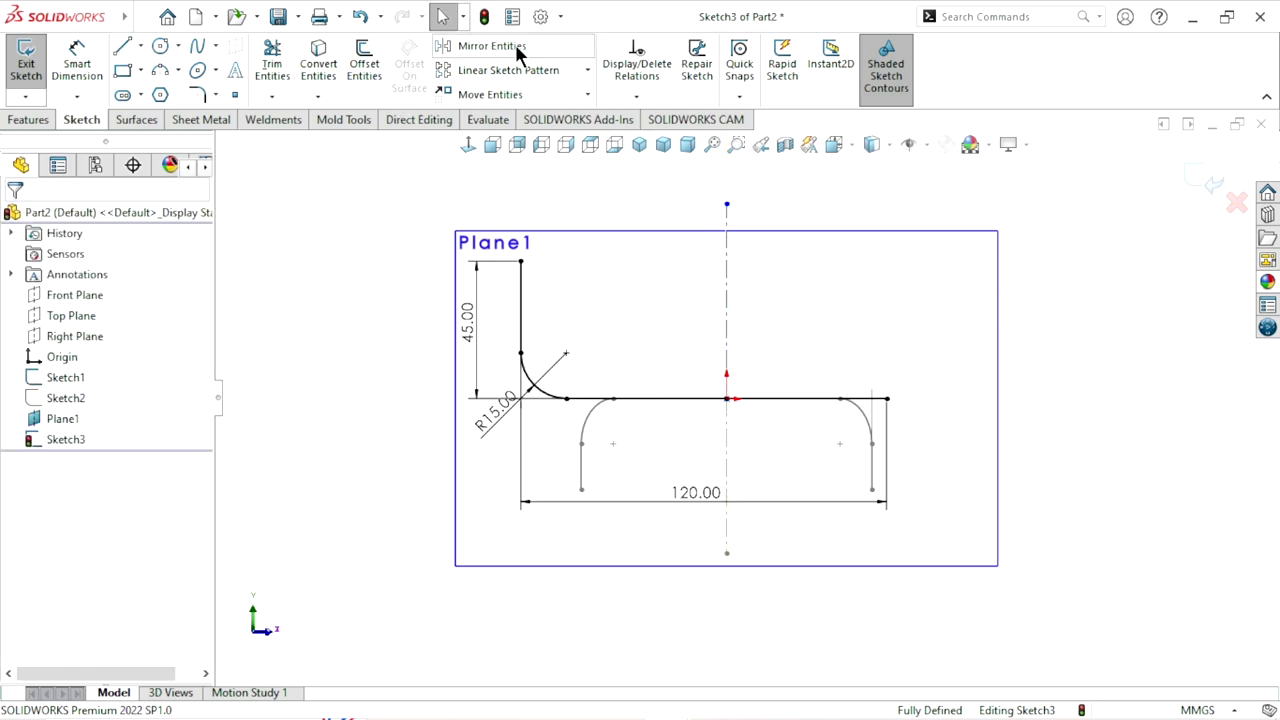
Mirror the riser and its fillet arc about the vertical centerline
left_click(480, 46)
left_click(521, 318)
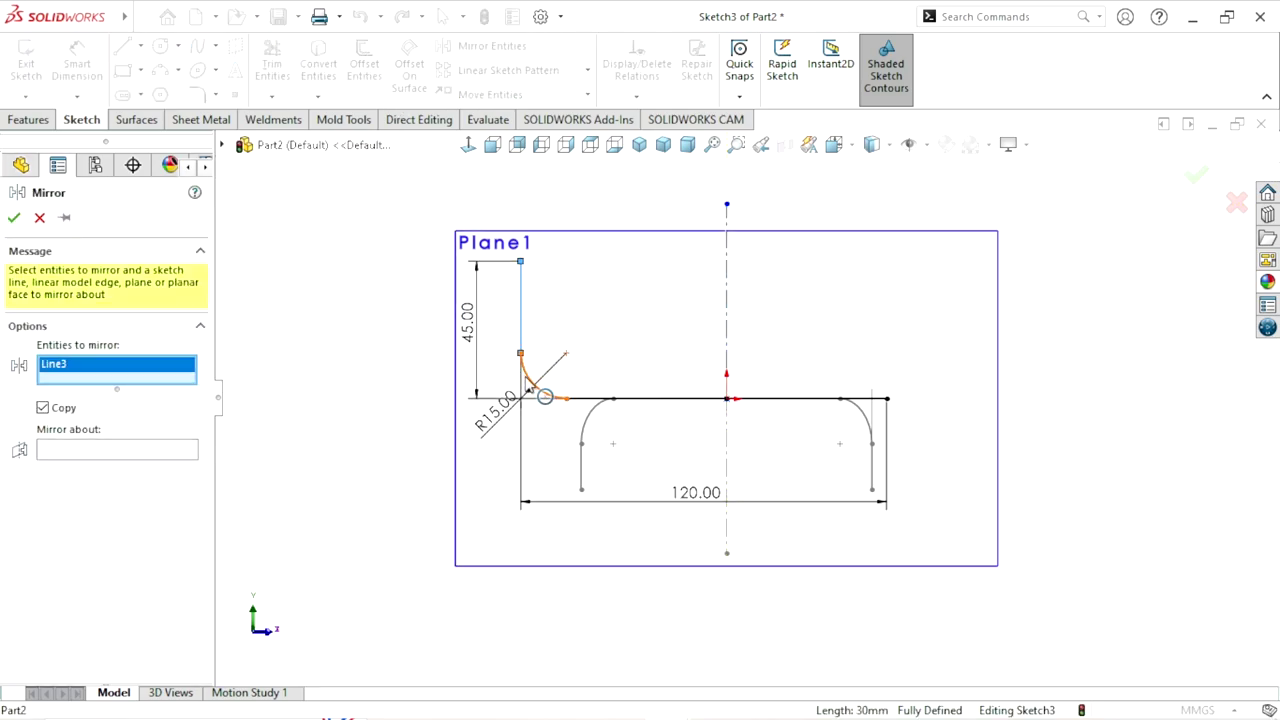
left_click(528, 376)
left_click(77, 465)
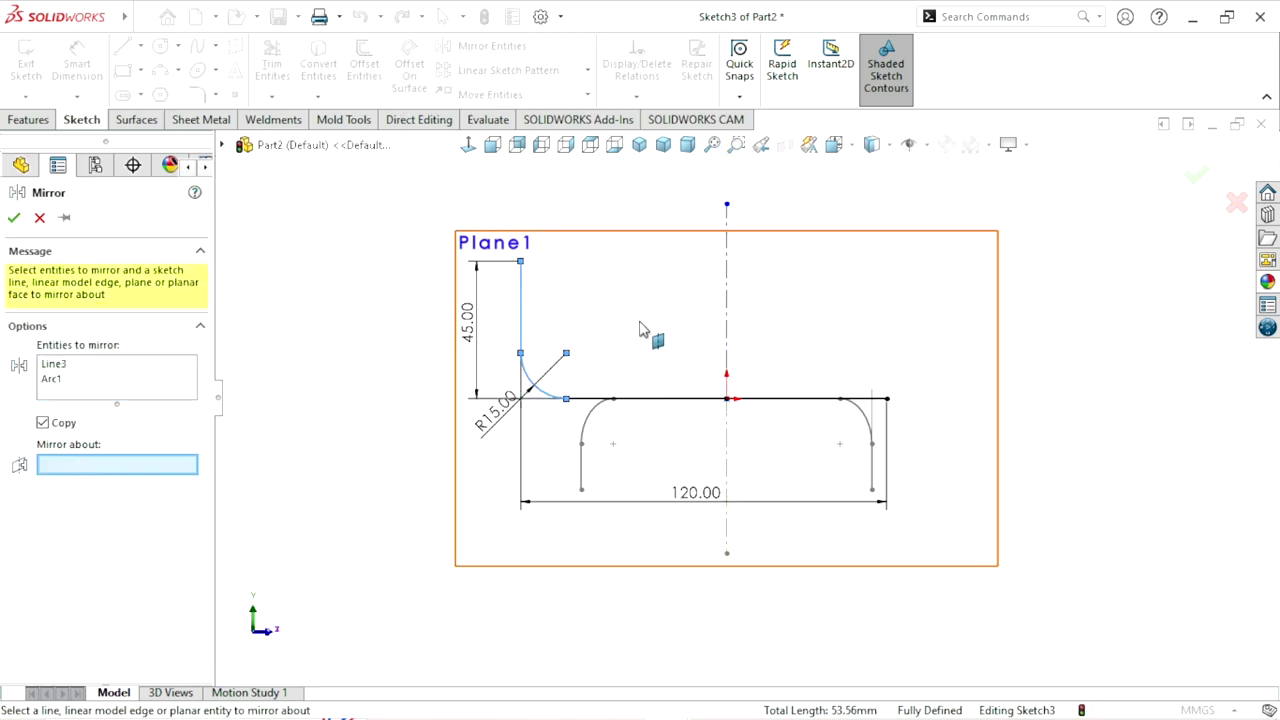
left_click(727, 280)
Confirm the mirror, exit Sketch3, and hide Plane1
left_click(14, 218)
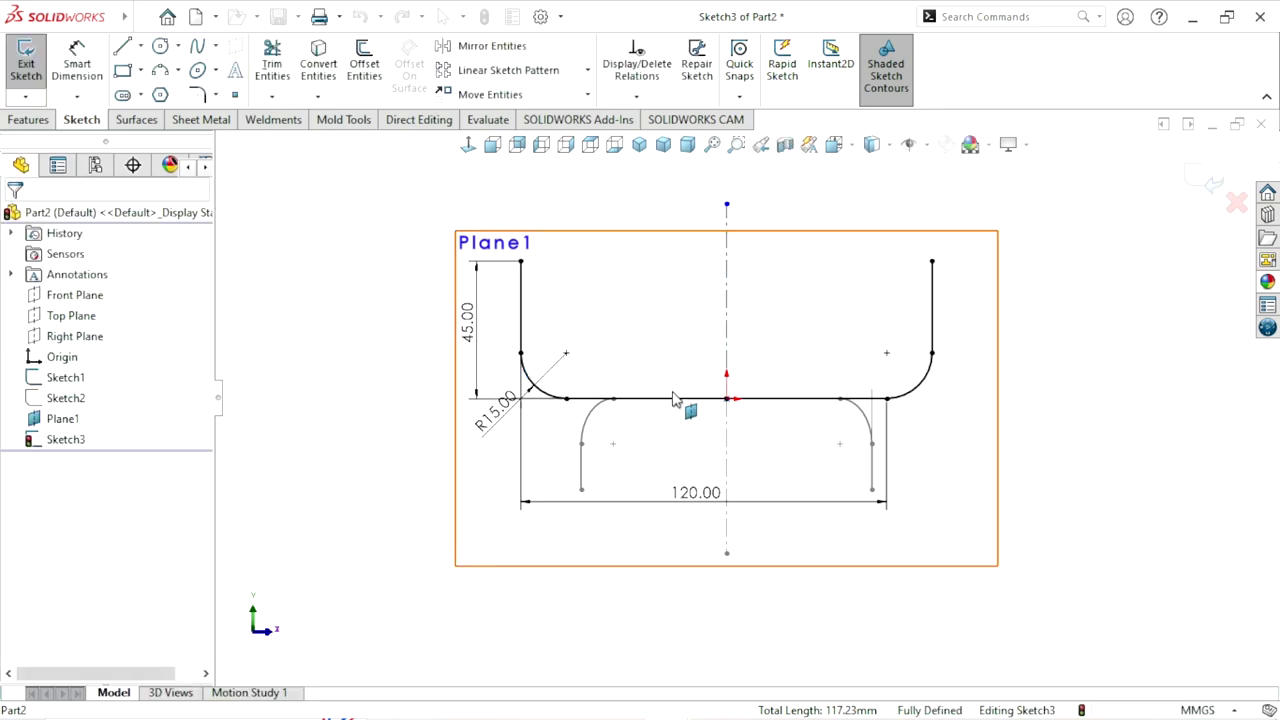
scroll(744, 400, "up", 2)
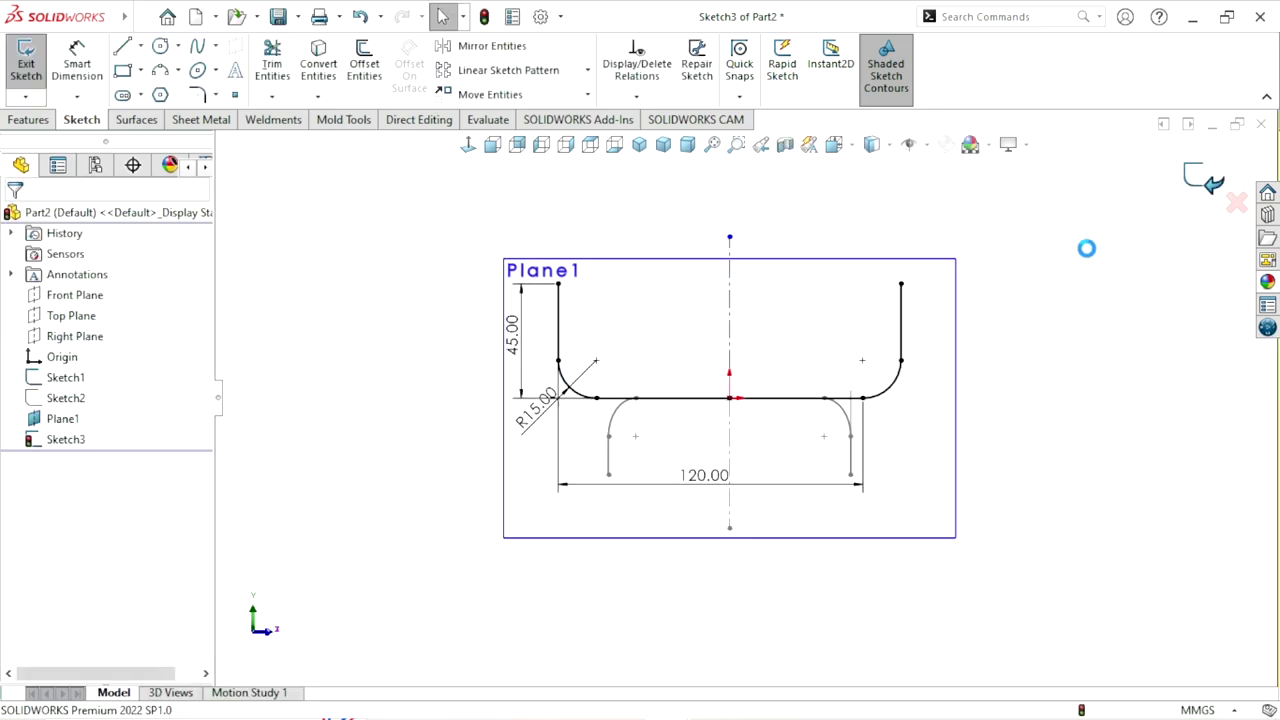
left_click(1212, 184)
left_click(935, 261)
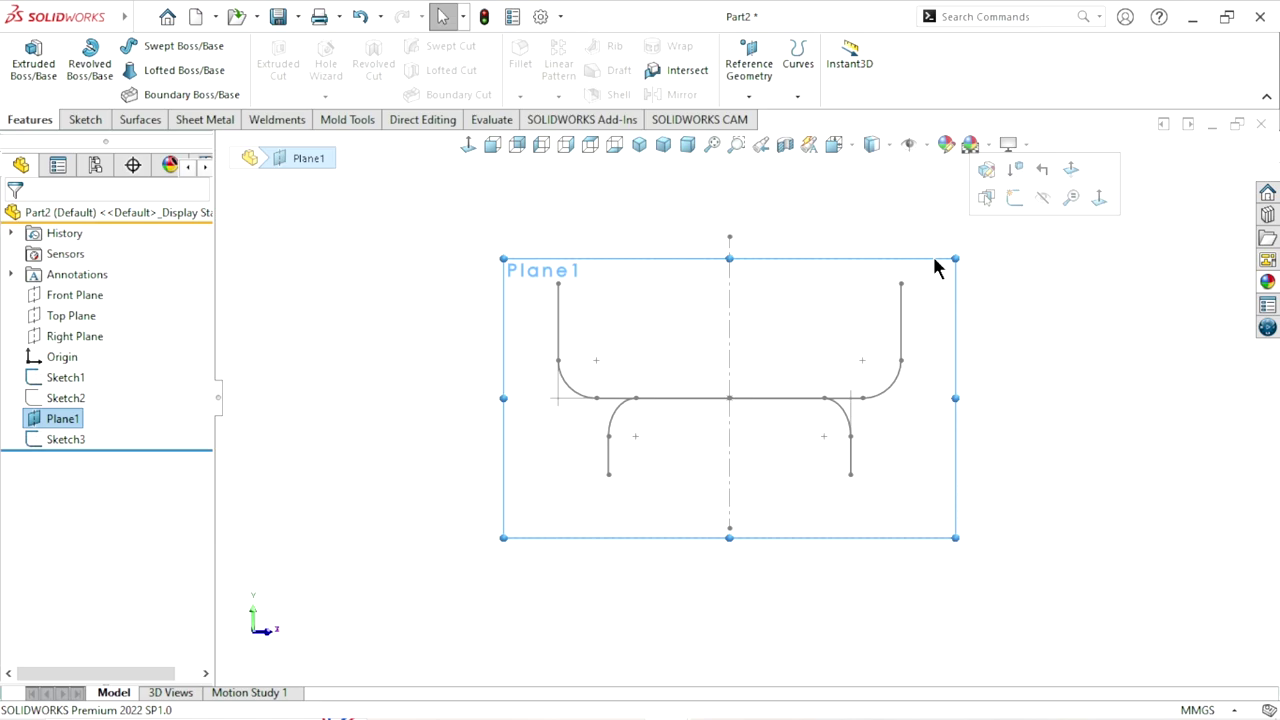
left_click(1042, 199)
mouse_move(960, 414)
middle_mouse_down()
mouse_move(858, 444)
mouse_move(775, 362)
middle_mouse_up()
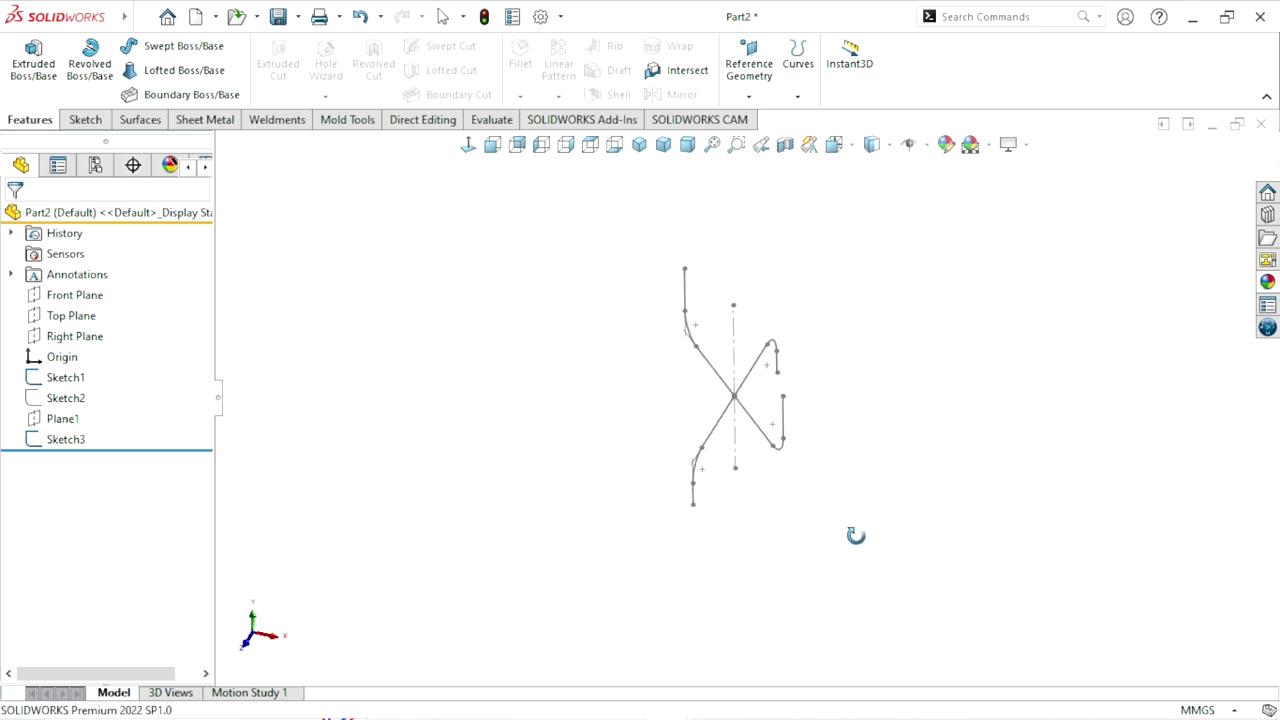
scroll(775, 362, "down", 2)
Show Sketch2 and view all branch paths from an isometric angle
left_click(40, 402)
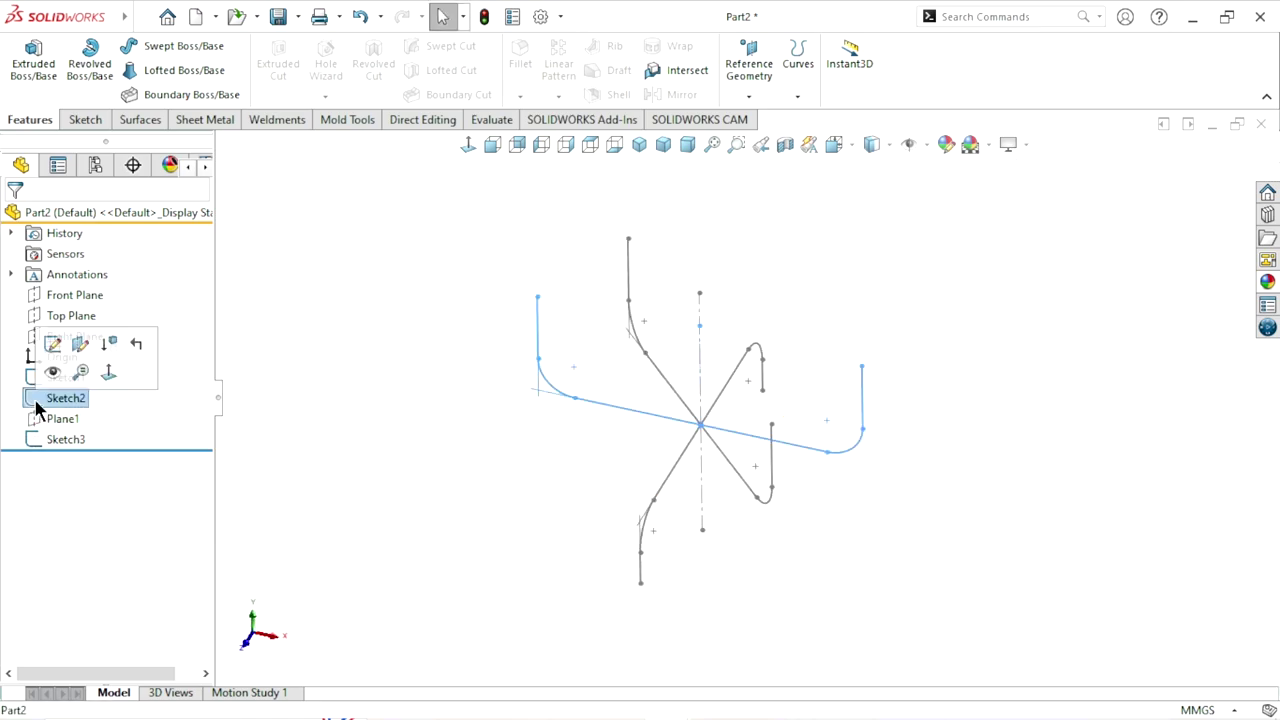
left_click(53, 376)
mouse_move(286, 440)
middle_mouse_down()
mouse_move(554, 531)
mouse_move(606, 509)
mouse_move(557, 503)
mouse_move(566, 520)
mouse_move(786, 371)
middle_mouse_up()
left_click(640, 146)
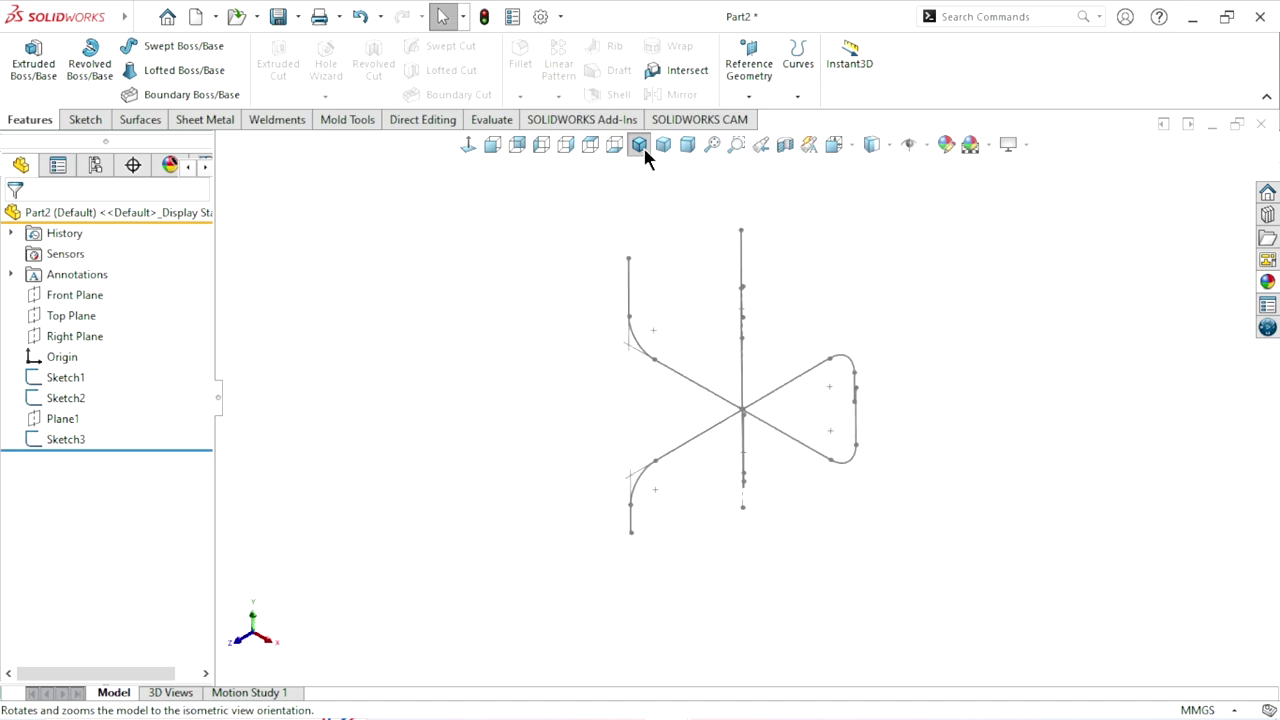
mouse_move(788, 421)
middle_mouse_down()
mouse_move(814, 371)
mouse_move(829, 426)
mouse_move(766, 358)
mouse_move(740, 250)
middle_mouse_up()
Create Plane2 as a mid plane between Front Plane and Right Plane with Flip offset checked
left_click(797, 96)
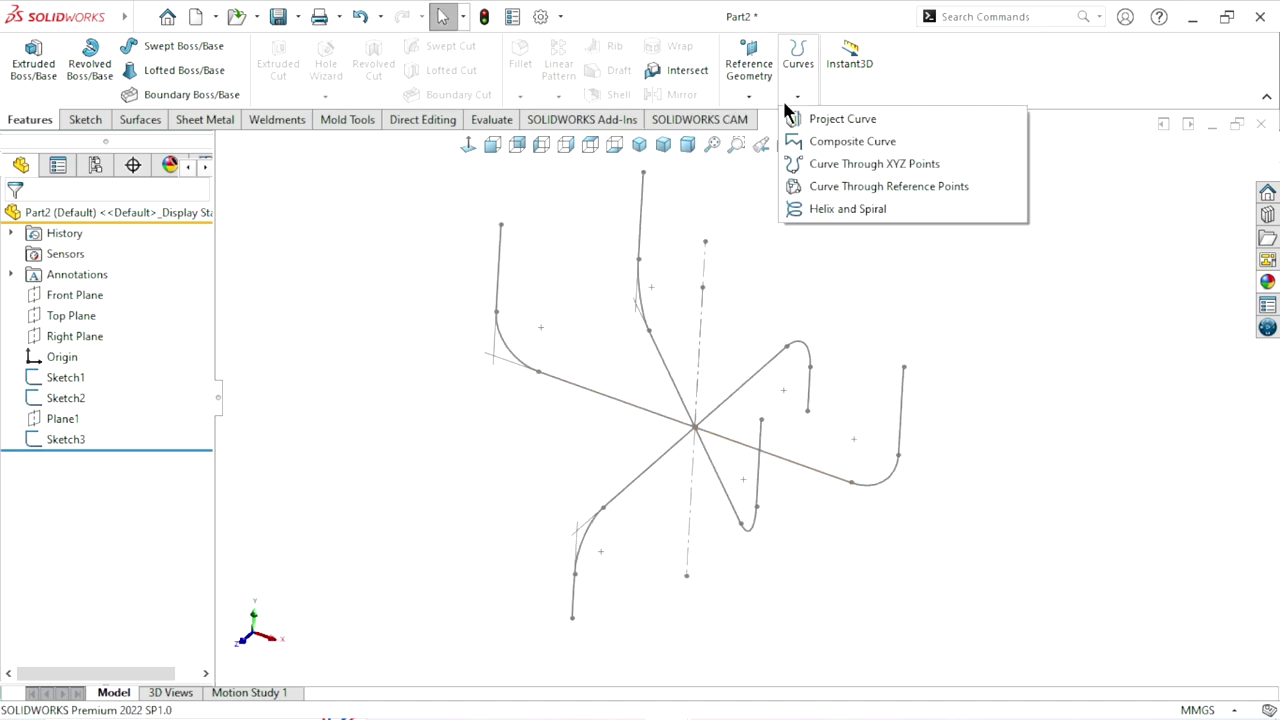
left_click(749, 97)
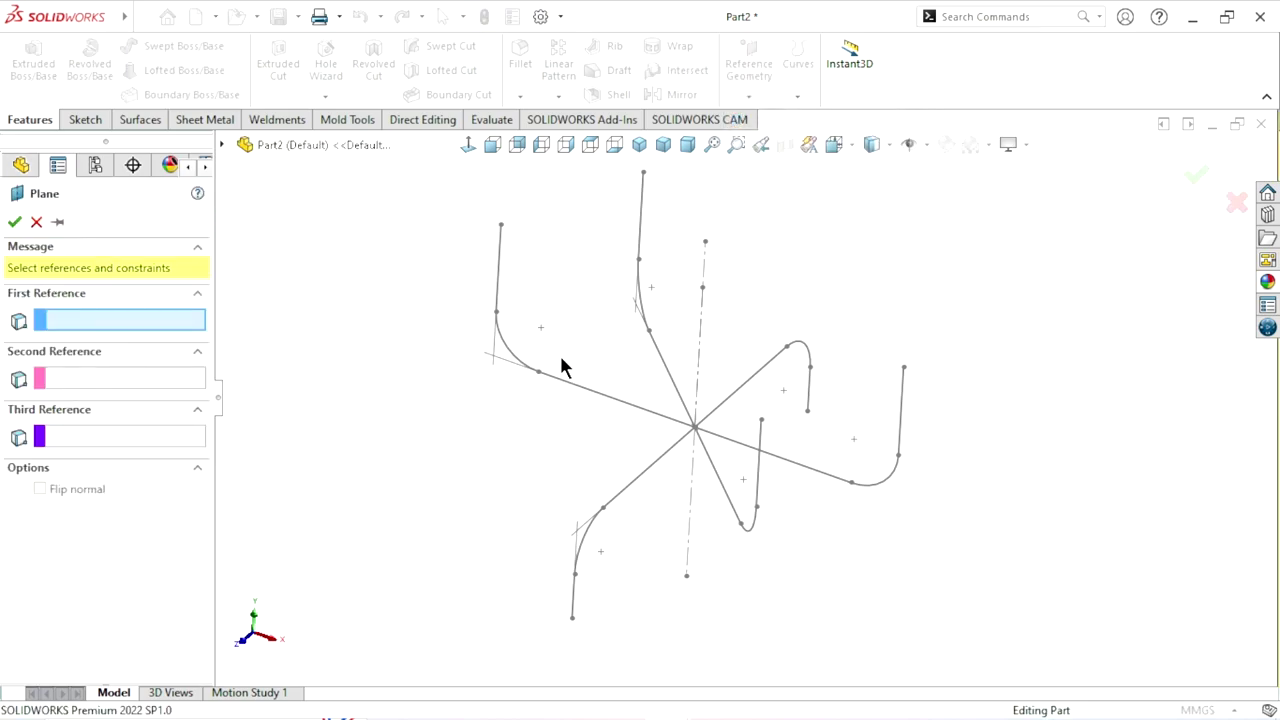
left_click(223, 145)
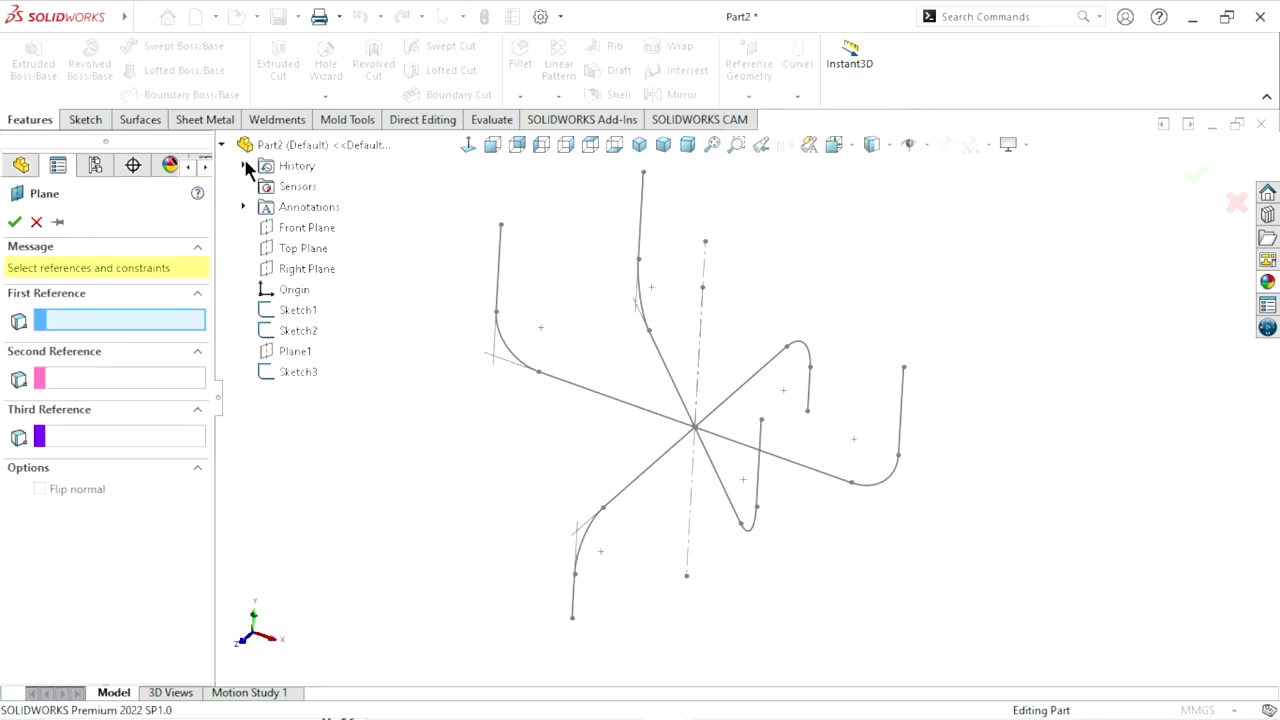
left_click(318, 230)
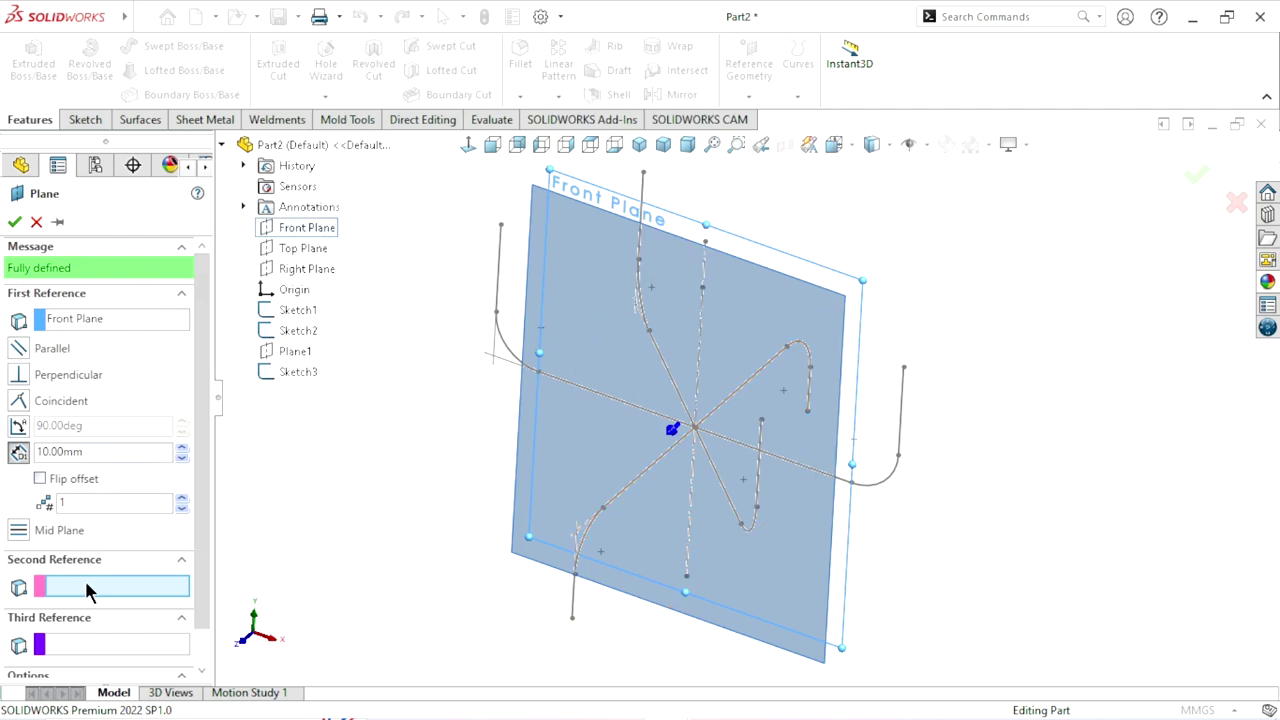
left_click(318, 268)
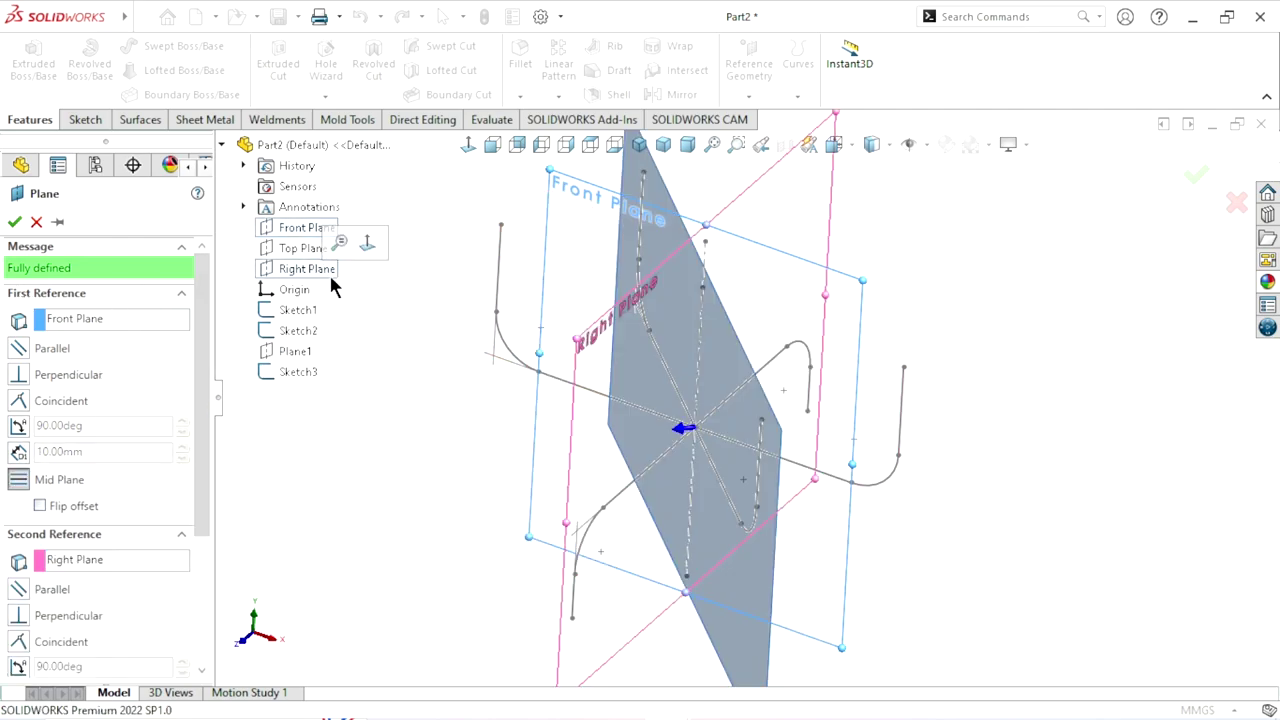
scroll(745, 445, "up", 2)
scroll(745, 445, "down", 2)
scroll(740, 420, "up", 2)
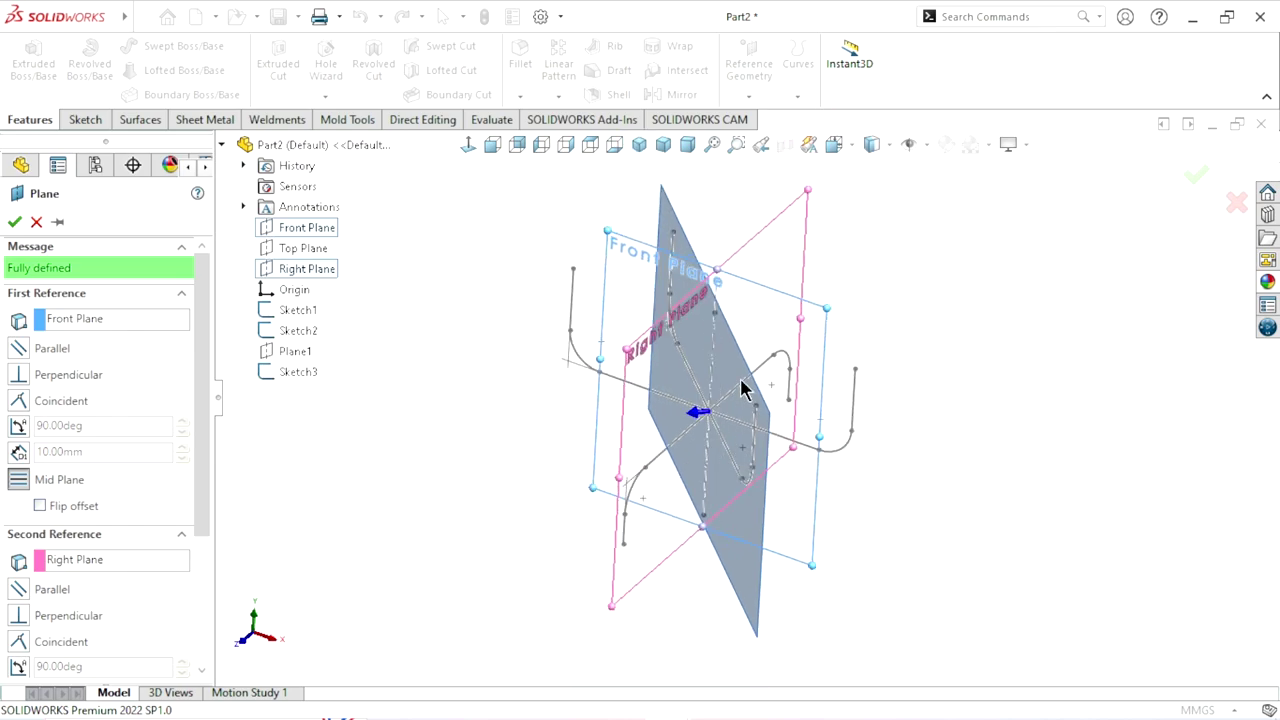
scroll(735, 385, "down", 1)
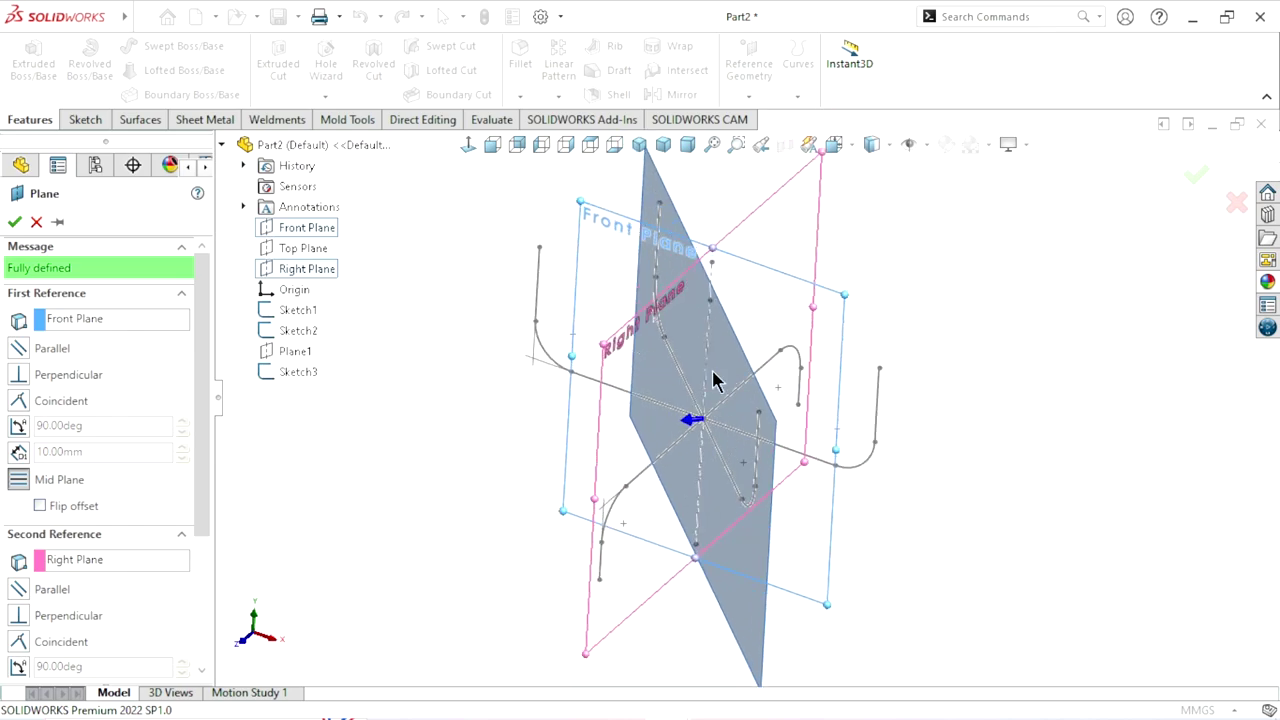
left_click(42, 507)
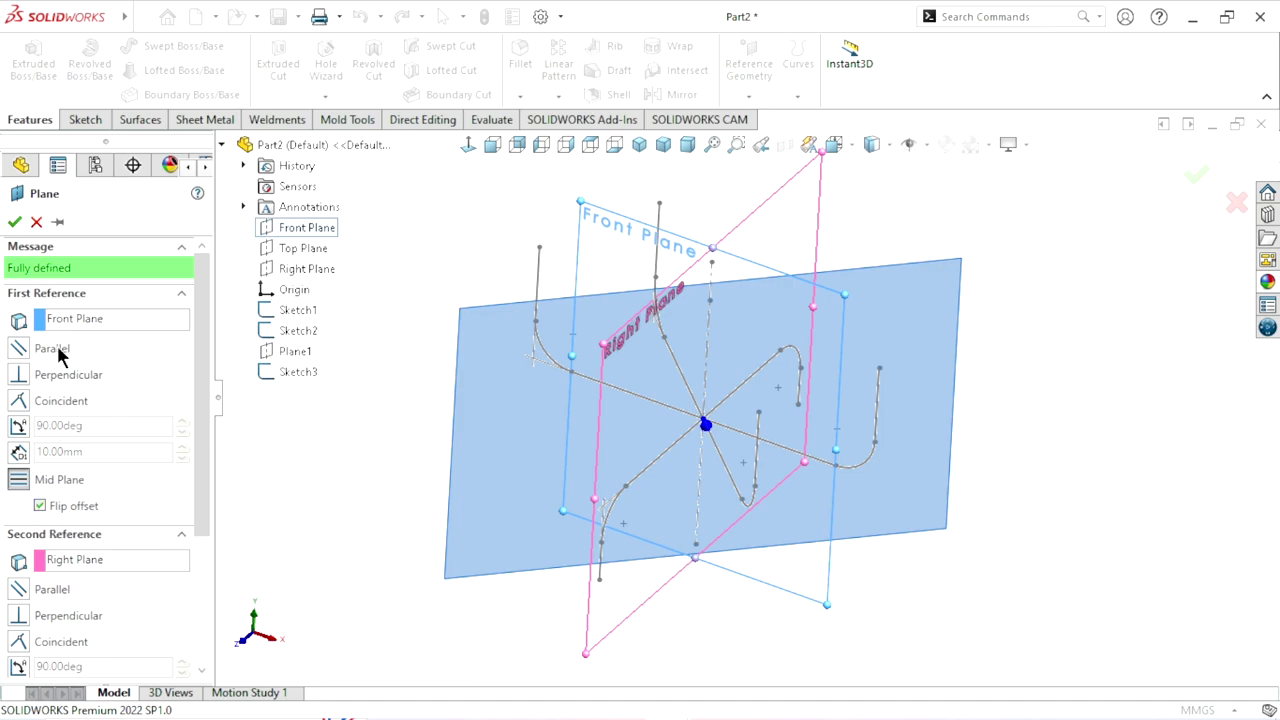
left_click(14, 222)
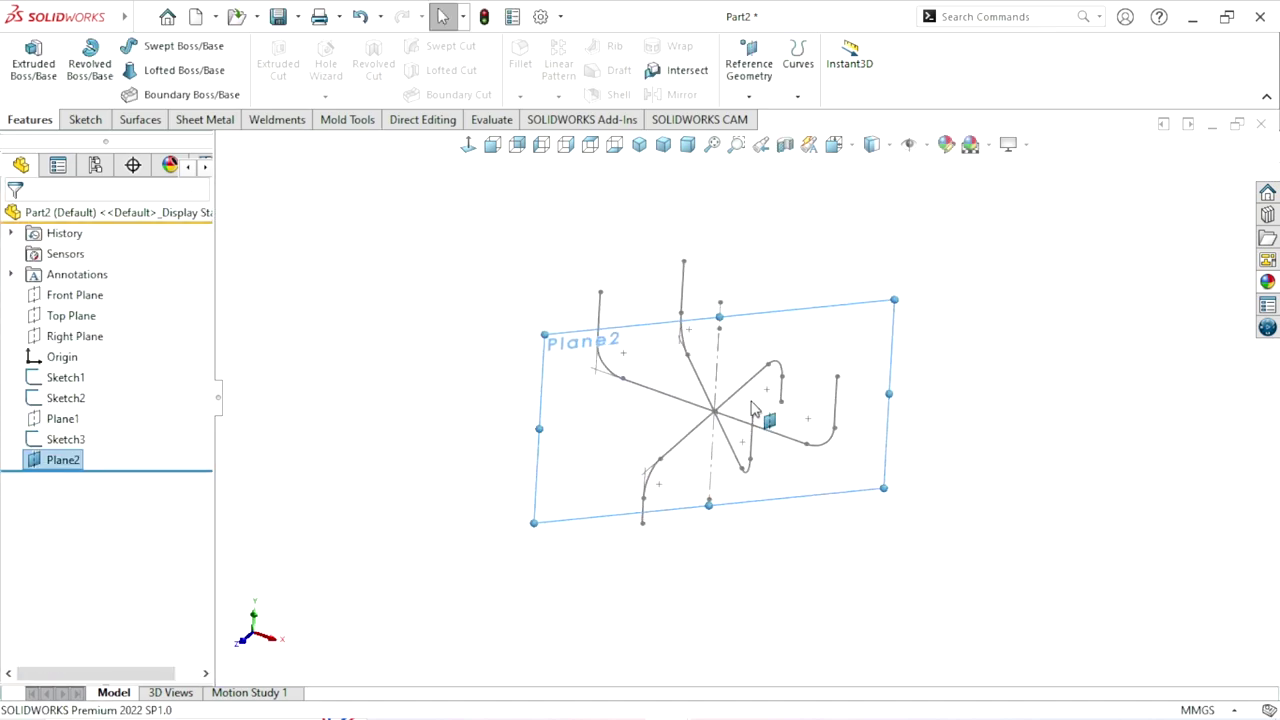
left_click(808, 312)
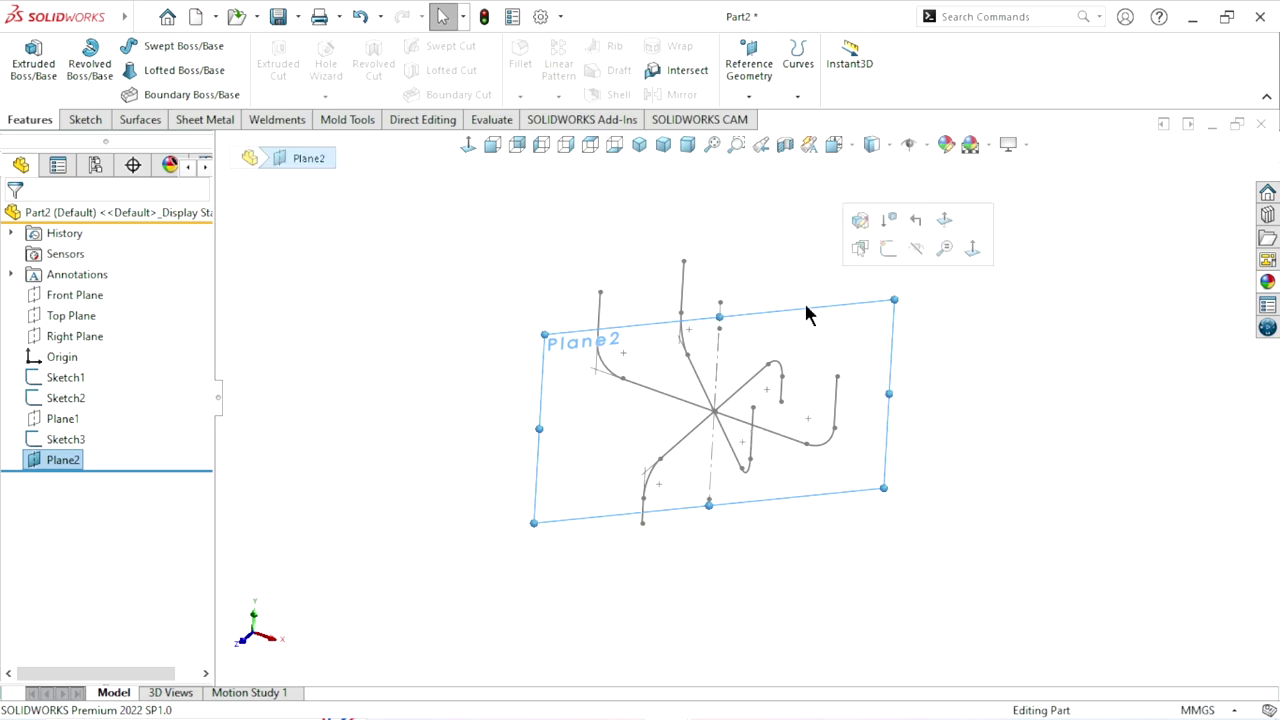
Start a sketch on Plane2 and hide Sketch3 and Sketch2
left_click(888, 248)
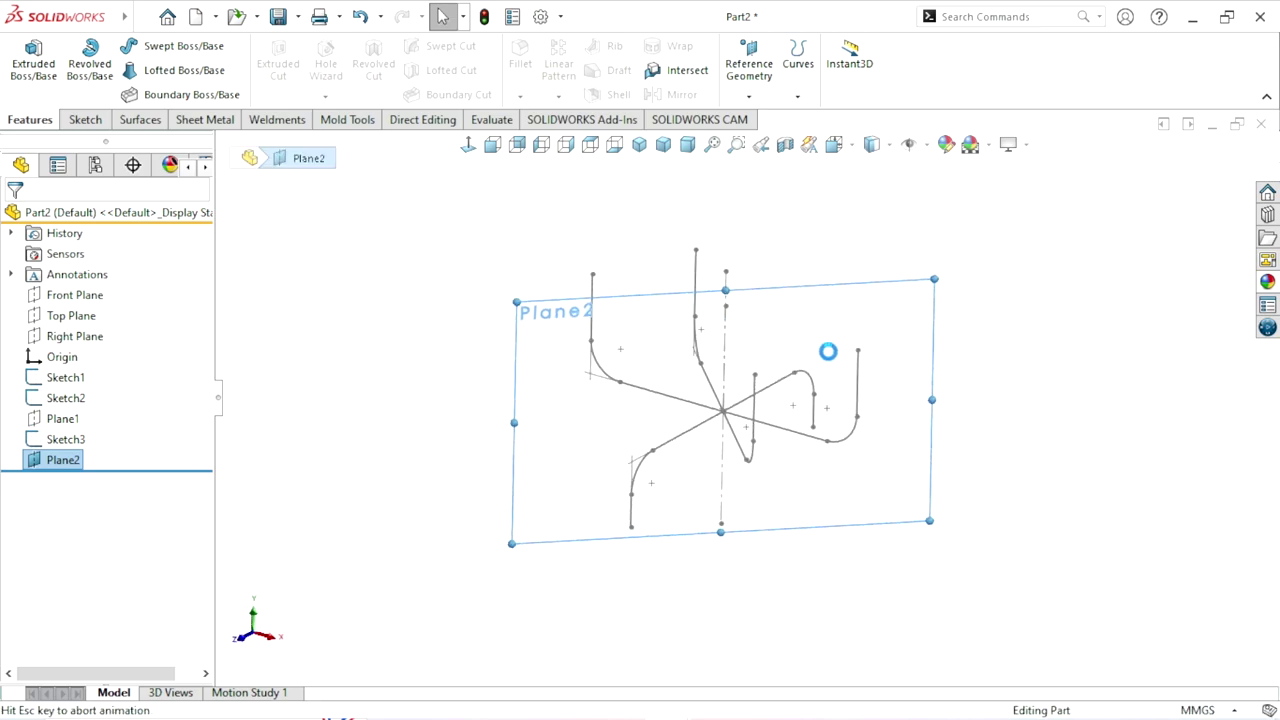
left_click(56, 441)
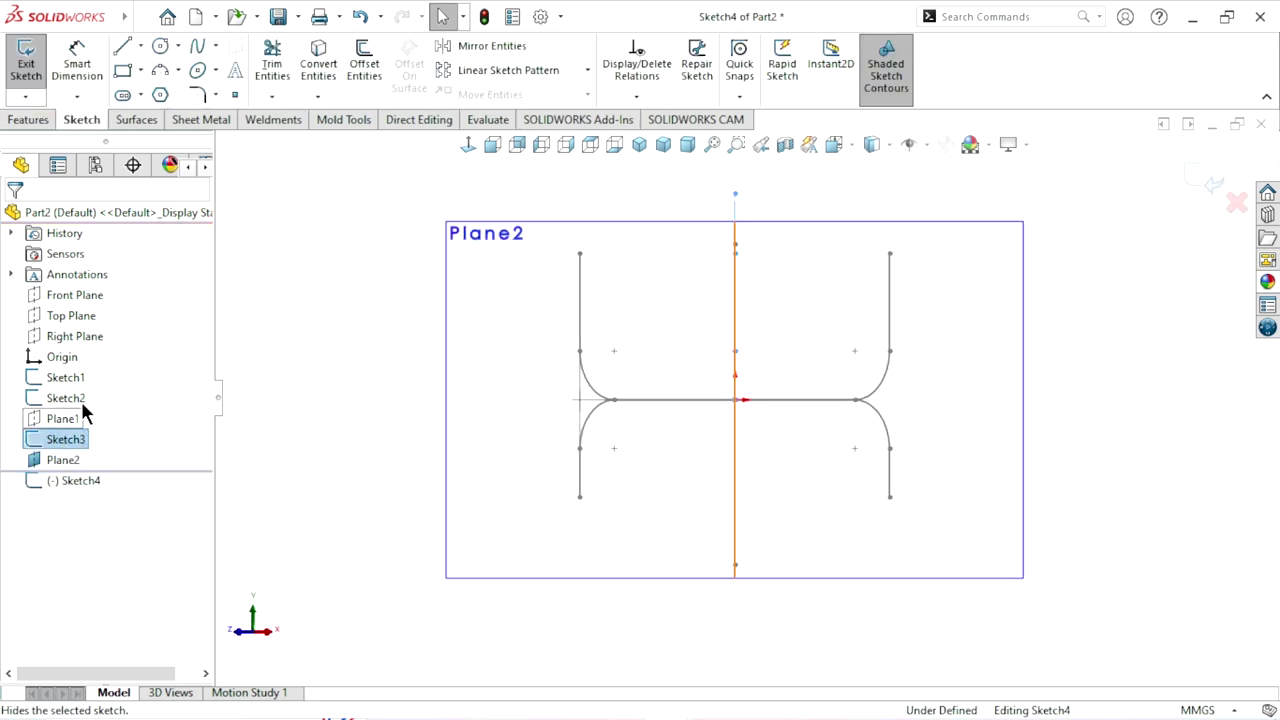
left_click(74, 402)
left_click(66, 398)
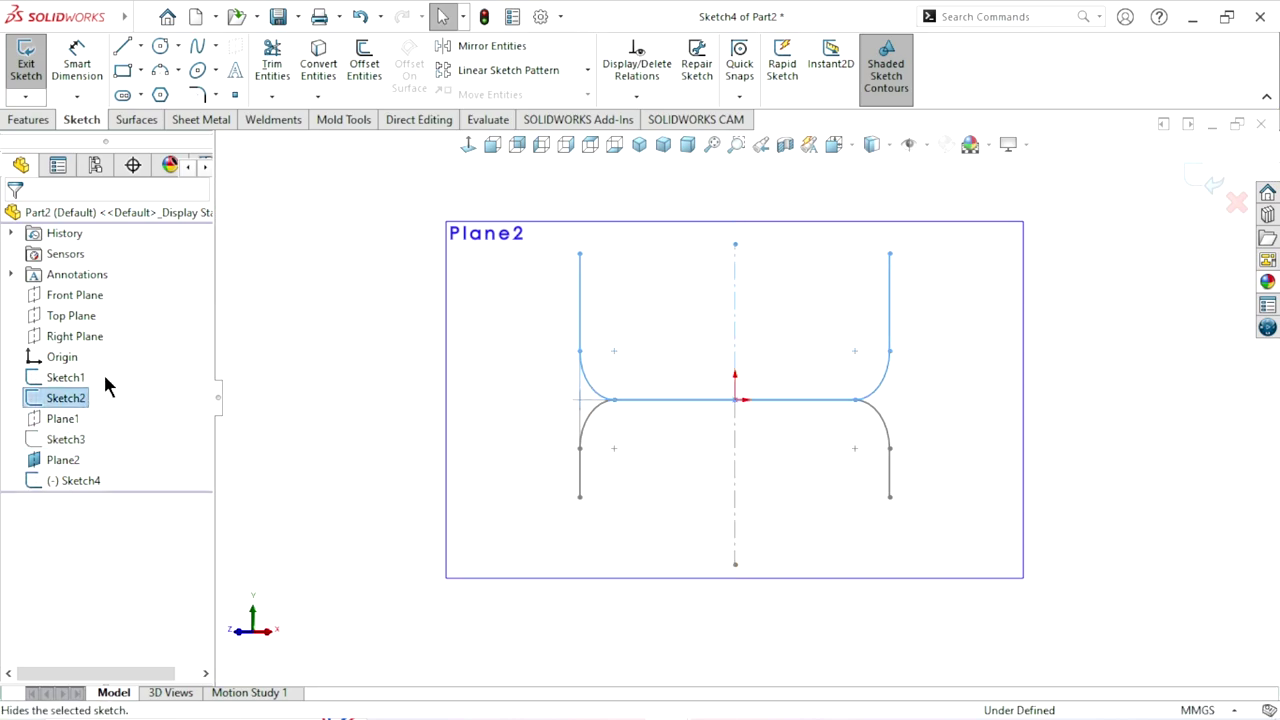
left_click(101, 369)
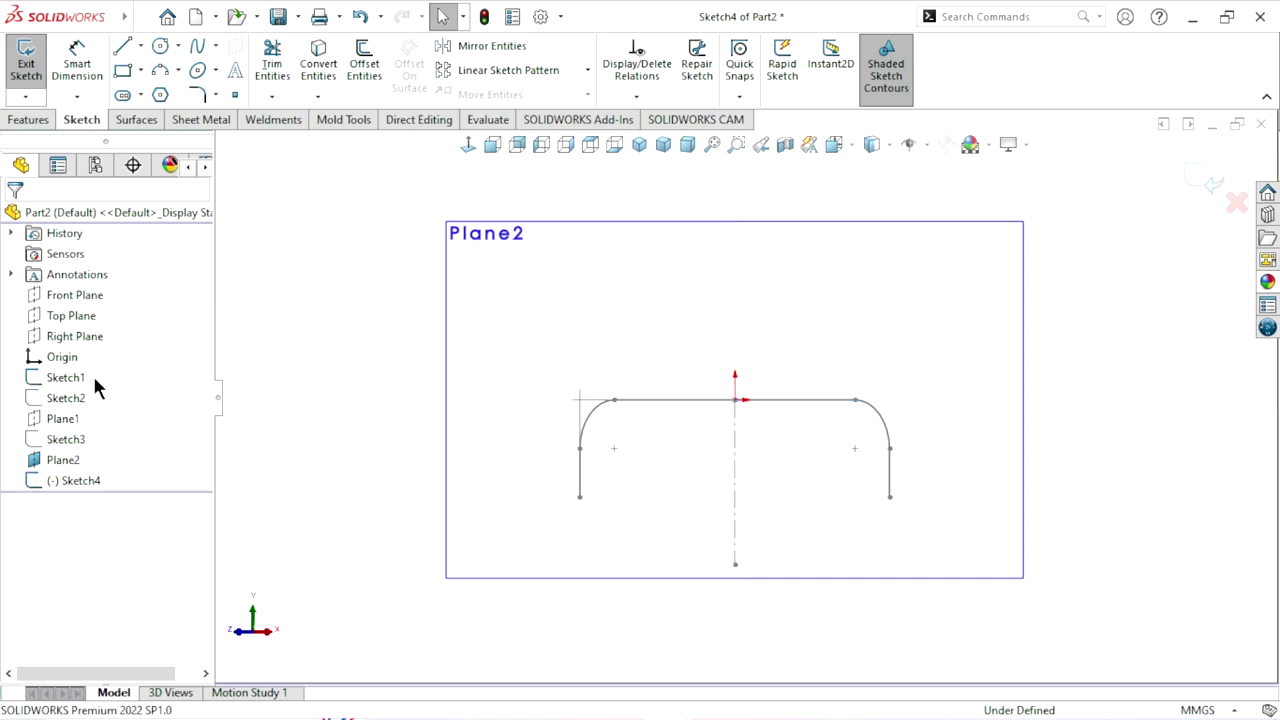
Draw a horizontal line centred on the origin and dimension it 120 mm
left_click(122, 50)
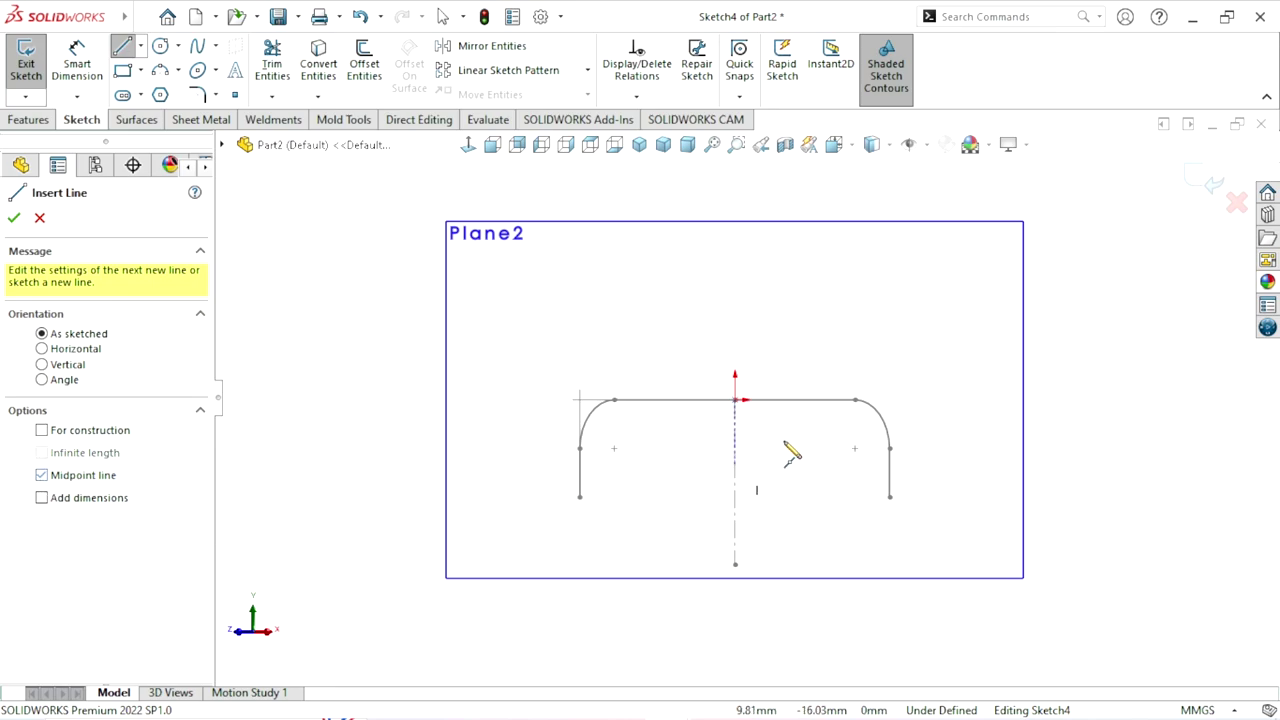
left_click(737, 401)
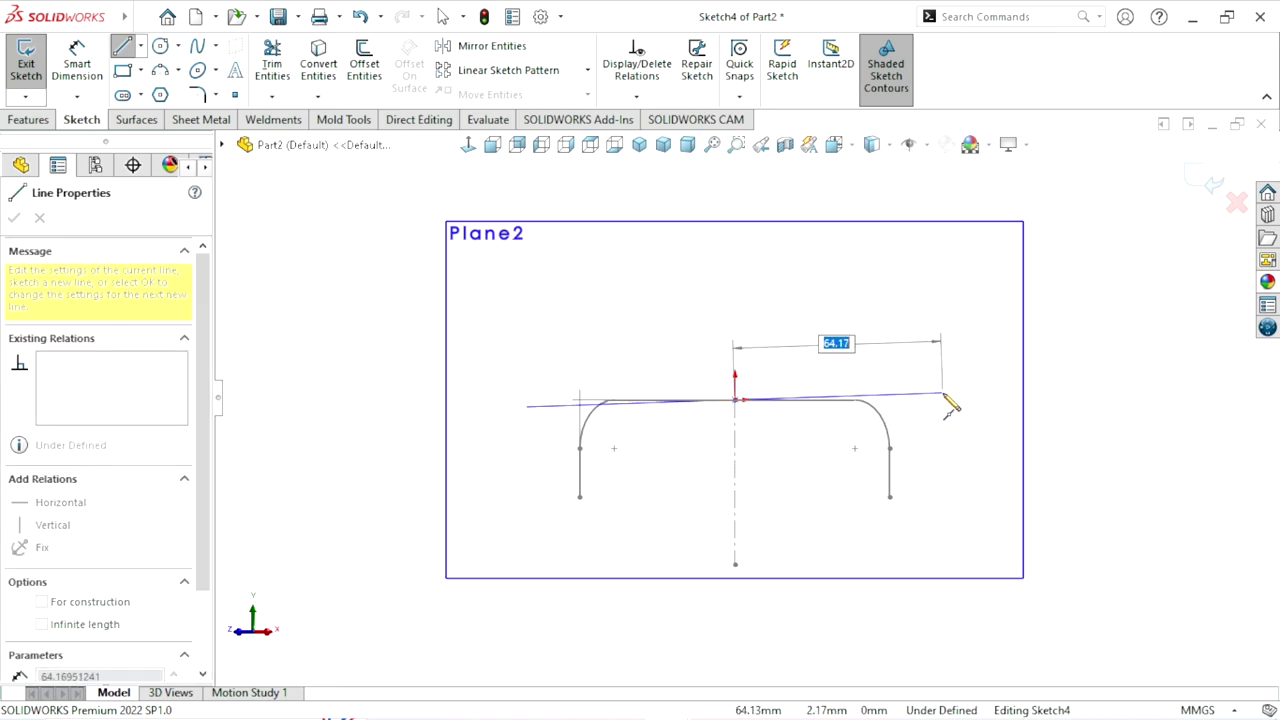
left_click(952, 400)
right_click(932, 270)
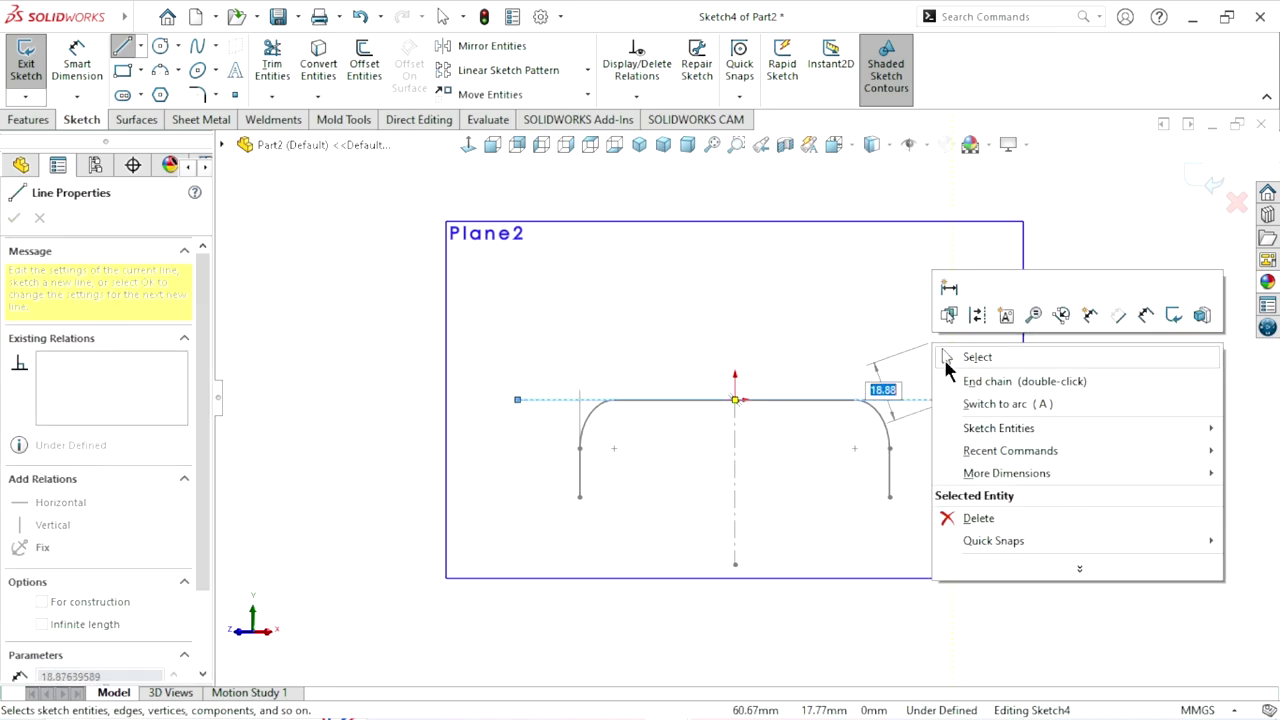
left_click(950, 354)
left_click(100, 70)
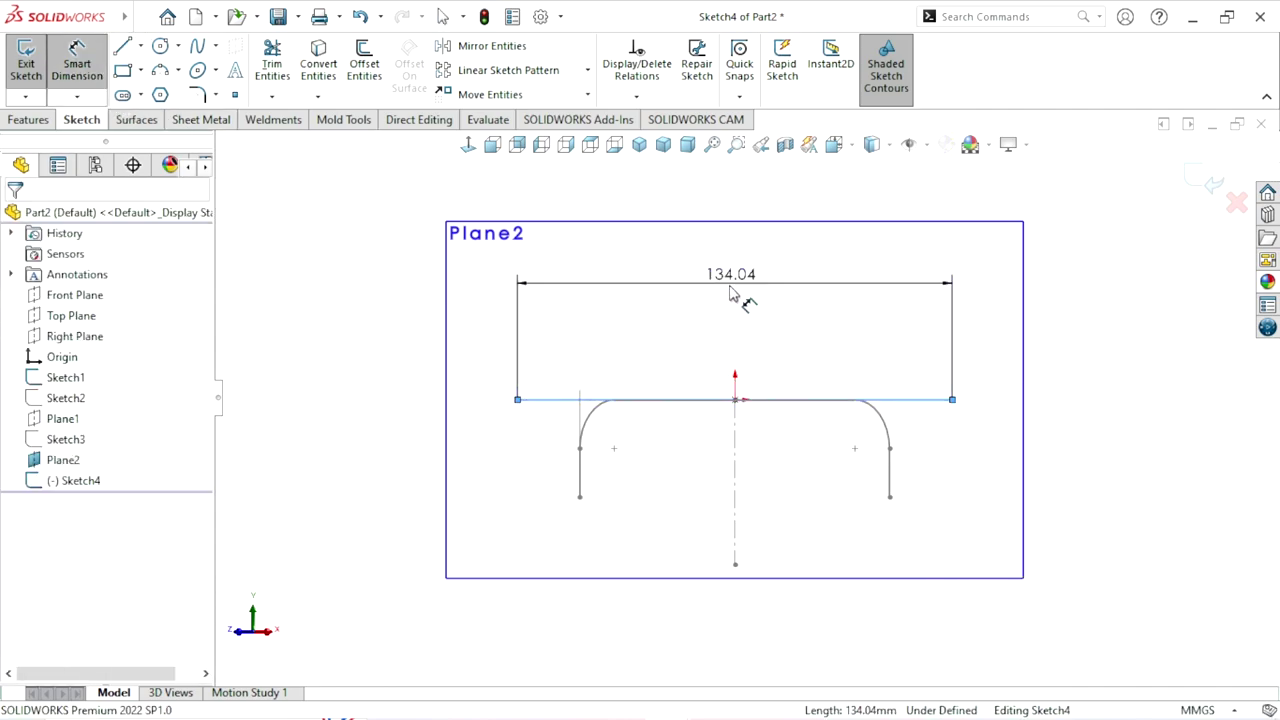
left_click(730, 293)
type("120")
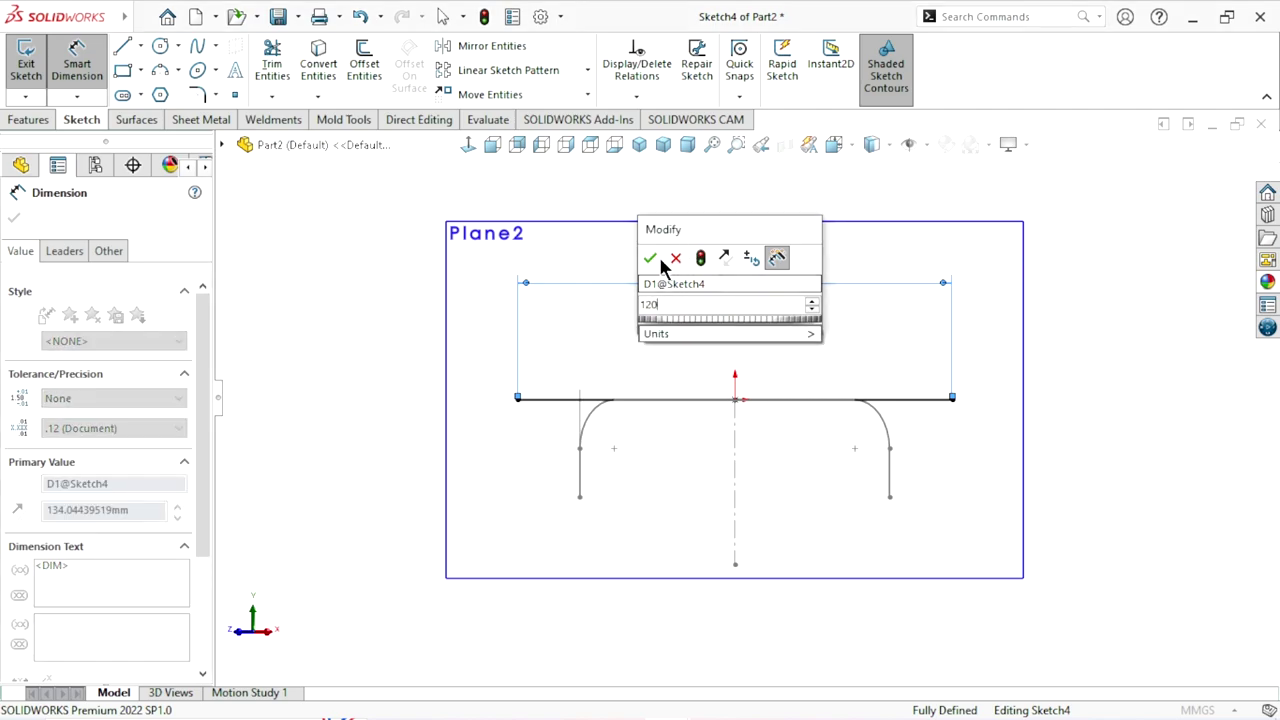
left_click(649, 259)
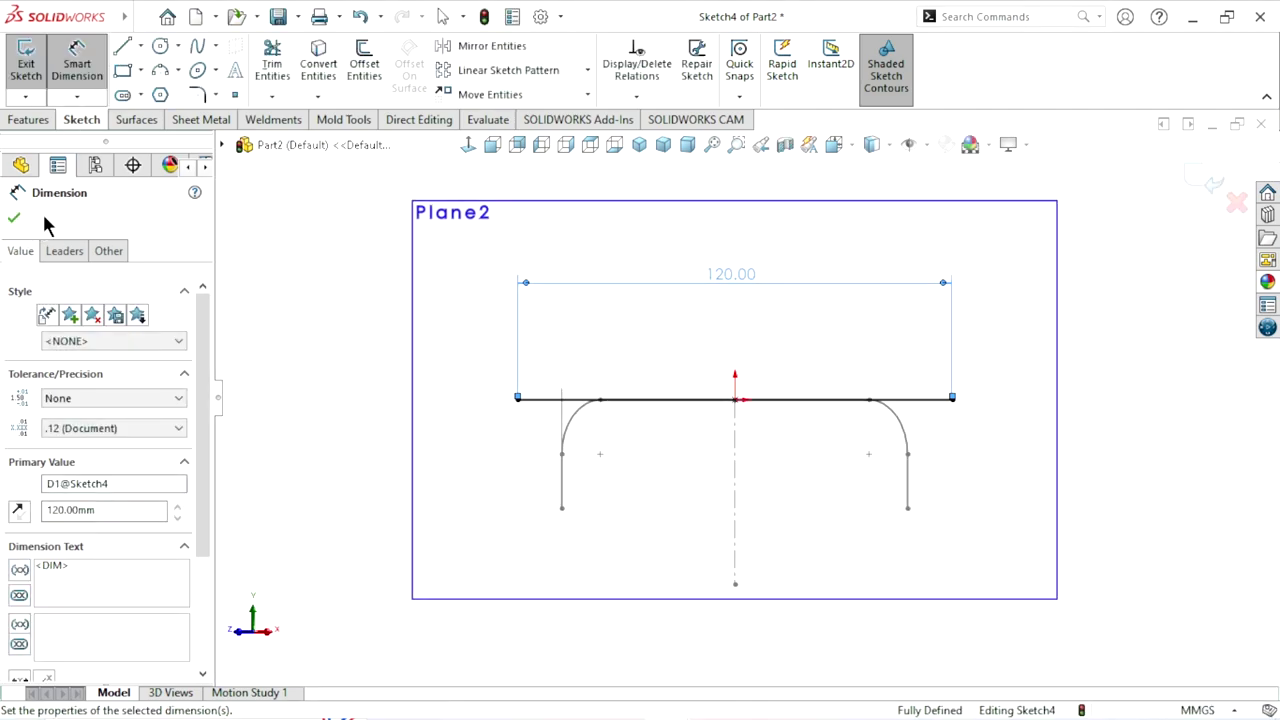
left_click(14, 219)
Draw a vertical line up from the left end and dimension it 45 mm
key("l")
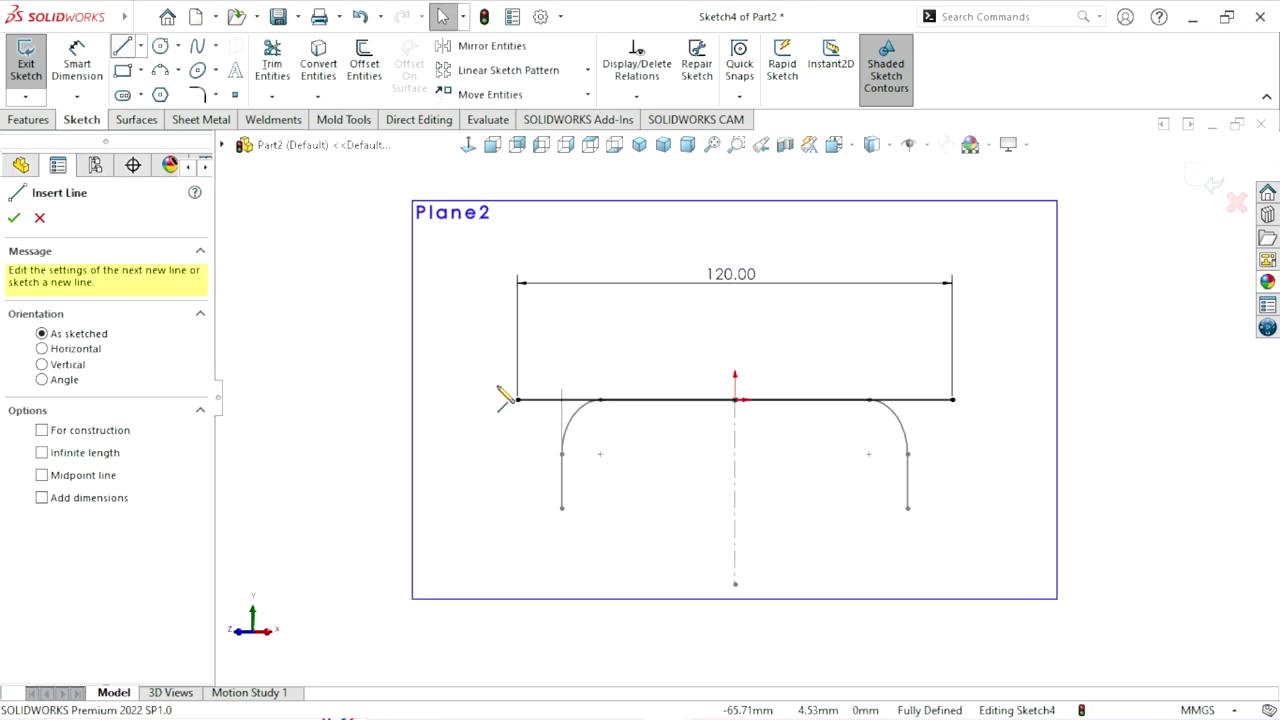
left_click(518, 399)
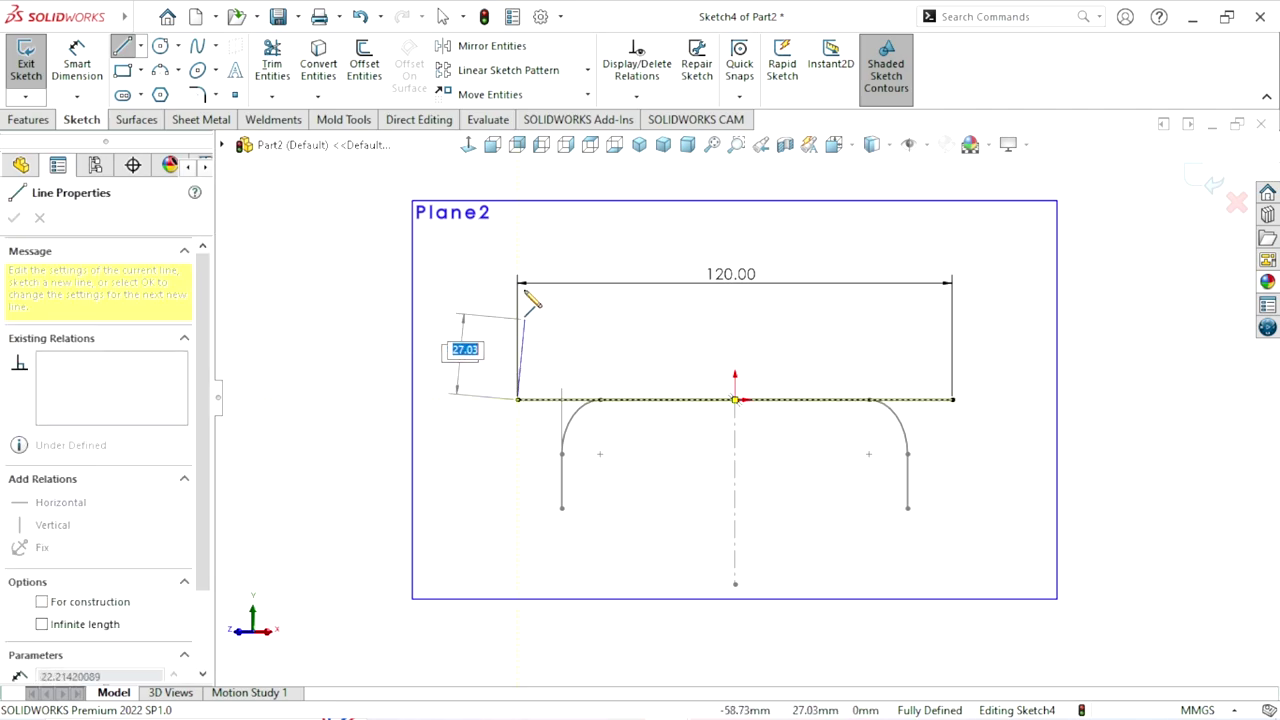
left_click(517, 247)
right_click(605, 262)
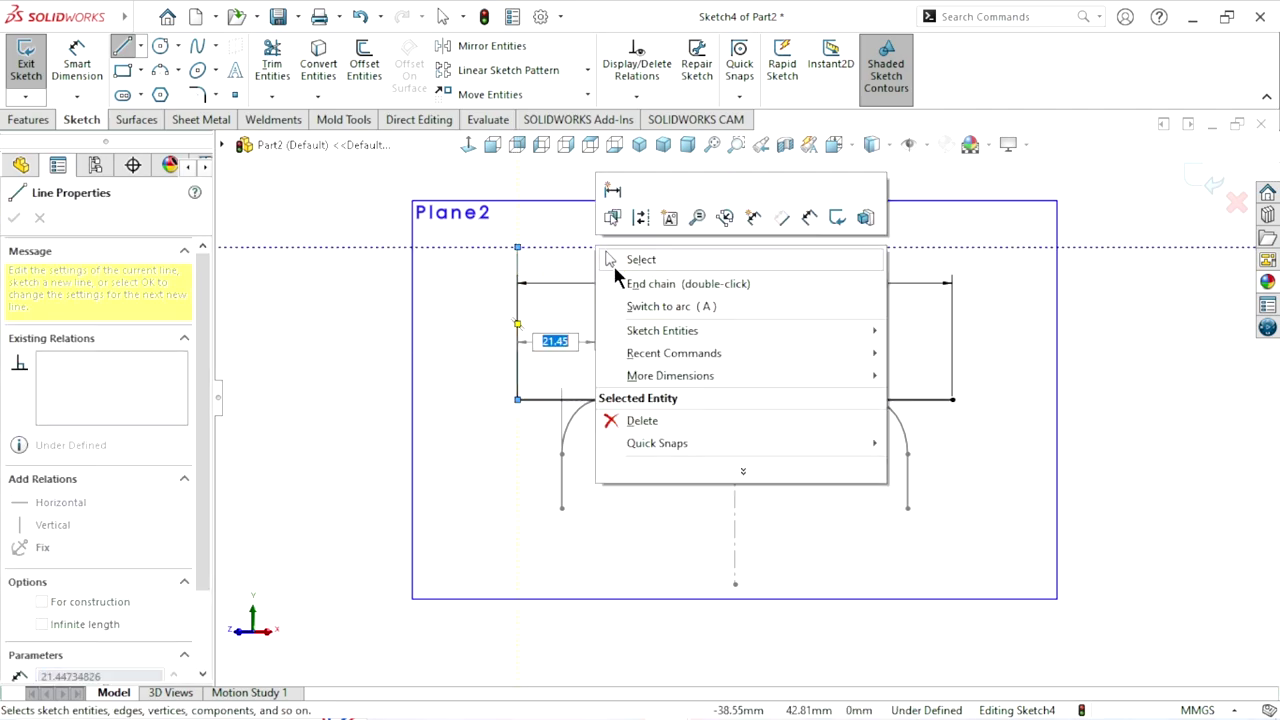
left_click(632, 258)
left_click(77, 55)
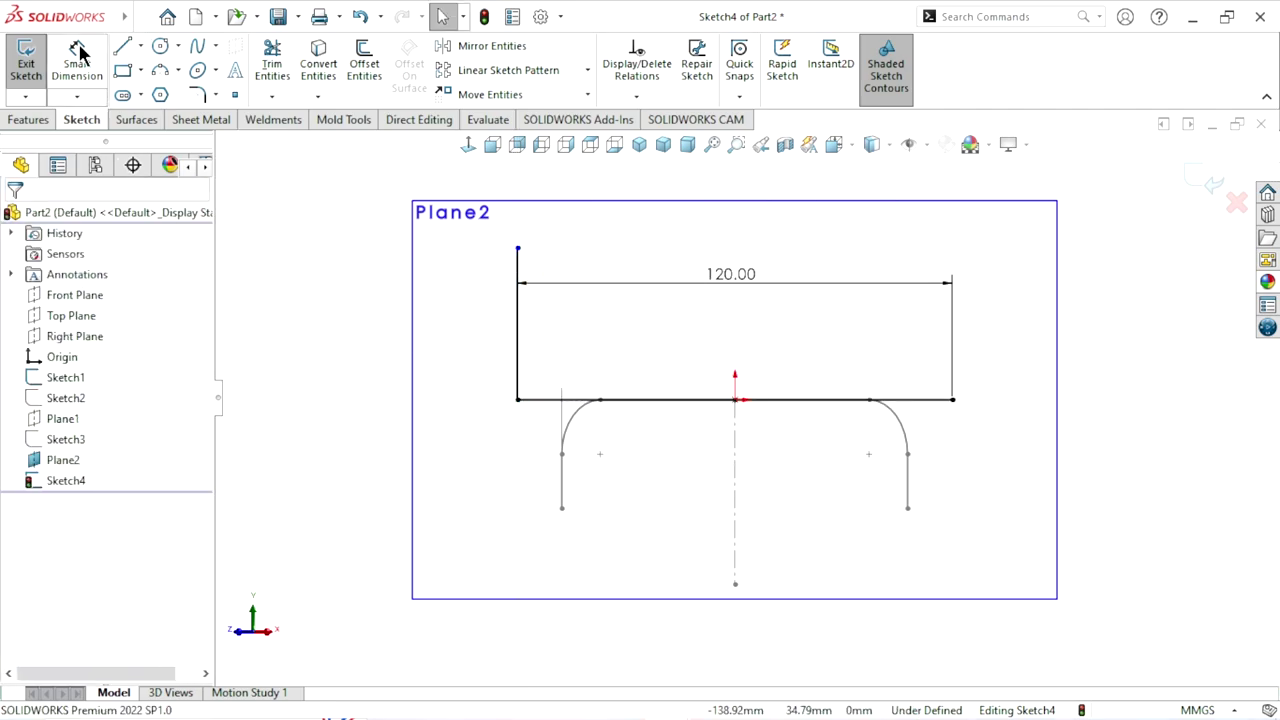
left_click(517, 322)
left_click(462, 333)
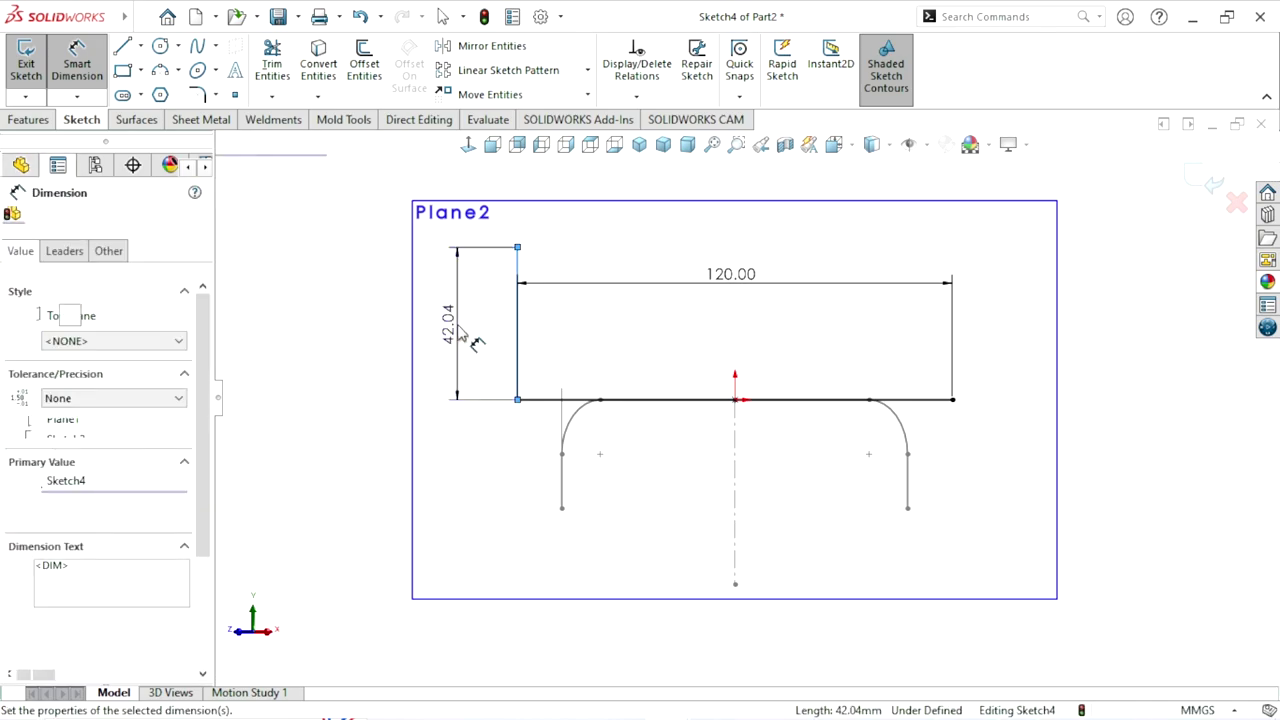
type("45")
left_click(376, 301)
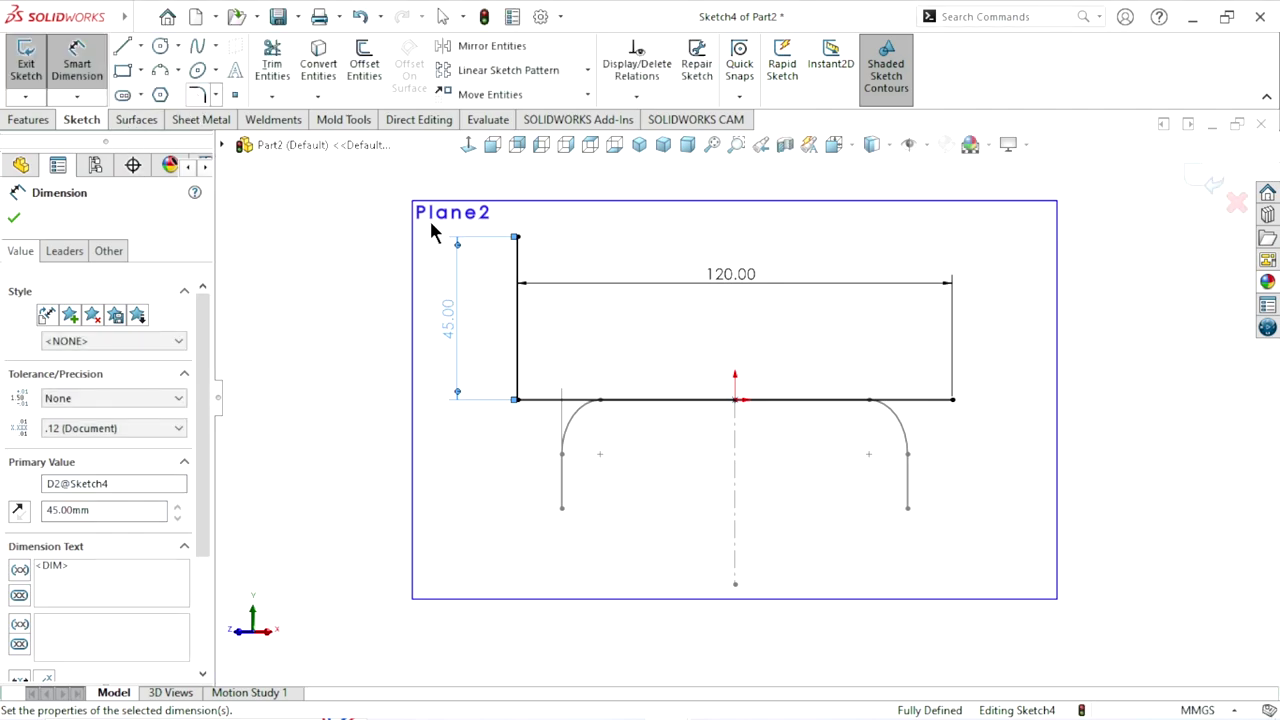
left_click(204, 95)
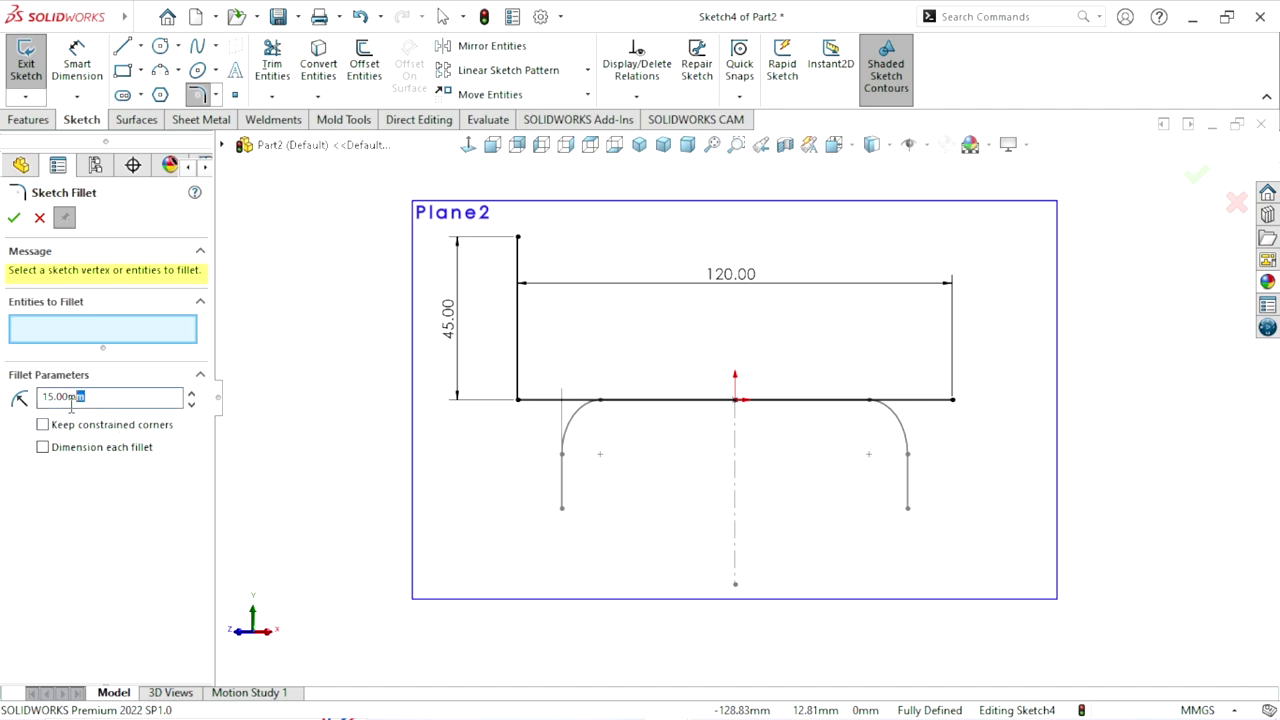
Fillet the riser's base corner at R15, accepting removal of the relations
left_click(518, 401)
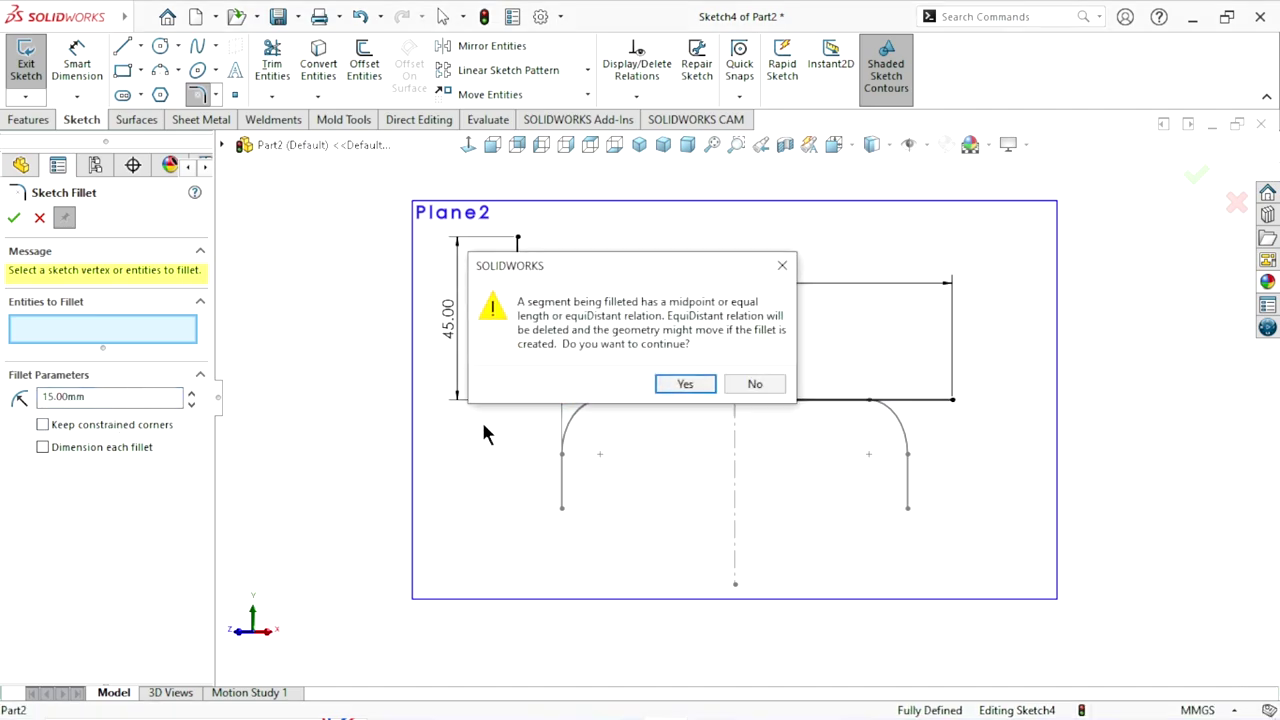
left_click(680, 386)
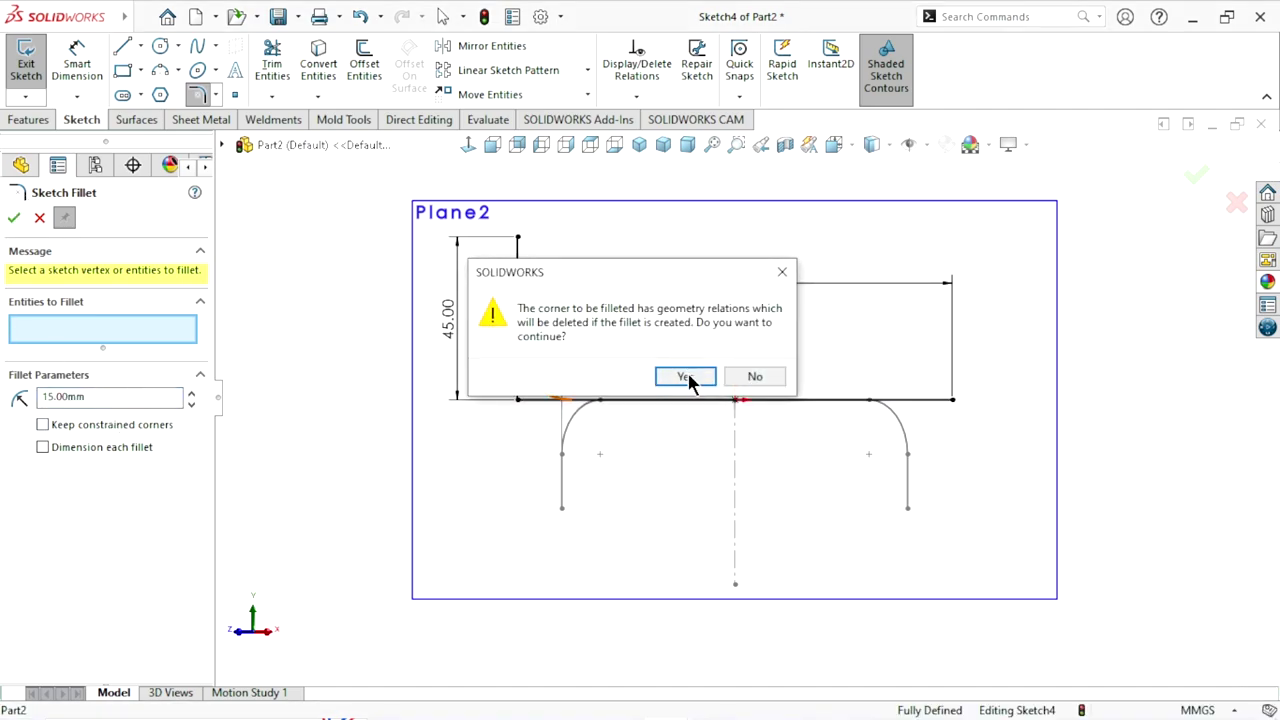
left_click(686, 379)
left_click(14, 218)
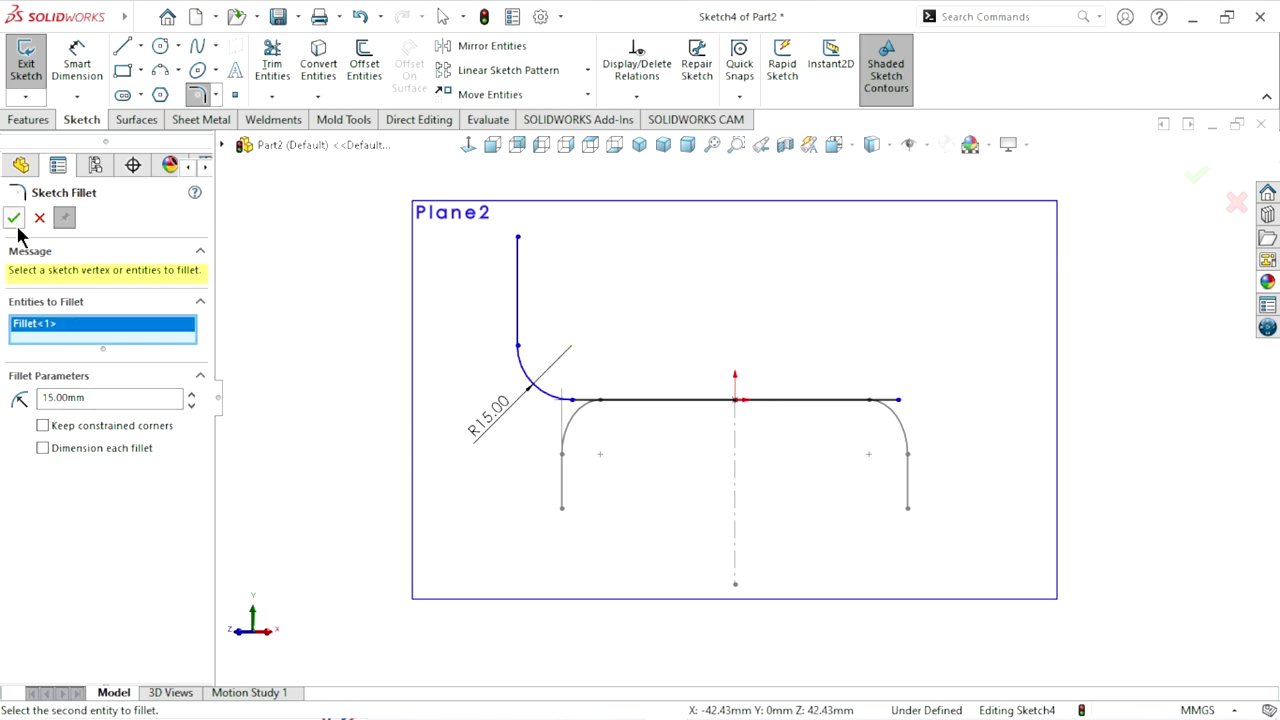
View the Plane2 sketch face-on with Normal To
mouse_move(443, 406)
middle_mouse_down()
mouse_move(484, 497)
mouse_move(766, 491)
mouse_move(400, 435)
middle_mouse_up()
left_click(38, 219)
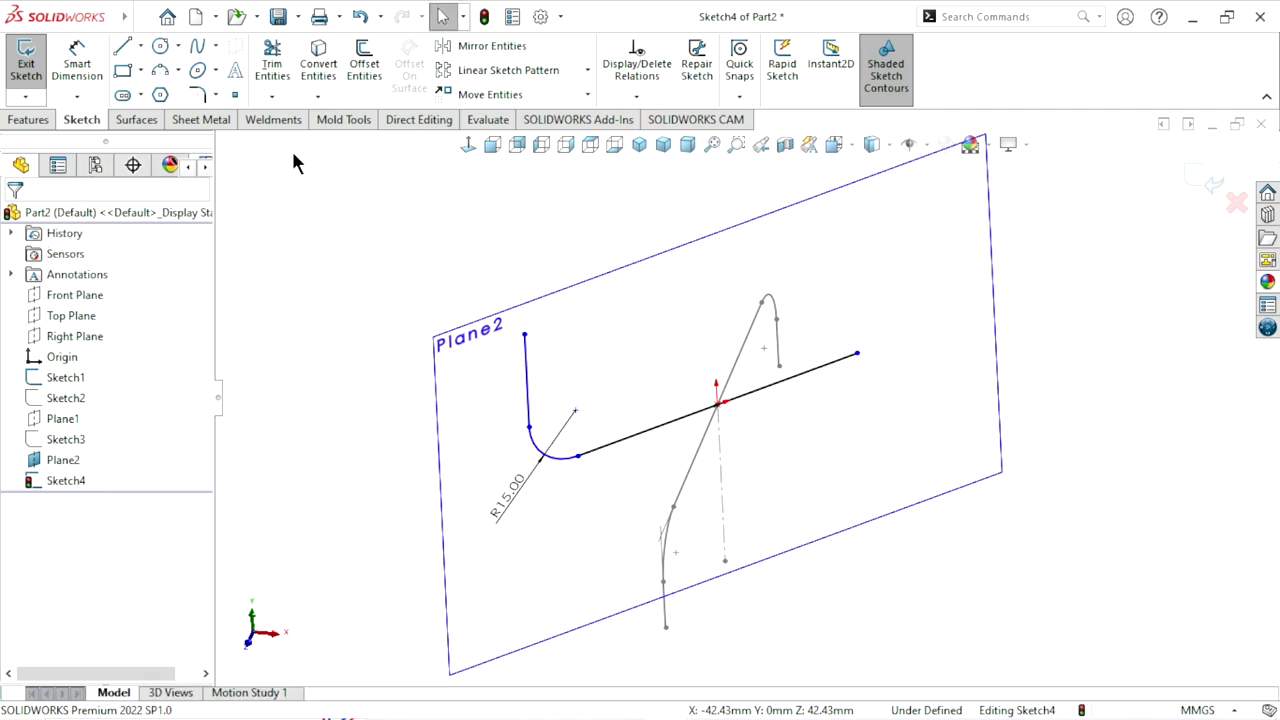
left_click(468, 146)
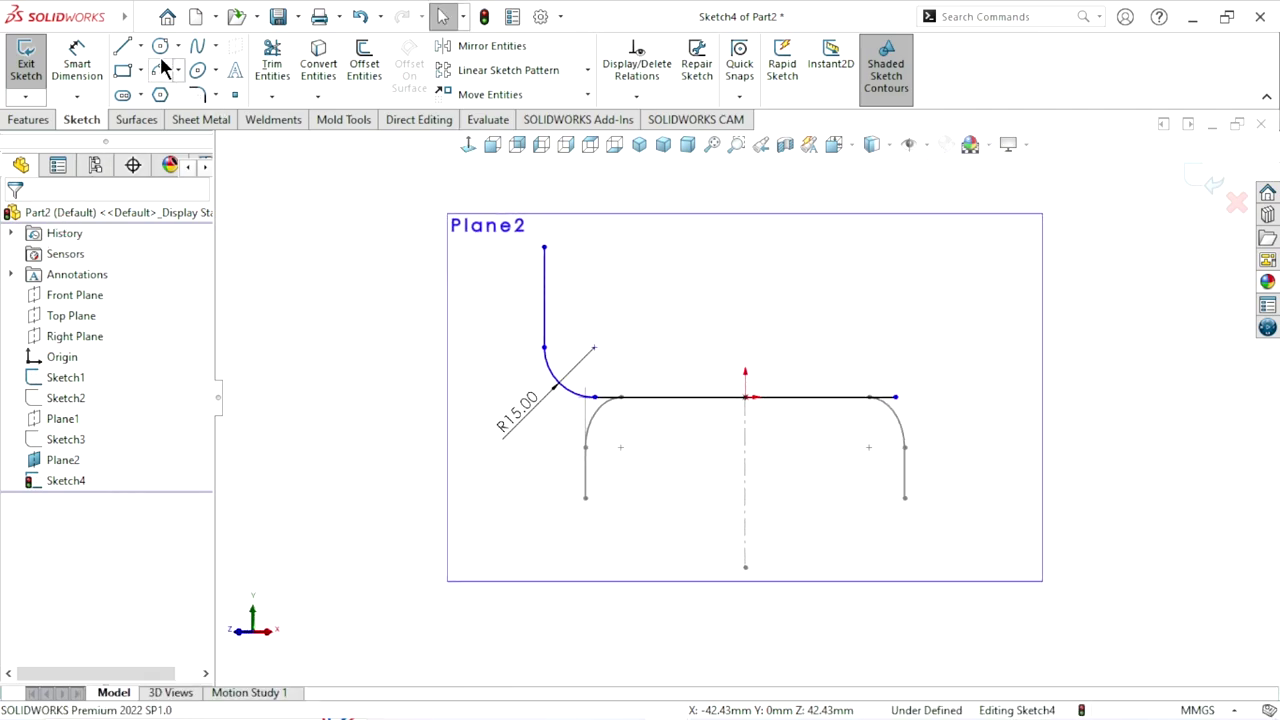
left_click(142, 48)
Draw a vertical construction centerline upward from the horizontal line's midpoint
left_click(165, 88)
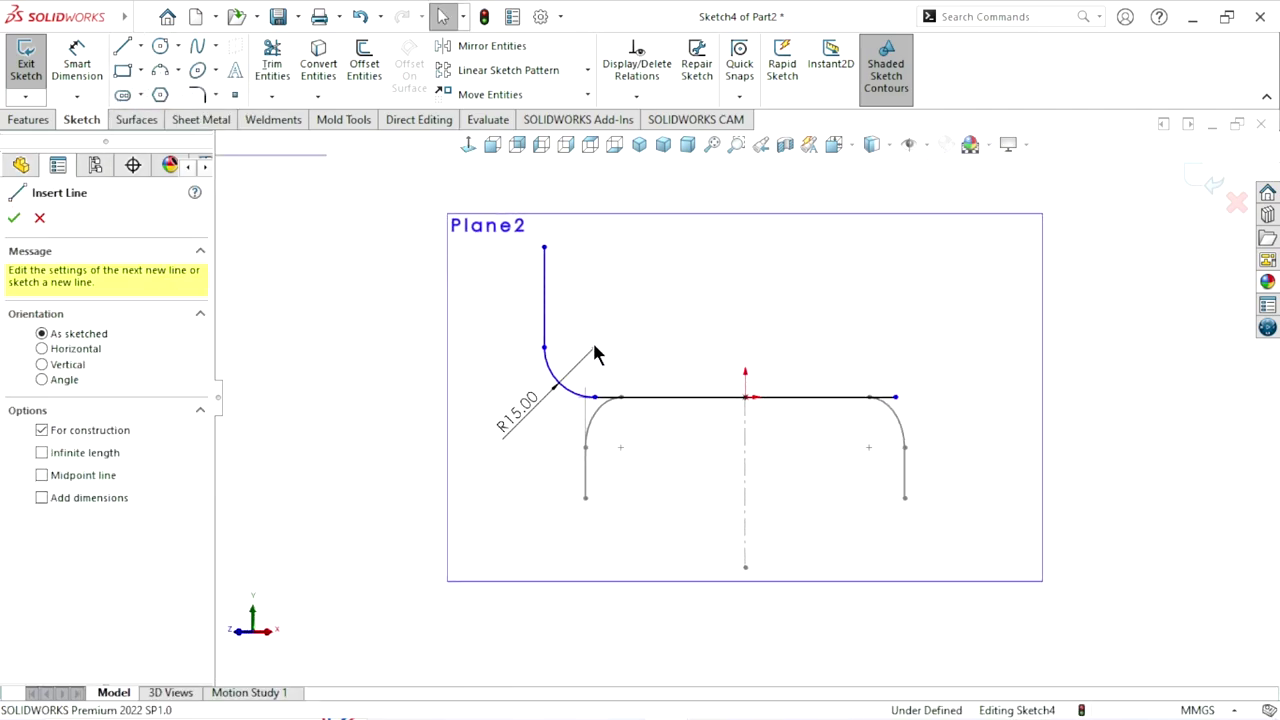
left_click(745, 397)
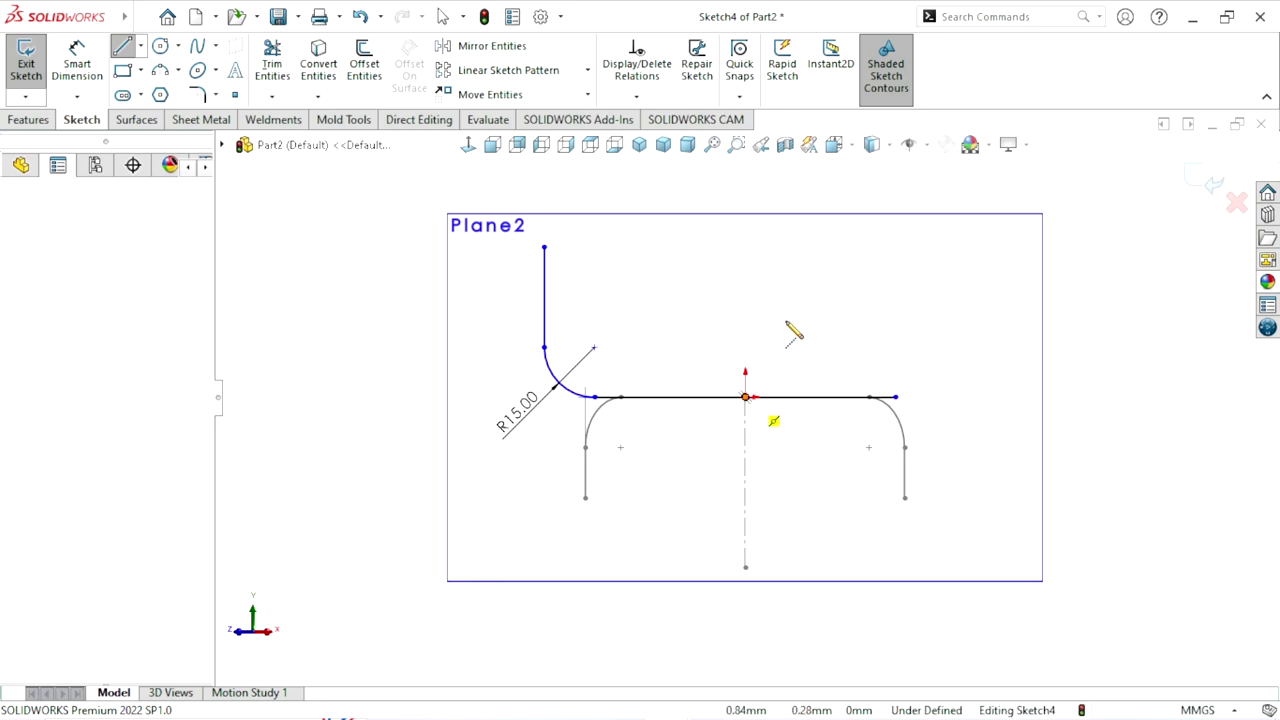
left_click(740, 203)
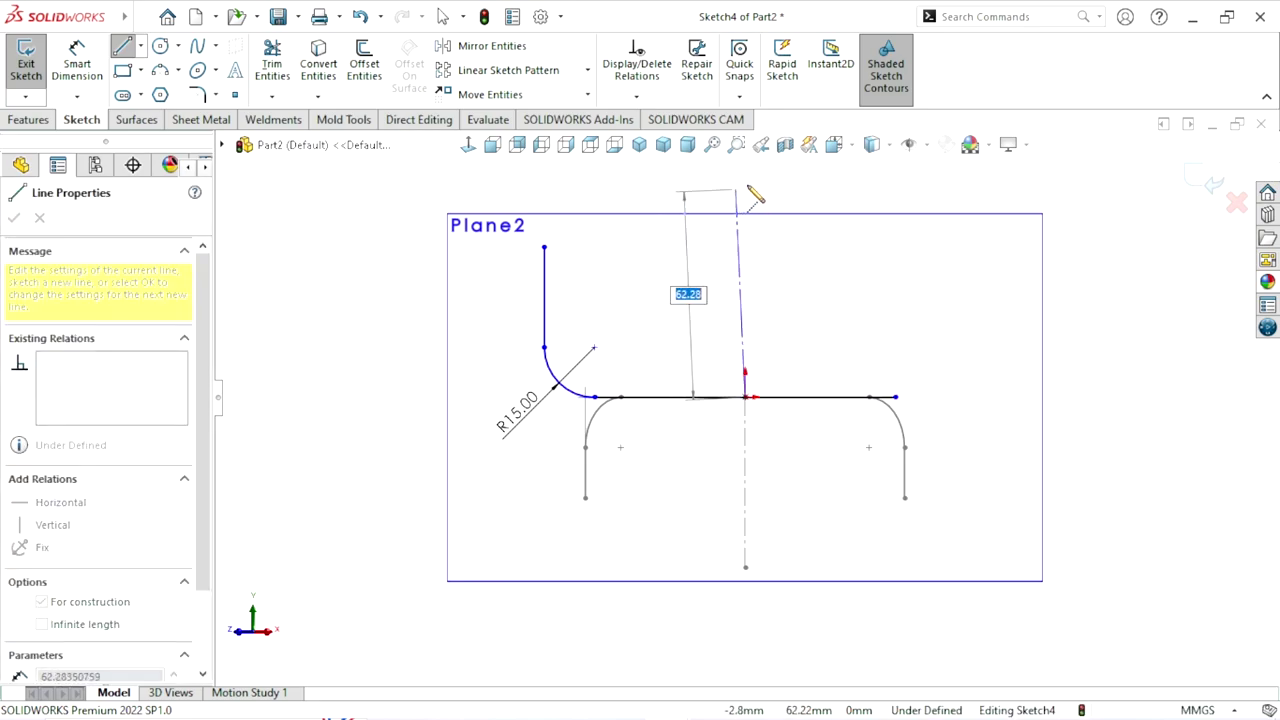
left_click(745, 186)
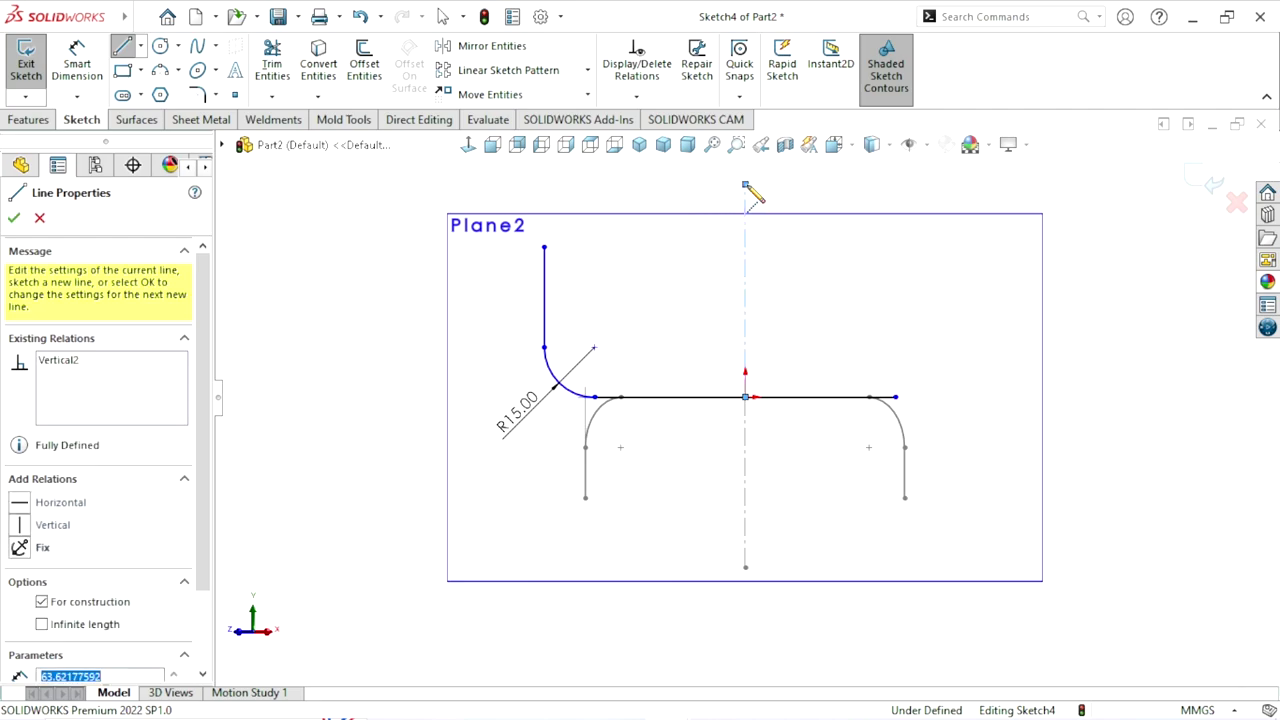
right_click(850, 258)
left_click(878, 270)
scroll(750, 420, "up", 2)
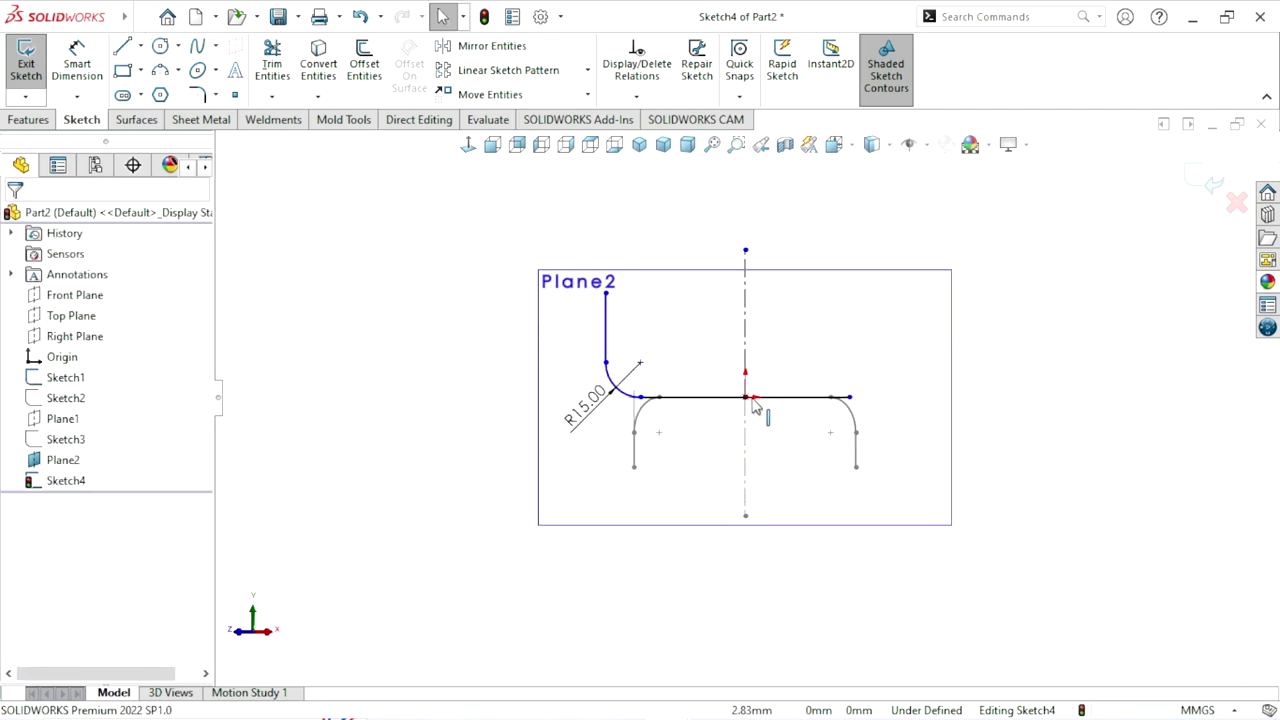
scroll(750, 420, "down", 2)
scroll(749, 403, "up", 2)
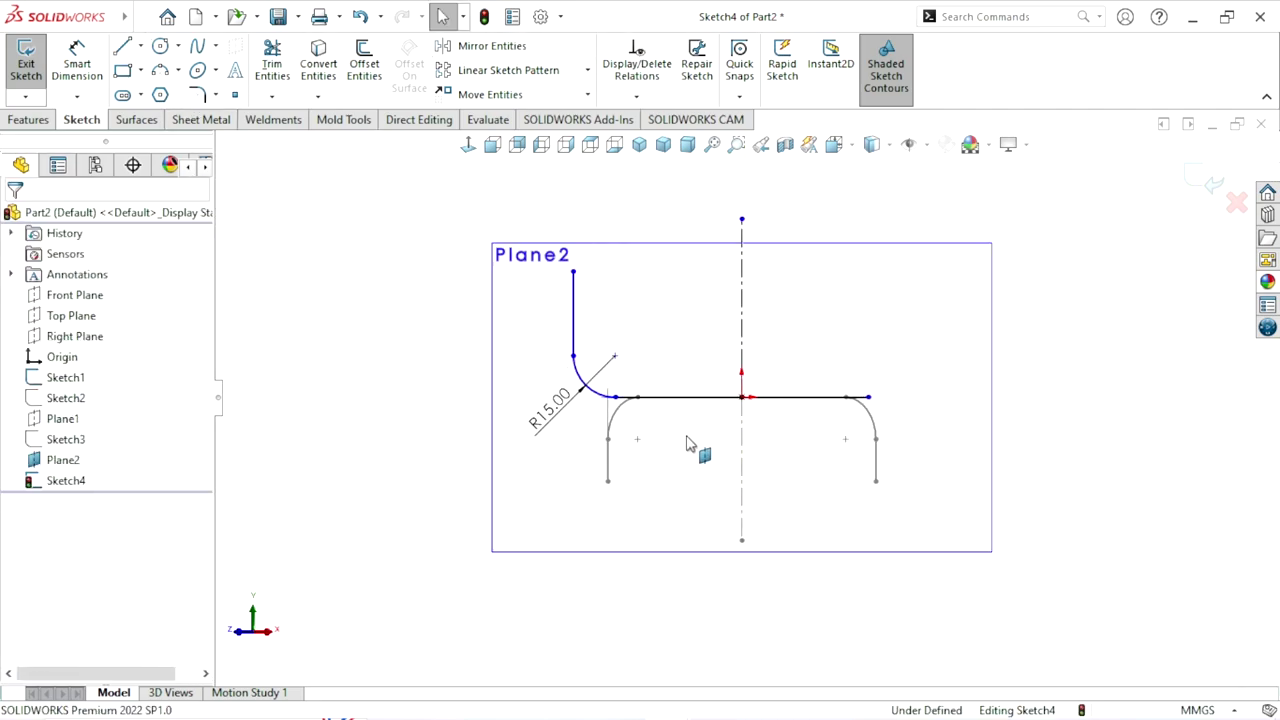
scroll(753, 396, "down", 2)
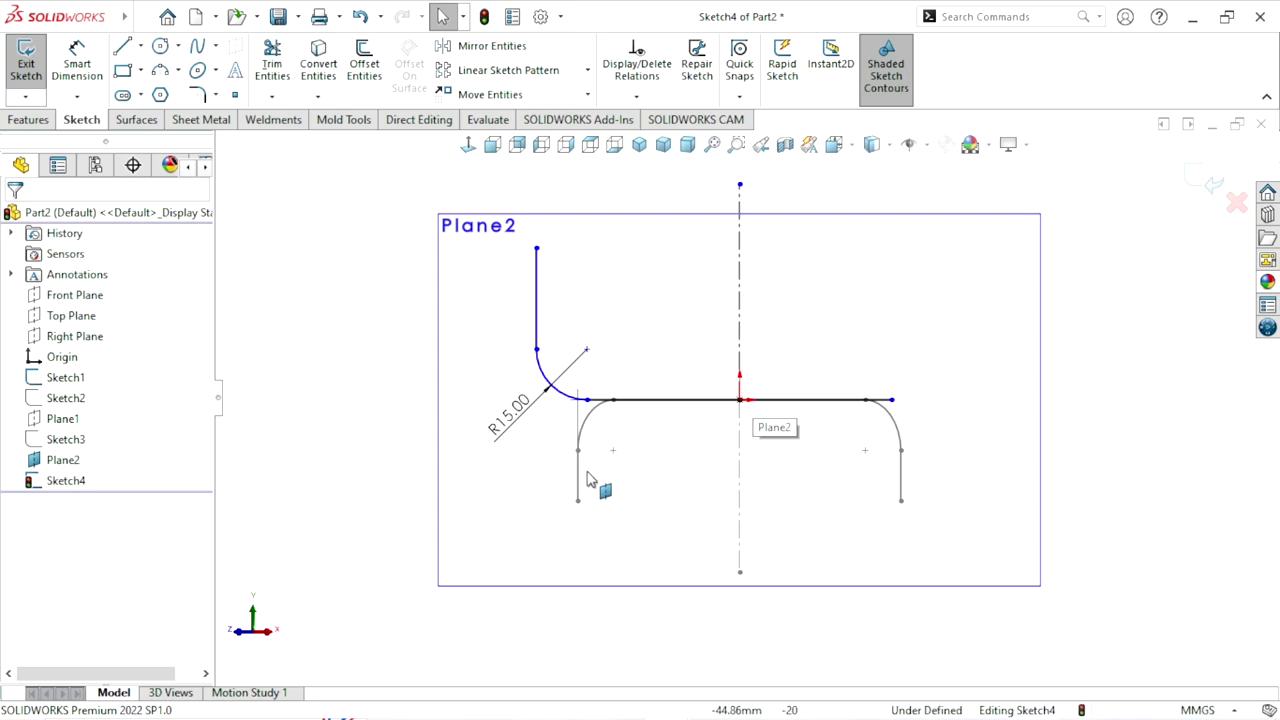
left_click(465, 46)
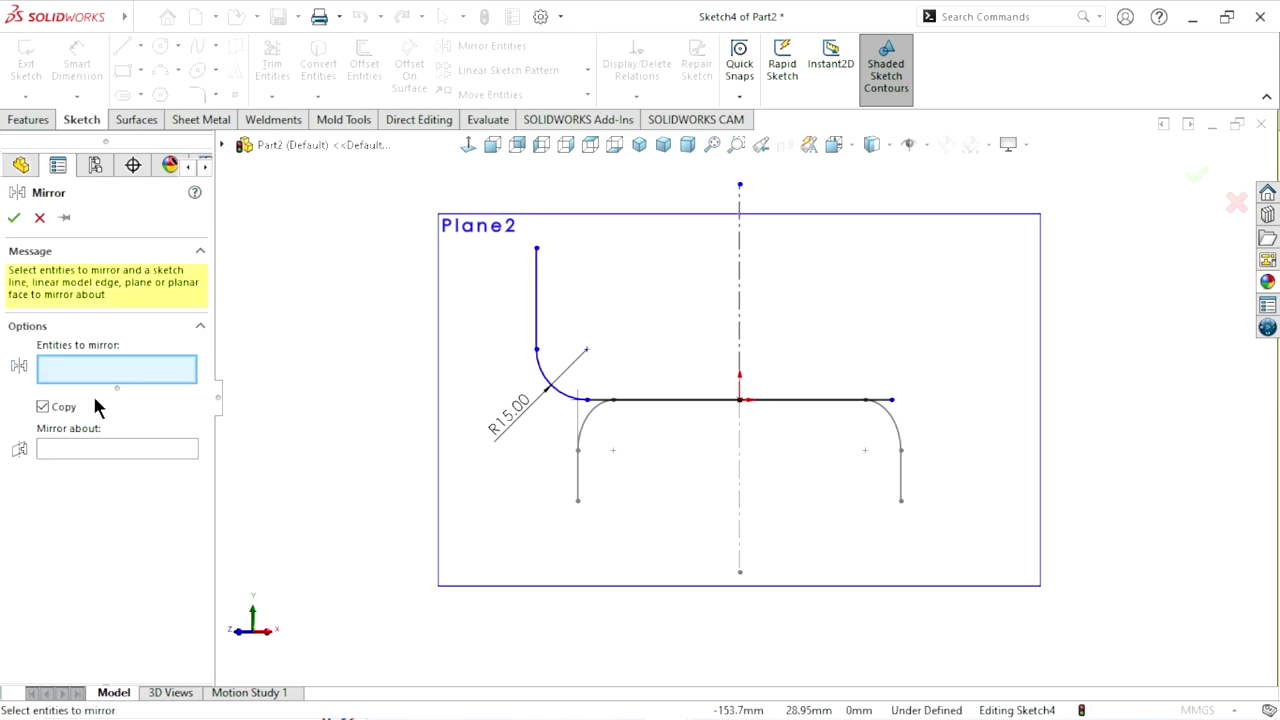
Mirror the left vertical line and R15 arc about the centerline to the right end
left_click(538, 295)
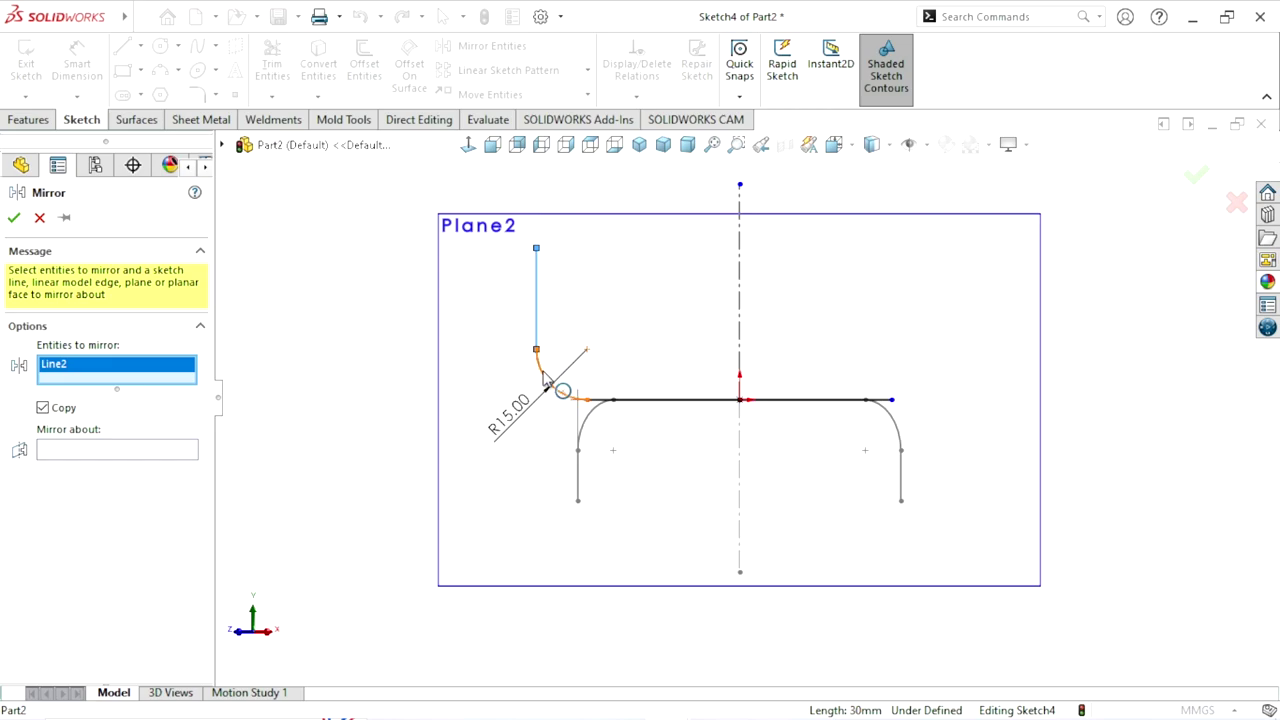
left_click(545, 377)
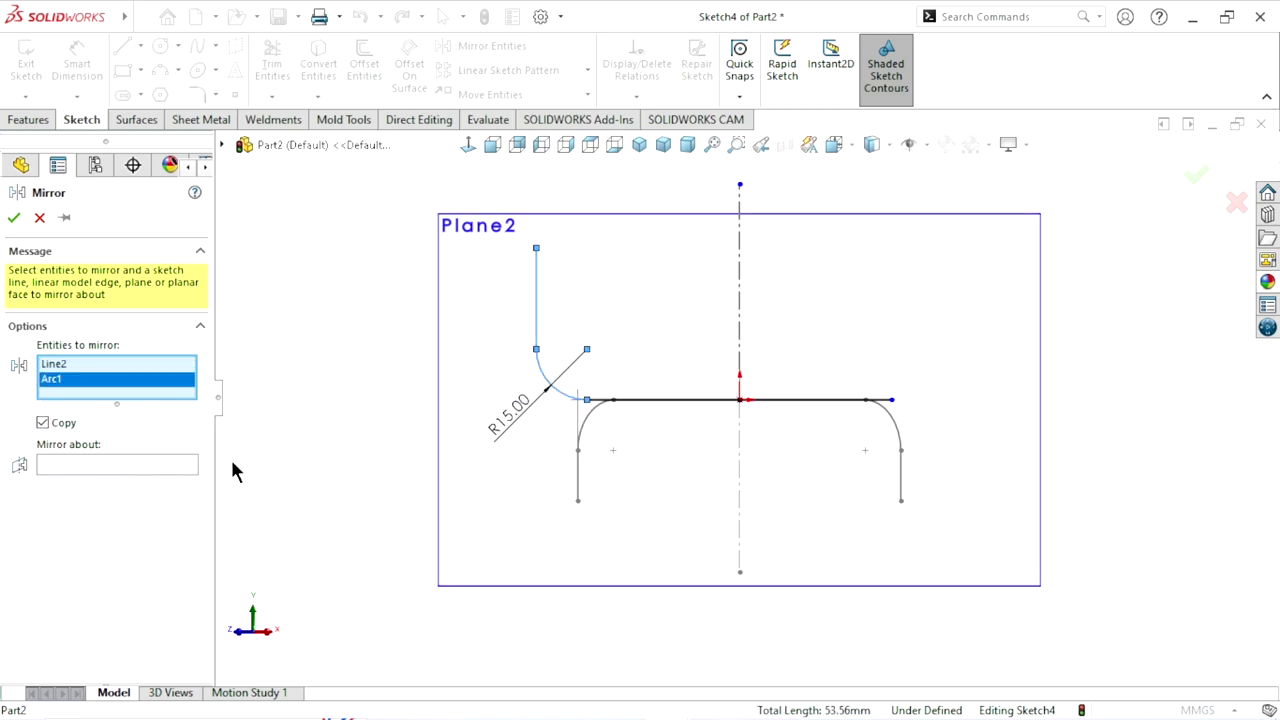
left_click(95, 467)
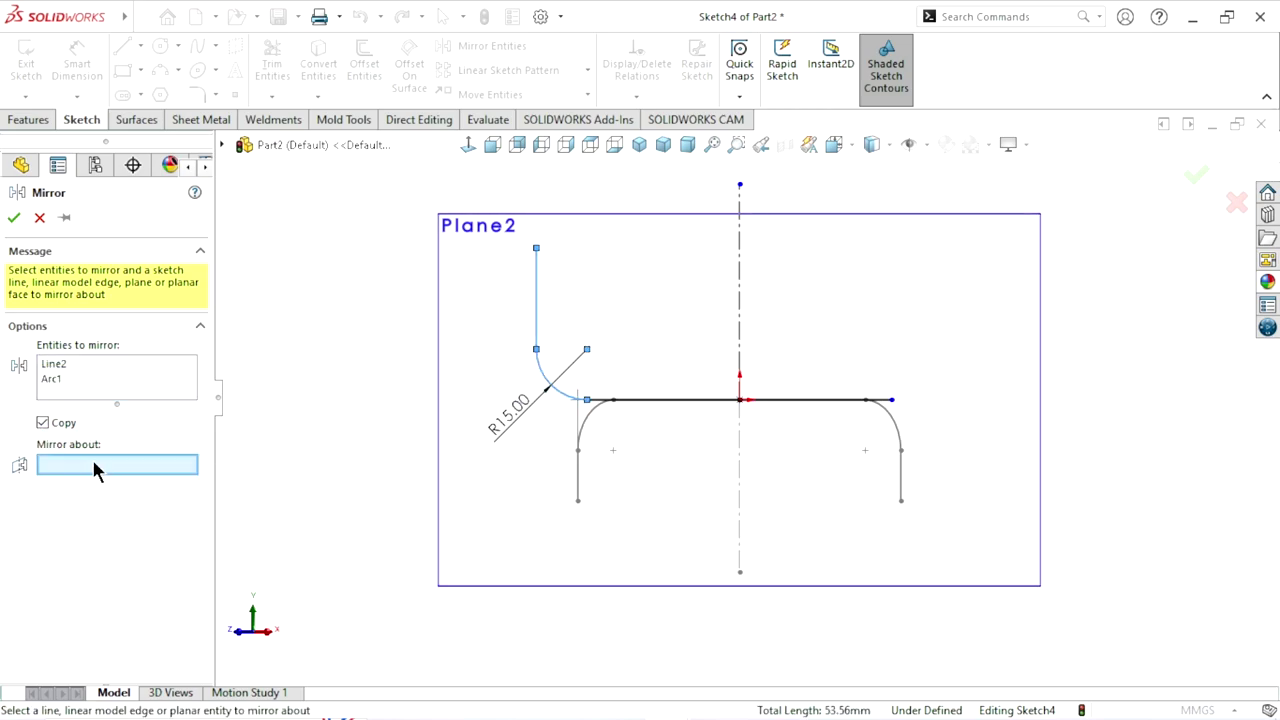
left_click(741, 306)
left_click(16, 222)
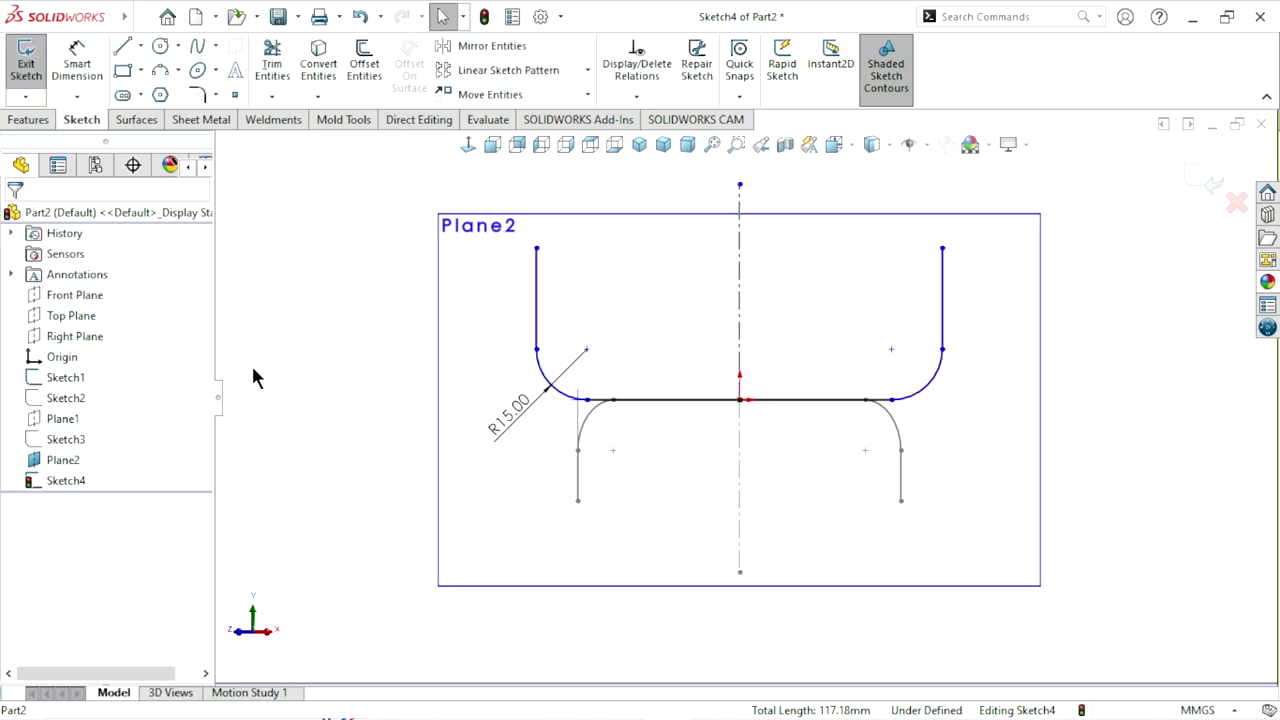
left_click(640, 401)
left_click(536, 248)
Set the left riser's height dimension to 45 mm
left_click(472, 346)
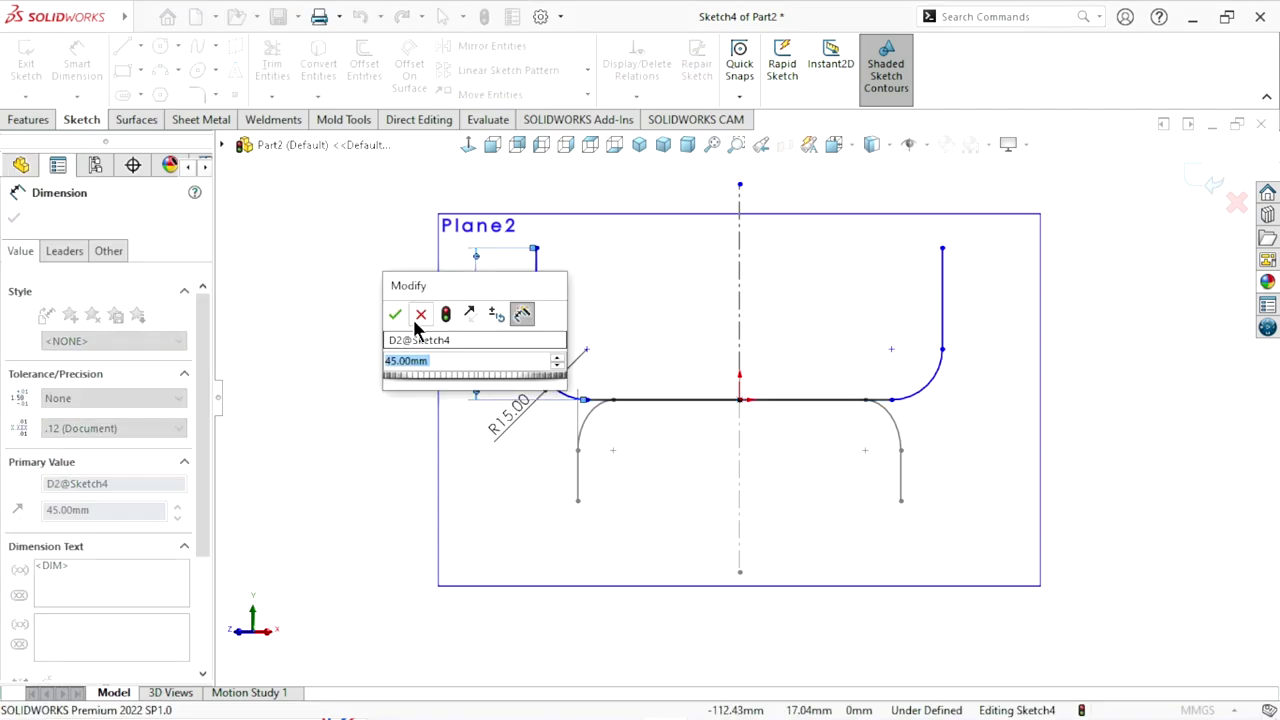
left_click(366, 450)
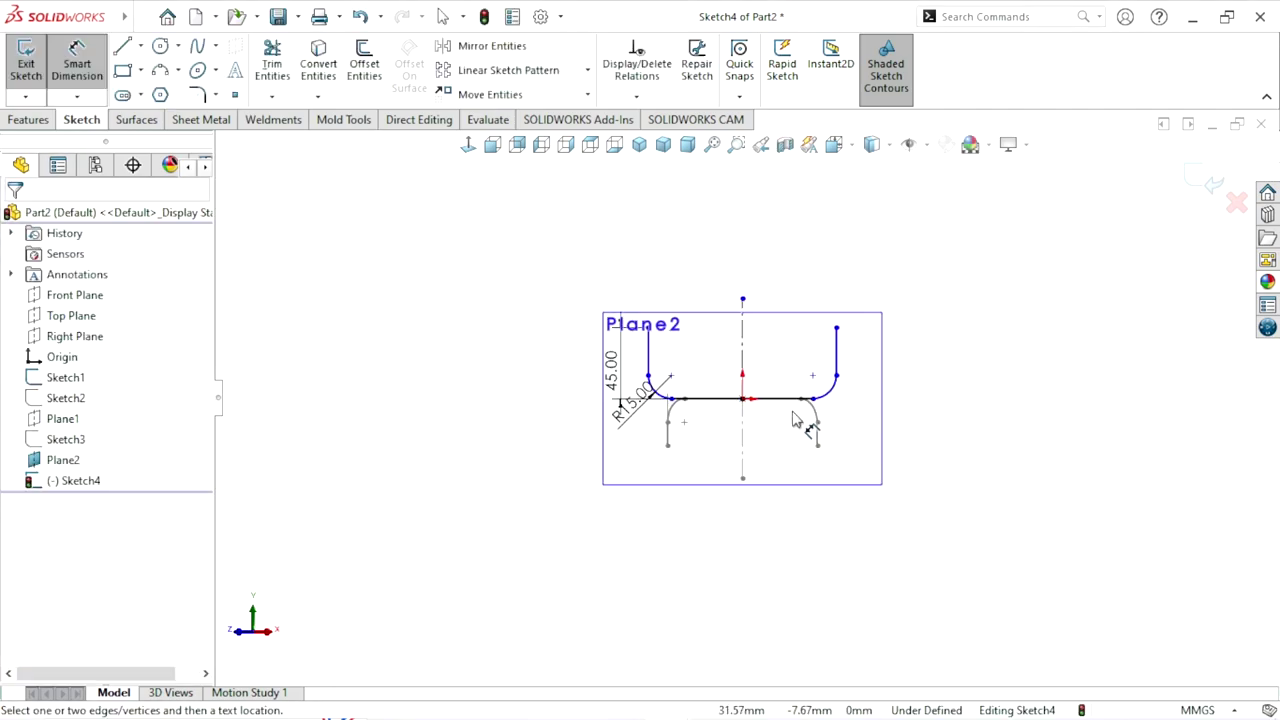
scroll(800, 427, "up", 3)
scroll(766, 414, "down", 2)
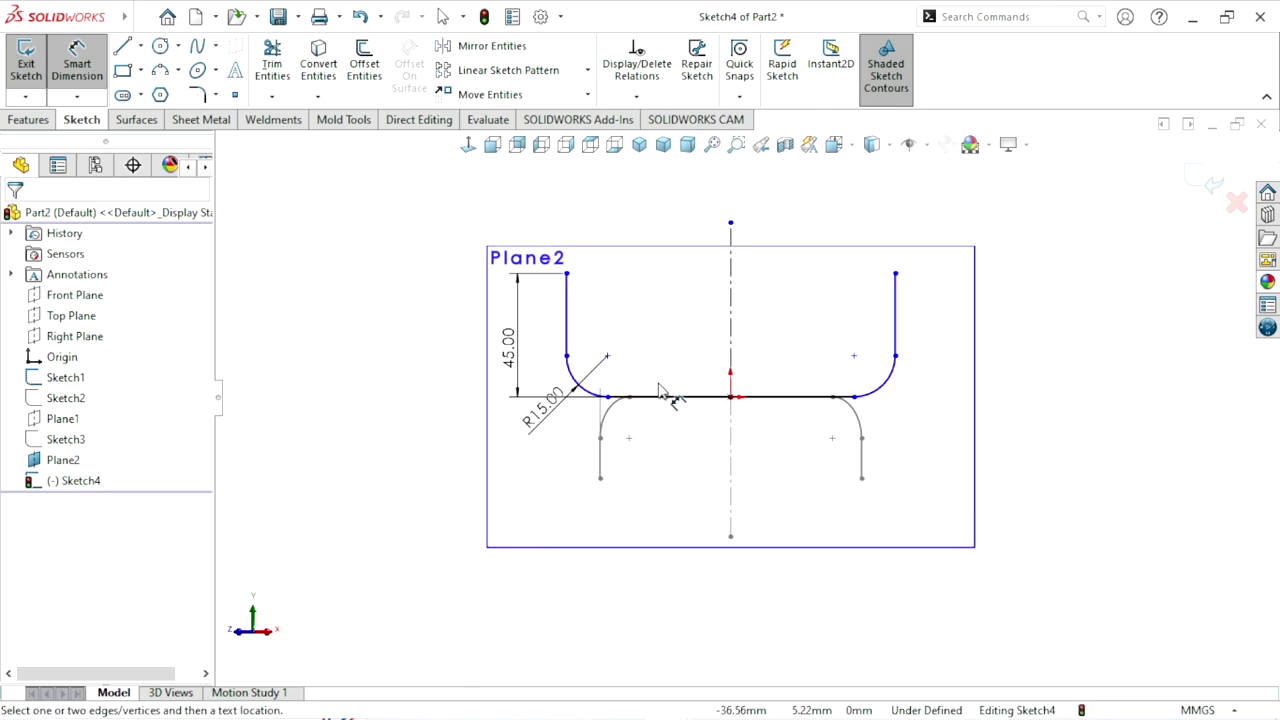
left_click(568, 318)
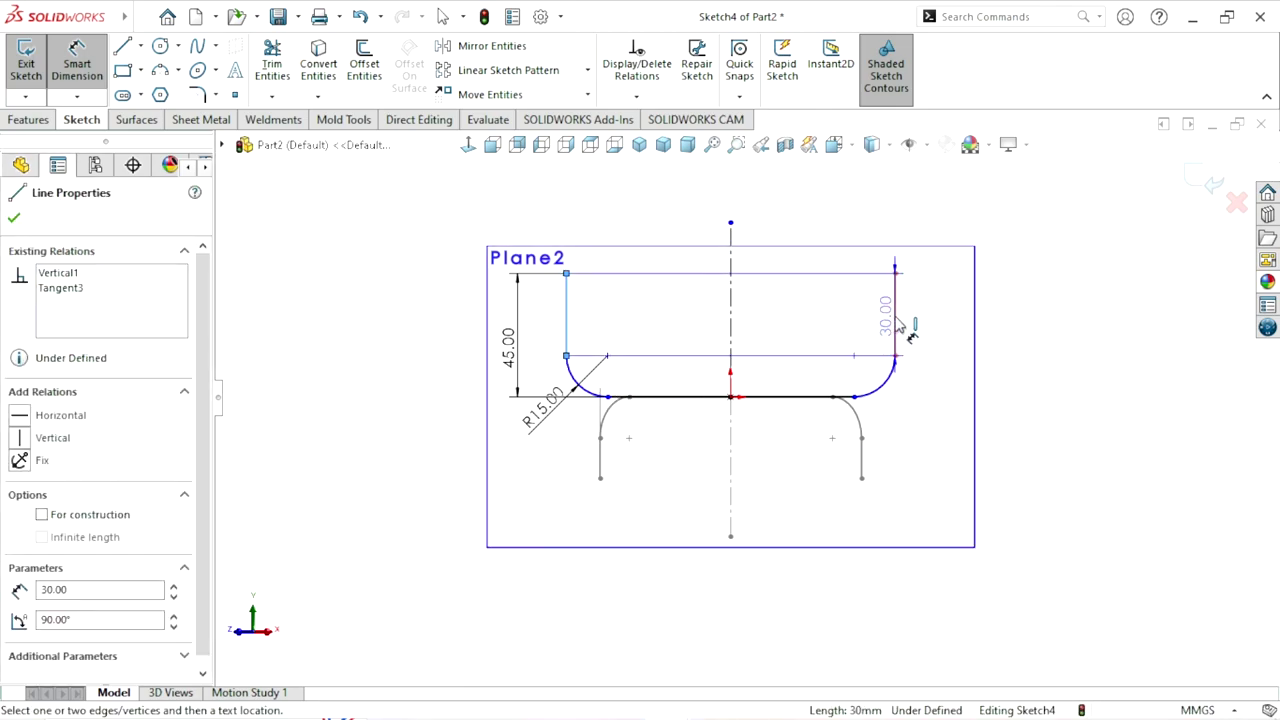
left_click(896, 318)
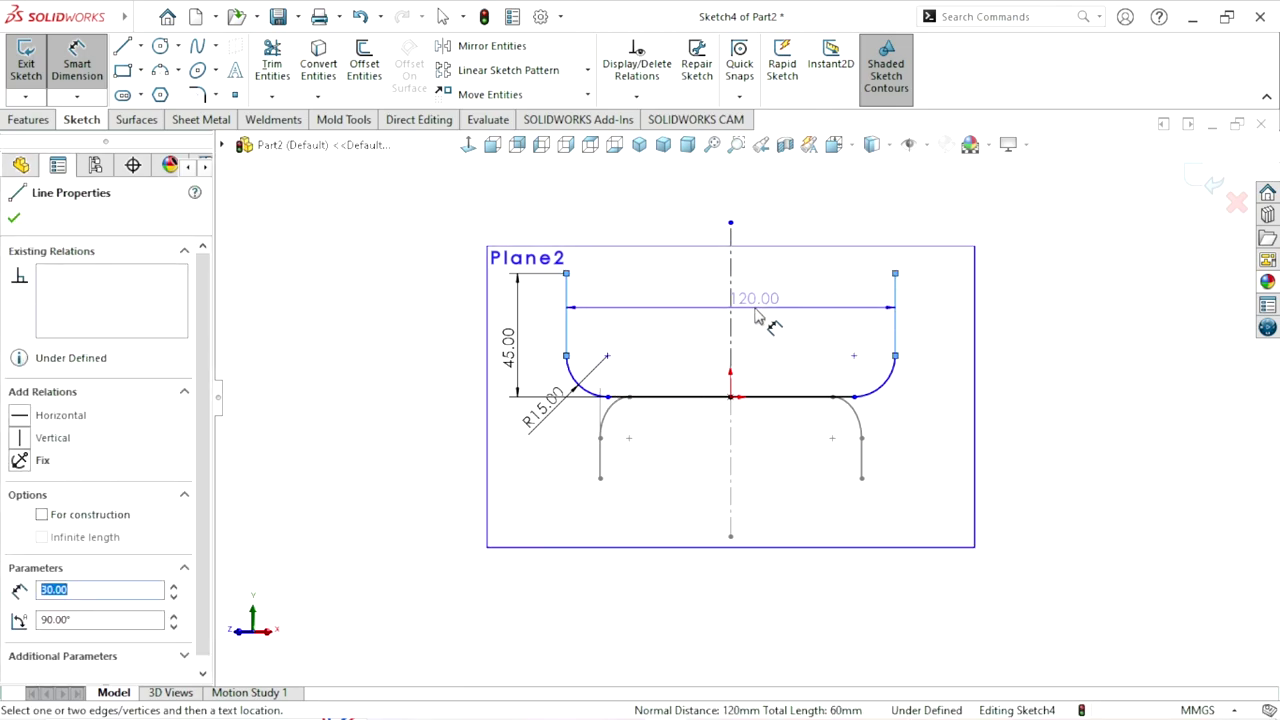
key("Escape")
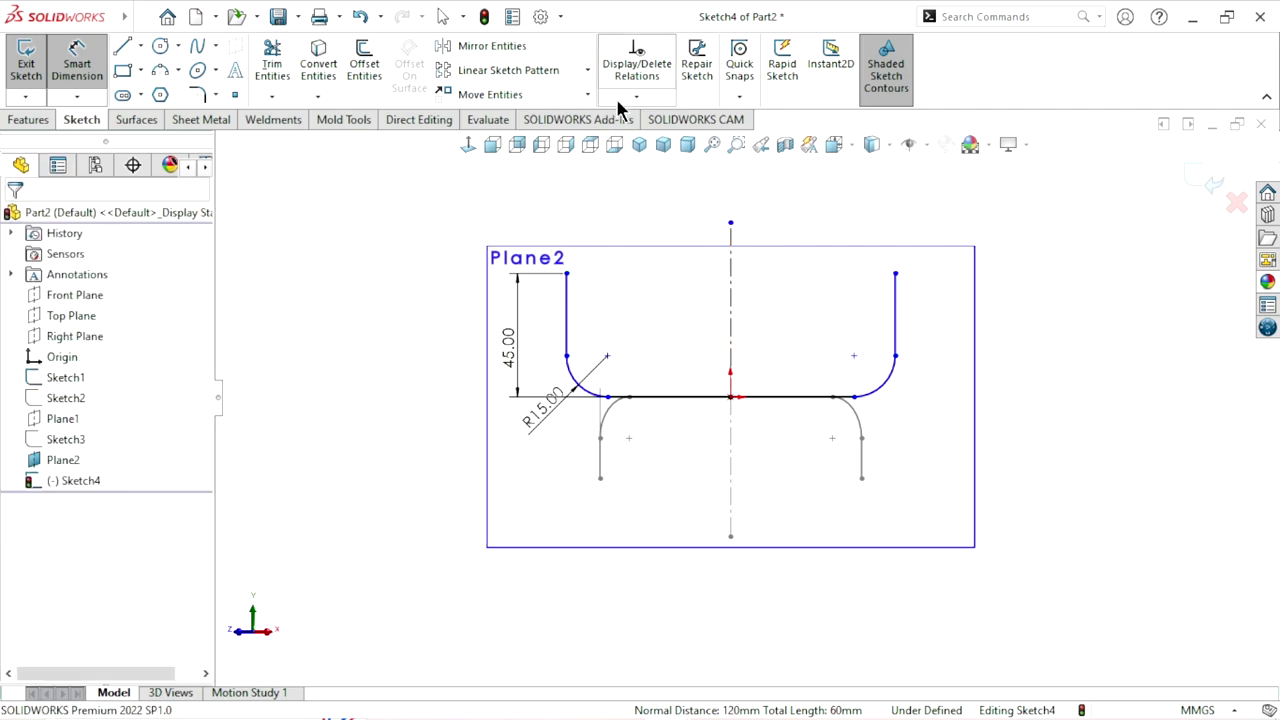
Fully define Sketch4 with Calculate, adding a 60 mm dimension, then exit the sketch
left_click(636, 96)
left_click(648, 160)
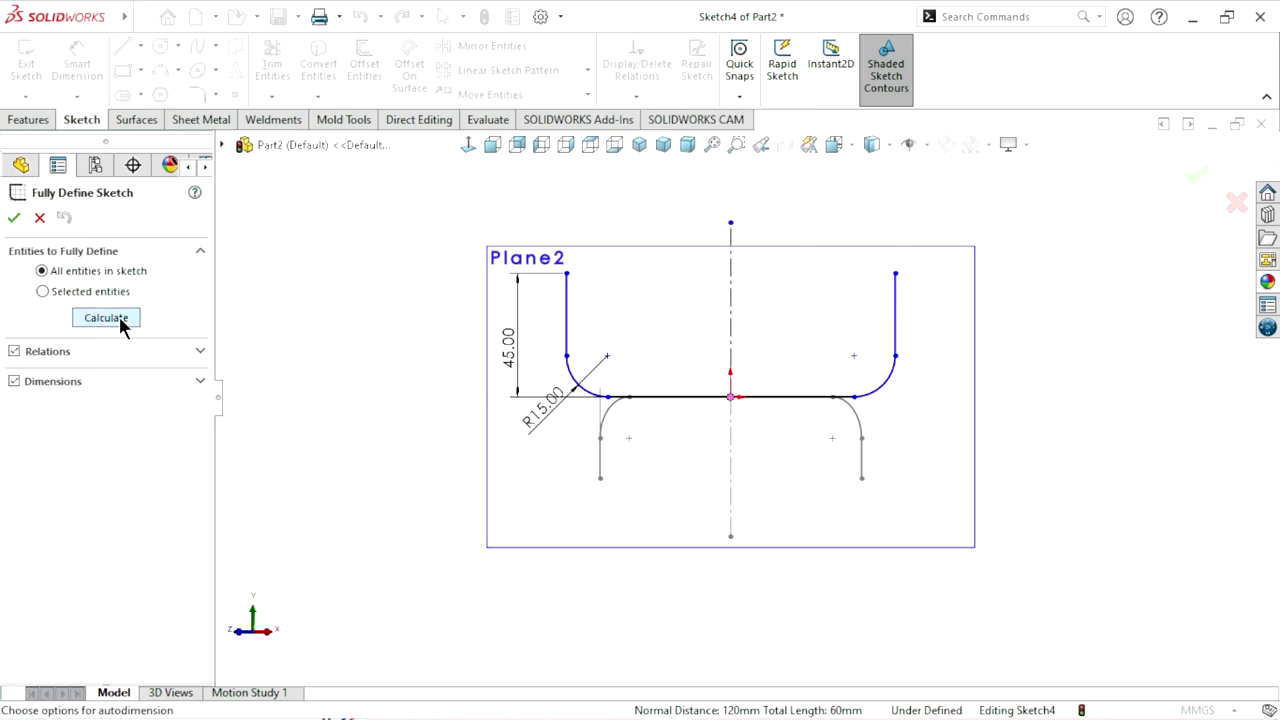
left_click(121, 327)
left_click(14, 217)
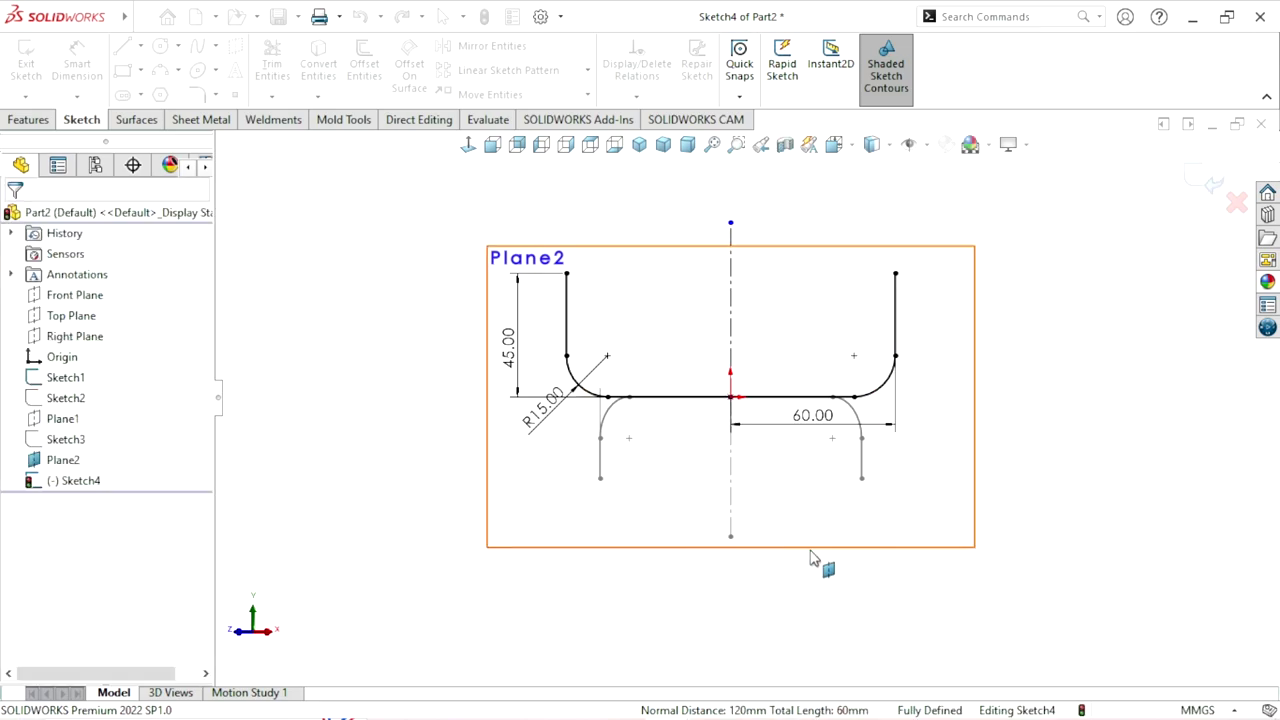
scroll(810, 418, "down", 2)
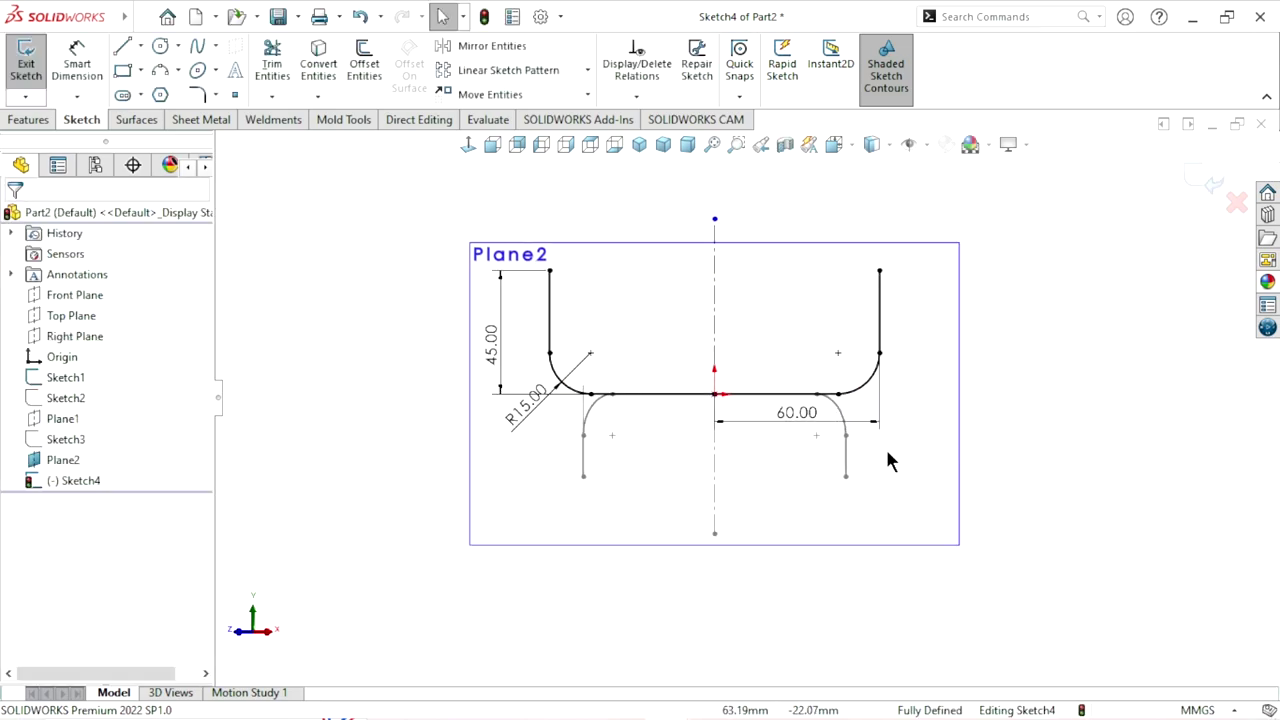
left_click(1208, 180)
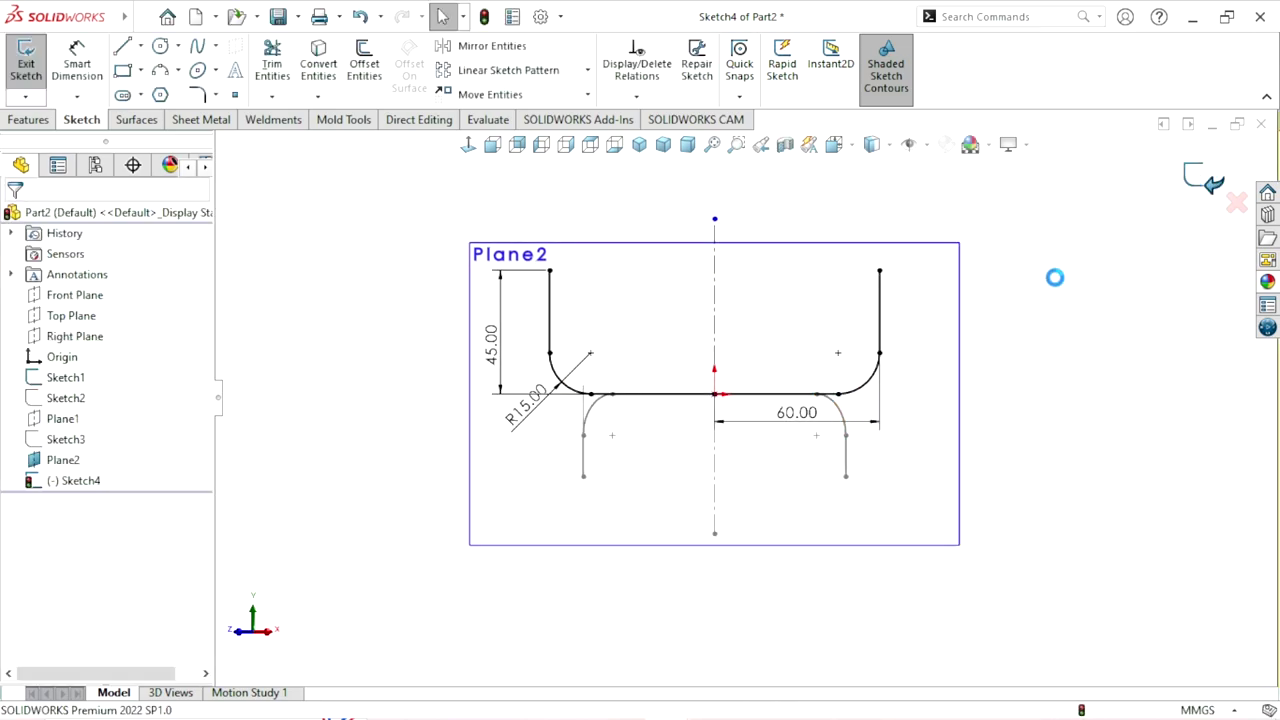
Hide Plane2 and show Sketch2 alongside the other path sketches
left_click(957, 240)
left_click(982, 192)
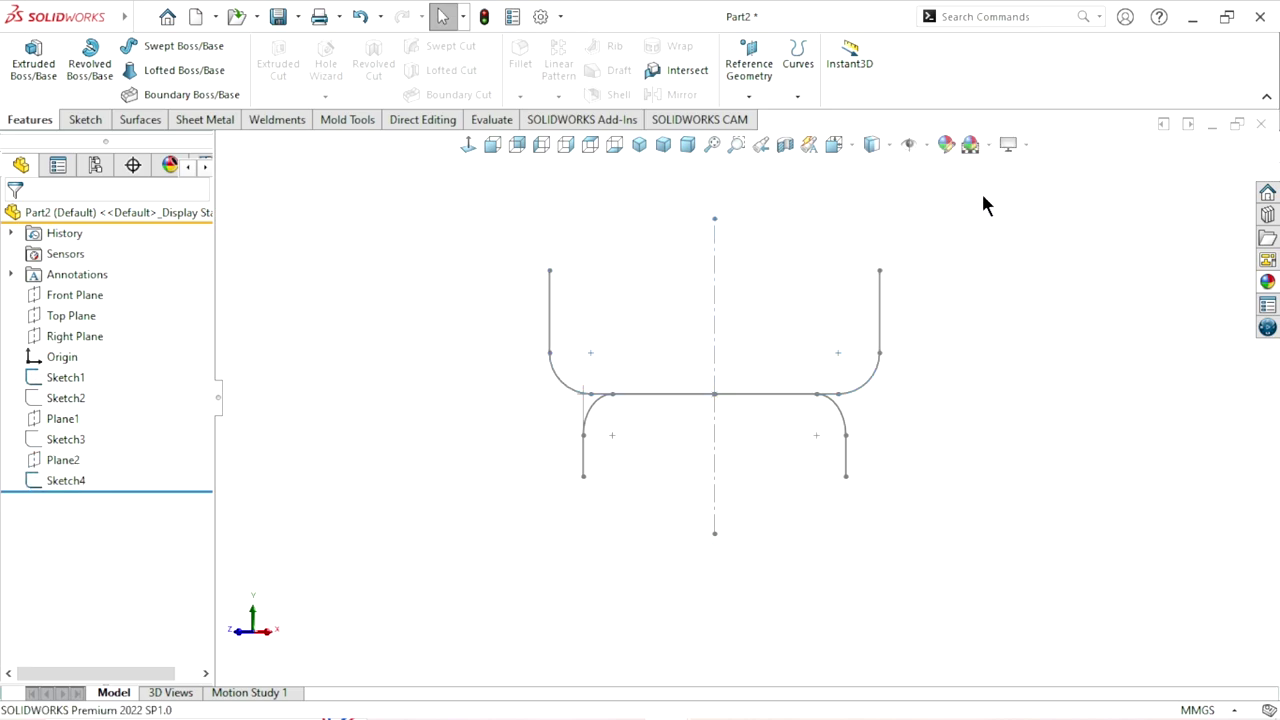
scroll(957, 418, "up", 2)
left_click(32, 401)
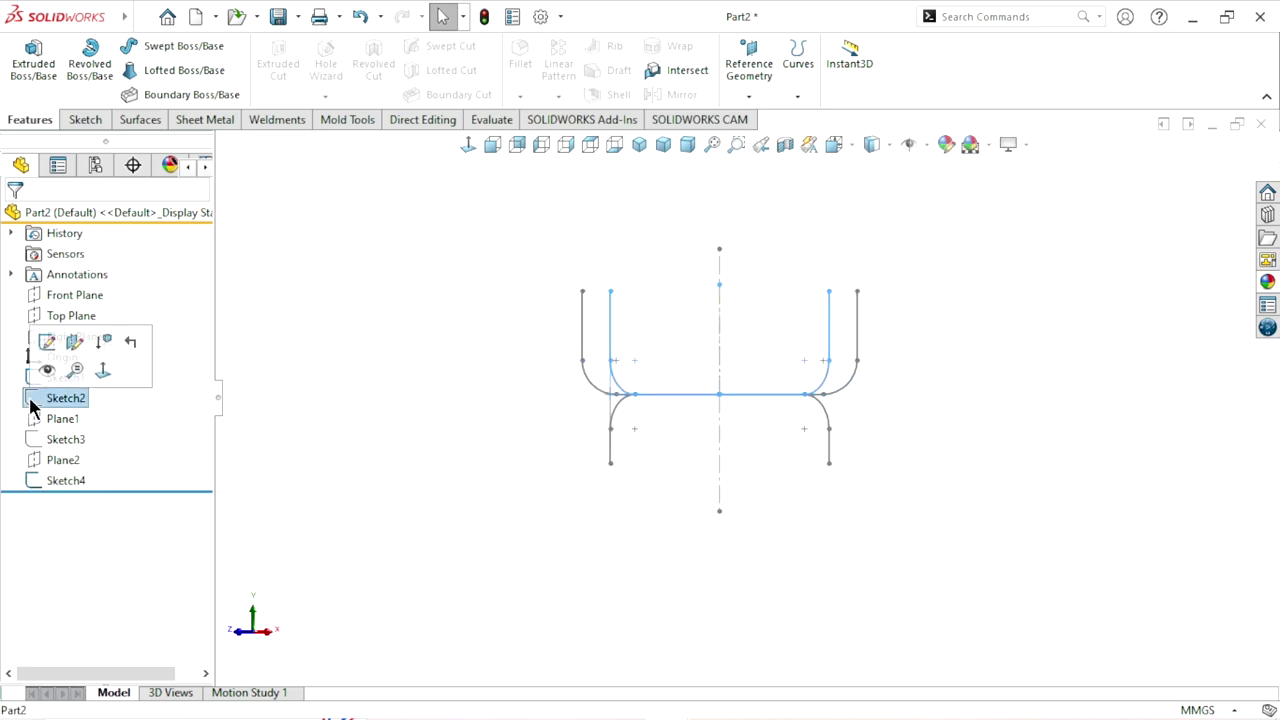
left_click(45, 373)
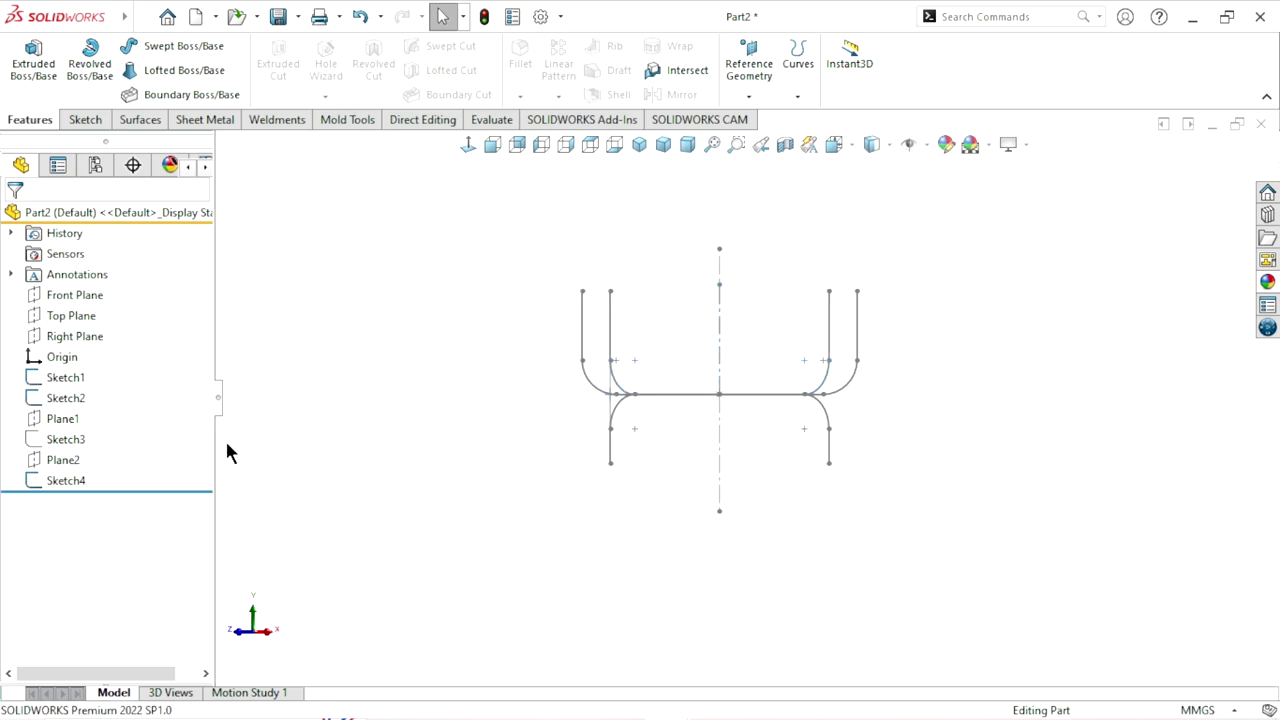
left_click(67, 441)
left_click(413, 441)
Switch to isometric and orbit around the four path sketches in 3D
left_click(650, 144)
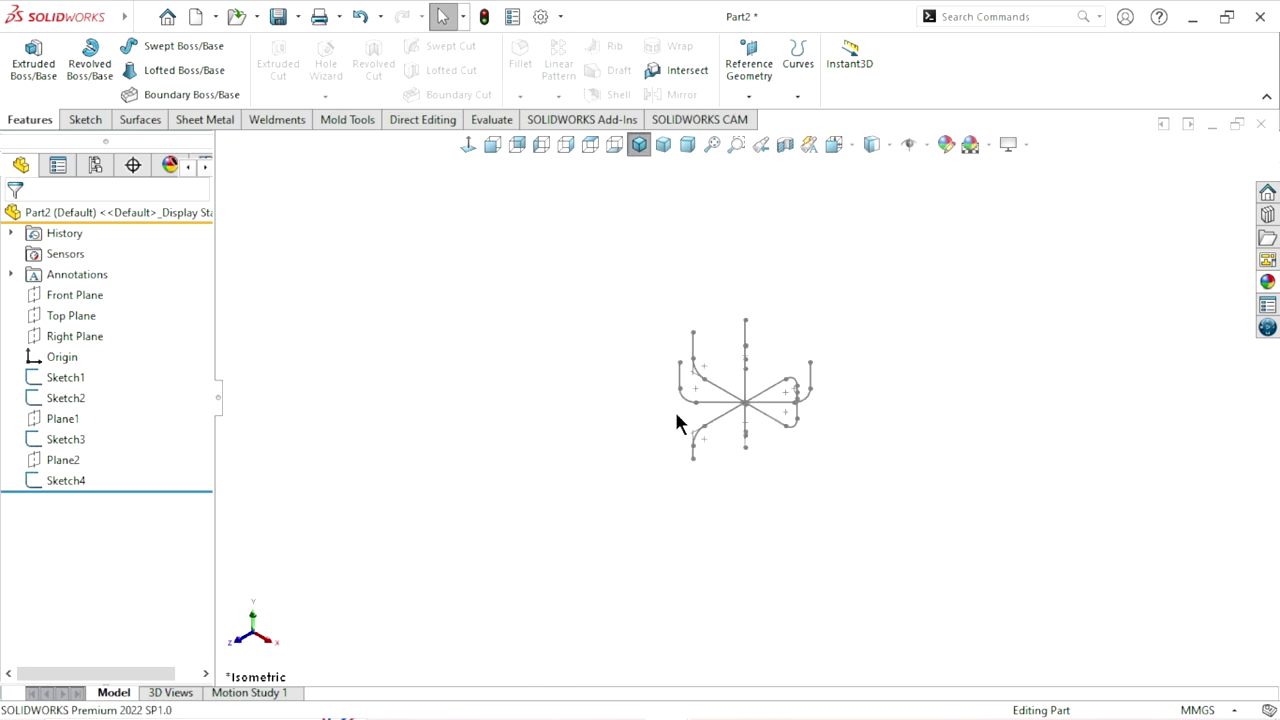
mouse_move(838, 484)
middle_mouse_down()
mouse_move(863, 493)
mouse_move(803, 503)
mouse_move(834, 577)
mouse_move(843, 397)
mouse_move(863, 469)
mouse_move(829, 506)
mouse_move(786, 526)
mouse_move(717, 400)
mouse_move(775, 488)
mouse_move(697, 466)
middle_mouse_up()
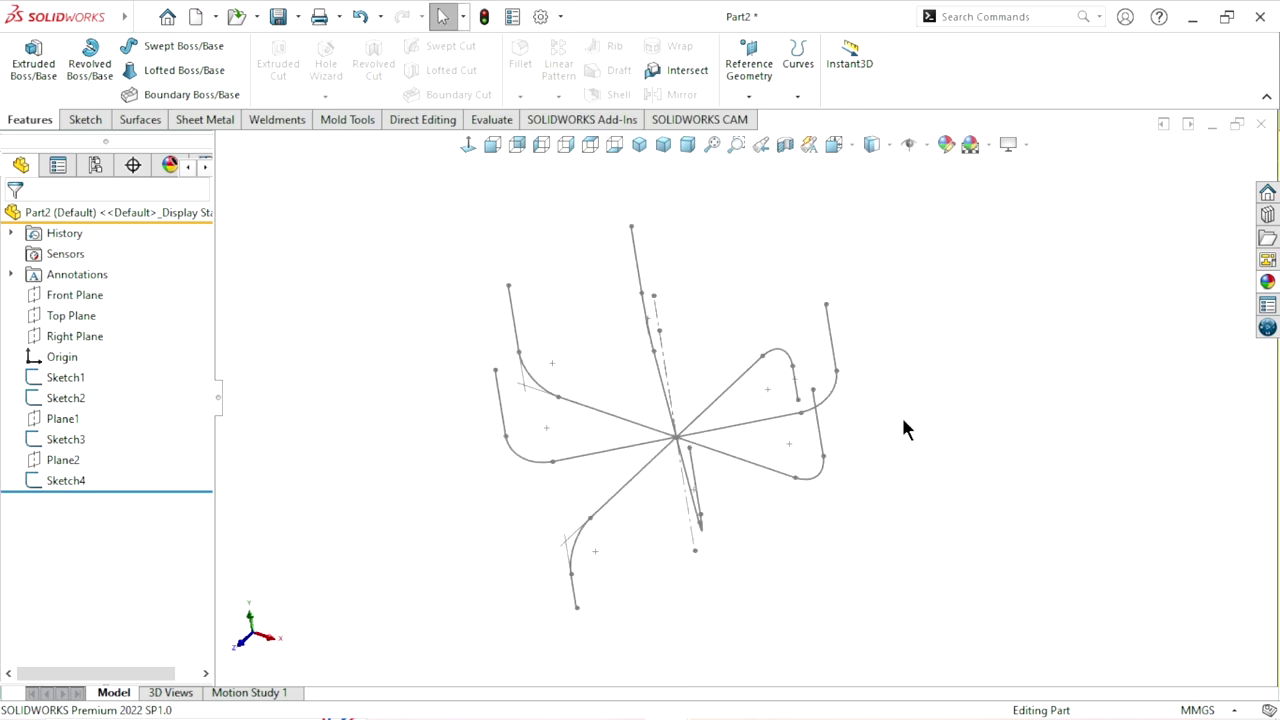
mouse_move(848, 454)
middle_mouse_down()
mouse_move(820, 366)
mouse_move(863, 471)
mouse_move(734, 477)
mouse_move(703, 431)
mouse_move(768, 393)
mouse_move(766, 457)
mouse_move(743, 480)
mouse_move(737, 360)
mouse_move(808, 508)
mouse_move(768, 446)
mouse_move(818, 448)
middle_mouse_up()
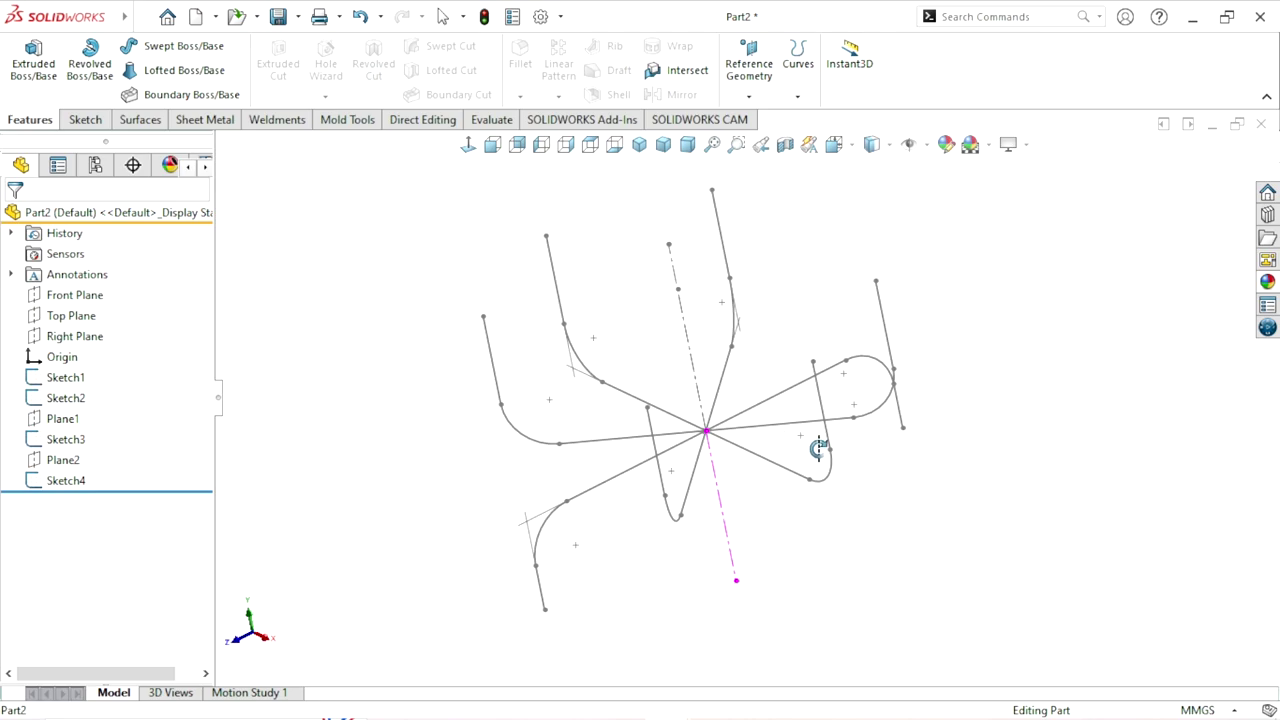
mouse_move(883, 557)
middle_mouse_down()
mouse_move(803, 486)
mouse_move(826, 486)
mouse_move(755, 400)
middle_mouse_up()
scroll(755, 400, "down", 3)
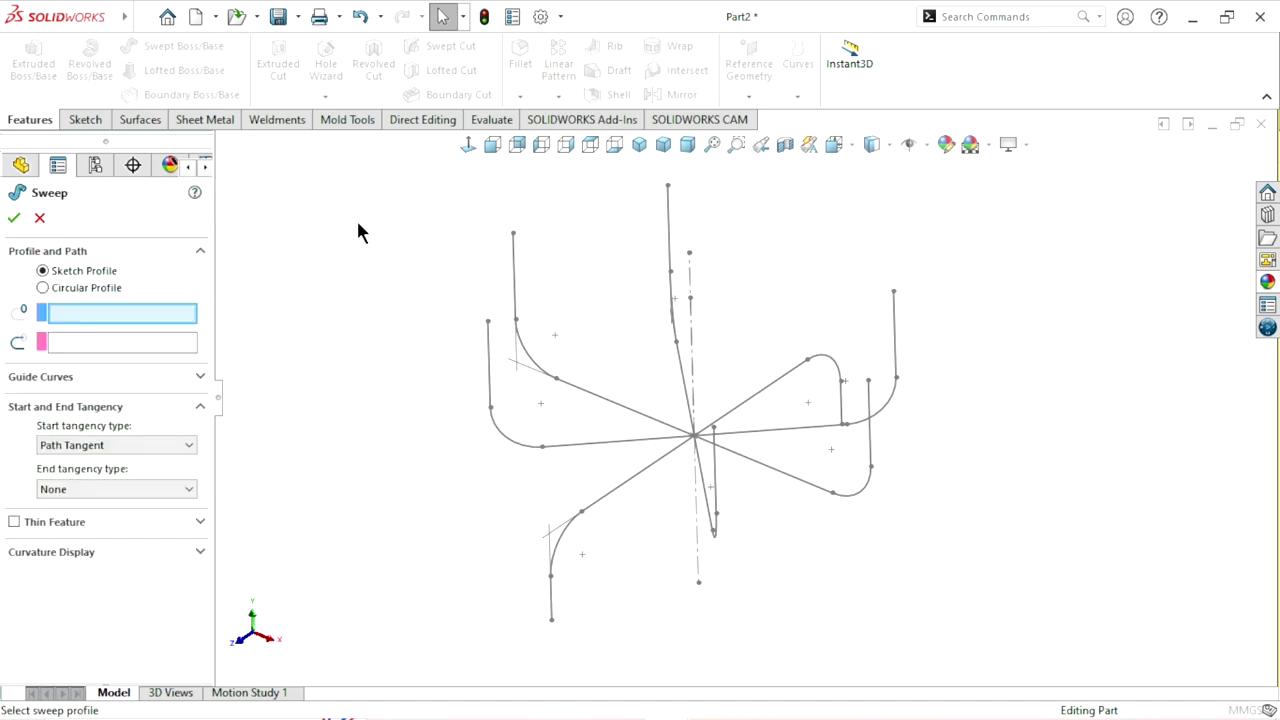
Sweep a 20 mm circular profile along Sketch2 to form the first U-shaped tube
left_click(56, 287)
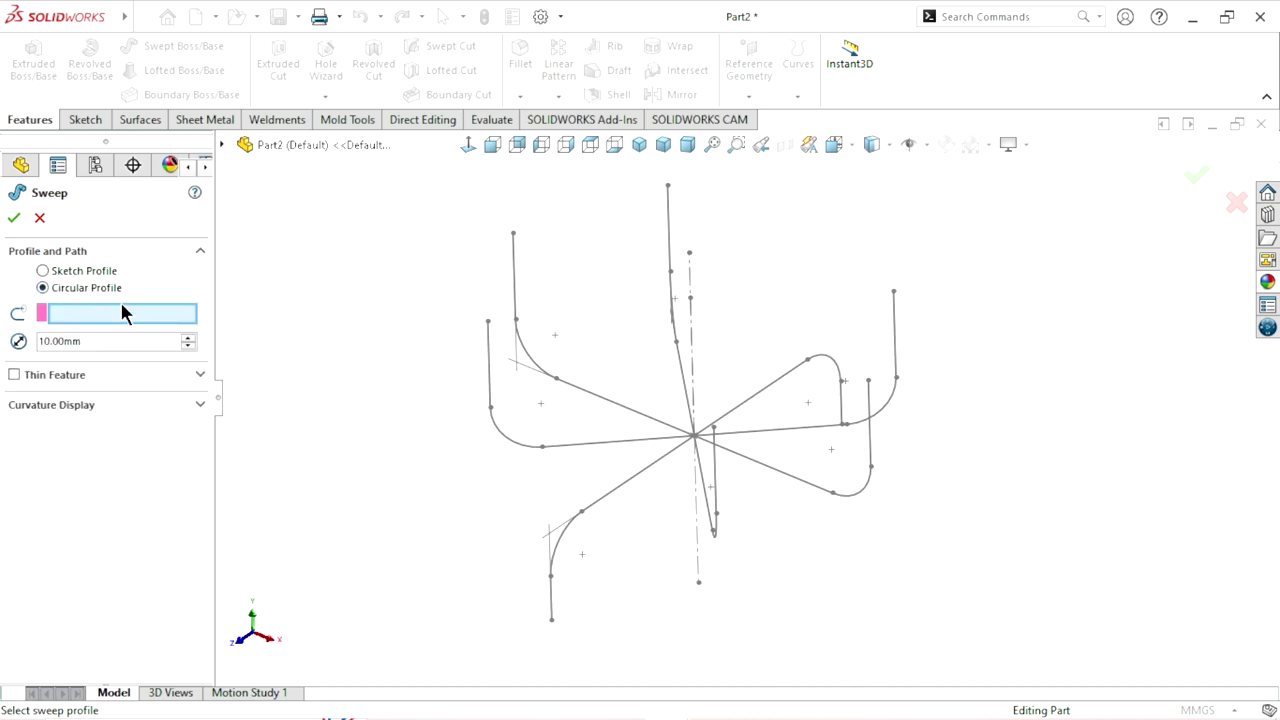
left_click_drag(122, 347, 3, 356)
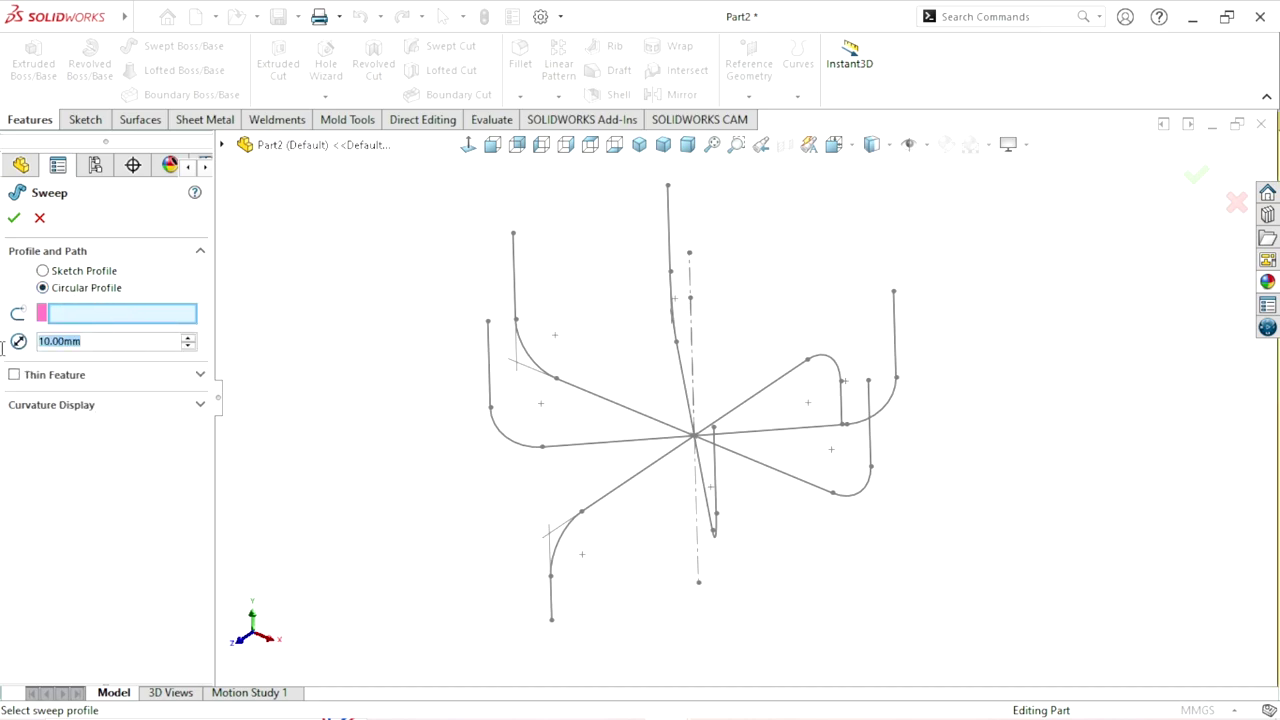
type("20")
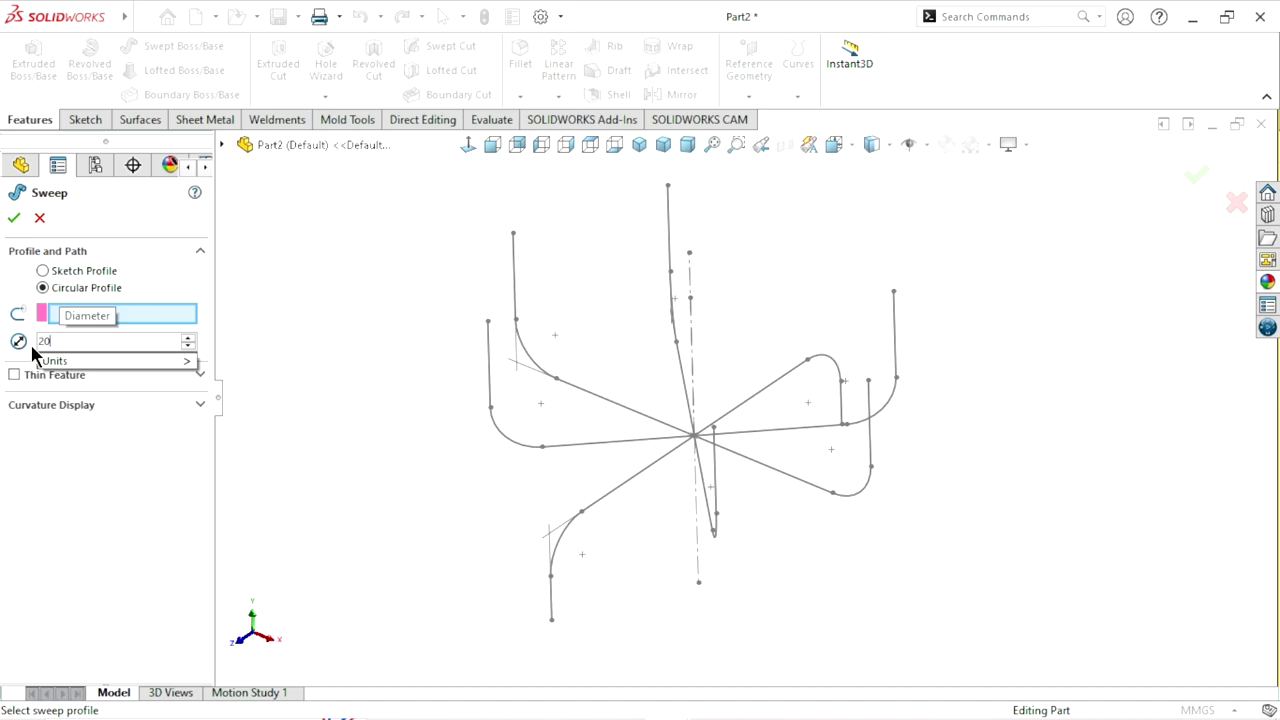
left_click(303, 367)
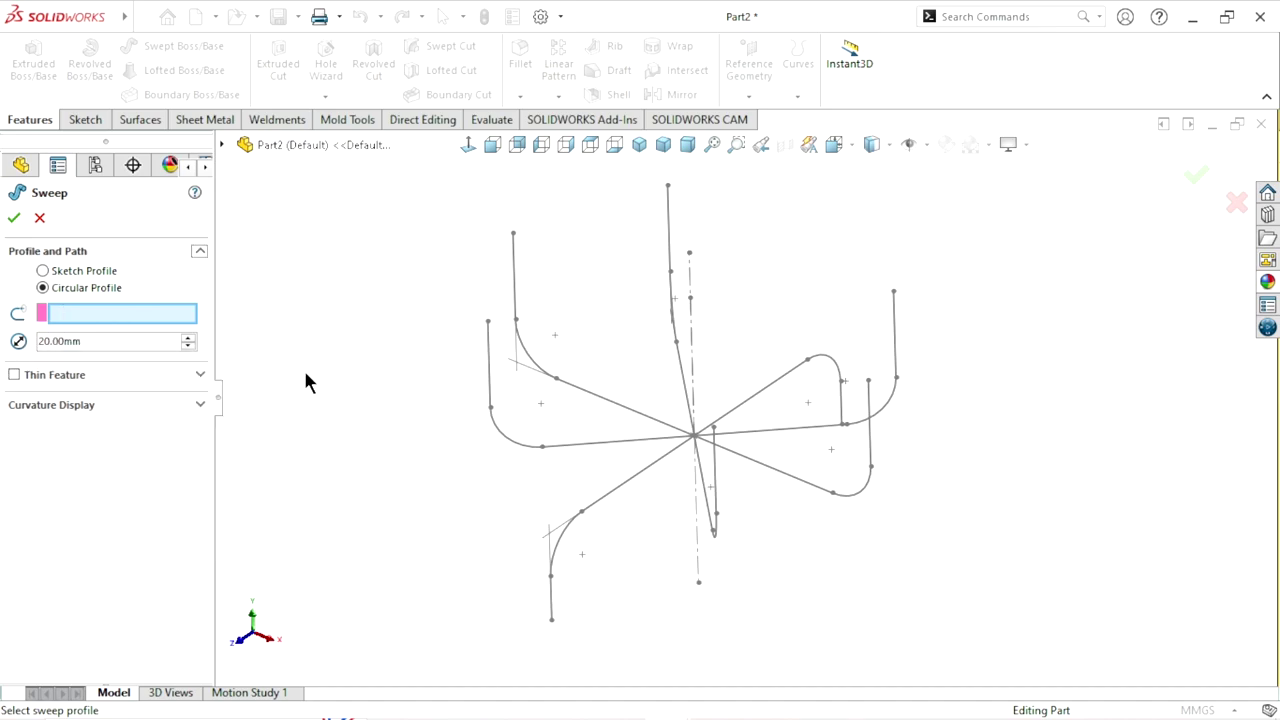
middle_click_drag(303, 367, 359, 353)
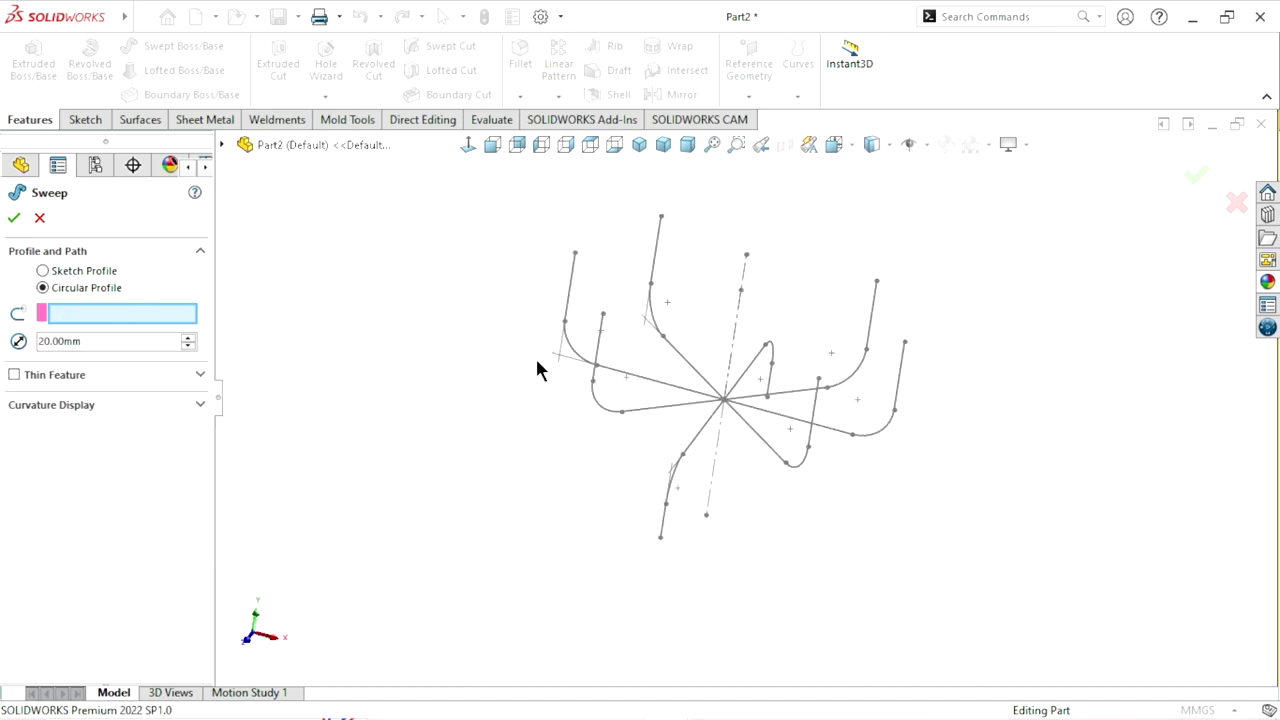
left_click(570, 285)
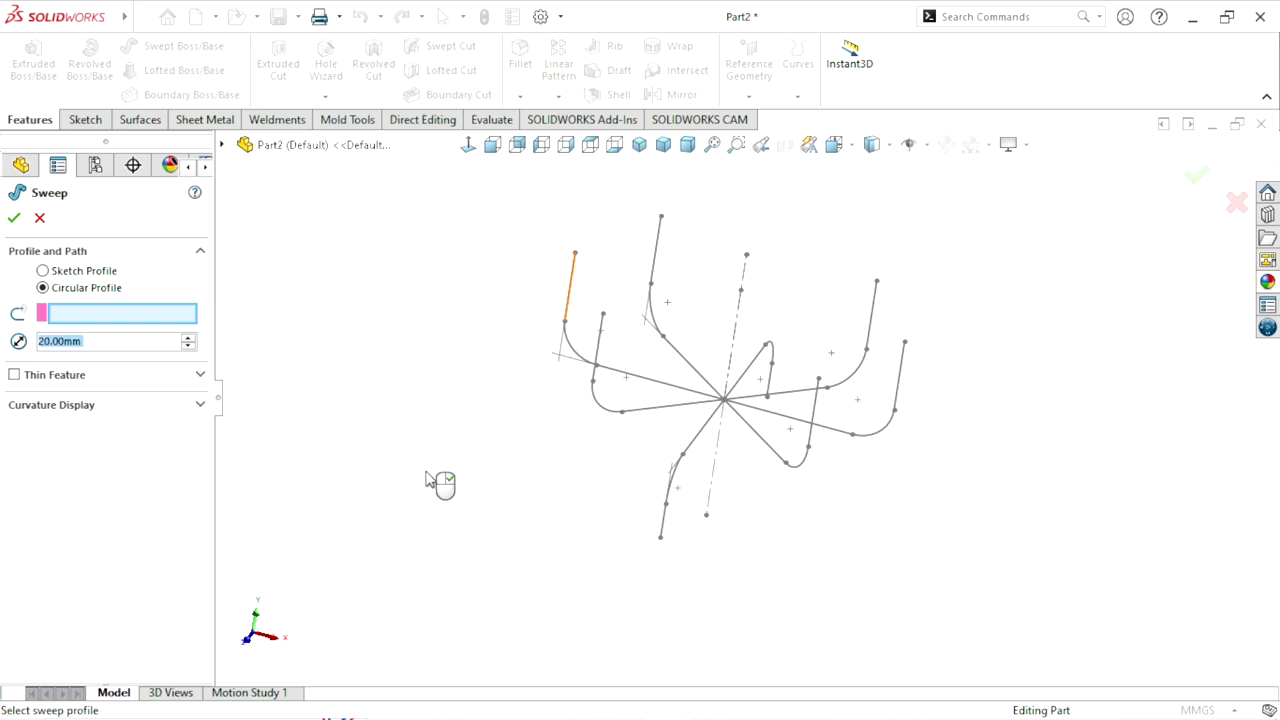
left_click(14, 218)
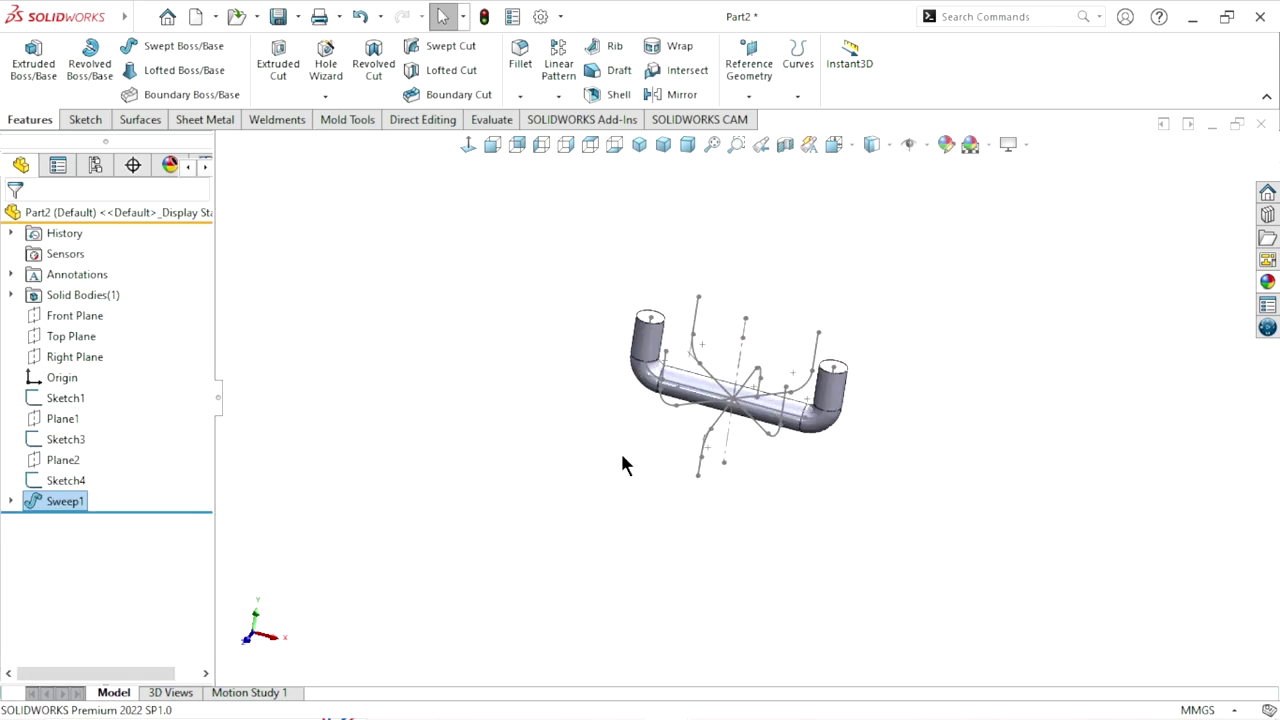
middle_click_drag(872, 560, 733, 388)
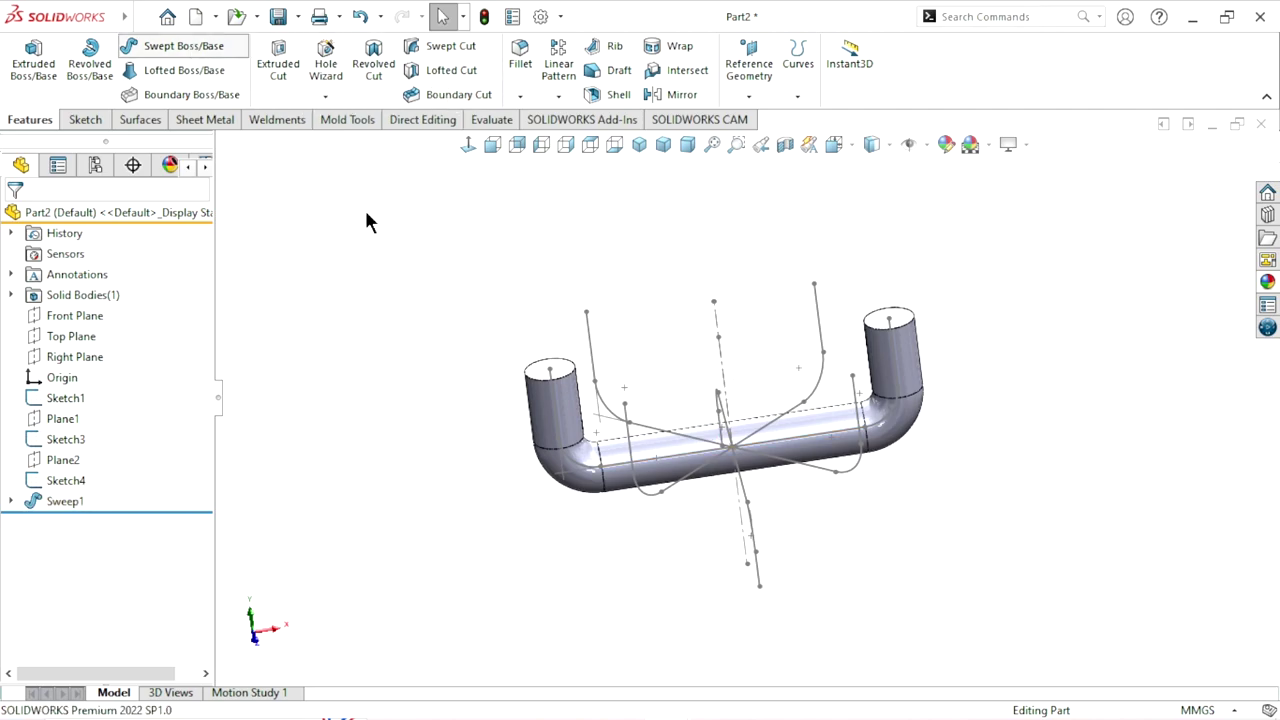
Sweep a 20 mm circular-profile tube along Sketch3
key("Return")
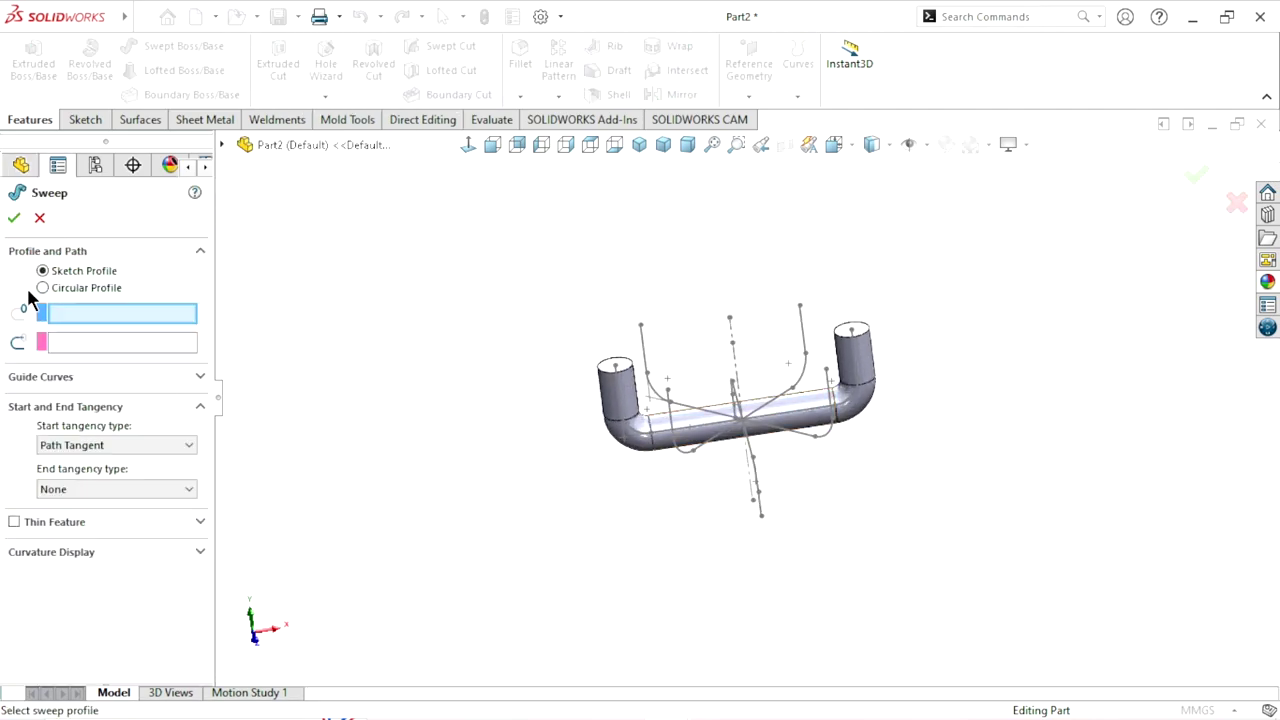
left_click(43, 288)
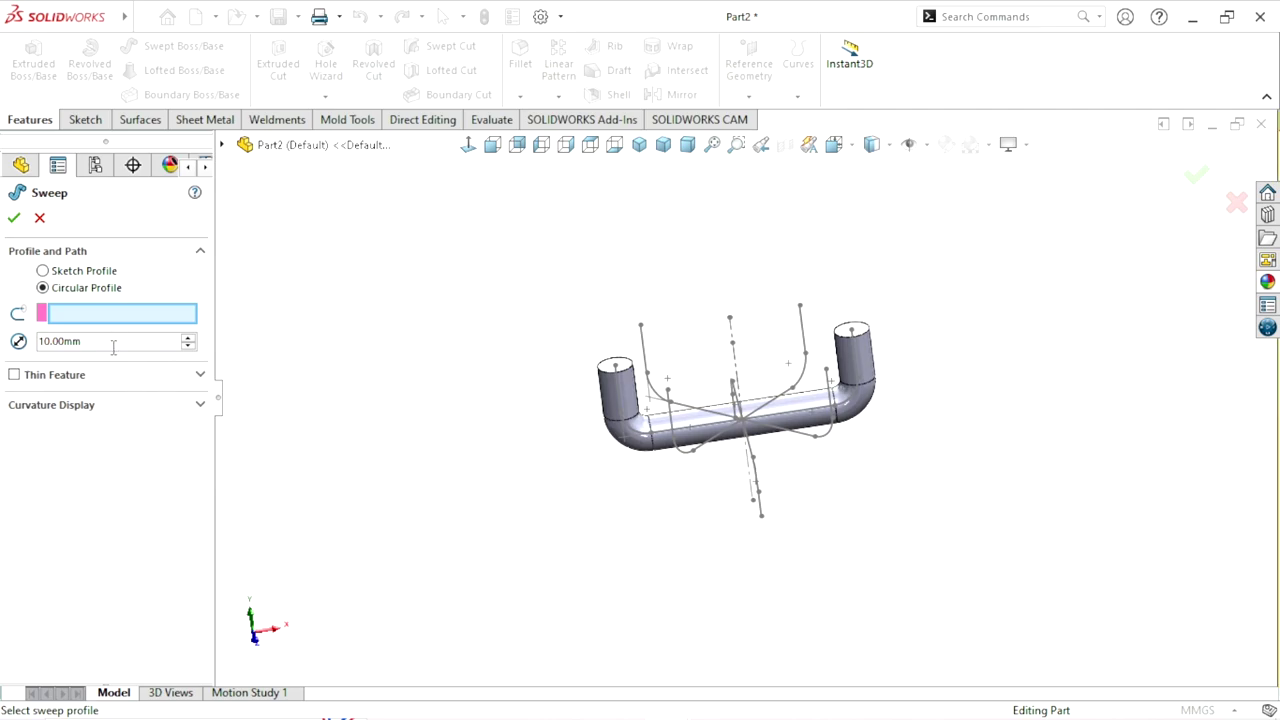
left_click_drag(119, 340, 2, 354)
type("0")
key("Return")
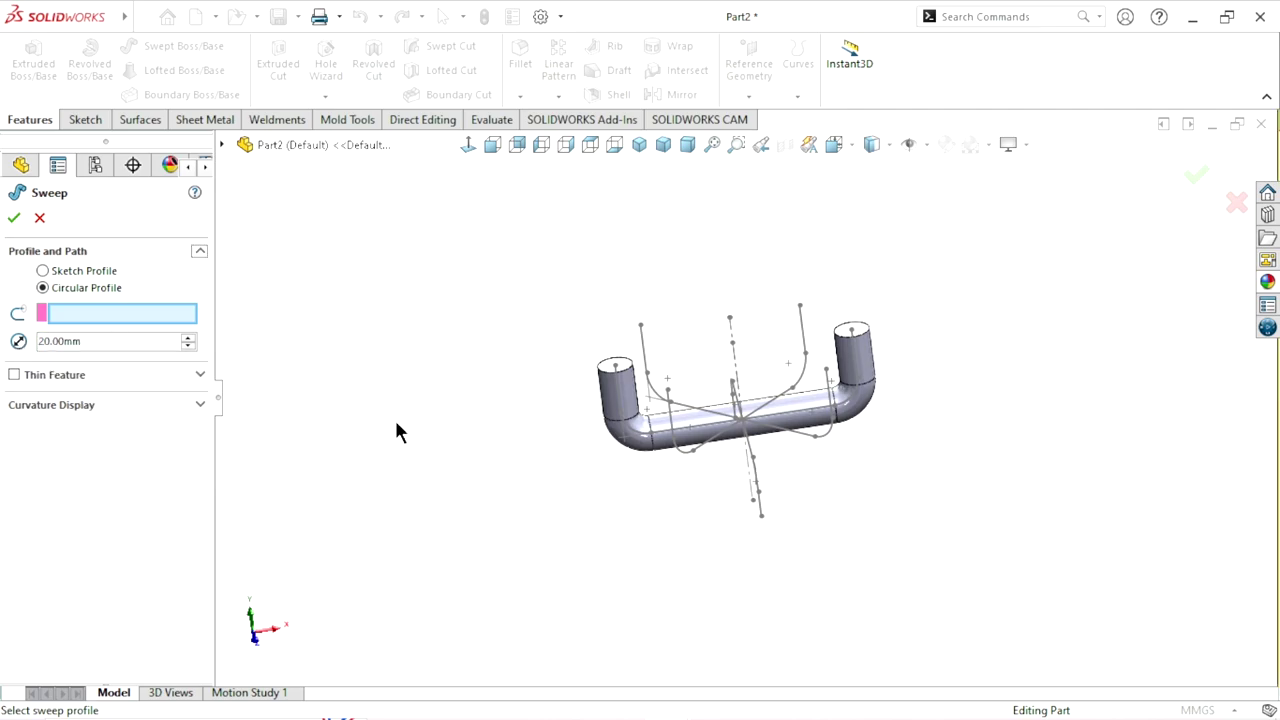
left_click(643, 334)
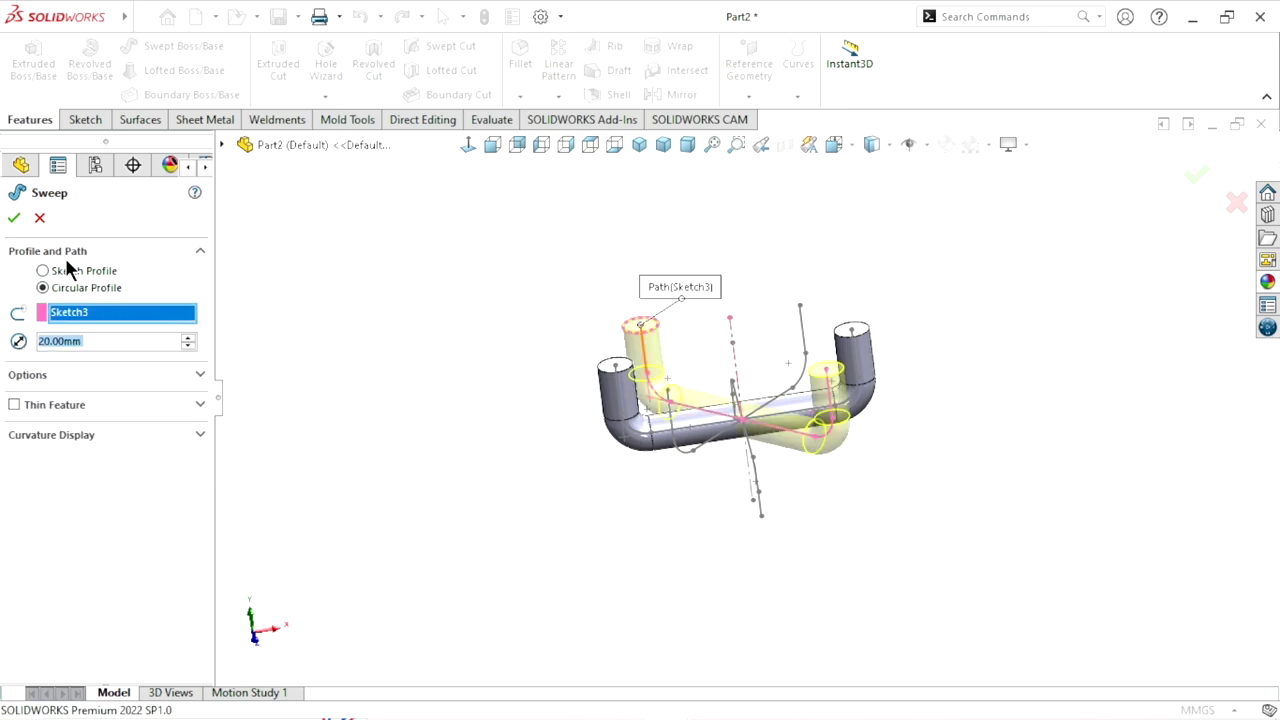
key("Return")
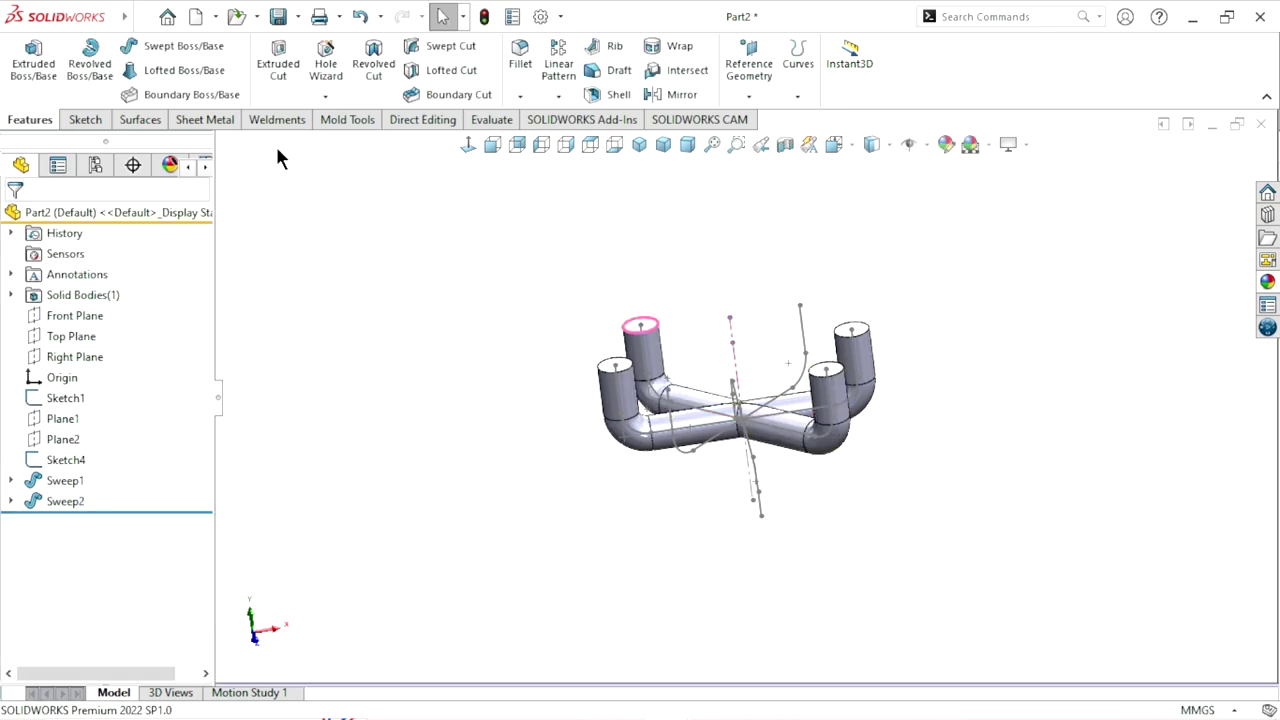
Sweep a 20 mm circular-profile tube along Sketch4
mouse_move(275, 143)
middle_mouse_down()
mouse_move(530, 390)
mouse_move(698, 392)
middle_mouse_up()
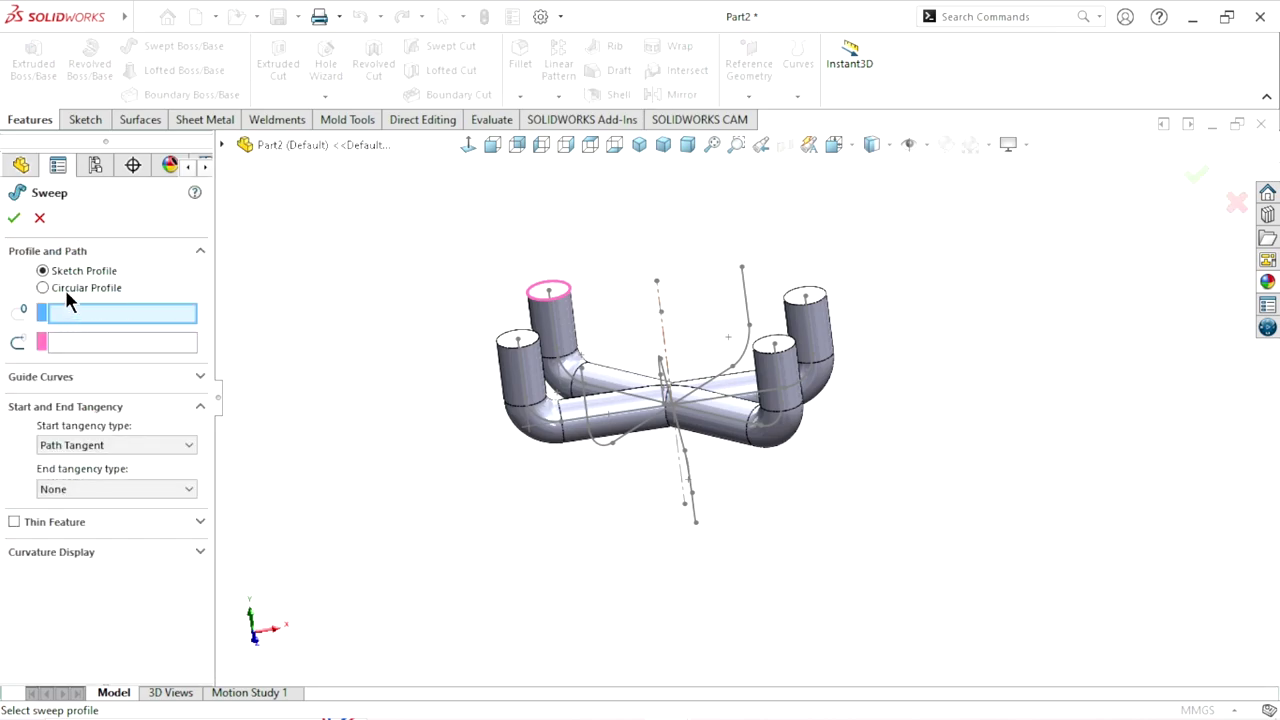
left_click(65, 289)
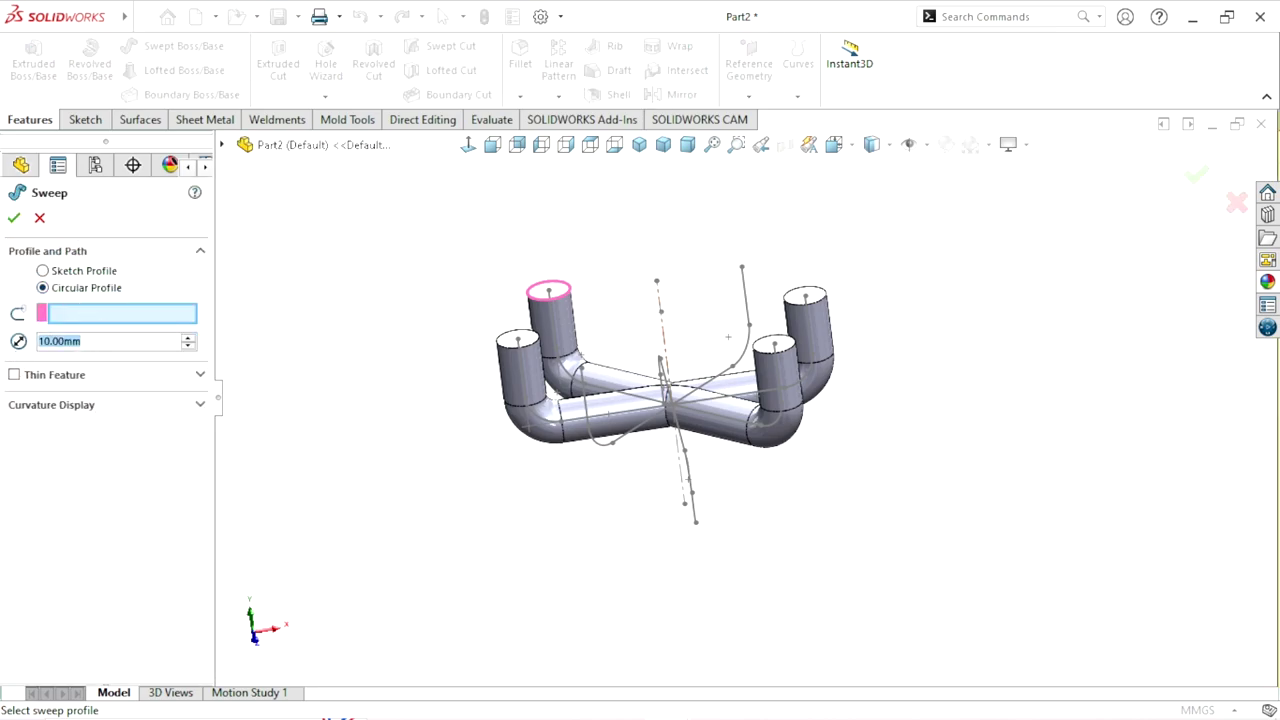
type("20")
key("Return")
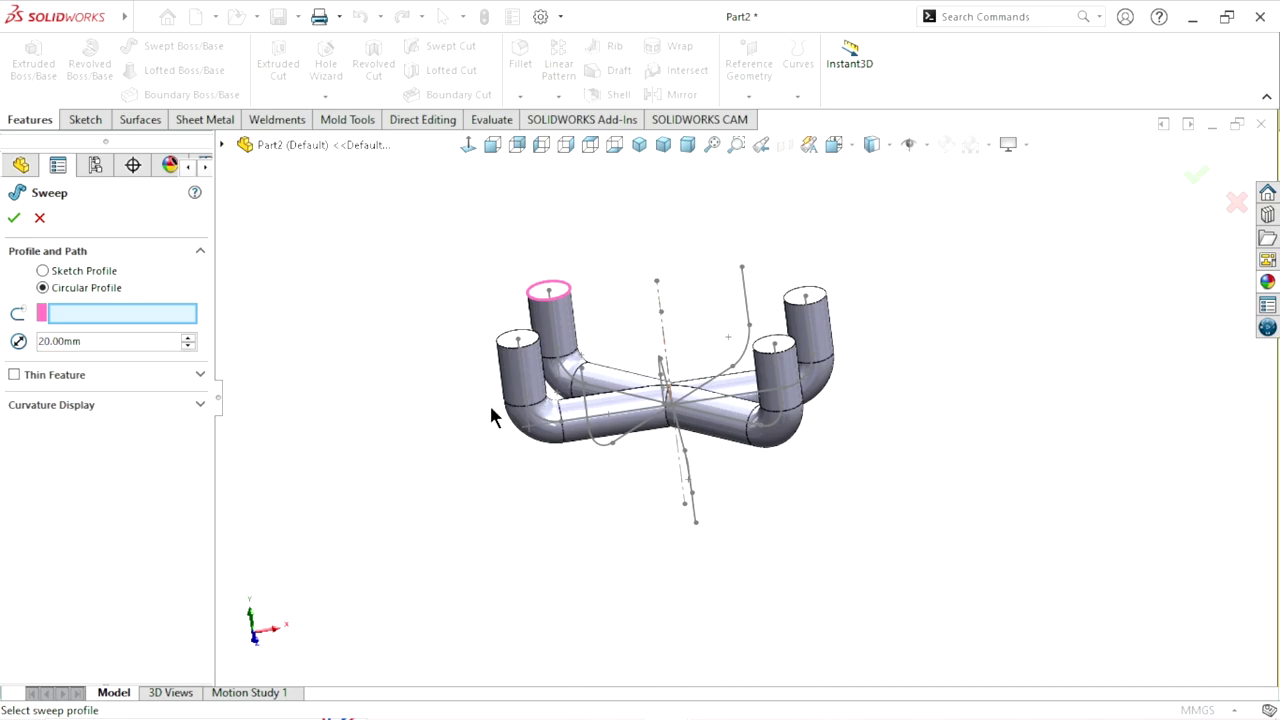
middle_click_drag(491, 414, 670, 288)
left_click(661, 285)
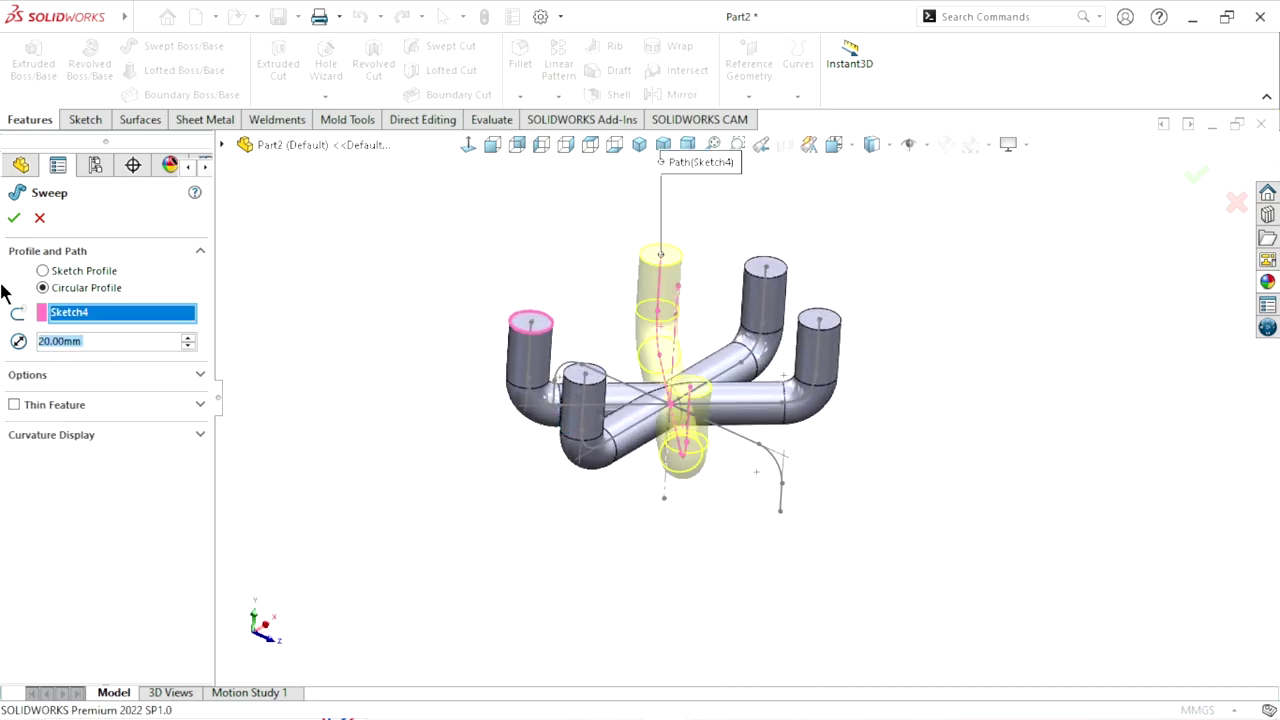
key("Return")
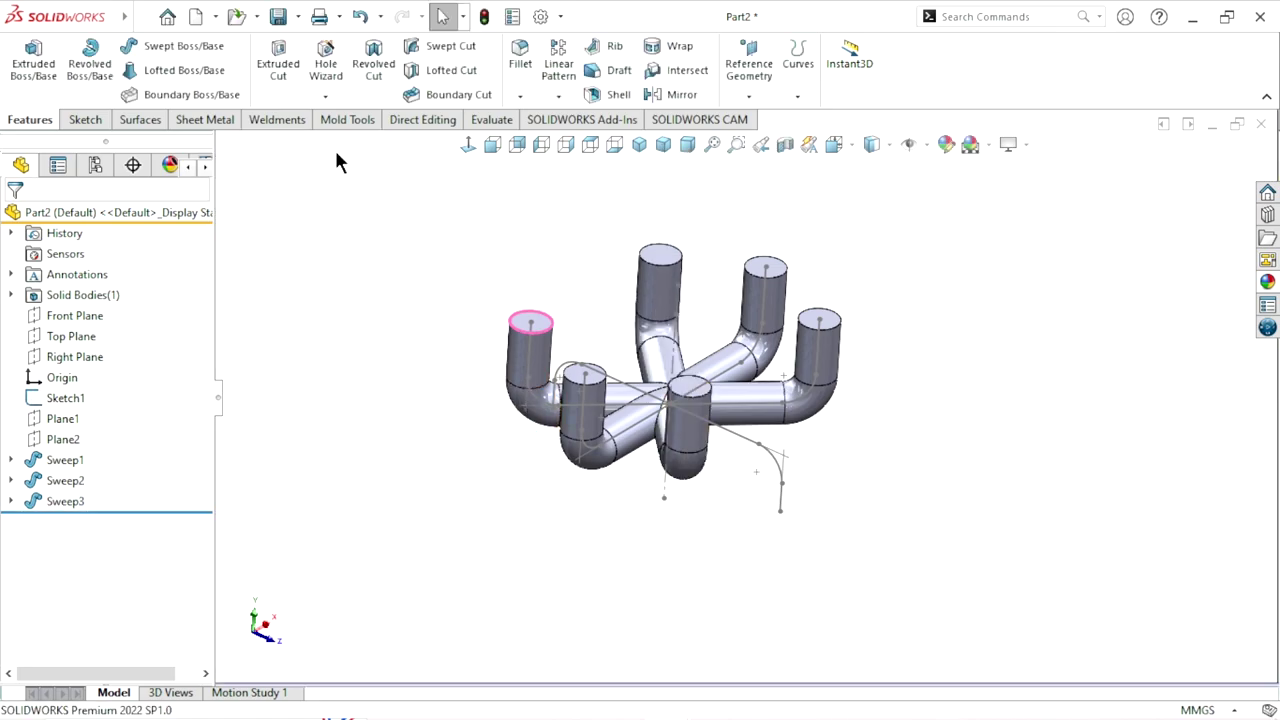
Sweep a 20 mm circular-profile tube along Sketch1
key("Return")
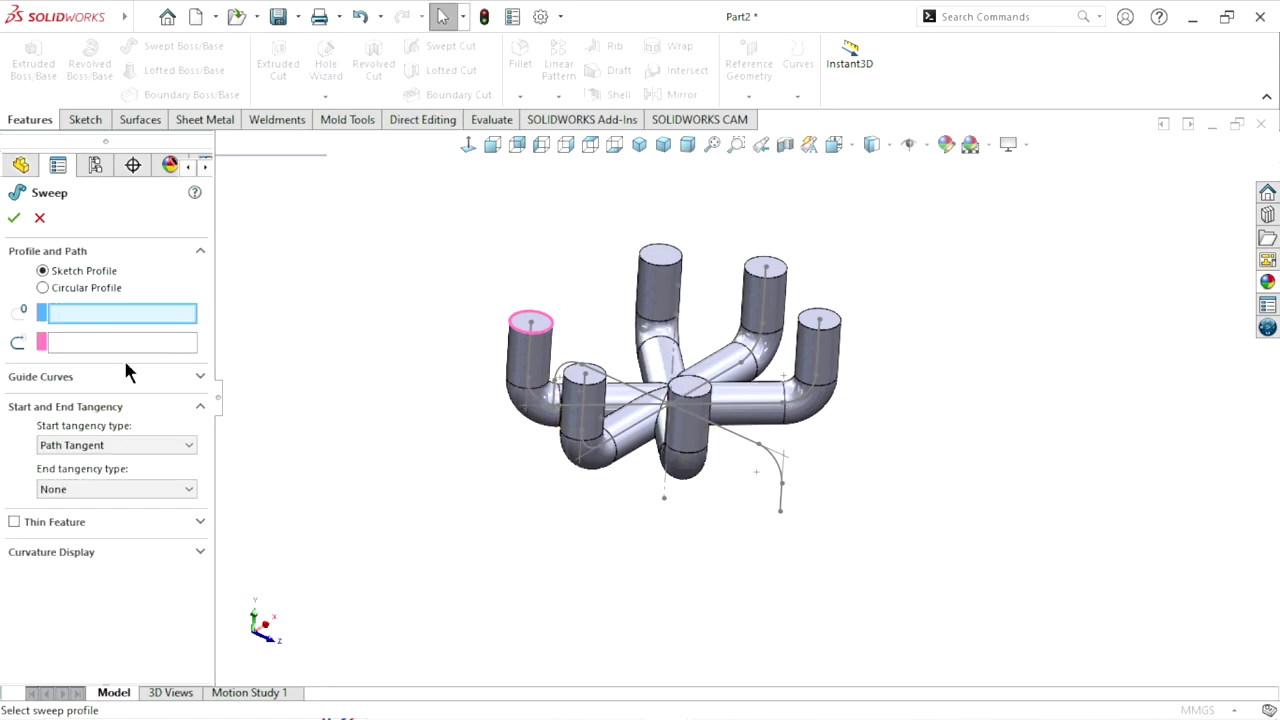
left_click(82, 290)
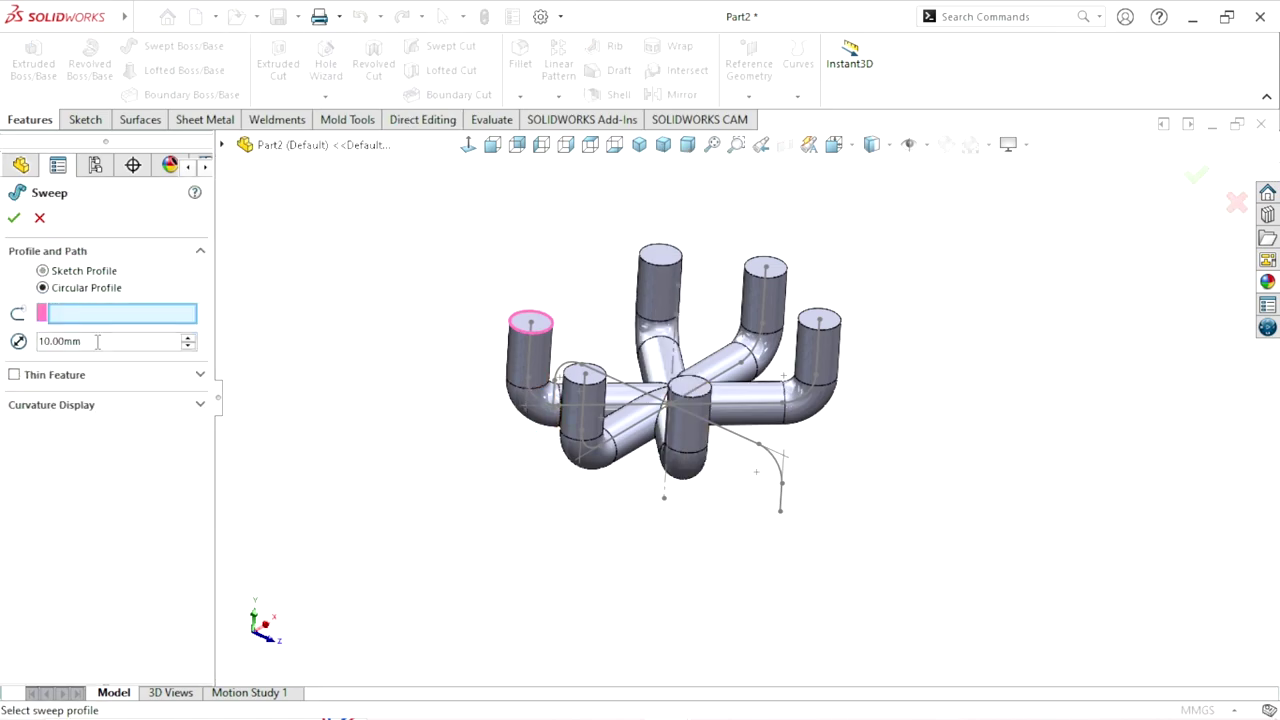
type("20")
key("Return")
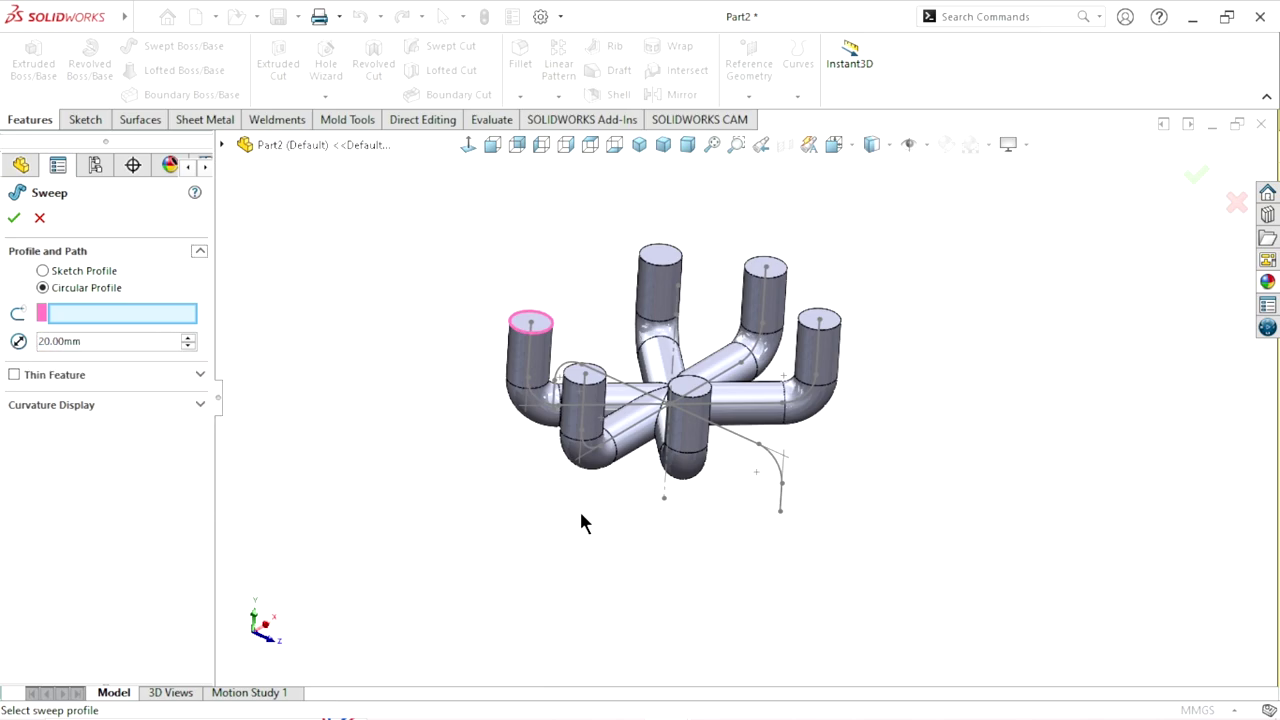
left_click(781, 470)
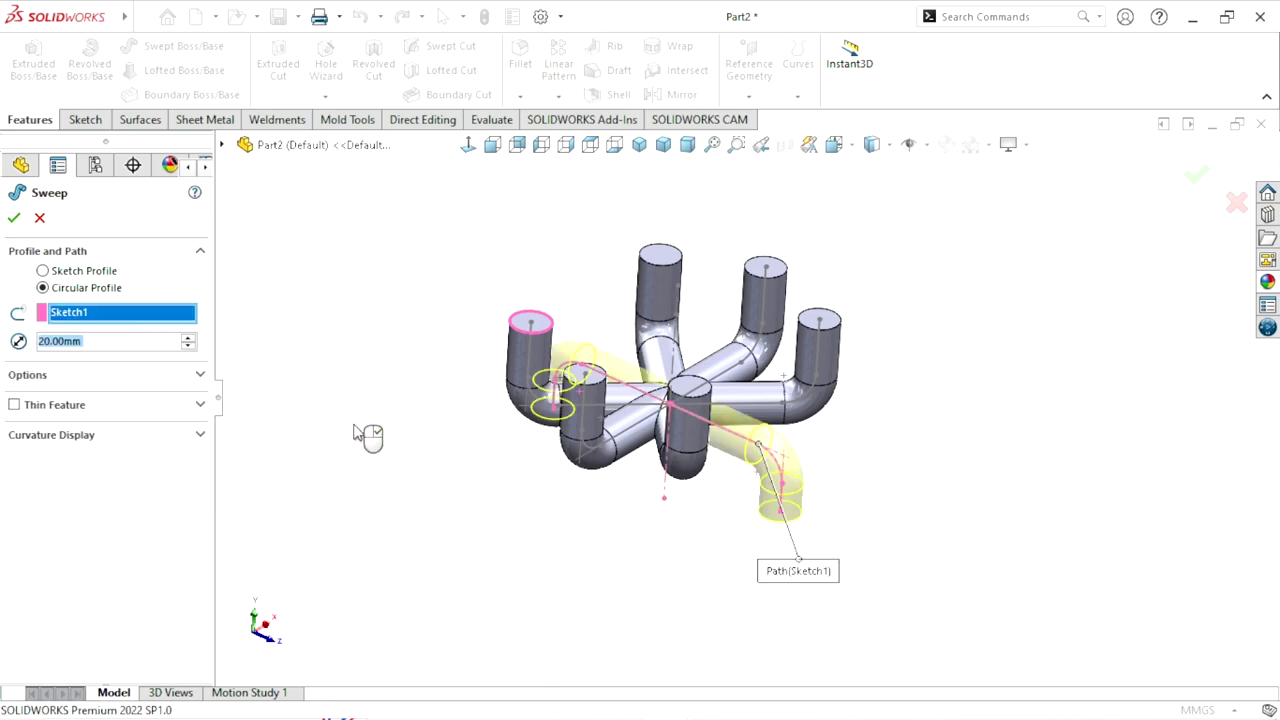
key("Return")
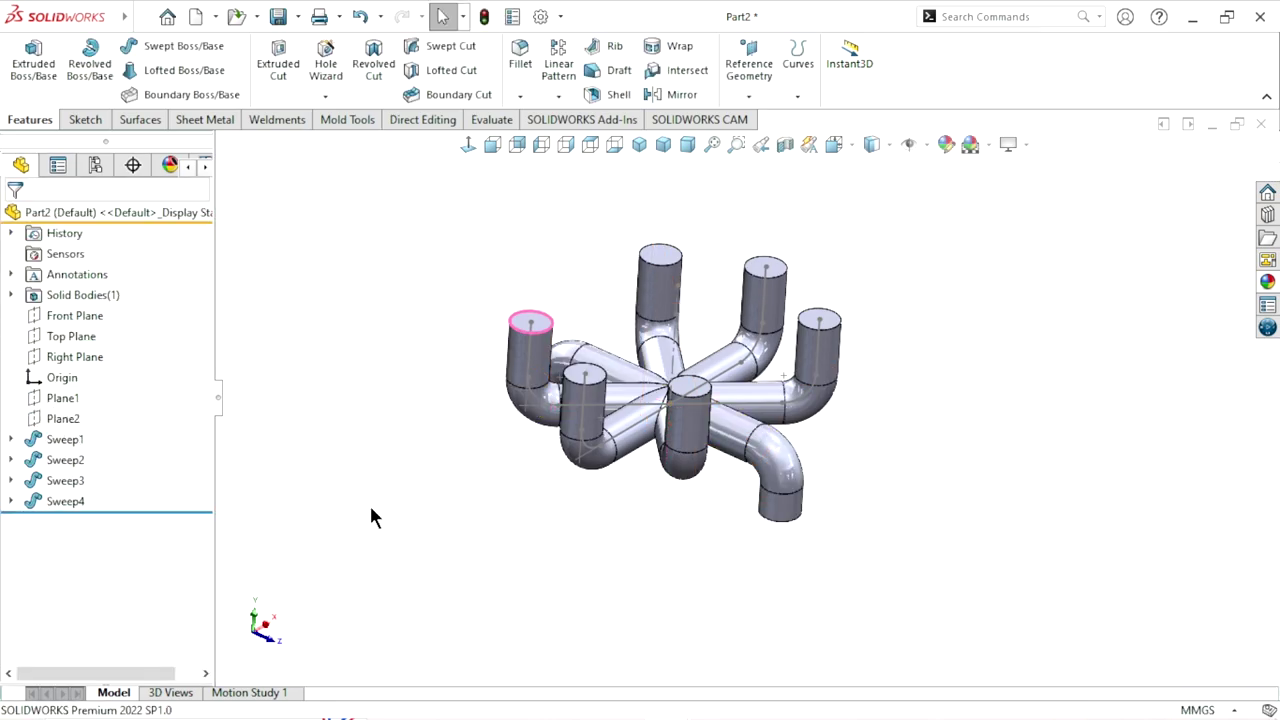
Hide the leftover sketch lines inside the pipe branches
left_click(766, 316)
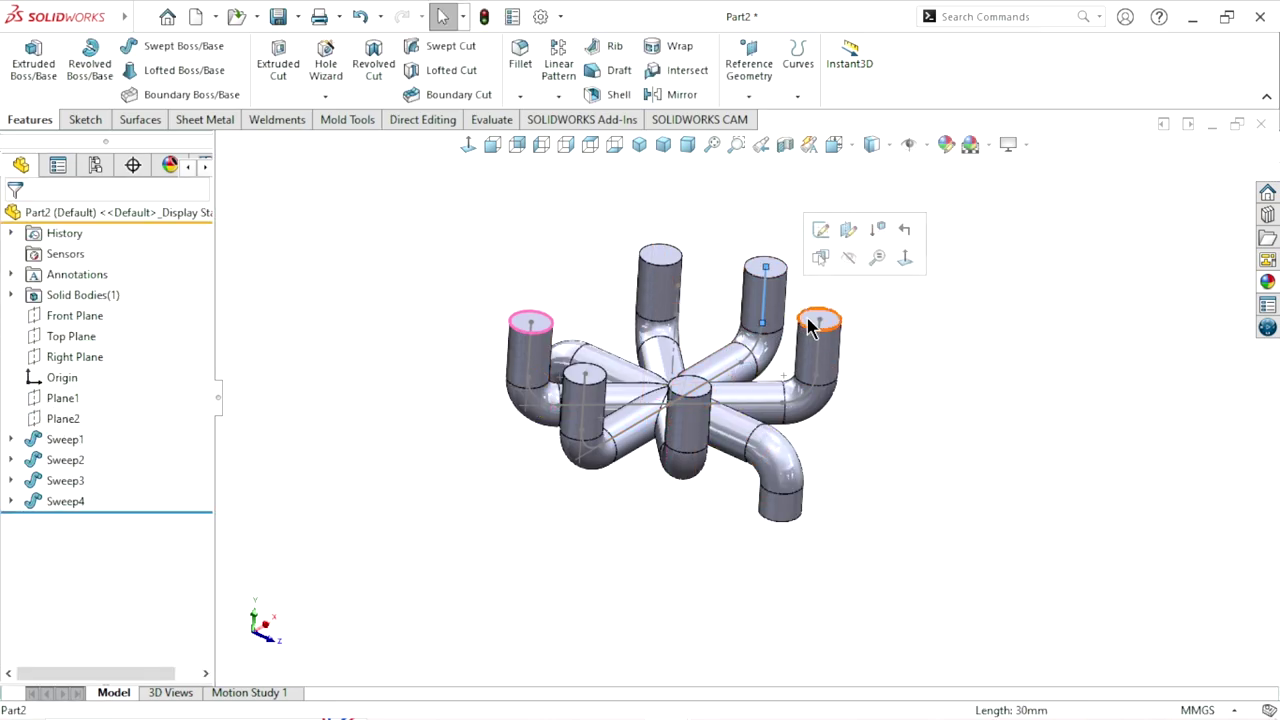
left_click(840, 272)
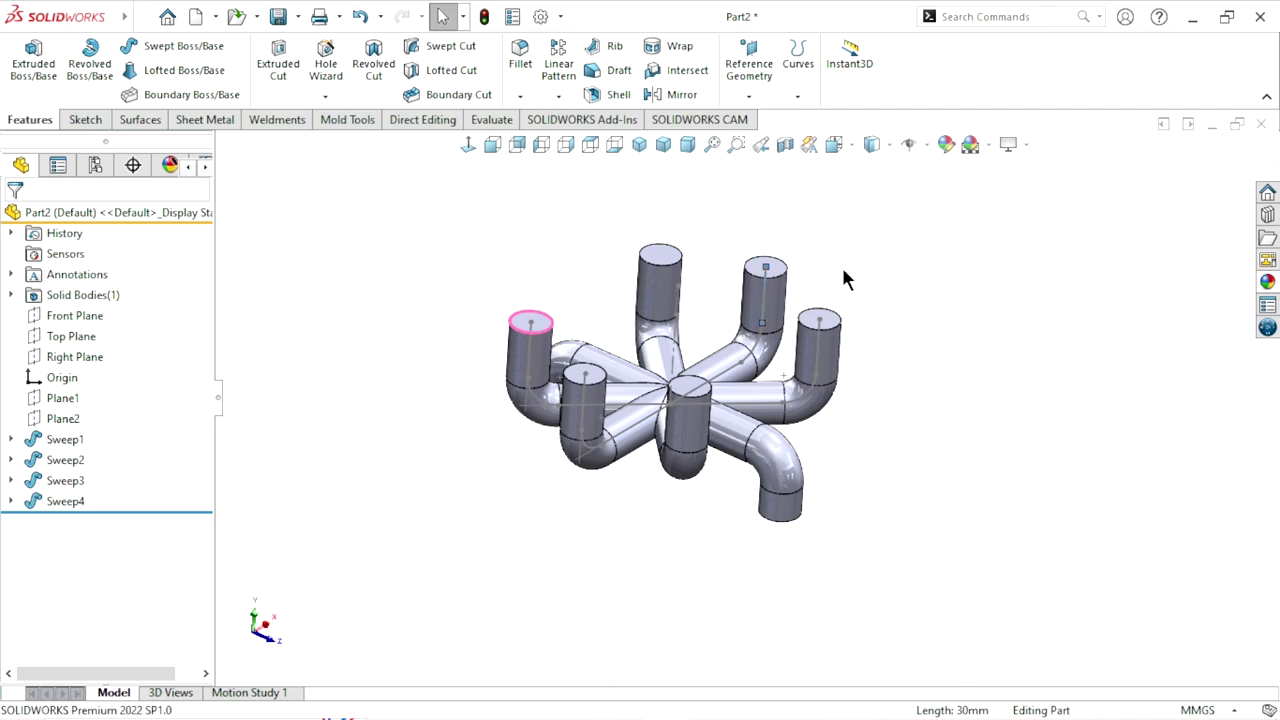
left_click(820, 360)
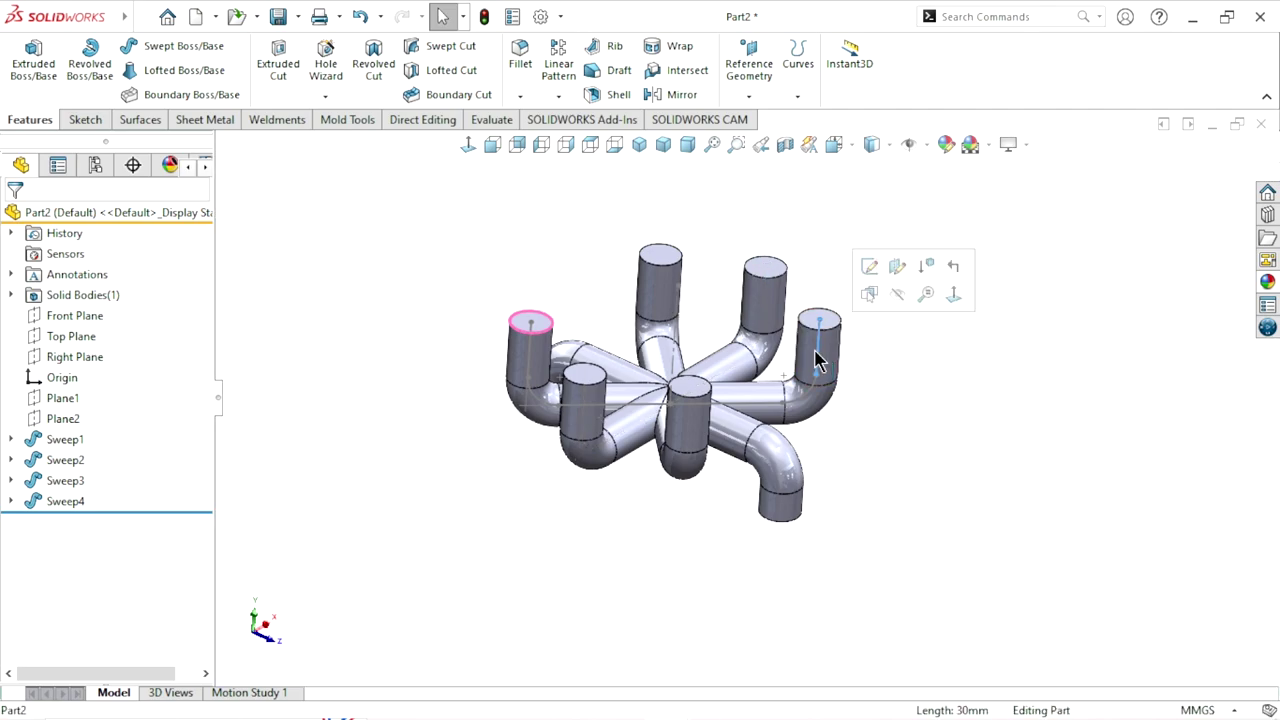
left_click(893, 294)
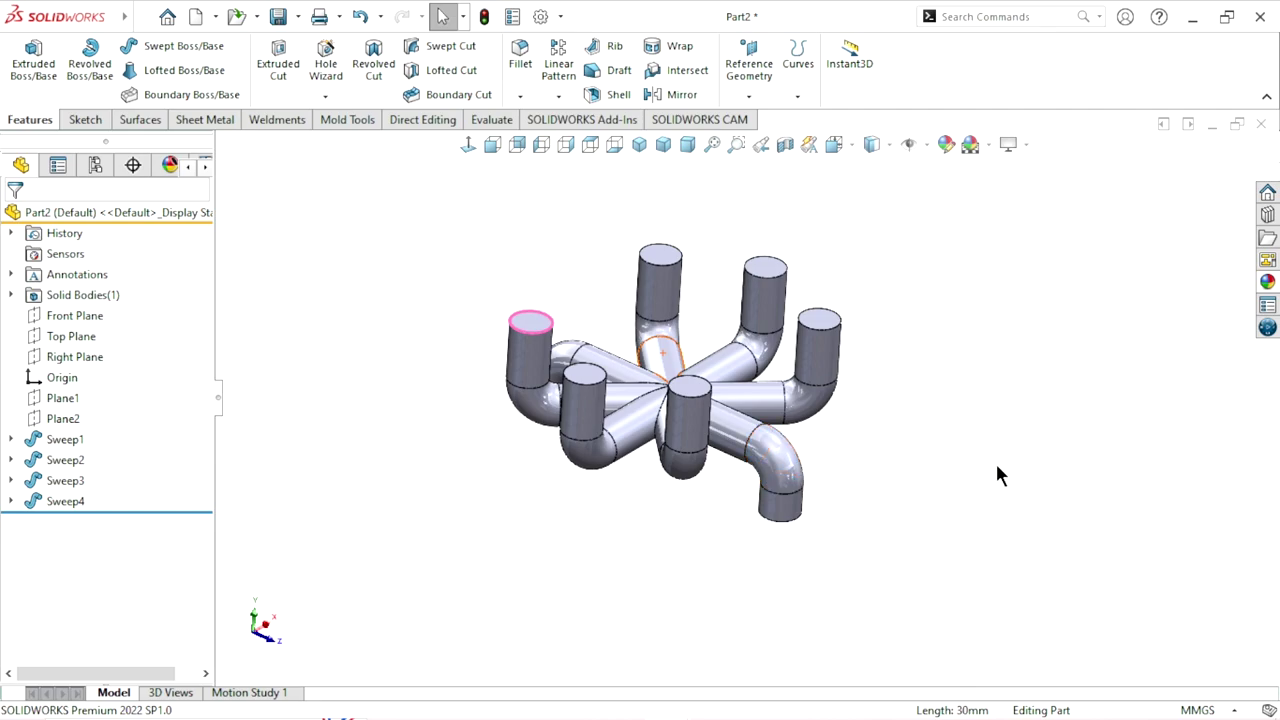
Inspect the solid manifold from several angles, then start a Shell feature
middle_click_drag(997, 475, 797, 569)
scroll(724, 400, "down", 3)
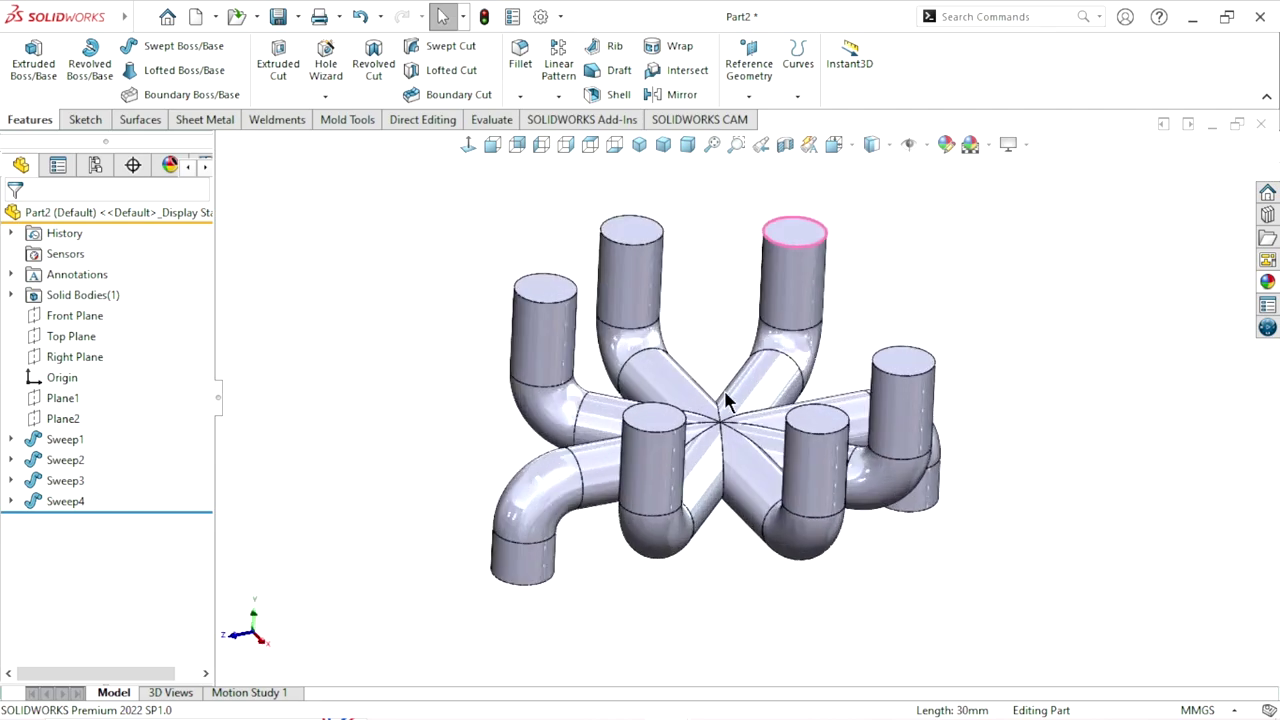
mouse_move(1147, 473)
middle_mouse_down()
mouse_move(922, 410)
mouse_move(923, 428)
middle_mouse_up()
scroll(724, 400, "down", 2)
middle_click_drag(930, 496, 986, 492)
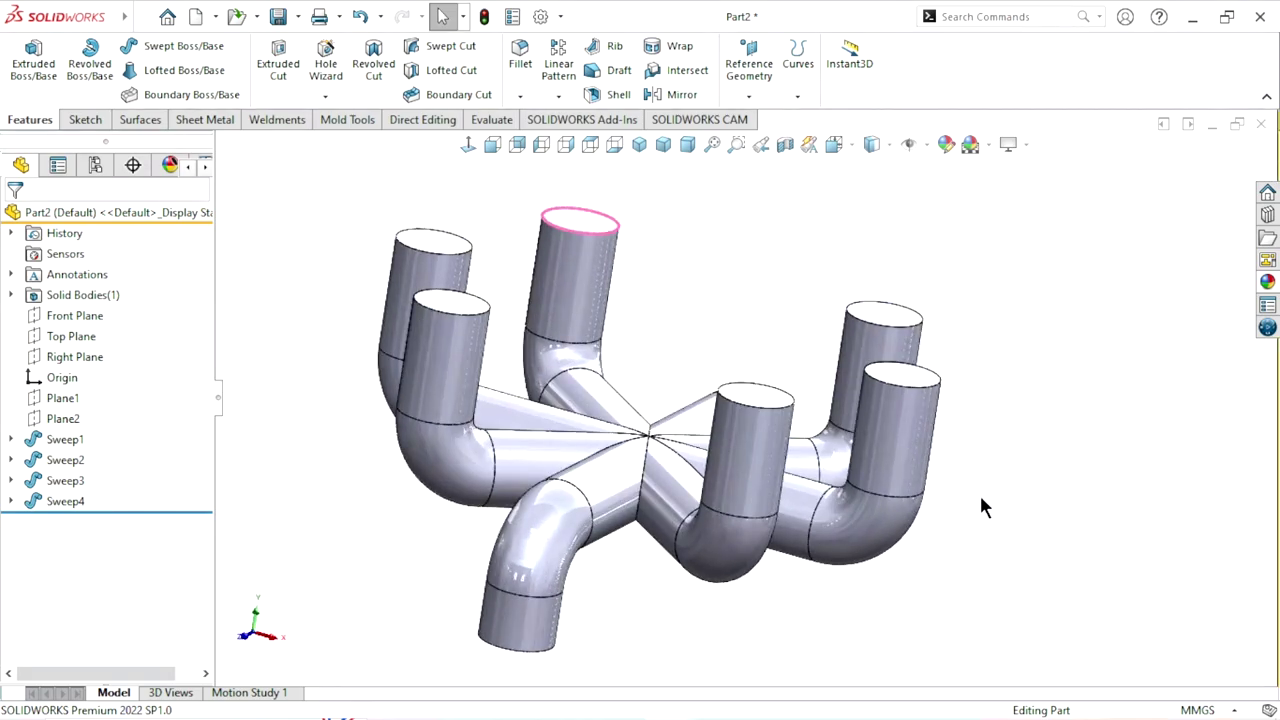
scroll(970, 490, "up", 3)
scroll(920, 455, "down", 2)
mouse_move(920, 455)
middle_mouse_down()
mouse_move(886, 309)
mouse_move(894, 543)
middle_mouse_up()
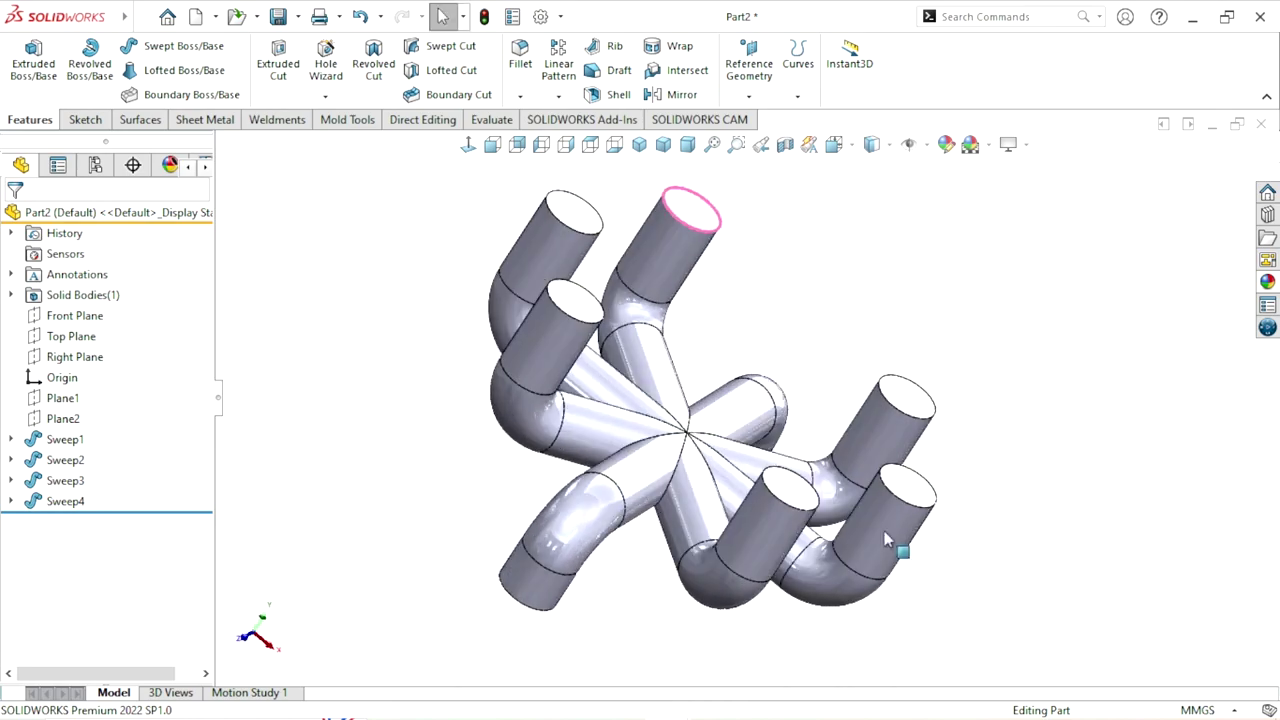
scroll(894, 543, "up", 3)
scroll(1019, 508, "down", 4)
middle_click_drag(1019, 508, 966, 457)
scroll(966, 457, "up", 3)
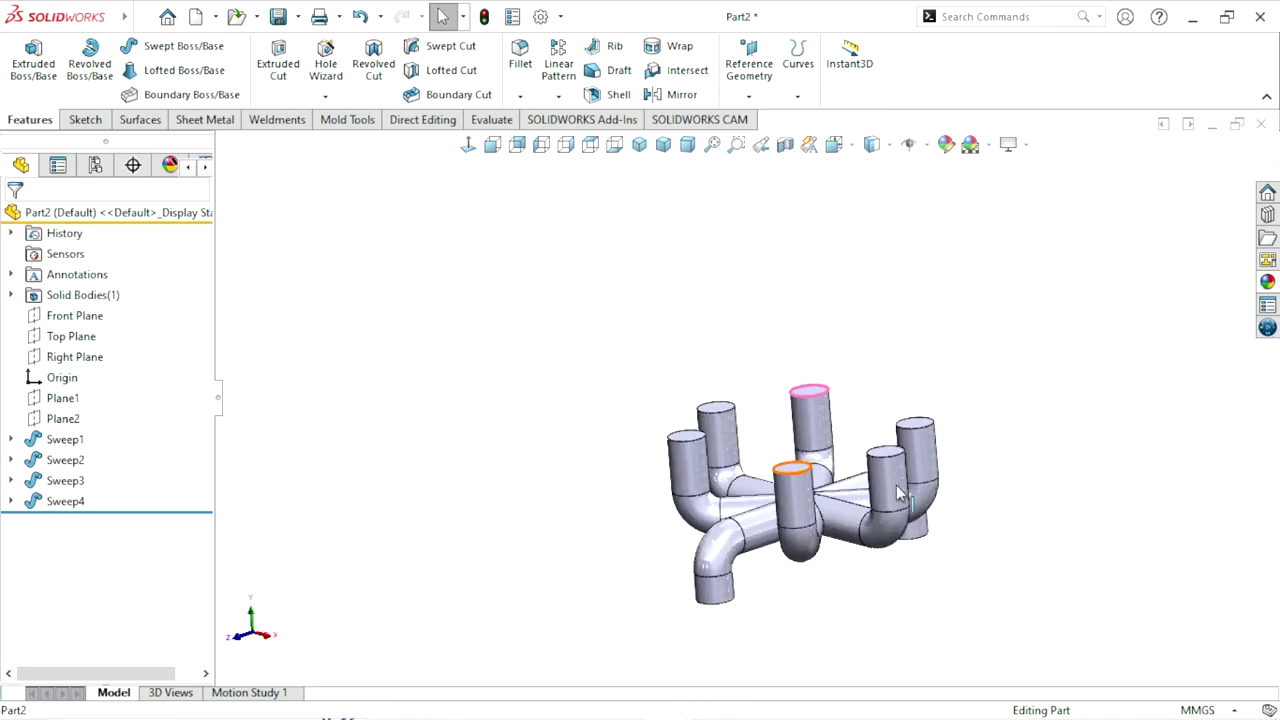
scroll(963, 523, "down", 3)
scroll(766, 540, "up", 3)
scroll(766, 540, "down", 2)
mouse_move(766, 520)
middle_mouse_down()
mouse_move(923, 409)
mouse_move(679, 592)
mouse_move(540, 330)
middle_mouse_up()
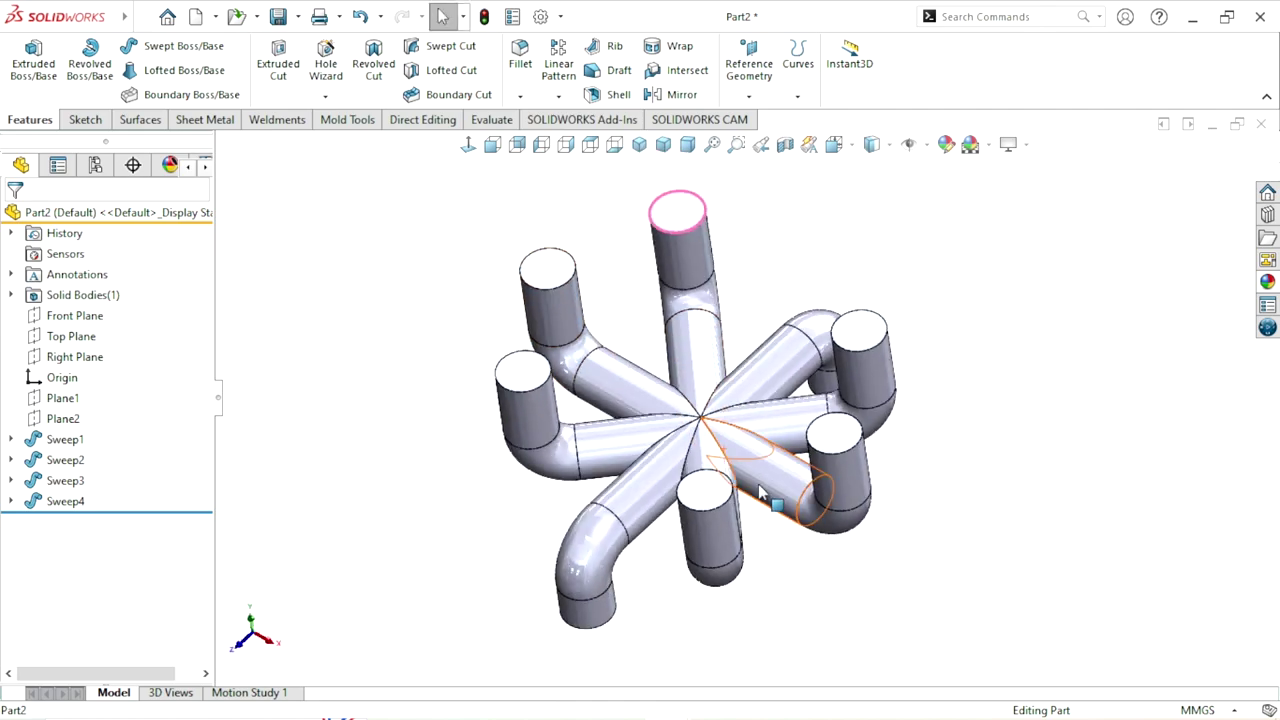
mouse_move(766, 500)
middle_mouse_down()
mouse_move(943, 503)
mouse_move(928, 531)
middle_mouse_up()
scroll(705, 420, "up", 3)
scroll(705, 420, "down", 2)
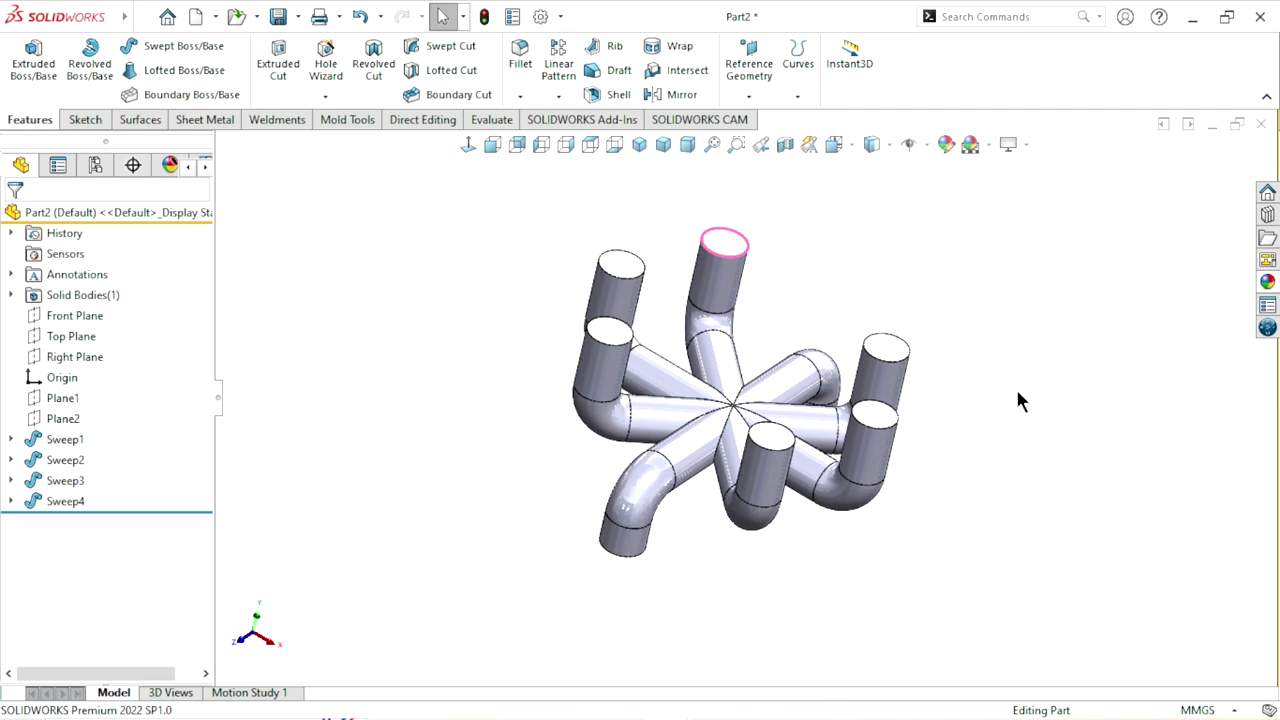
left_click(617, 95)
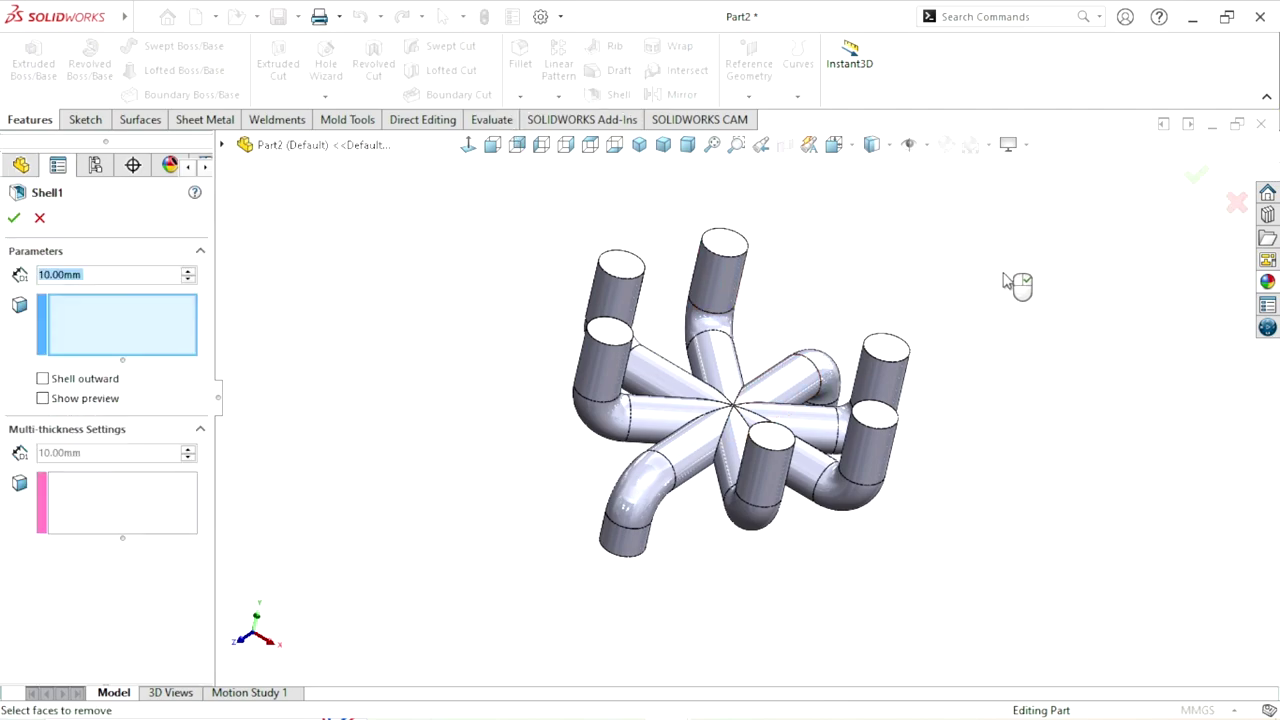
Set the shell wall thickness to 1.5 mm
mouse_move(938, 450)
middle_mouse_down()
mouse_move(960, 414)
mouse_move(971, 491)
middle_mouse_up()
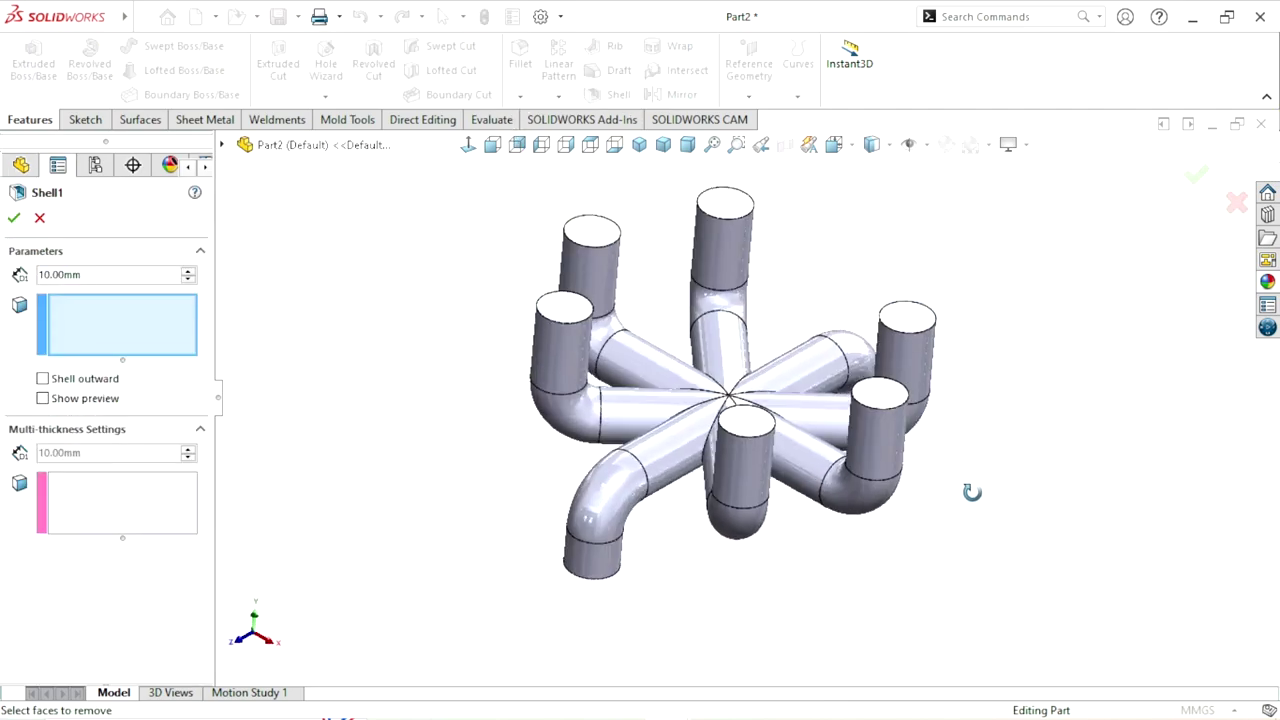
scroll(783, 422, "down", 1)
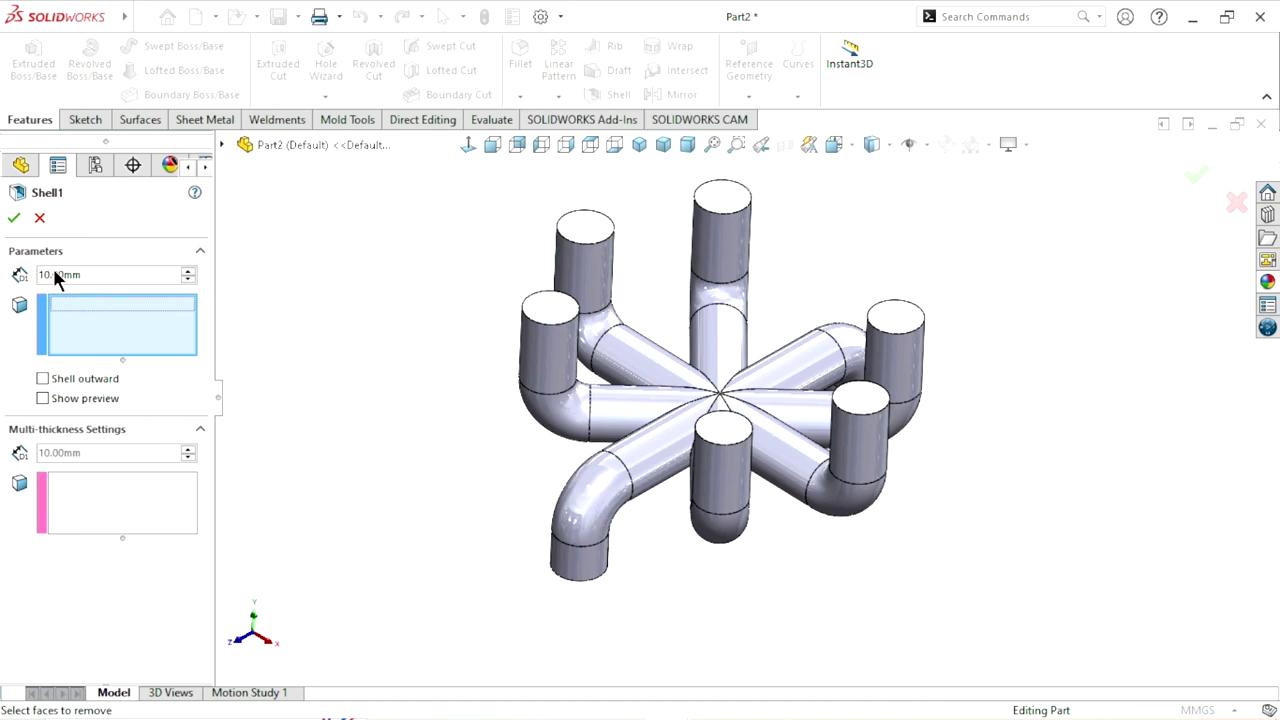
left_click_drag(110, 276, 3, 280)
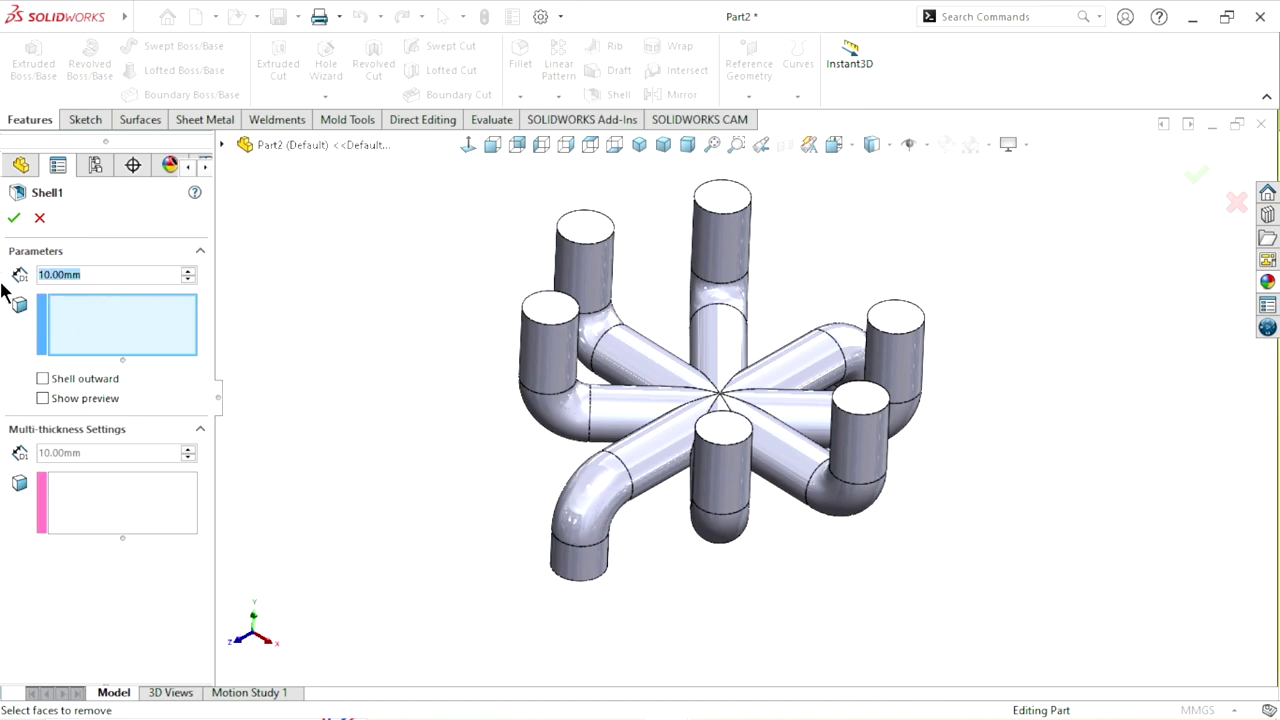
type("1.5")
key("Return")
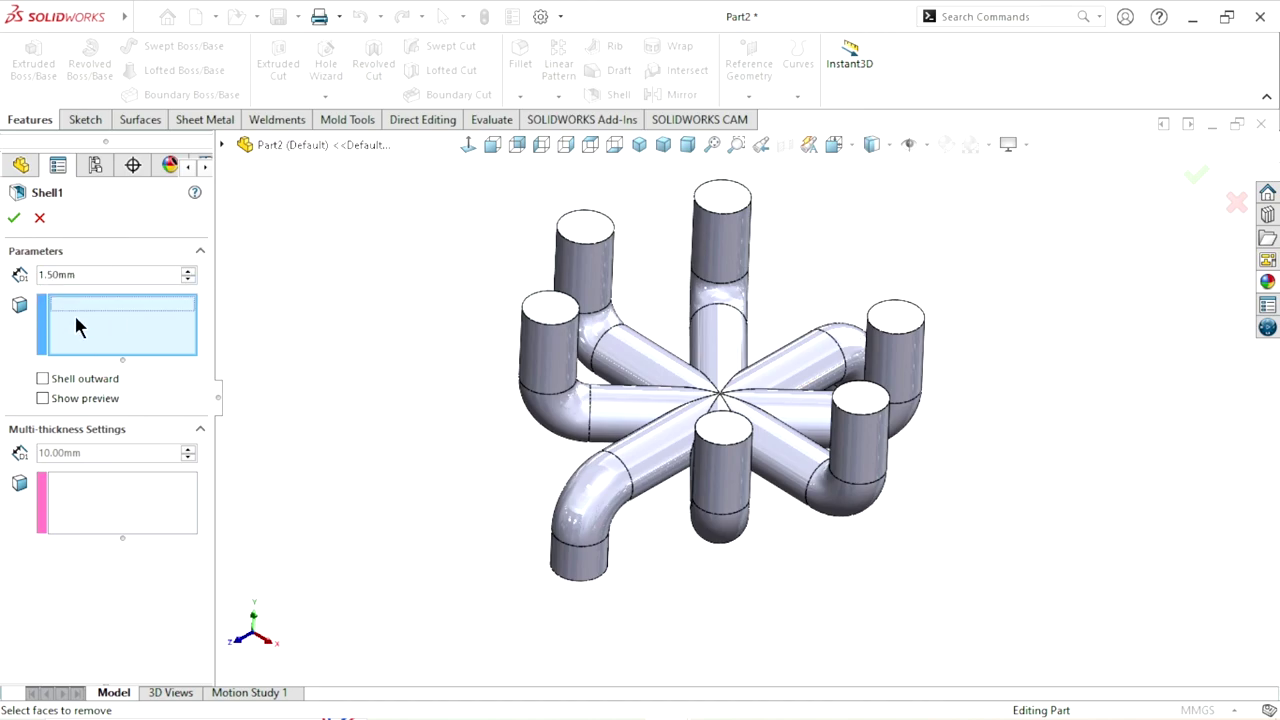
Select all eight pipe end faces to remove and apply the shell
left_click(578, 241)
left_click(546, 316)
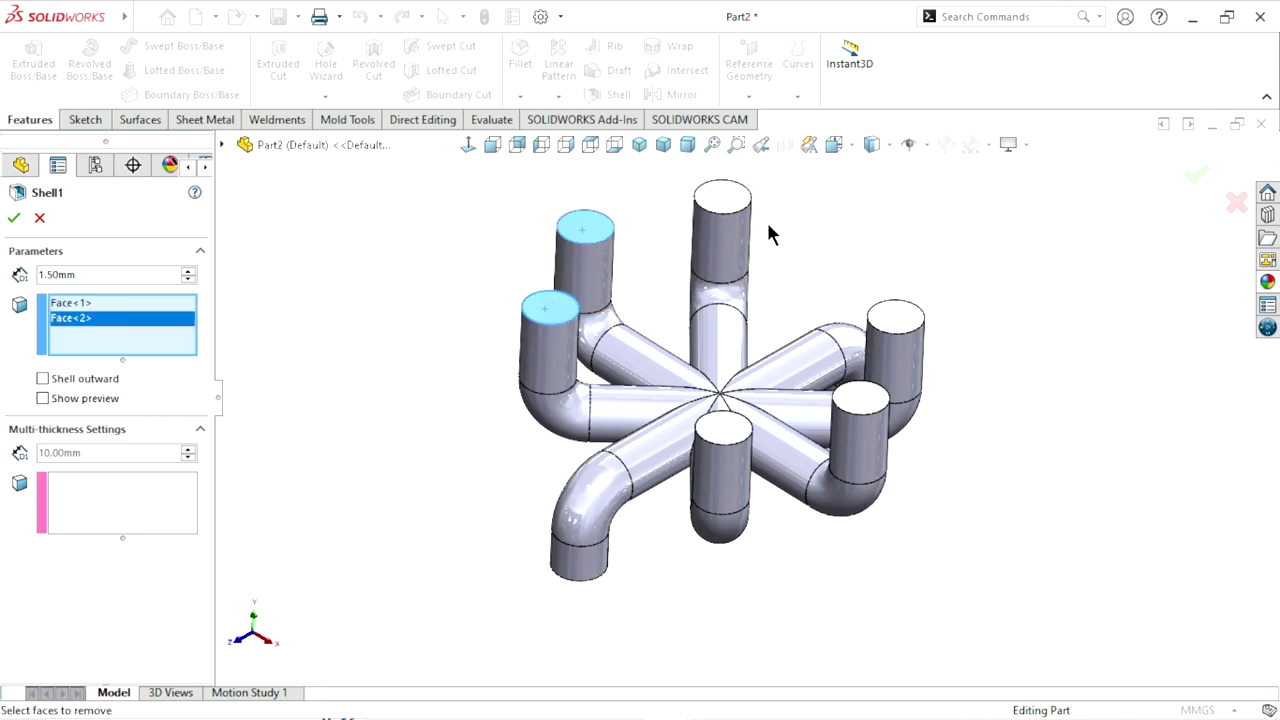
left_click(728, 203)
left_click(922, 330)
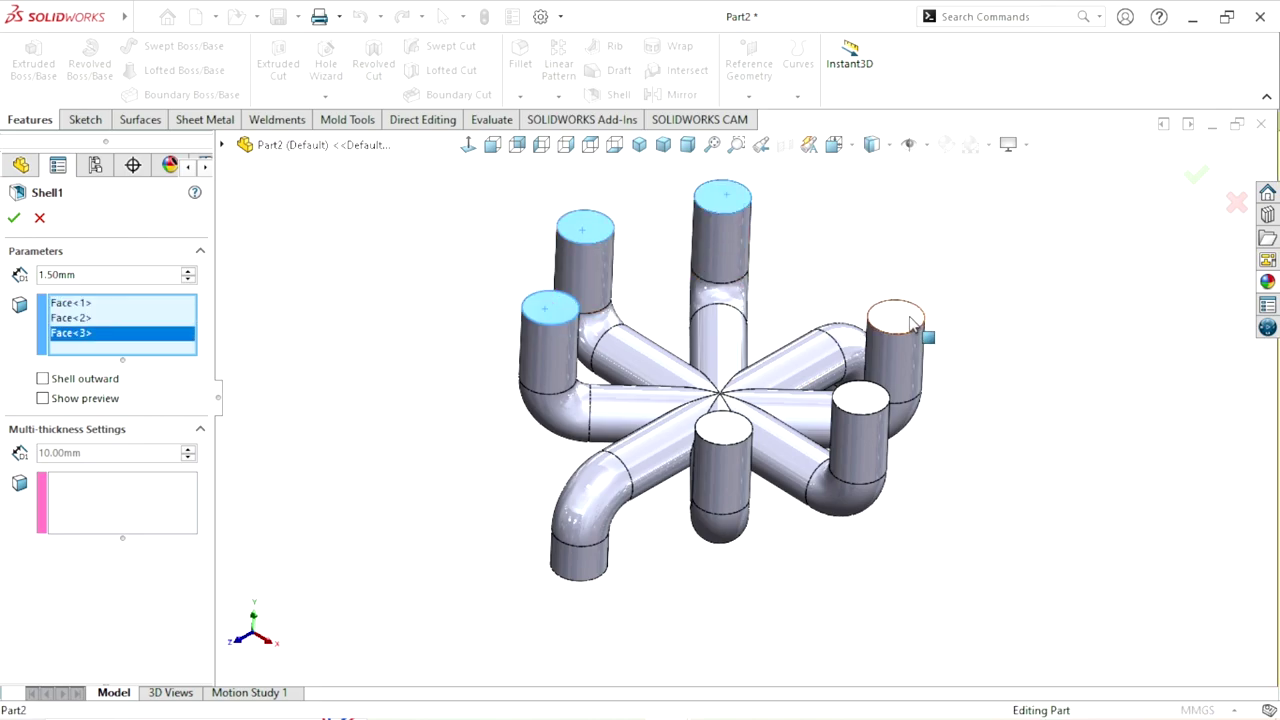
left_click(857, 407)
left_click(723, 427)
mouse_move(666, 529)
middle_mouse_down()
mouse_move(714, 286)
mouse_move(630, 367)
middle_mouse_up()
left_click(618, 328)
left_click(717, 625)
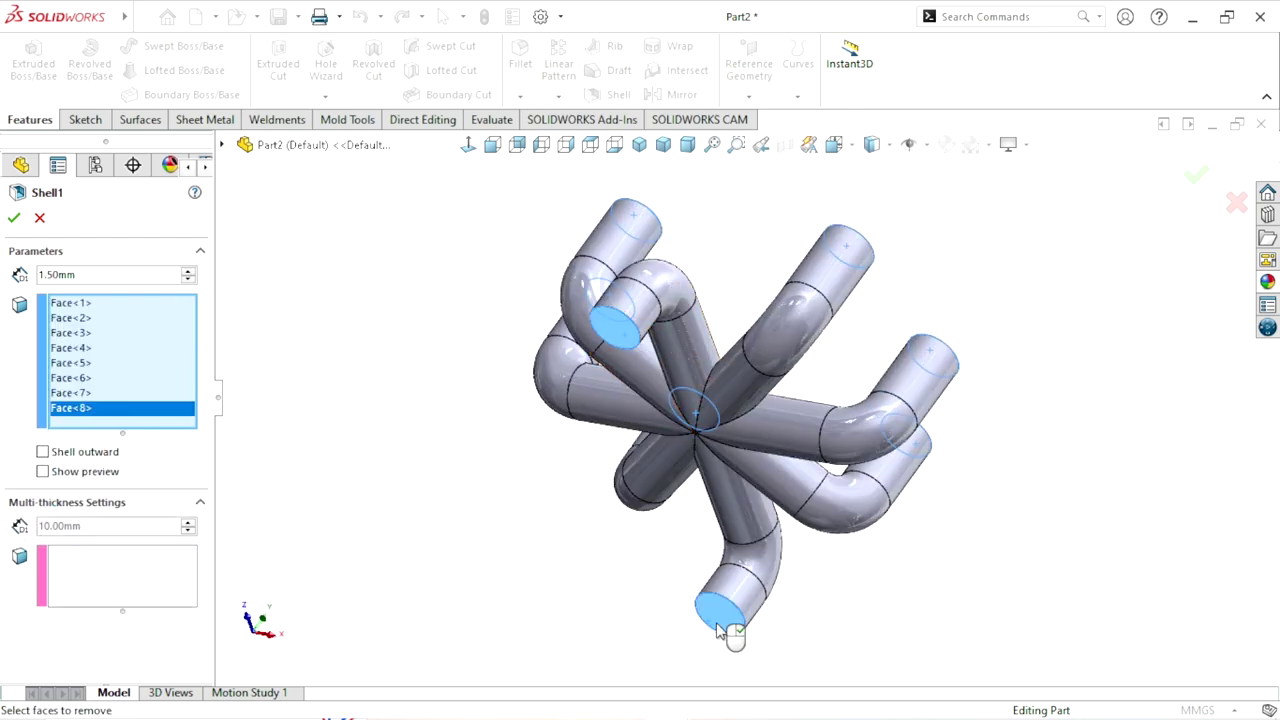
middle_click_drag(574, 454, 520, 400)
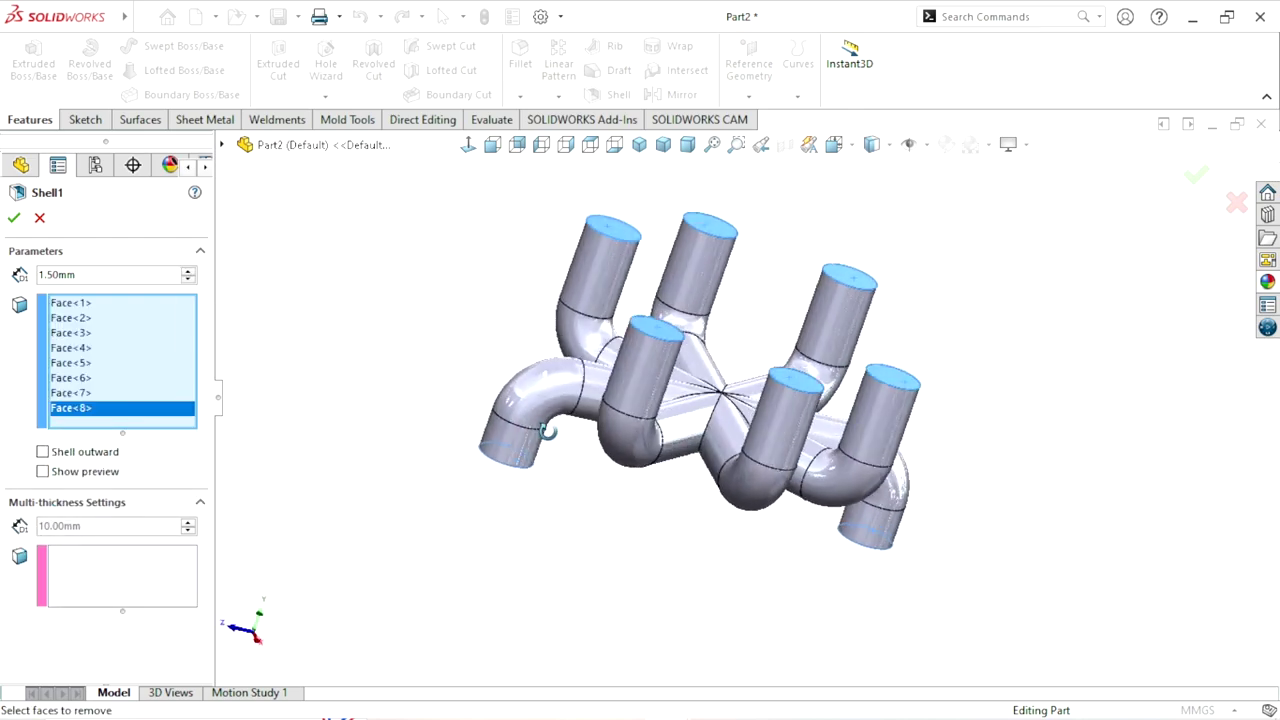
left_click(15, 220)
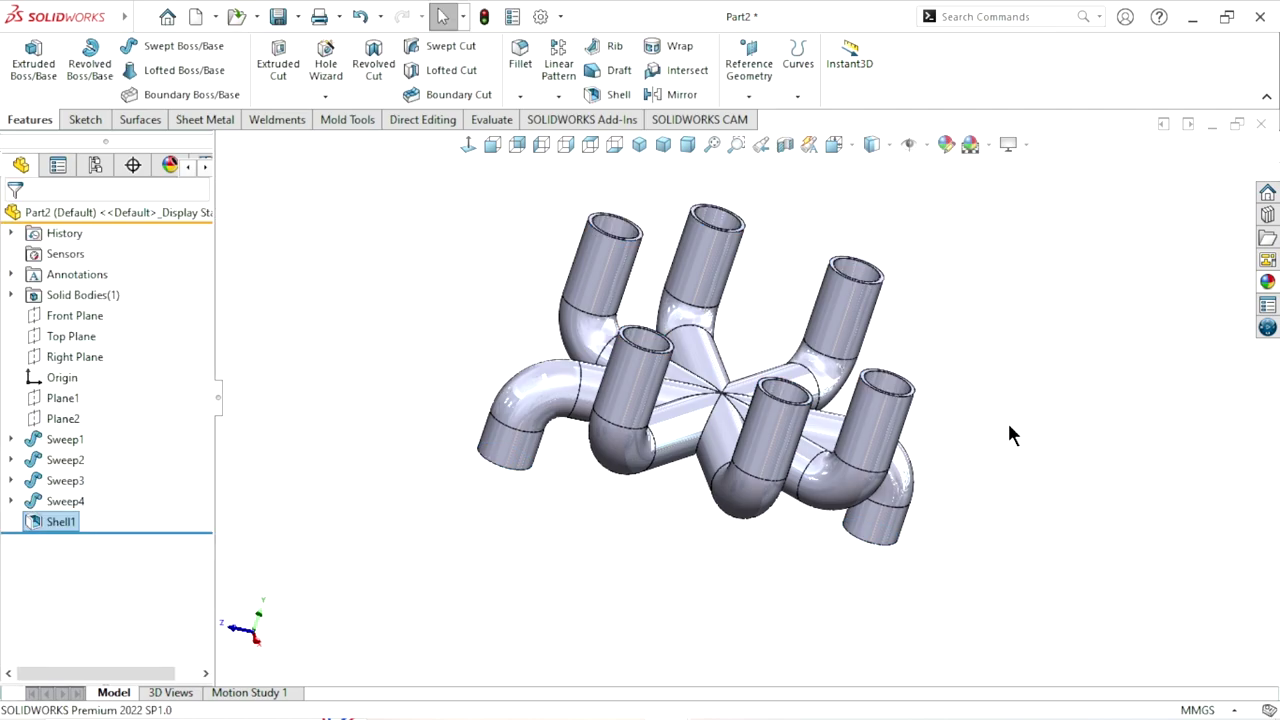
mouse_move(1008, 423)
middle_mouse_down()
mouse_move(861, 521)
mouse_move(700, 380)
mouse_move(561, 470)
mouse_move(660, 366)
mouse_move(380, 497)
mouse_move(1060, 485)
mouse_move(763, 508)
middle_mouse_up()
scroll(700, 380, "down", 5)
scroll(700, 380, "up", 5)
scroll(763, 508, "up", 3)
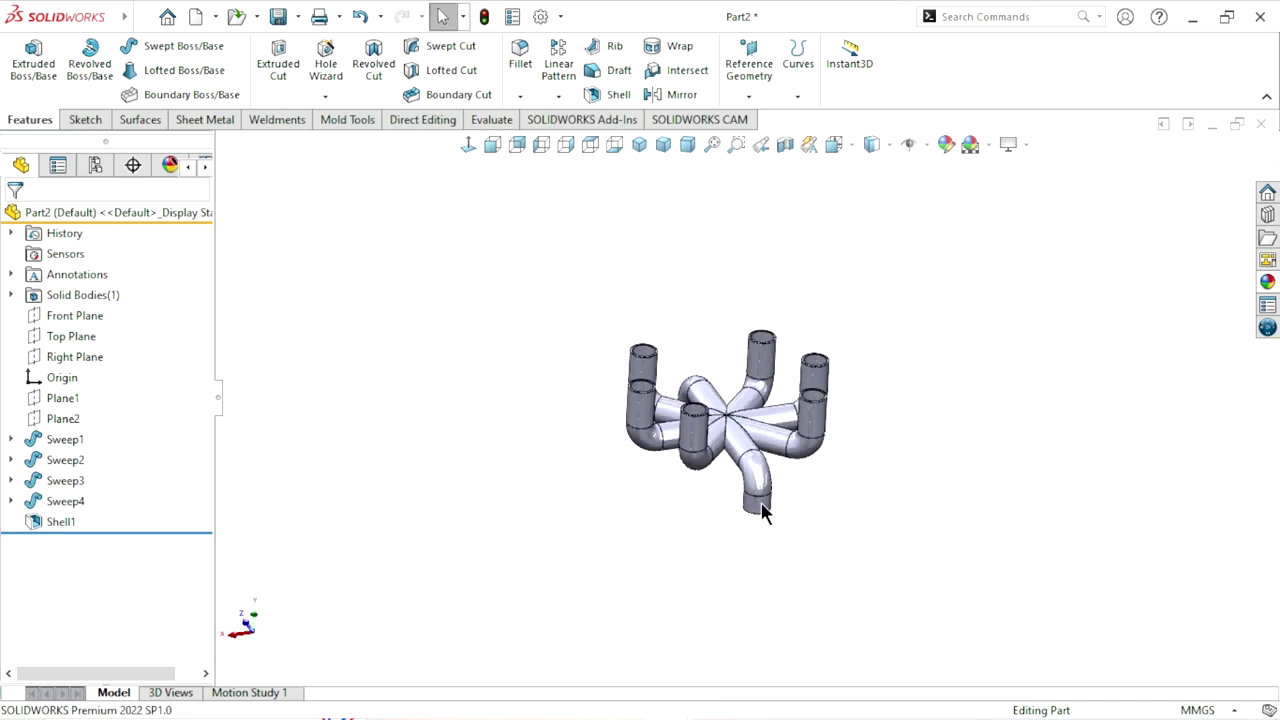
scroll(812, 414, "down", 3)
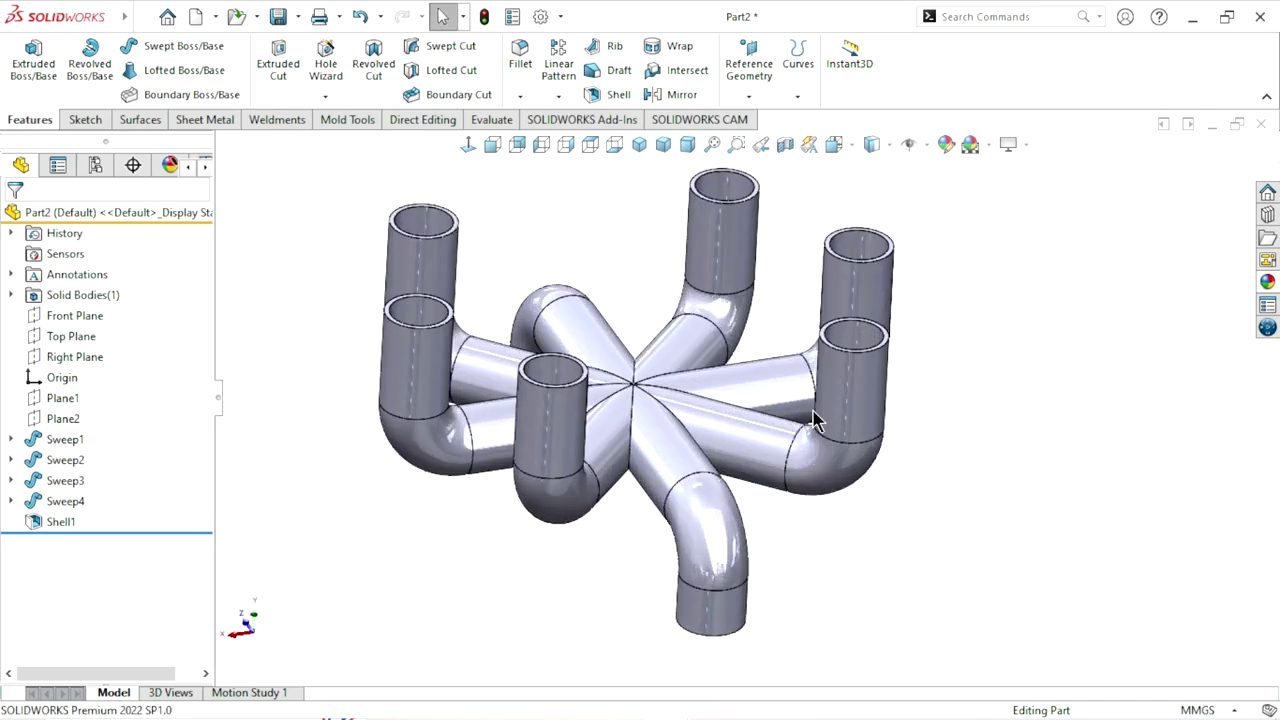
left_click(785, 144)
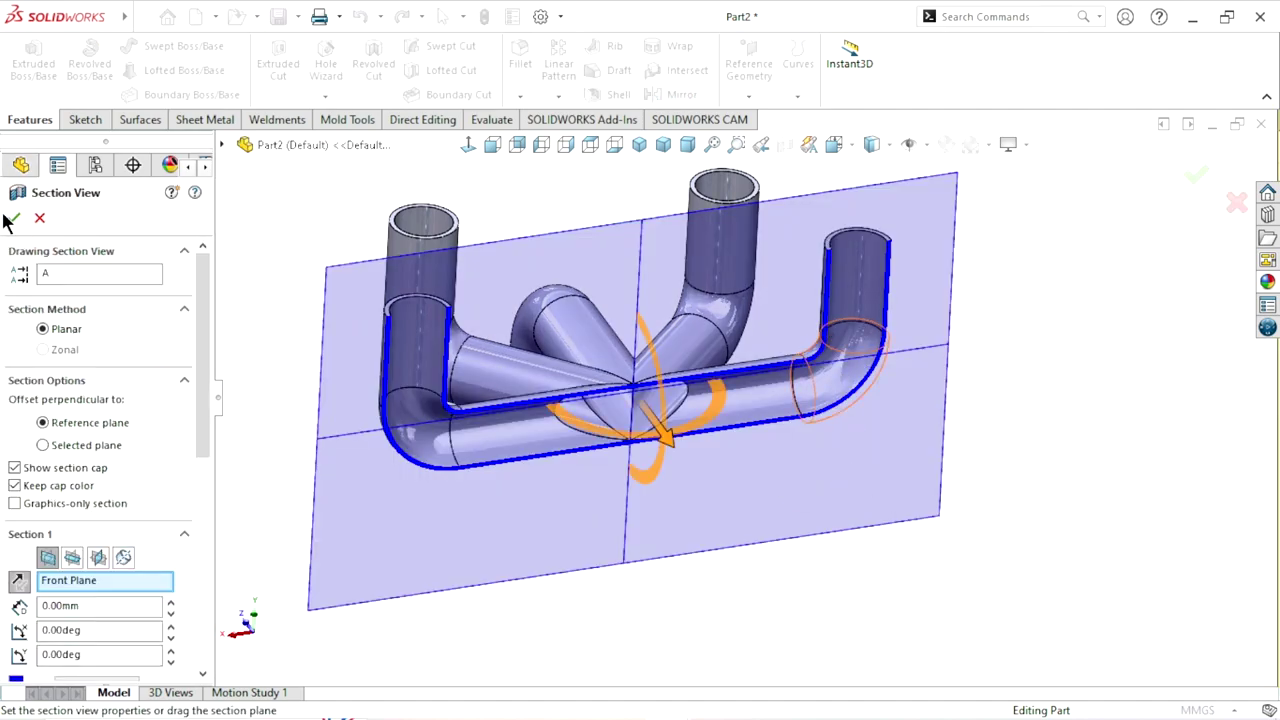
left_click(14, 217)
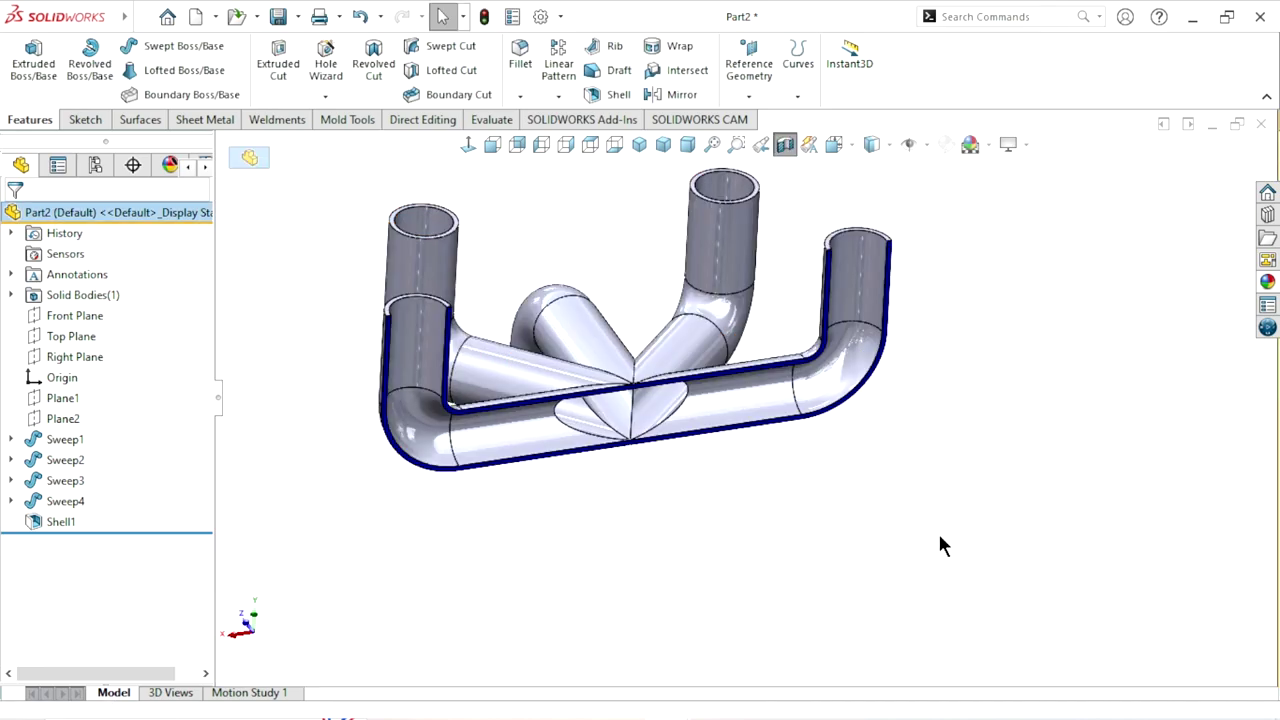
scroll(745, 465, "down", 2)
mouse_move(775, 332)
middle_mouse_down()
mouse_move(666, 326)
mouse_move(634, 346)
mouse_move(782, 420)
mouse_move(808, 549)
middle_mouse_up()
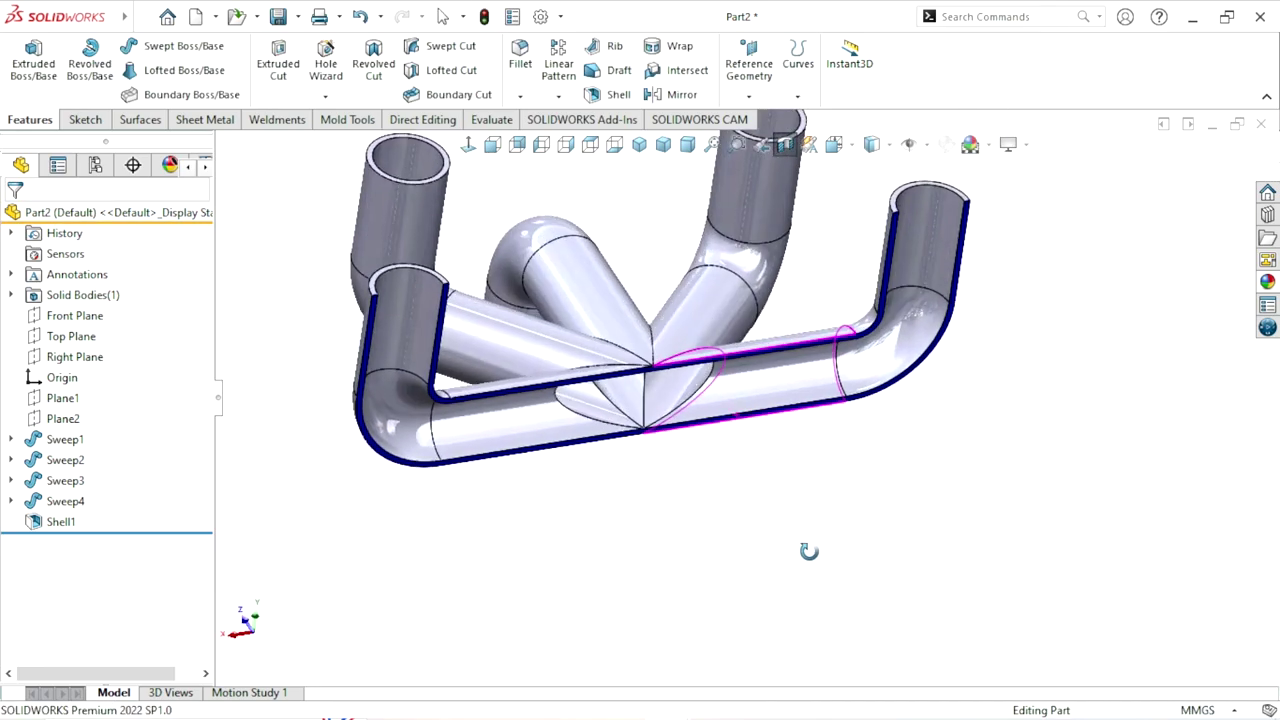
scroll(894, 331, "up", 3)
scroll(948, 374, "down", 6)
mouse_move(948, 374)
middle_mouse_down()
mouse_move(958, 421)
mouse_move(668, 447)
middle_mouse_up()
scroll(887, 431, "up", 3)
mouse_move(789, 571)
middle_mouse_down()
mouse_move(723, 500)
mouse_move(814, 543)
mouse_move(754, 530)
middle_mouse_up()
scroll(877, 541, "down", 4)
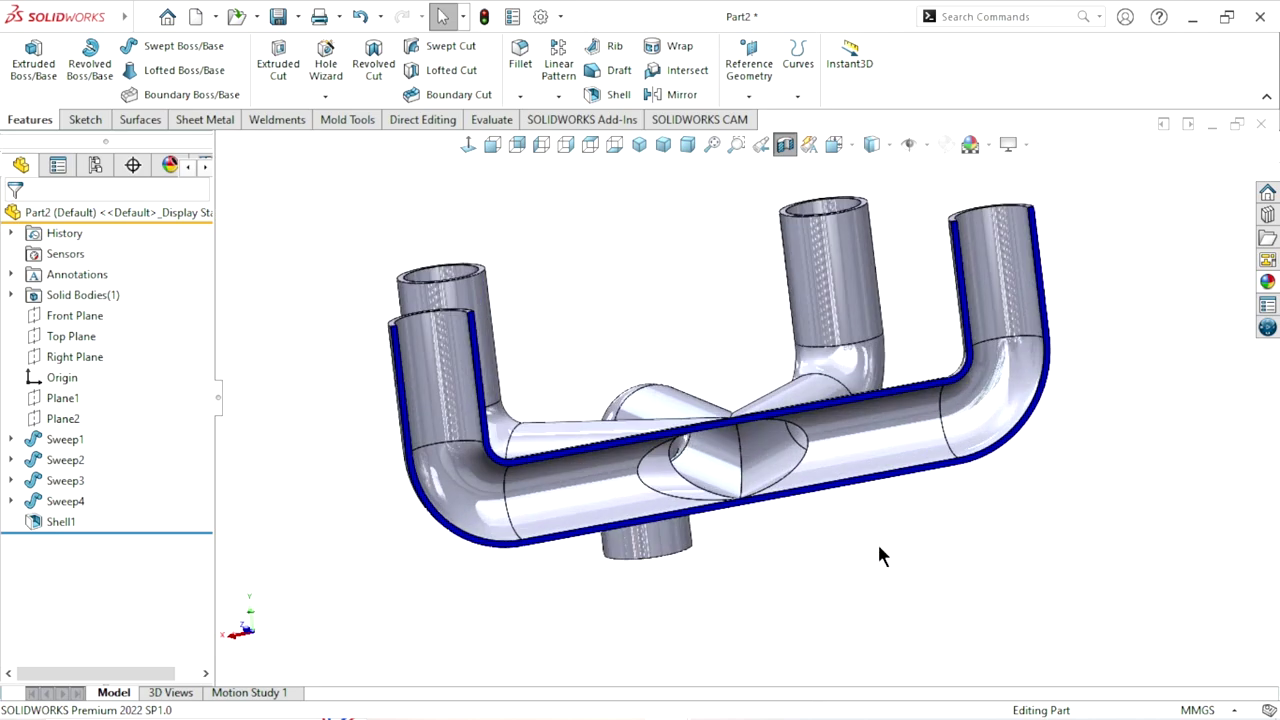
mouse_move(877, 541)
middle_mouse_down()
mouse_move(758, 541)
mouse_move(790, 548)
mouse_move(760, 530)
mouse_move(683, 558)
middle_mouse_up()
scroll(756, 540, "down", 2)
scroll(790, 548, "up", 3)
scroll(790, 548, "down", 3)
scroll(760, 530, "up", 2)
scroll(724, 535, "down", 3)
scroll(683, 558, "up", 2)
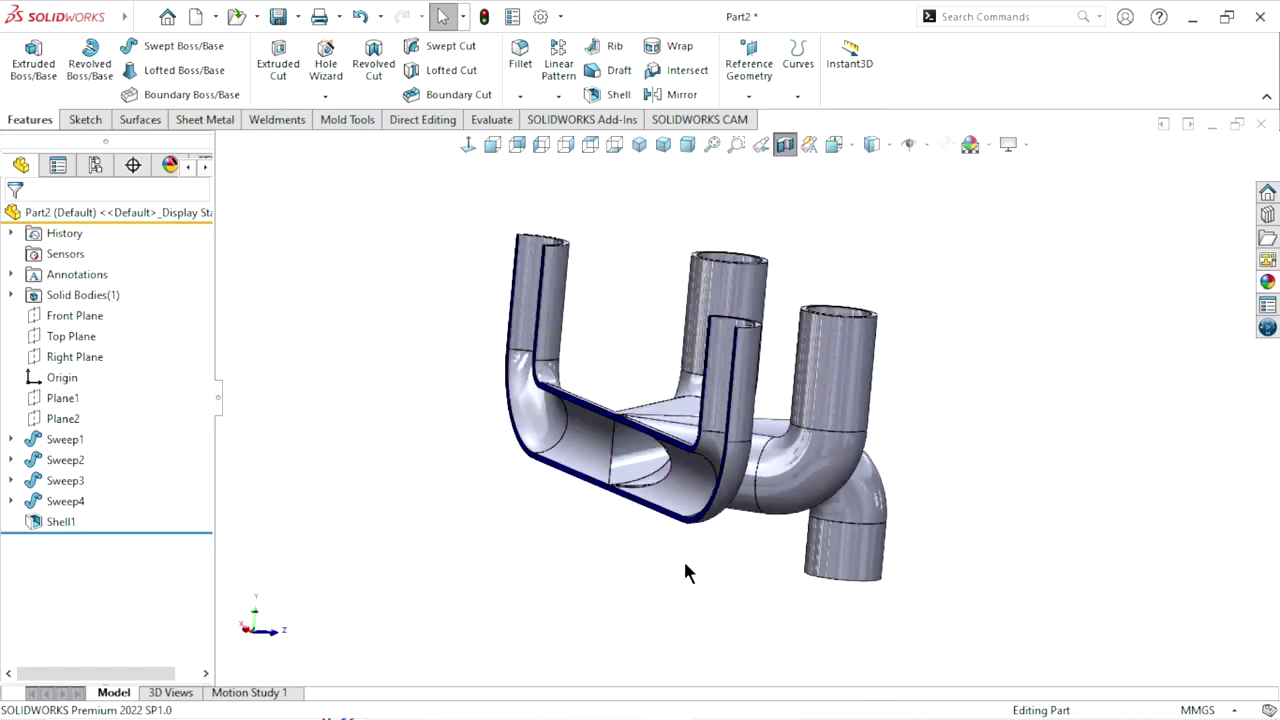
scroll(745, 477, "down", 4)
scroll(797, 517, "up", 4)
mouse_move(763, 514)
middle_mouse_down()
mouse_move(708, 320)
mouse_move(993, 558)
middle_mouse_up()
scroll(708, 320, "down", 2)
scroll(993, 558, "up", 4)
scroll(888, 528, "down", 2)
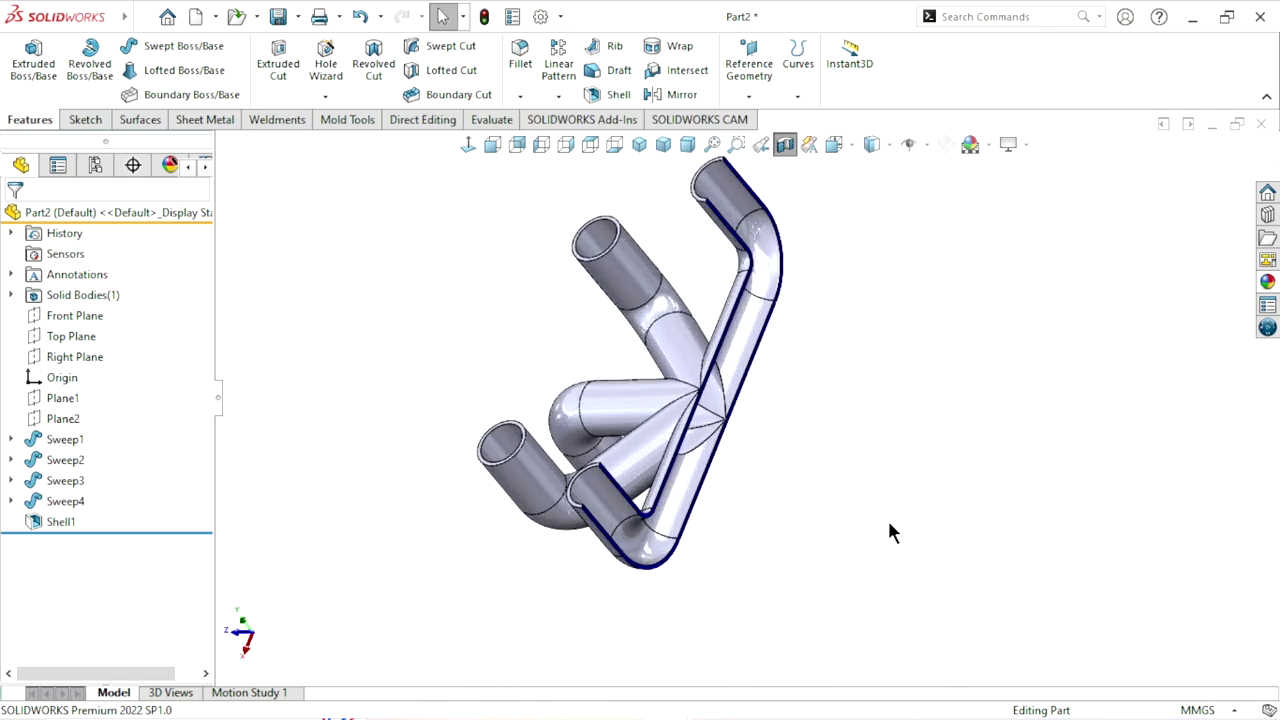
middle_click_drag(888, 528, 805, 517)
scroll(805, 517, "up", 2)
scroll(975, 545, "down", 2)
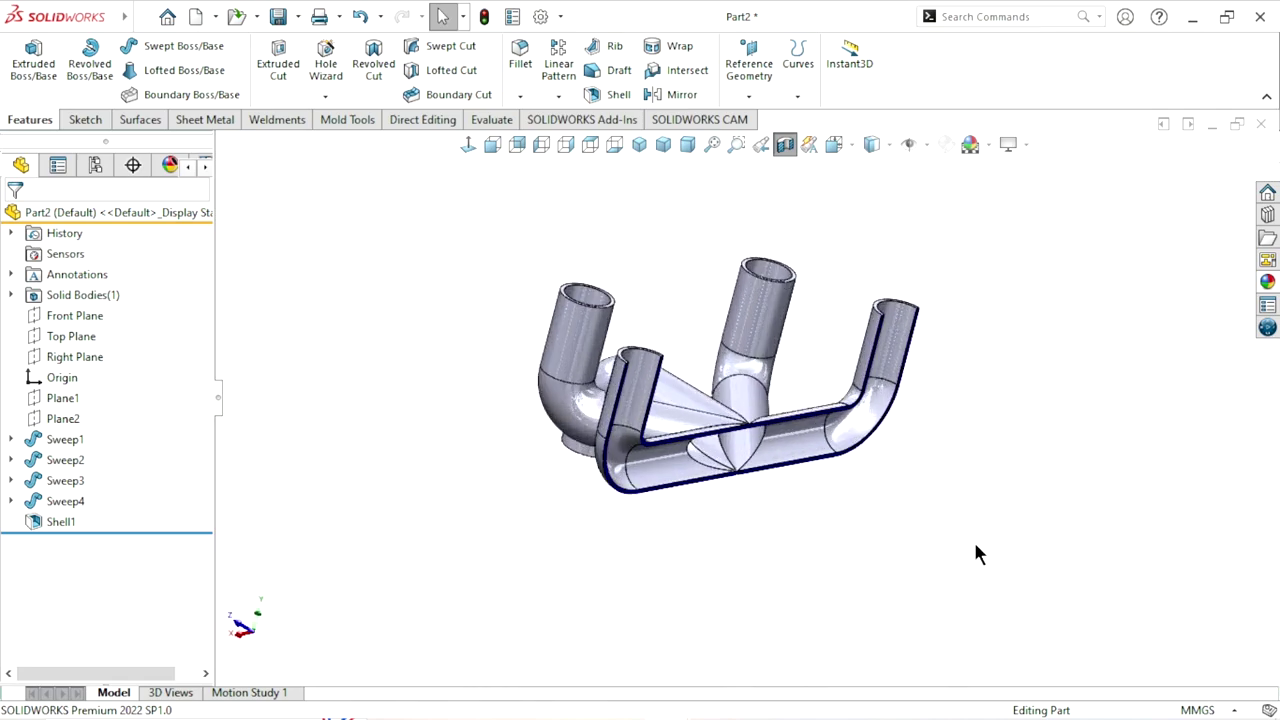
mouse_move(975, 545)
middle_mouse_down()
mouse_move(800, 553)
mouse_move(743, 266)
middle_mouse_up()
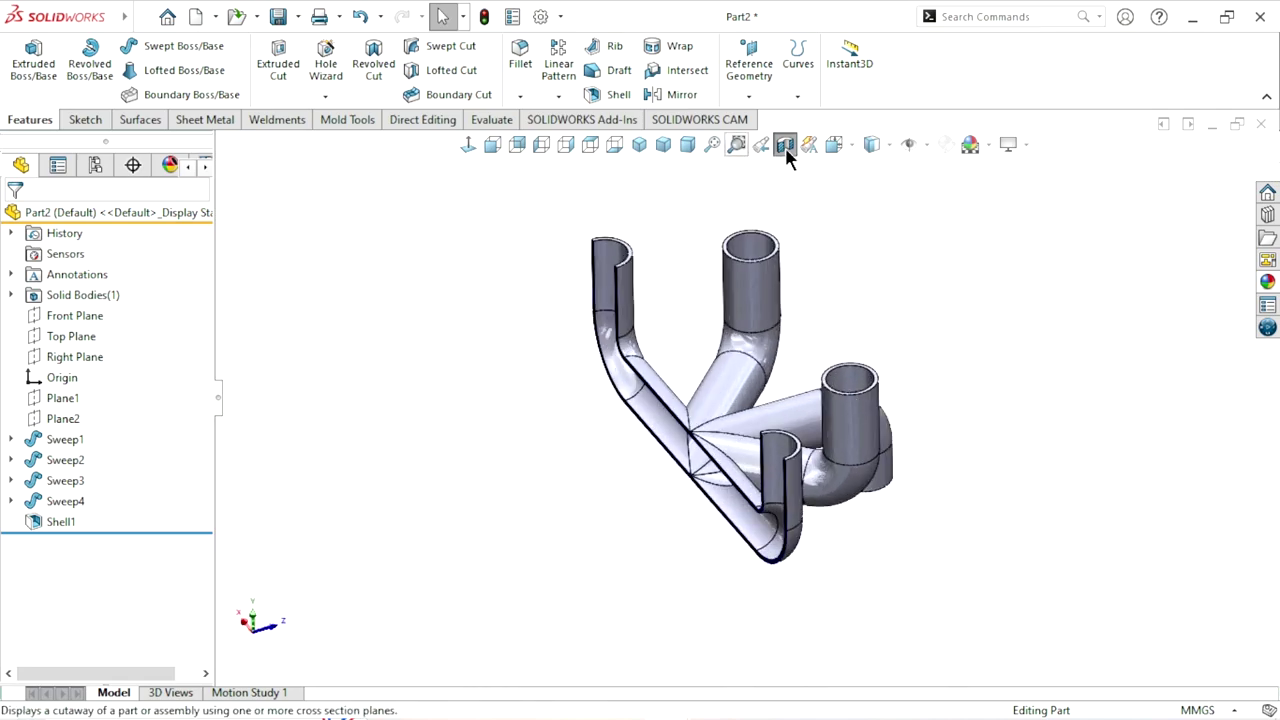
left_click(785, 144)
scroll(875, 541, "up", 2)
scroll(963, 500, "down", 2)
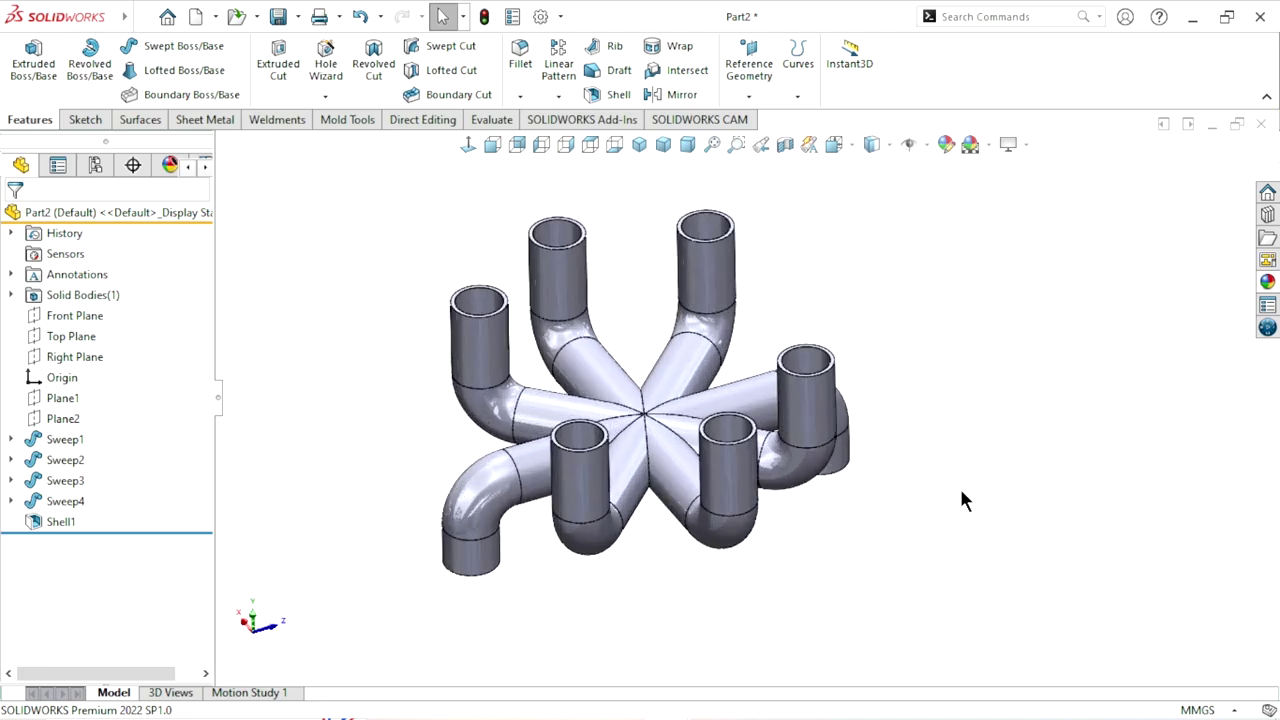
Start Sketch28 on the ring-shaped open end face of the Sweep4 pipe
left_click(639, 145)
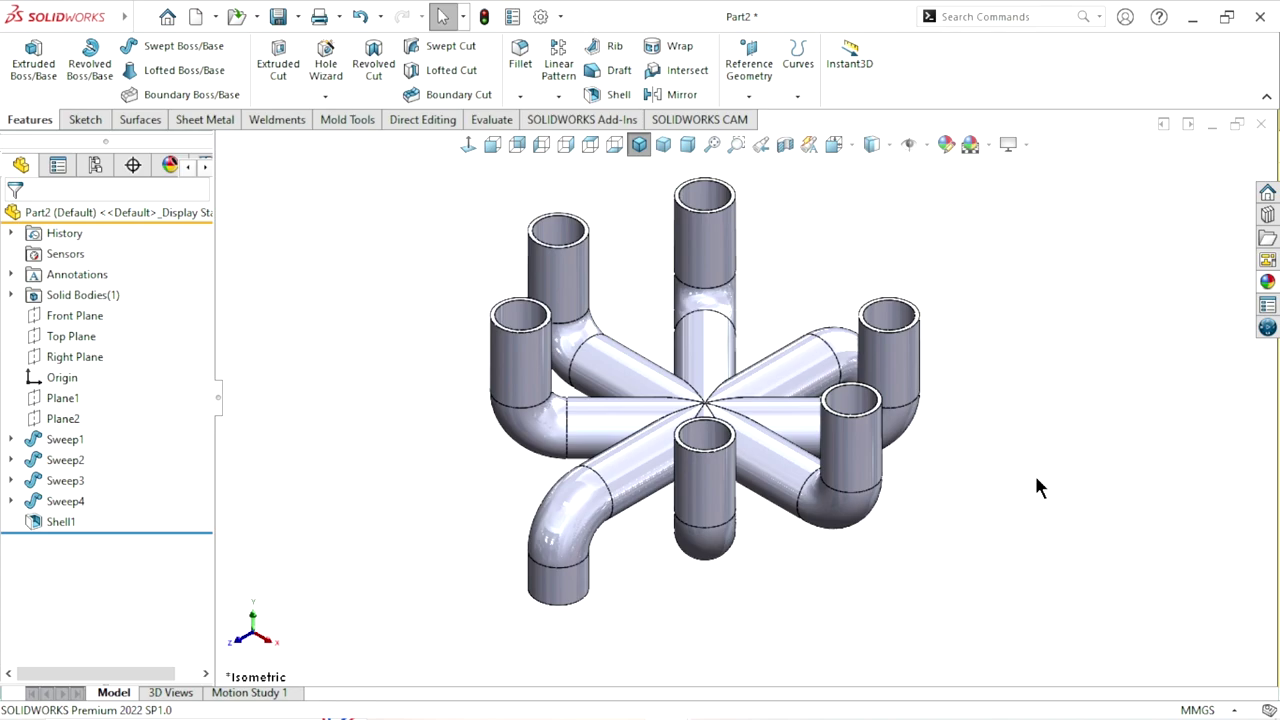
middle_click_drag(845, 405, 697, 347)
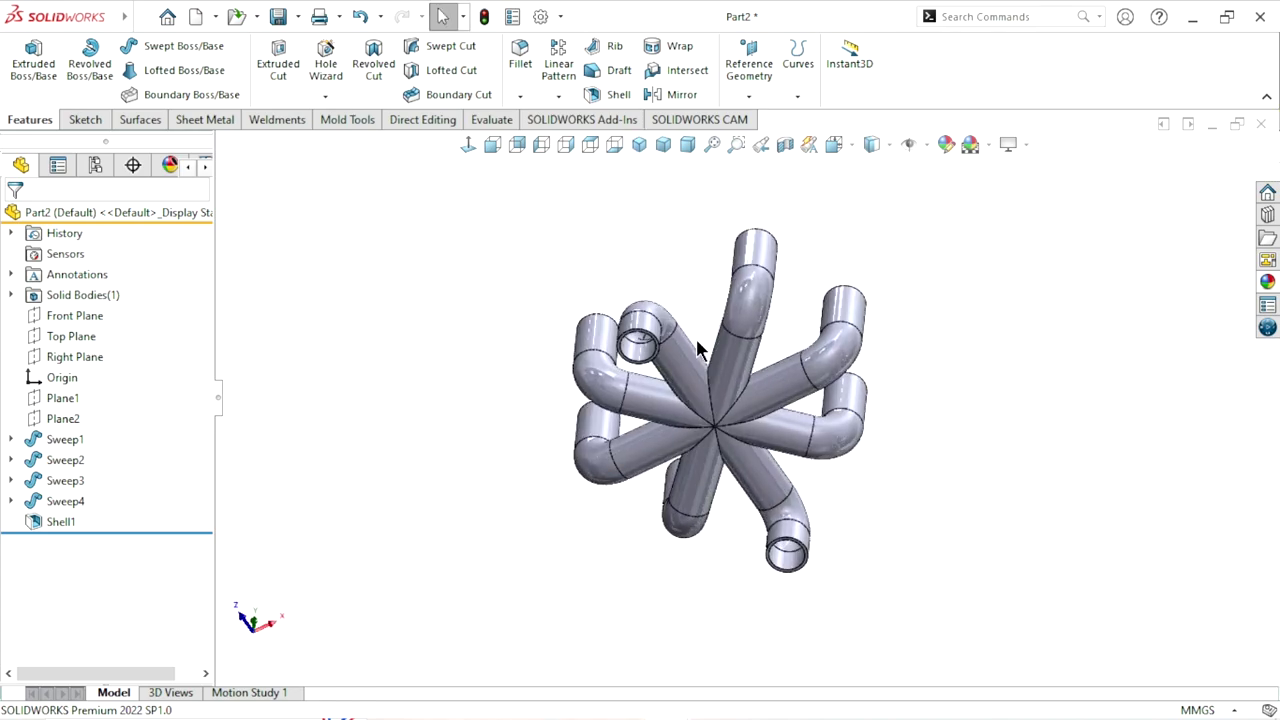
scroll(697, 347, "down", 4)
scroll(675, 350, "down", 2)
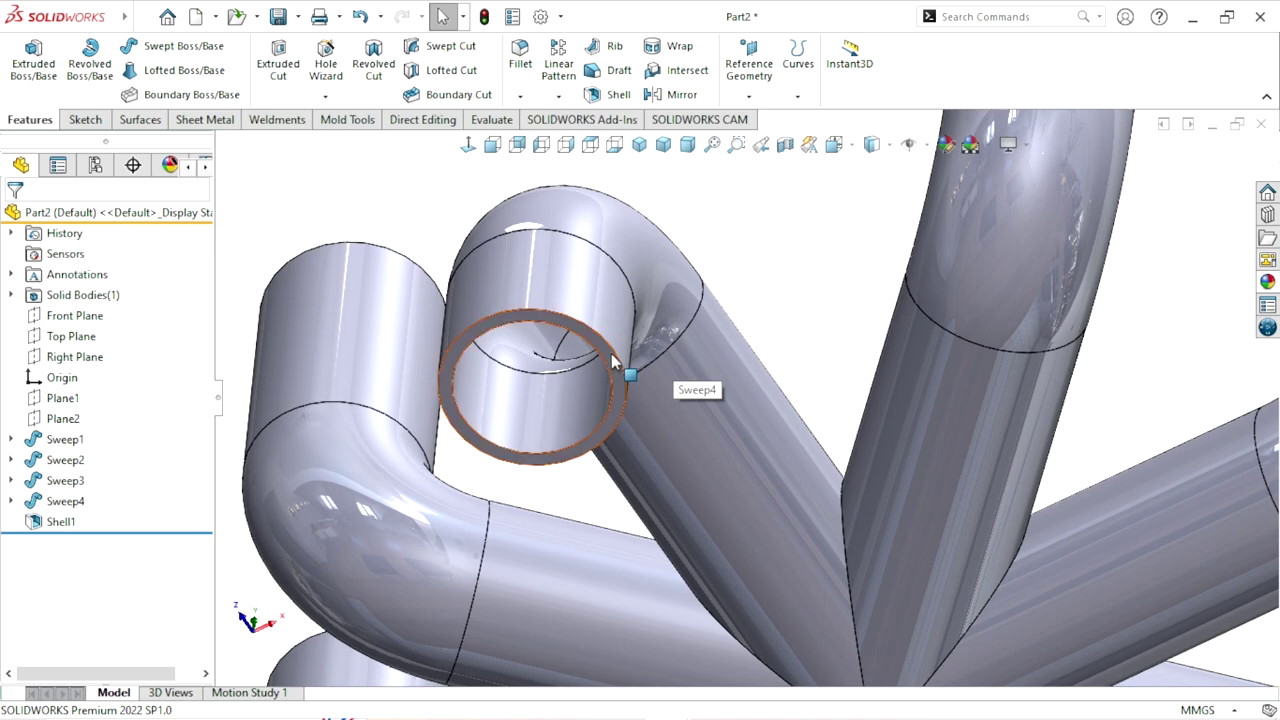
left_click(620, 366)
left_click(696, 302)
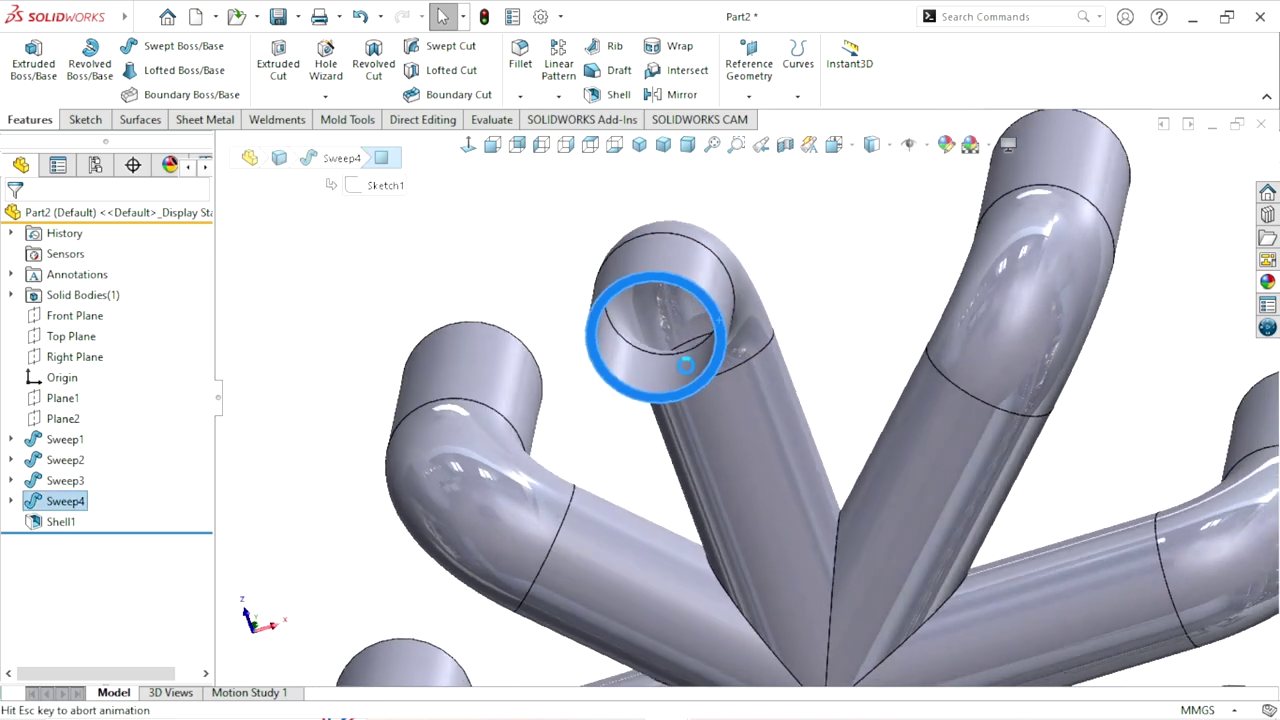
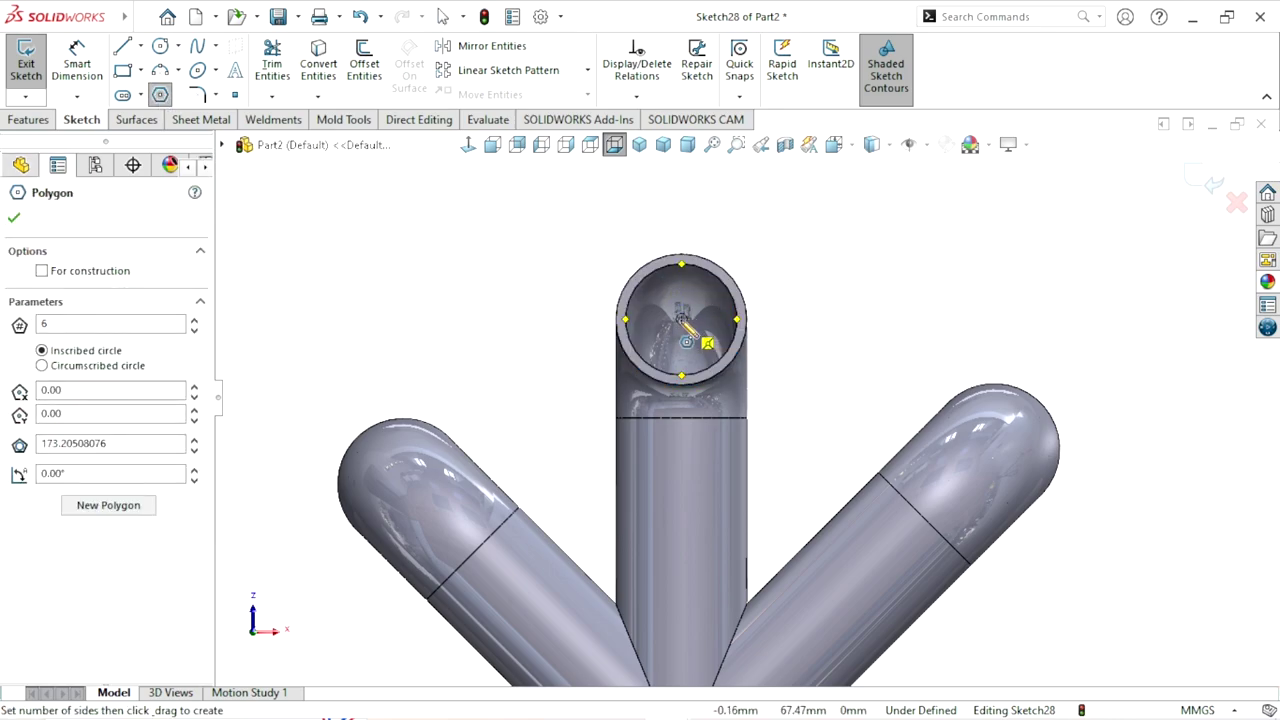
Draw a hexagon centred on the tube end and dimension it 22 mm across the flats
left_click(681, 318)
left_click(681, 218)
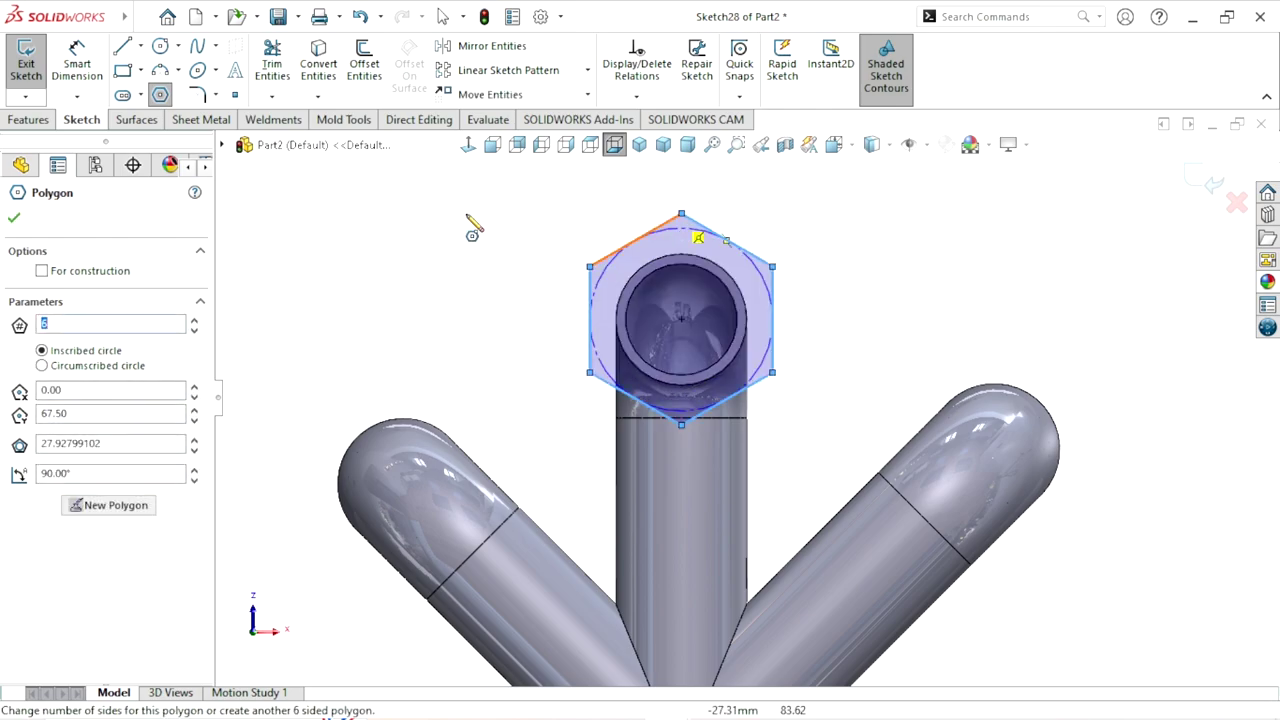
left_click(80, 68)
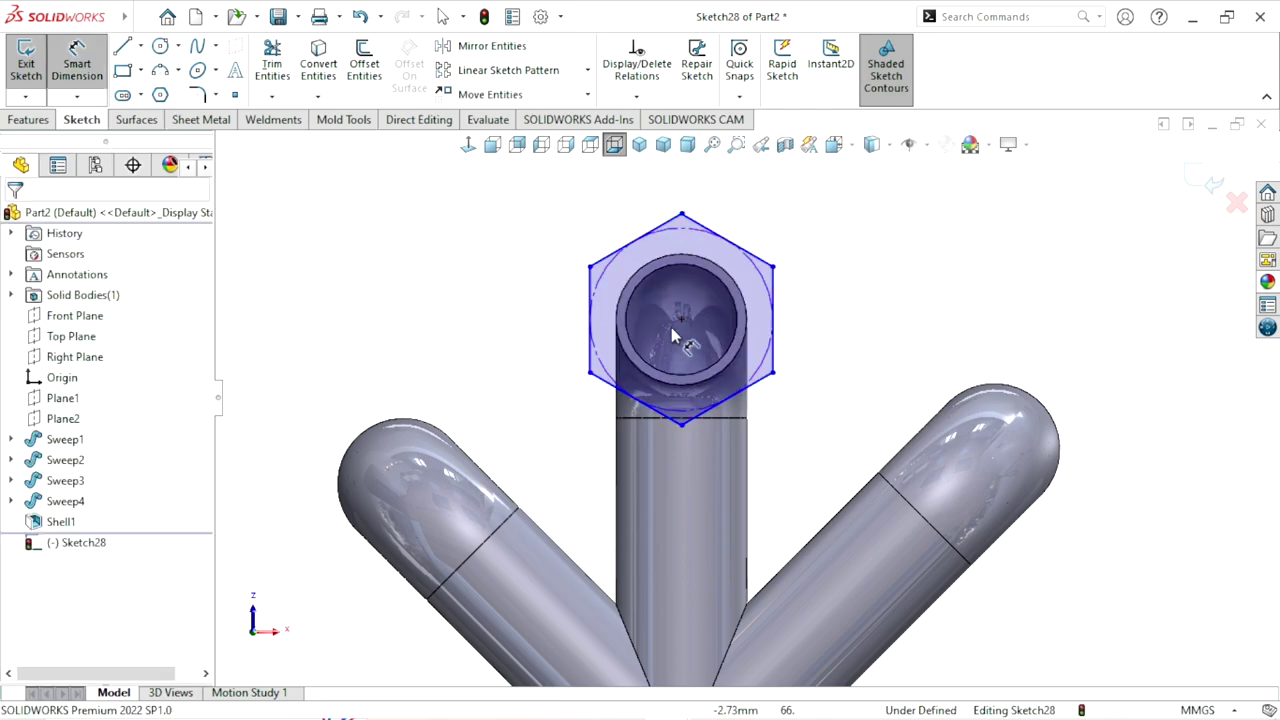
scroll(722, 323, "up", 1)
left_click(617, 330)
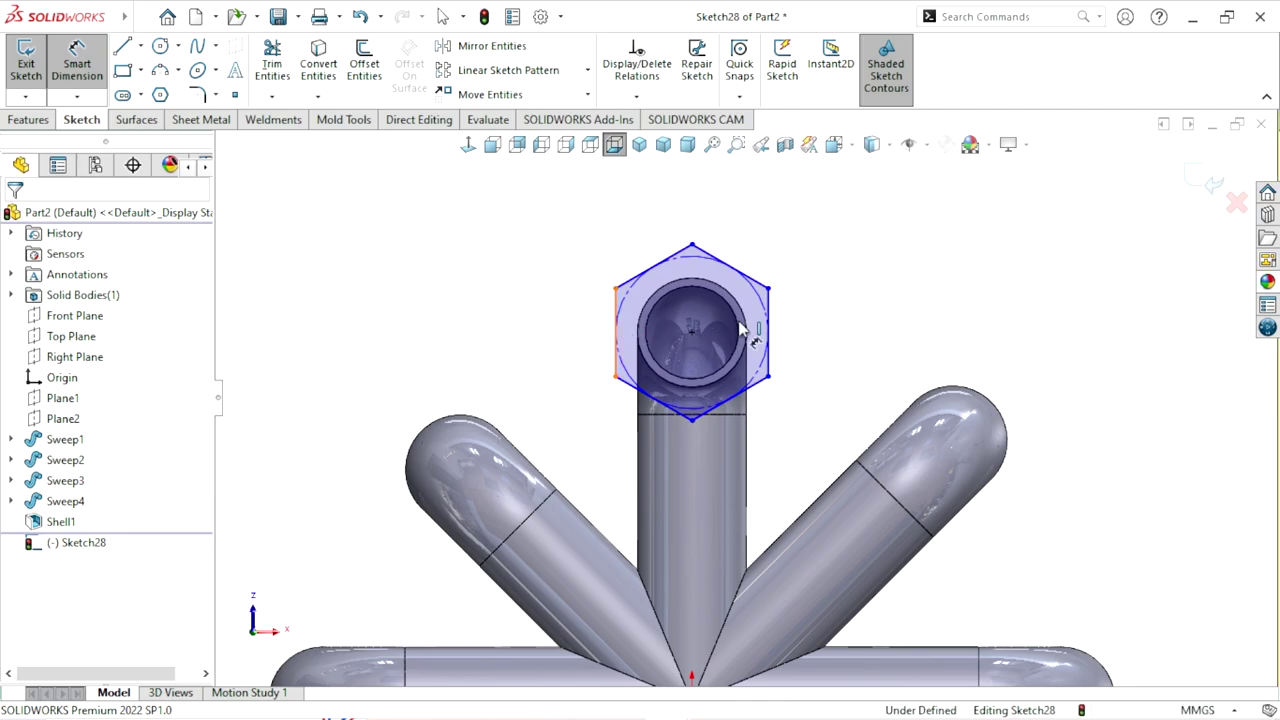
left_click(767, 355)
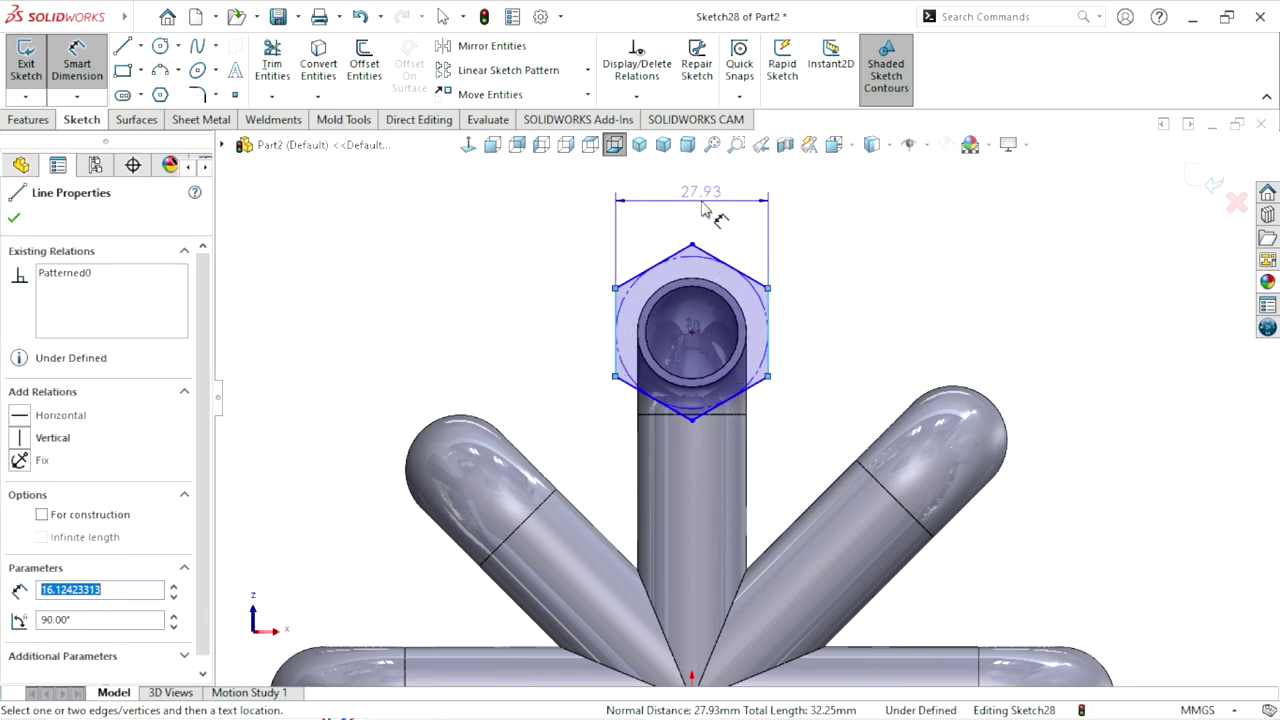
left_click(705, 210)
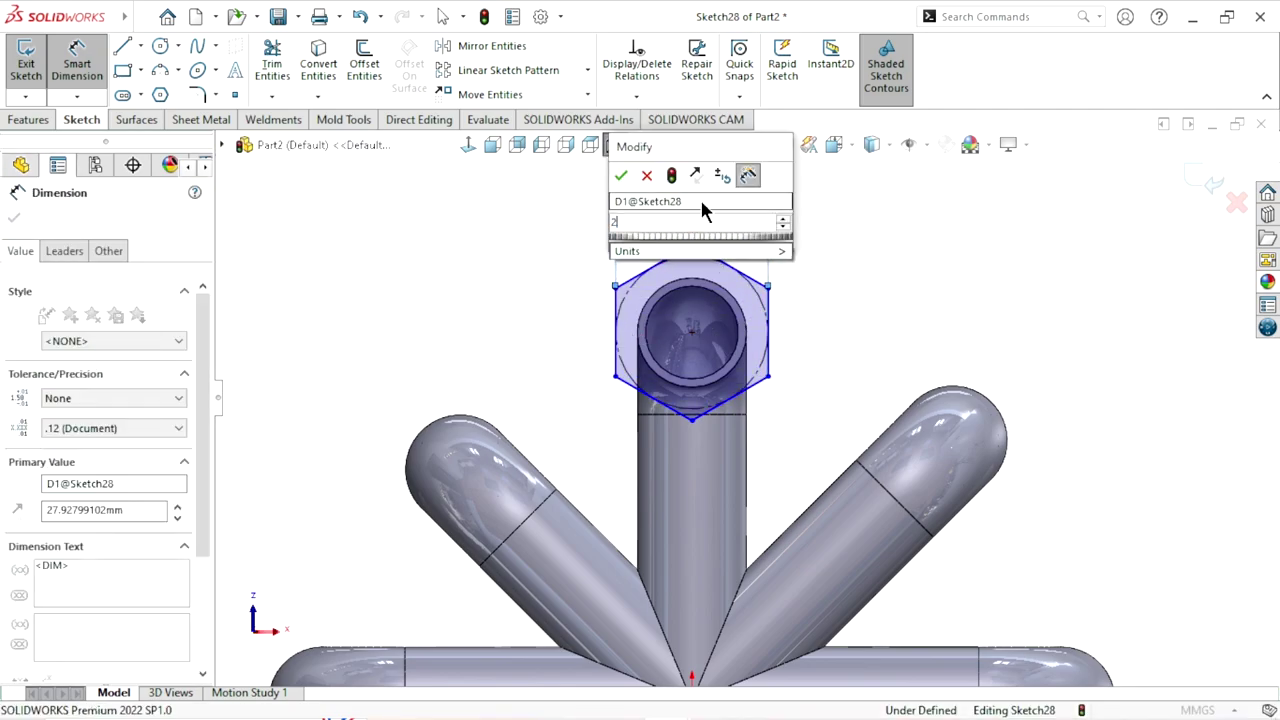
type("22")
left_click(620, 175)
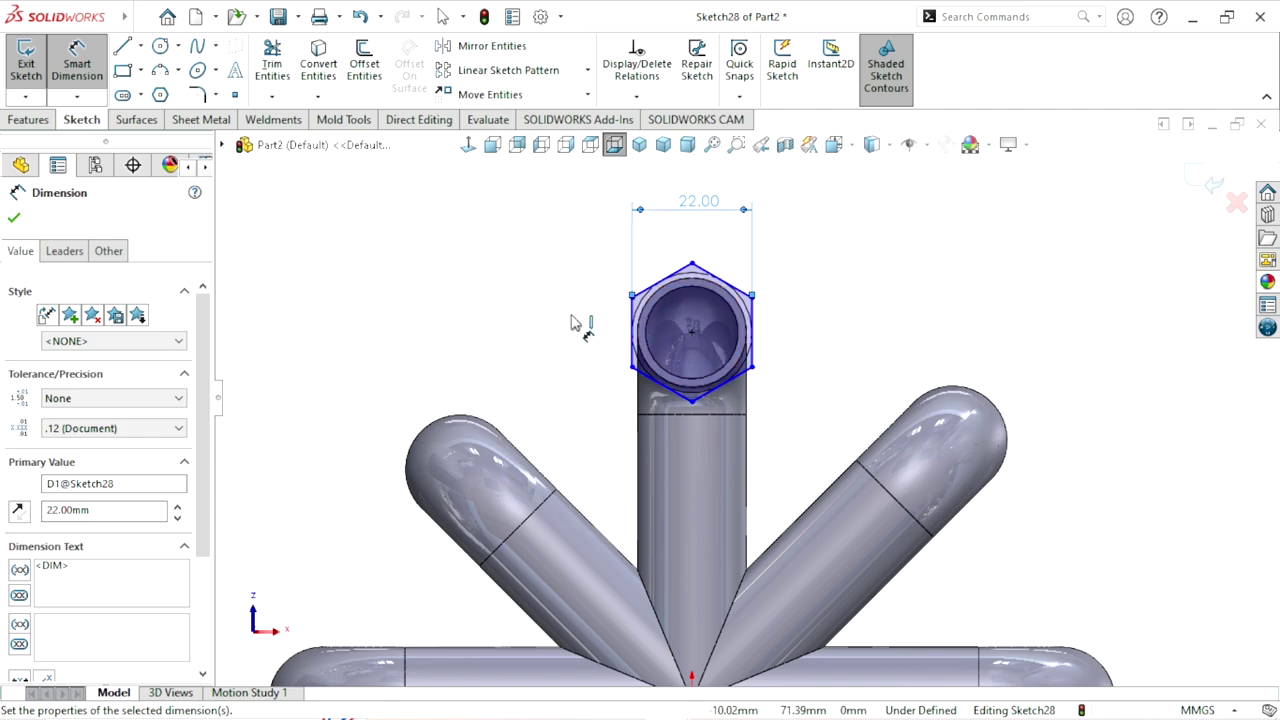
scroll(660, 338, "down", 2)
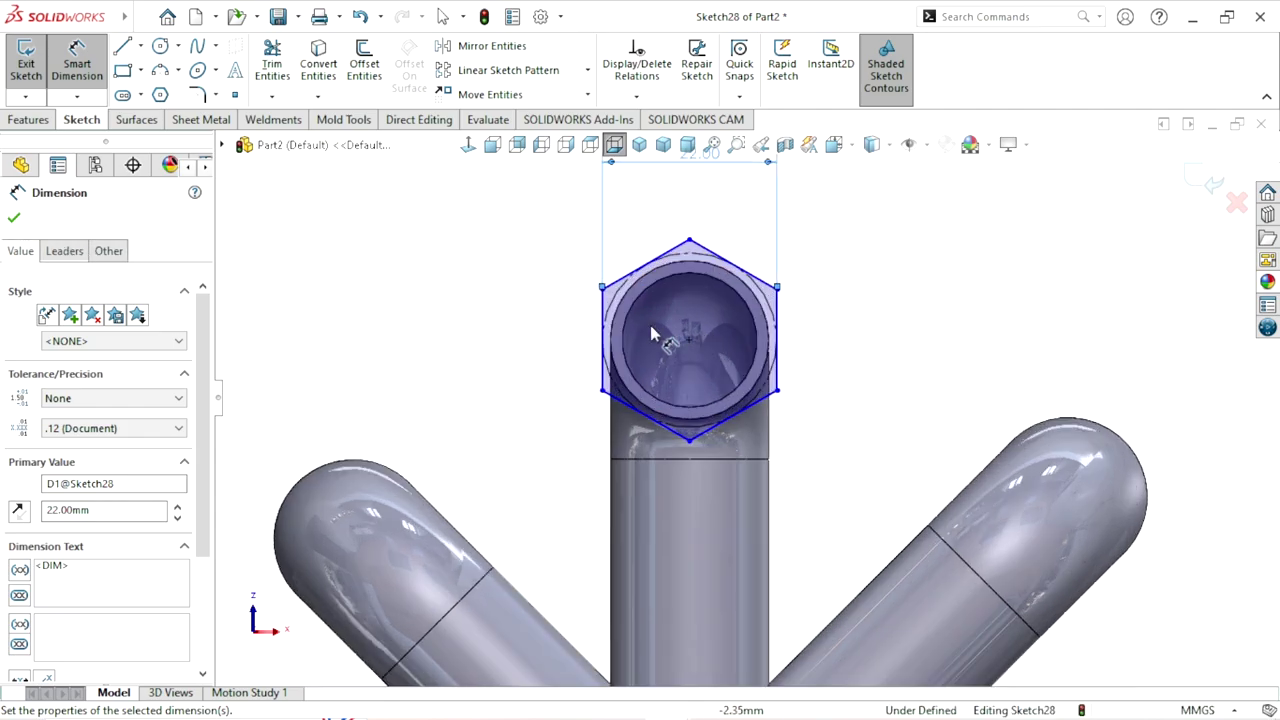
left_click(17, 217)
key("Escape")
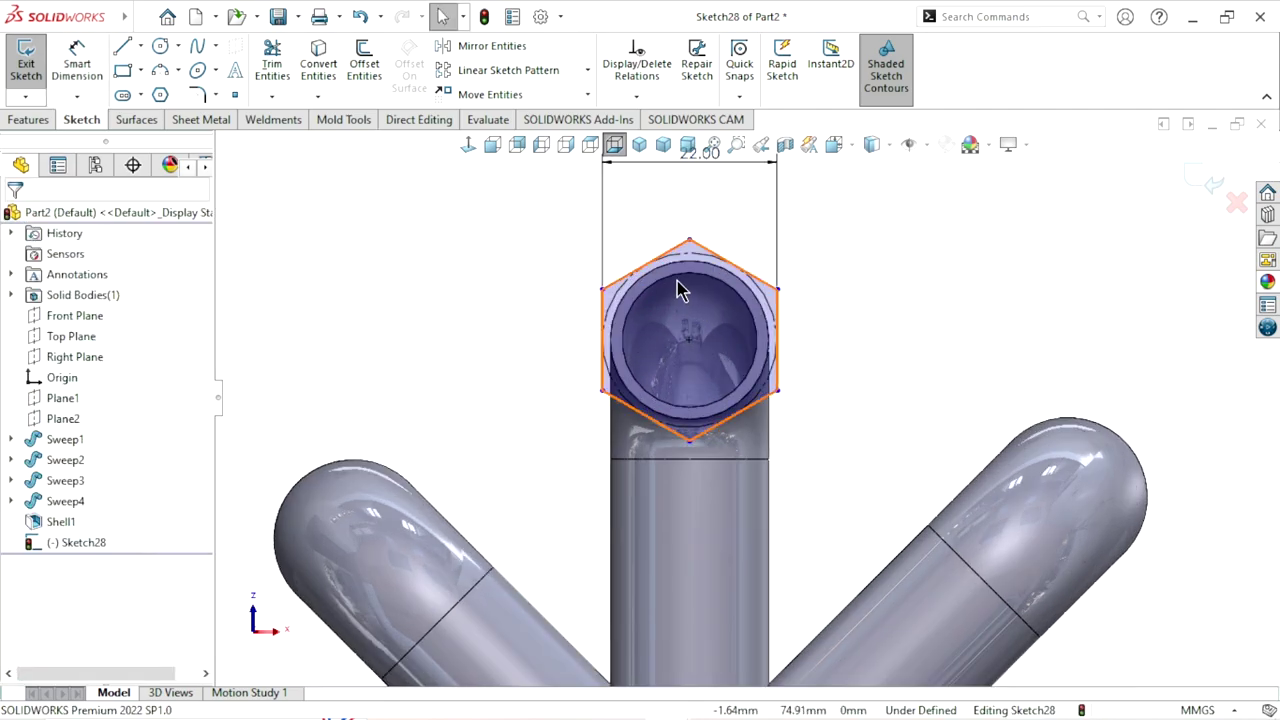
Make the hexagon's right side edge vertical so the sketch is fully defined
left_click(671, 289)
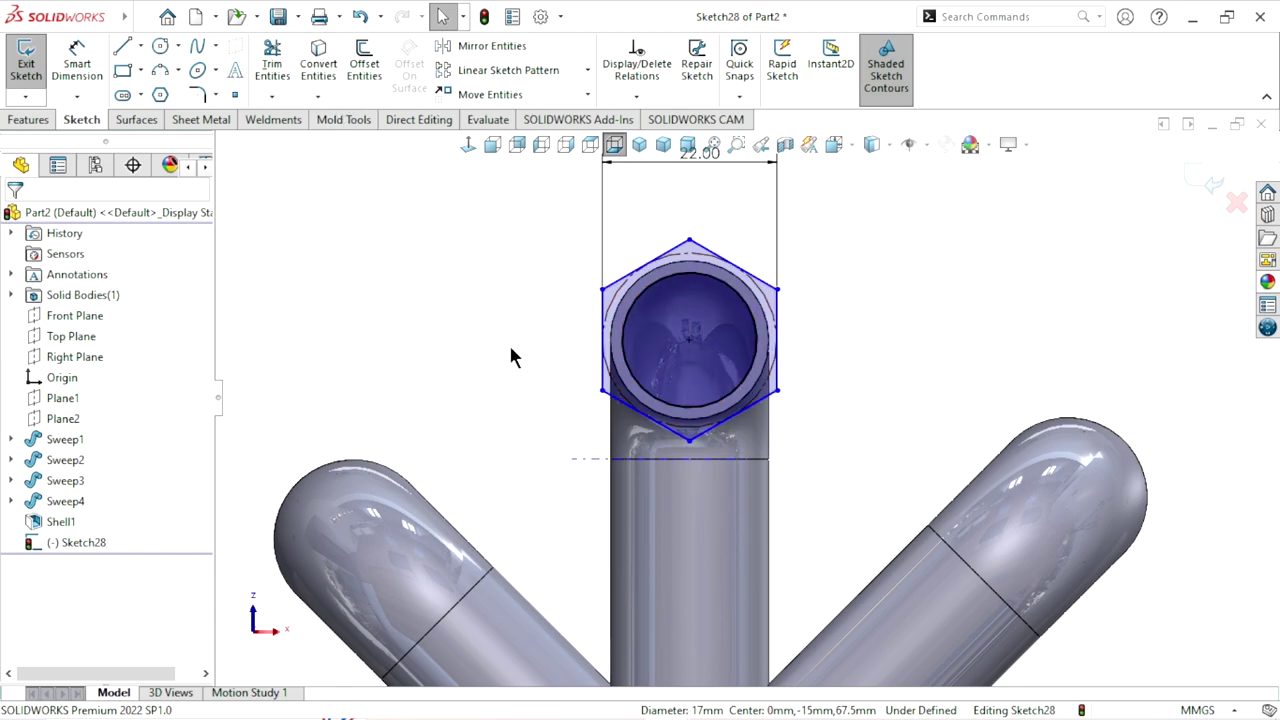
scroll(658, 397, "up", 3)
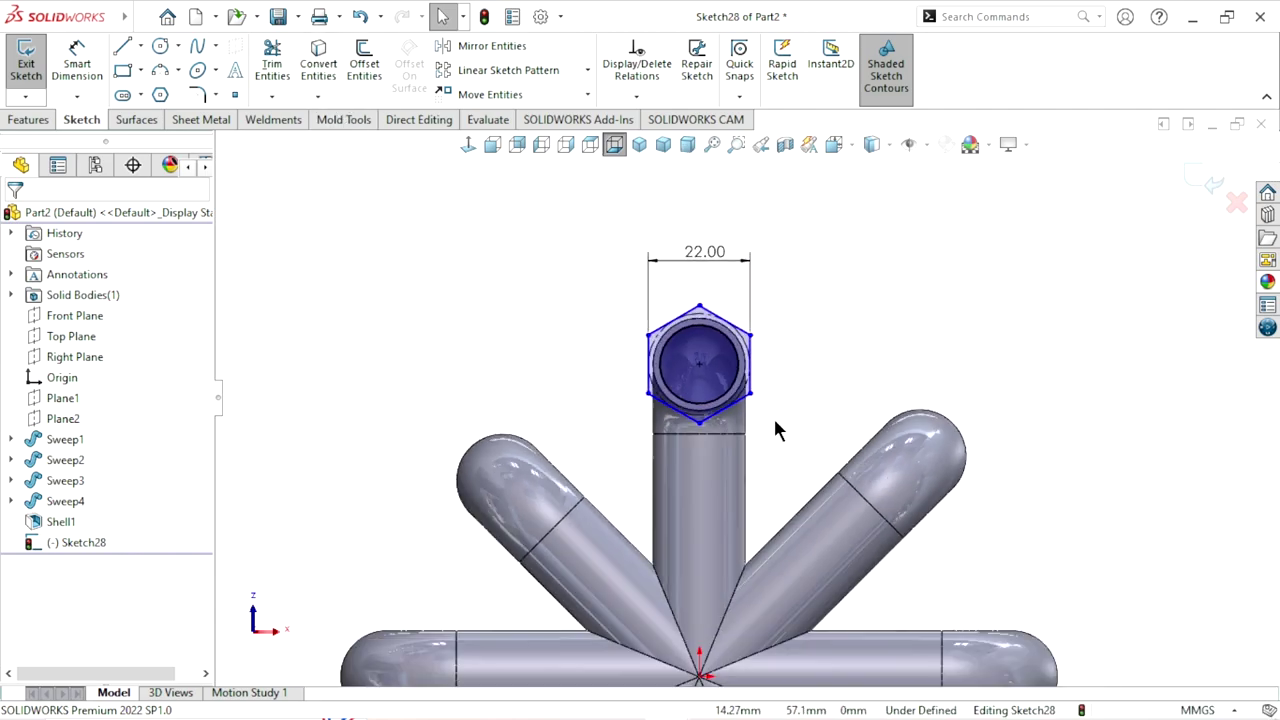
scroll(773, 420, "down", 2)
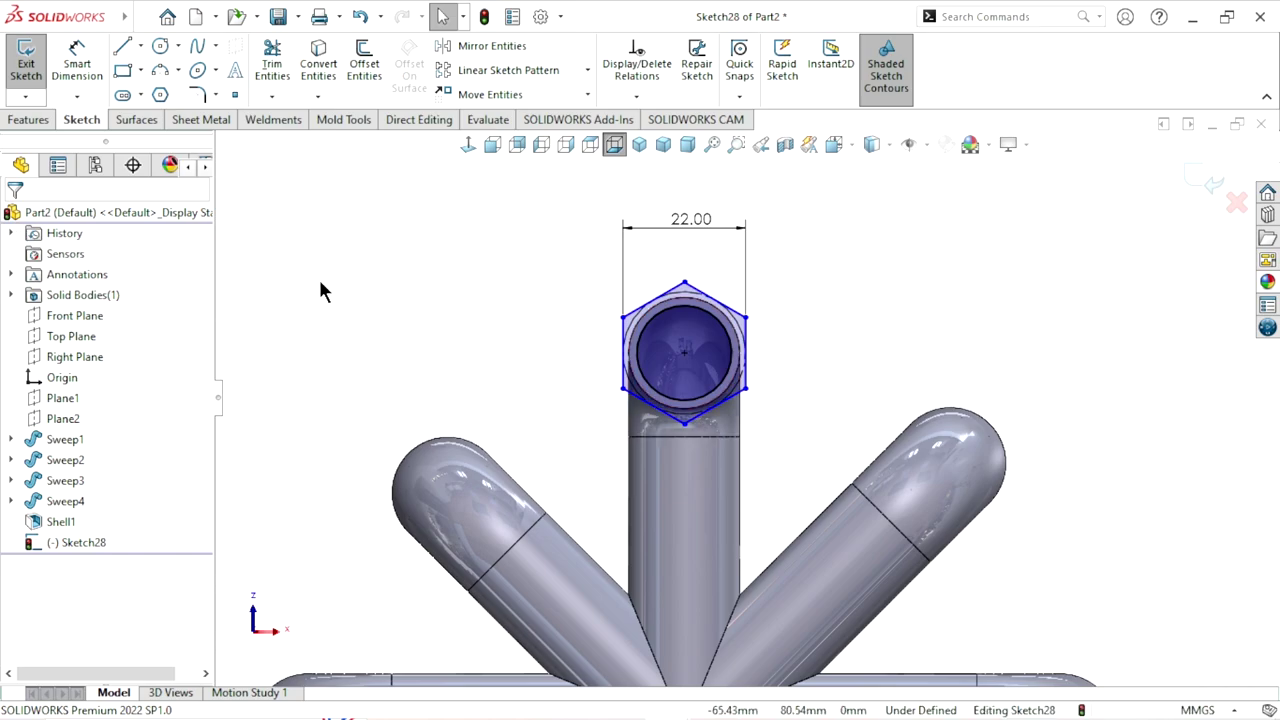
scroll(549, 394, "up", 2)
scroll(760, 397, "down", 3)
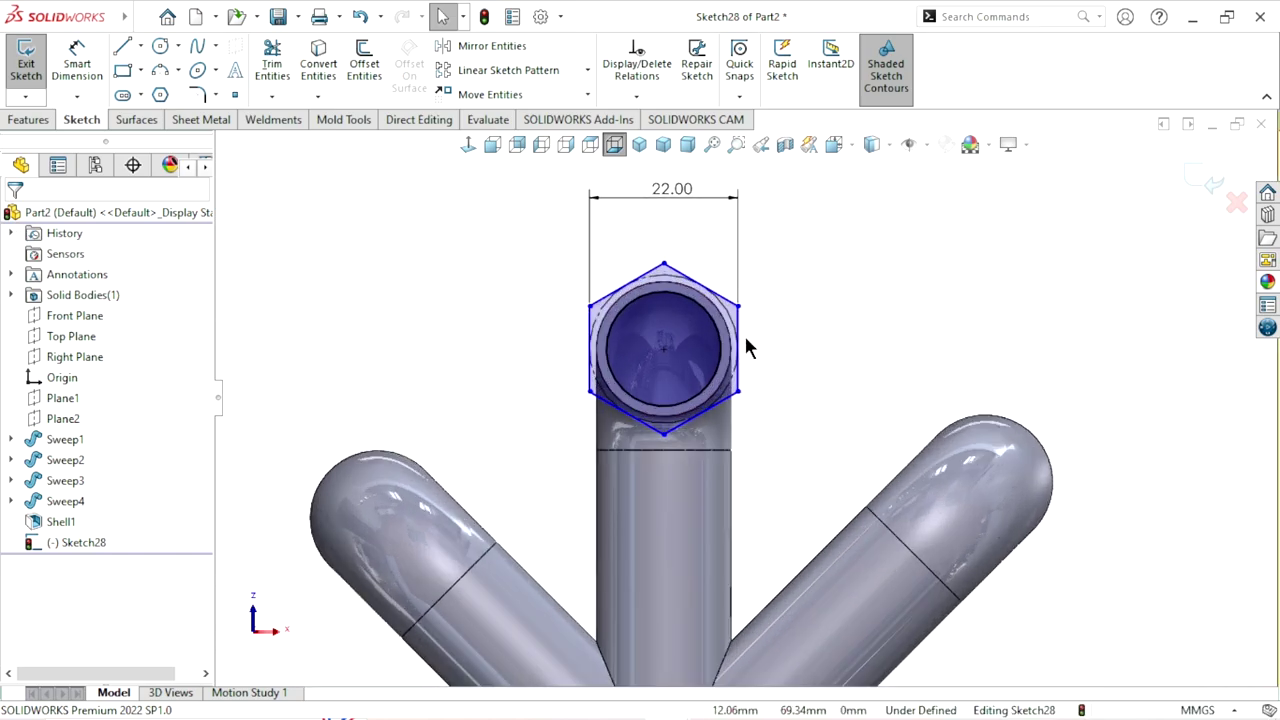
left_click(739, 352)
left_click(822, 256)
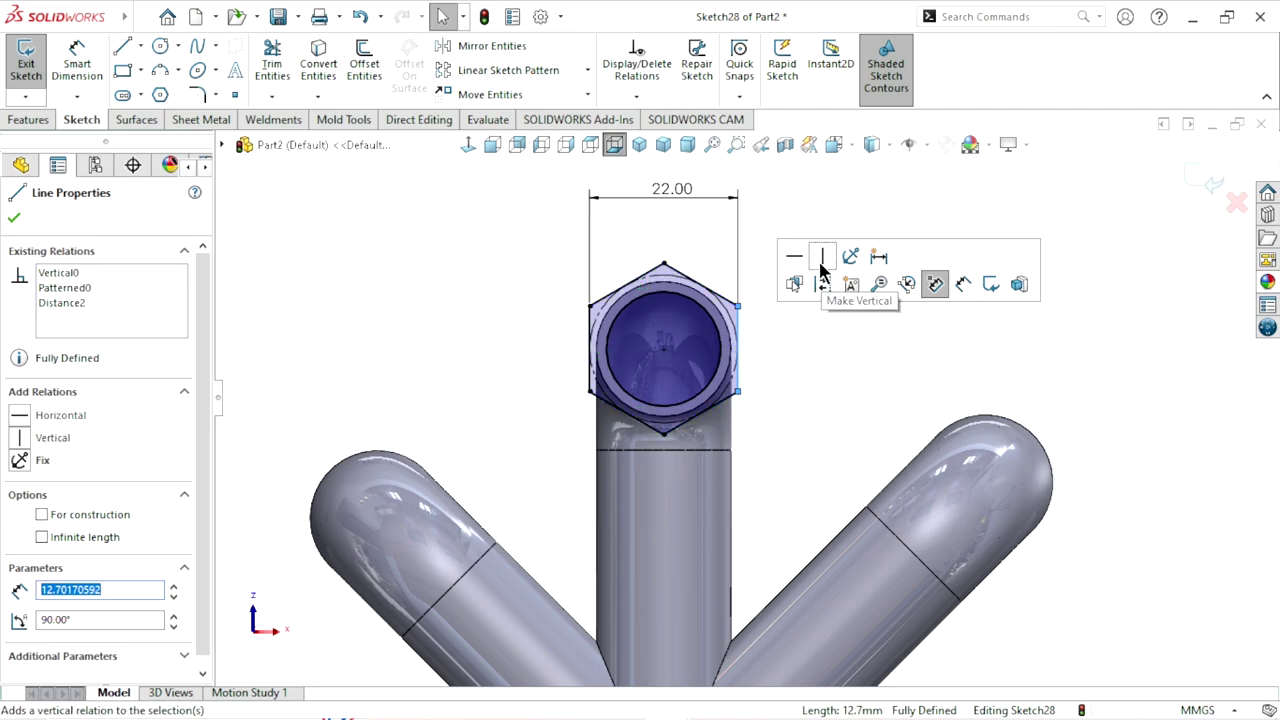
left_click(806, 381)
scroll(806, 381, "up", 1)
scroll(770, 407, "down", 1)
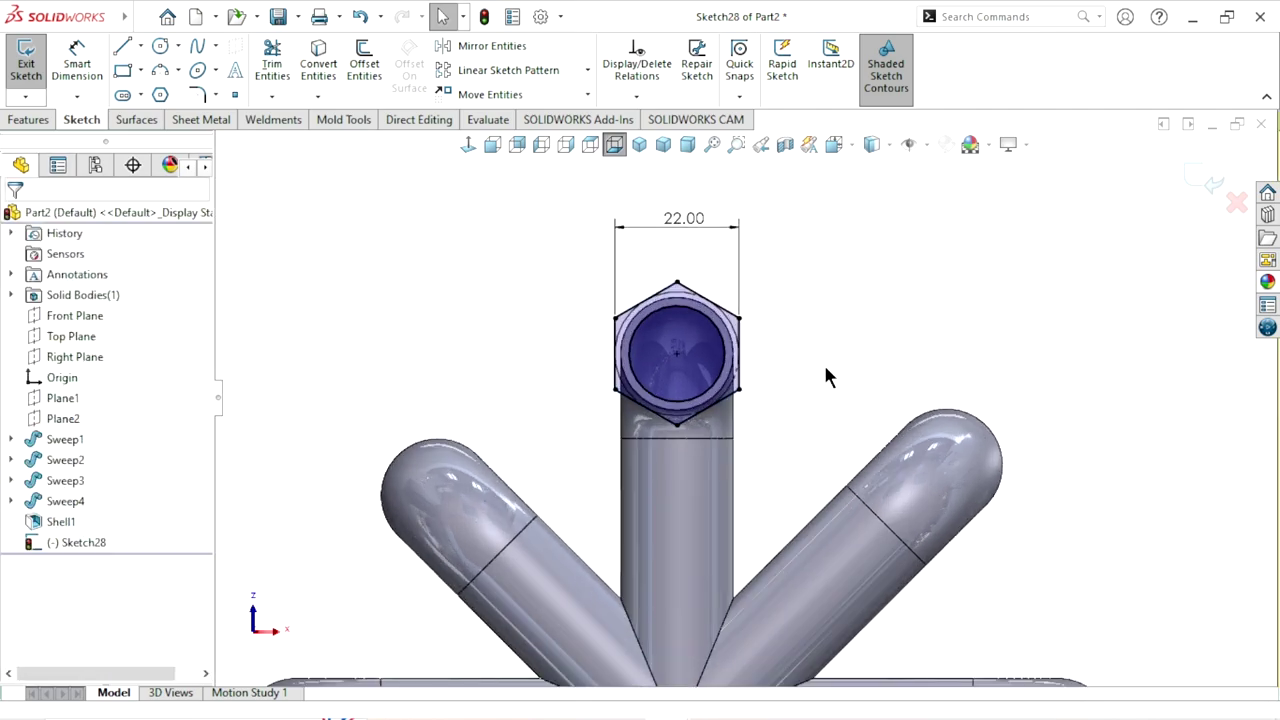
Extrude the hexagon 8 mm to form the hex nut on the pipe end
left_click(28, 122)
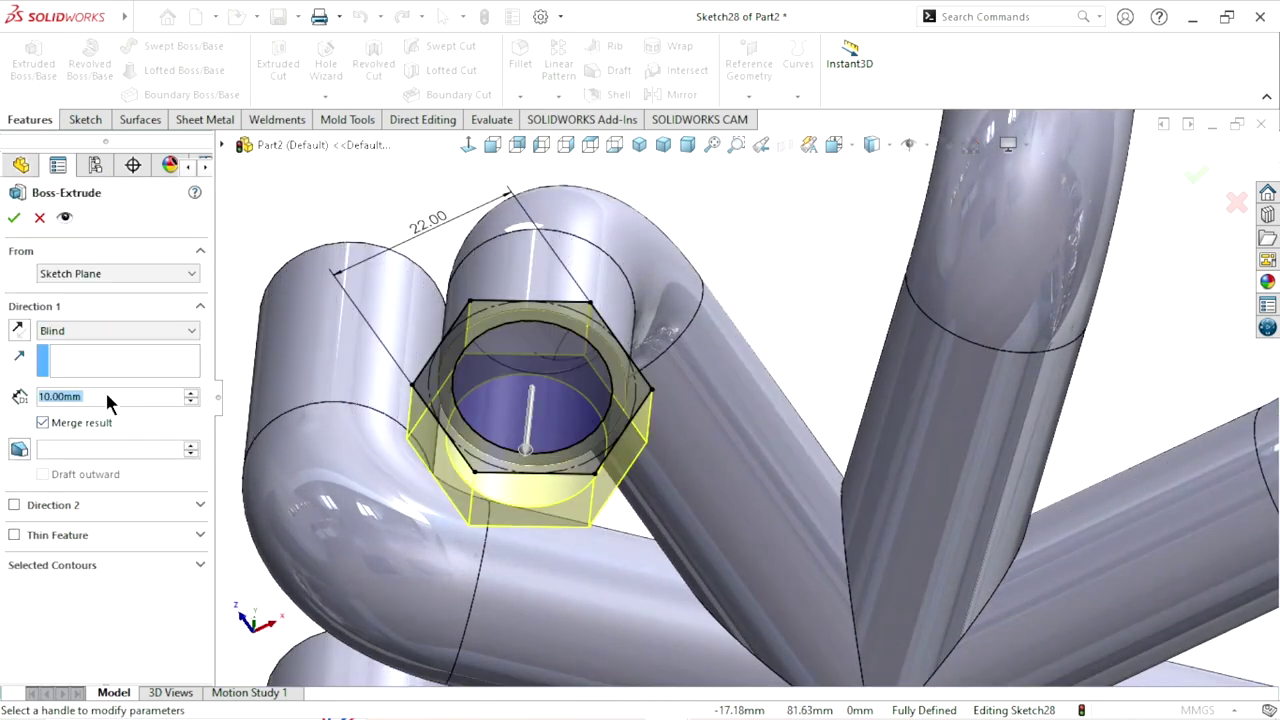
type("8")
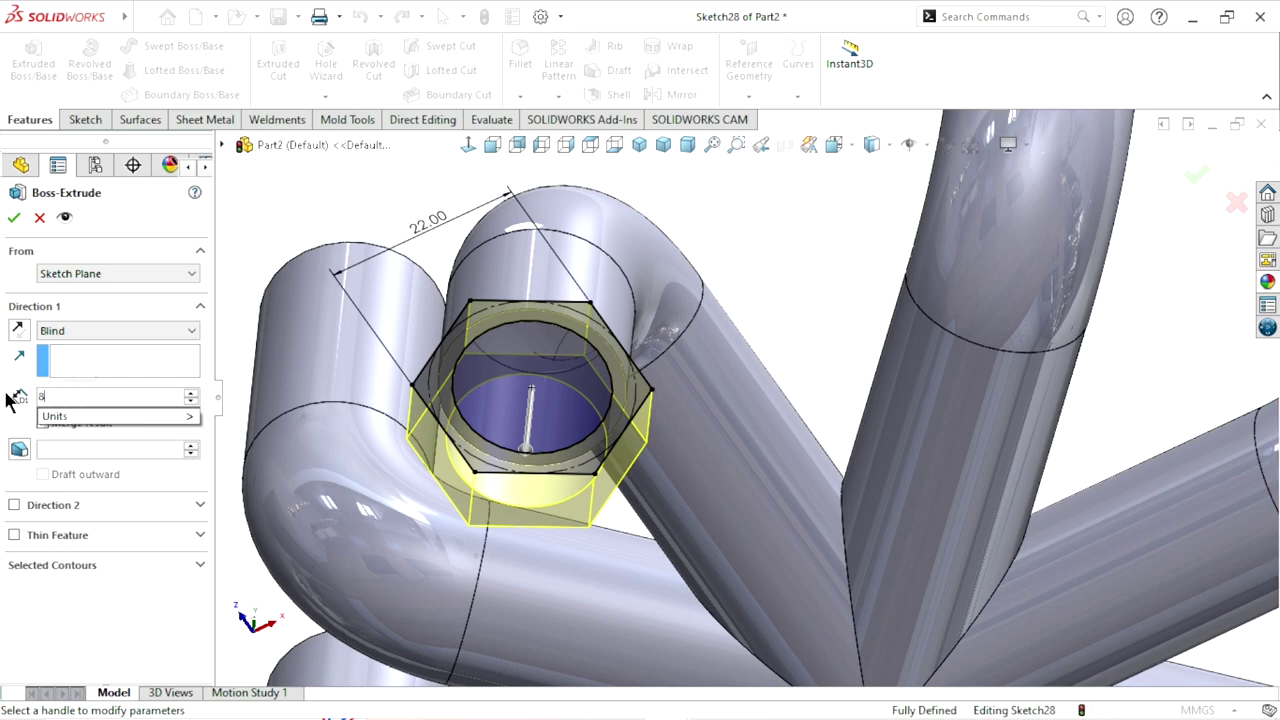
type("z")
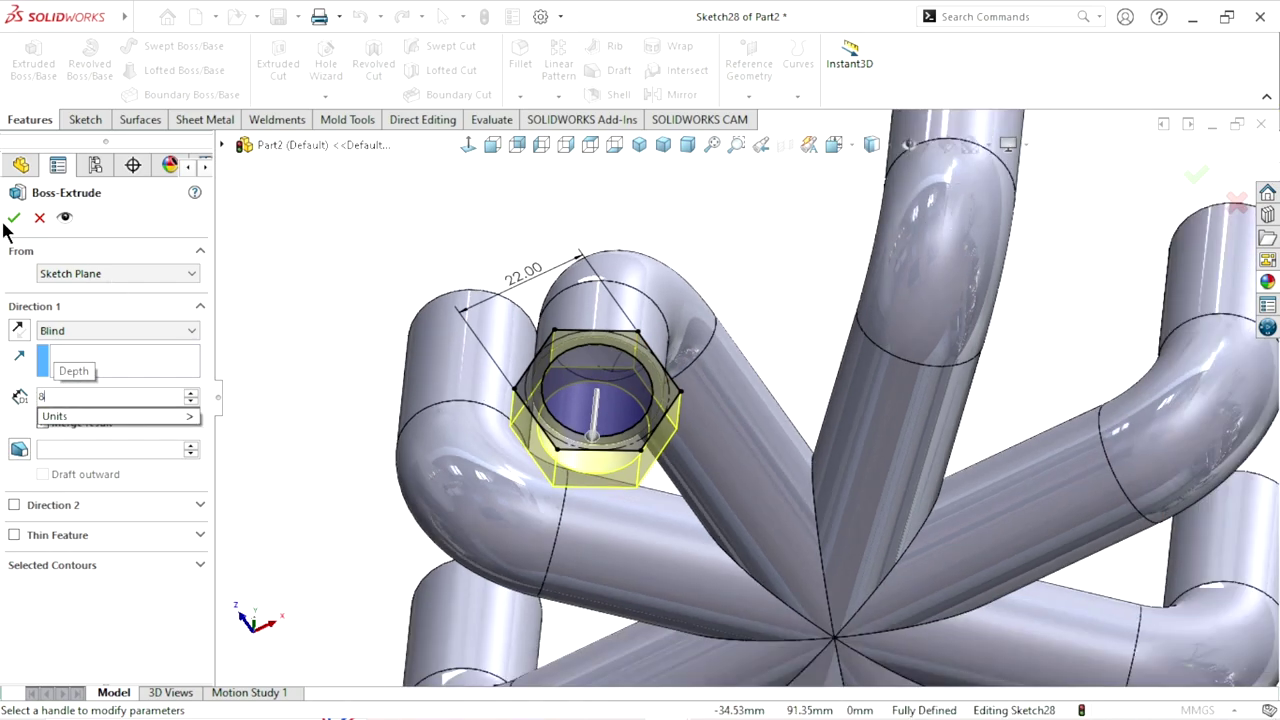
key("Return")
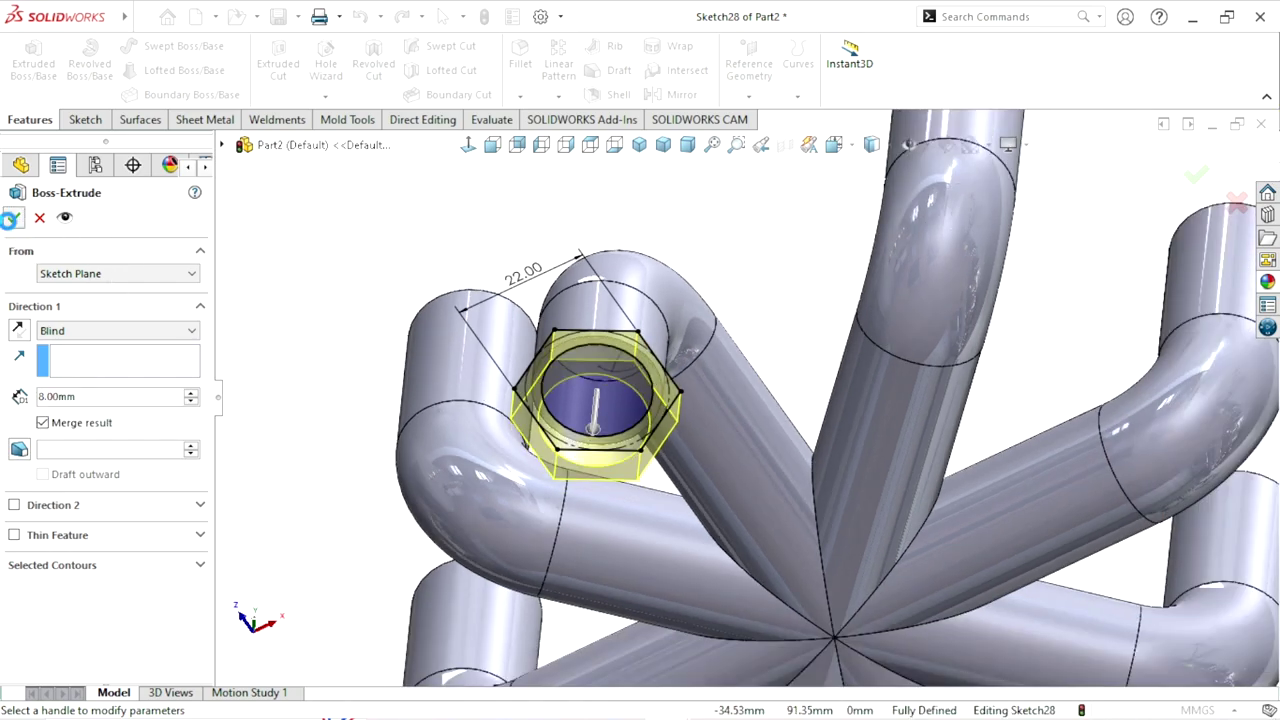
left_click(10, 218)
key("z")
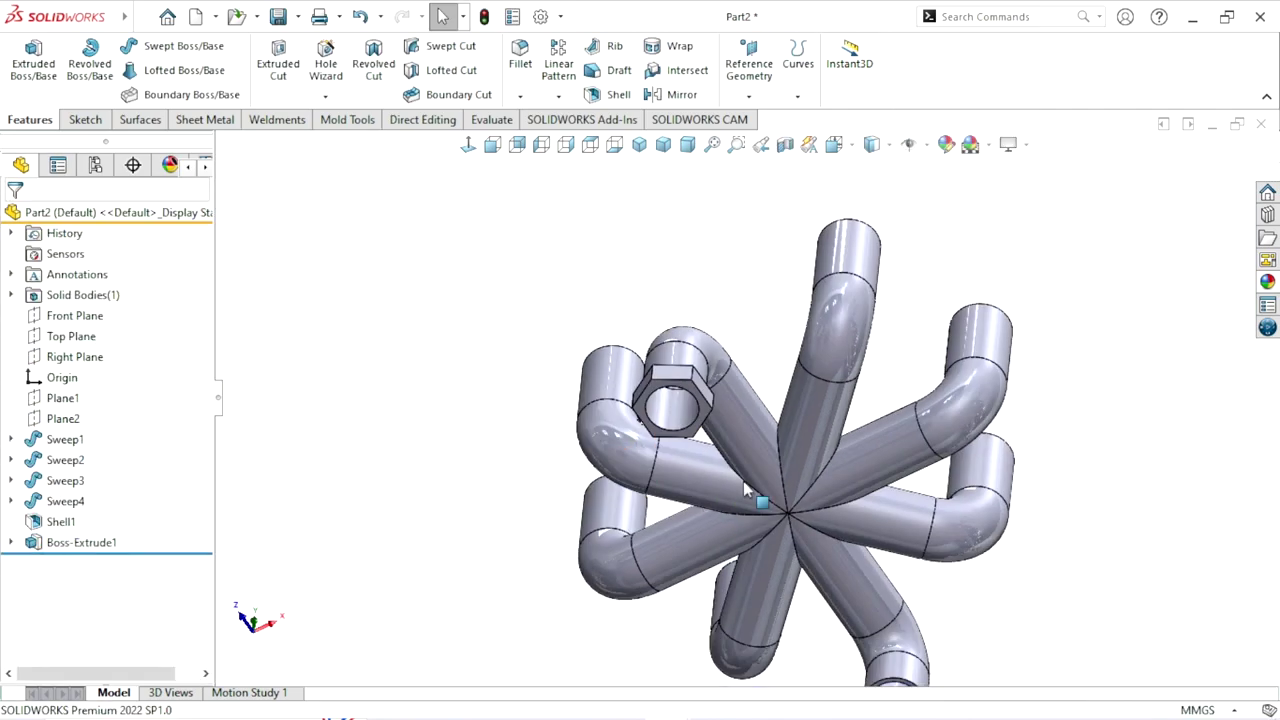
Orbit to the nut's outer face and start a new sketch on it
scroll(743, 481, "down", 3)
mouse_move(734, 448)
middle_mouse_down()
mouse_move(748, 482)
mouse_move(567, 431)
middle_mouse_up()
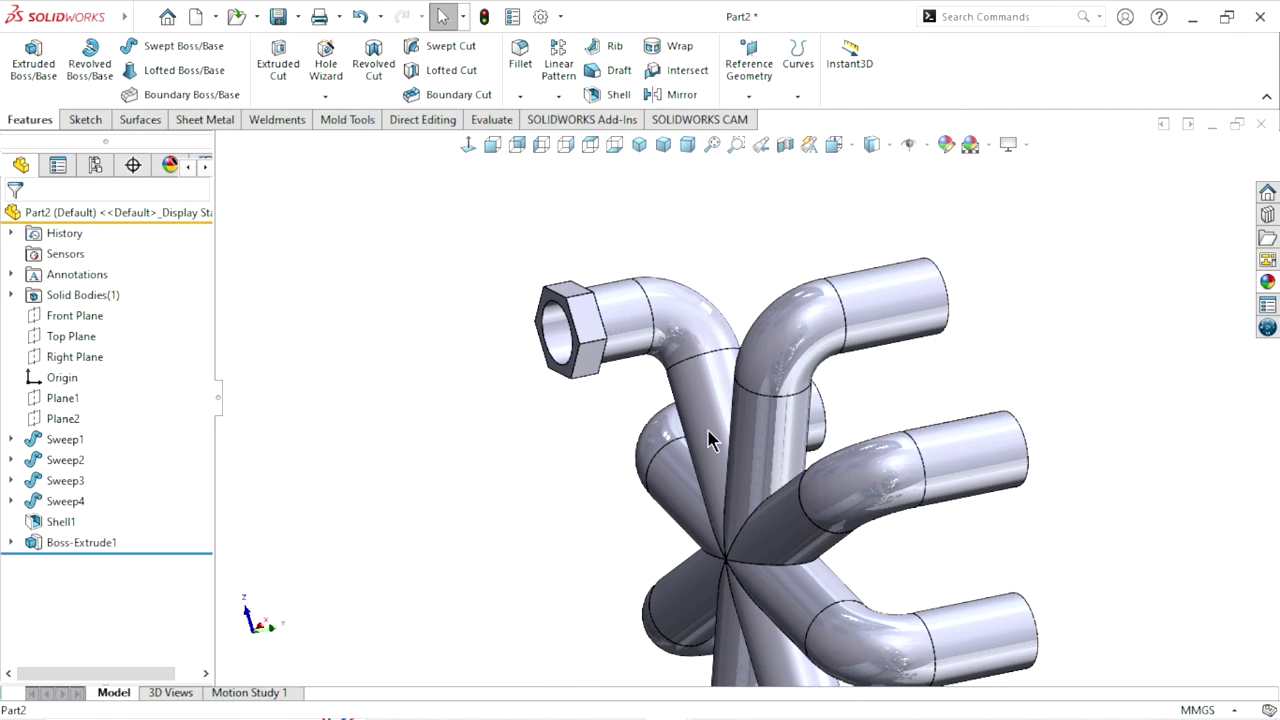
scroll(715, 440, "up", 3)
scroll(700, 420, "down", 3)
scroll(680, 400, "down", 2)
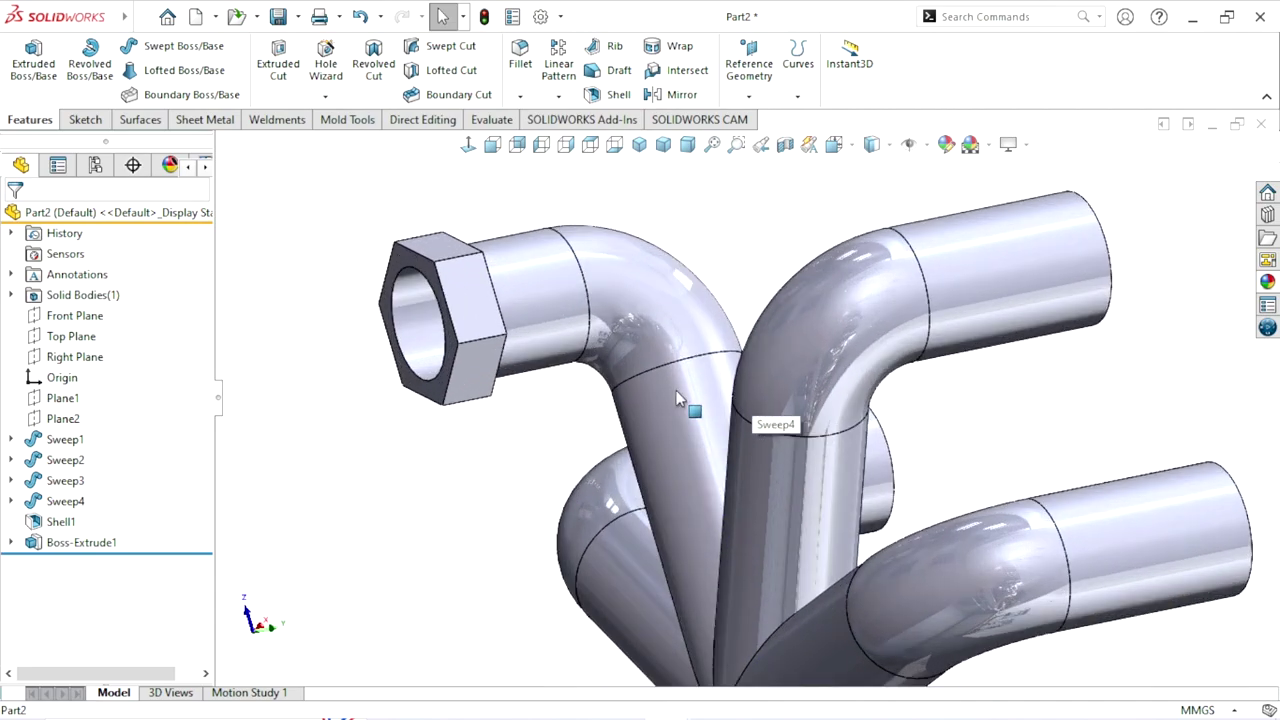
middle_click_drag(677, 399, 513, 337)
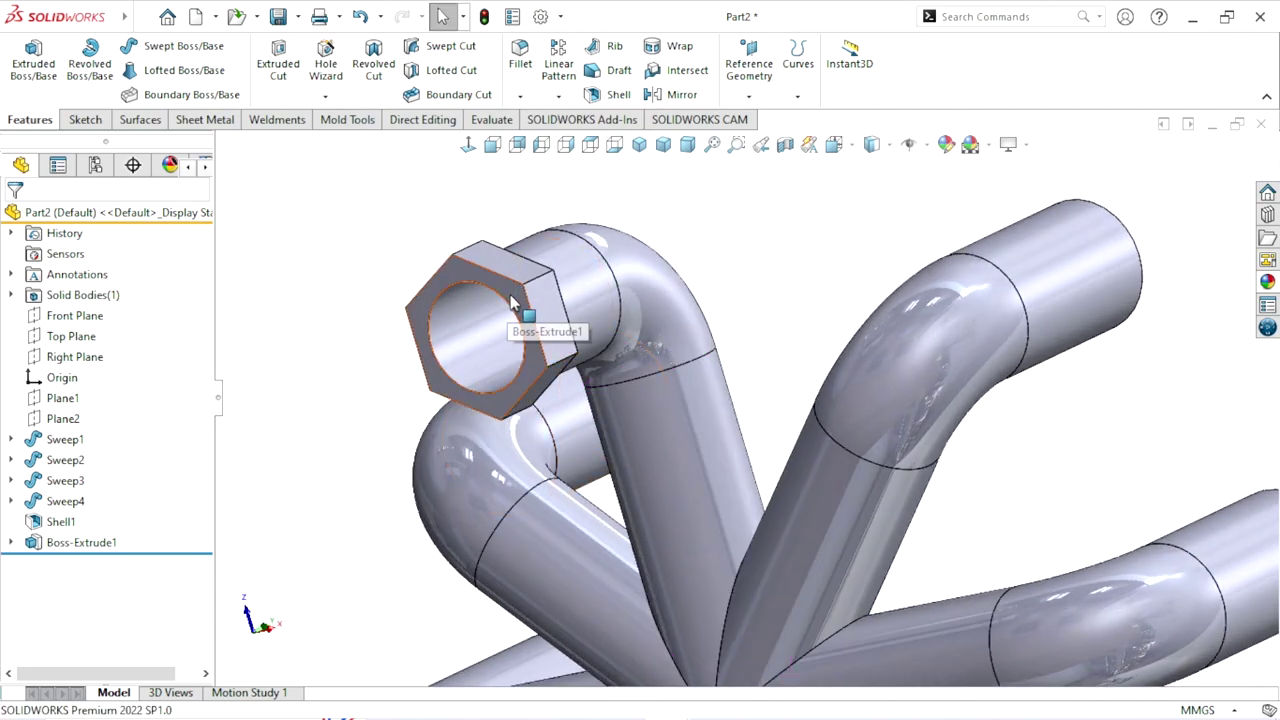
left_click(528, 322)
left_click(590, 250)
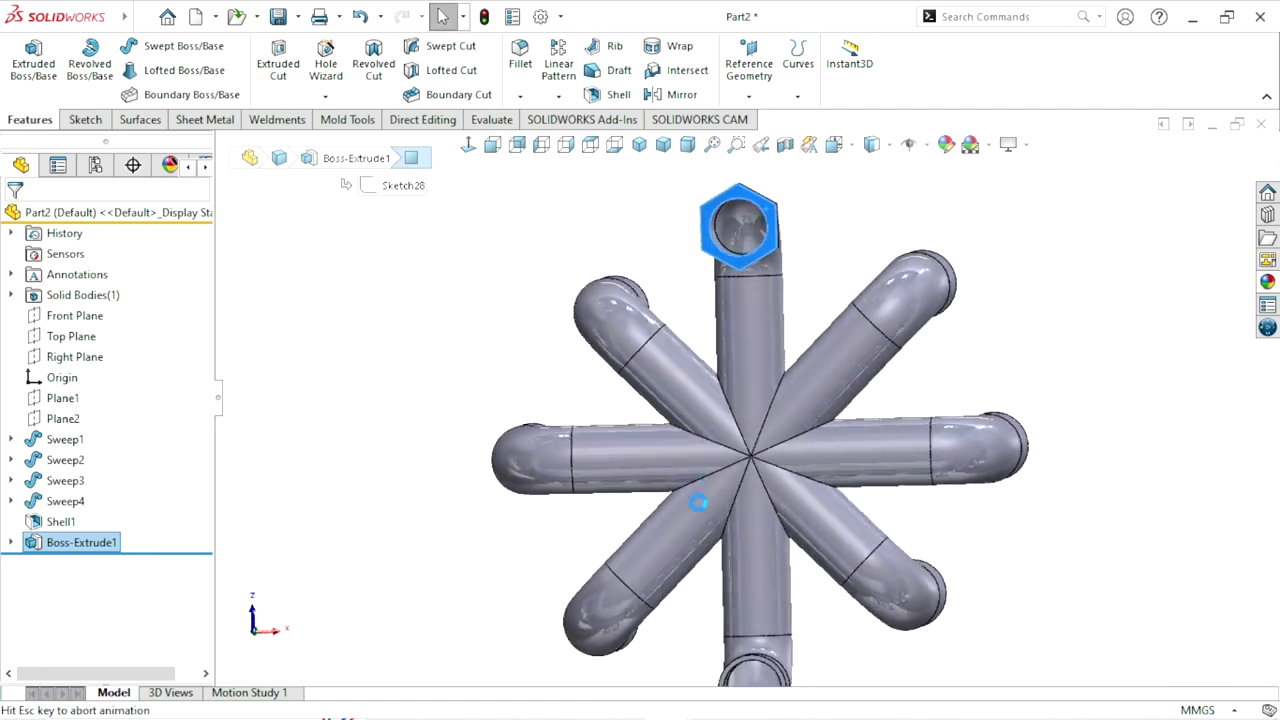
Draw a circle centred on the hole in the nut face, just outside the bore
scroll(770, 290, "up", 3)
scroll(760, 310, "down", 3)
scroll(762, 315, "down", 2)
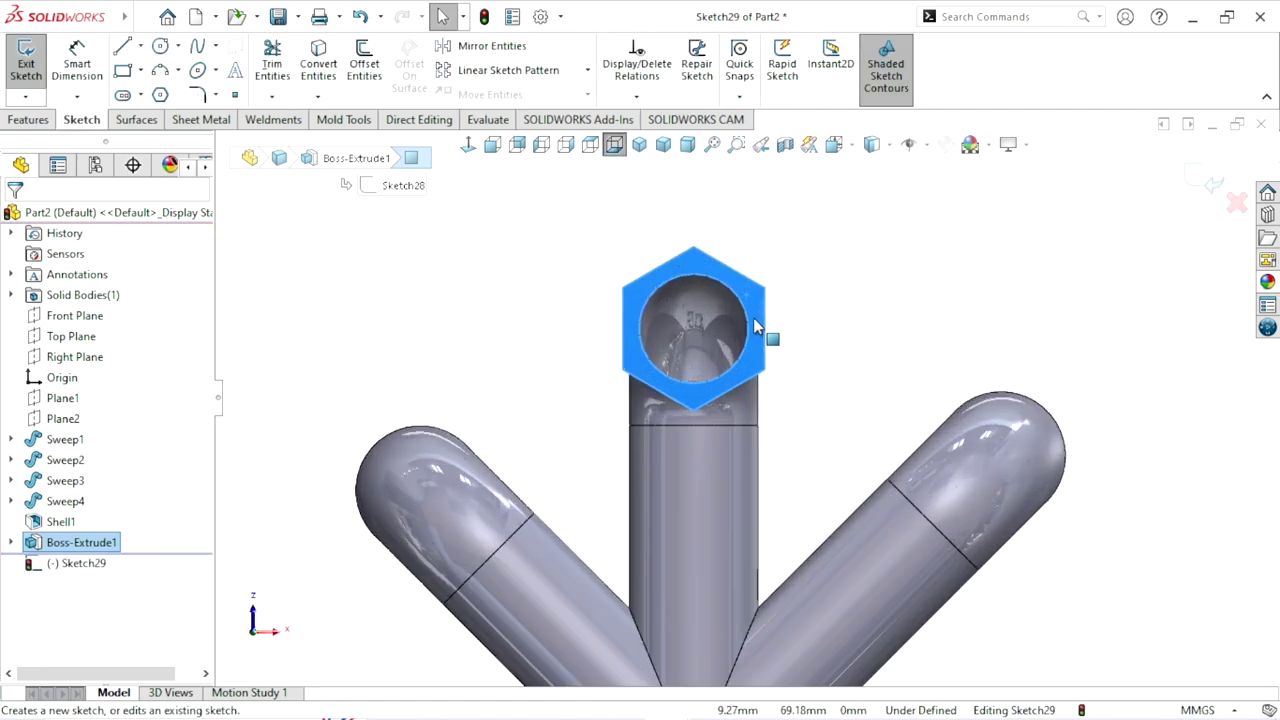
scroll(766, 337, "down", 2)
scroll(811, 400, "down", 2)
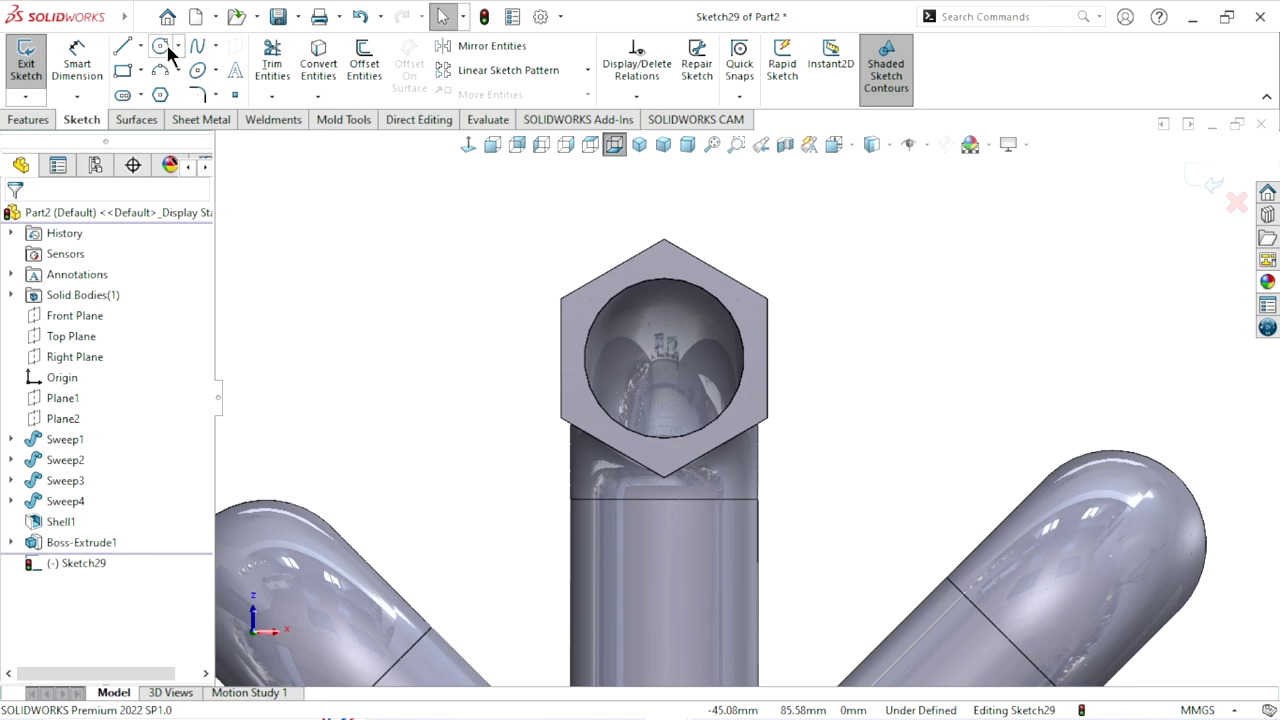
right_click_drag(475, 347, 560, 350)
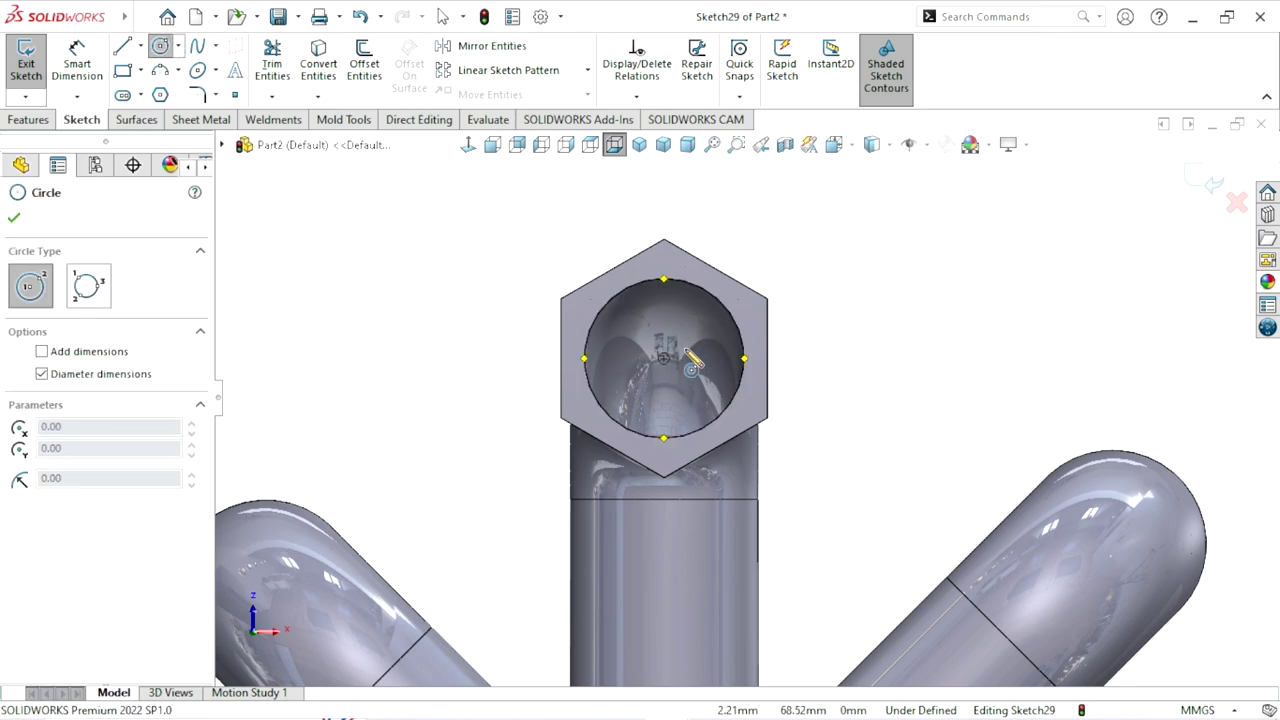
left_click(664, 358)
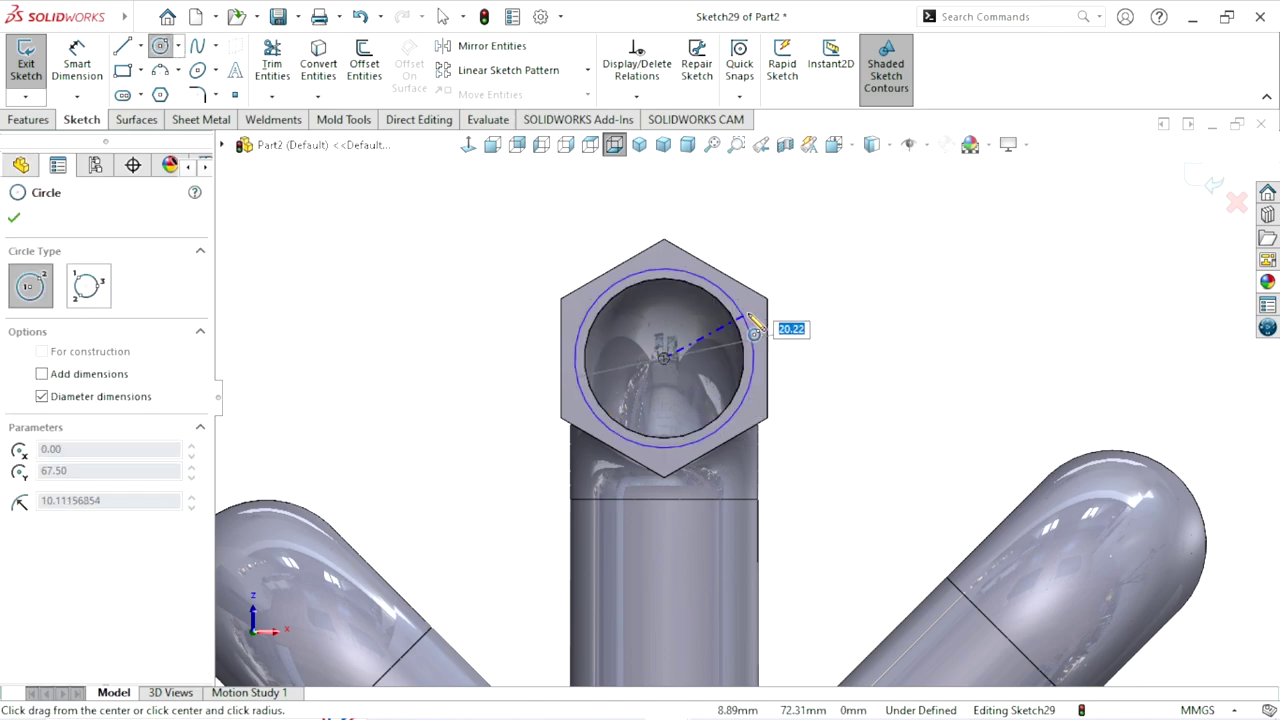
left_click(755, 333)
Dimension the circle to a 20 mm diameter
left_click(14, 217)
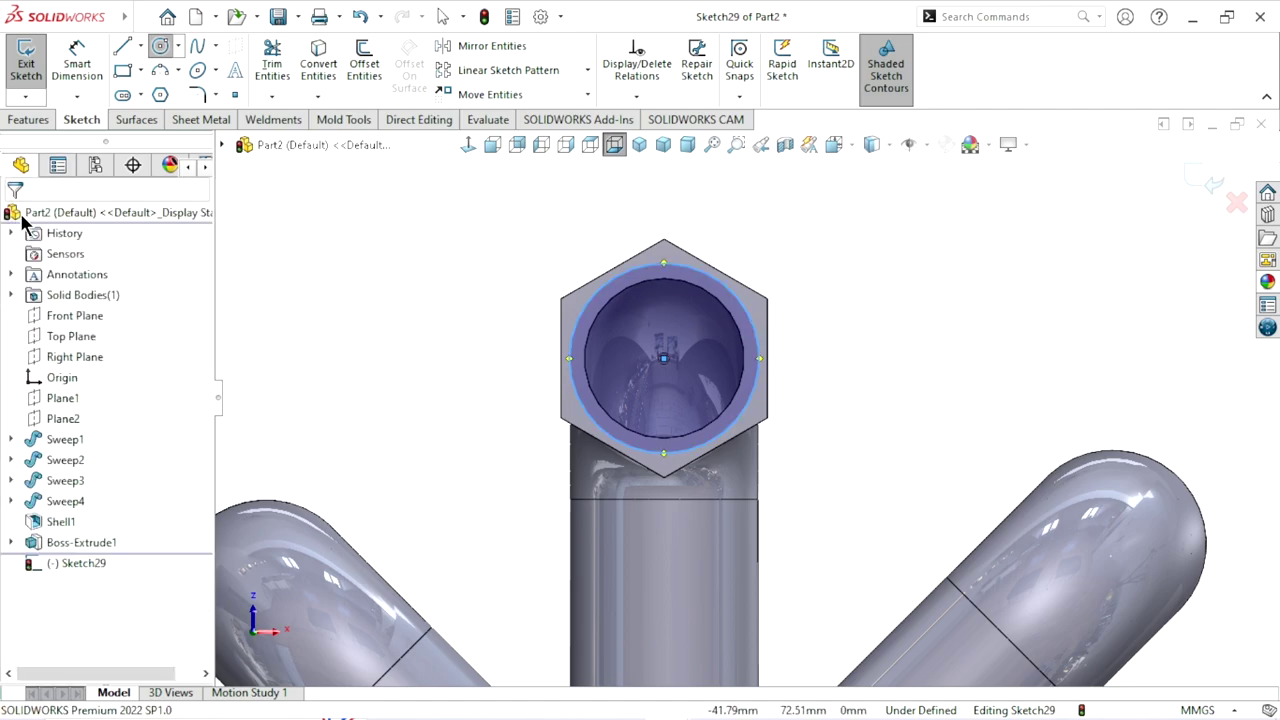
left_click(77, 62)
left_click(768, 354)
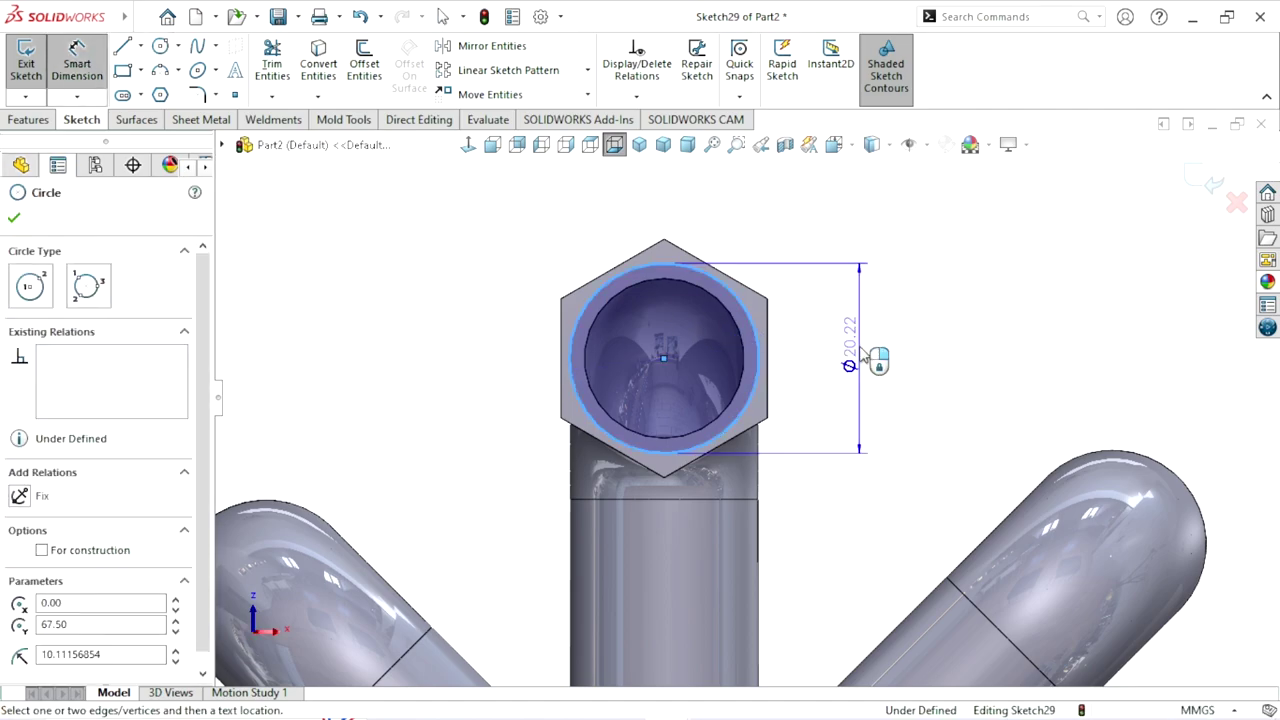
left_click(859, 352)
type("2")
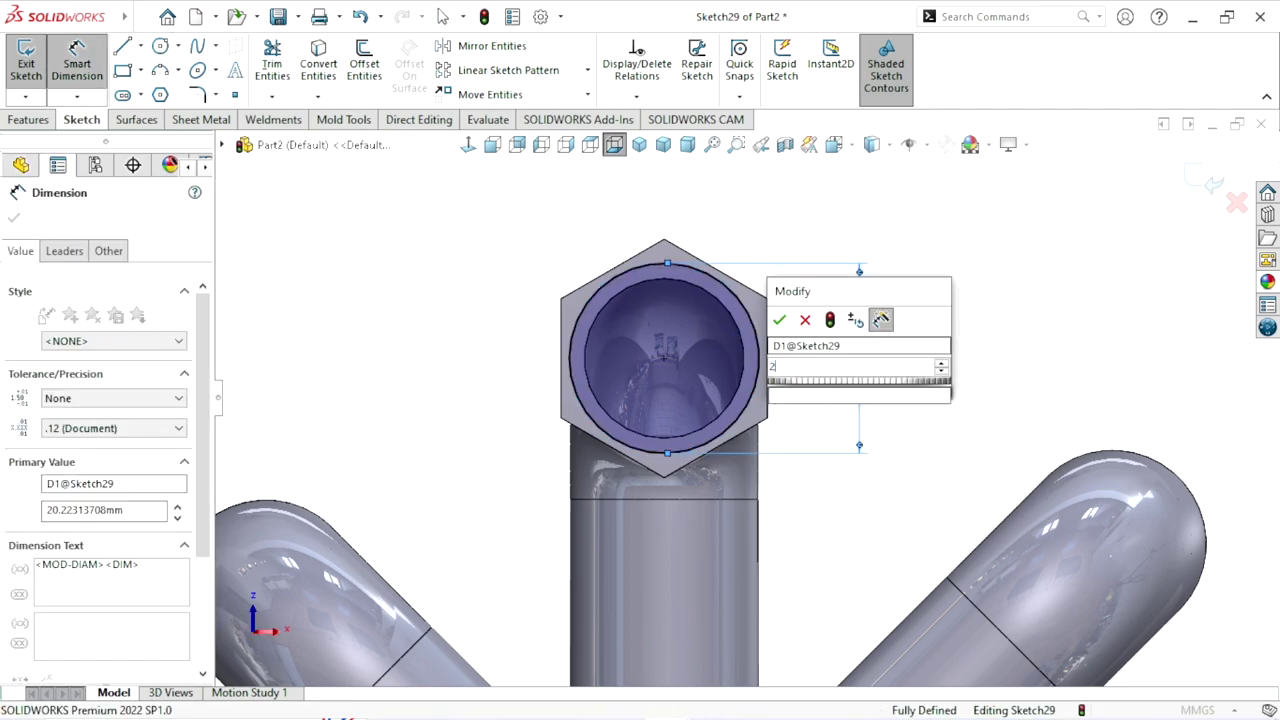
key("Return")
scroll(771, 400, "up", 3)
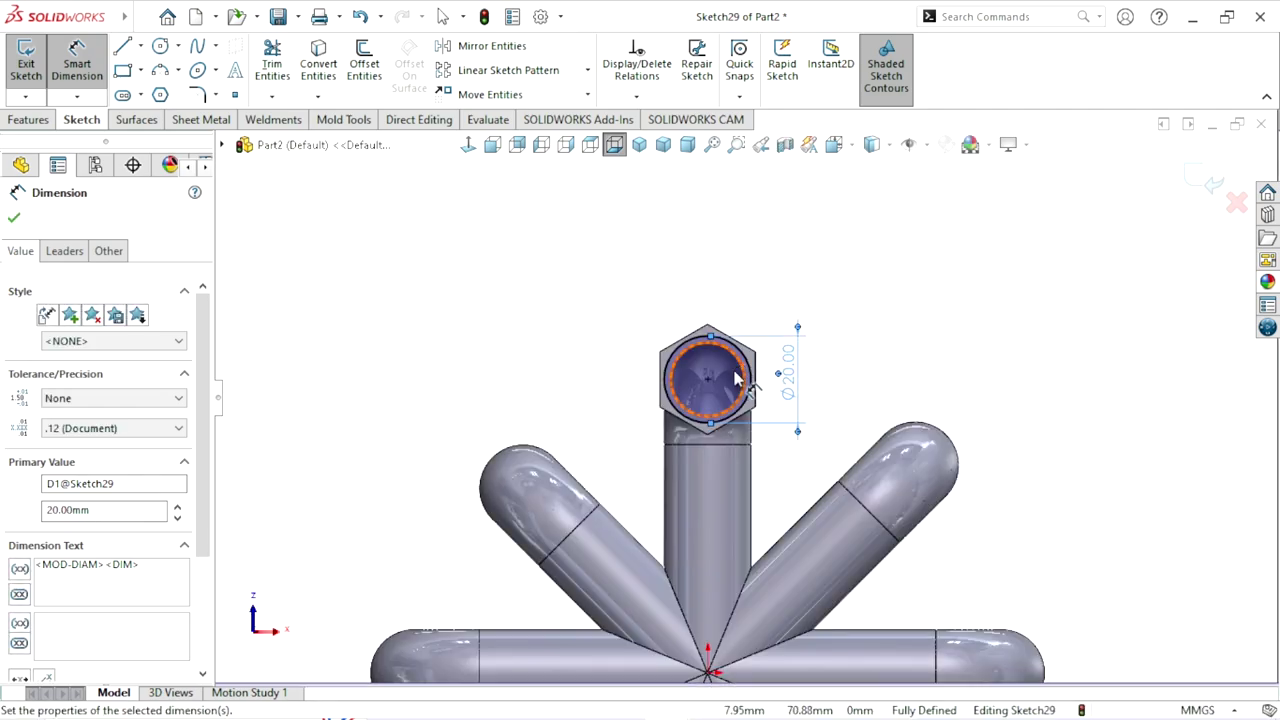
left_click(14, 218)
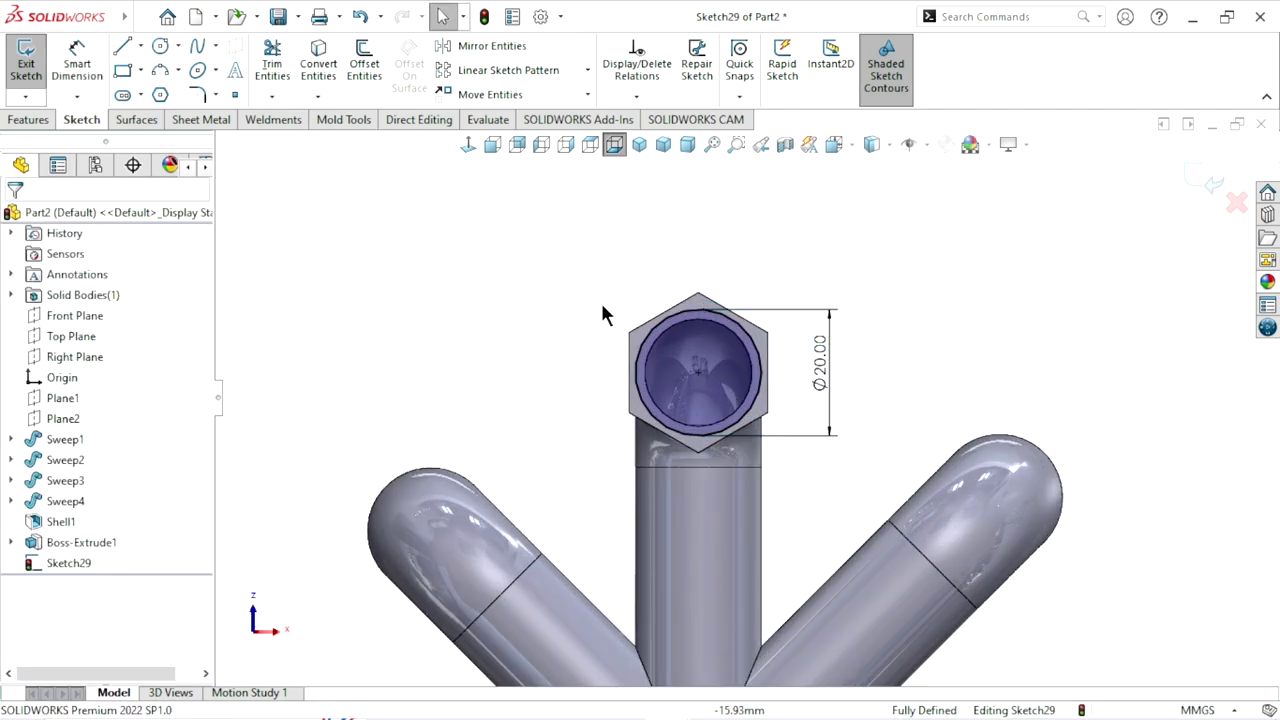
Convert the pipe's inner circular edge into the sketch
left_click(678, 327)
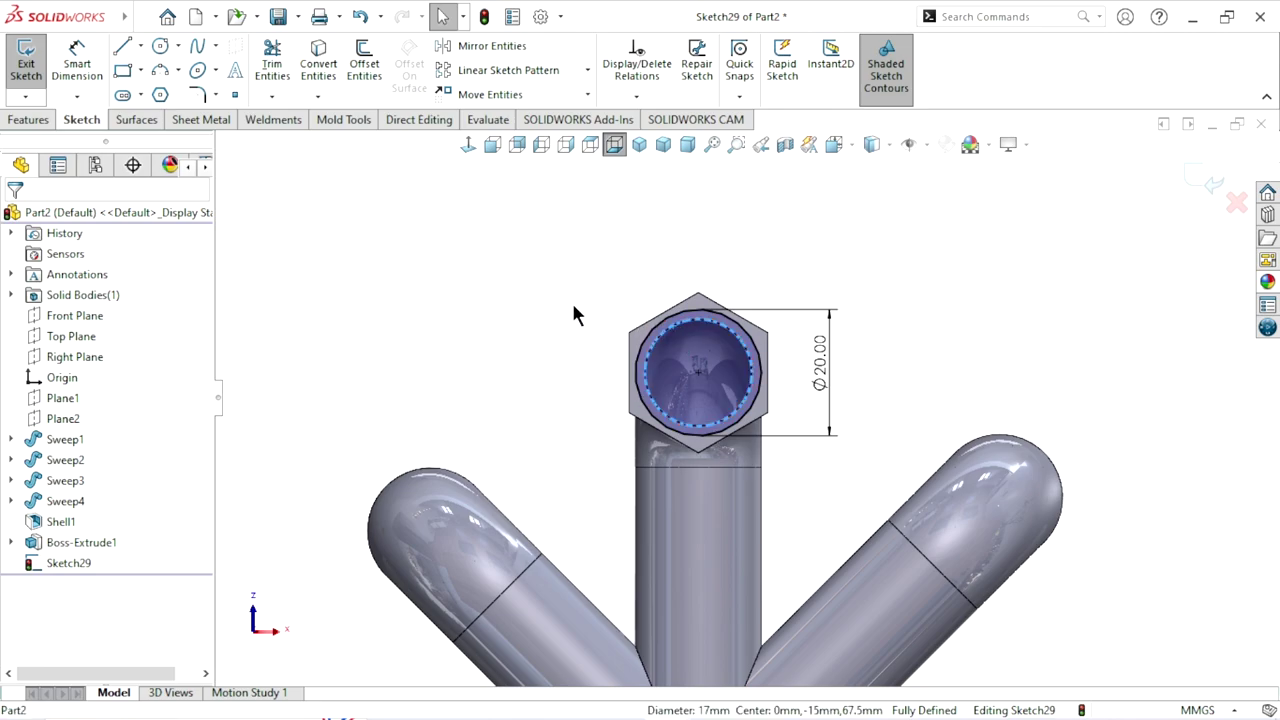
left_click(332, 57)
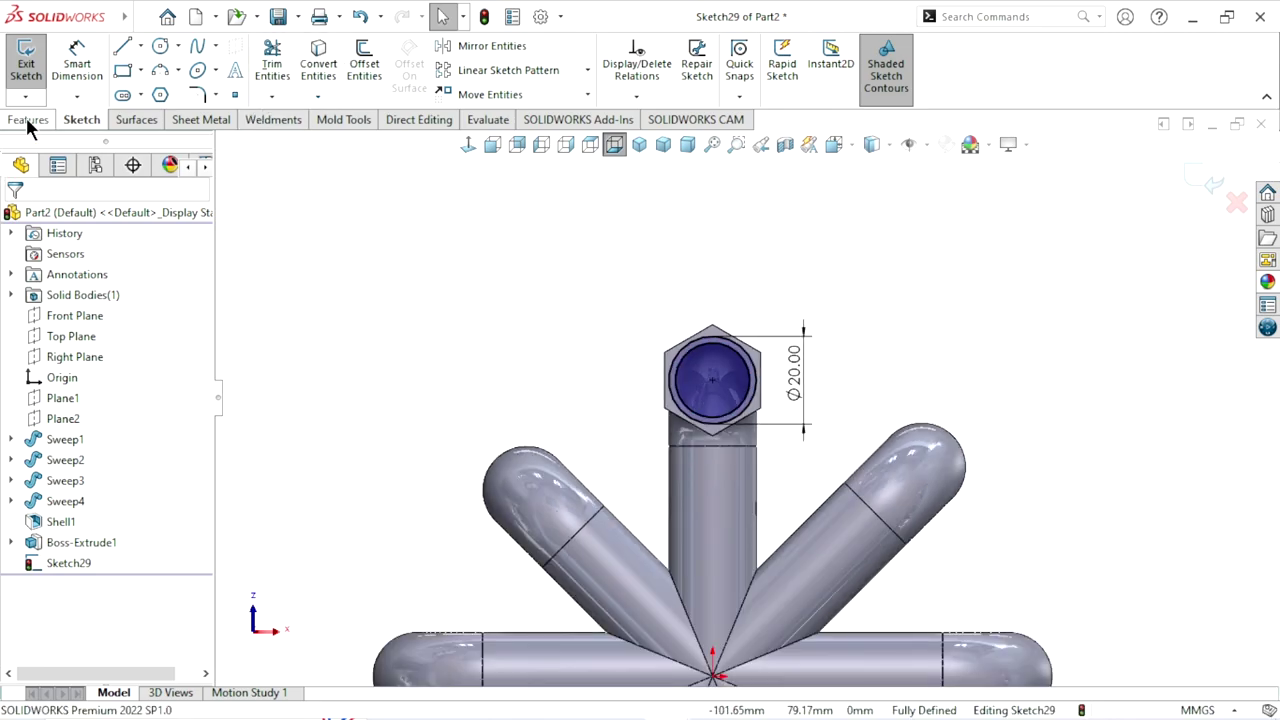
left_click(28, 120)
Extrude the ring sketch 15 mm blind to make the sleeve beyond the nut
left_click(46, 66)
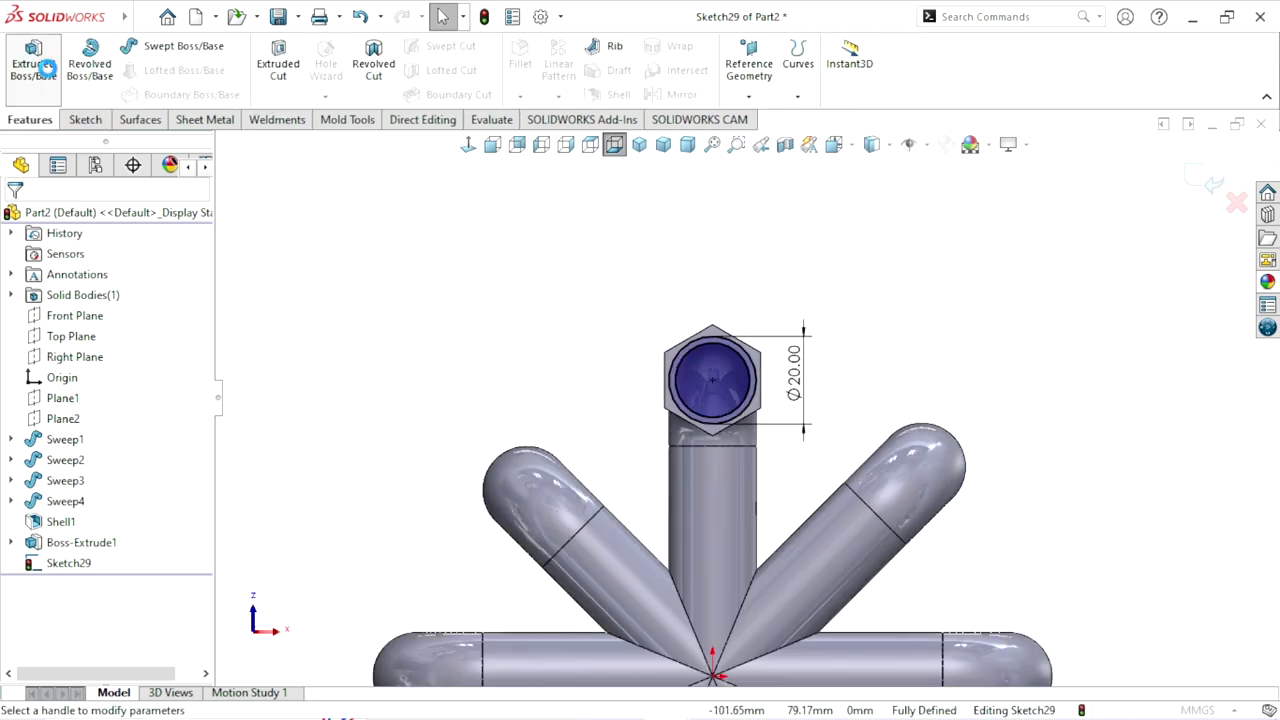
type("1")
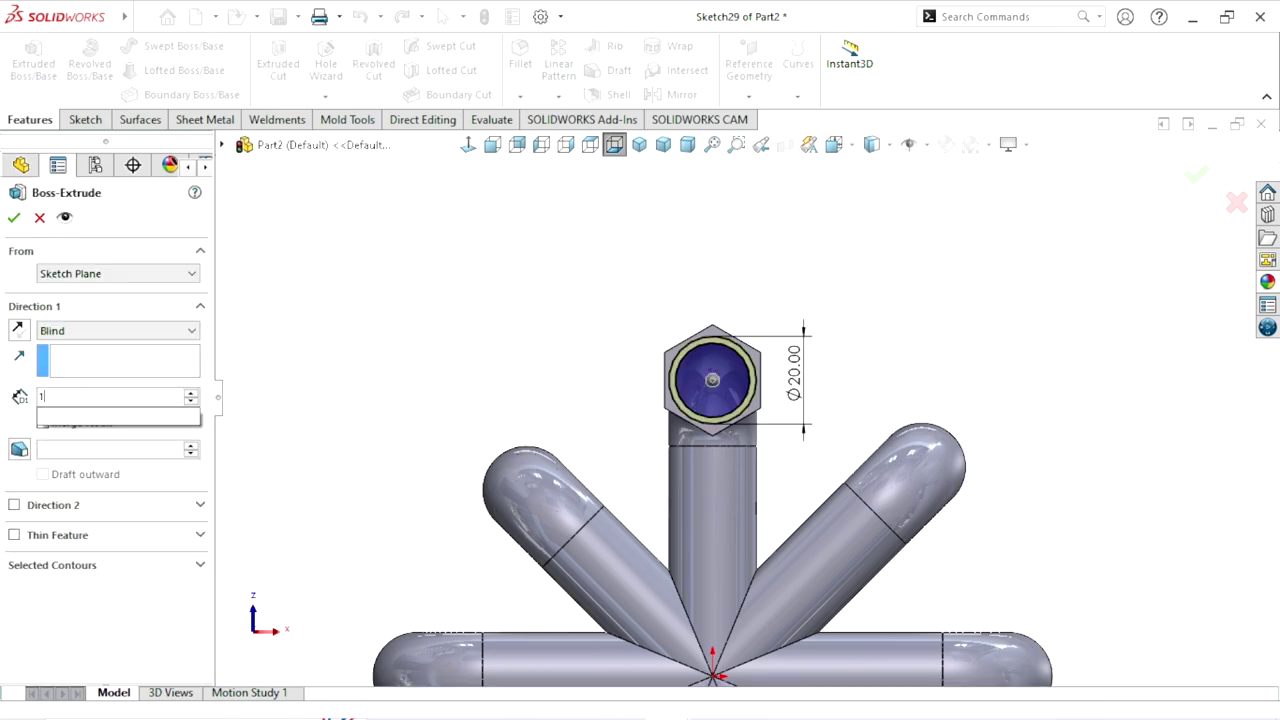
type("5")
key("Return")
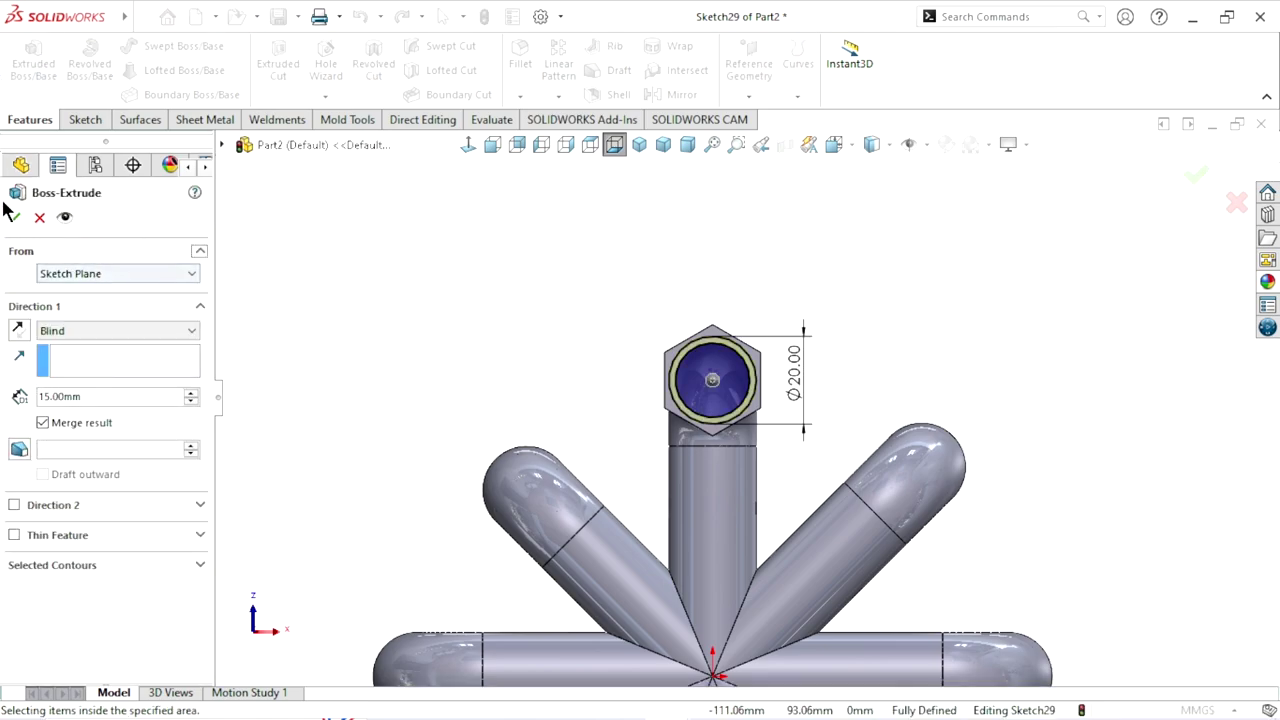
left_click(12, 216)
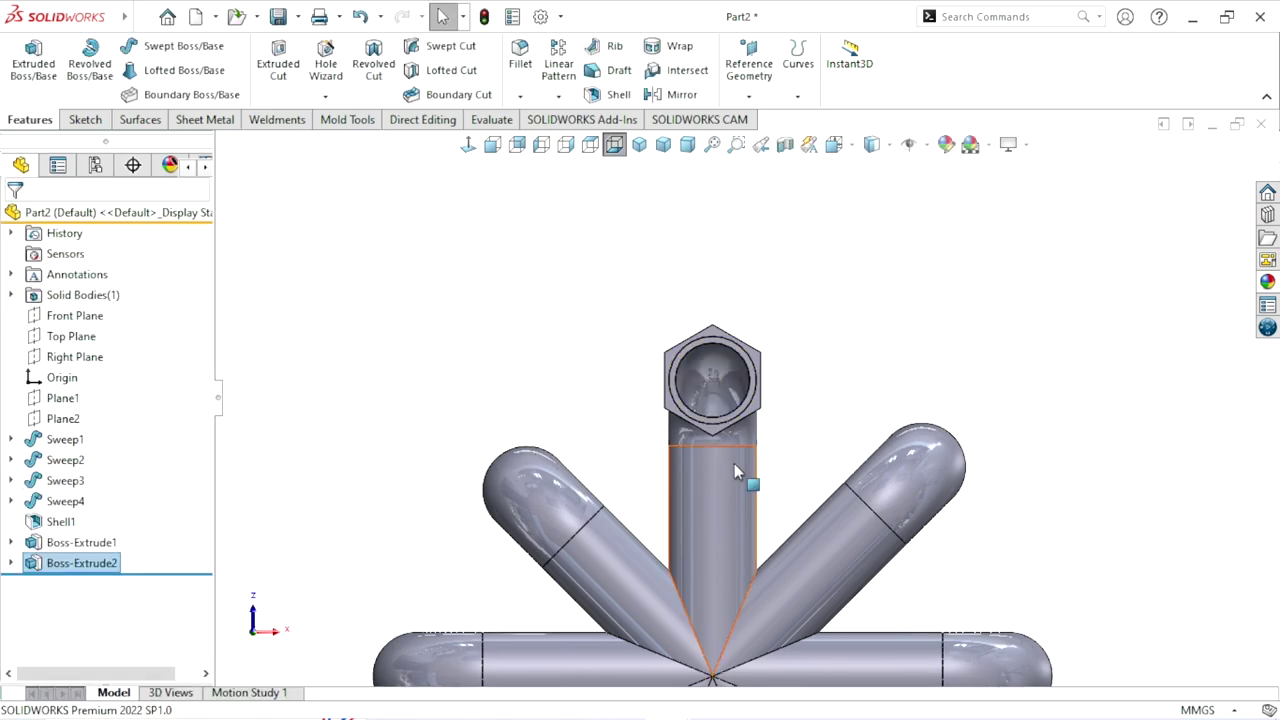
middle_click_drag(734, 463, 648, 576)
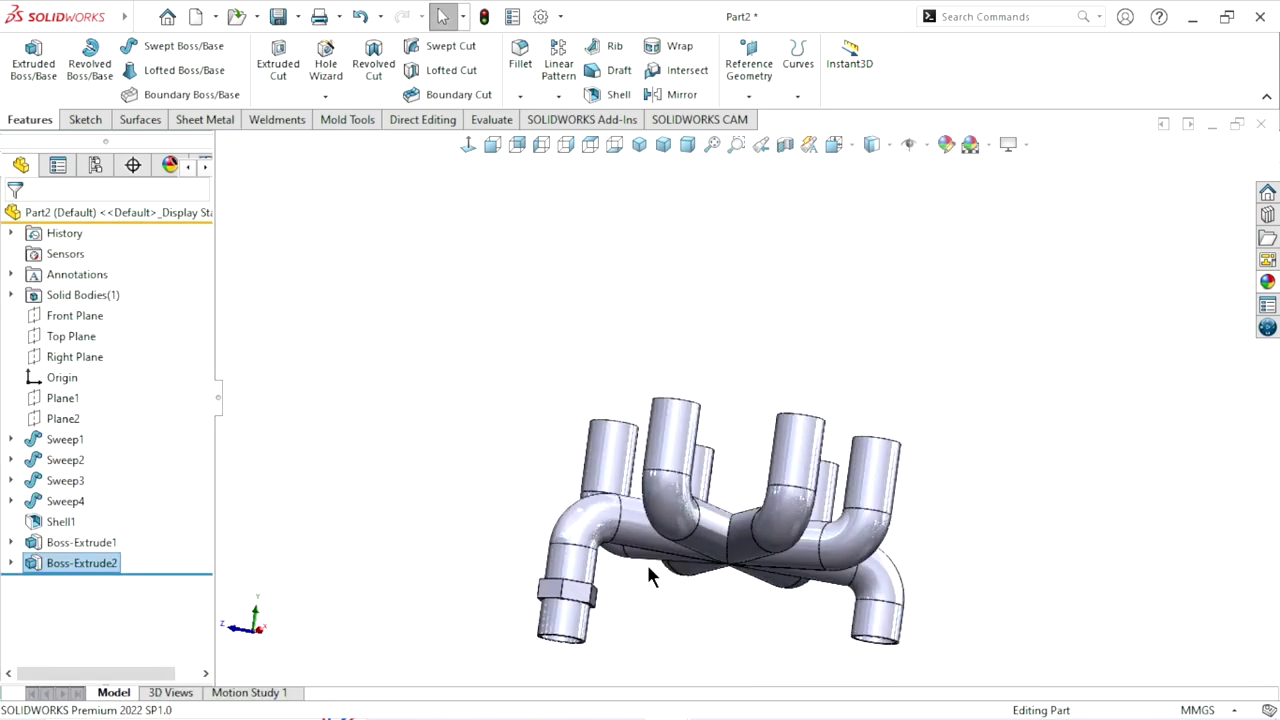
scroll(675, 525, "down", 3)
scroll(665, 478, "down", 2)
scroll(786, 563, "up", 3)
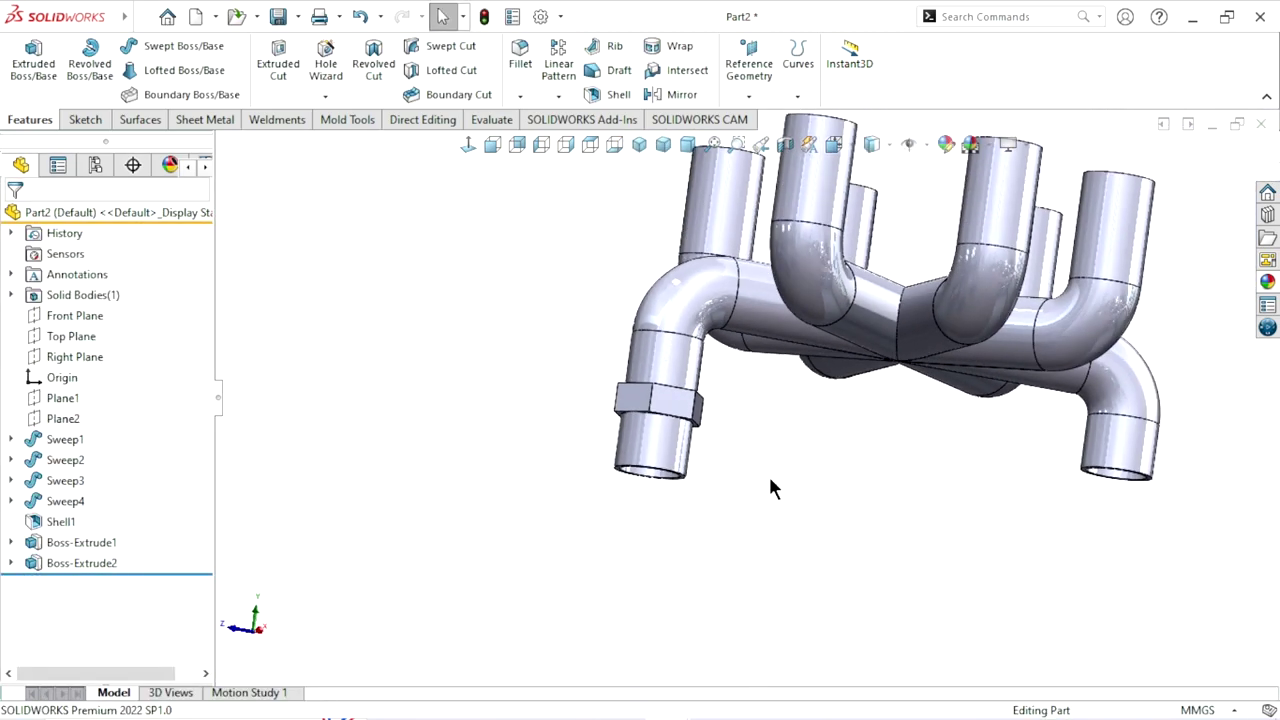
scroll(790, 490, "down", 2)
scroll(815, 496, "up", 2)
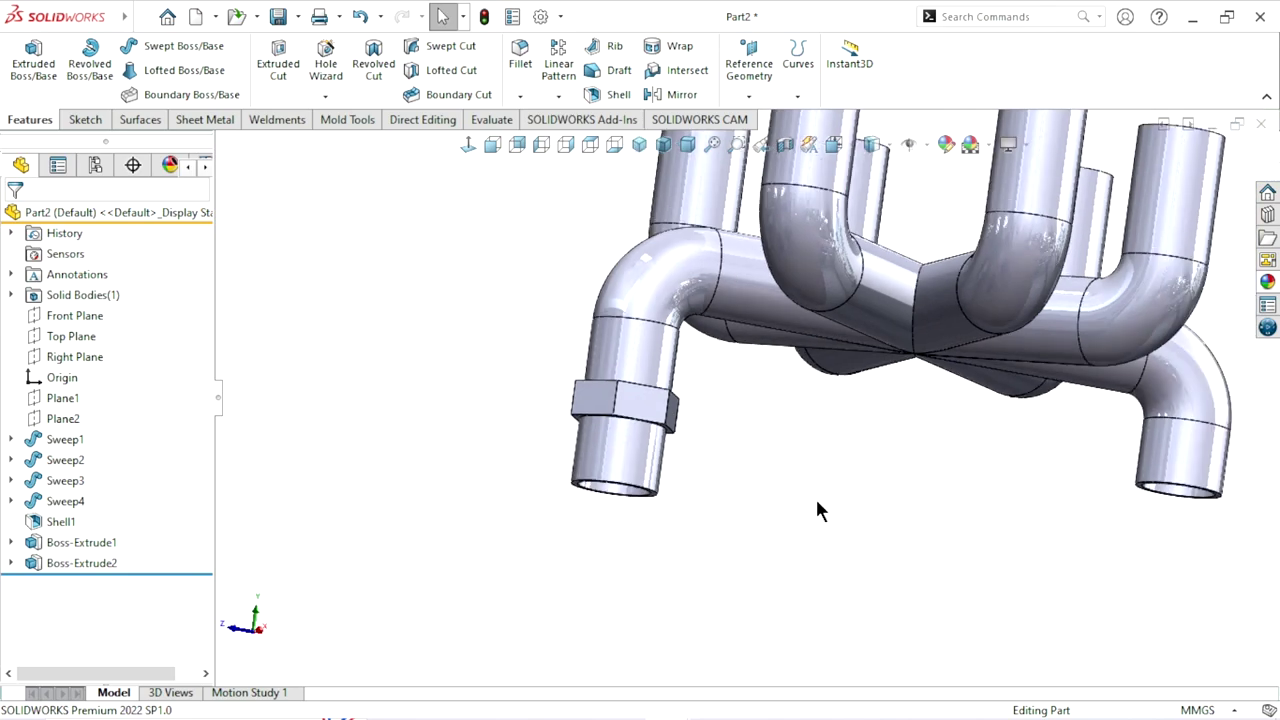
scroll(780, 475, "down", 2)
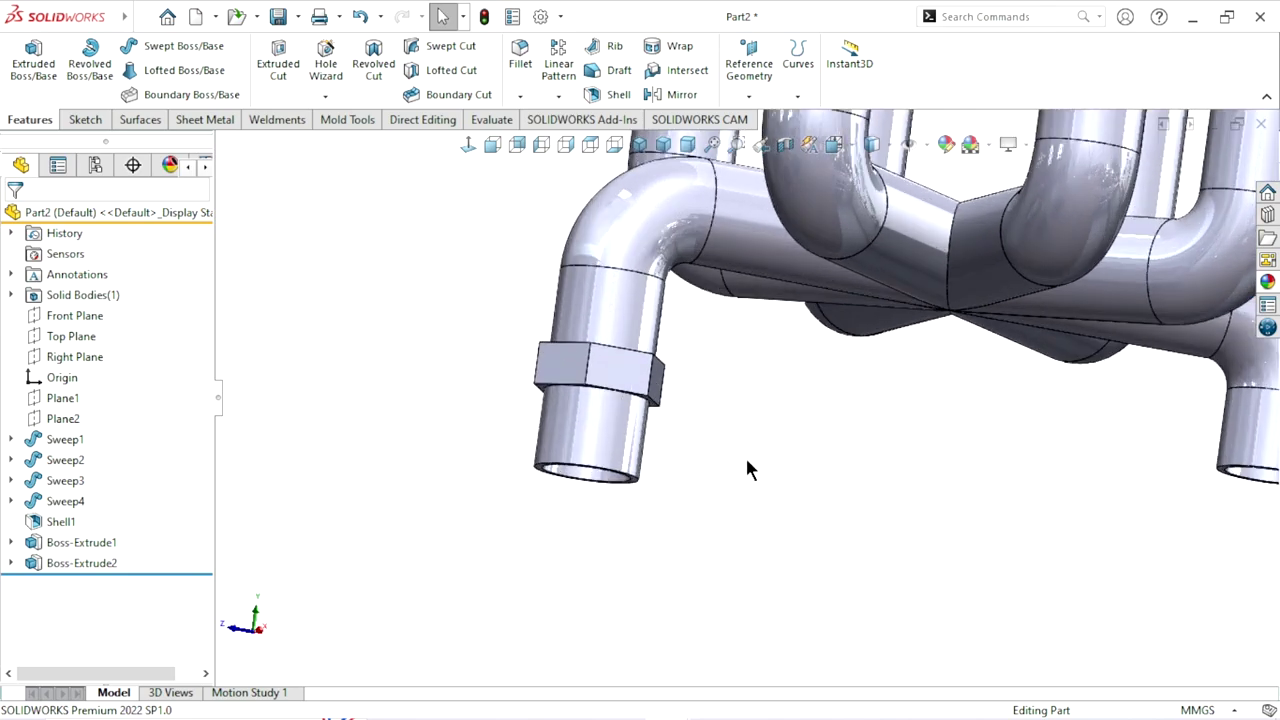
Open a new sketch on the Right Plane, centred on the nut end, with Centerline selected
left_click(70, 355)
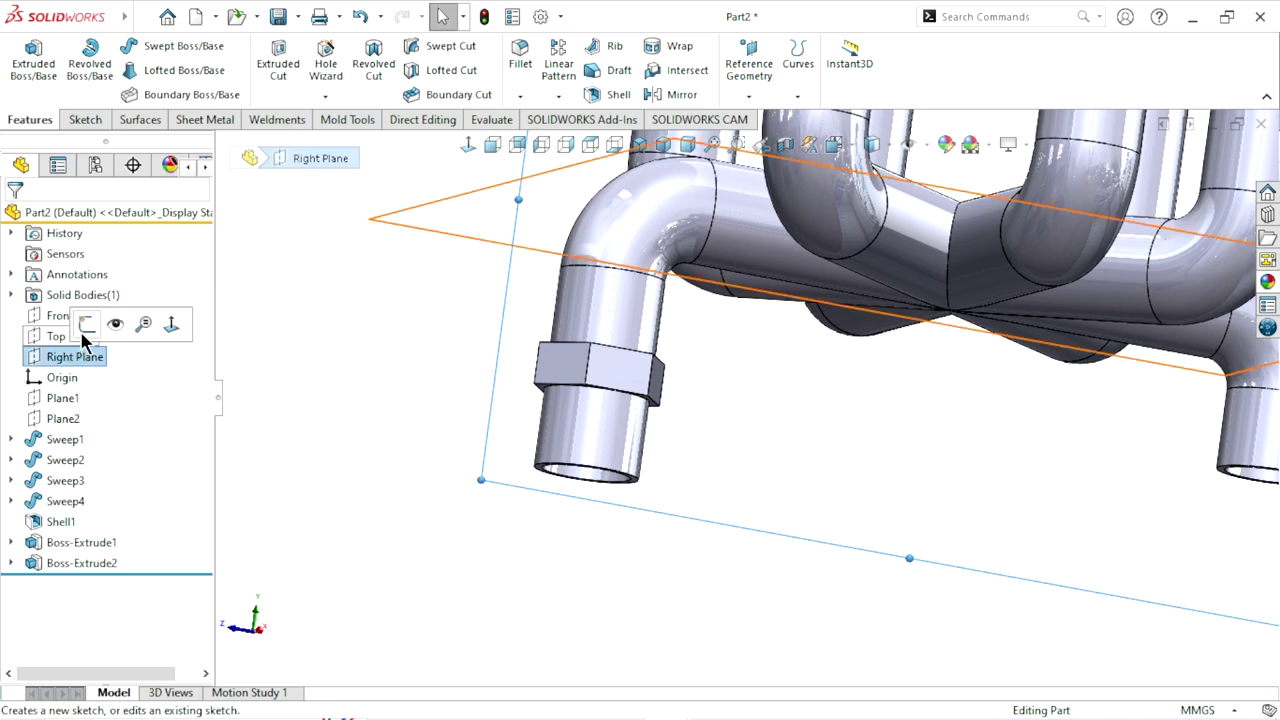
left_click(80, 329)
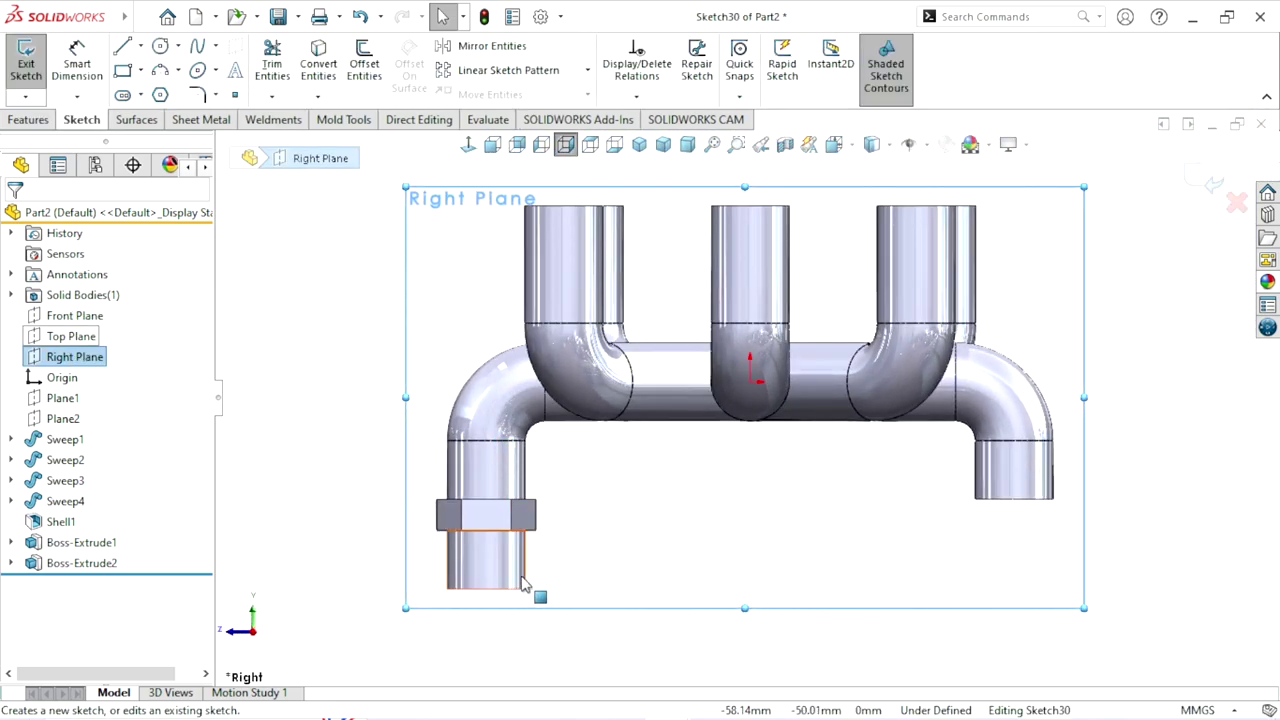
scroll(500, 530, "down", 3)
scroll(478, 420, "down", 2)
middle_click_drag(463, 416, 520, 413, "ctrl")
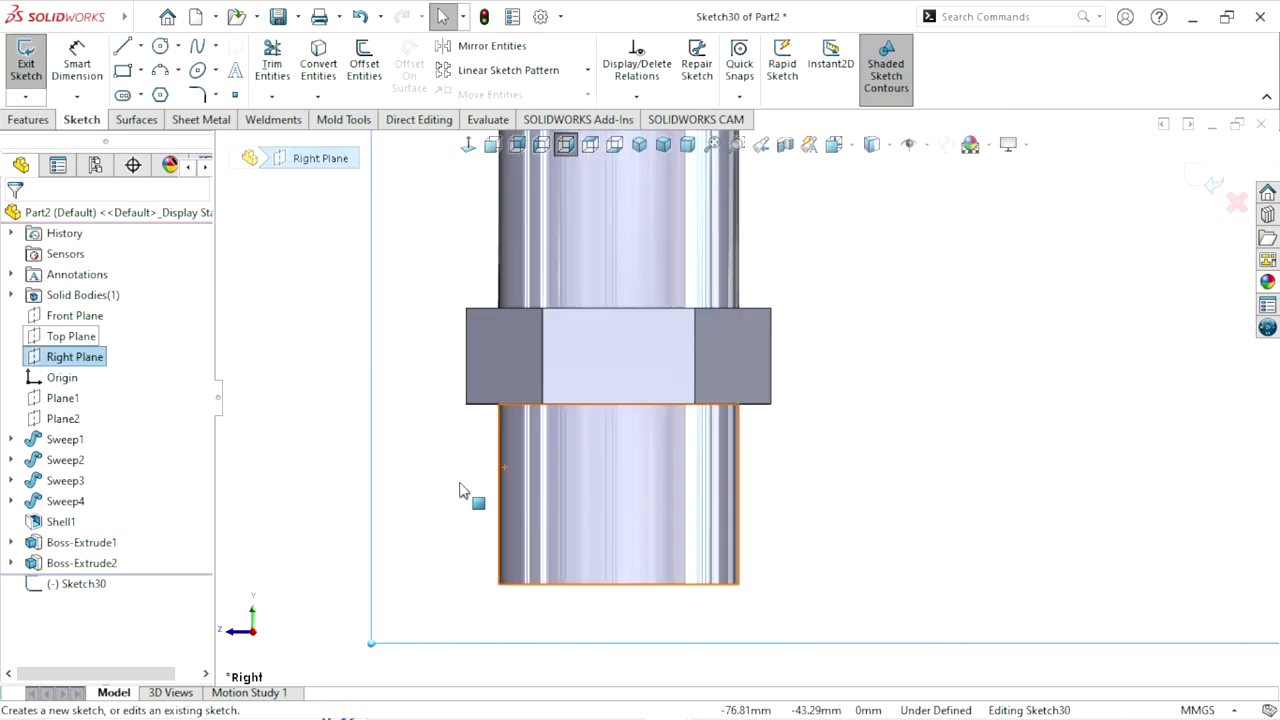
left_click(421, 487)
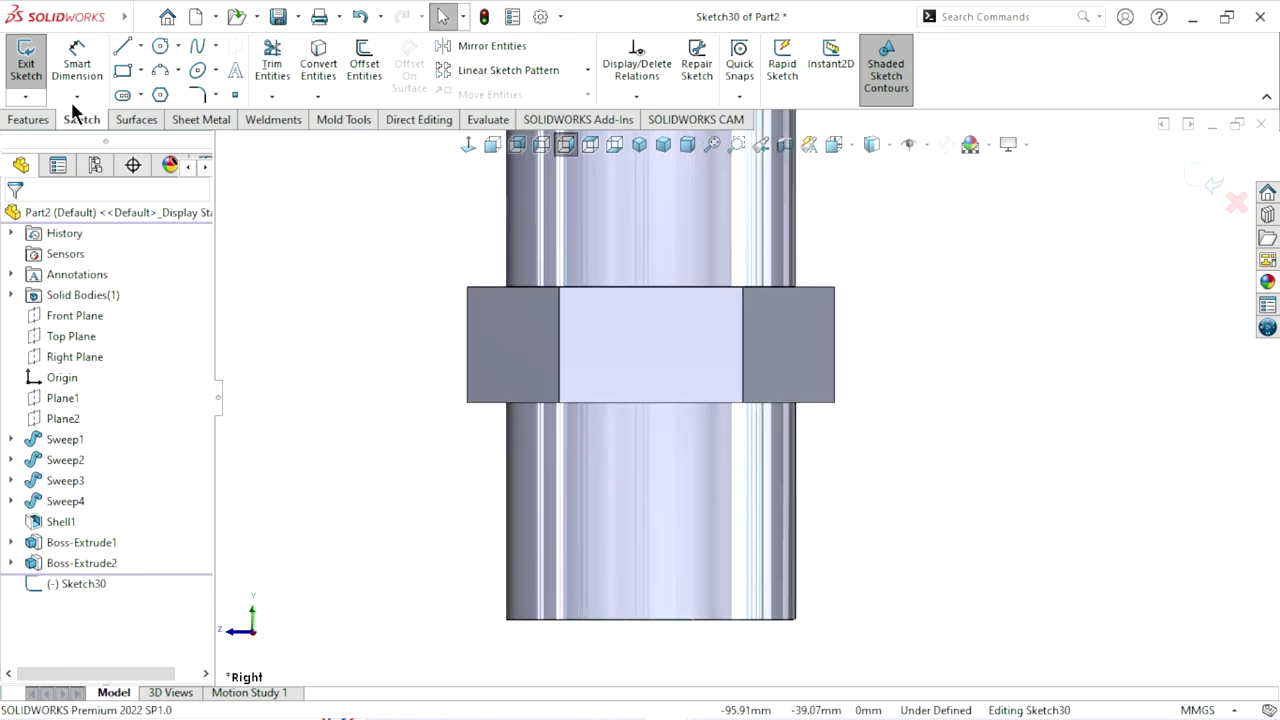
left_click(141, 46)
left_click(140, 94)
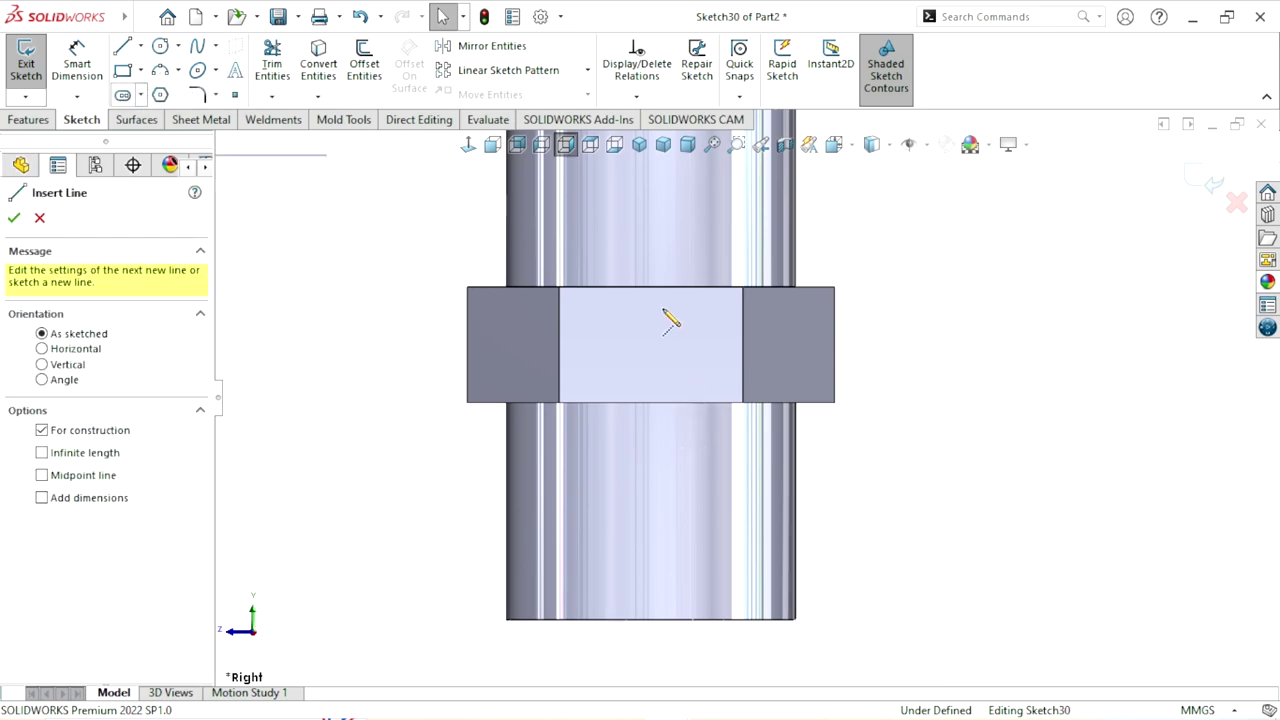
Draw a vertical centerline from the nut's top edge down past the pipe
left_click(651, 287)
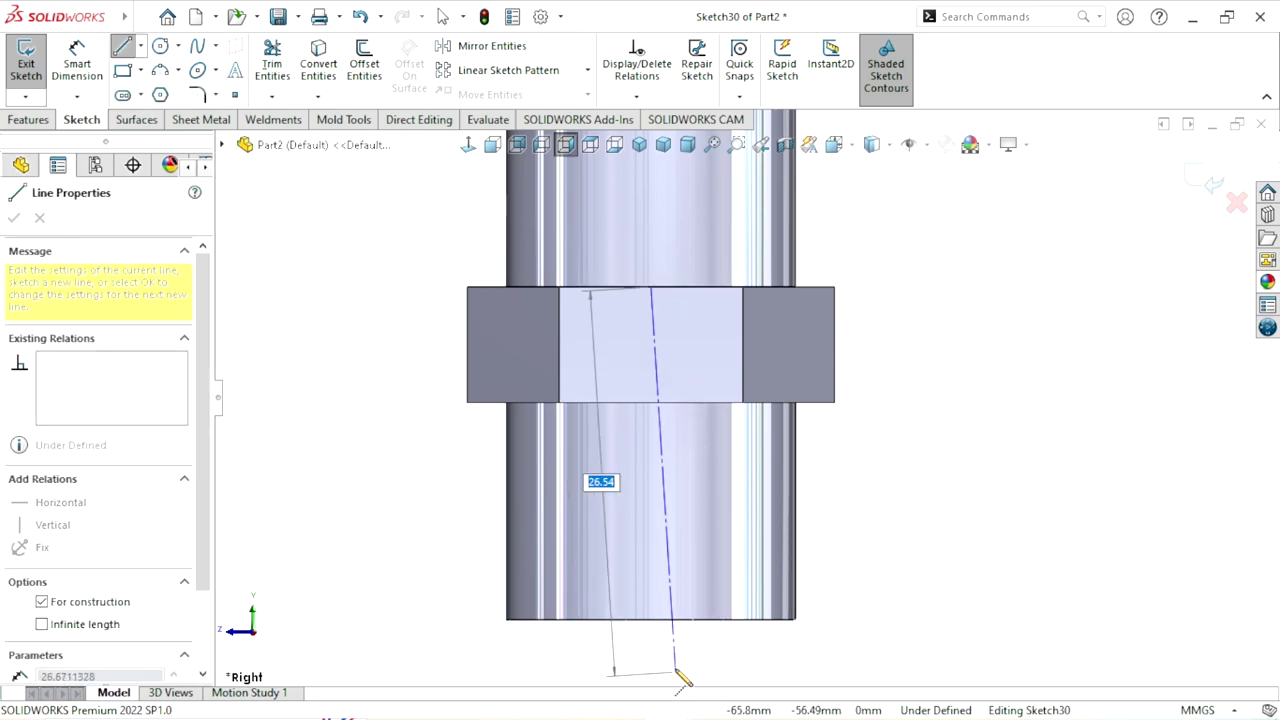
left_click(651, 660)
right_click(837, 530)
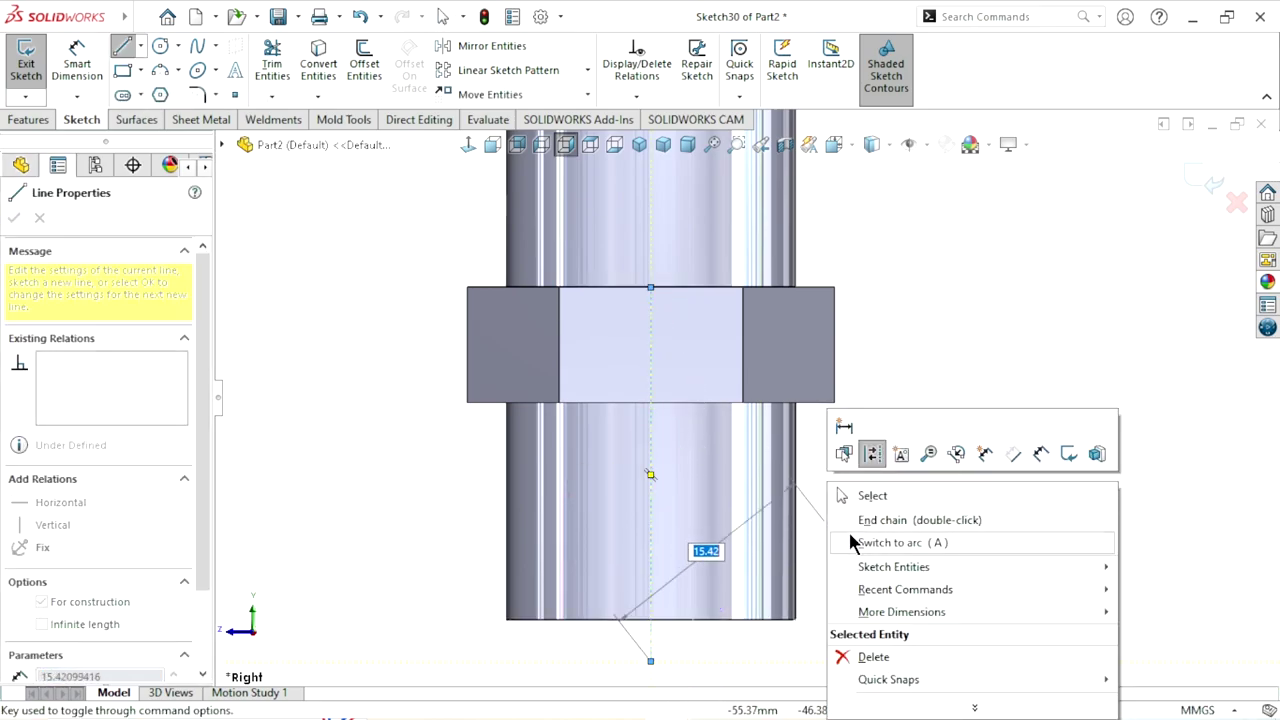
left_click(858, 504)
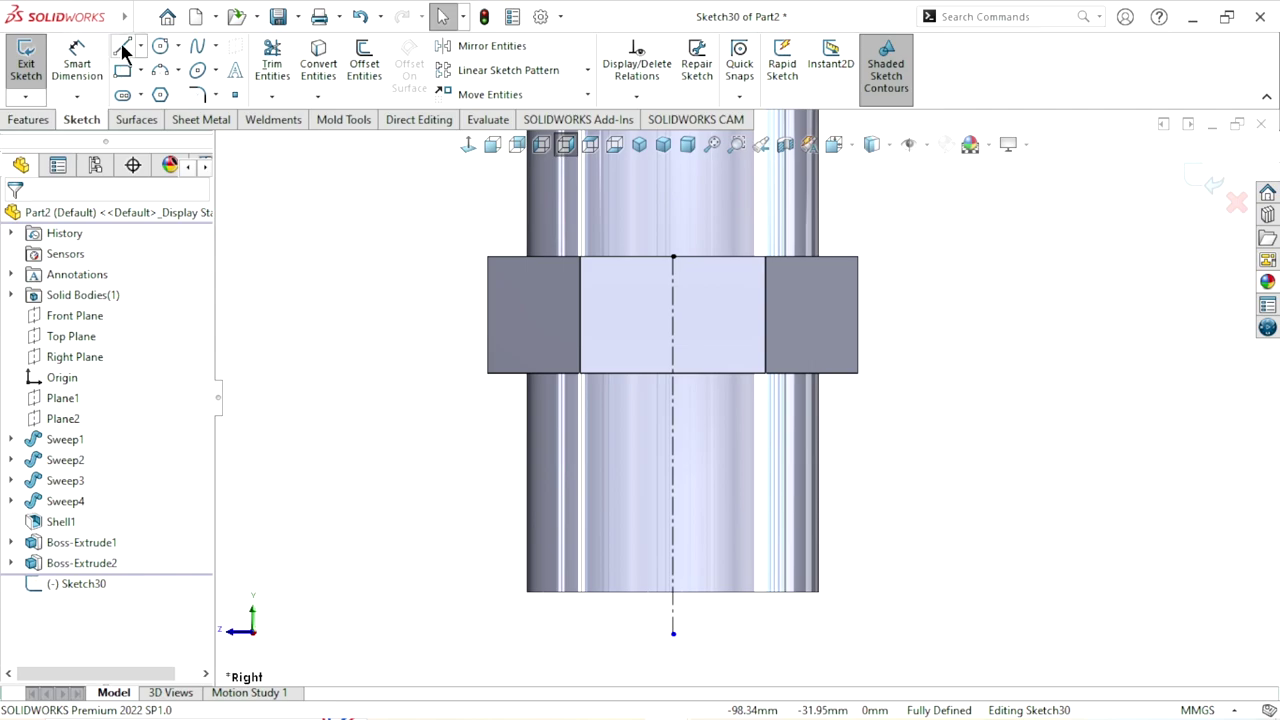
Draw a closed four-sided line profile with one slanted edge beneath the nut's left side
key("l")
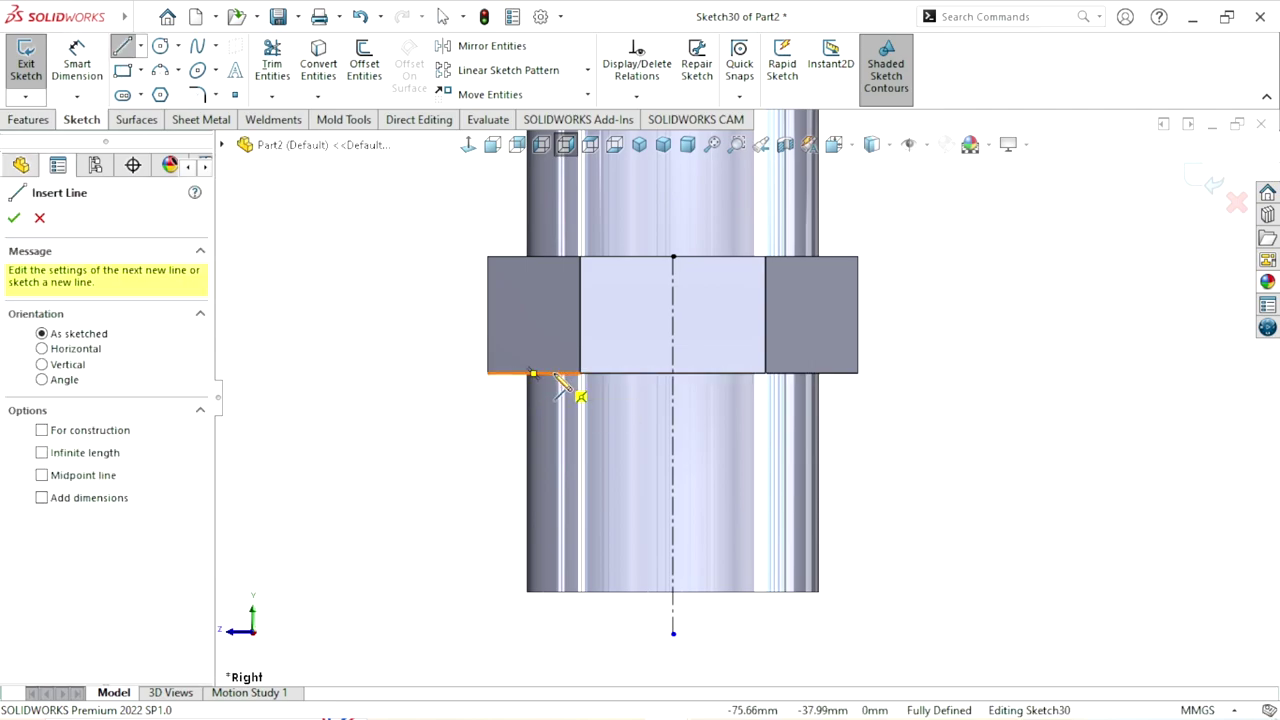
left_click(533, 374)
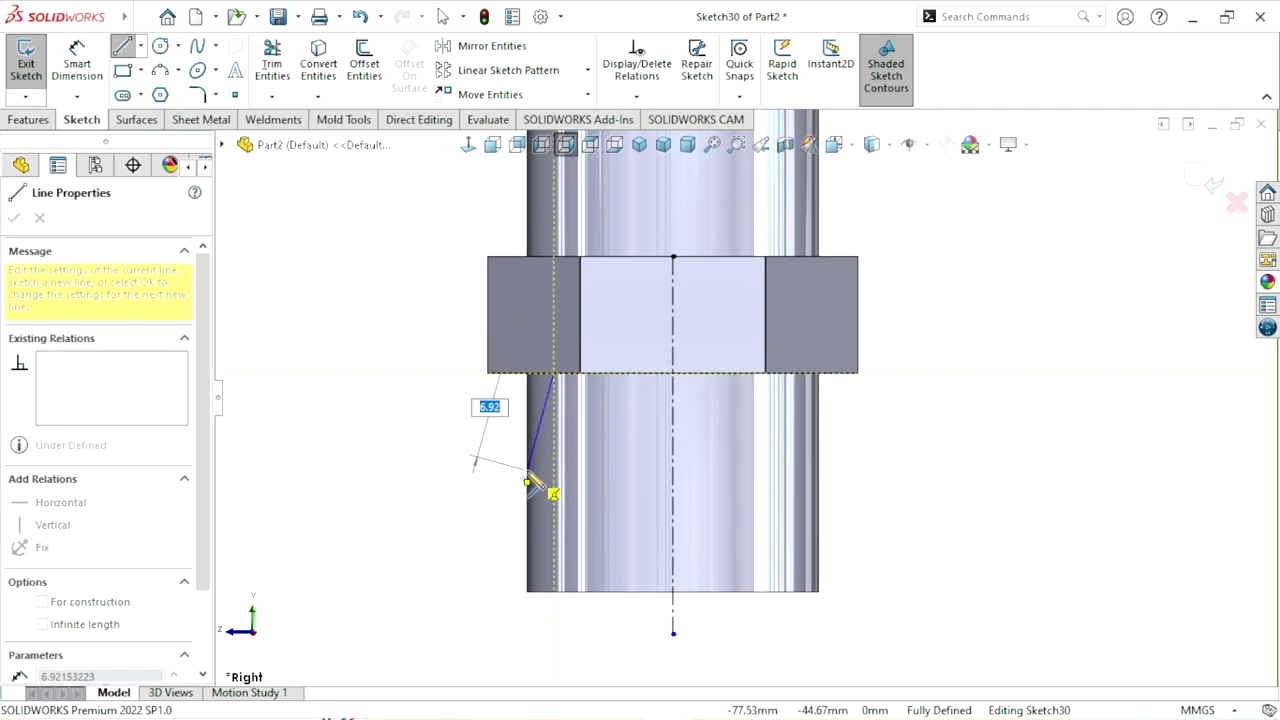
left_click(527, 470)
left_click(487, 470)
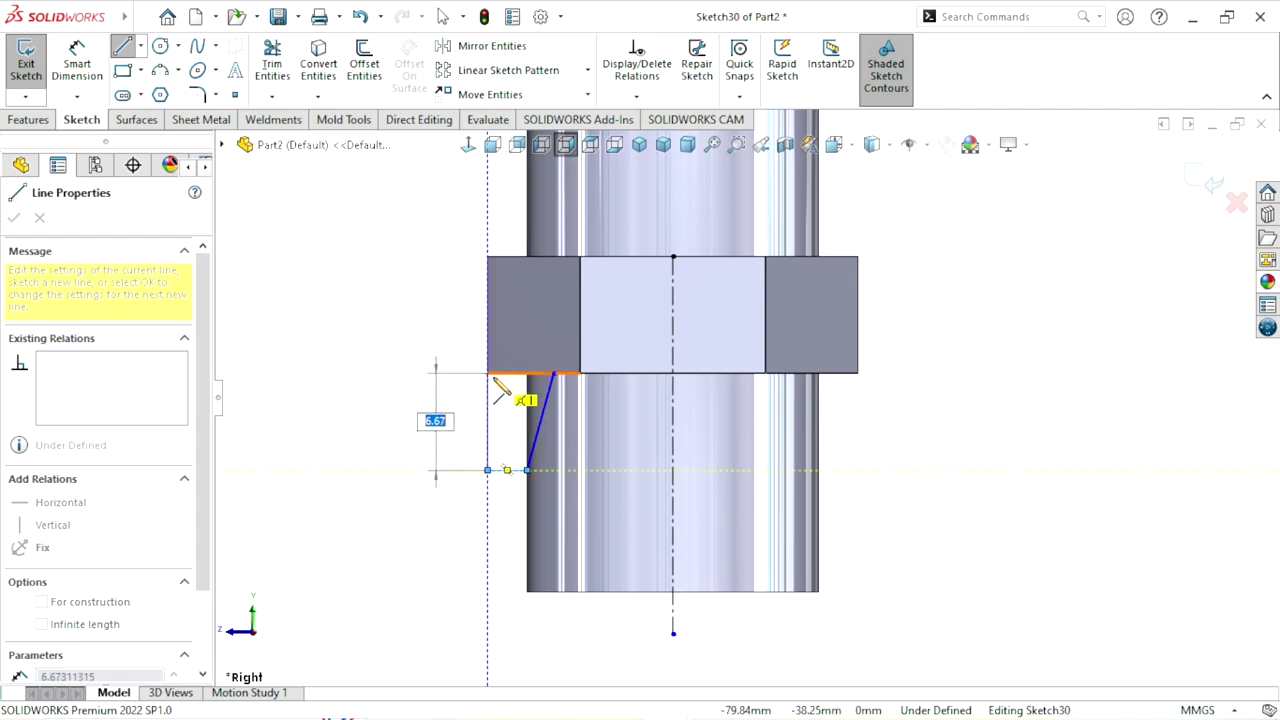
left_click(487, 374)
left_click(553, 374)
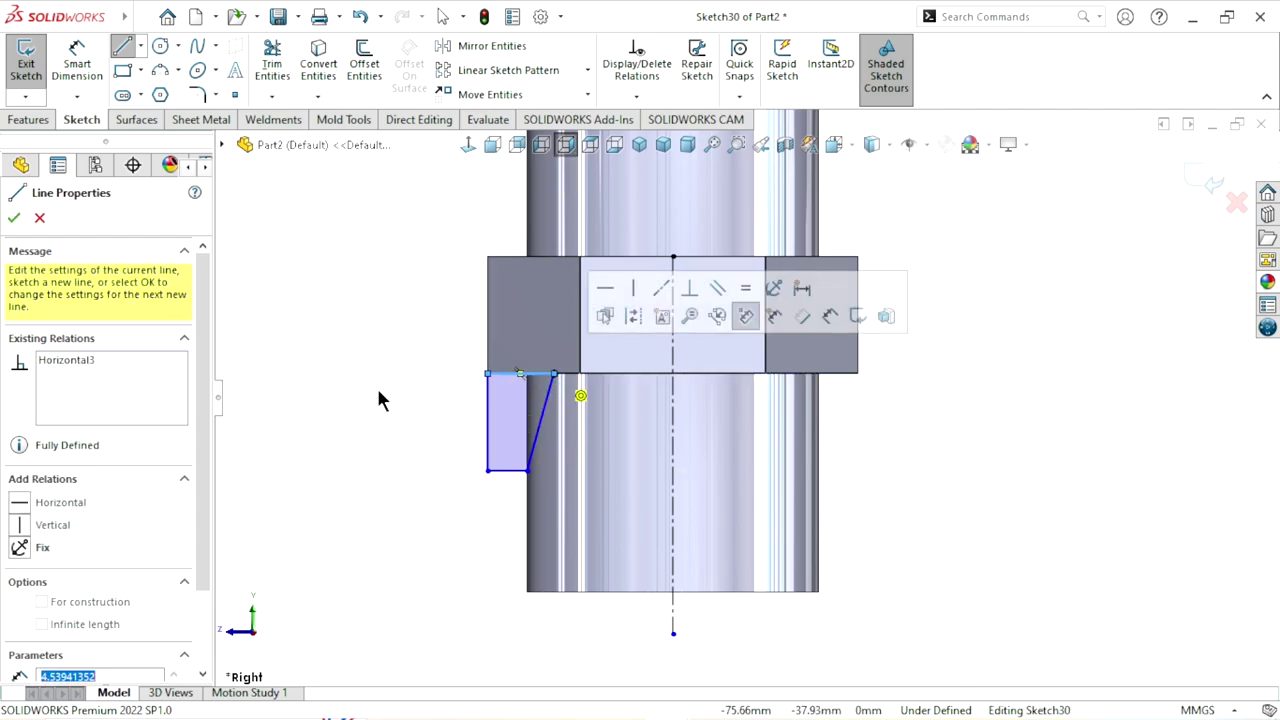
right_click(378, 400)
left_click(391, 403)
scroll(443, 388, "down", 2)
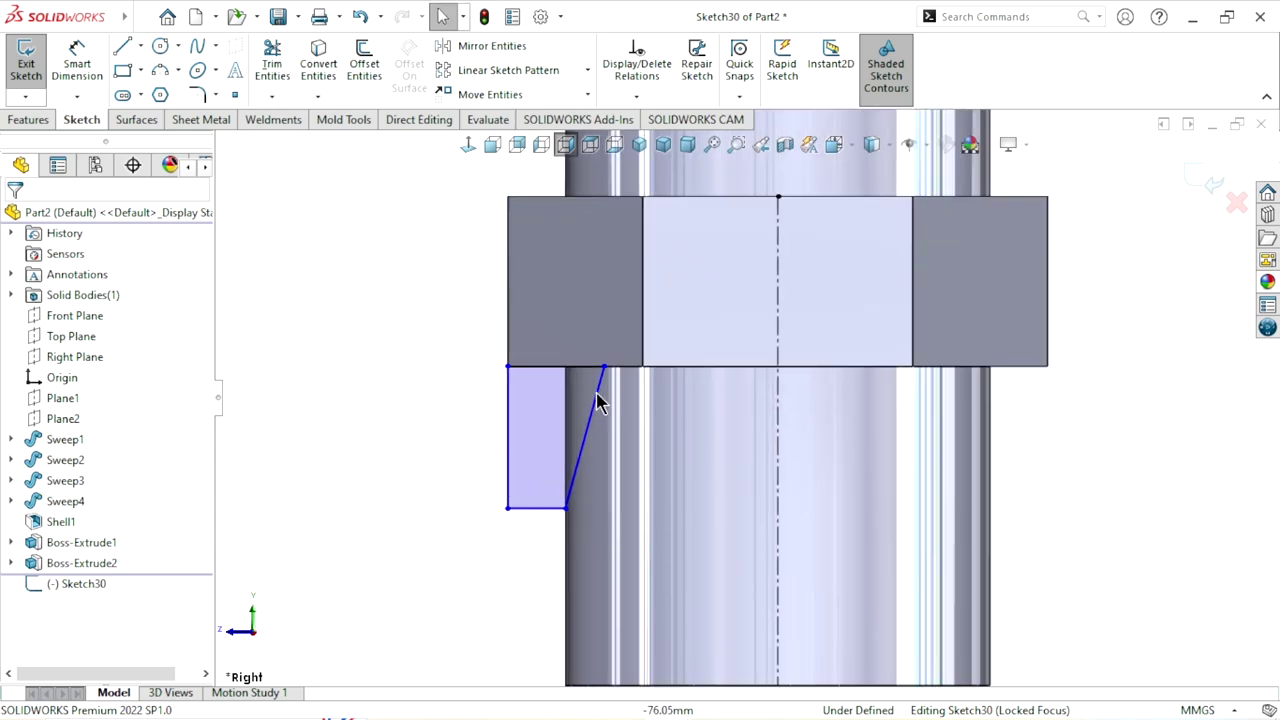
scroll(597, 400, "down", 2)
Dimension the sloped line's top horizontal offset to 1 mm
left_click(82, 70)
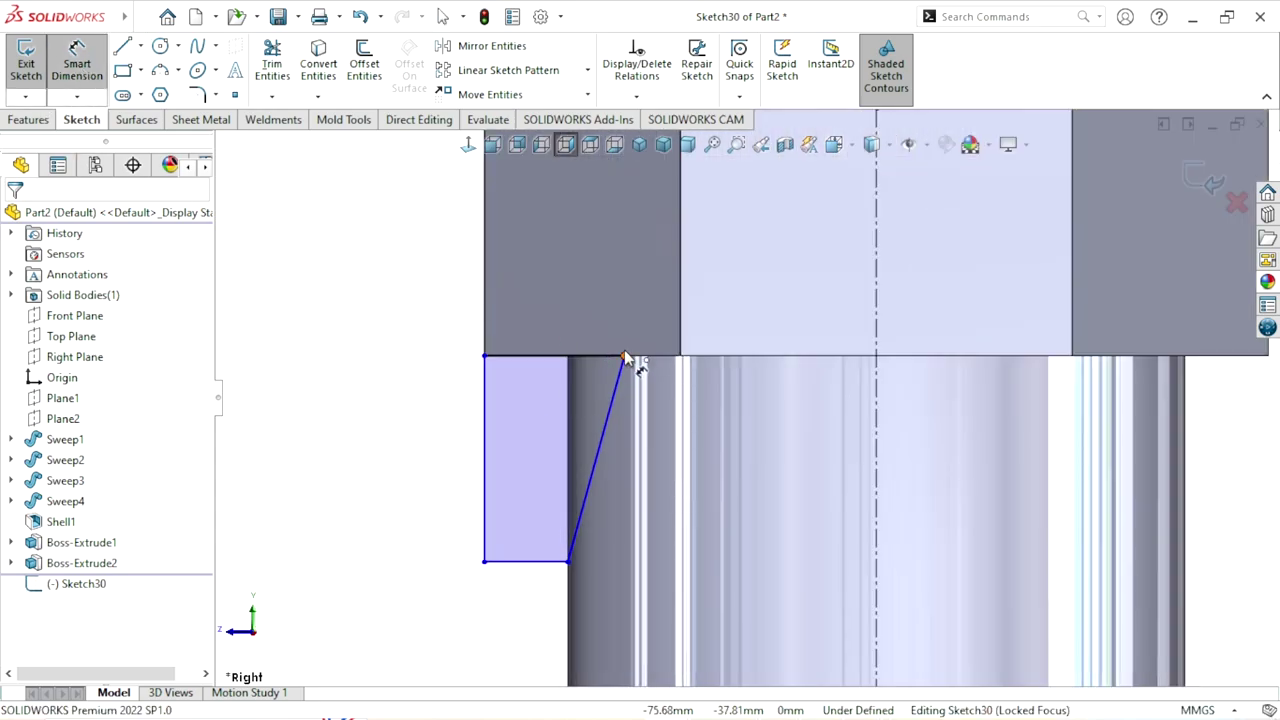
left_click(569, 396)
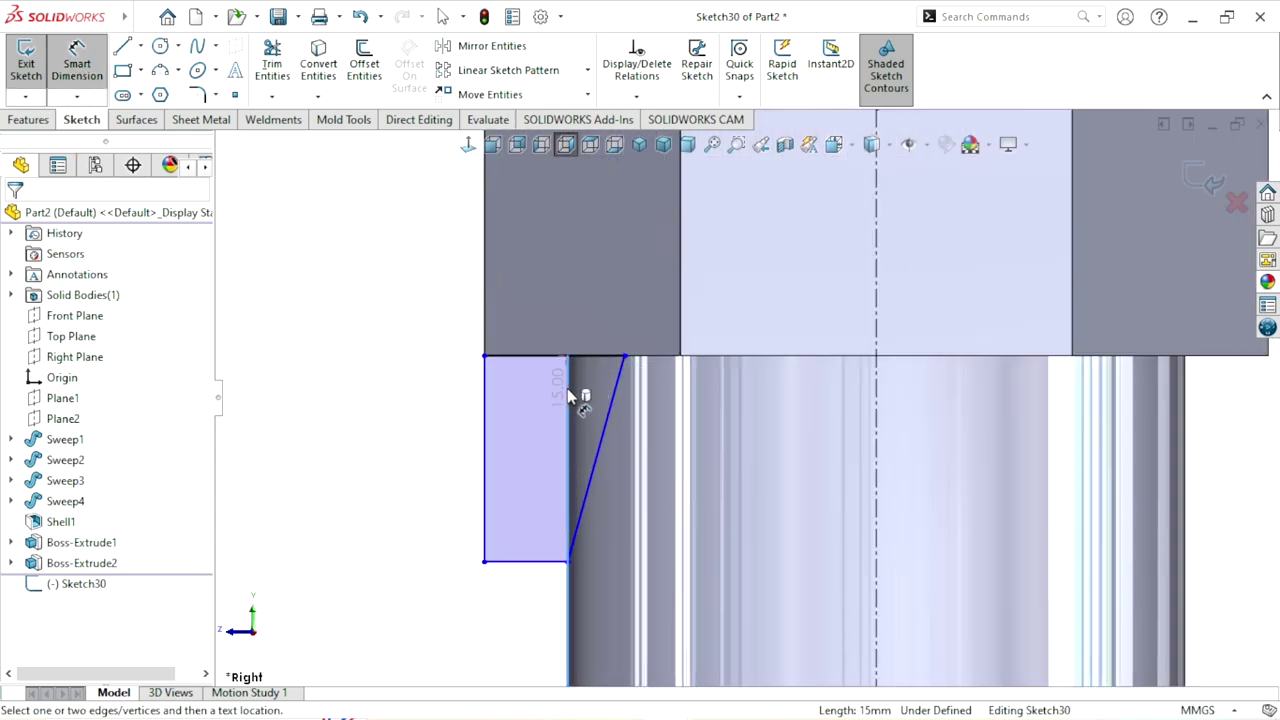
left_click(625, 357)
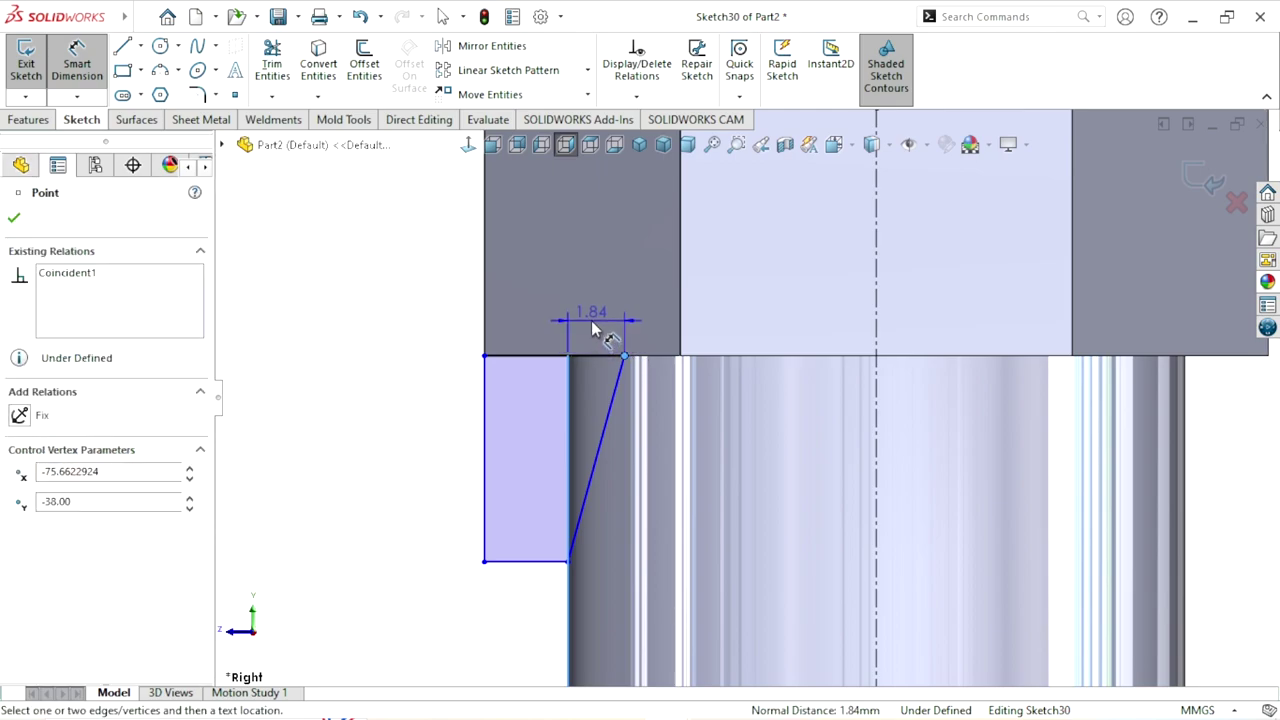
left_click(591, 319)
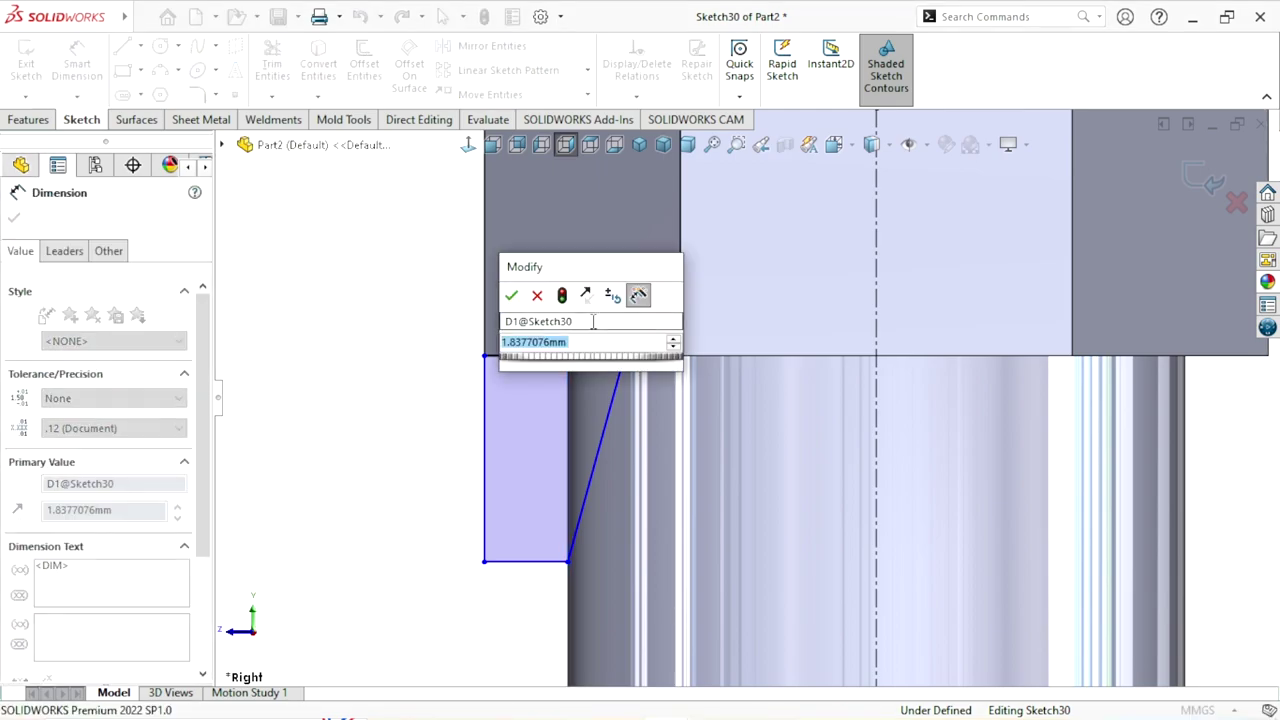
type("1")
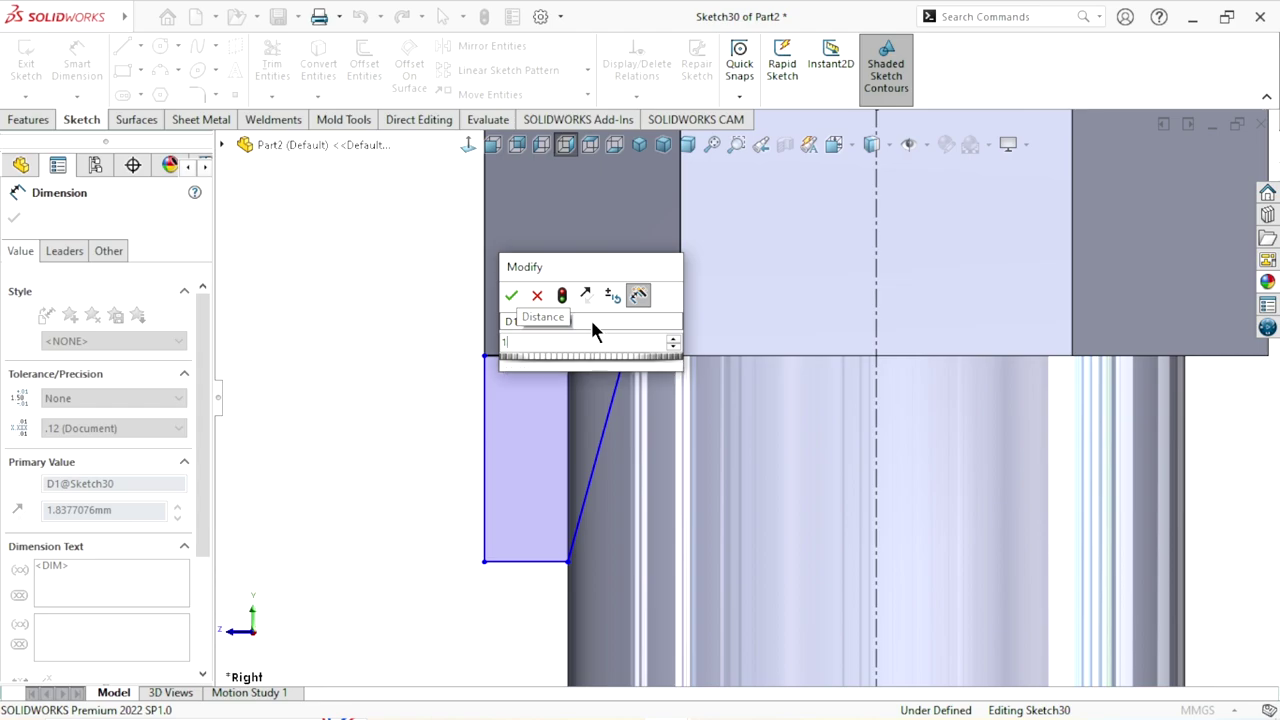
key("Return")
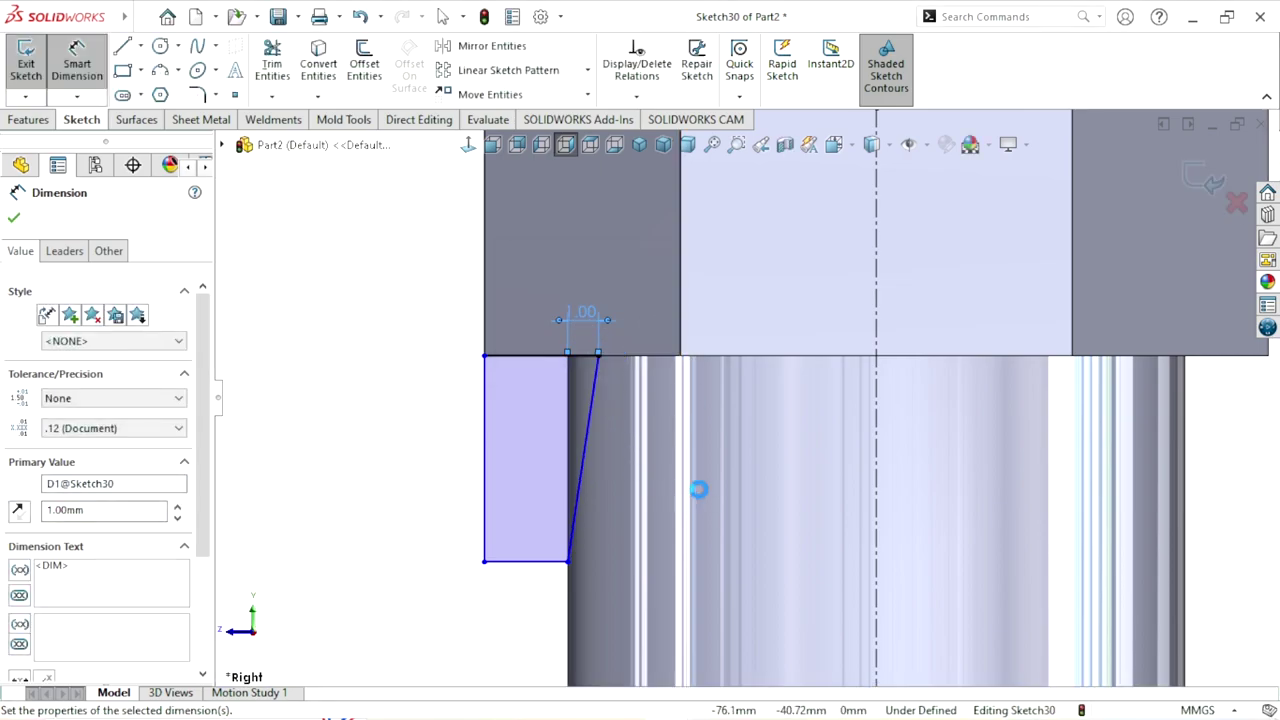
scroll(714, 466, "up", 2)
scroll(700, 462, "down", 1)
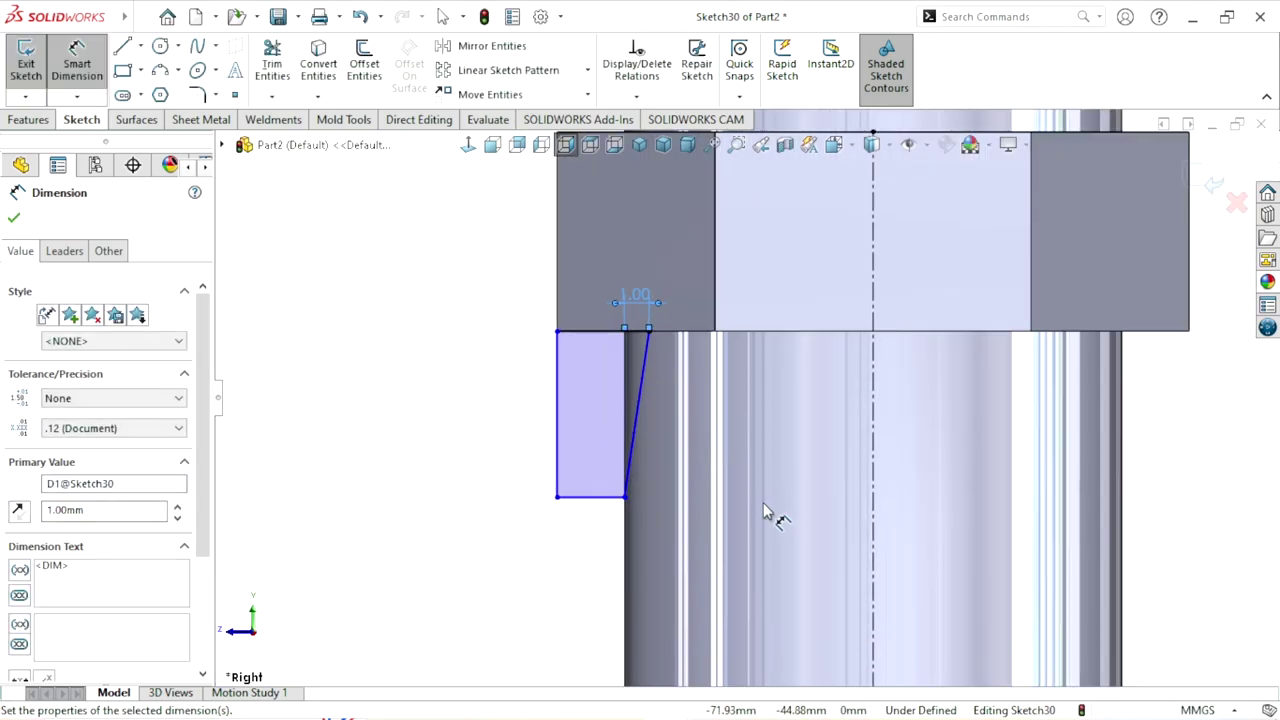
Dimension the profile's left edge height to 3.50 mm
left_click(562, 424)
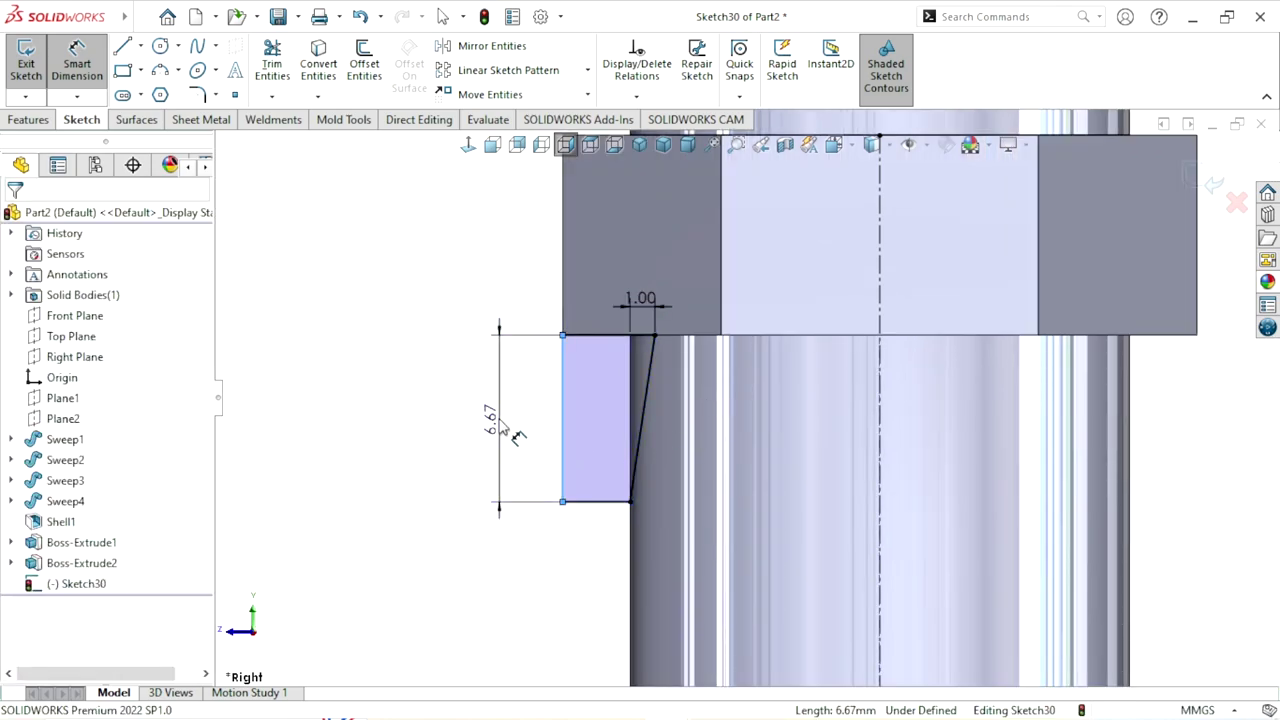
left_click(503, 430)
type("5")
key("Return")
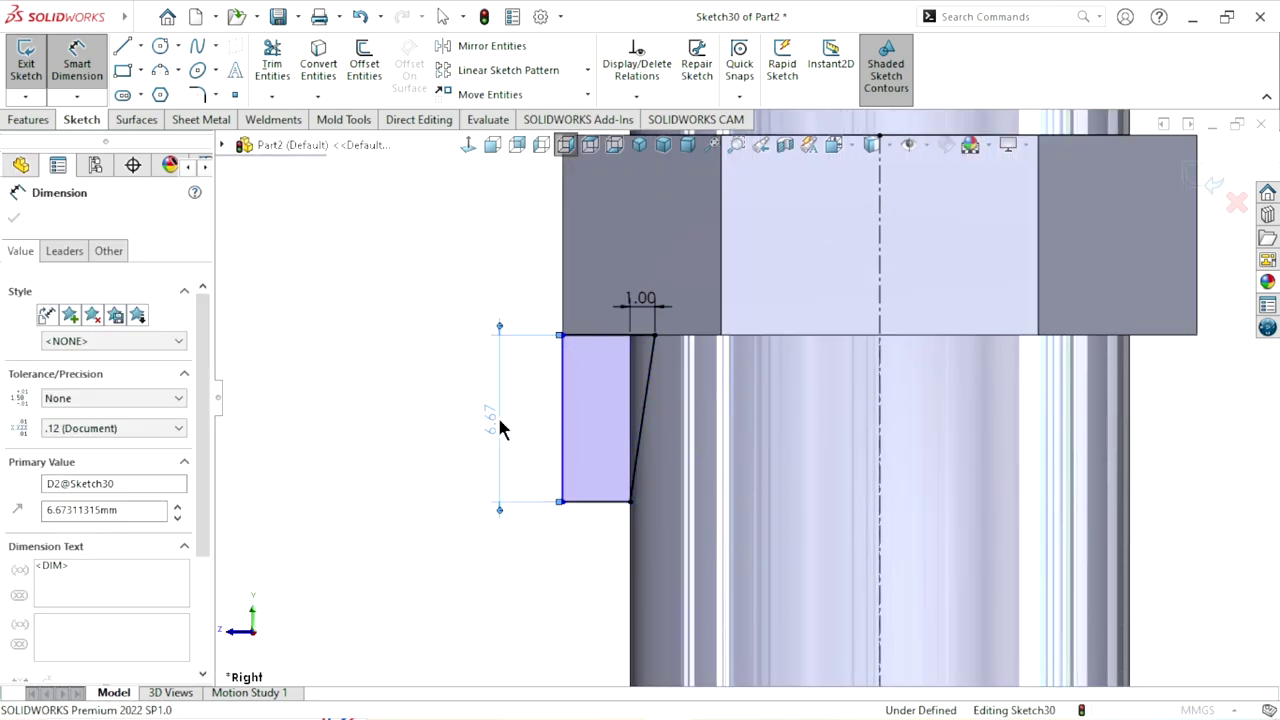
middle_click_drag(682, 381, 716, 424, "ctrl")
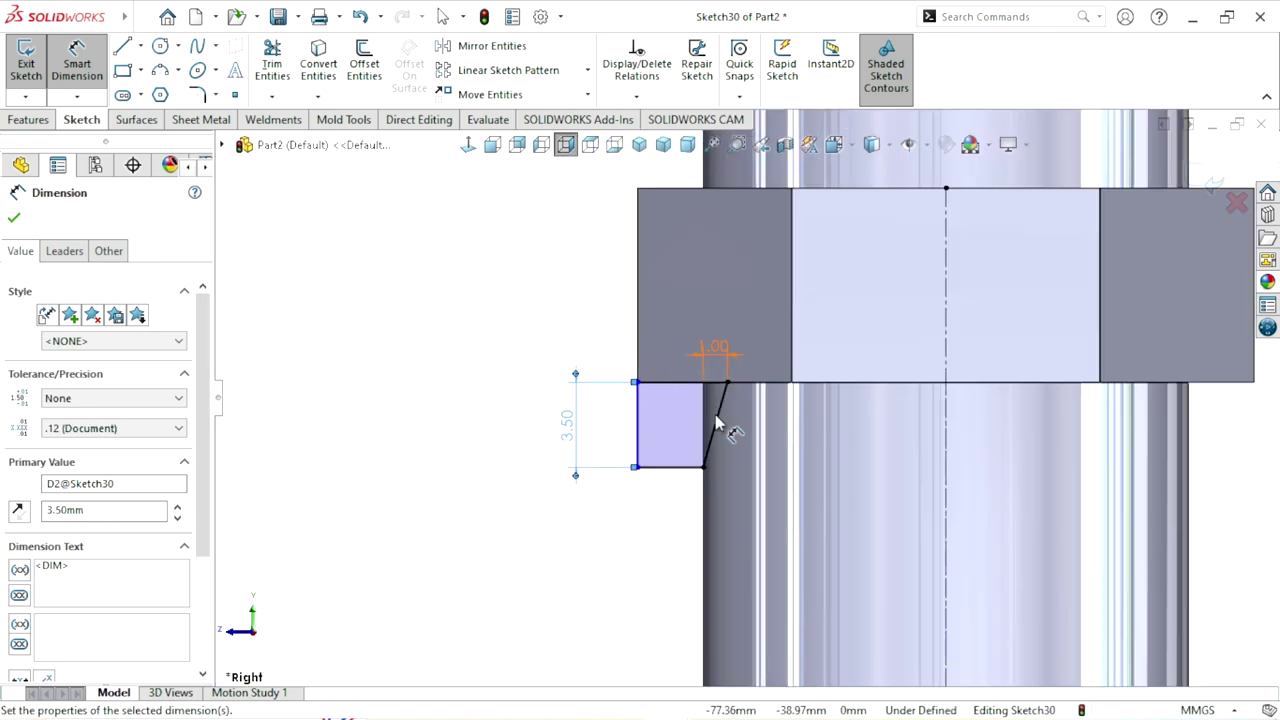
left_click(14, 217)
scroll(620, 480, "up", 2)
scroll(691, 455, "down", 4)
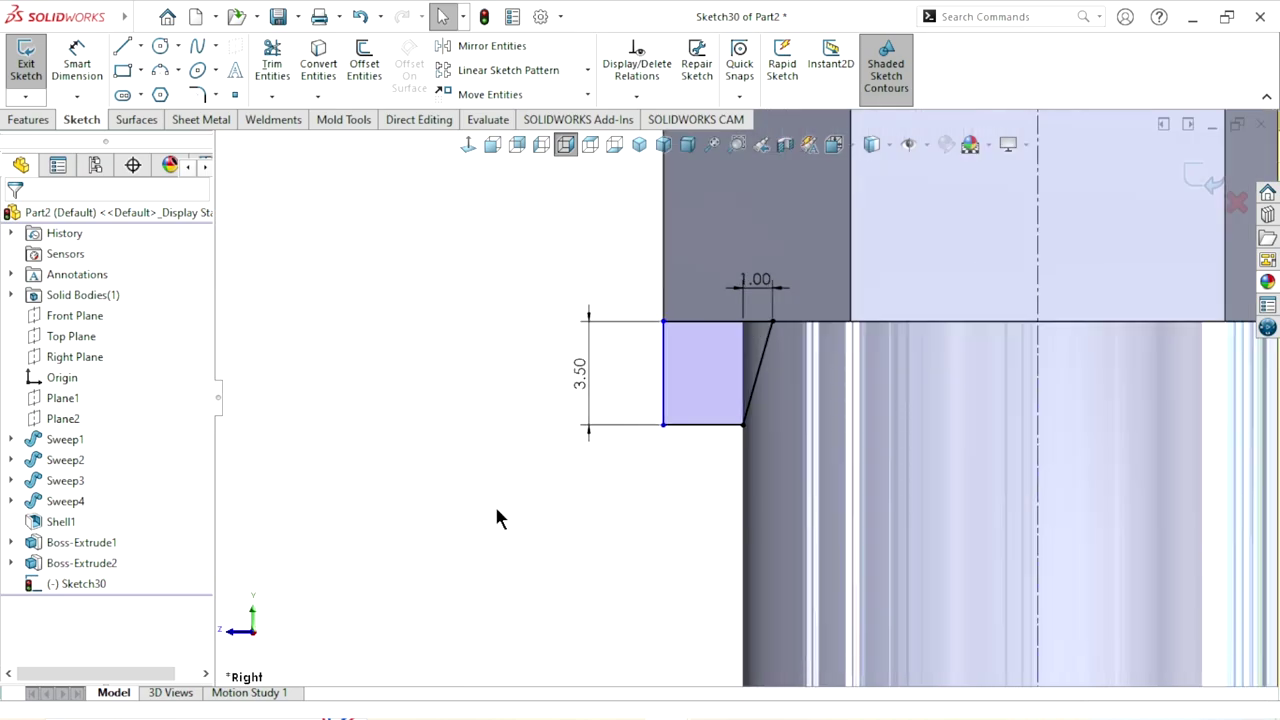
Make the profile's top edge collinear with the nut's bottom model edge
left_click(704, 323)
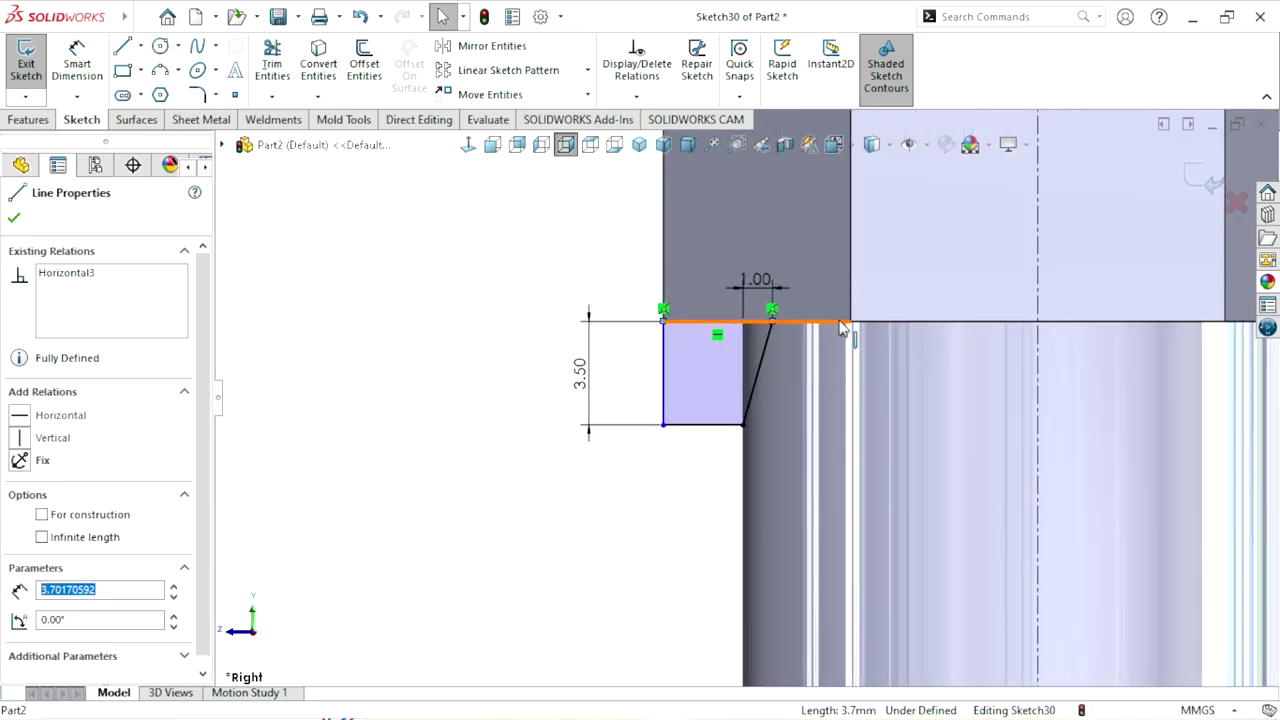
left_click(899, 322, "ctrl")
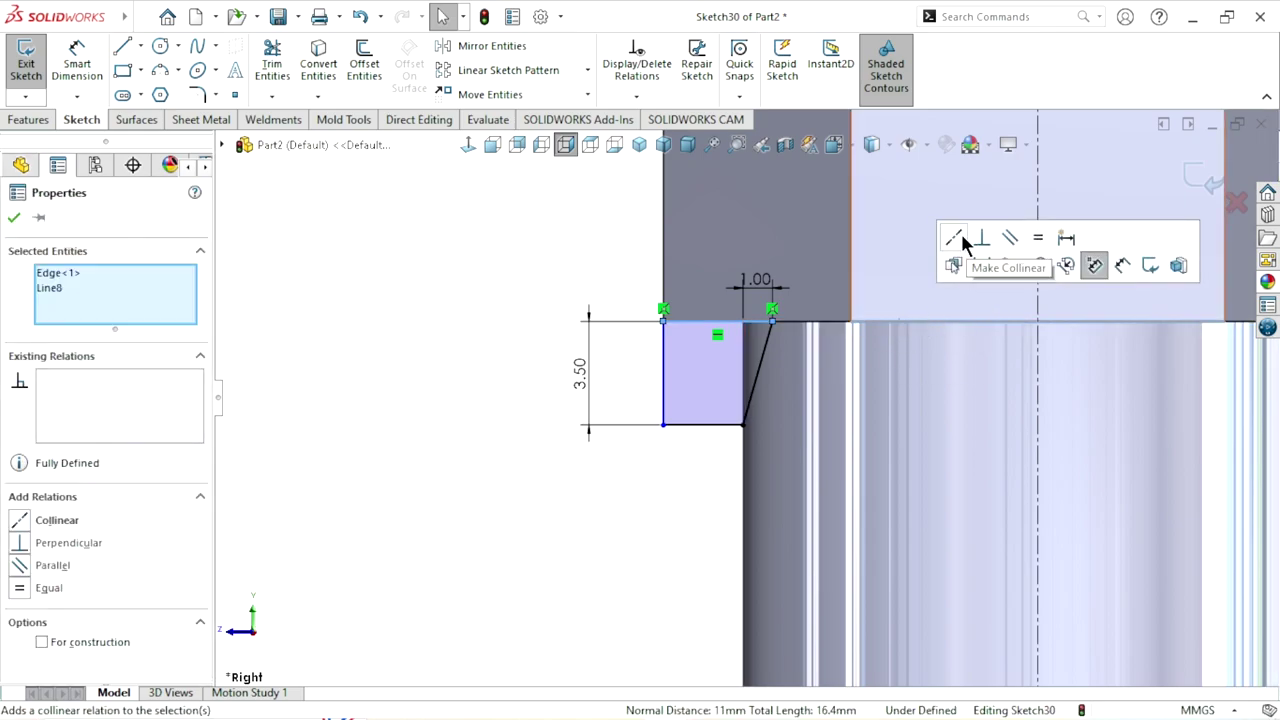
left_click(965, 240)
left_click(548, 545)
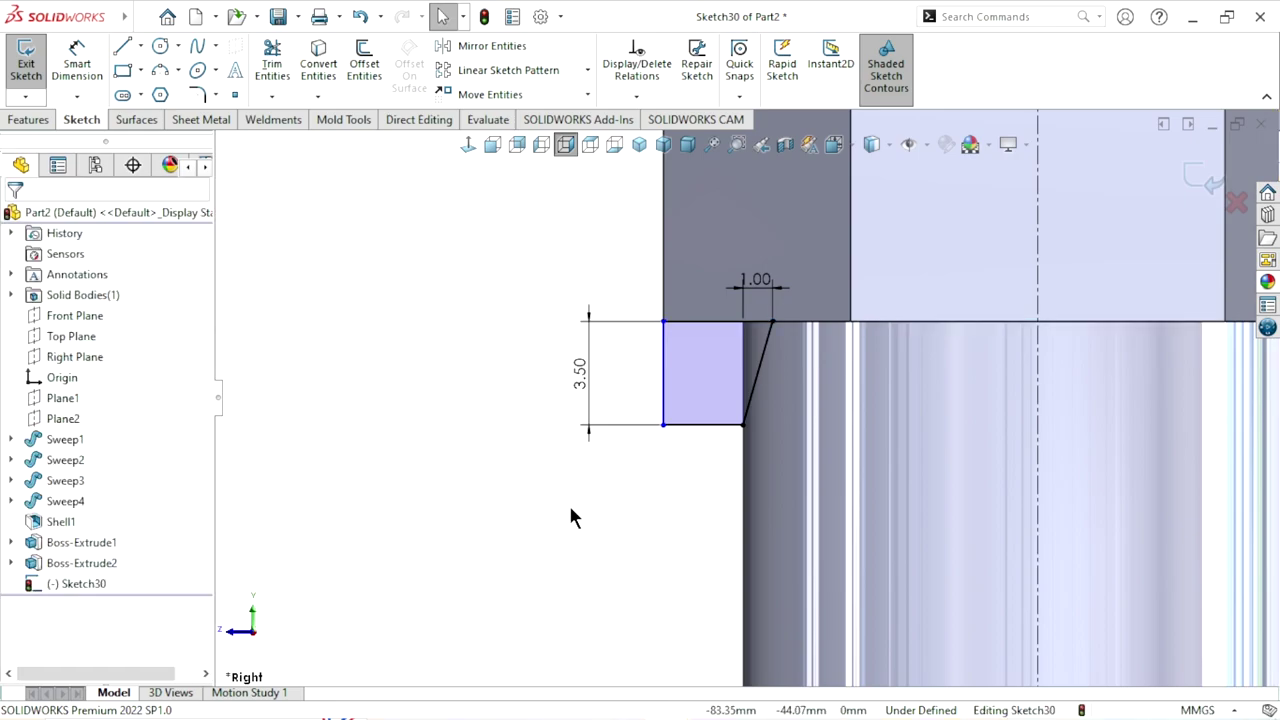
scroll(953, 365, "up", 3)
scroll(796, 363, "down", 1)
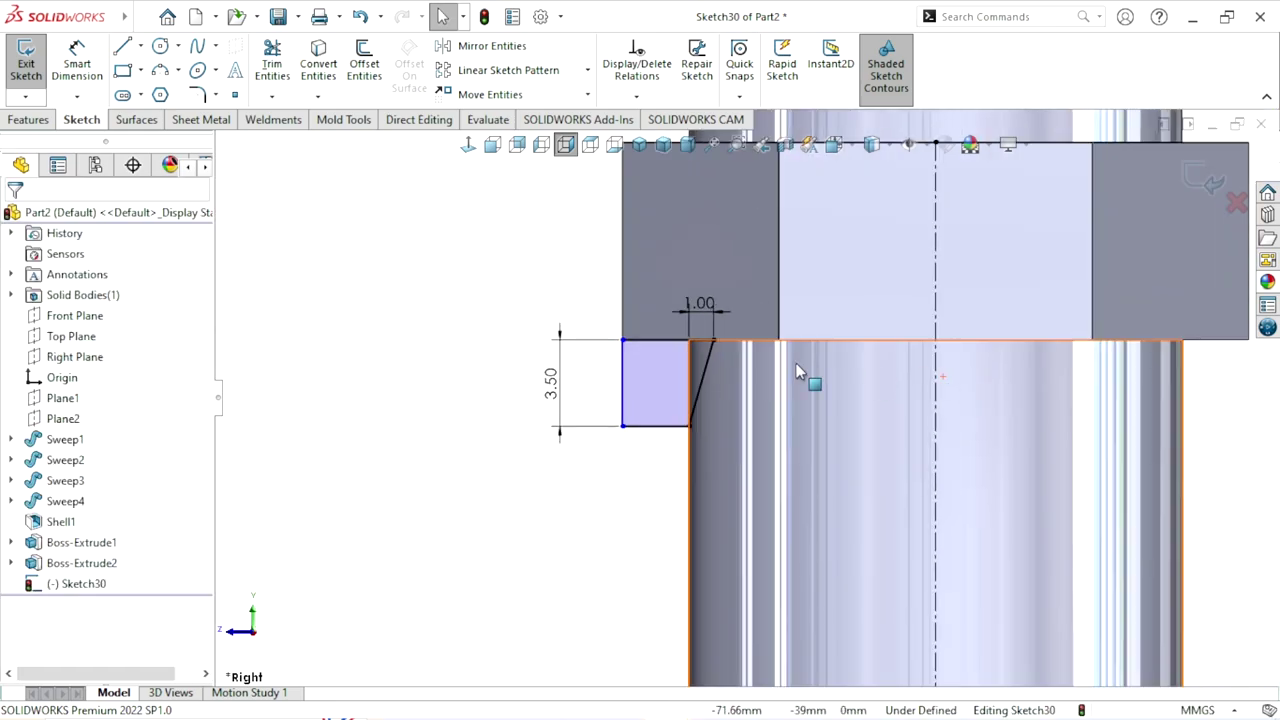
Revolve-cut the profile 360° about the Line1 centerline to form the groove
left_click(35, 120)
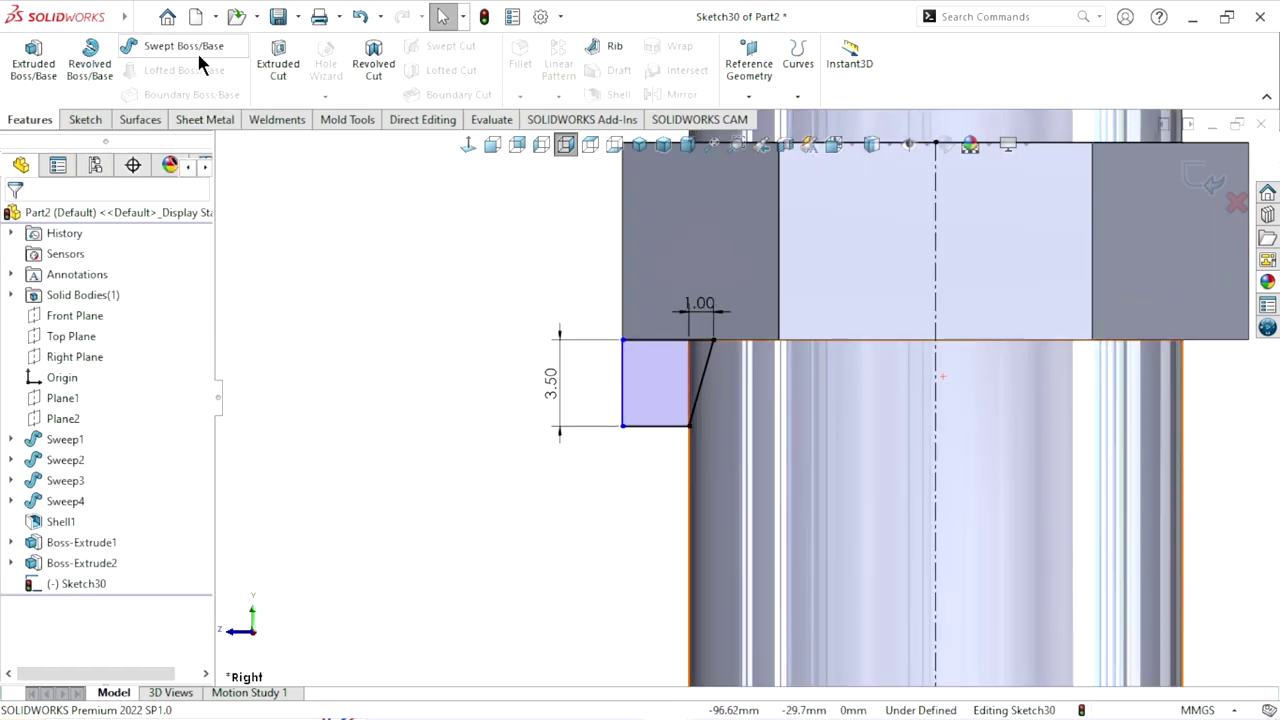
left_click(372, 72)
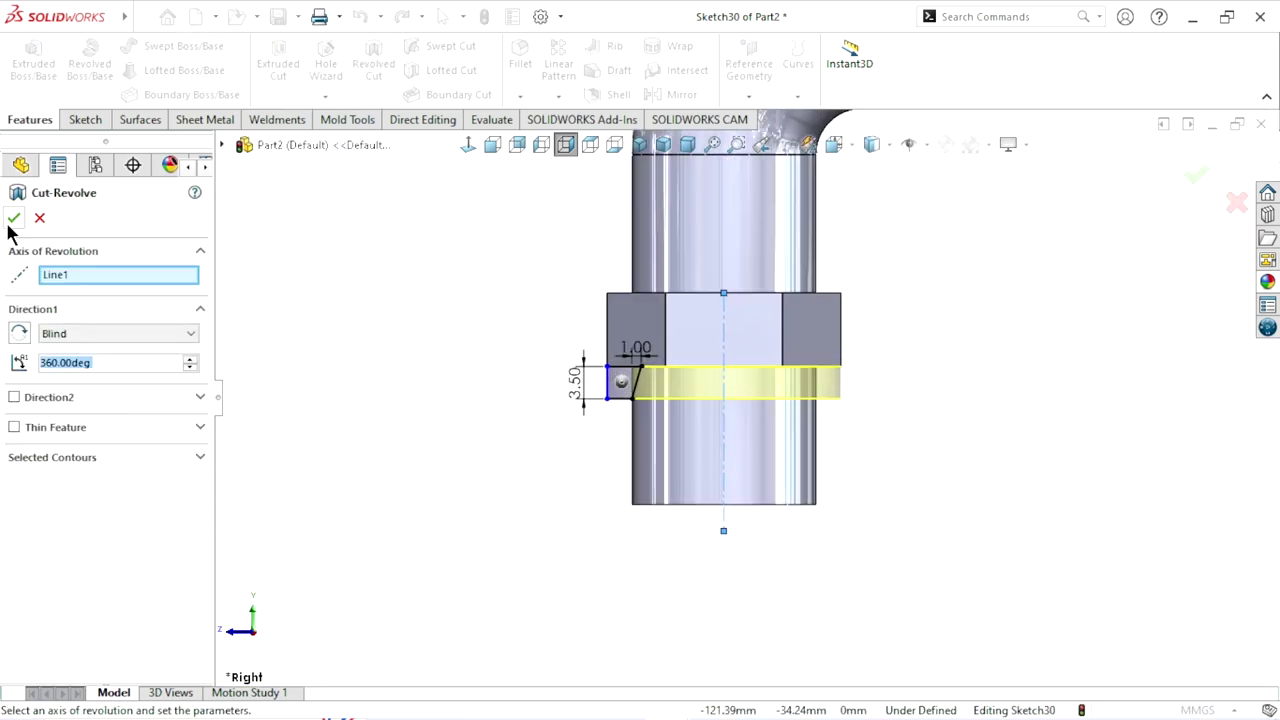
key("Return")
scroll(740, 515, "up", 2)
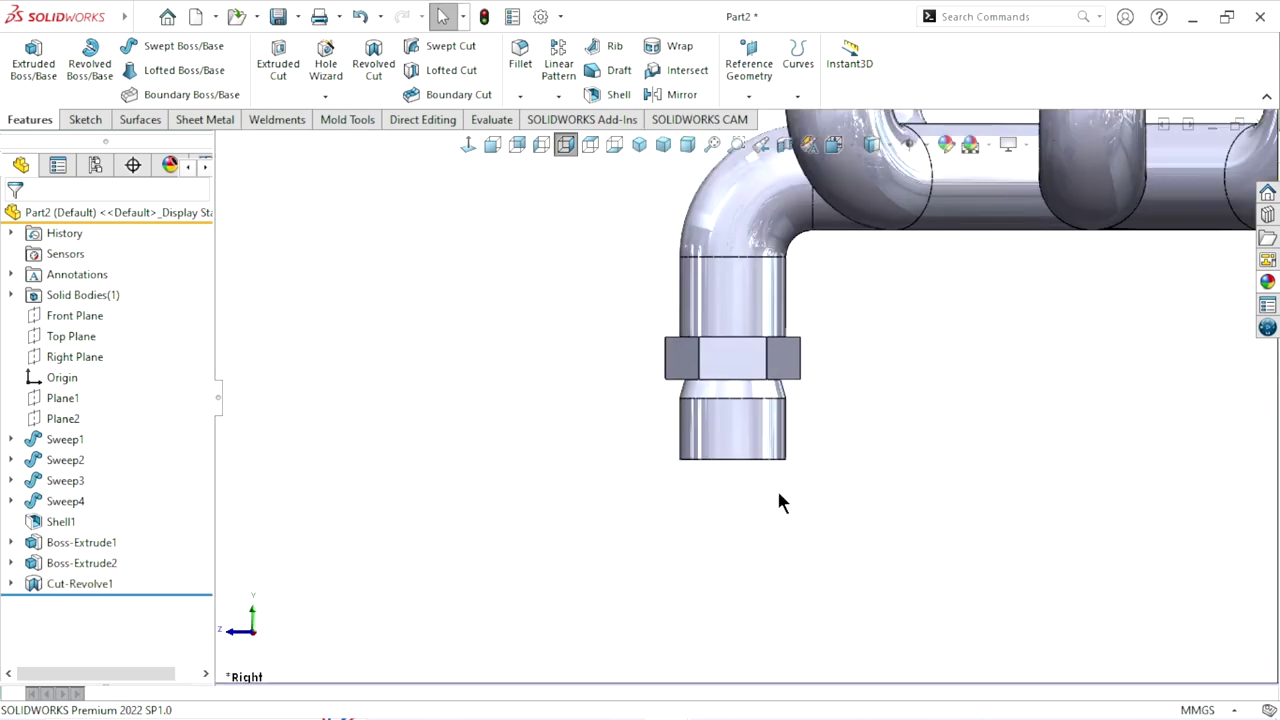
scroll(815, 460, "down", 2)
mouse_move(853, 436)
middle_mouse_down()
mouse_move(996, 364)
mouse_move(969, 362)
middle_mouse_up()
scroll(969, 362, "up", 3)
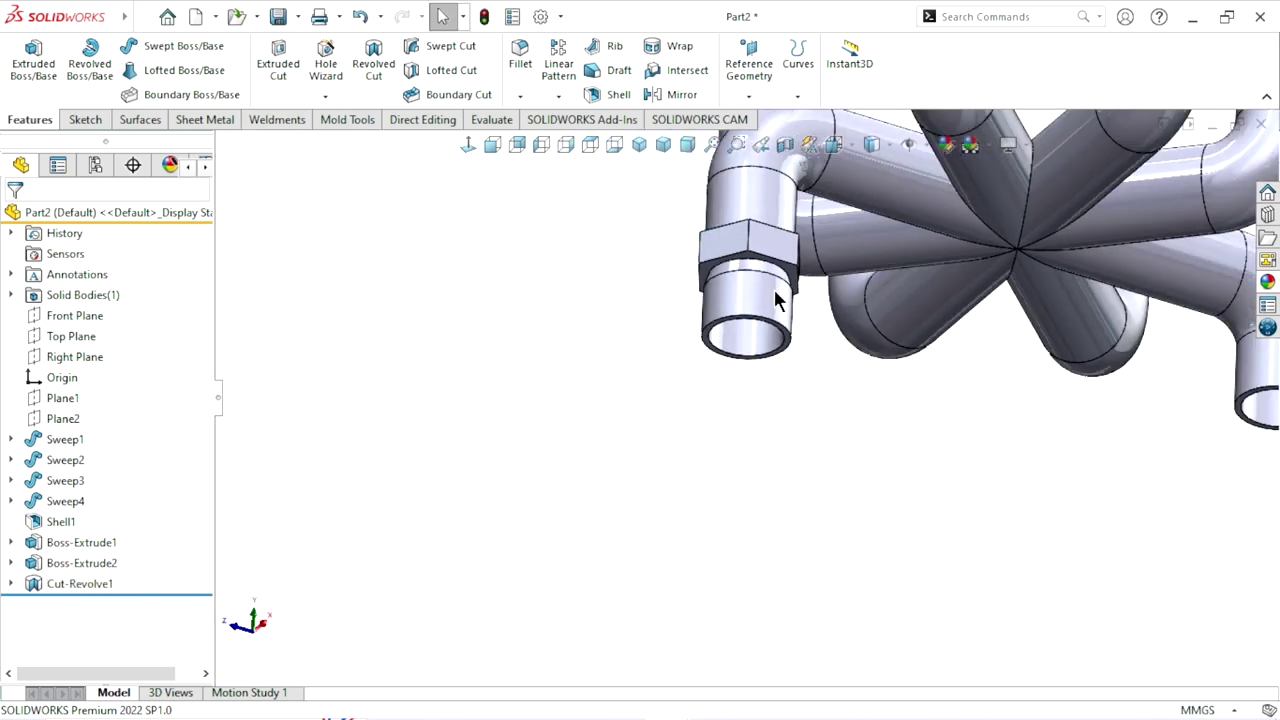
scroll(957, 462, "down", 3)
mouse_move(957, 462)
middle_mouse_down()
mouse_move(969, 434)
mouse_move(971, 448)
middle_mouse_up()
scroll(923, 337, "up", 3)
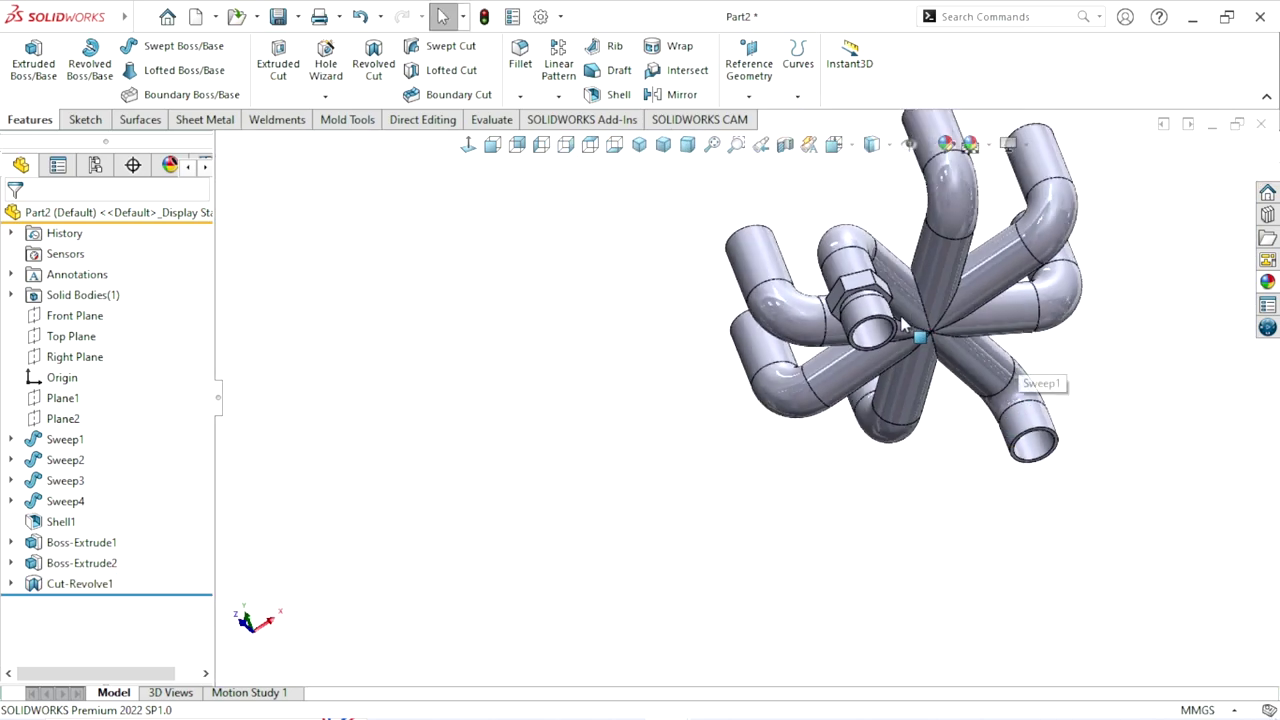
scroll(880, 289, "down", 2)
scroll(760, 486, "down", 2)
scroll(760, 486, "up", 3)
scroll(815, 430, "down", 2)
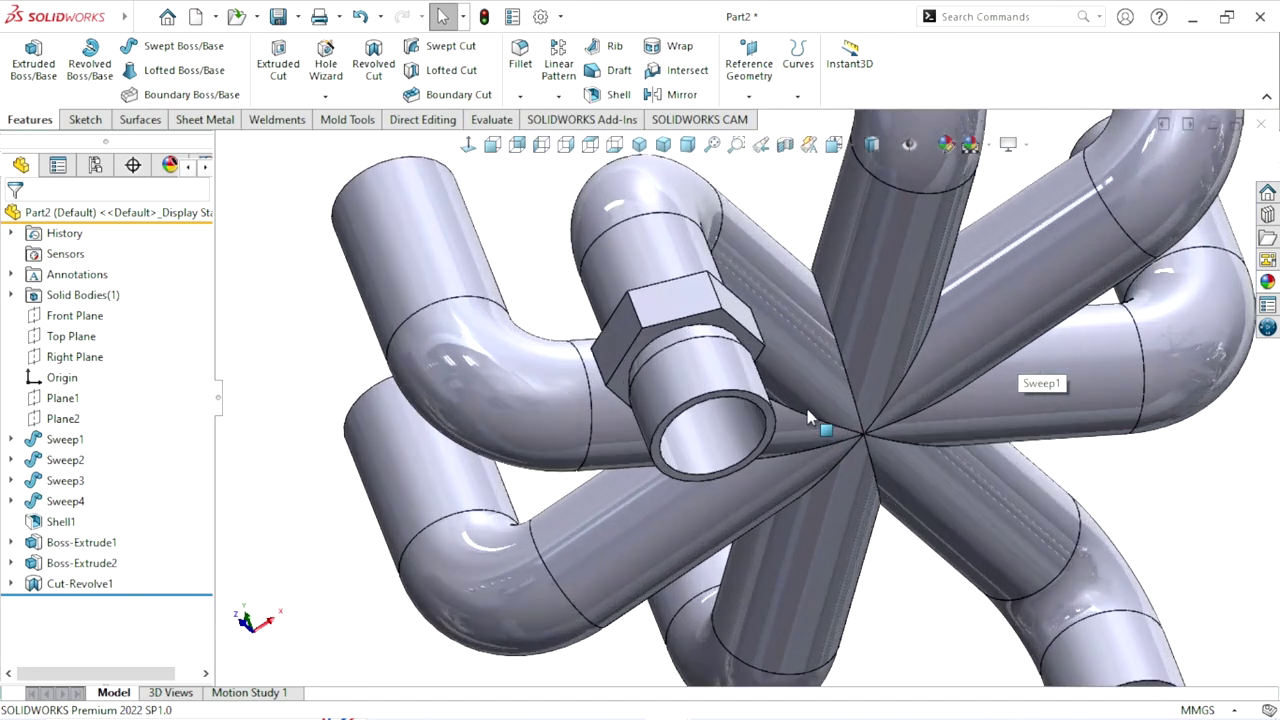
Chamfer the sleeve's inner bore edge 0.5 mm at 45°
left_click(519, 94)
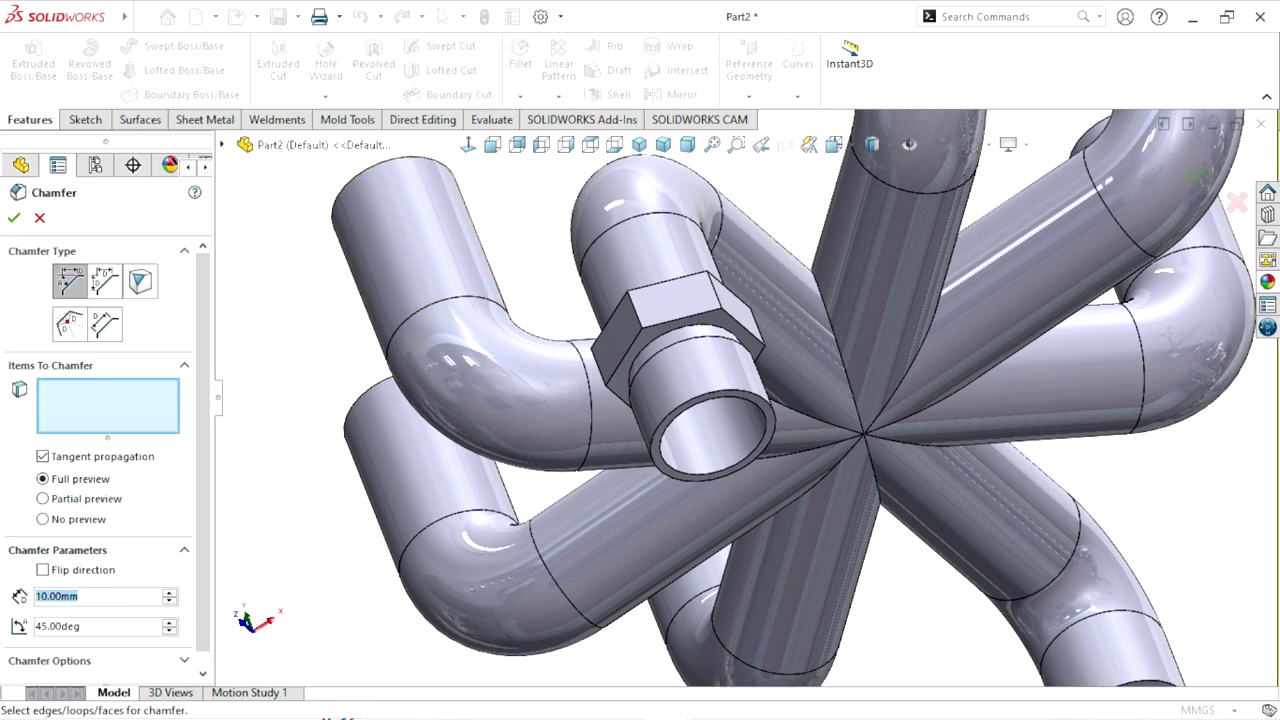
type("0.5")
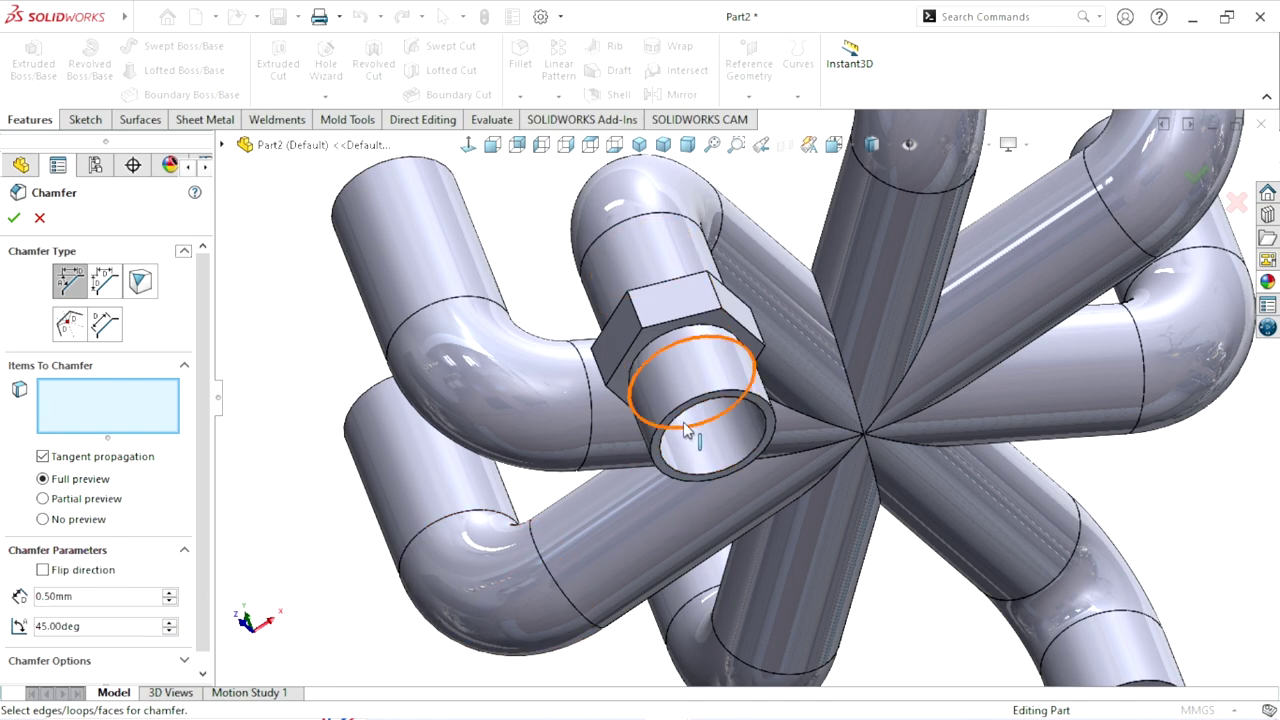
left_click(676, 402)
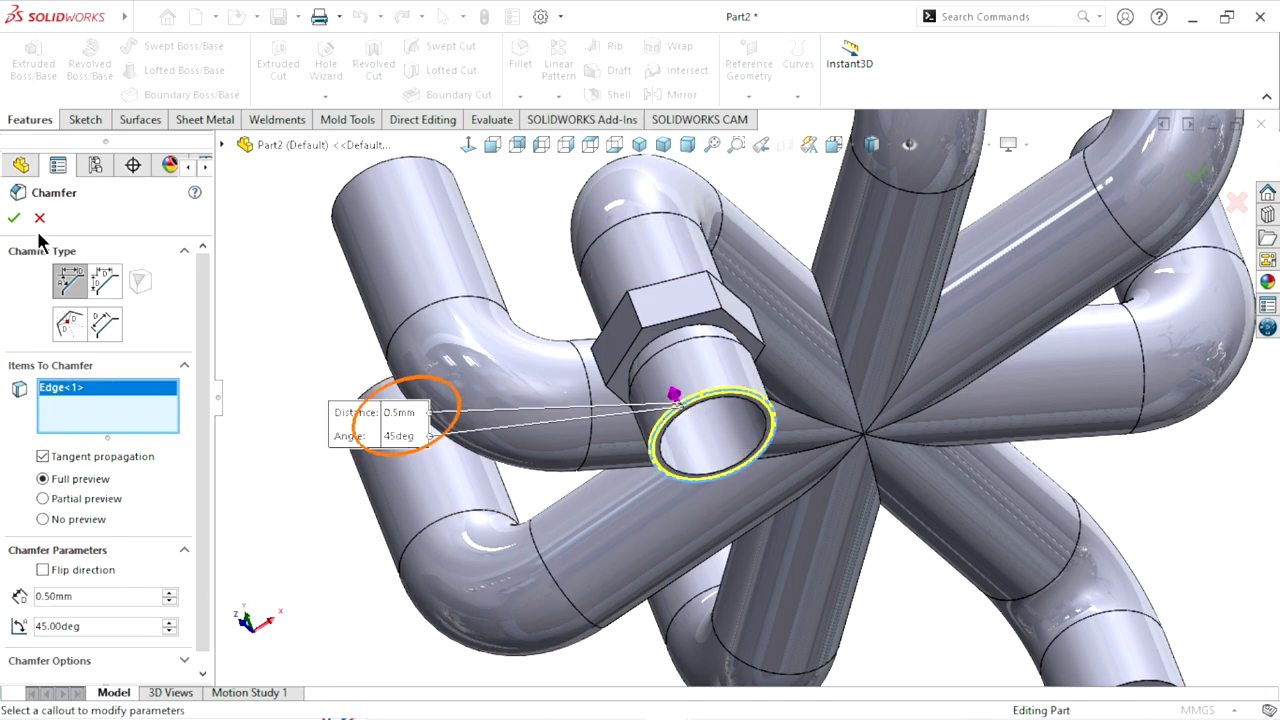
key("Return")
scroll(808, 508, "up", 3)
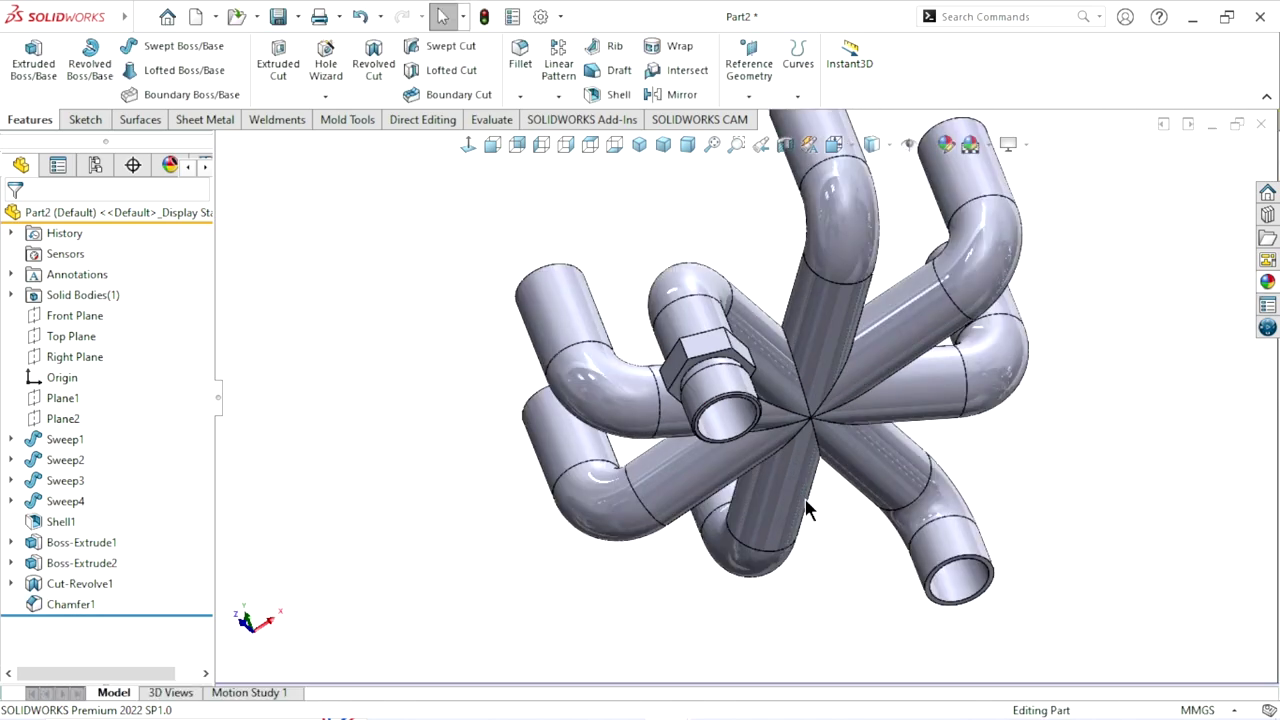
scroll(785, 453, "down", 3)
scroll(588, 540, "up", 2)
mouse_move(1108, 486)
middle_mouse_down()
mouse_move(960, 508)
mouse_move(707, 452)
middle_mouse_up()
scroll(707, 452, "down", 3)
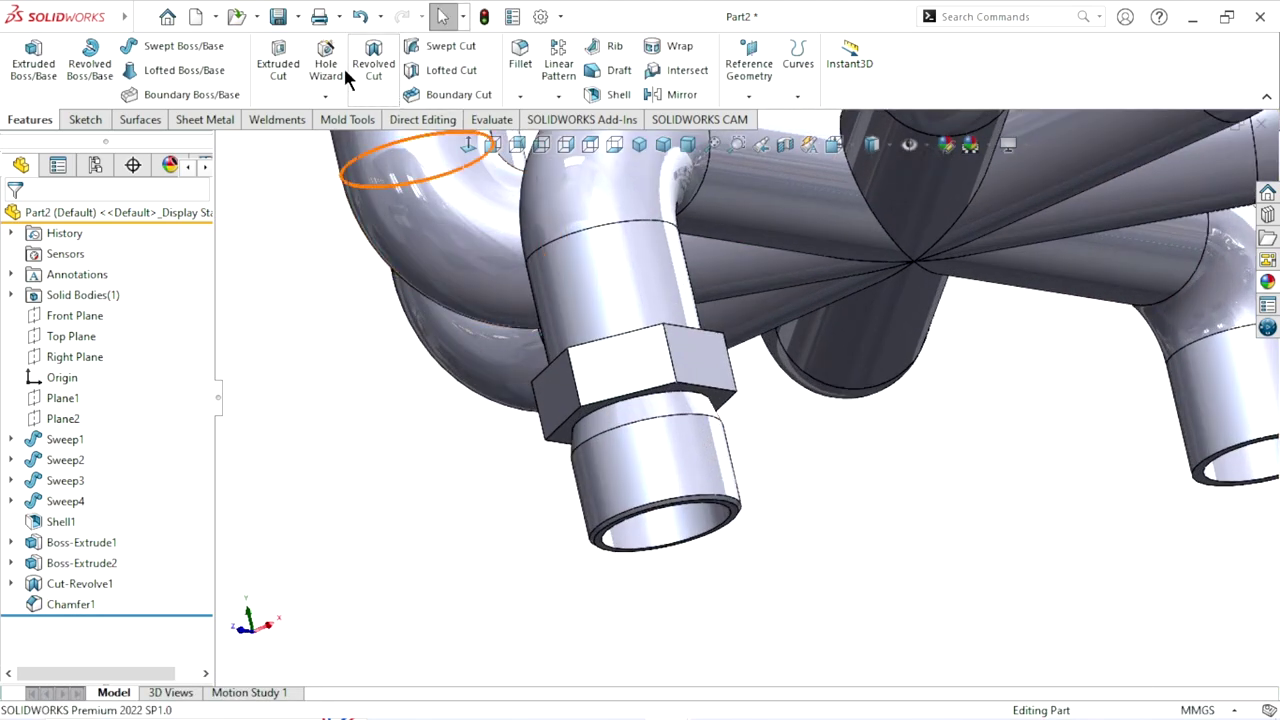
Start a thread on the outlet fitting, with the bottom outer edge as its start edge
left_click(324, 96)
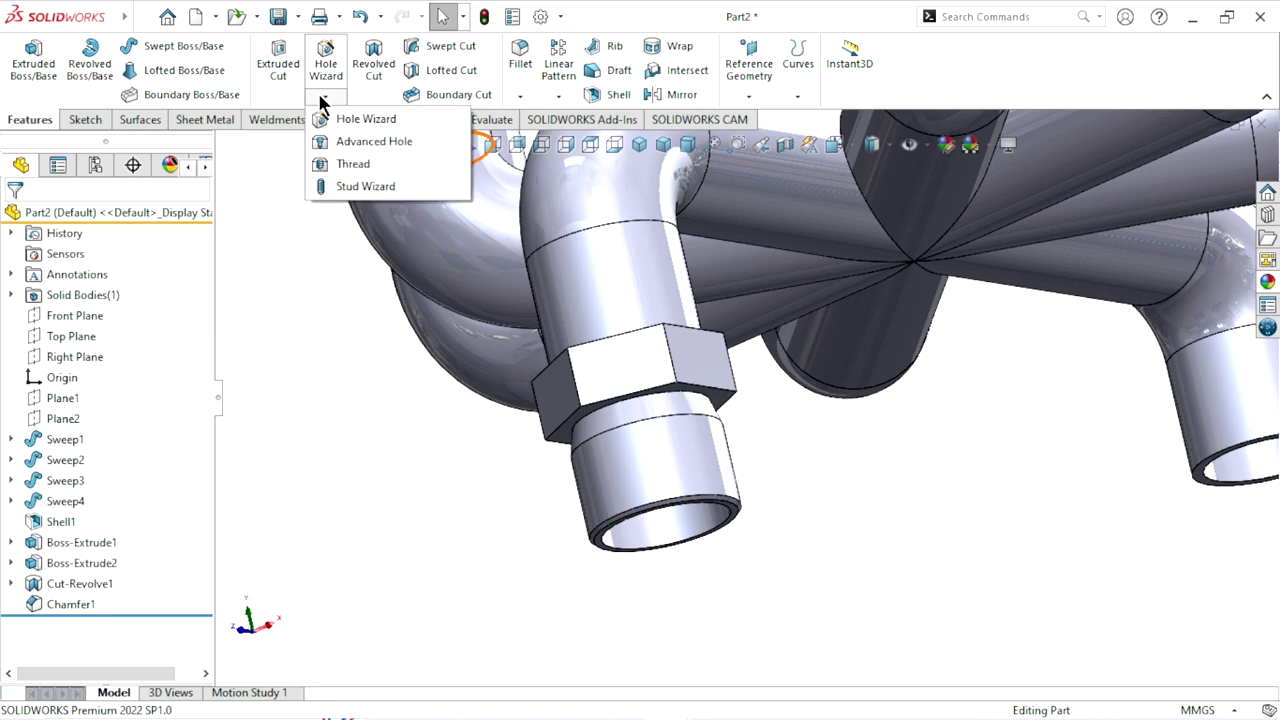
left_click(372, 160)
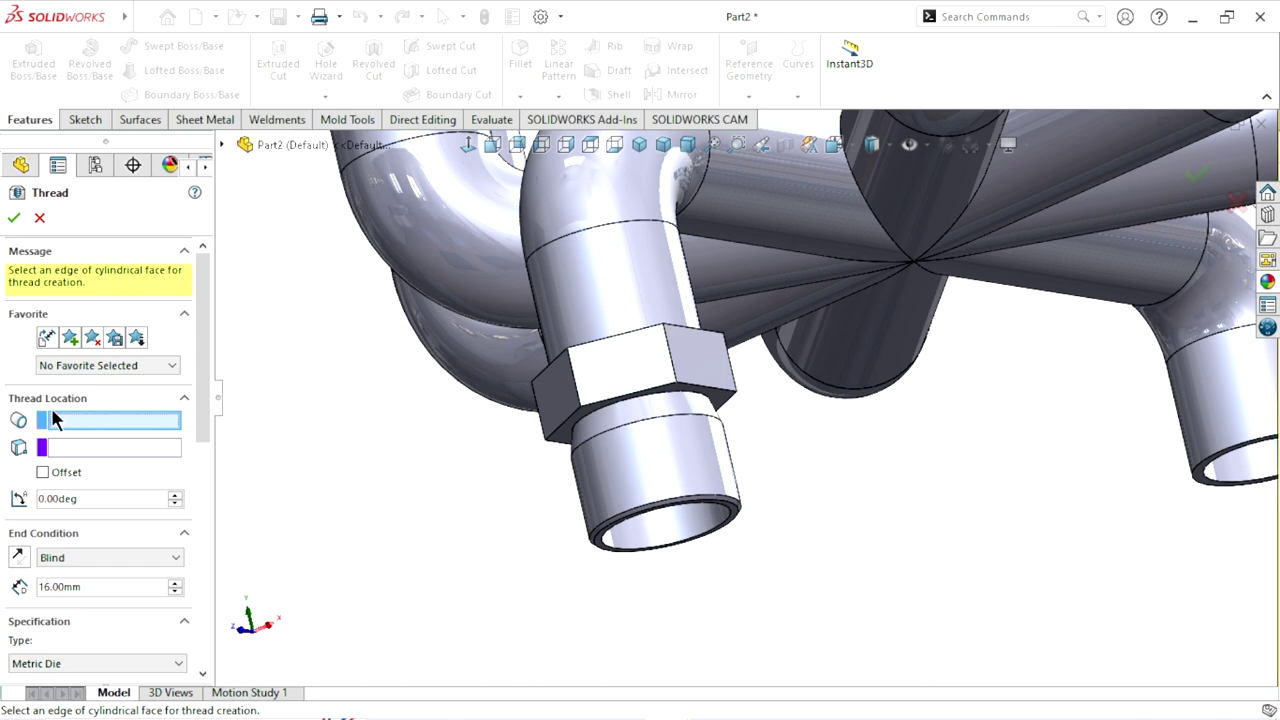
scroll(790, 555, "down", 5)
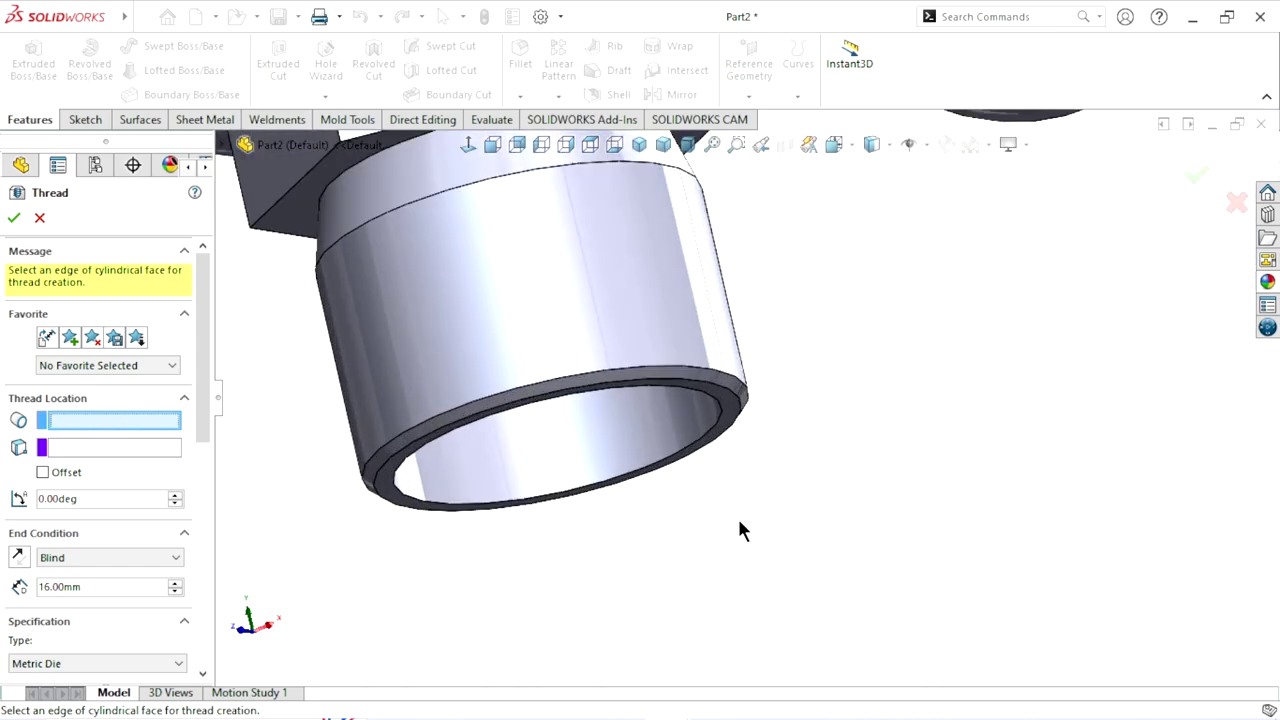
left_click(672, 366)
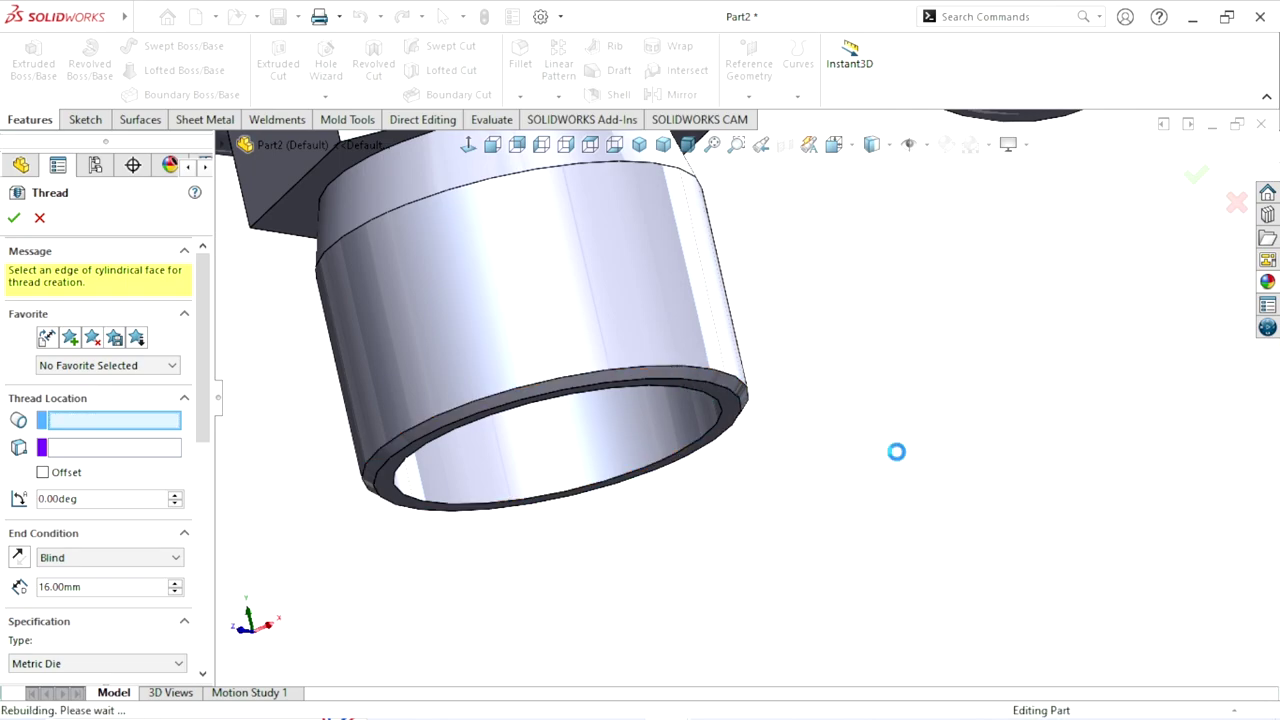
left_click(660, 378)
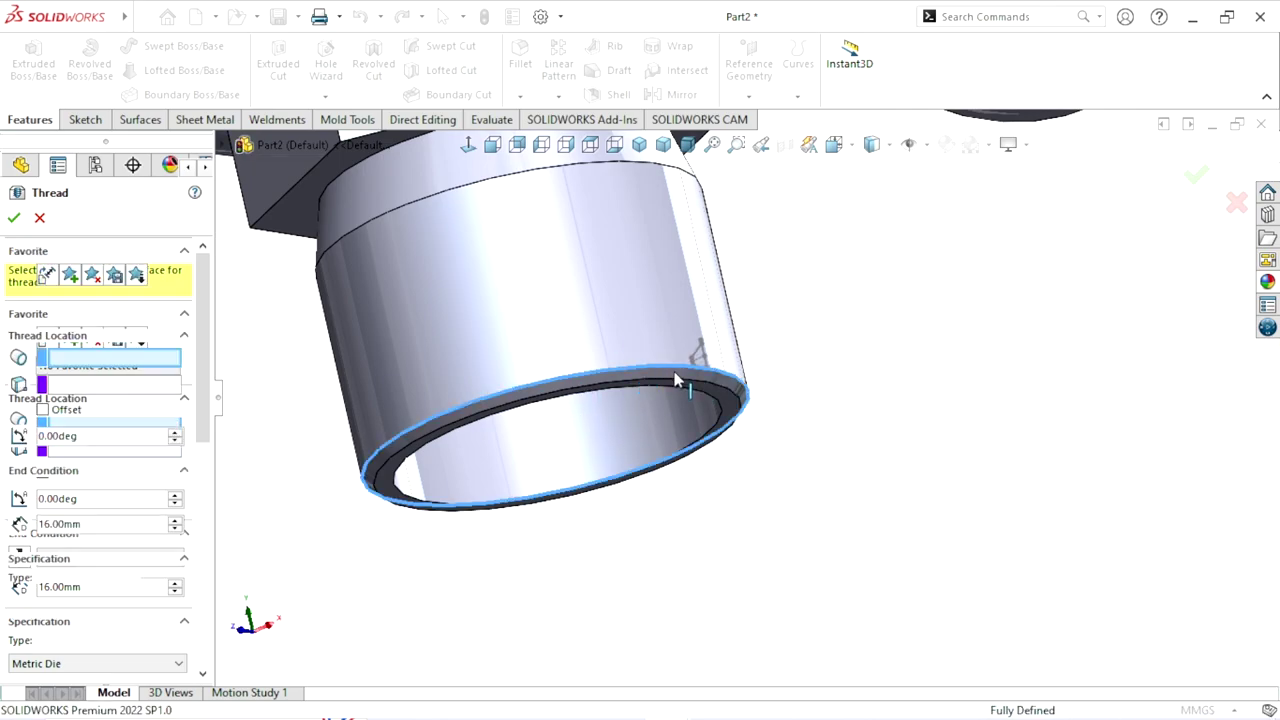
scroll(690, 460, "up", 3)
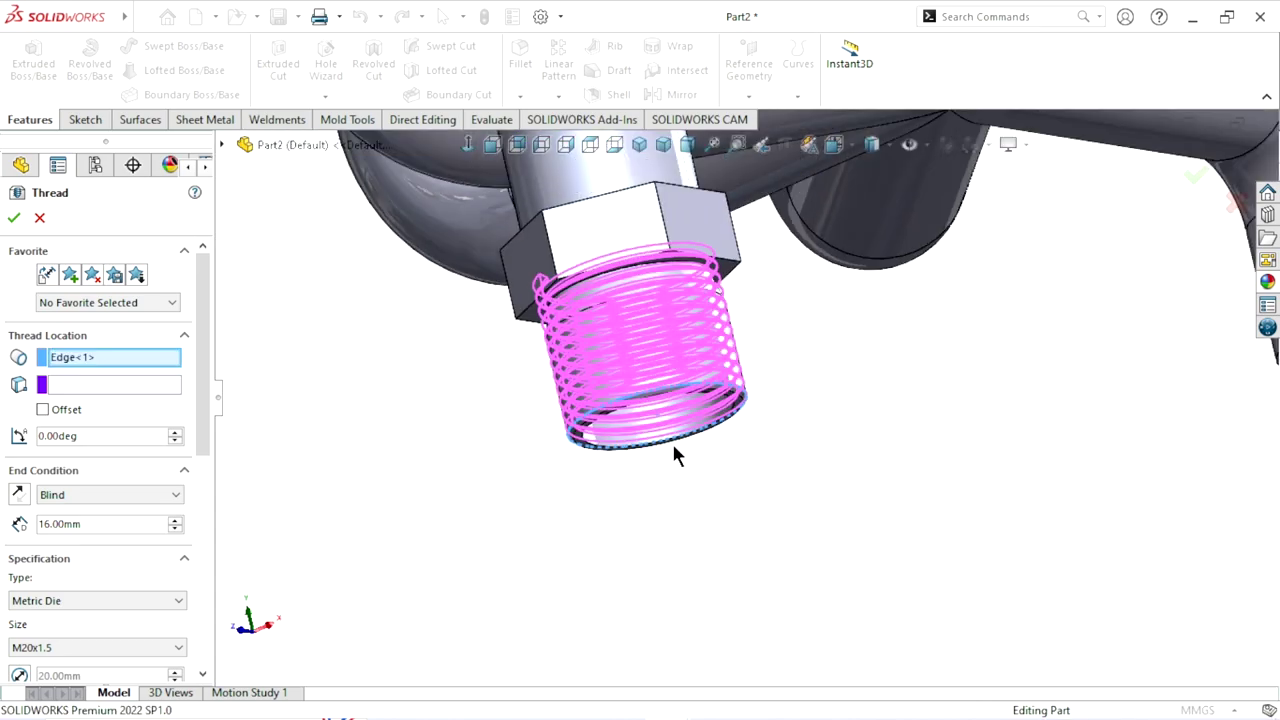
scroll(677, 451, "down", 3)
scroll(780, 480, "up", 2)
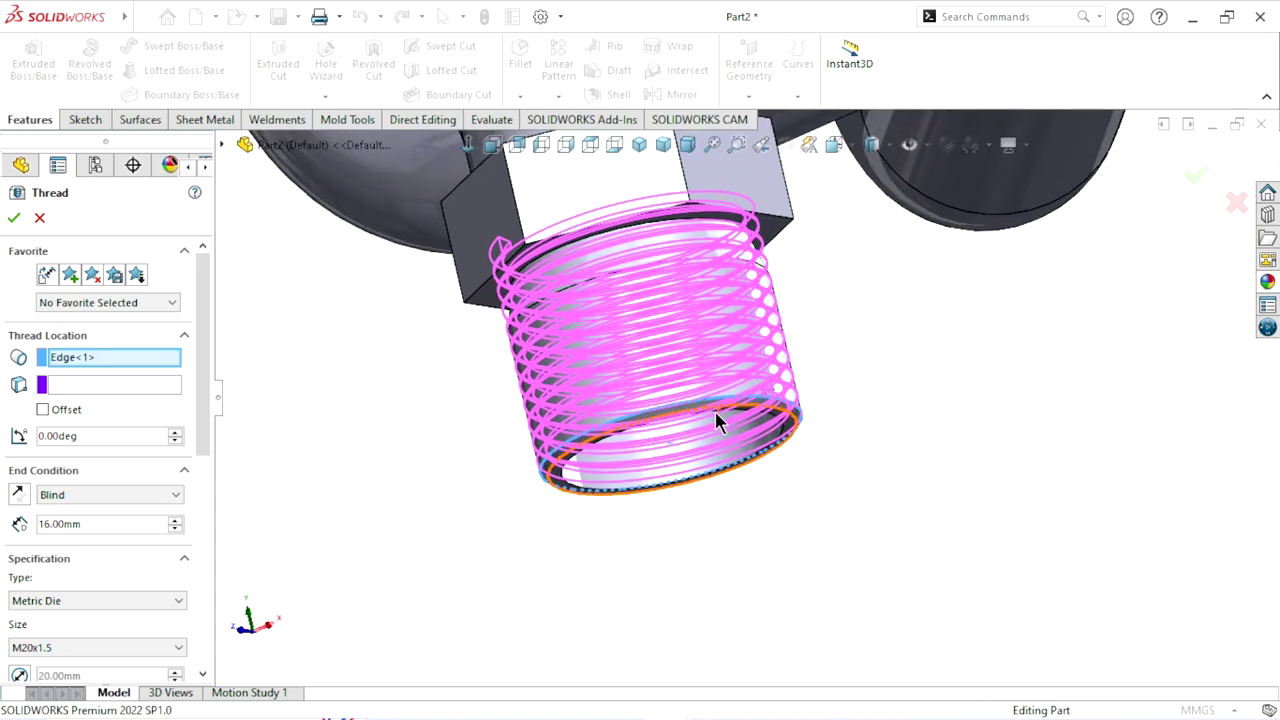
Try a flipped start offset for the thread and inspect the preview from several angles
left_click(105, 386)
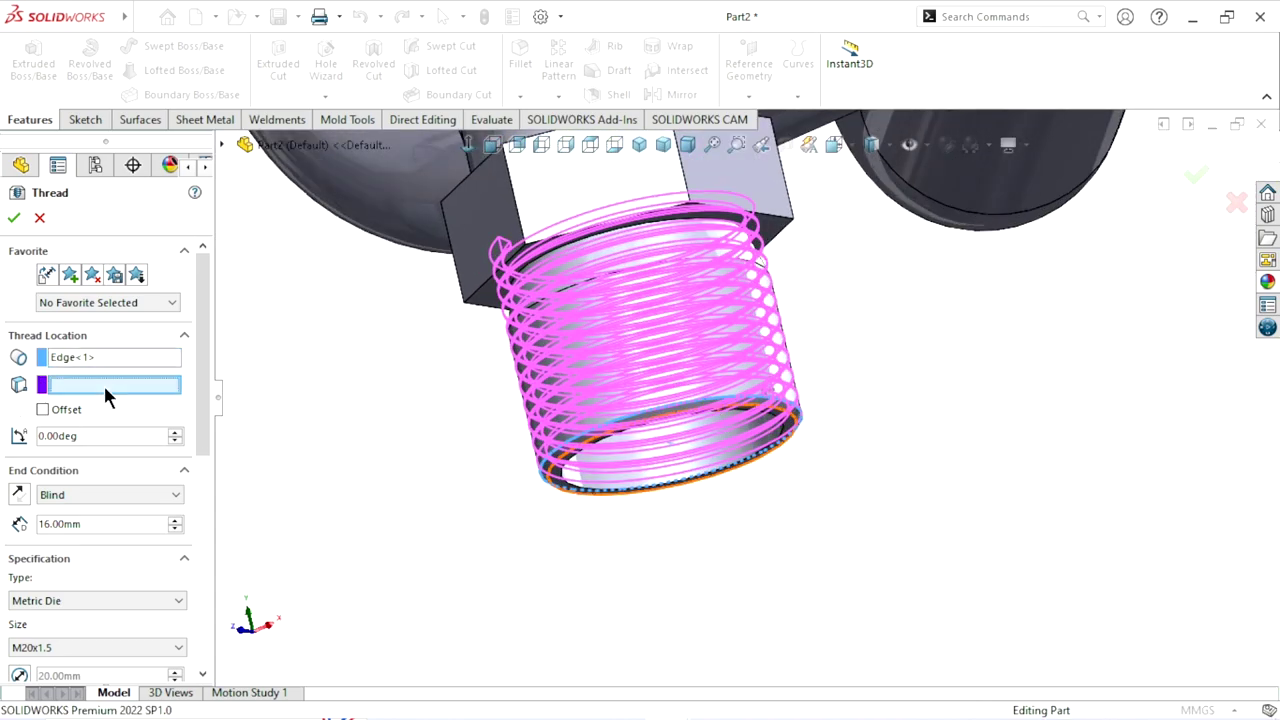
left_click(44, 409)
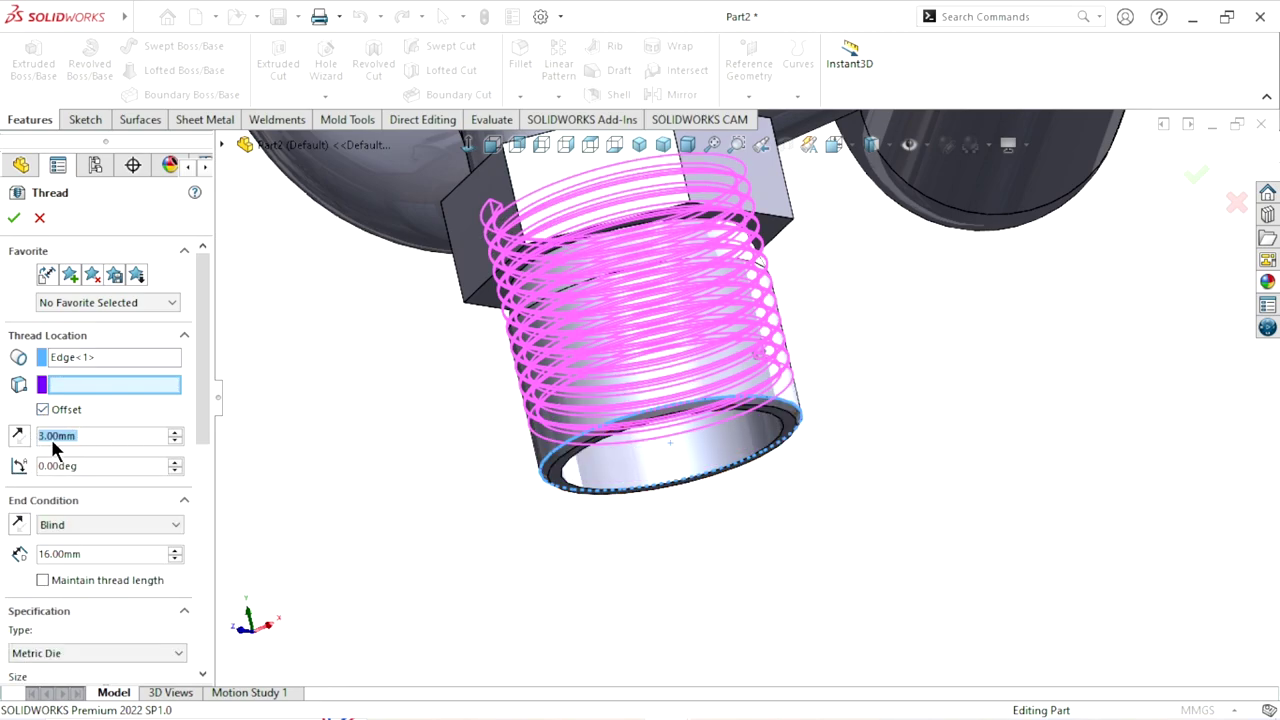
left_click(19, 436)
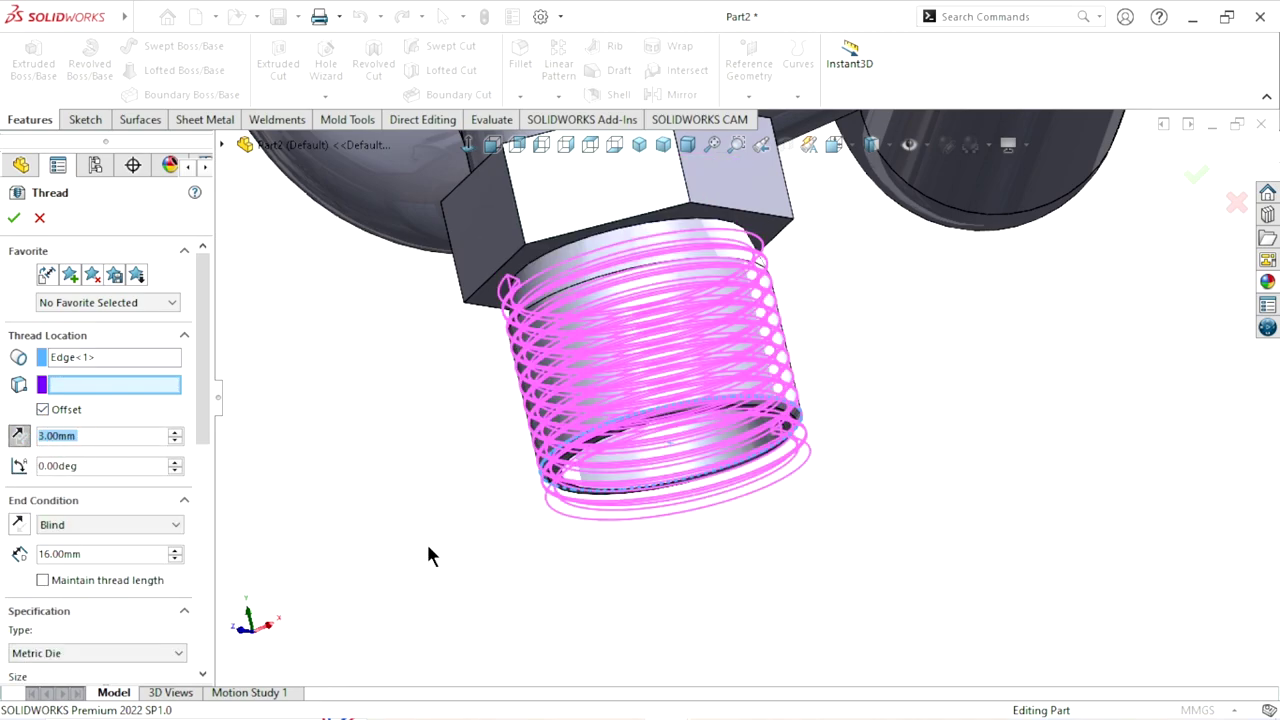
scroll(752, 570, "up", 5)
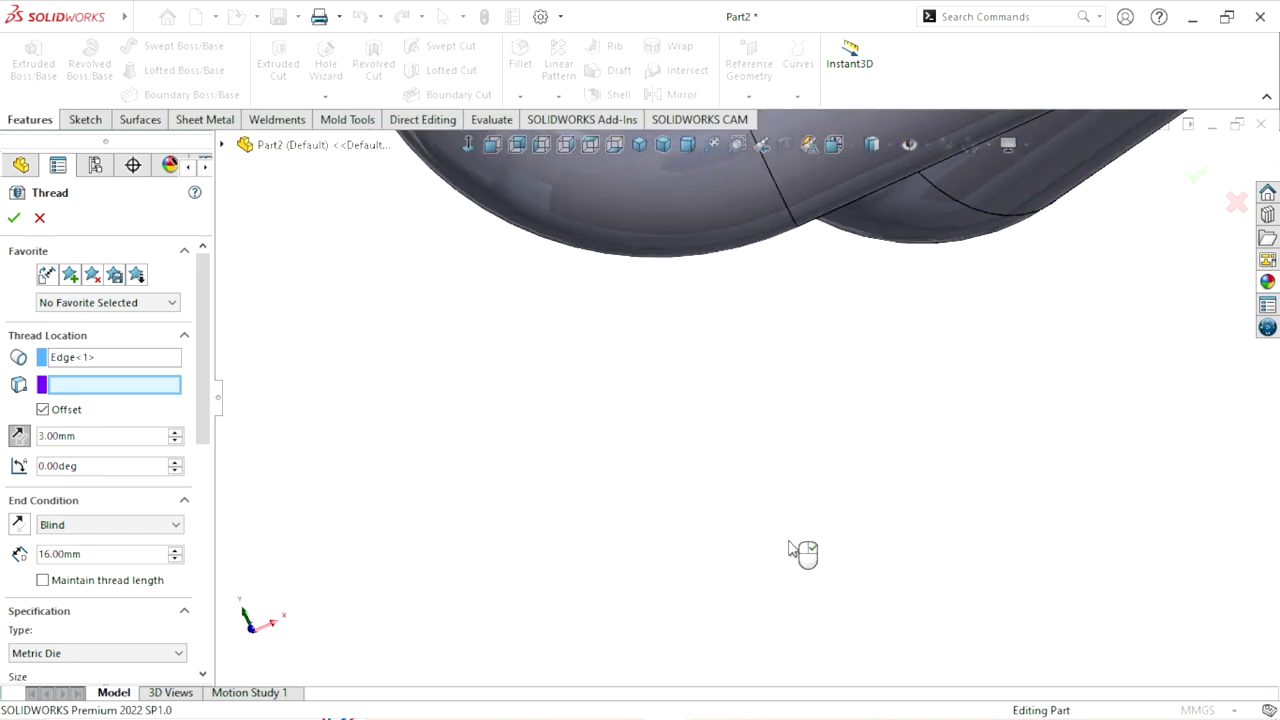
scroll(1033, 392, "down", 5)
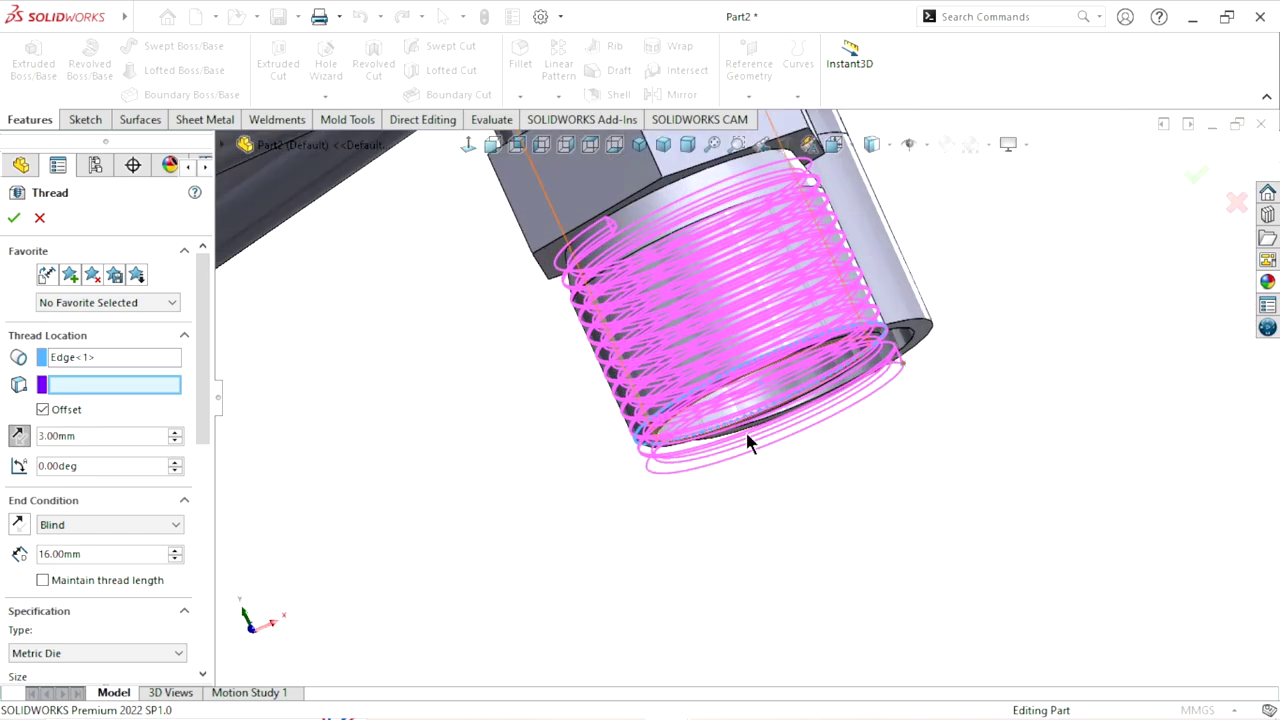
scroll(590, 520, "up", 3)
scroll(586, 500, "up", 2)
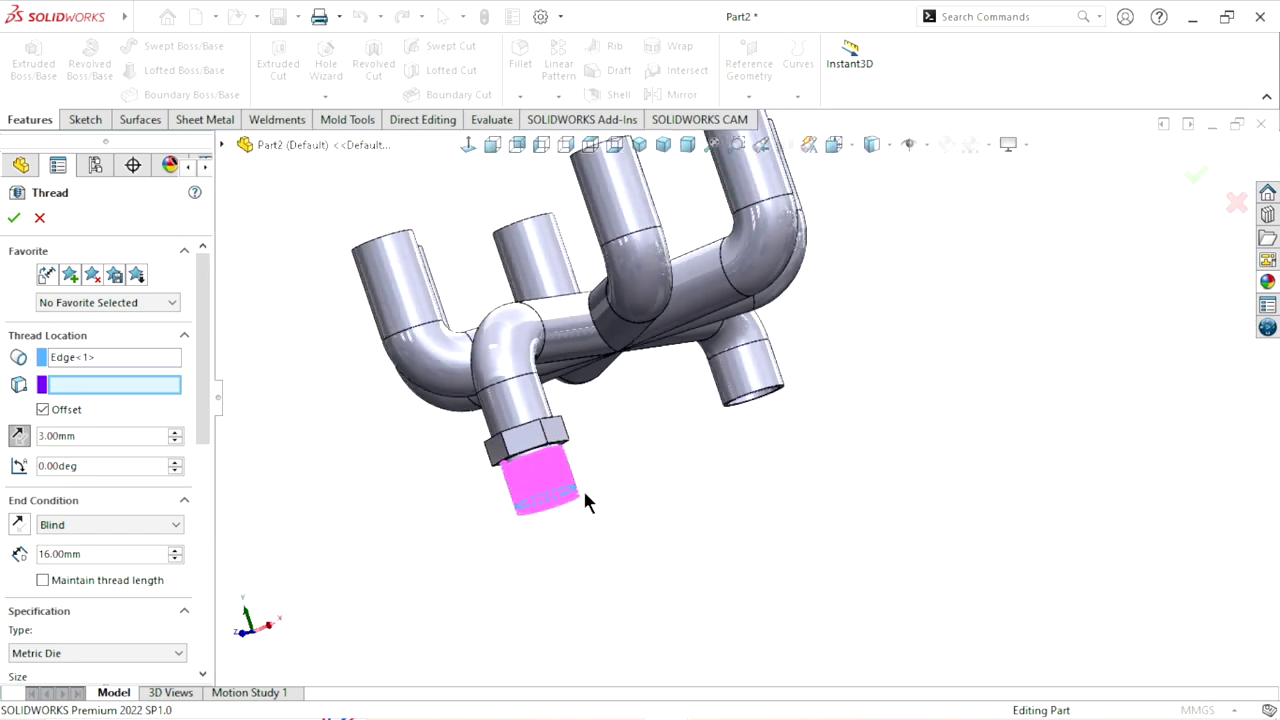
scroll(566, 490, "down", 3)
scroll(563, 480, "down", 2)
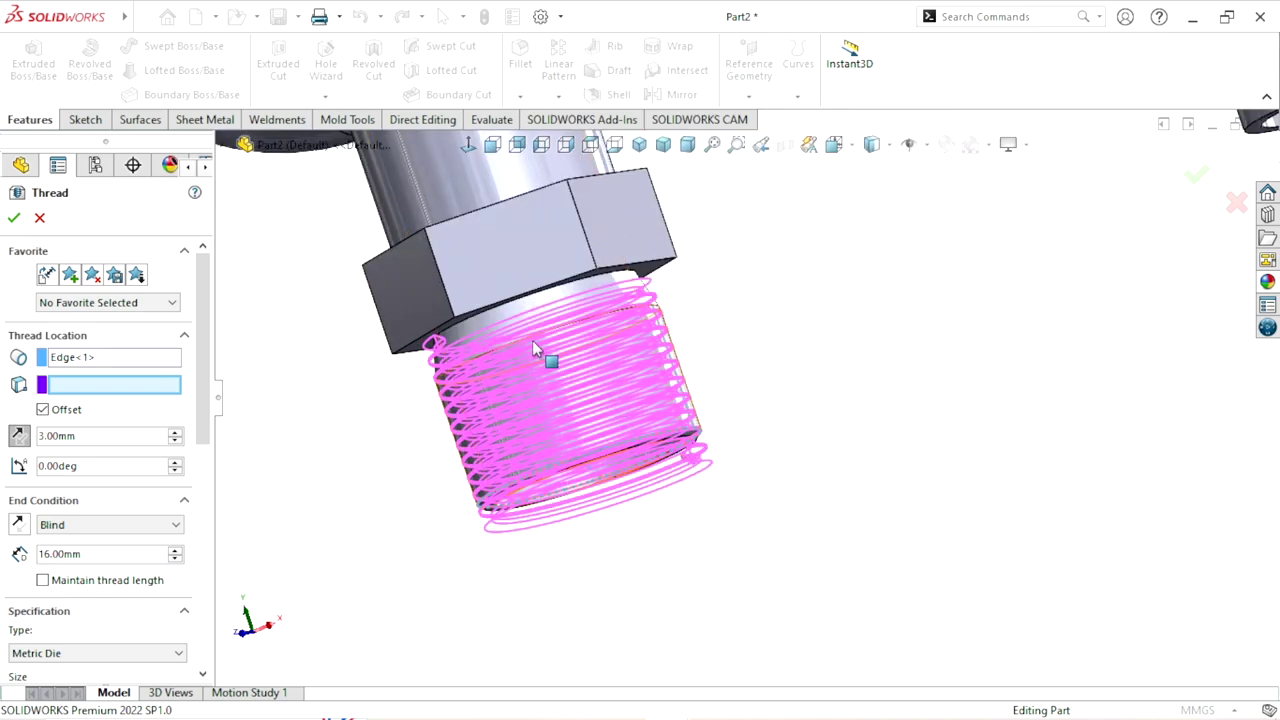
middle_click_drag(650, 508, 714, 574)
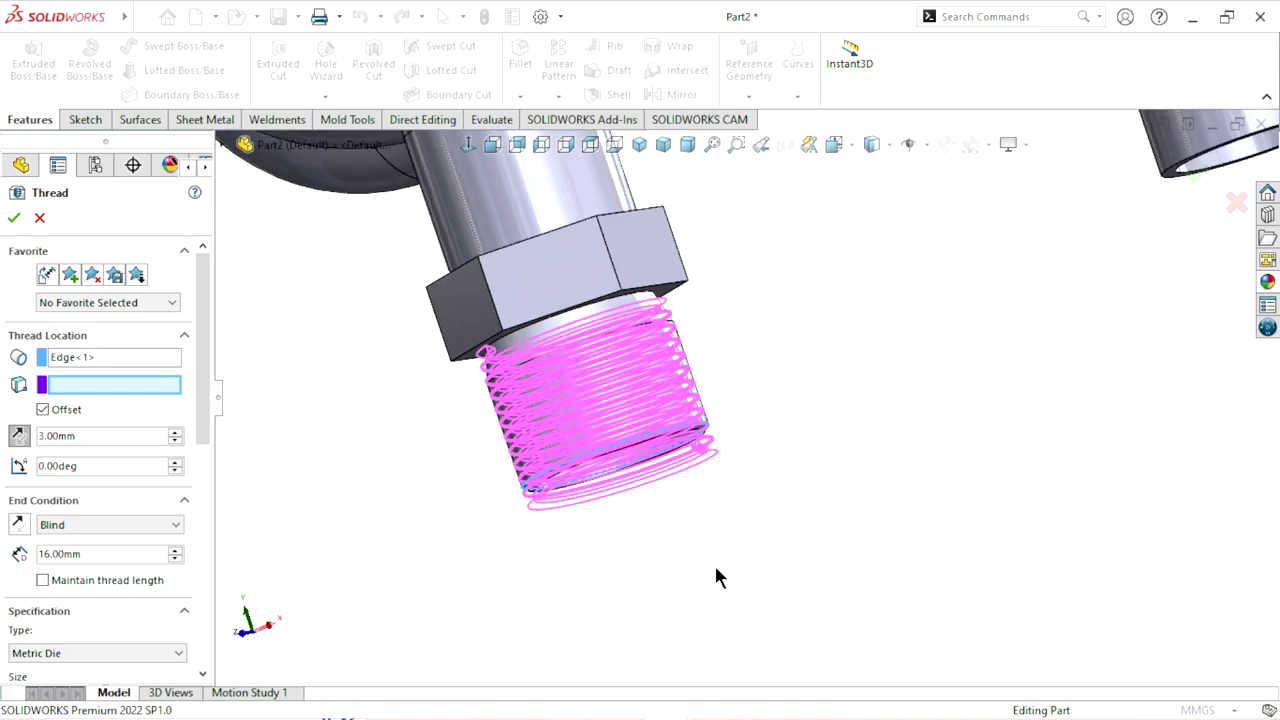
mouse_move(694, 409)
middle_mouse_down()
mouse_move(849, 491)
mouse_move(780, 478)
mouse_move(810, 510)
middle_mouse_up()
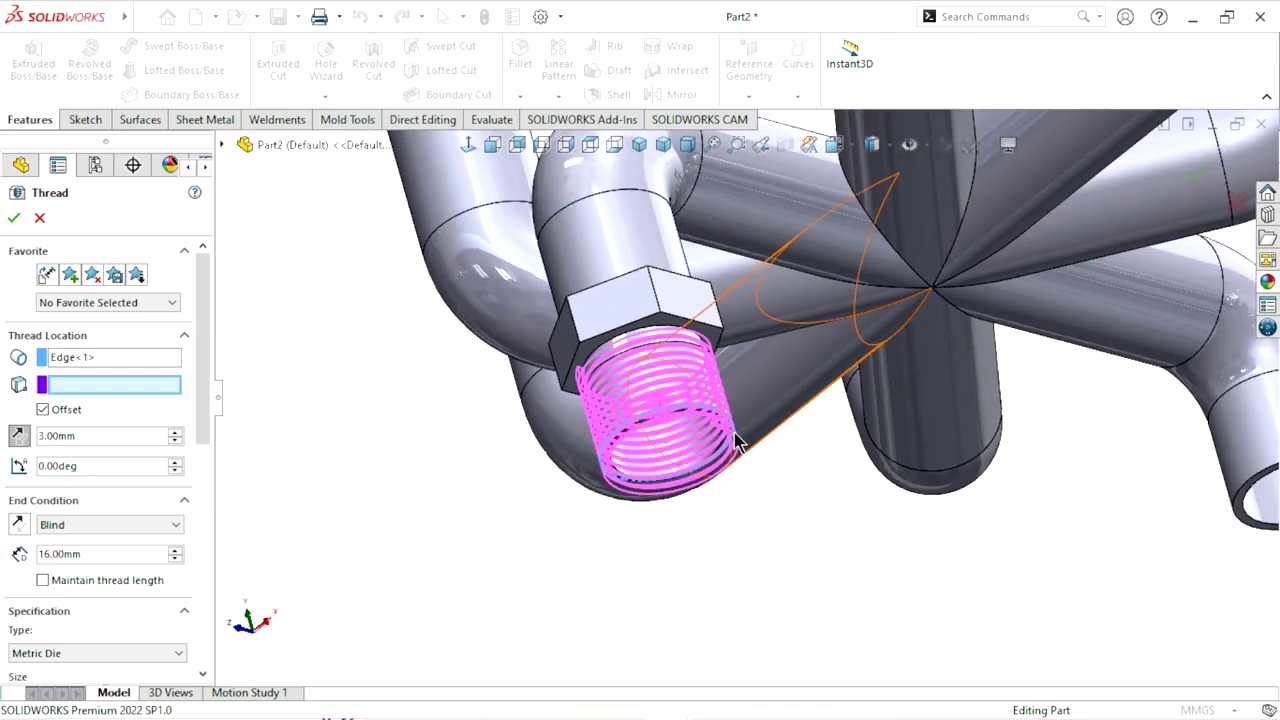
scroll(817, 524, "down", 3)
scroll(819, 581, "up", 2)
scroll(824, 583, "up", 3)
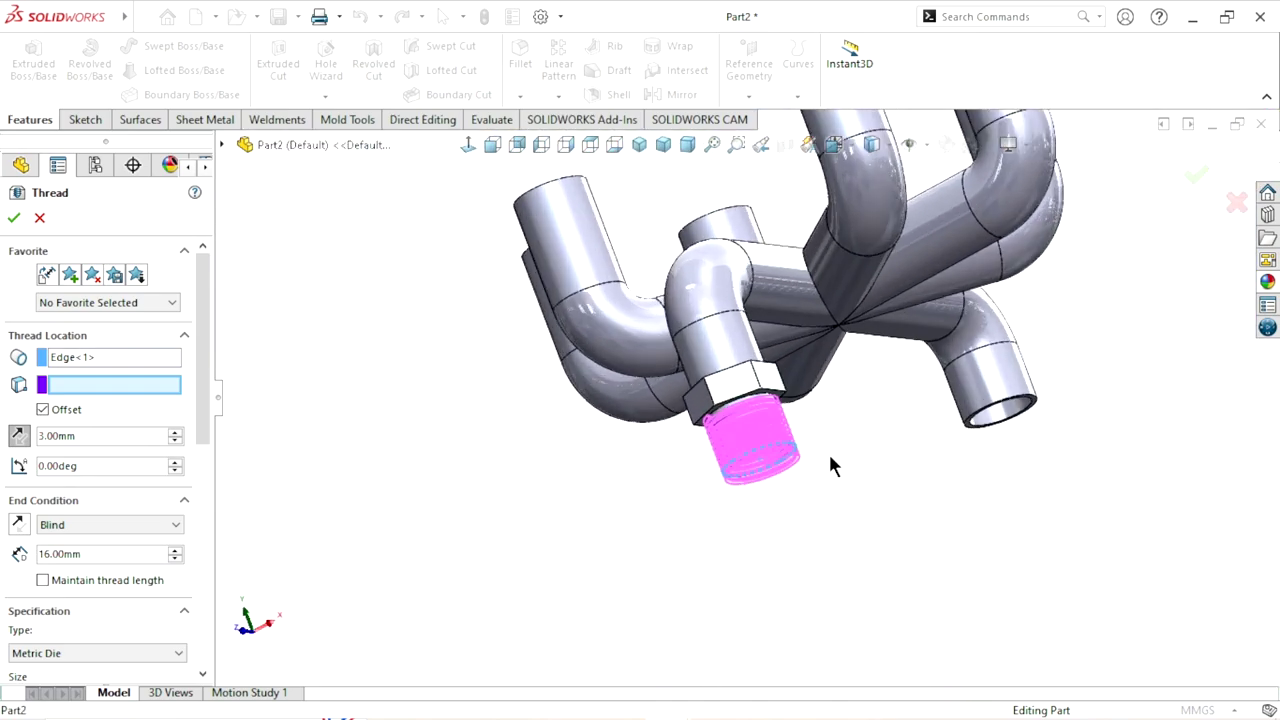
scroll(829, 466, "down", 5)
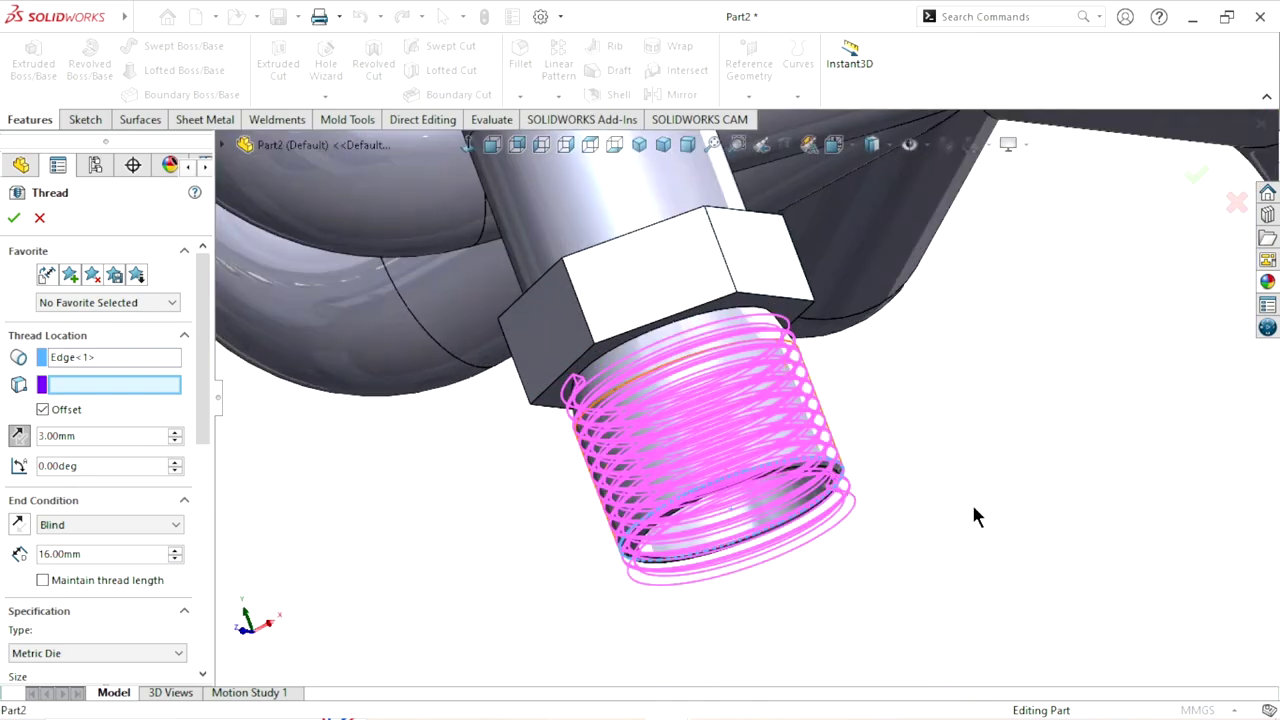
scroll(830, 539, "up", 2)
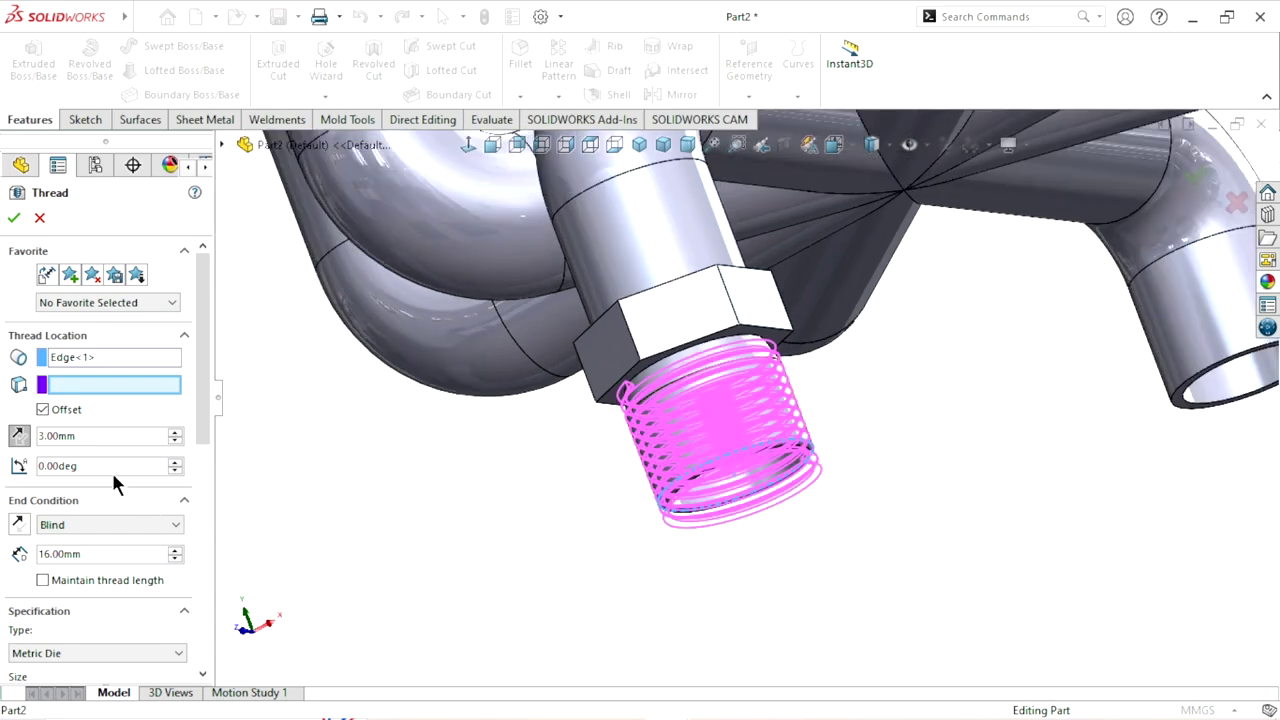
scroll(766, 511, "up", 2)
scroll(667, 496, "down", 2)
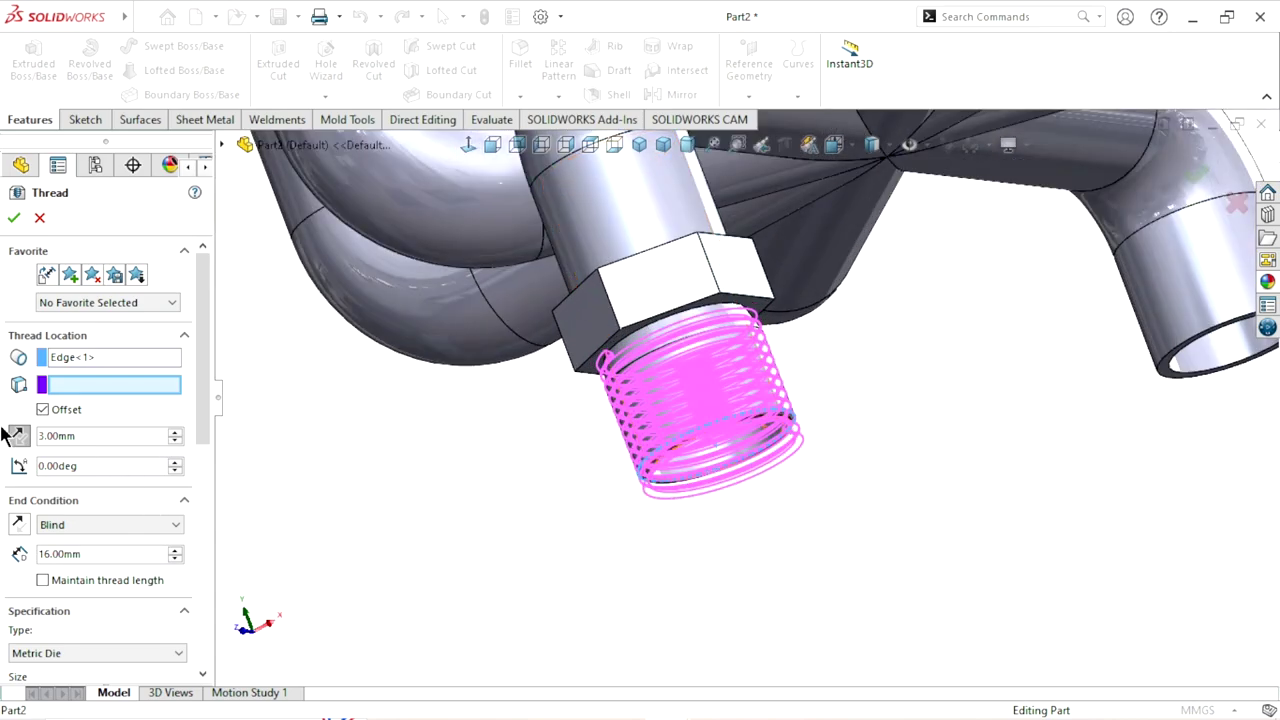
mouse_move(389, 505)
middle_mouse_down()
mouse_move(618, 520)
mouse_move(763, 360)
mouse_move(894, 449)
mouse_move(792, 510)
middle_mouse_up()
scroll(668, 485, "up", 2)
scroll(897, 517, "down", 2)
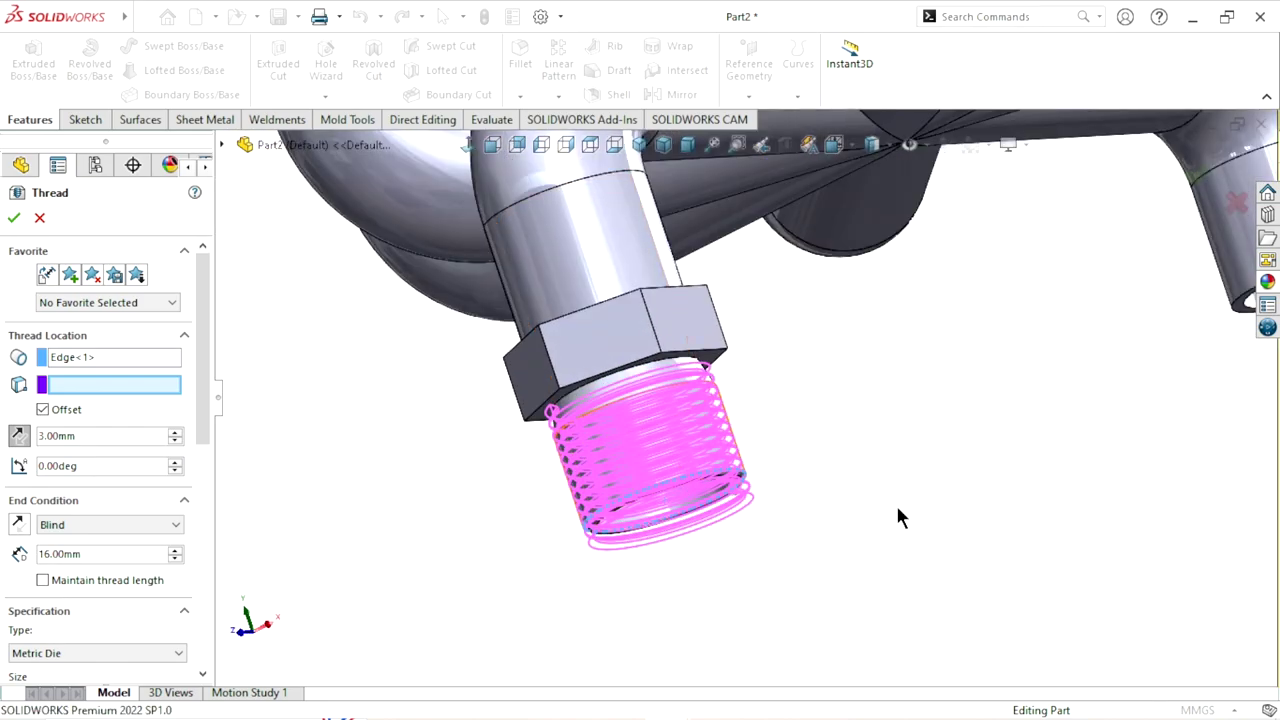
Clear the offset and keep a Blind 16.00 mm Metric Die M20x1.5 cut thread
left_click(43, 409)
middle_click_drag(443, 523, 530, 541)
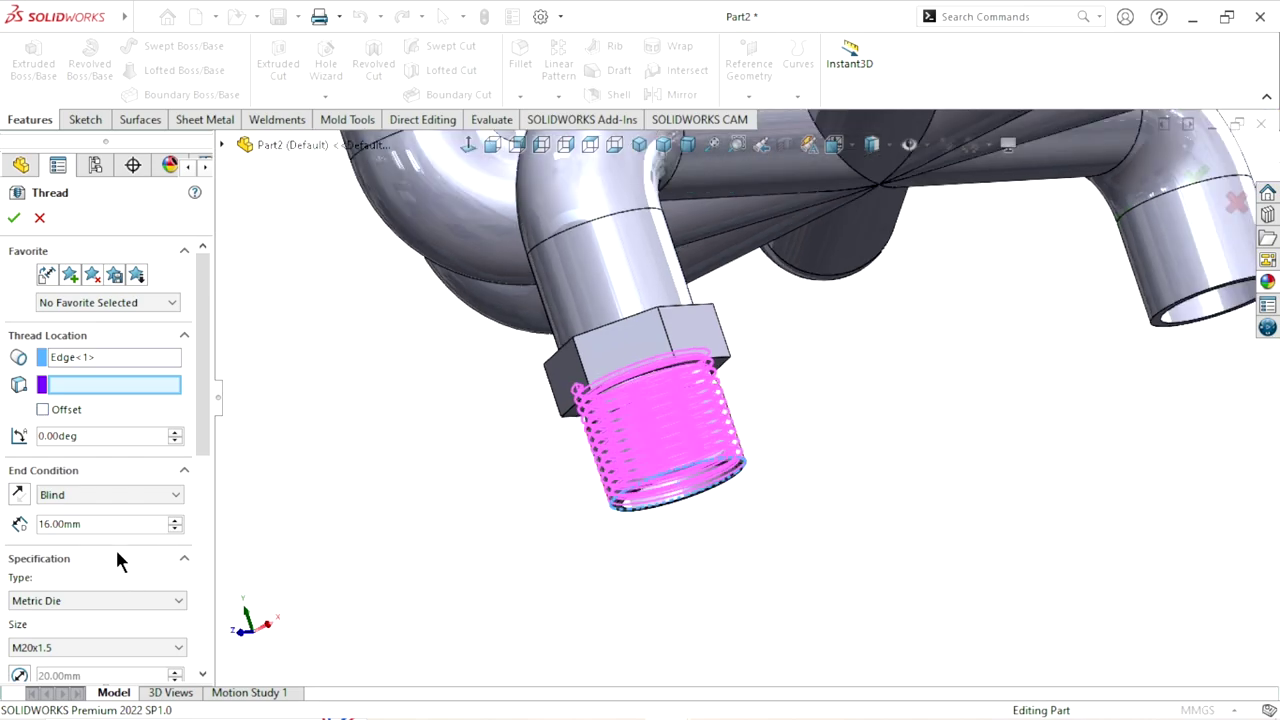
left_click_drag(207, 434, 207, 492)
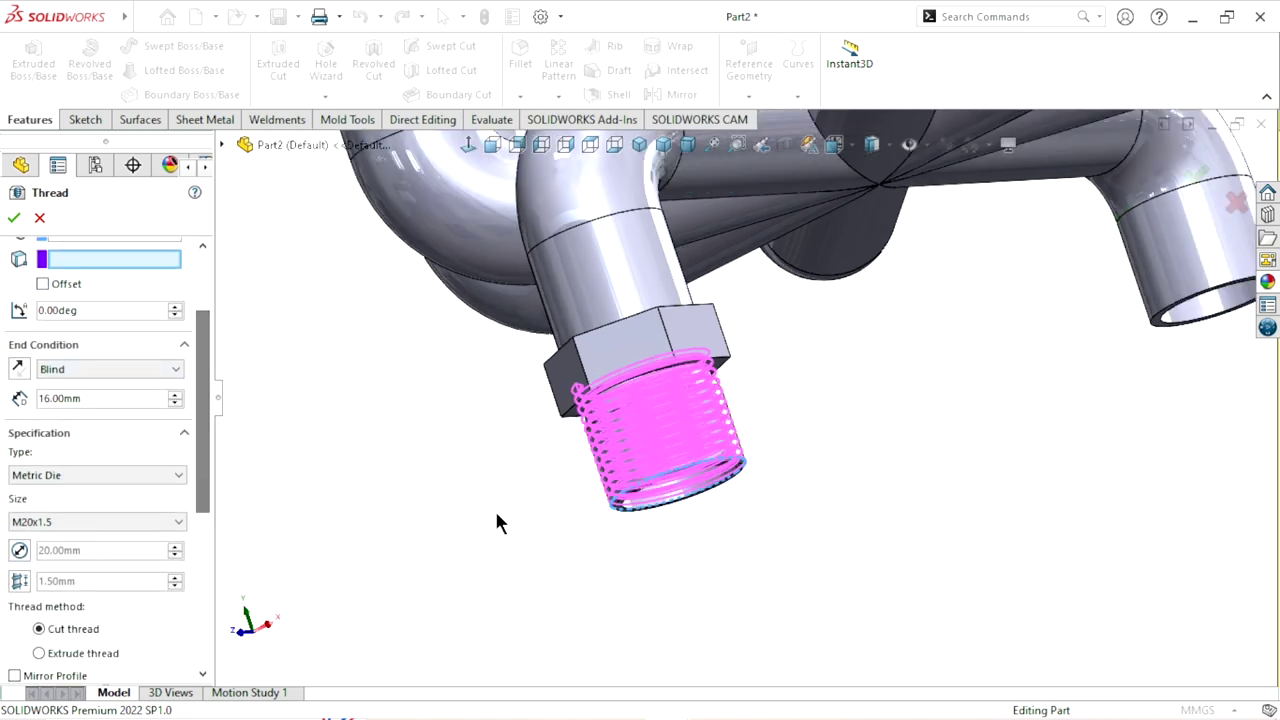
left_click(138, 399)
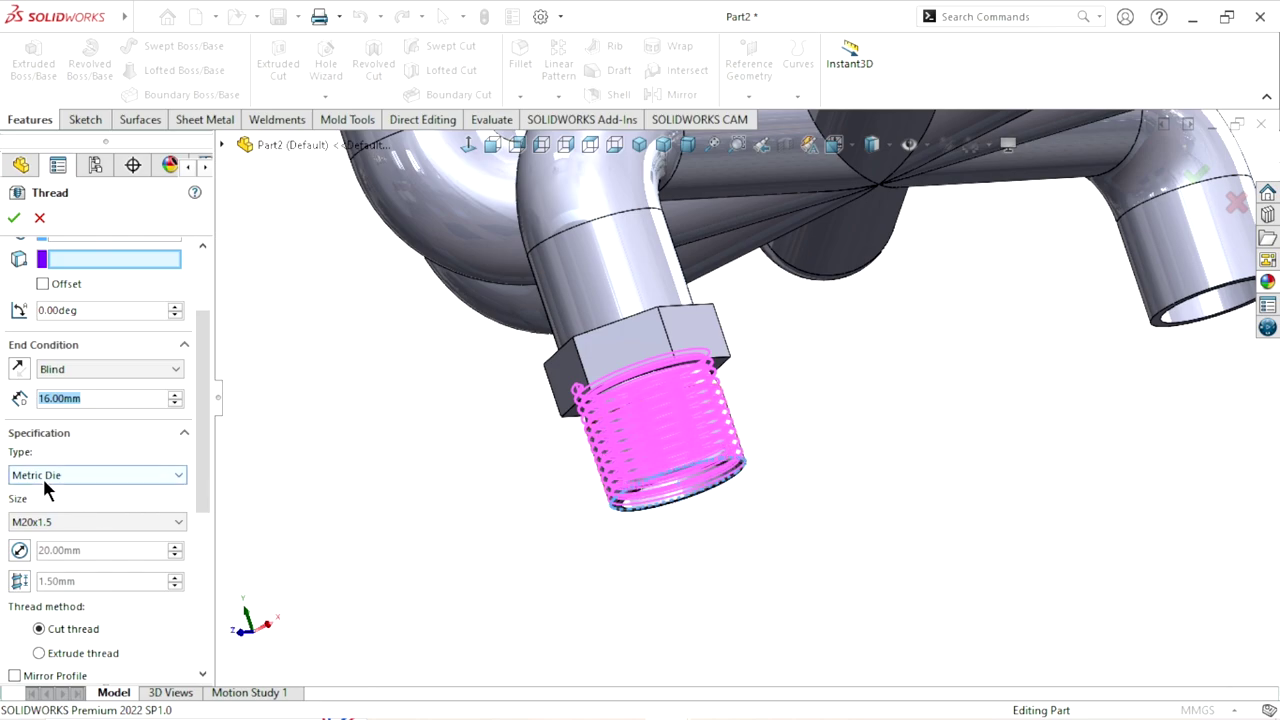
scroll(207, 483, "down", 2)
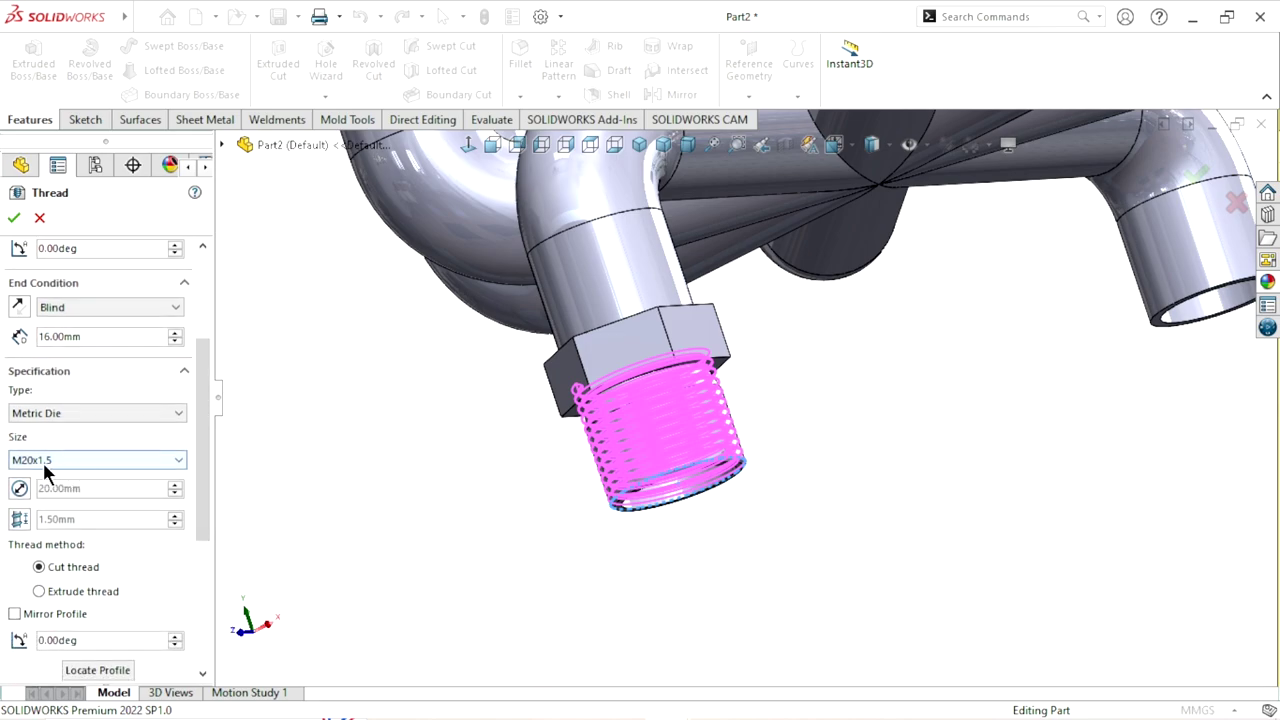
left_click_drag(199, 488, 228, 389)
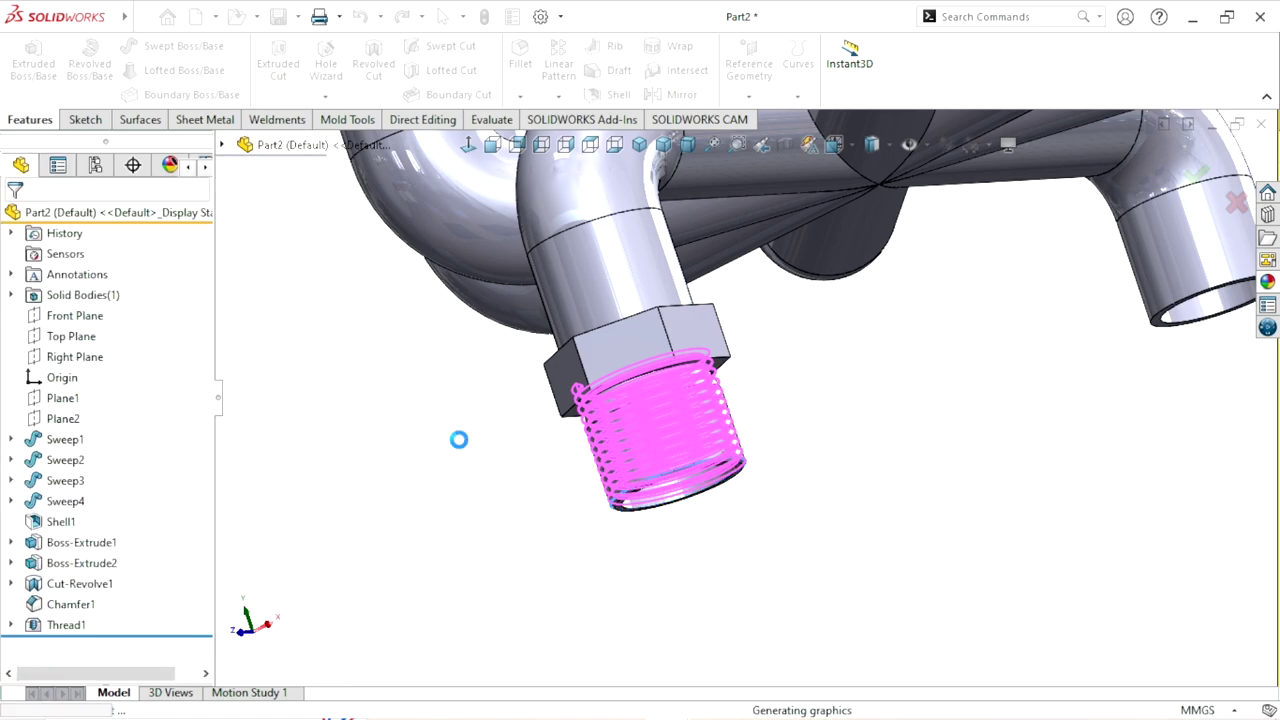
Inspect the thread side-on, then reopen Thread1 with Edit Feature
scroll(480, 463, "down", 3)
scroll(1000, 508, "down", 3)
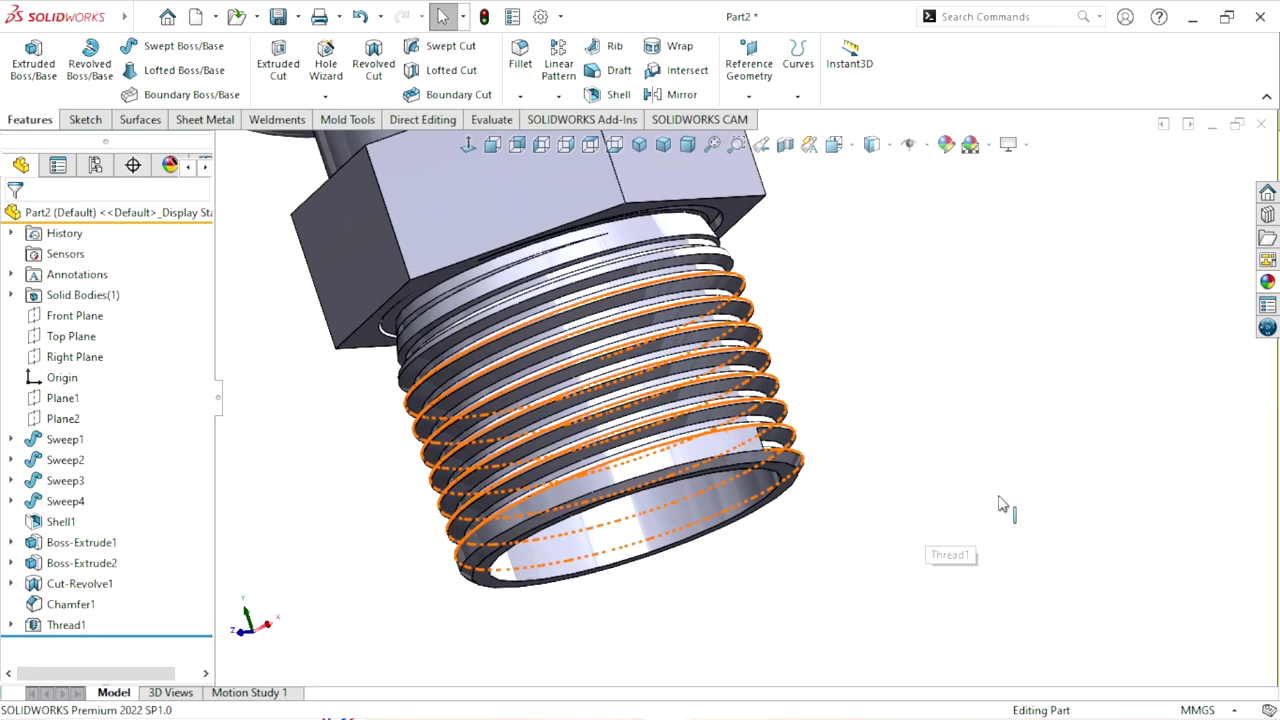
scroll(958, 515, "down", 3)
scroll(958, 515, "up", 3)
scroll(729, 520, "up", 3)
scroll(567, 500, "down", 3)
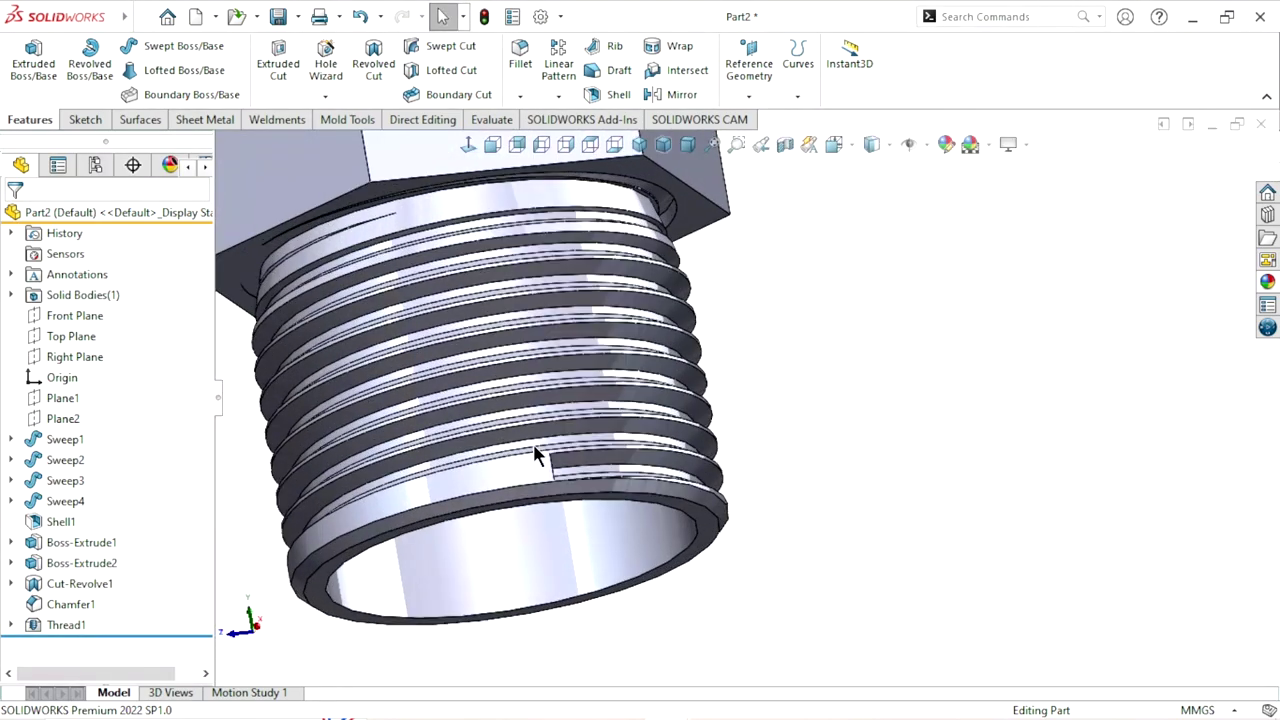
scroll(533, 443, "down", 3)
middle_click_drag(879, 499, 732, 553)
scroll(732, 553, "up", 3)
scroll(731, 508, "down", 3)
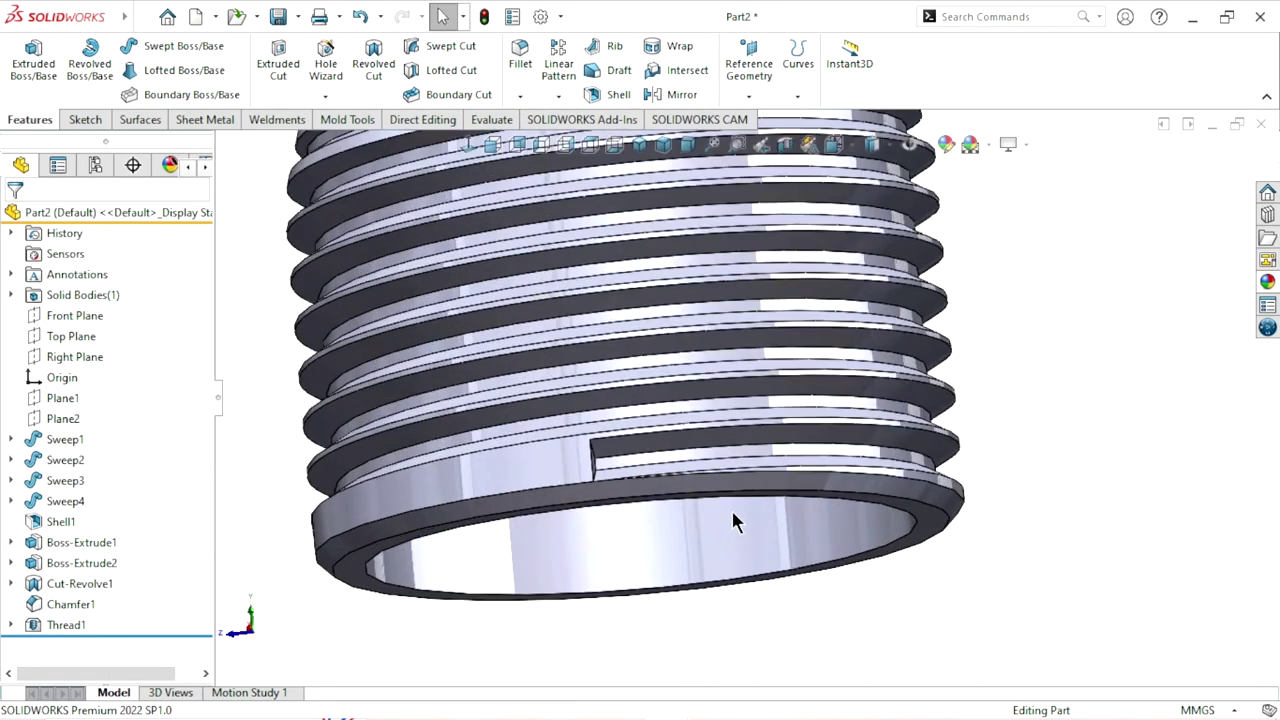
scroll(683, 532, "up", 2)
scroll(486, 549, "down", 2)
scroll(440, 535, "down", 2)
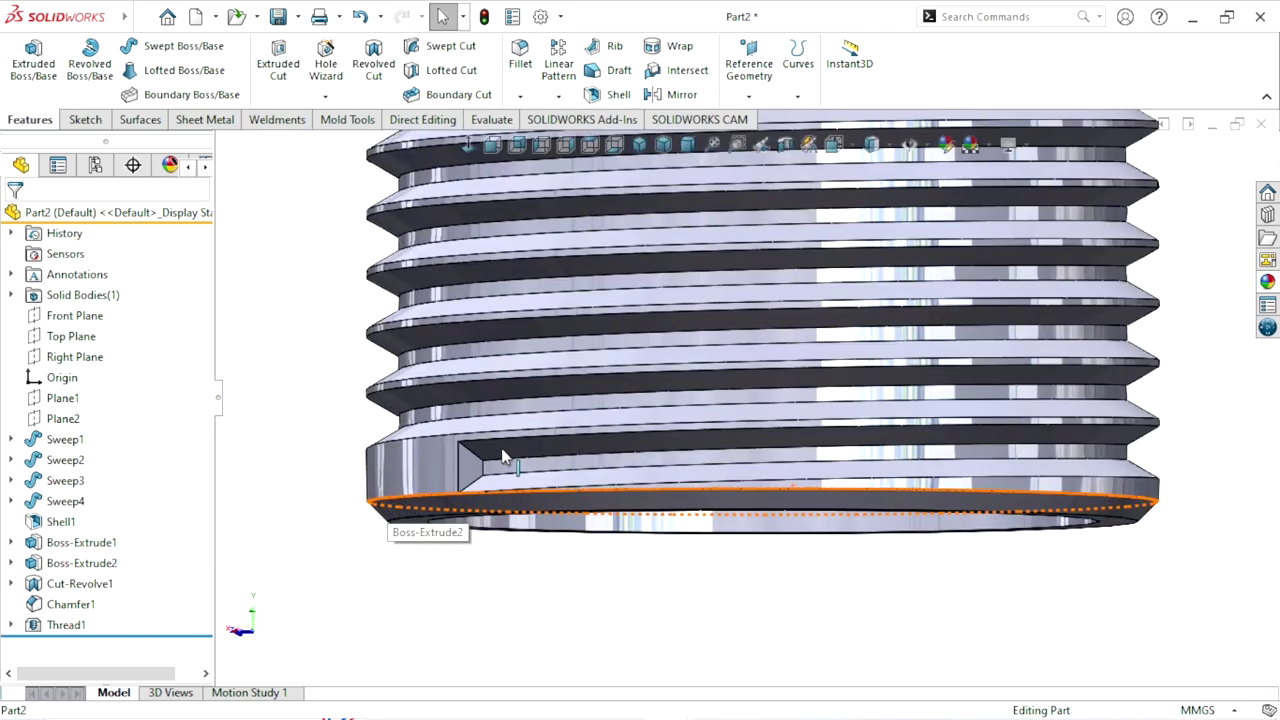
scroll(476, 556, "down", 2)
scroll(476, 556, "up", 2)
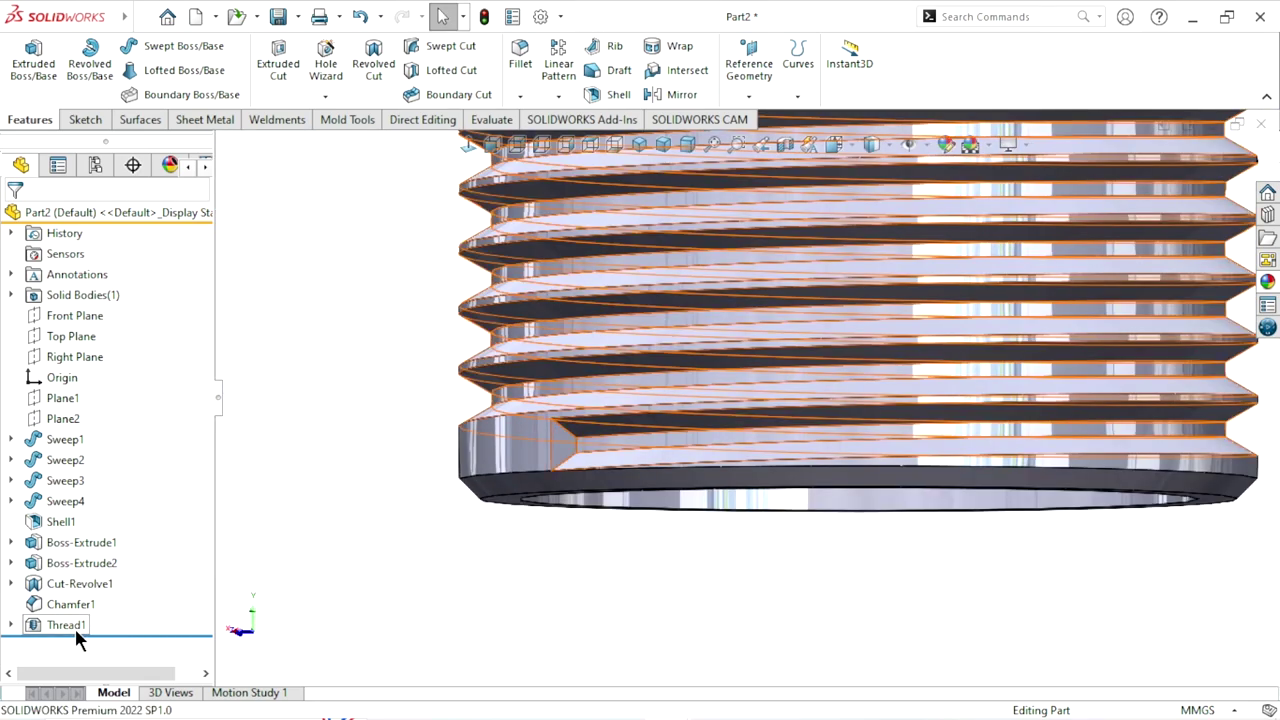
left_click(75, 626)
left_click(88, 604)
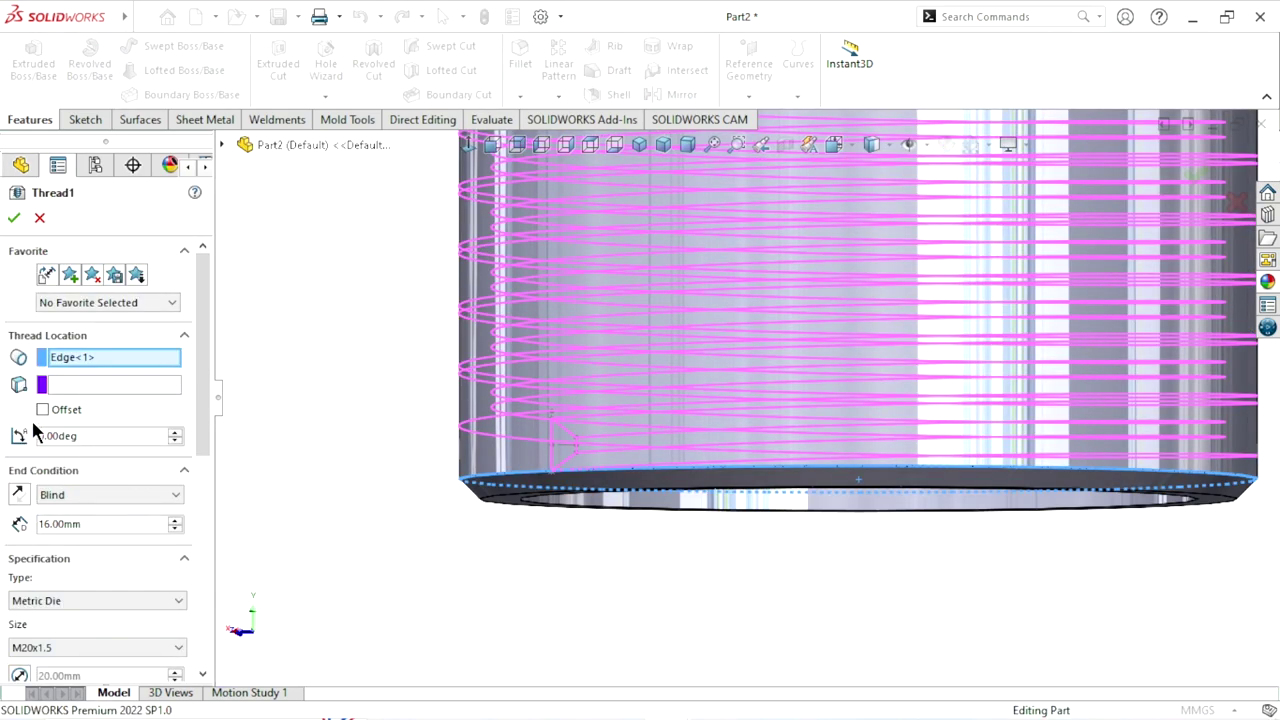
Give Thread1 a flipped 3.00 mm start offset with Maintain thread length, and confirm
left_click(42, 409)
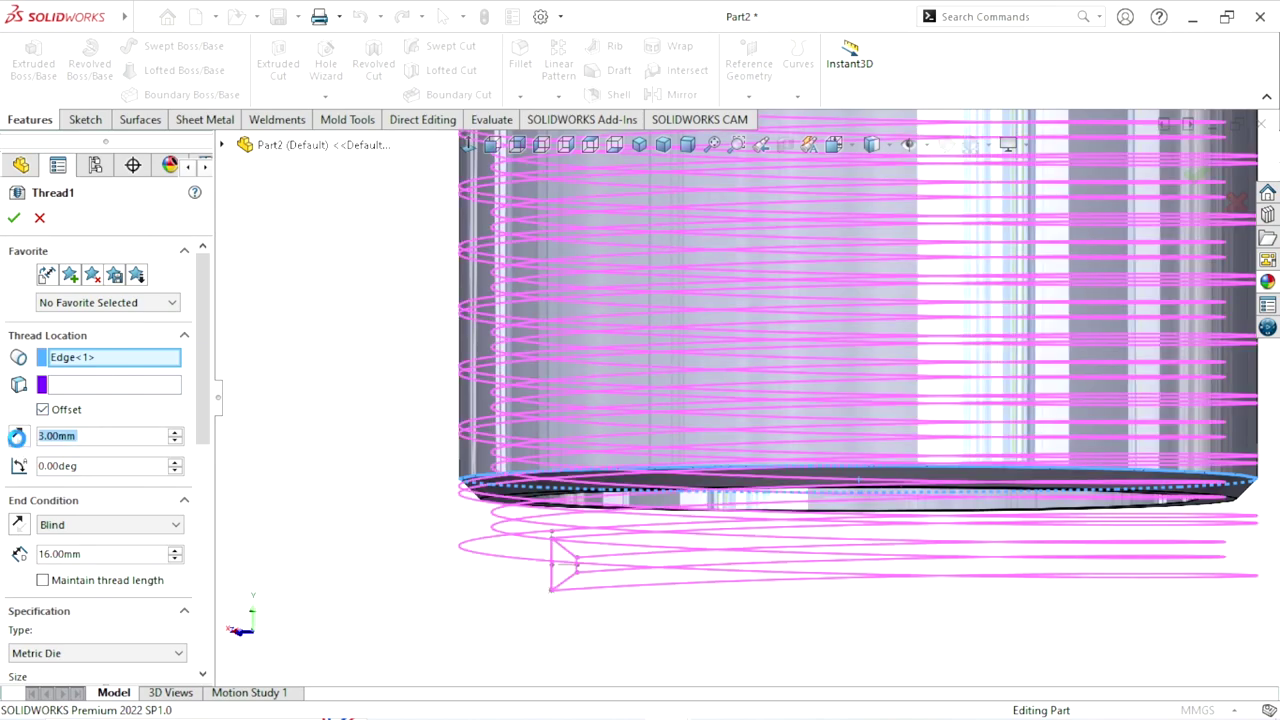
left_click(17, 437)
scroll(292, 502, "up", 3)
scroll(367, 504, "up", 3)
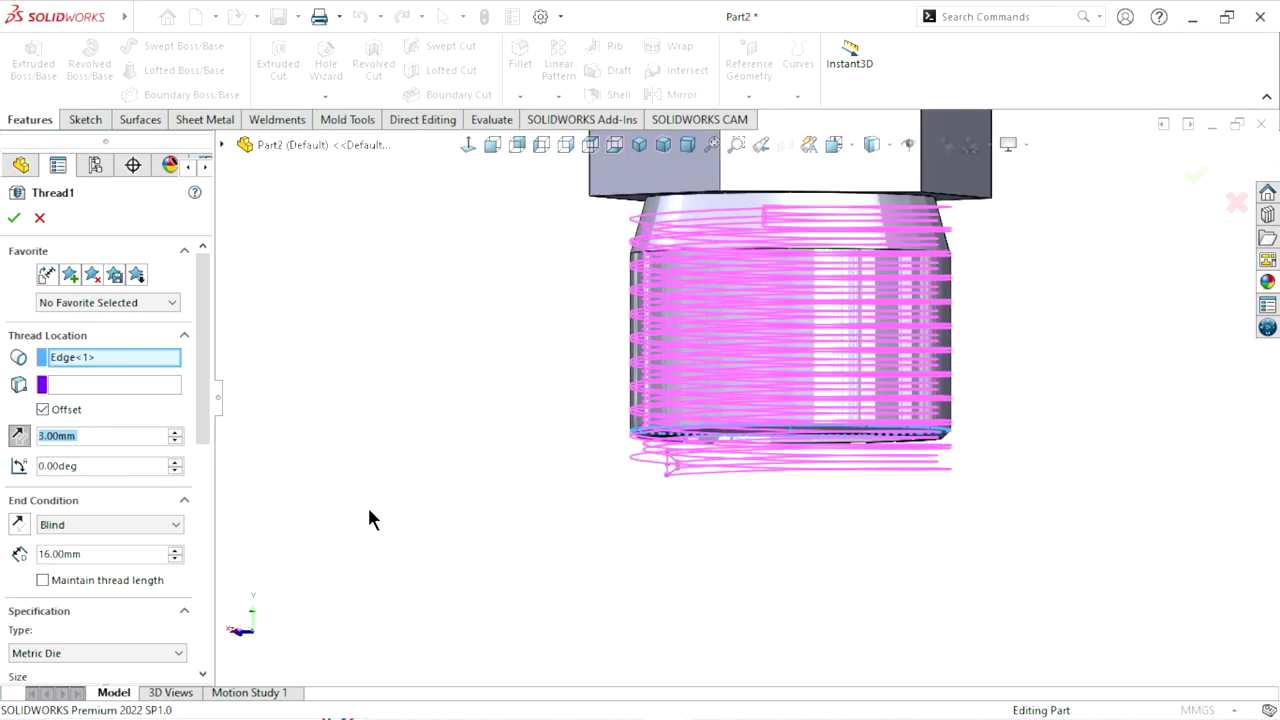
scroll(714, 384, "up", 2)
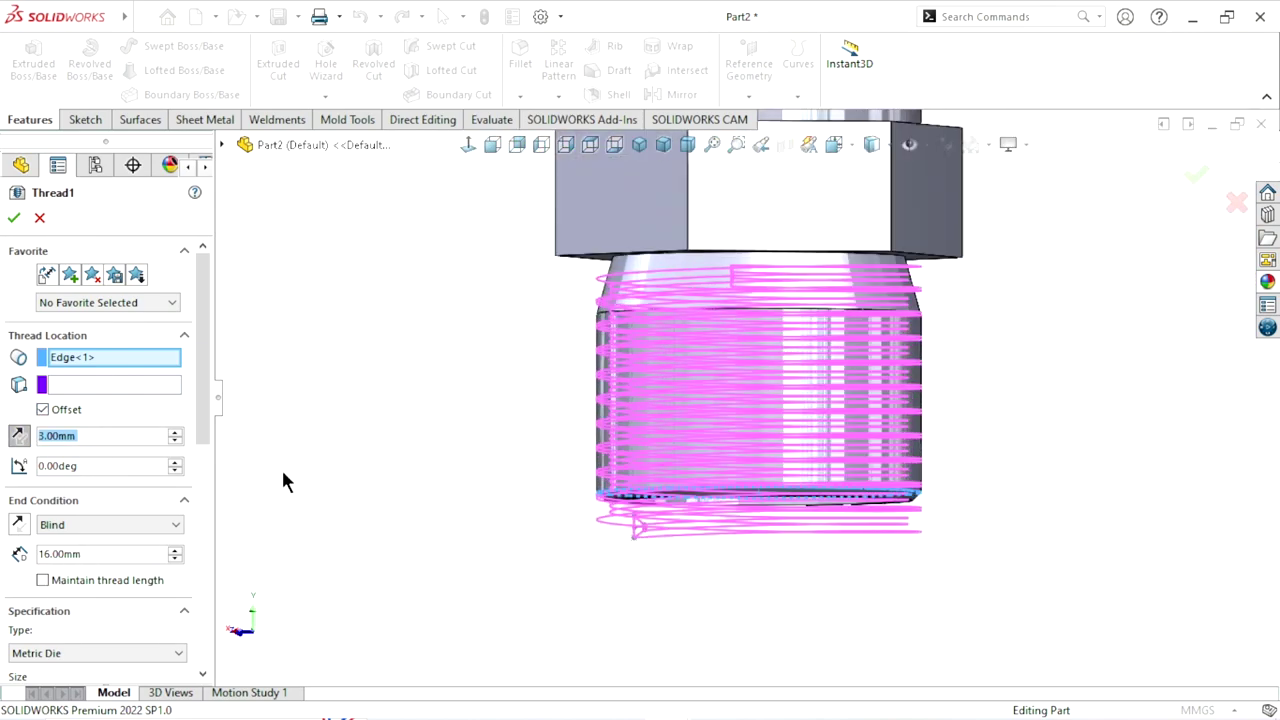
left_click(43, 581)
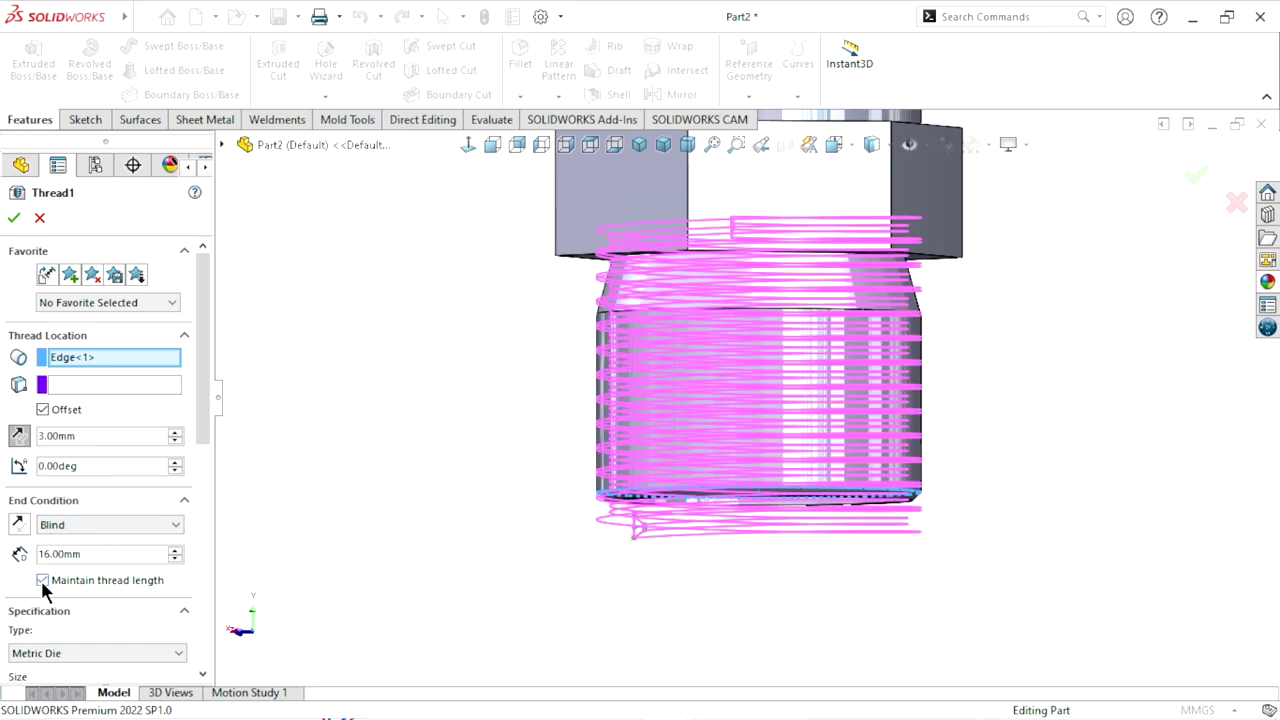
scroll(400, 550, "up", 1)
scroll(822, 375, "up", 1)
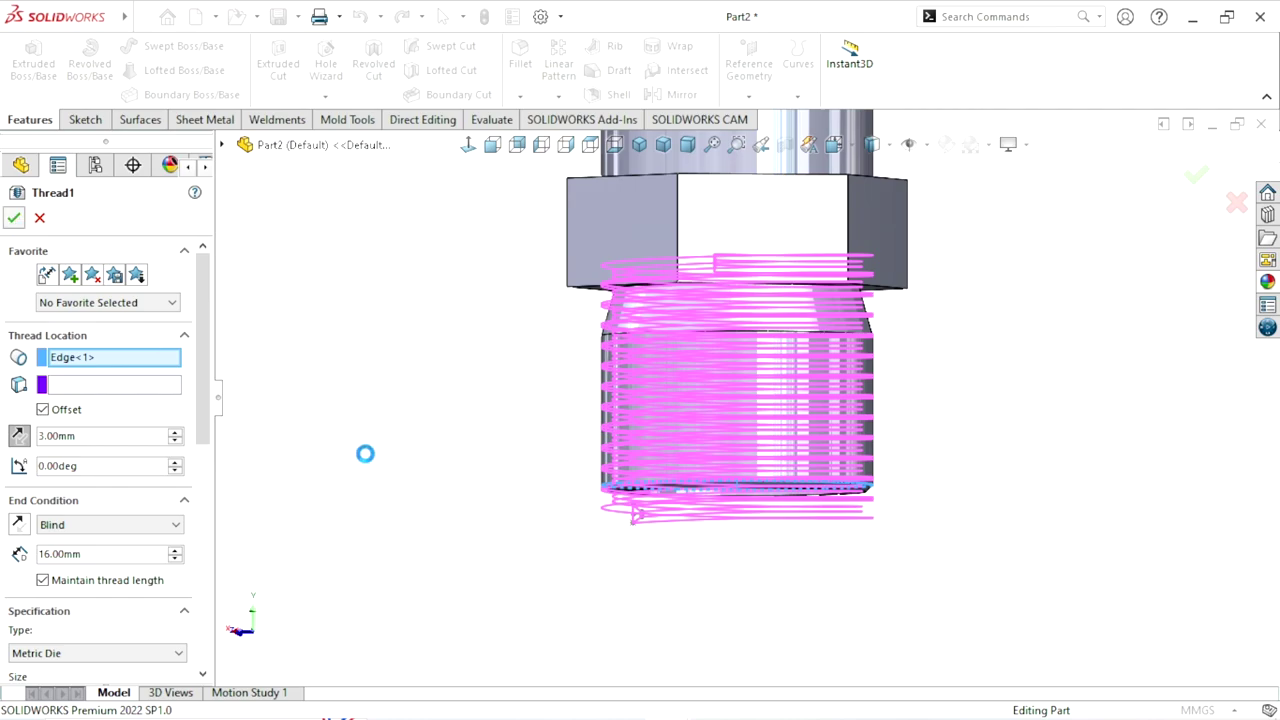
key("Return")
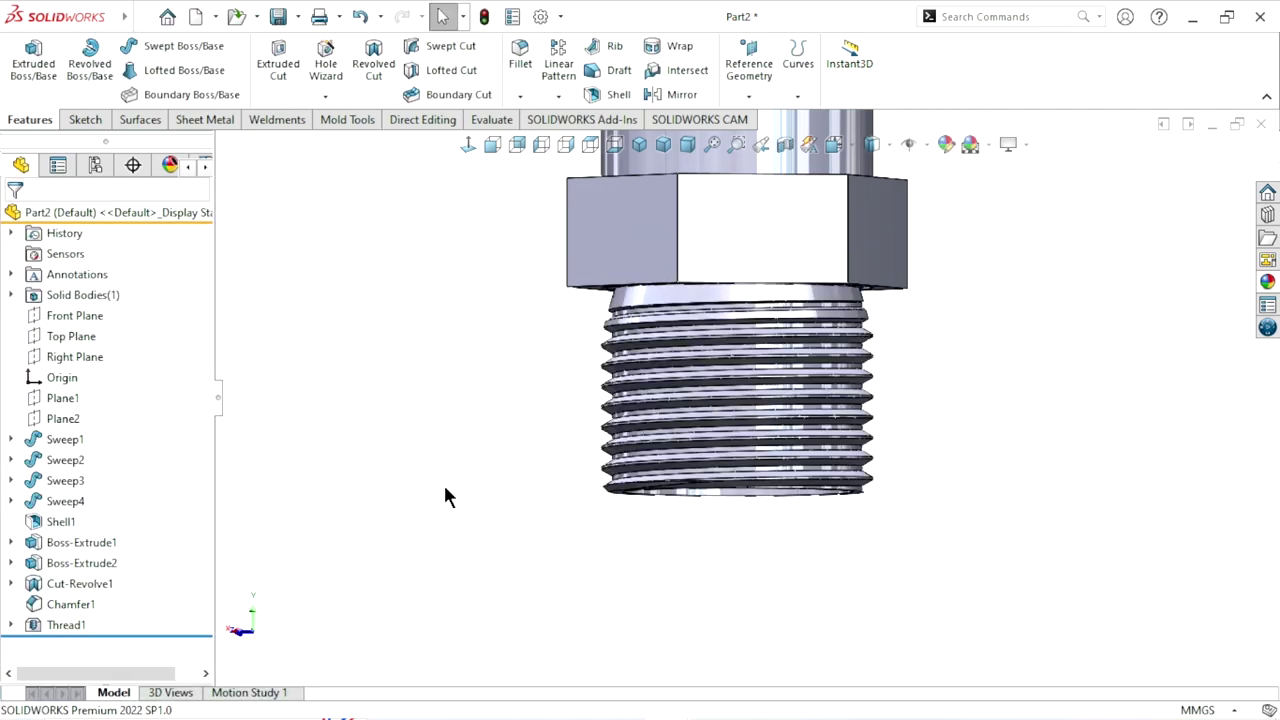
Orbit to the threaded end and reopen Thread1 for editing
mouse_move(538, 527)
middle_mouse_down()
mouse_move(600, 406)
mouse_move(697, 437)
middle_mouse_up()
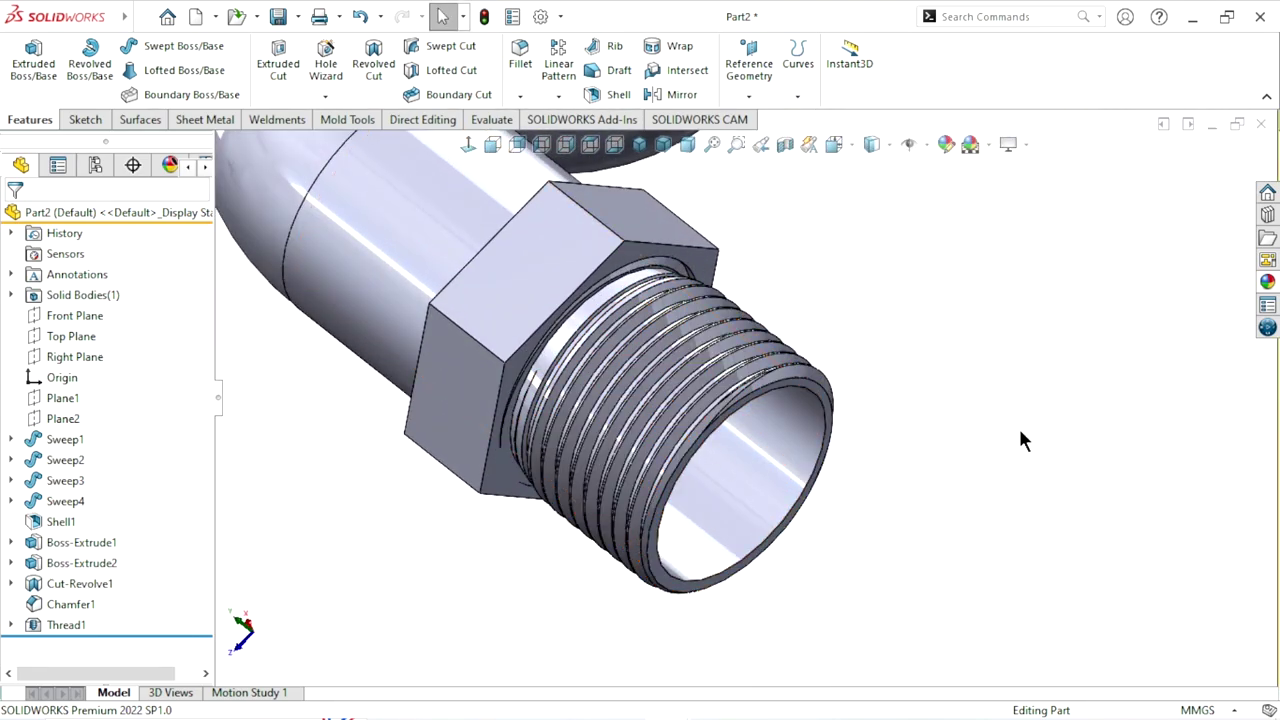
left_click(66, 624)
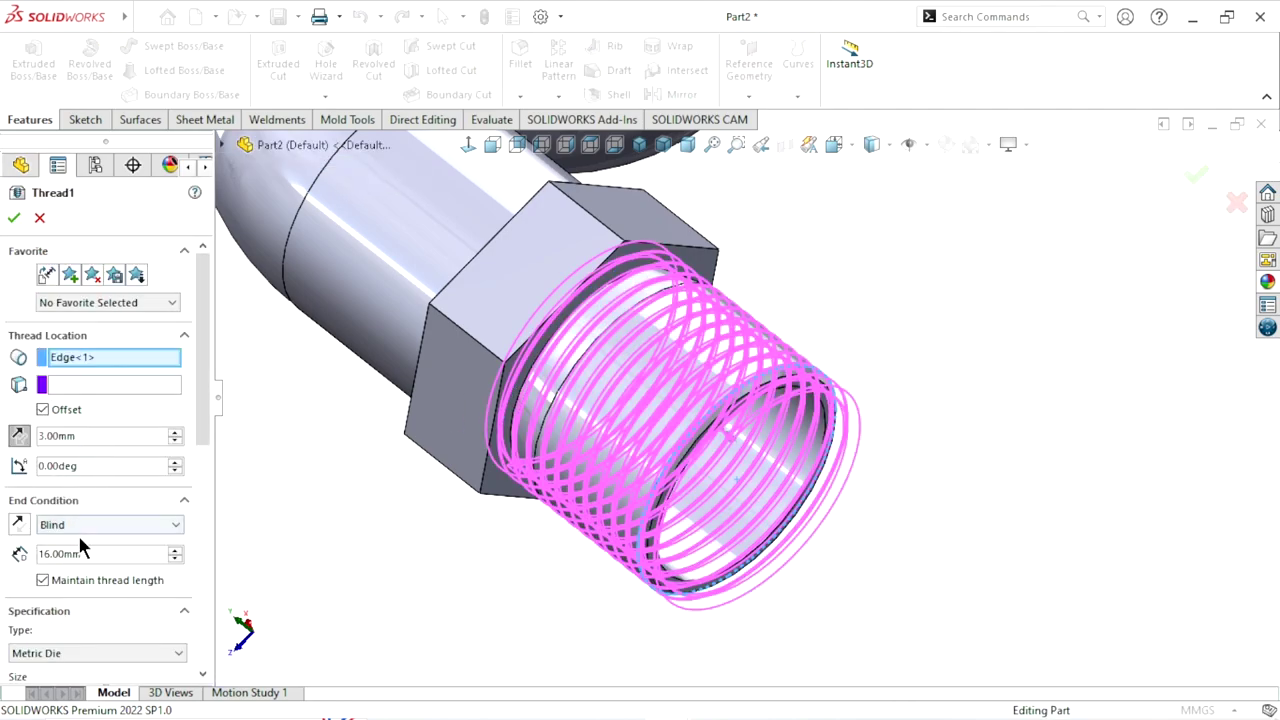
Change the Blind thread length to 15 mm, then 13 mm, and check the shorter thread
left_click_drag(99, 549, 9, 548)
type("1")
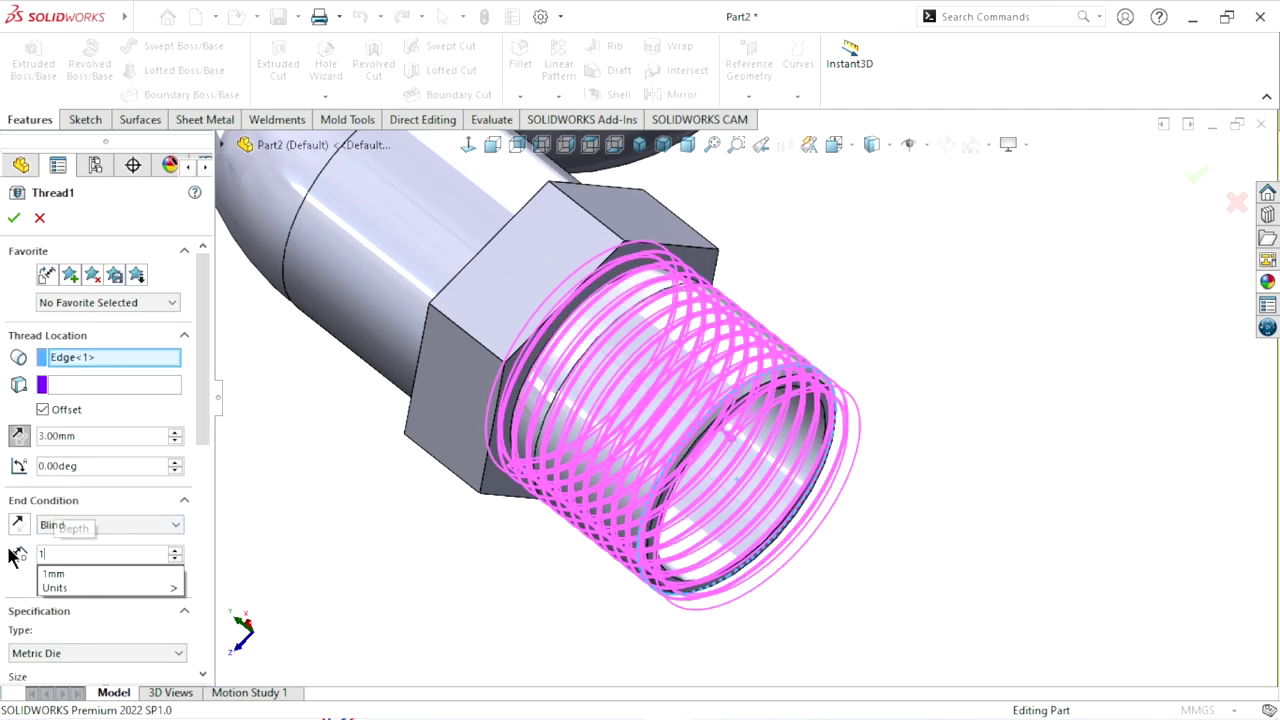
type("5")
key("Return")
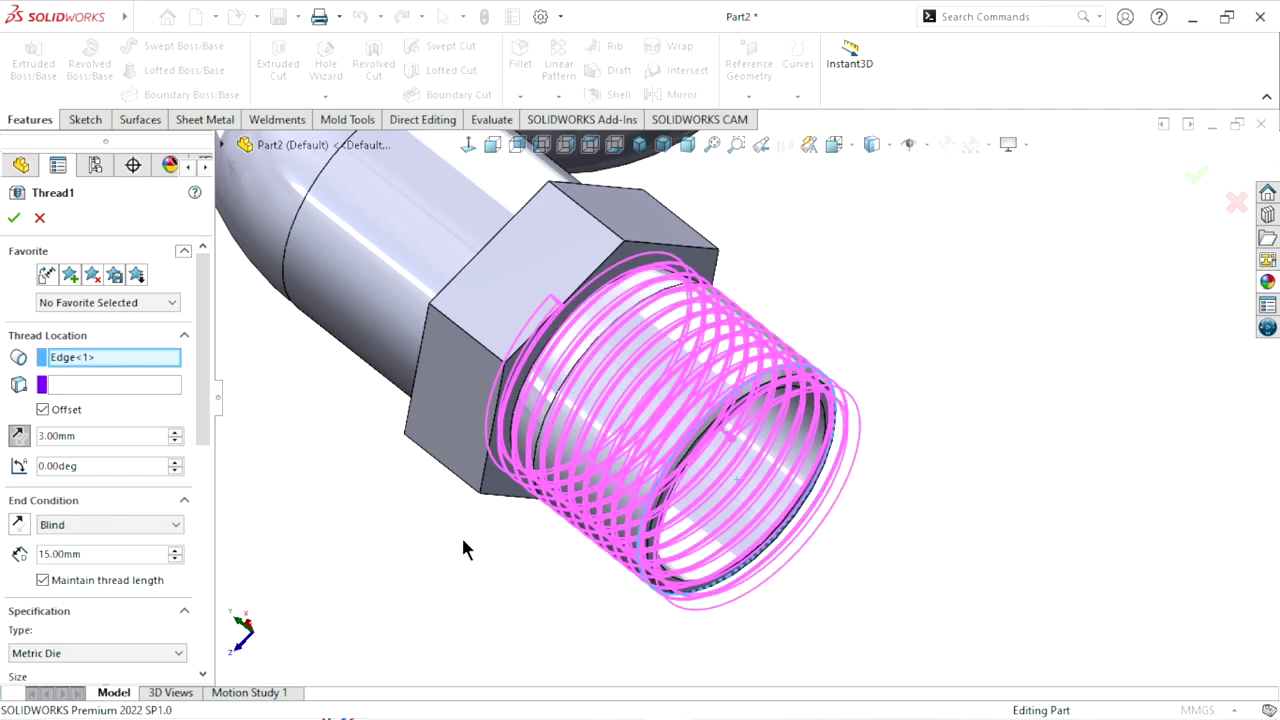
left_click_drag(100, 554, 6, 553)
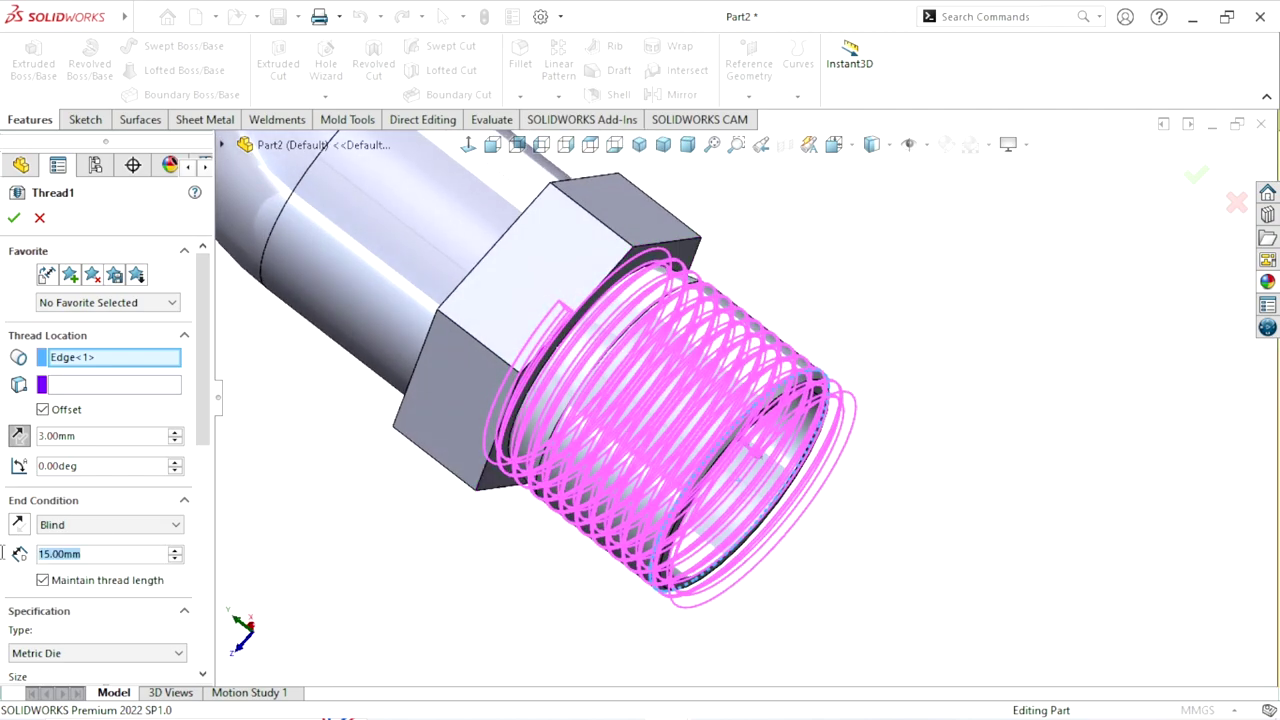
type("1")
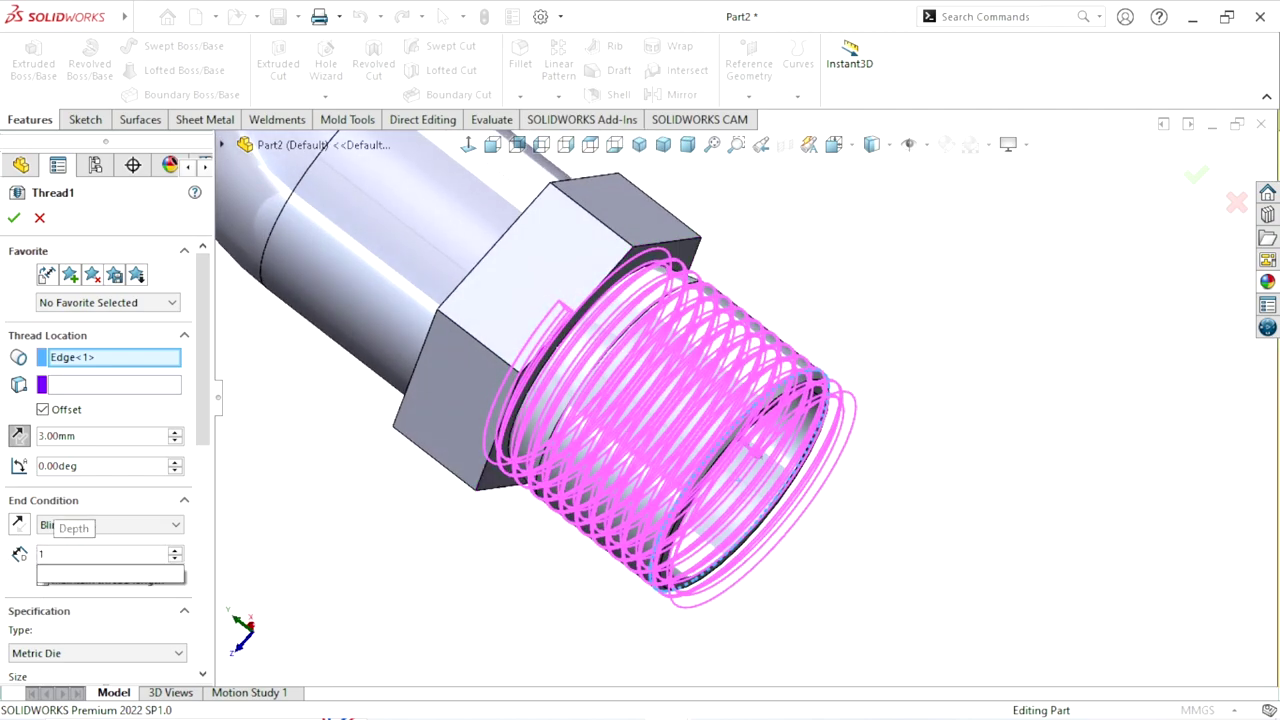
type("3")
key("Return")
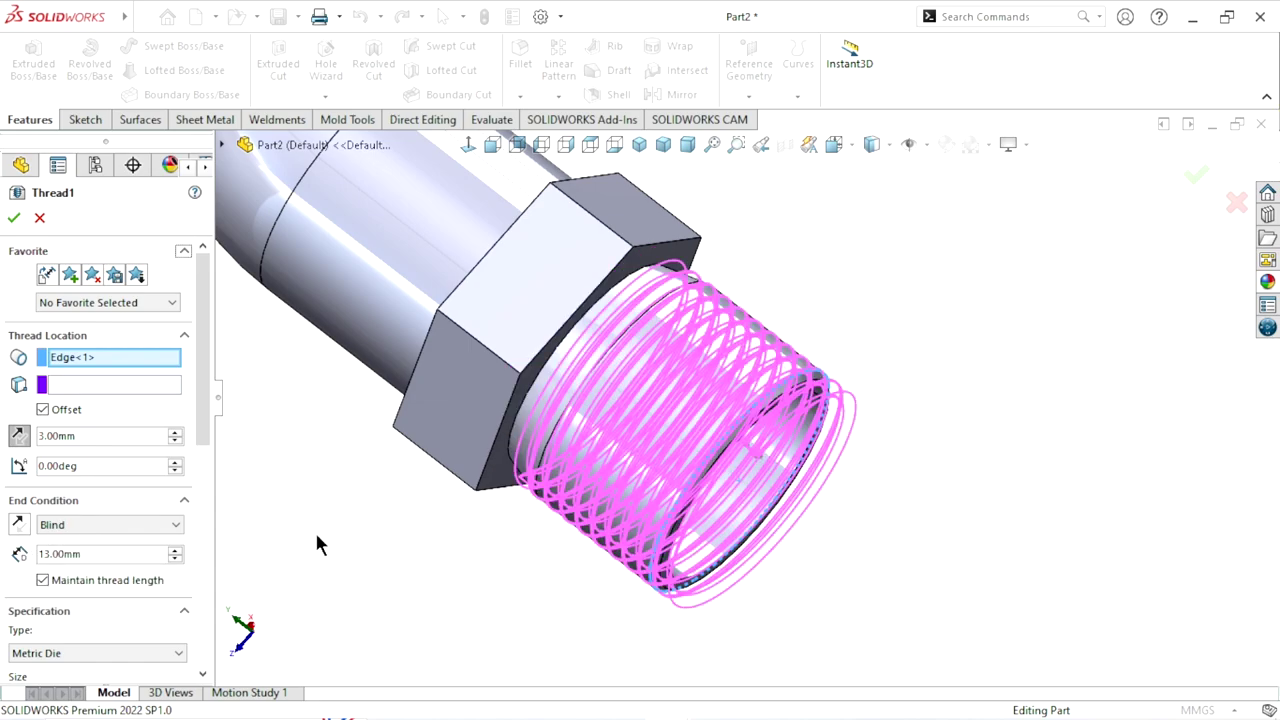
mouse_move(316, 545)
middle_mouse_down()
mouse_move(343, 549)
mouse_move(331, 543)
middle_mouse_up()
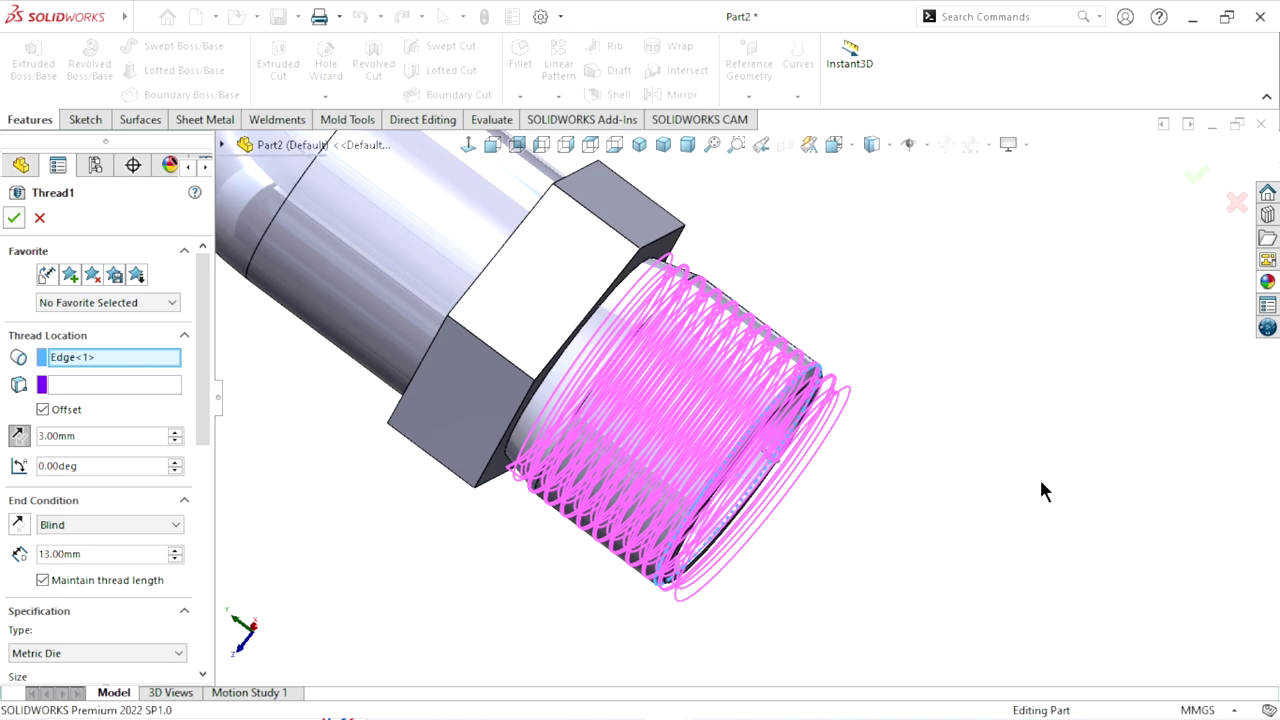
scroll(763, 346, "down", 3)
mouse_move(763, 346)
middle_mouse_down()
mouse_move(880, 460)
mouse_move(850, 565)
mouse_move(803, 590)
middle_mouse_up()
scroll(688, 400, "down", 2)
scroll(786, 523, "down", 2)
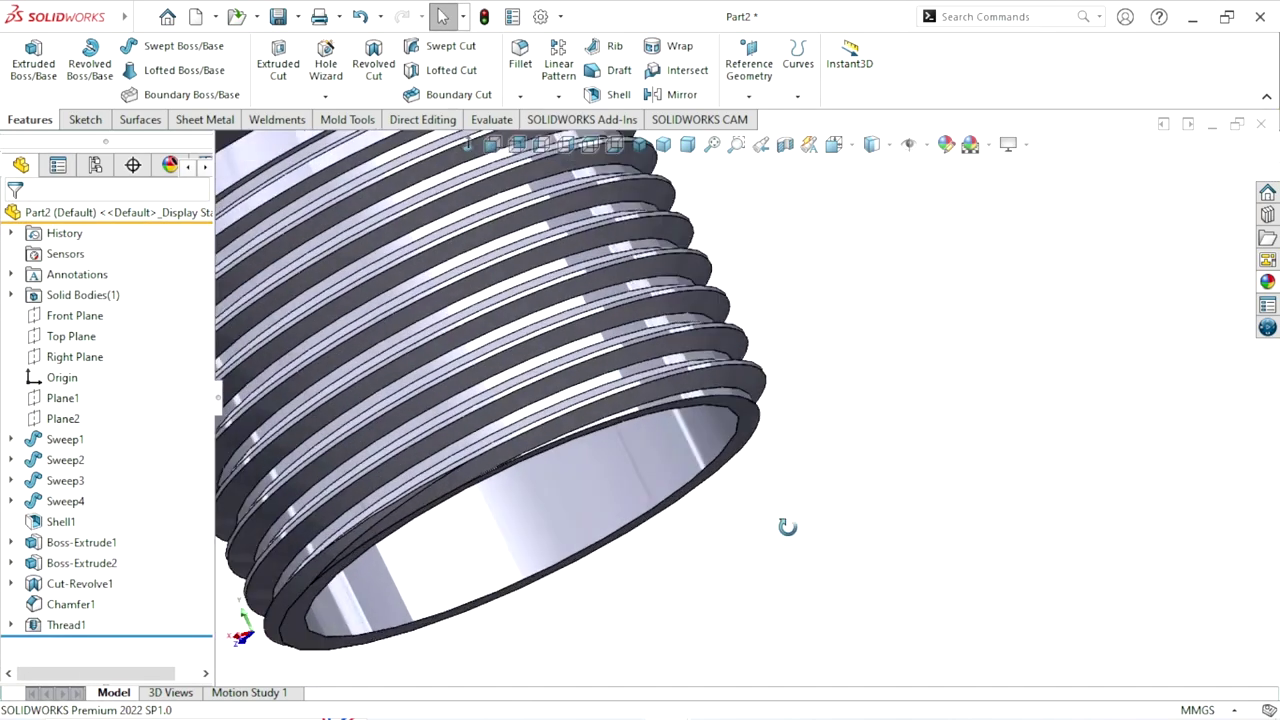
middle_click_drag(786, 523, 789, 491)
scroll(652, 566, "up", 3)
scroll(660, 530, "down", 3)
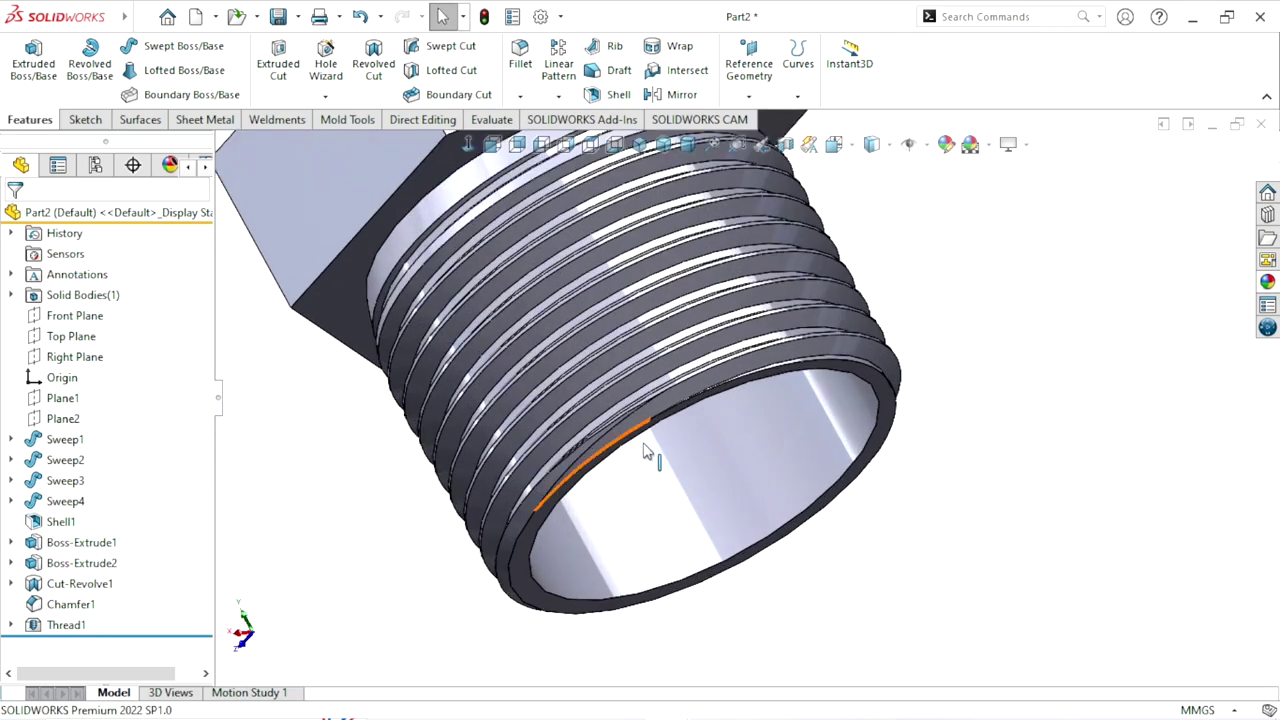
middle_click_drag(645, 452, 608, 514)
scroll(749, 514, "up", 3)
scroll(770, 345, "down", 2)
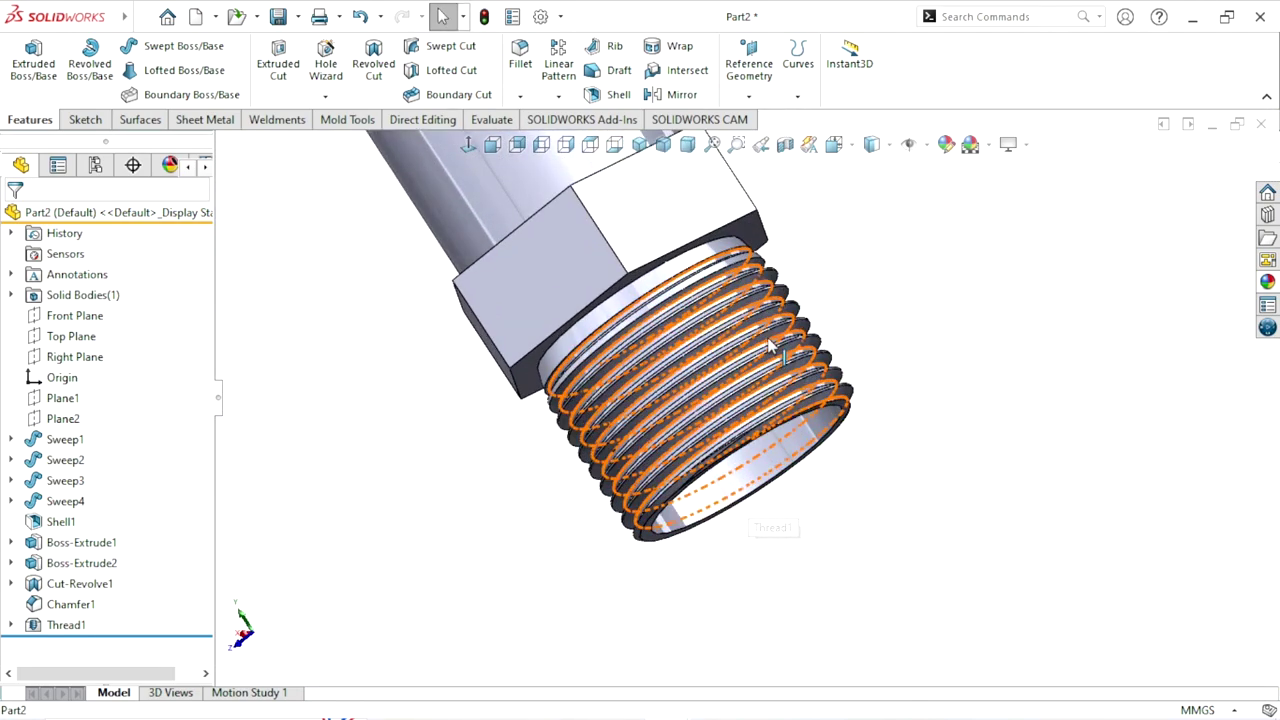
scroll(857, 449, "up", 3)
mouse_move(960, 414)
middle_mouse_down()
mouse_move(920, 312)
mouse_move(863, 480)
middle_mouse_up()
scroll(850, 479, "up", 3)
middle_click_drag(835, 418, 991, 429)
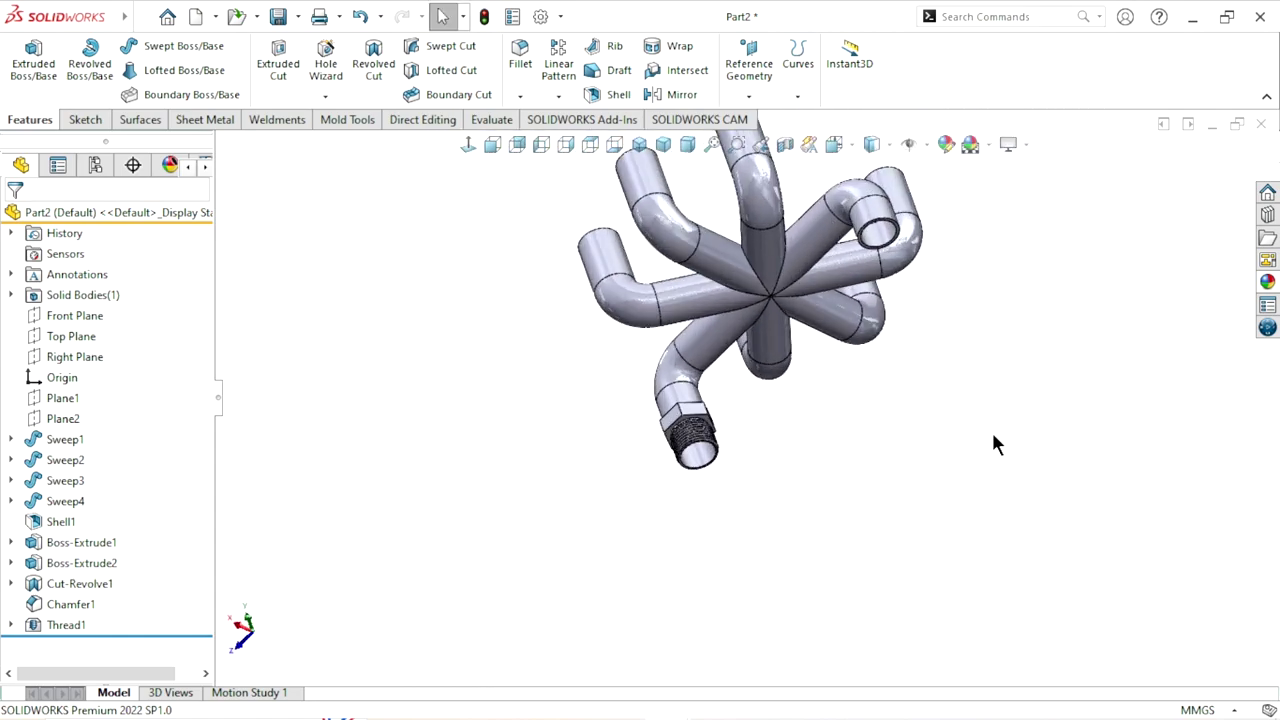
scroll(988, 430, "down", 2)
mouse_move(745, 542)
middle_mouse_down()
mouse_move(786, 492)
mouse_move(818, 367)
mouse_move(816, 511)
mouse_move(726, 489)
mouse_move(756, 476)
mouse_move(891, 334)
mouse_move(834, 494)
mouse_move(705, 515)
middle_mouse_up()
scroll(705, 508, "down", 2)
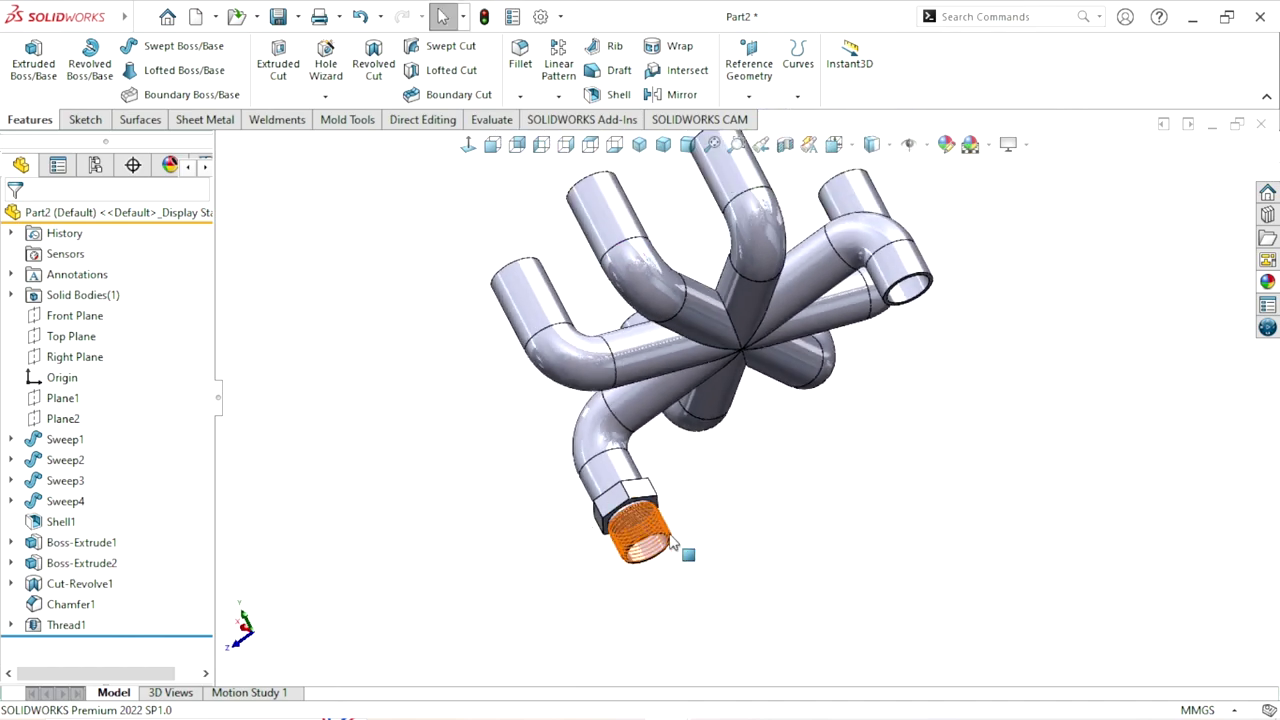
scroll(866, 415, "up", 1)
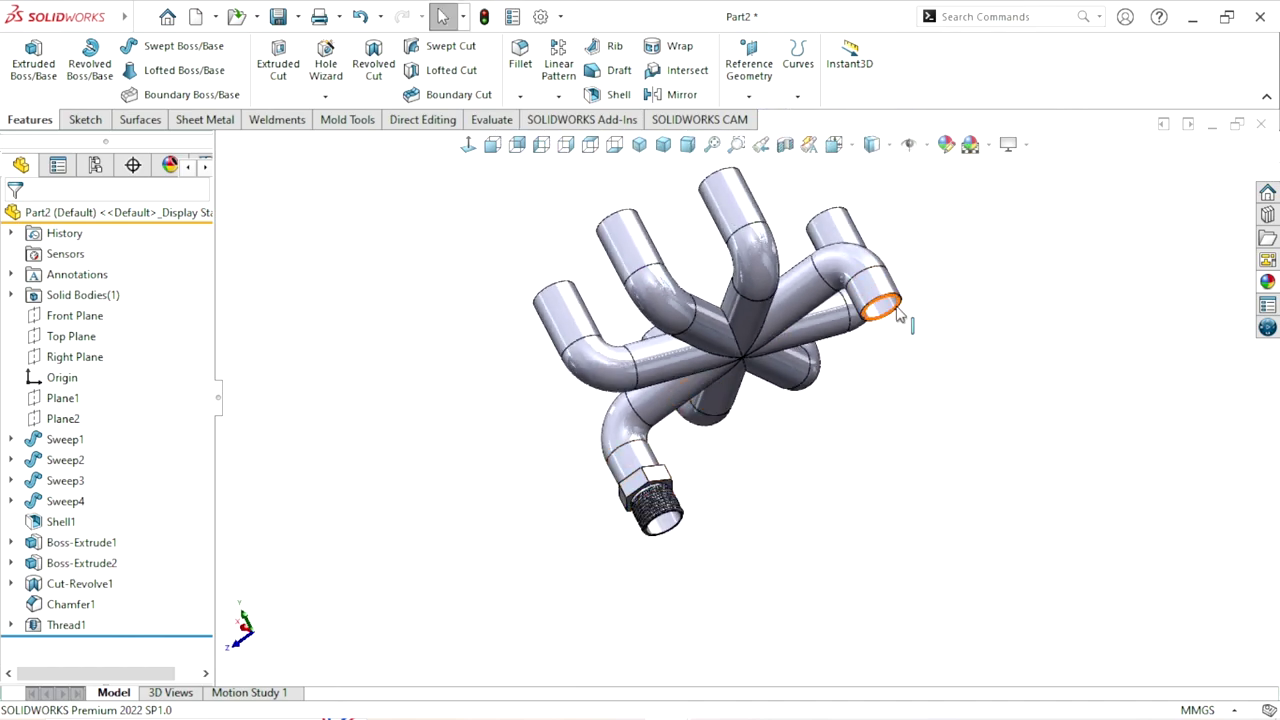
middle_click_drag(831, 466, 857, 486)
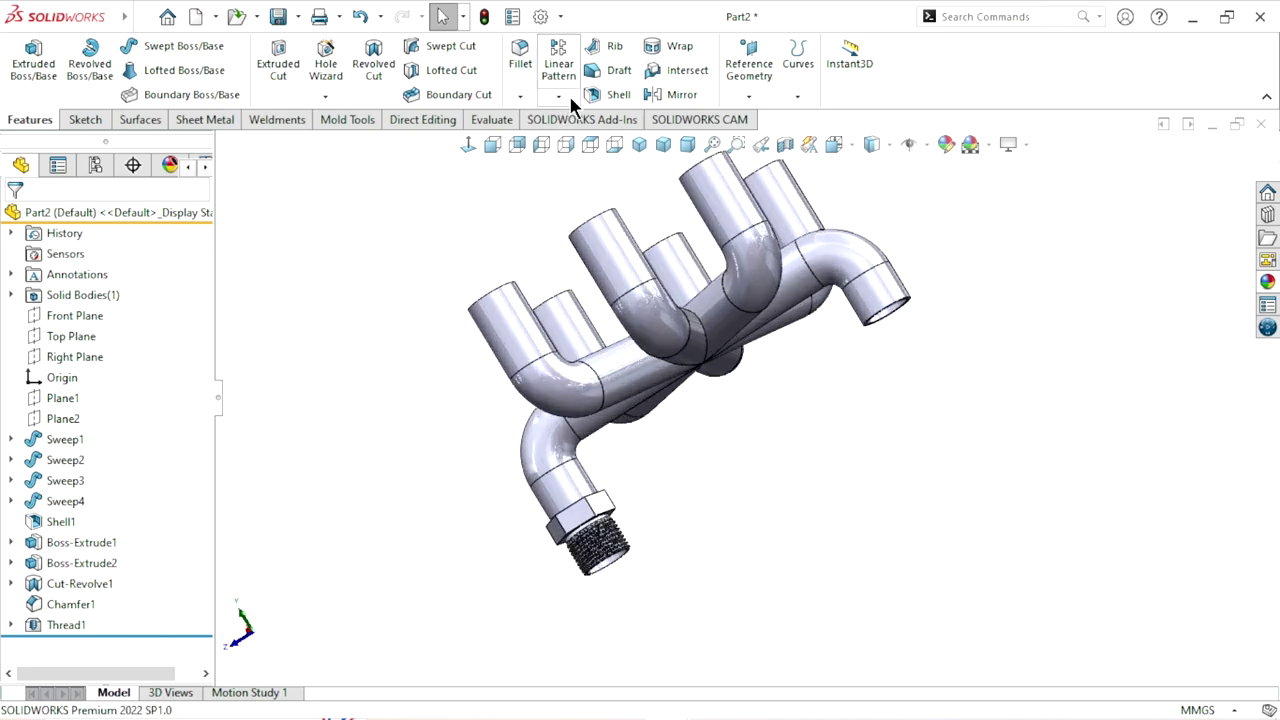
Mirror Boss-Extrude1, Boss-Extrude2, Cut-Revolve1, Chamfer1 and Thread1 across the Front Plane
left_click(680, 96)
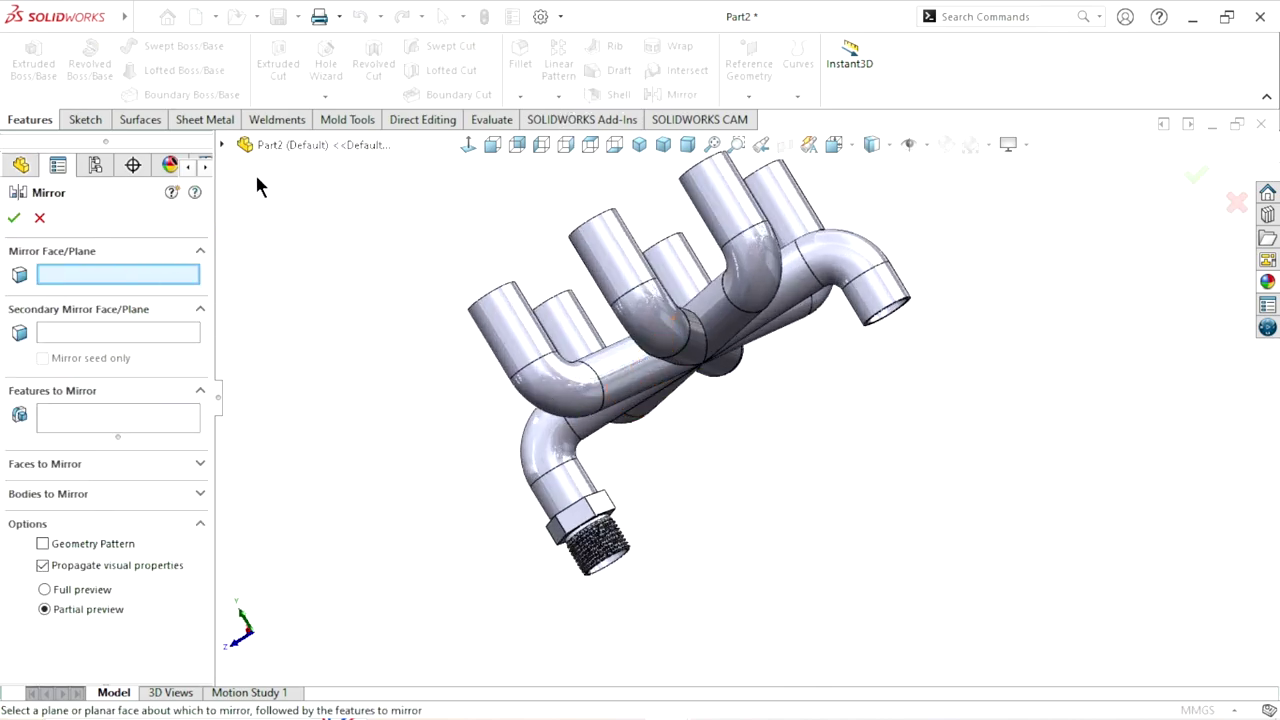
left_click(222, 144)
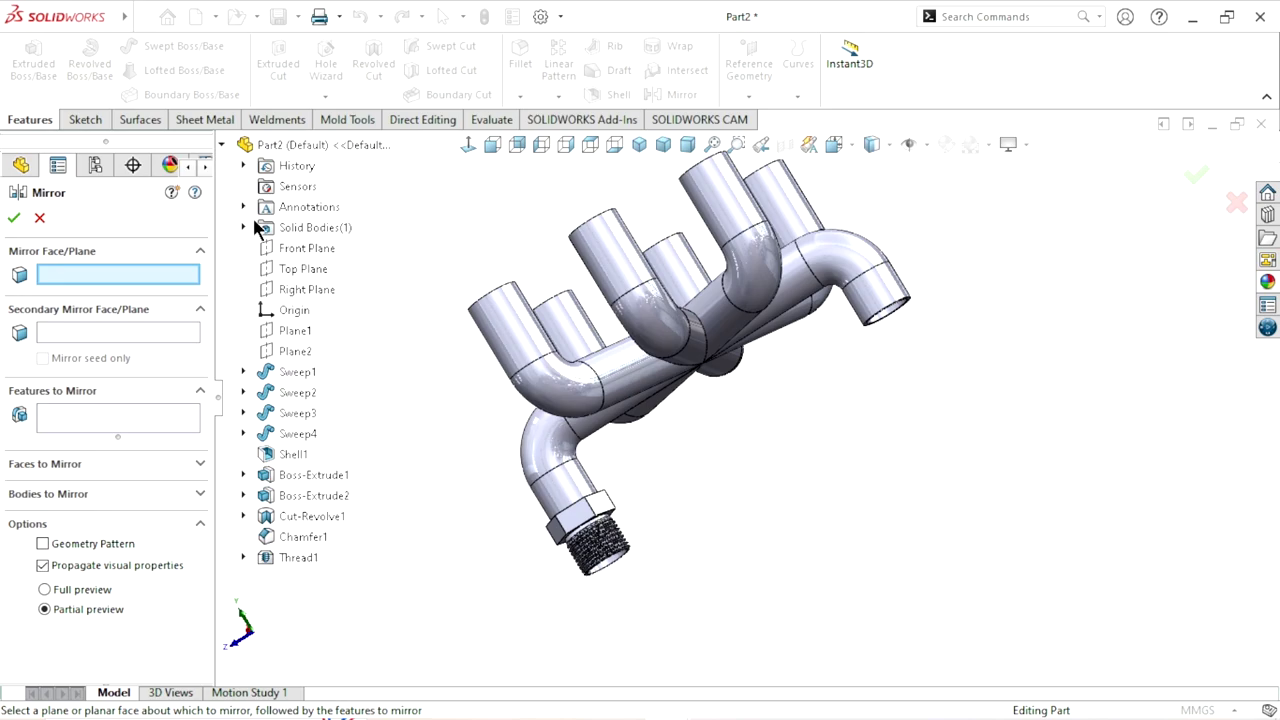
left_click(276, 249)
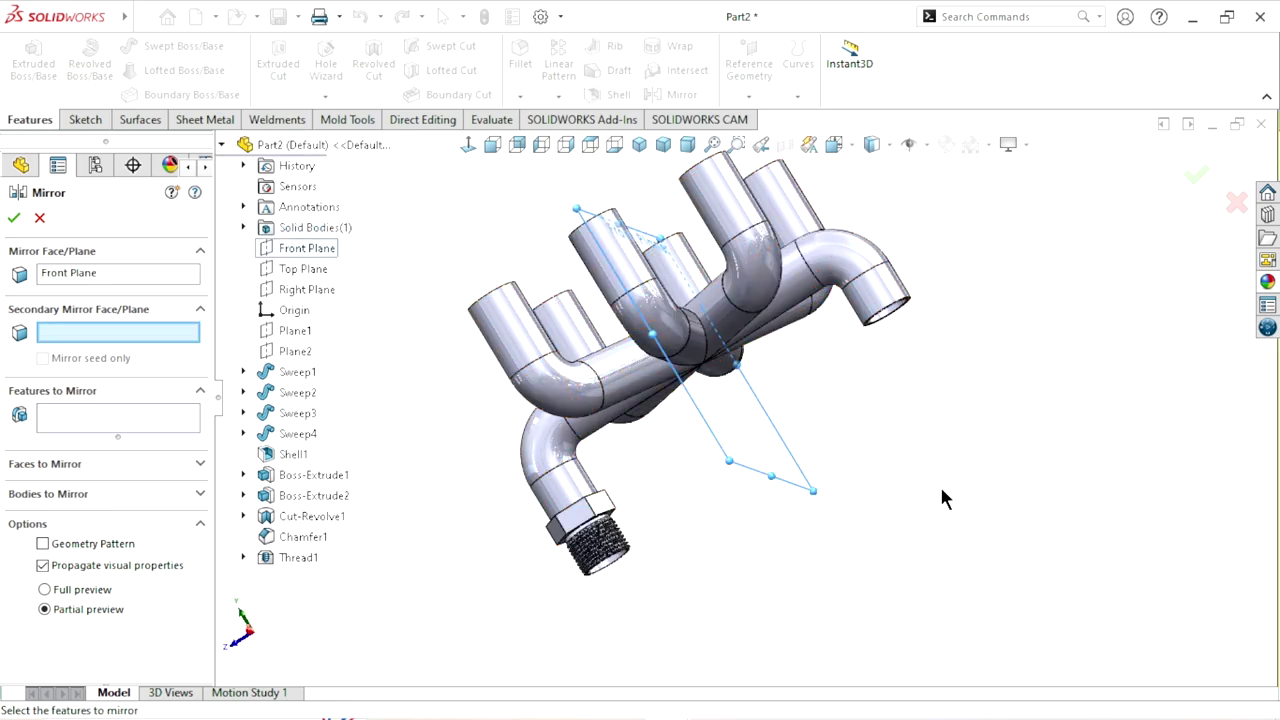
mouse_move(939, 483)
middle_mouse_down()
mouse_move(888, 543)
mouse_move(980, 543)
mouse_move(955, 502)
middle_mouse_up()
left_click(57, 424)
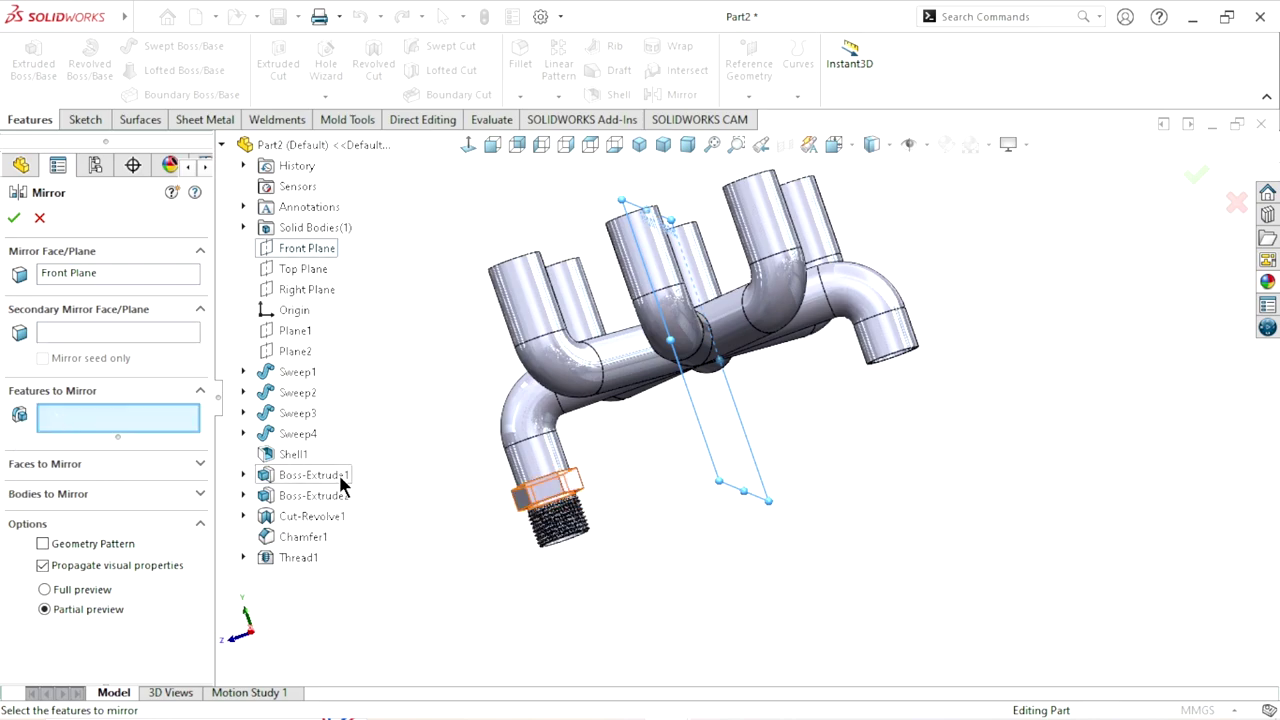
left_click(342, 480)
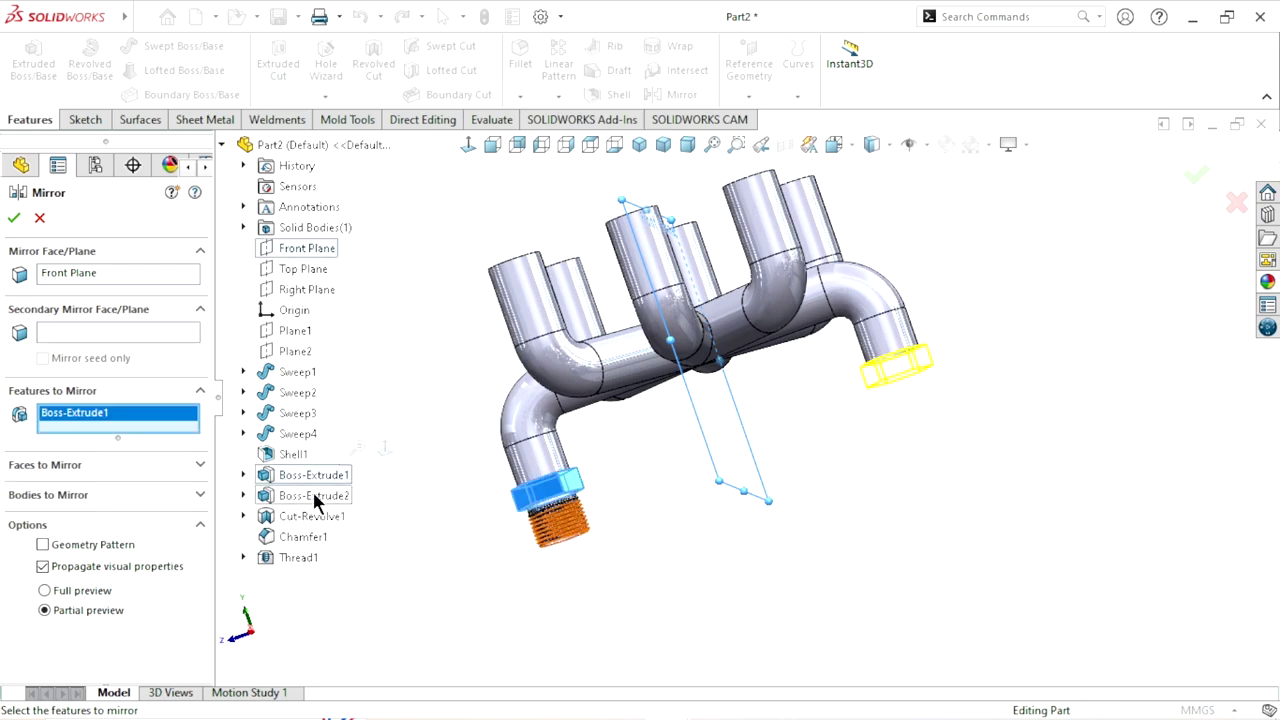
left_click(314, 496)
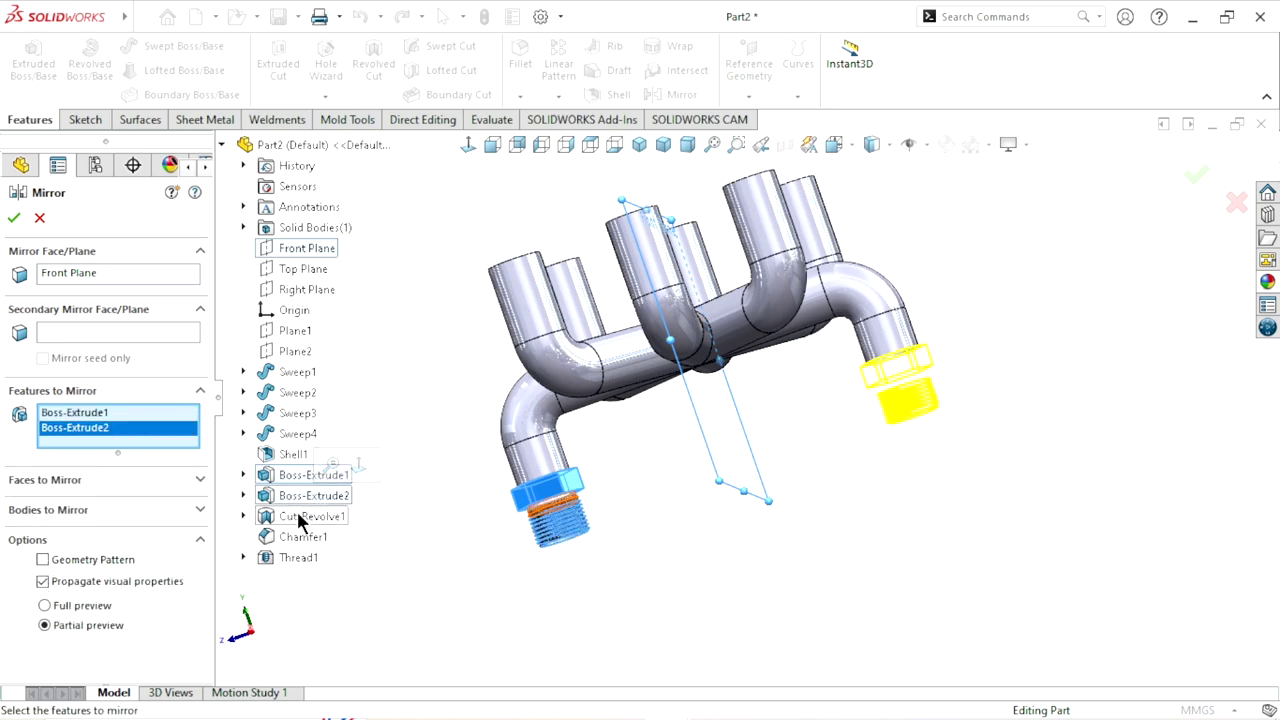
left_click(300, 518)
left_click(298, 537)
left_click(290, 557)
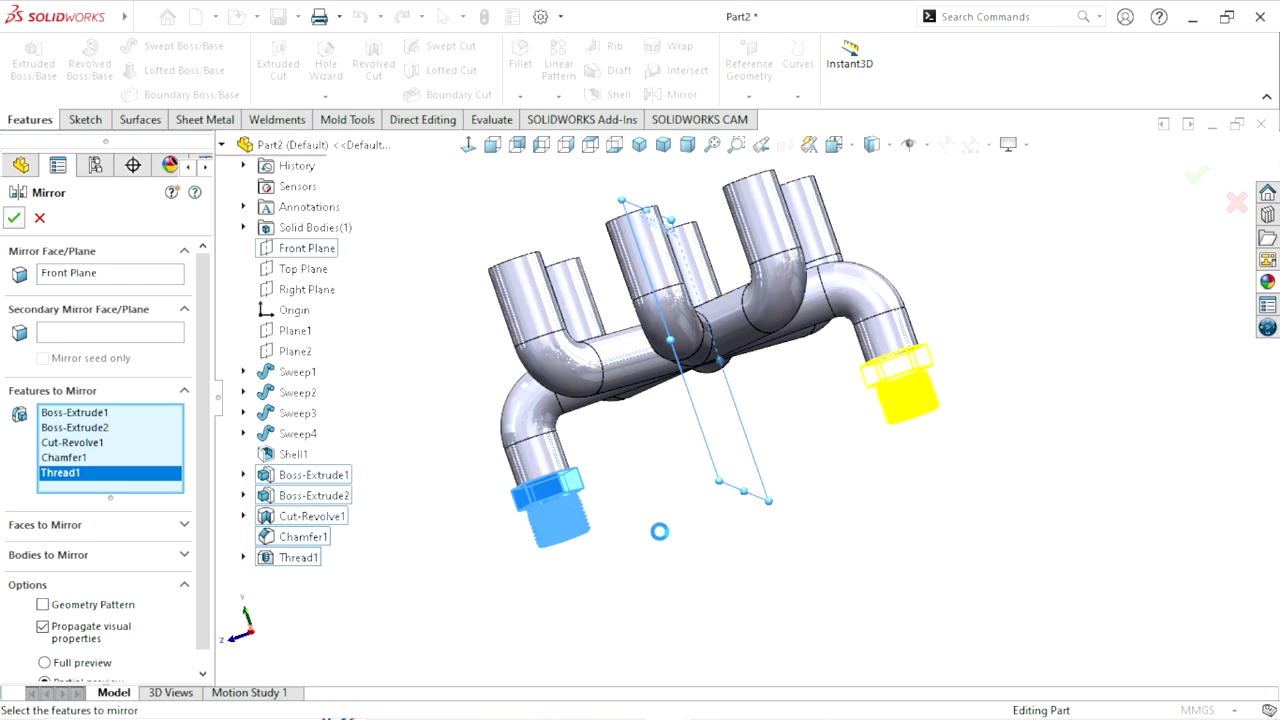
key("Return")
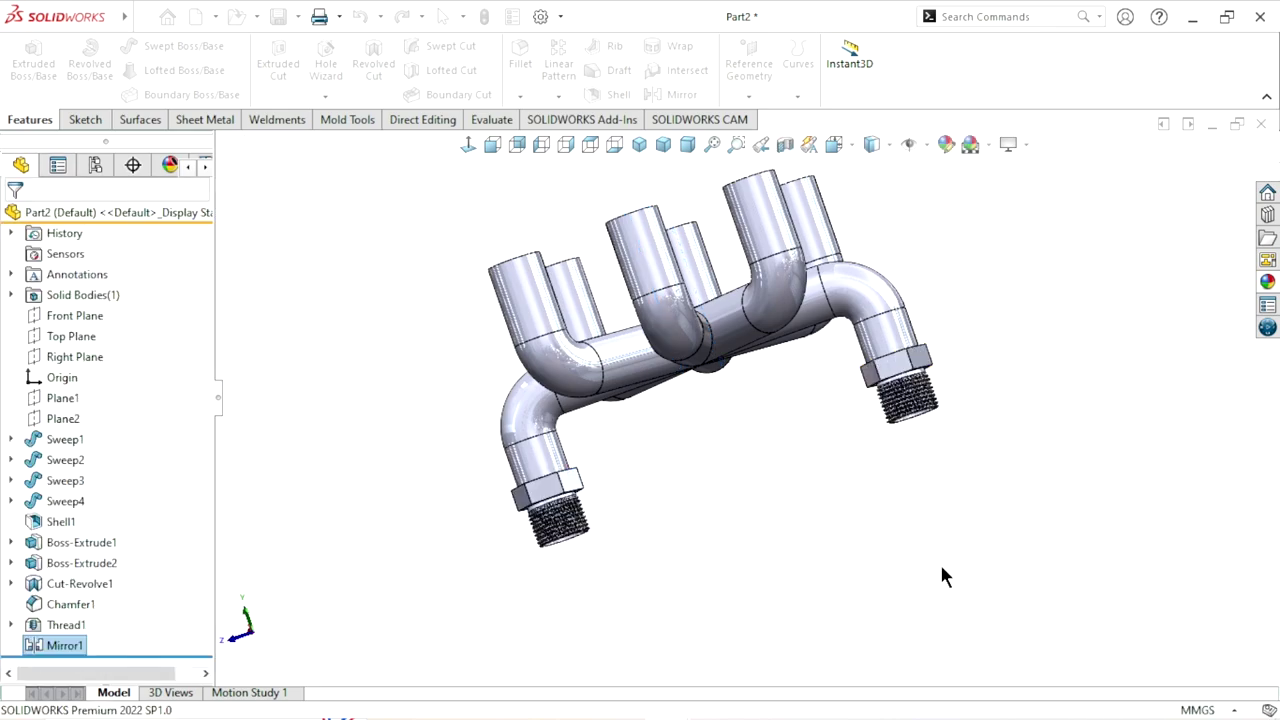
Switch to isometric view and open a sketch on the near upright tube's top rim
mouse_move(937, 559)
middle_mouse_down()
mouse_move(812, 384)
mouse_move(837, 580)
middle_mouse_up()
scroll(597, 278, "up", 2)
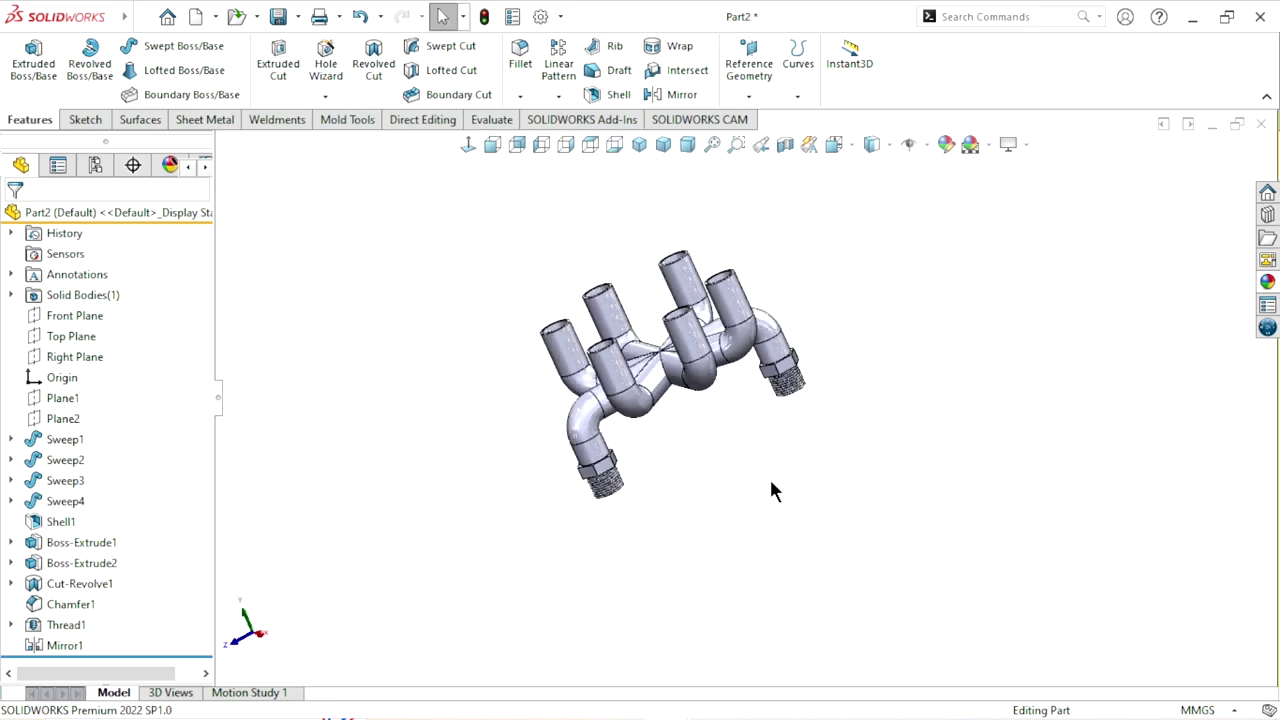
mouse_move(770, 490)
middle_mouse_down()
mouse_move(786, 606)
mouse_move(774, 415)
middle_mouse_up()
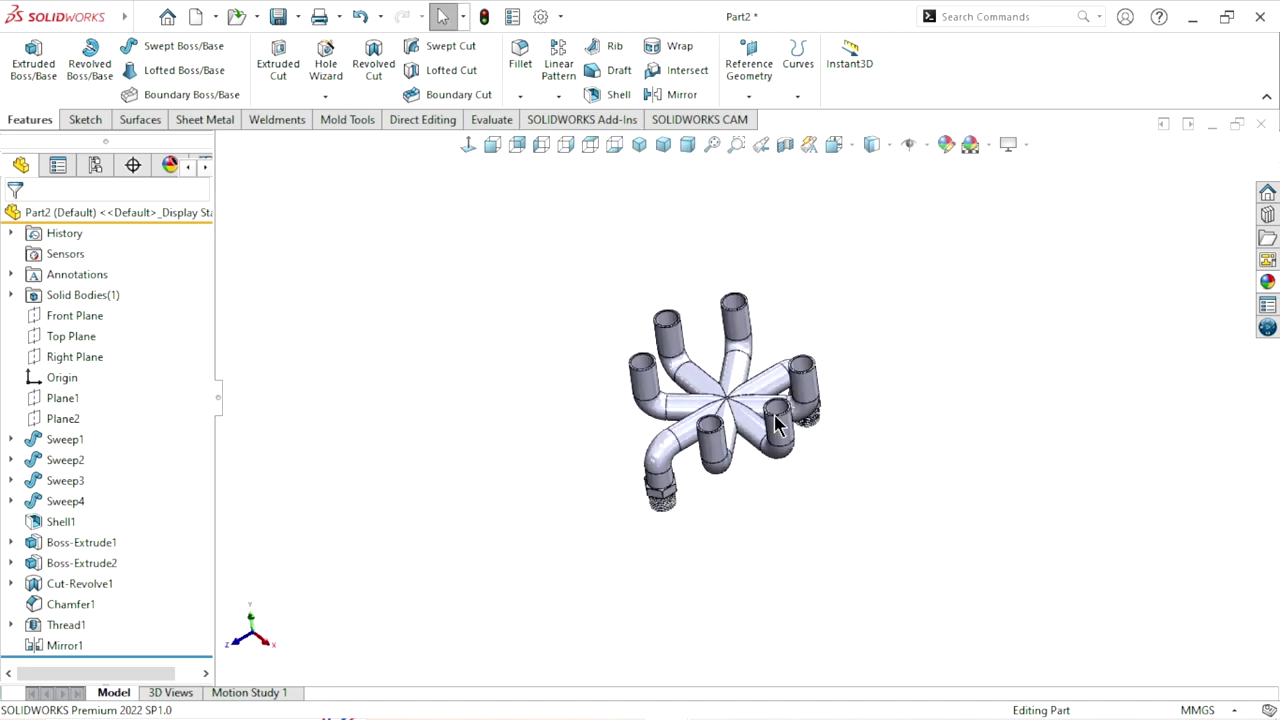
left_click(639, 146)
scroll(820, 400, "down", 3)
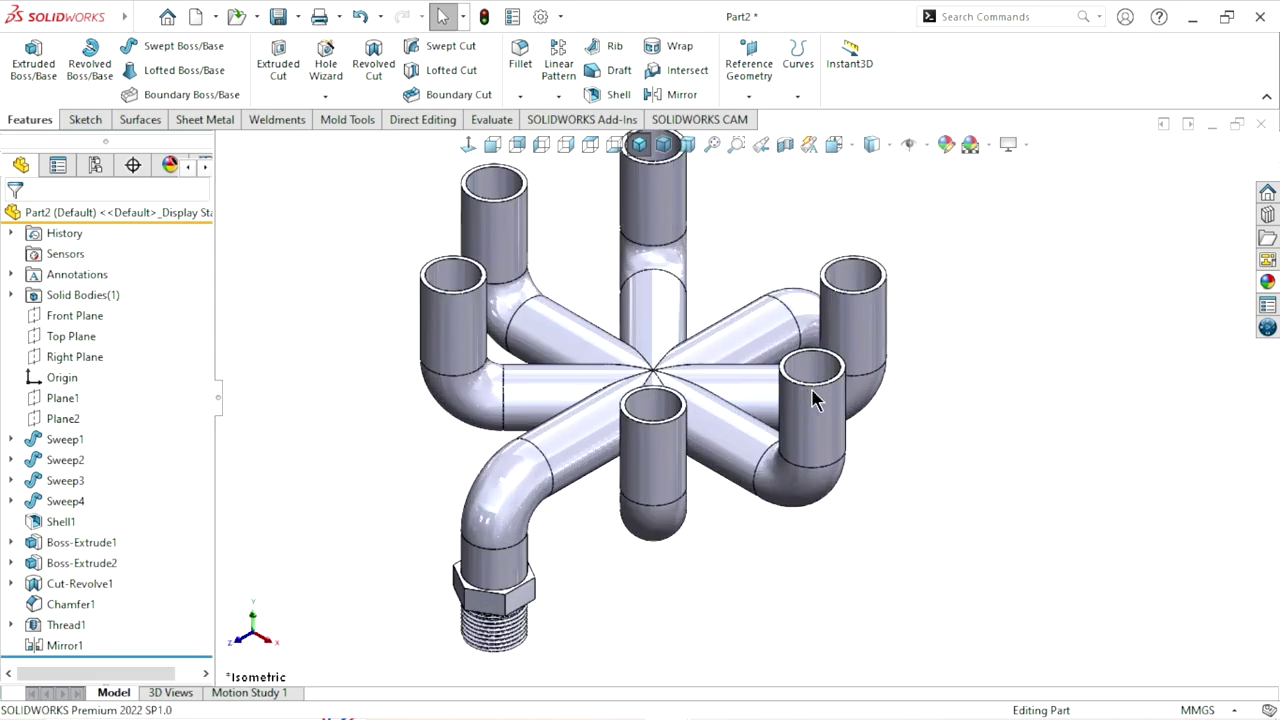
scroll(866, 395, "down", 2)
scroll(862, 335, "down", 3)
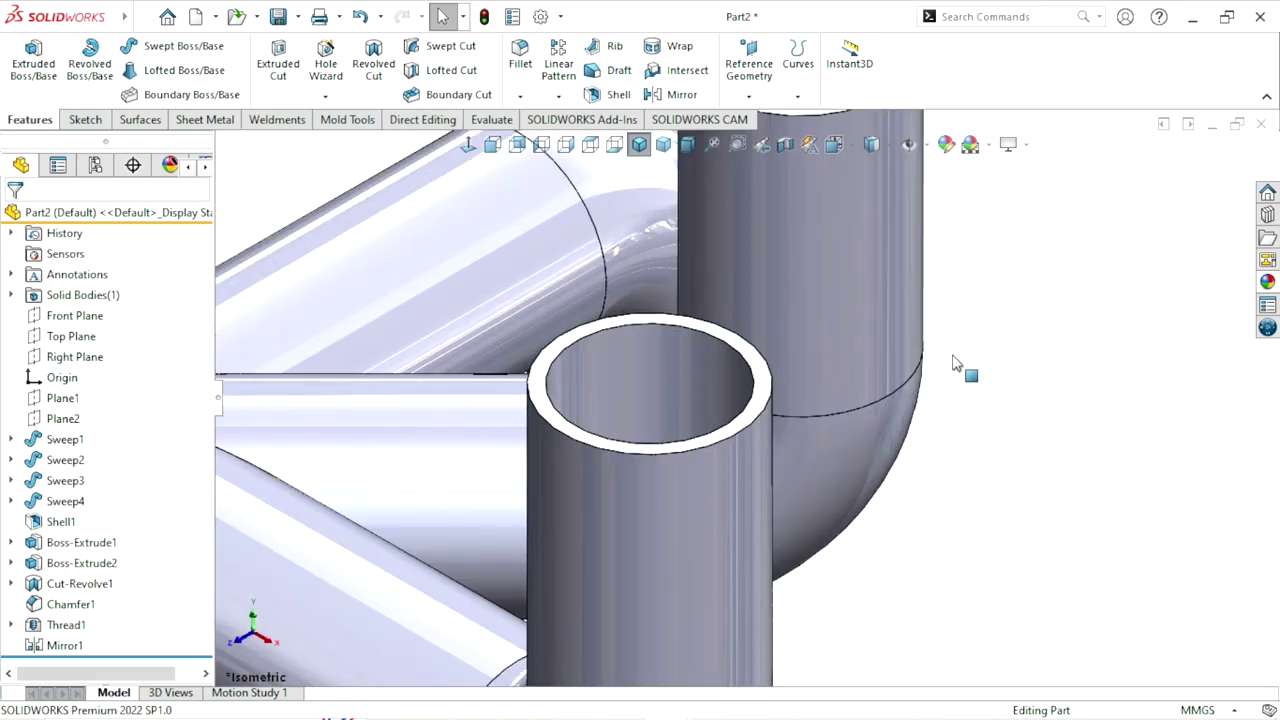
left_click(768, 380)
left_click(849, 317)
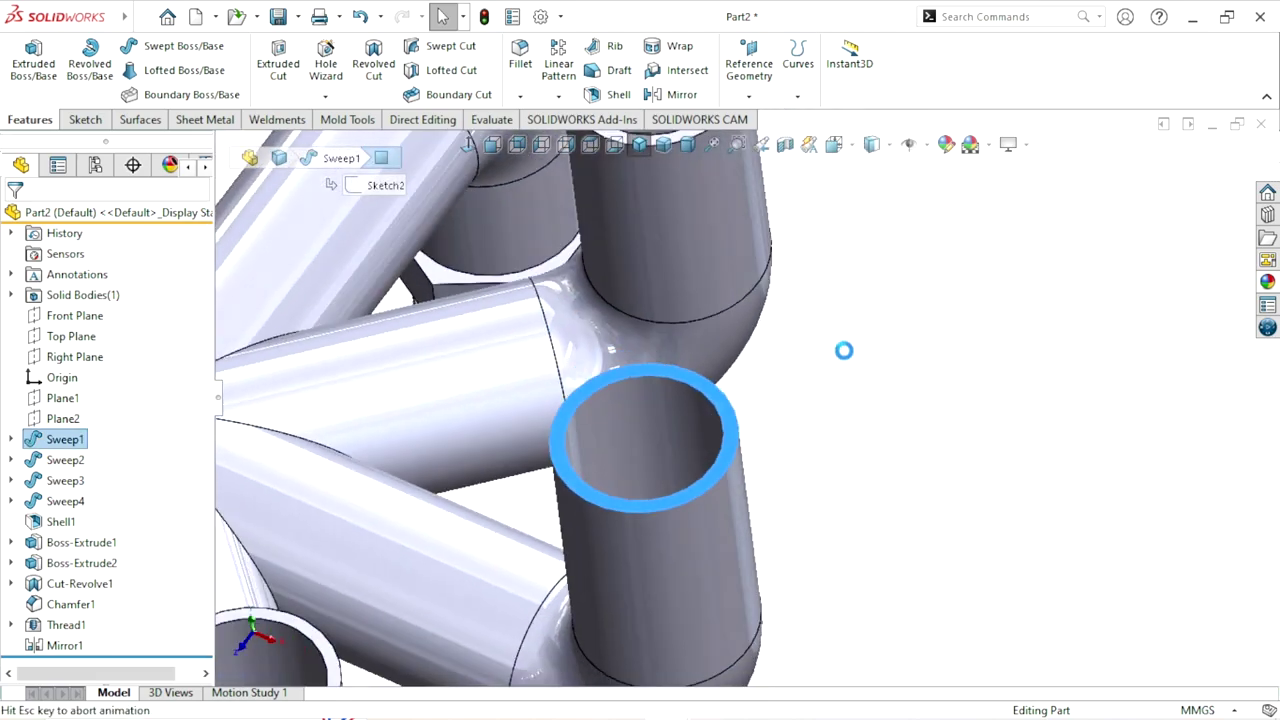
scroll(985, 415, "down", 3)
Convert the tube end's edges into the sketch, check the Ø17 mm inner circle, and exit
scroll(960, 420, "down", 2)
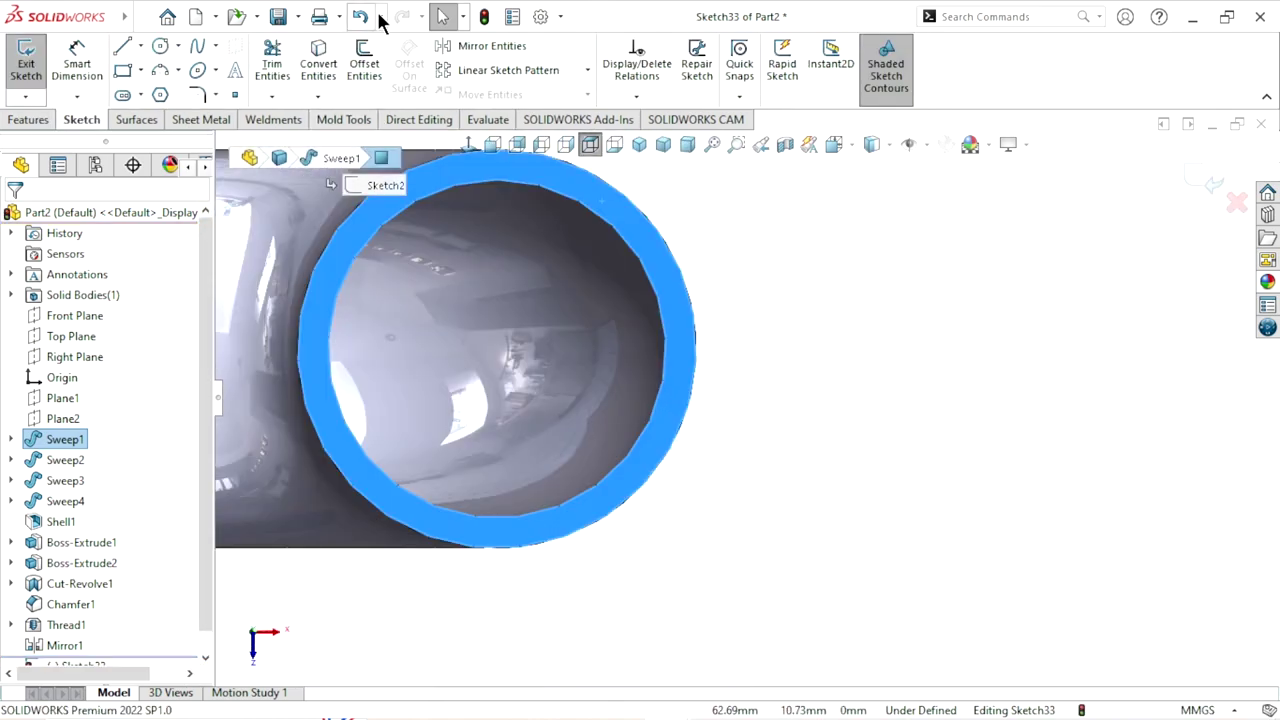
left_click(317, 62)
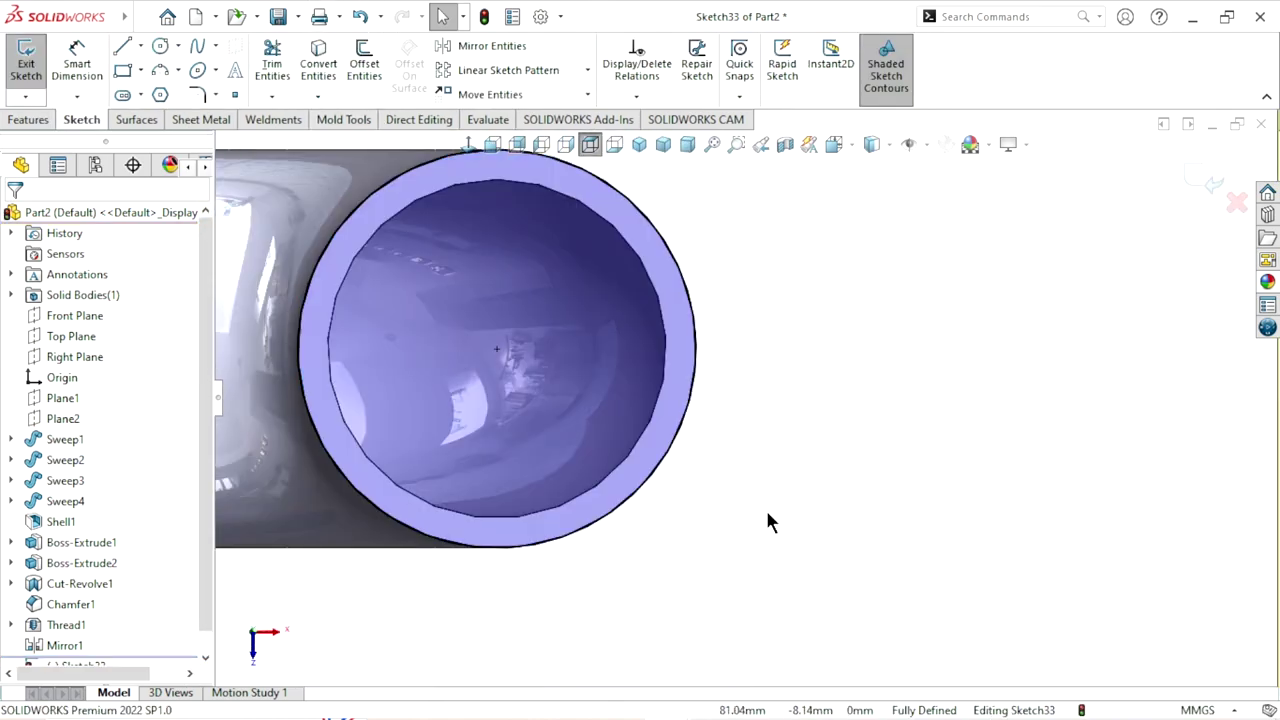
scroll(730, 450, "up", 2)
scroll(567, 290, "down", 2)
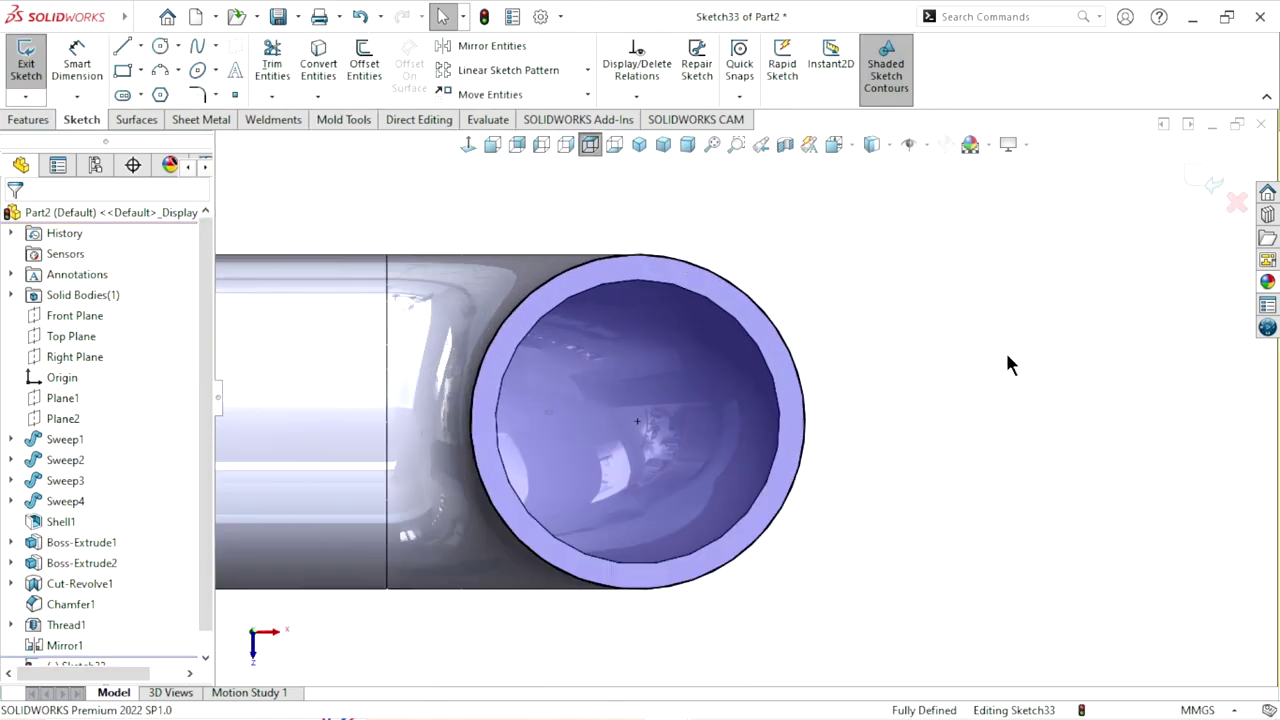
left_click(716, 302)
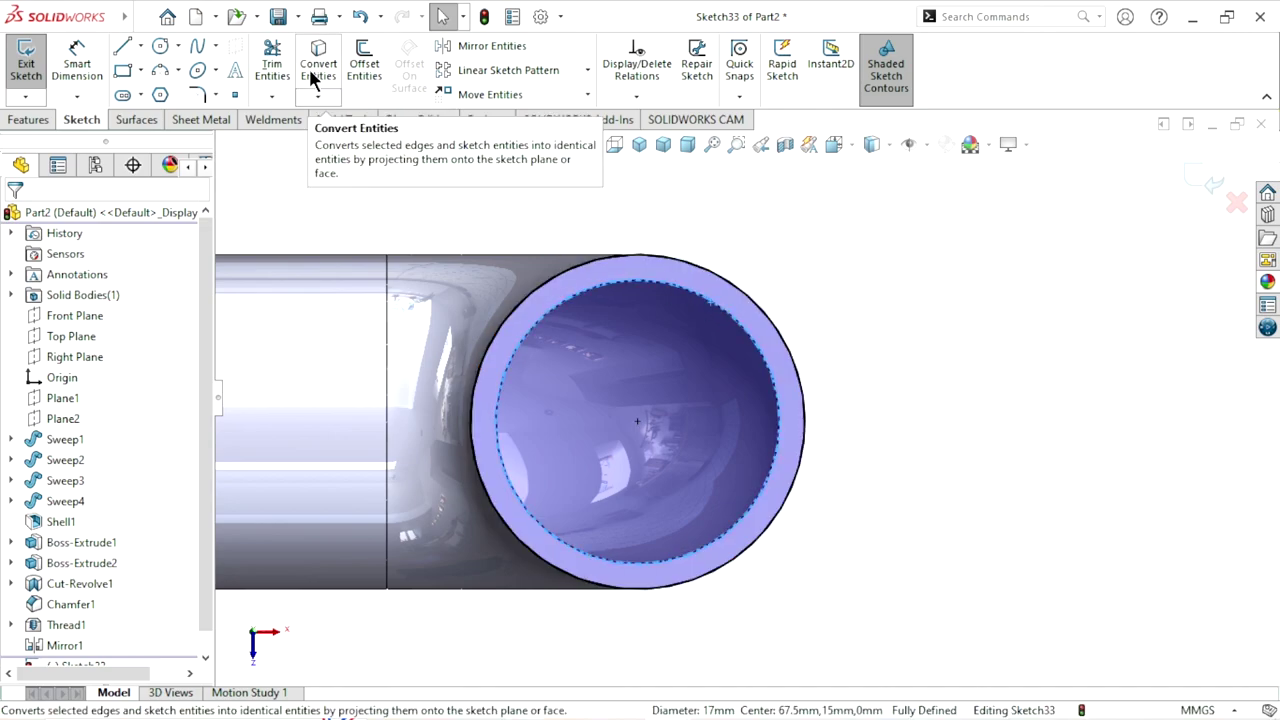
left_click(941, 486)
mouse_move(941, 486)
middle_mouse_down()
mouse_move(900, 534)
mouse_move(876, 511)
middle_mouse_up()
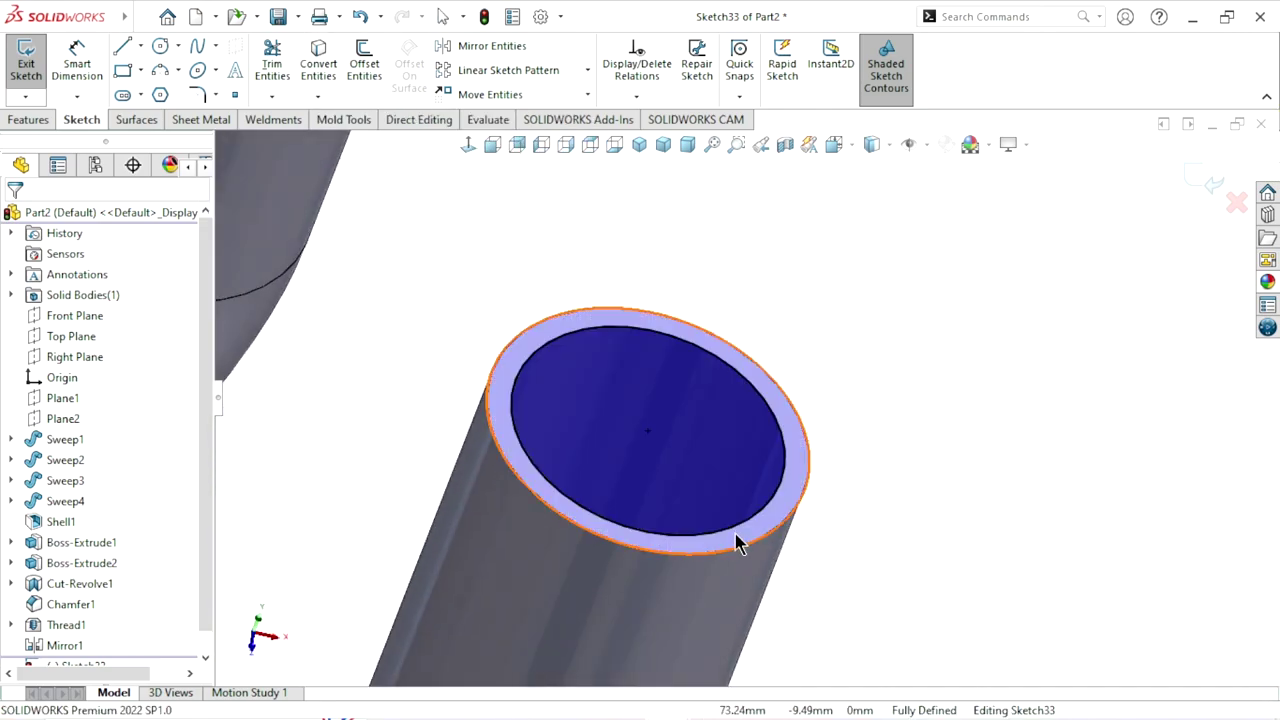
left_click(1206, 180)
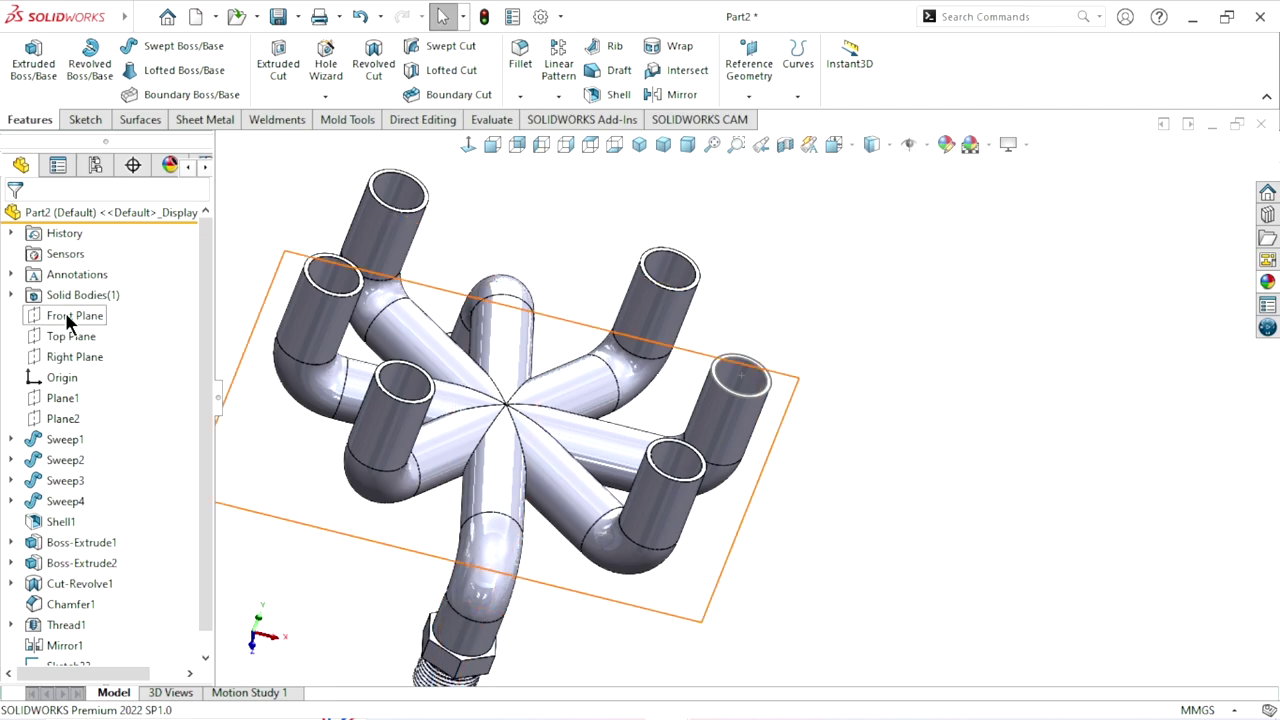
Open a new sketch on the Front Plane
left_click(66, 318)
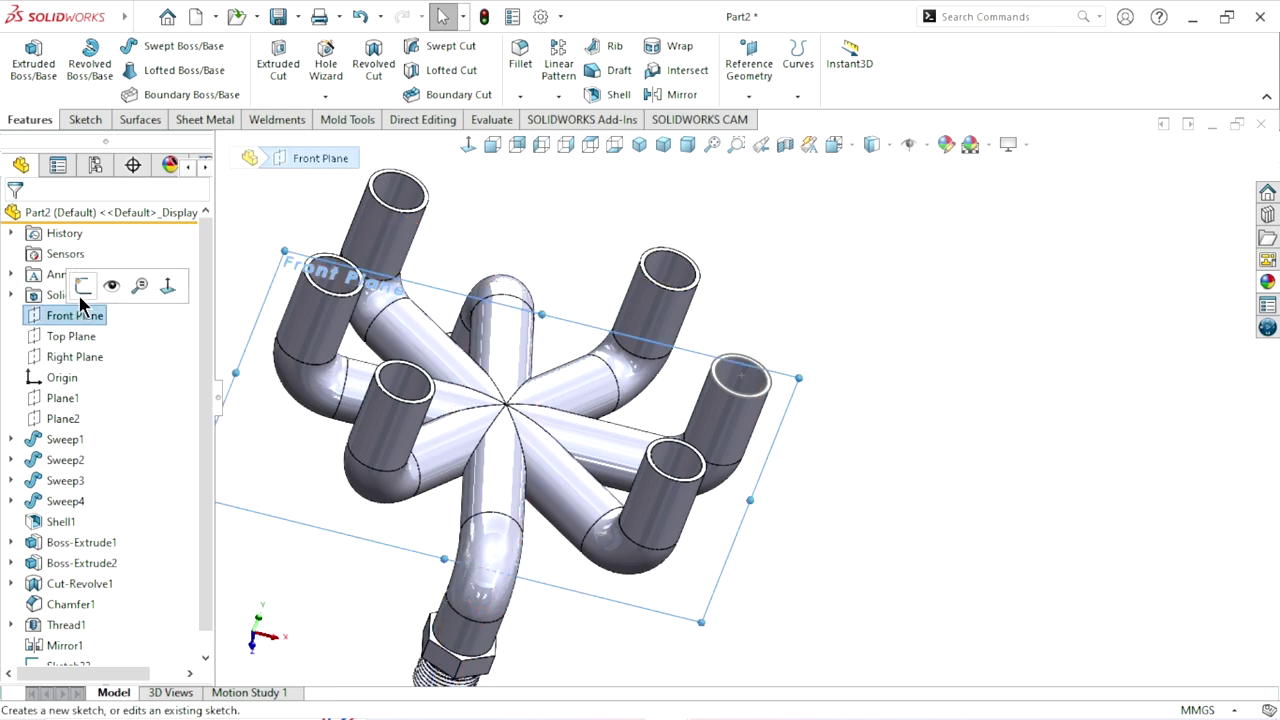
left_click(84, 286)
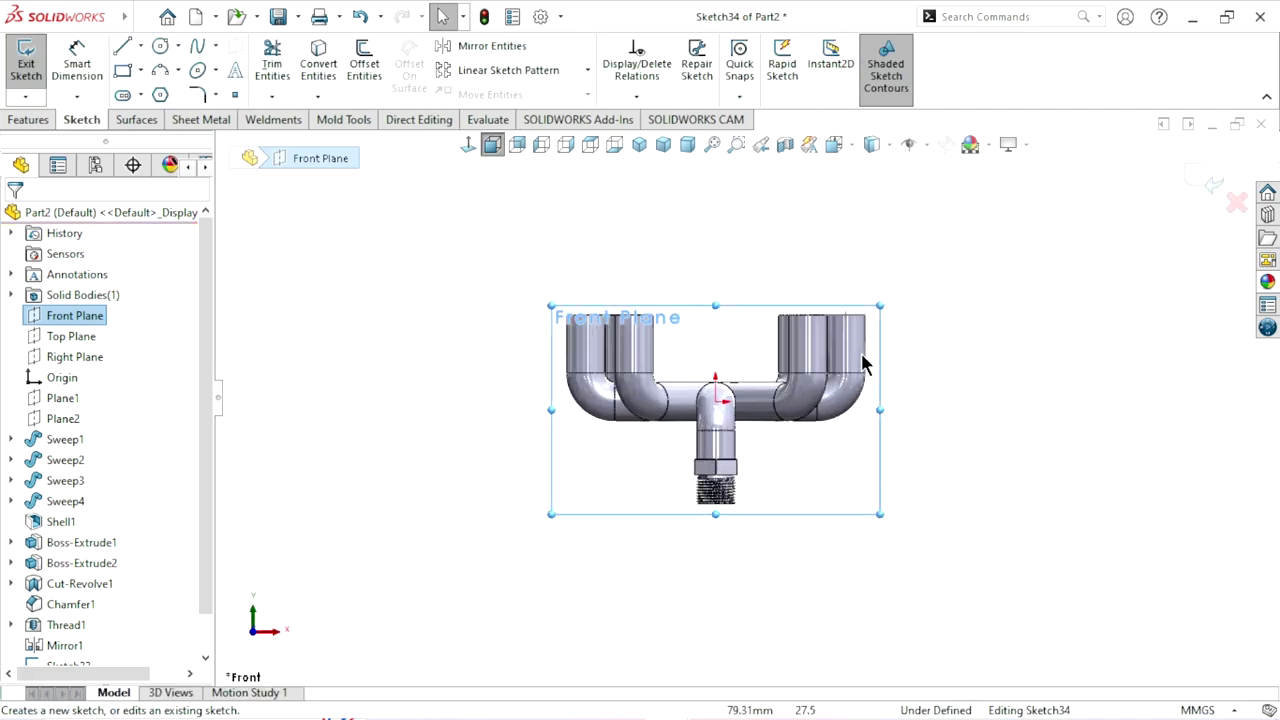
key("Escape")
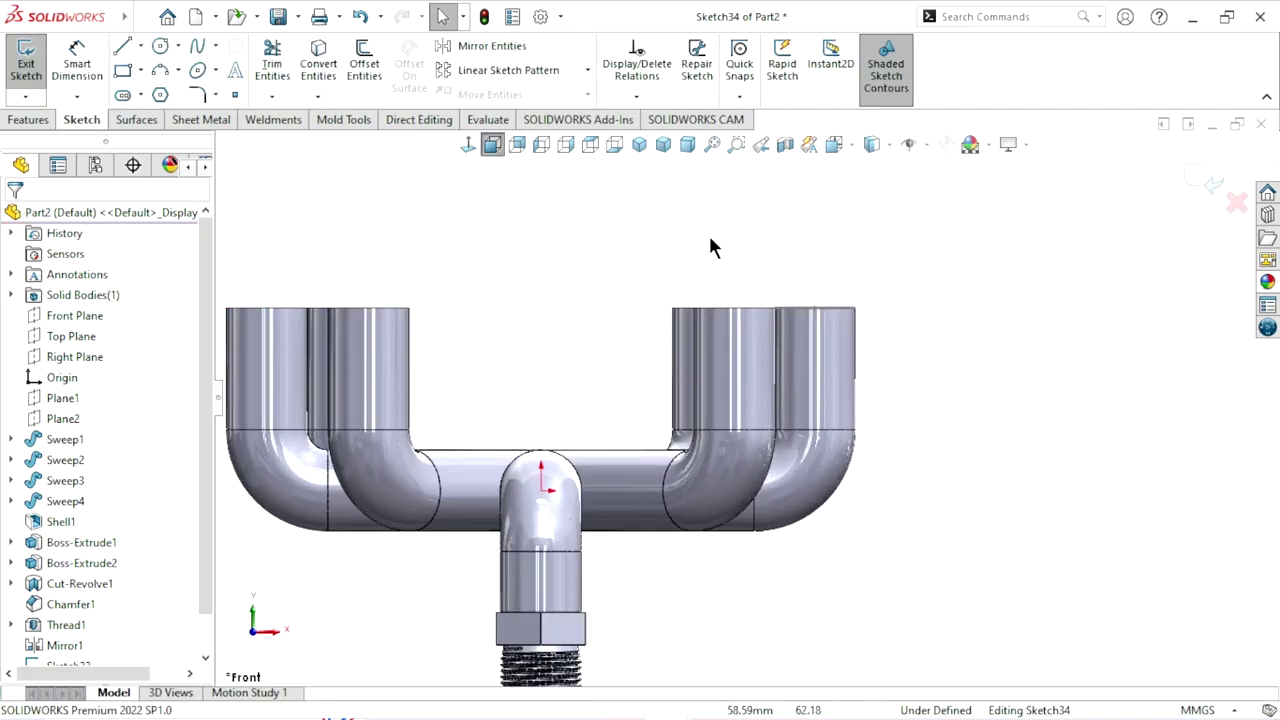
Set the display style to Hidden Lines Visible
left_click(889, 144)
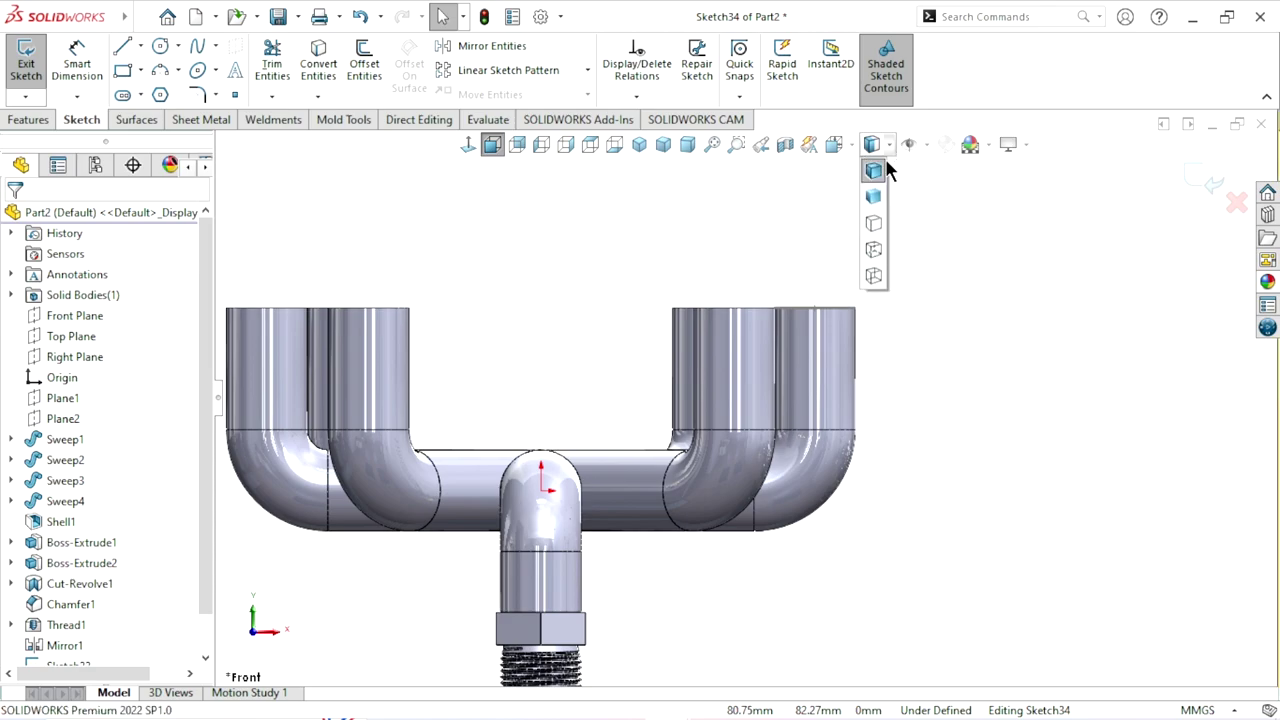
scroll(785, 357, "up", 2)
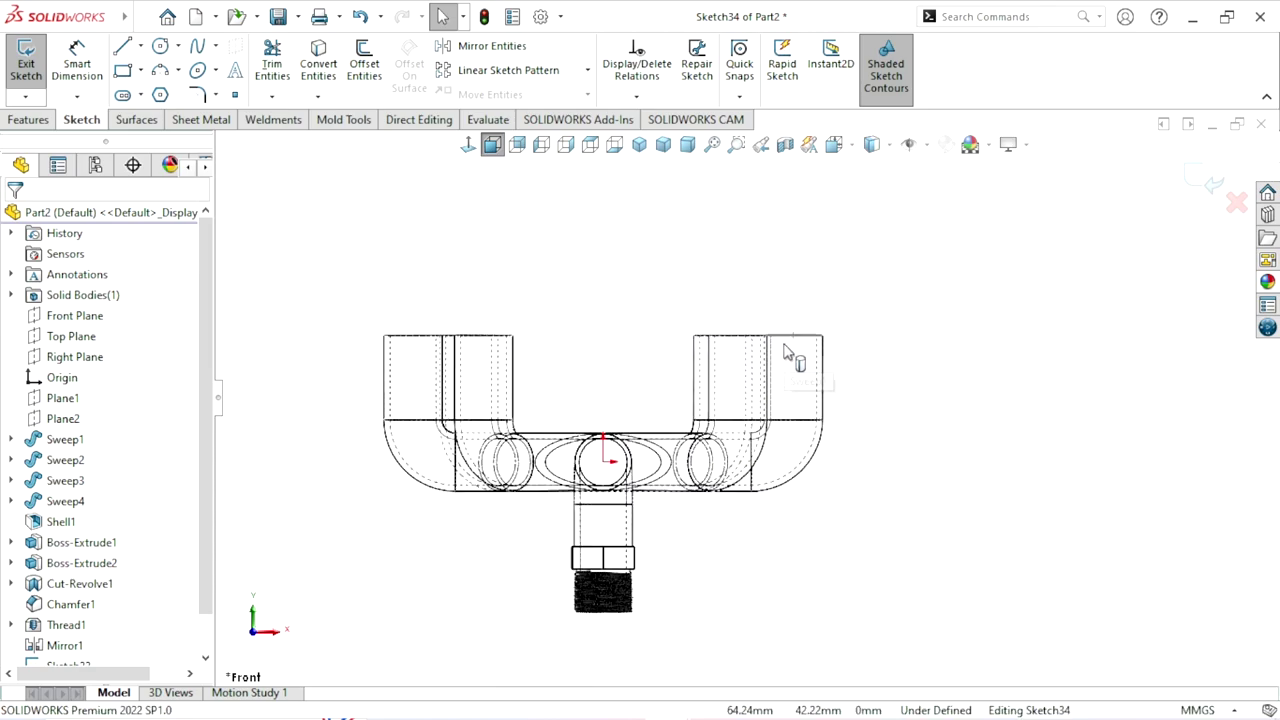
scroll(843, 371, "down", 5)
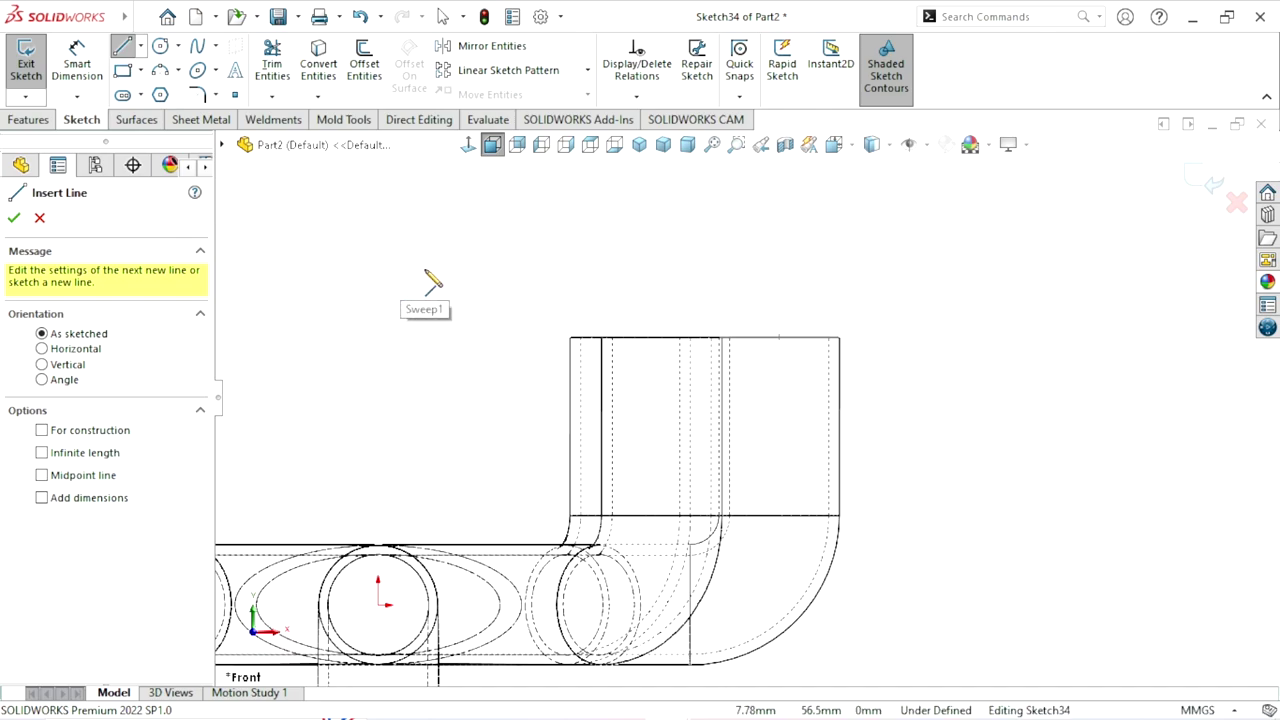
Draw a 3-point arc from the right pipe's top edge curving up to the right
scroll(903, 474, "up", 1)
scroll(815, 352, "down", 2)
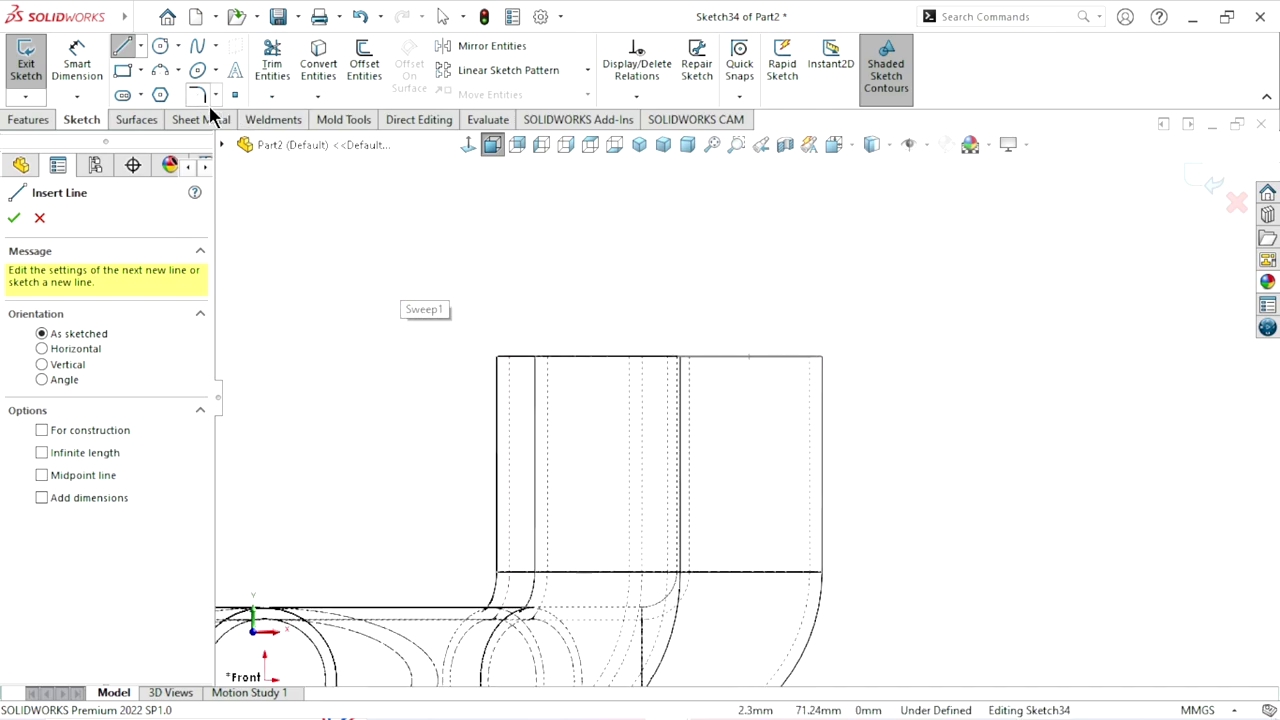
left_click(178, 71)
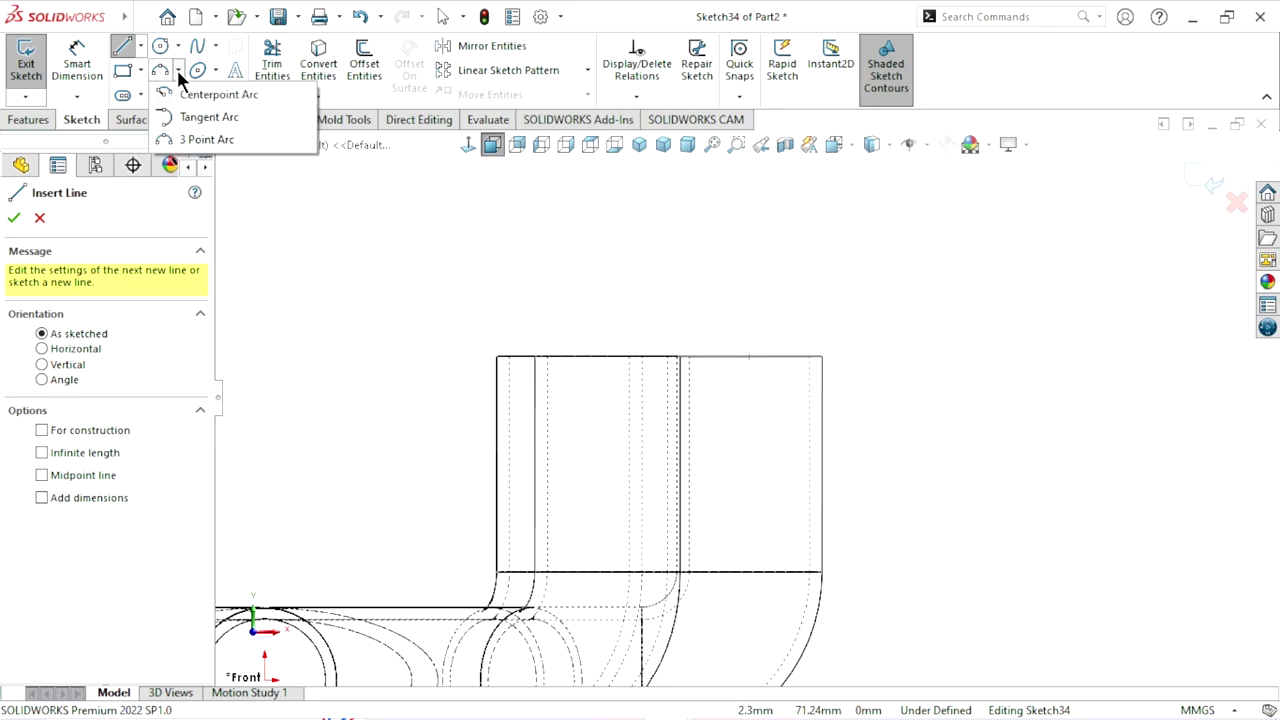
left_click(206, 139)
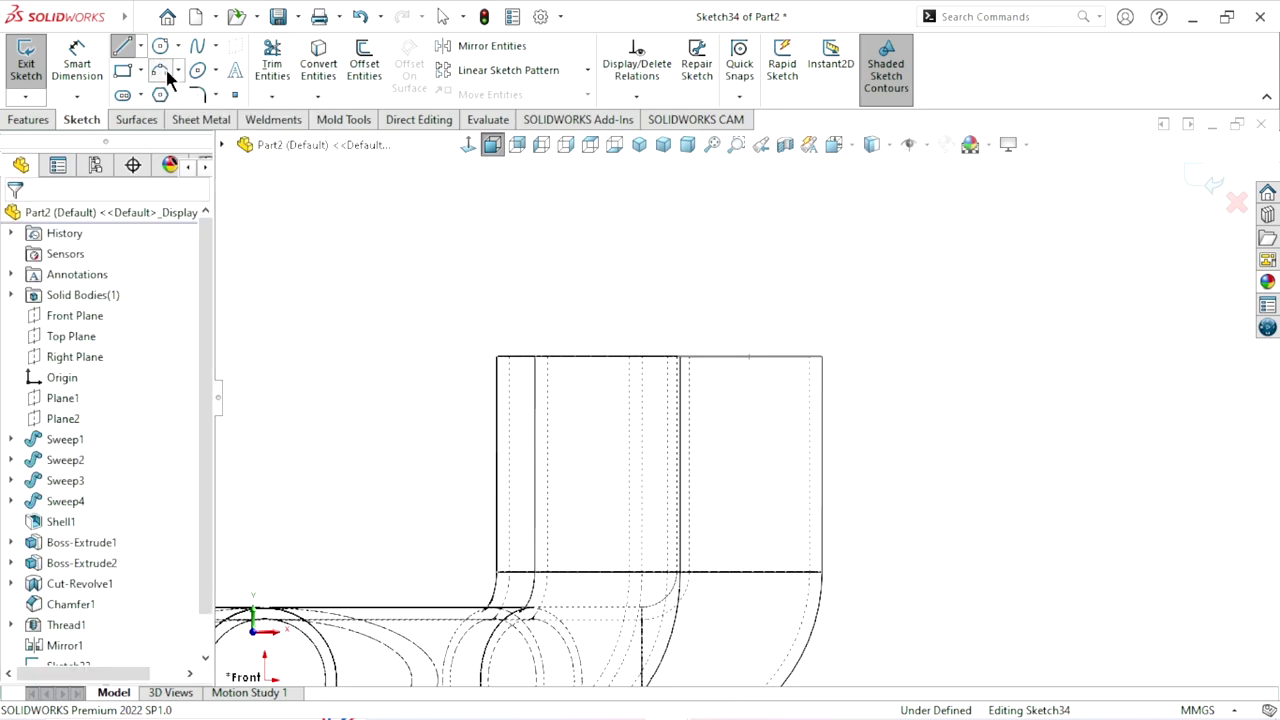
left_click(749, 357)
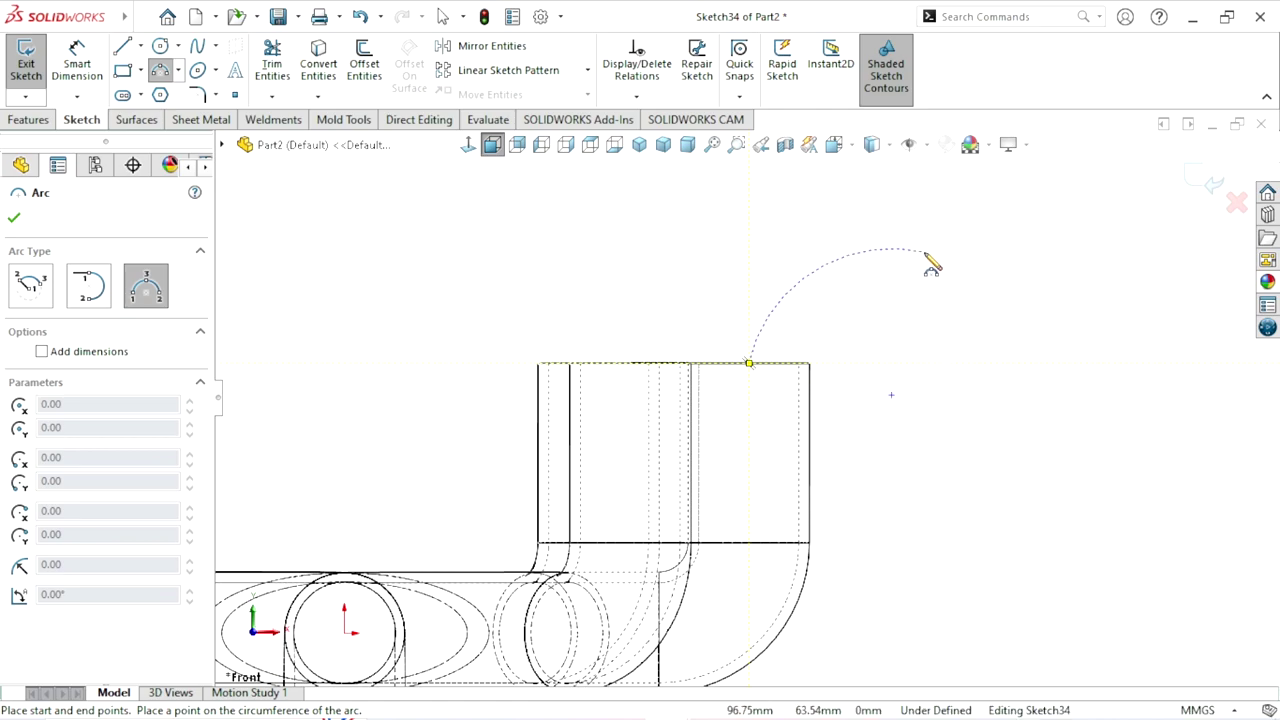
key("z")
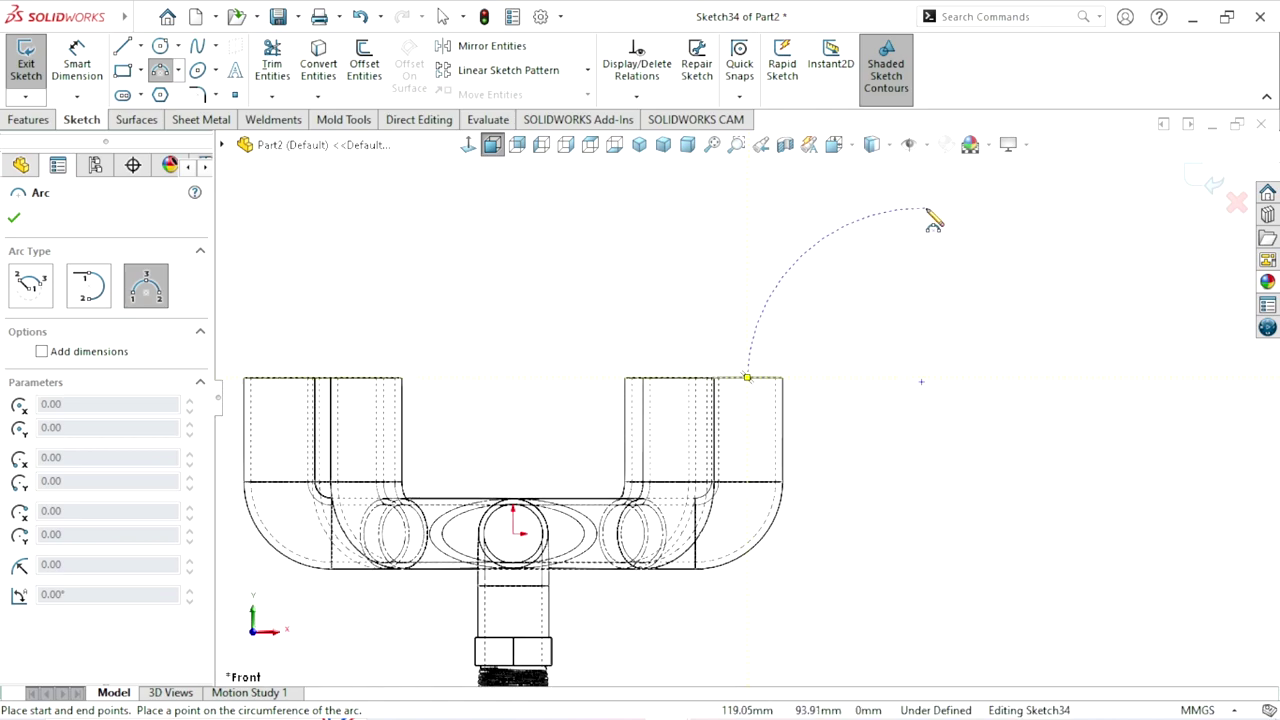
left_click(928, 212)
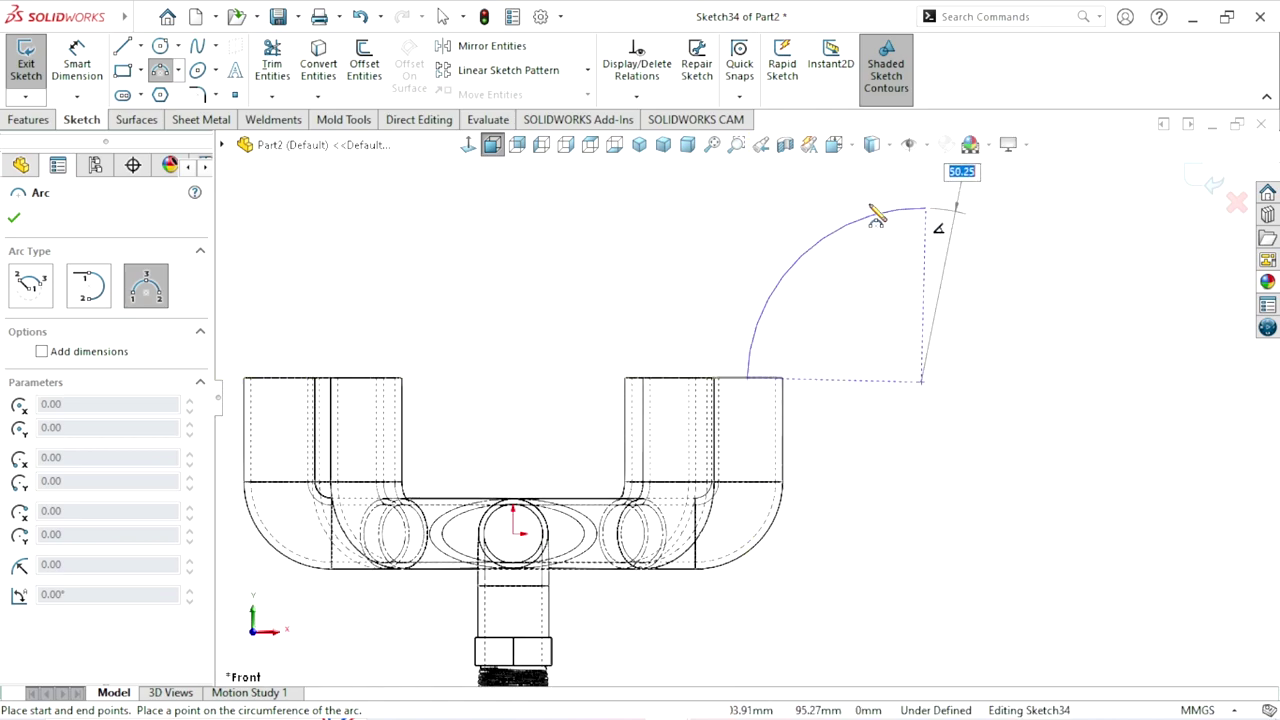
left_click(906, 224)
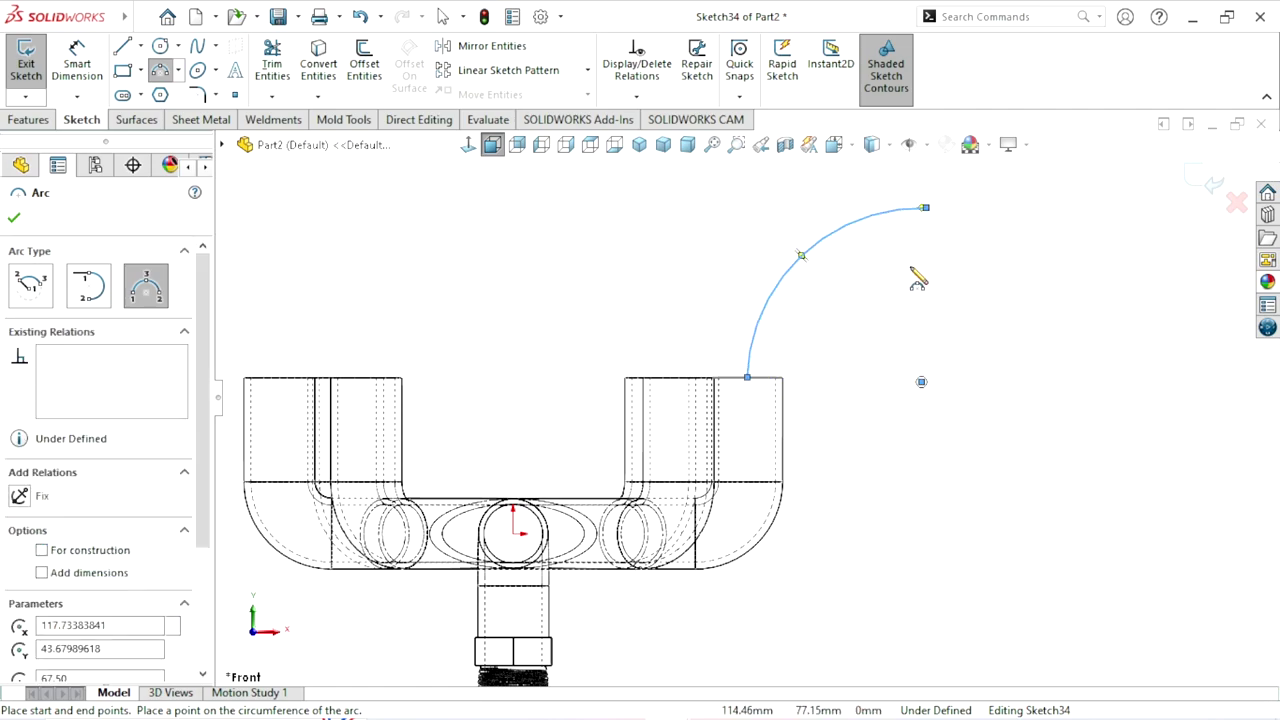
right_click(914, 268)
left_click(922, 284)
left_click(900, 300)
Dimension the path arc to a 40 mm radius
scroll(860, 318, "up", 2)
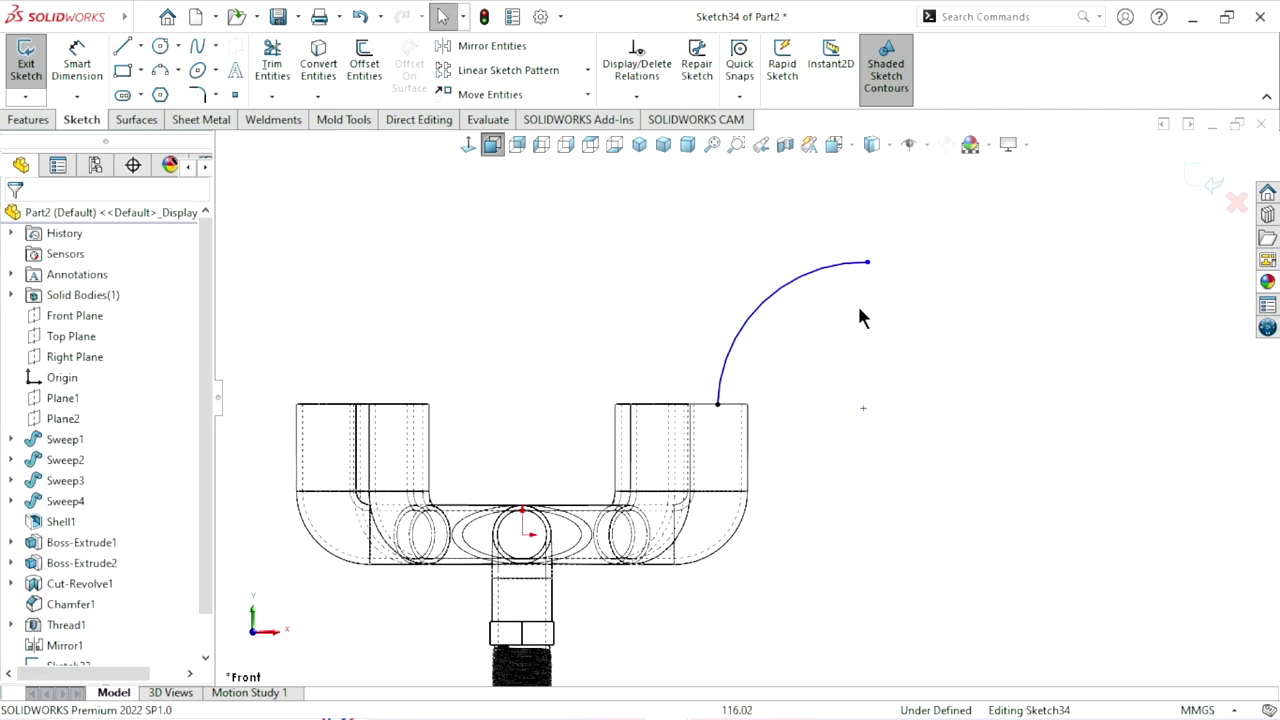
left_click(88, 70)
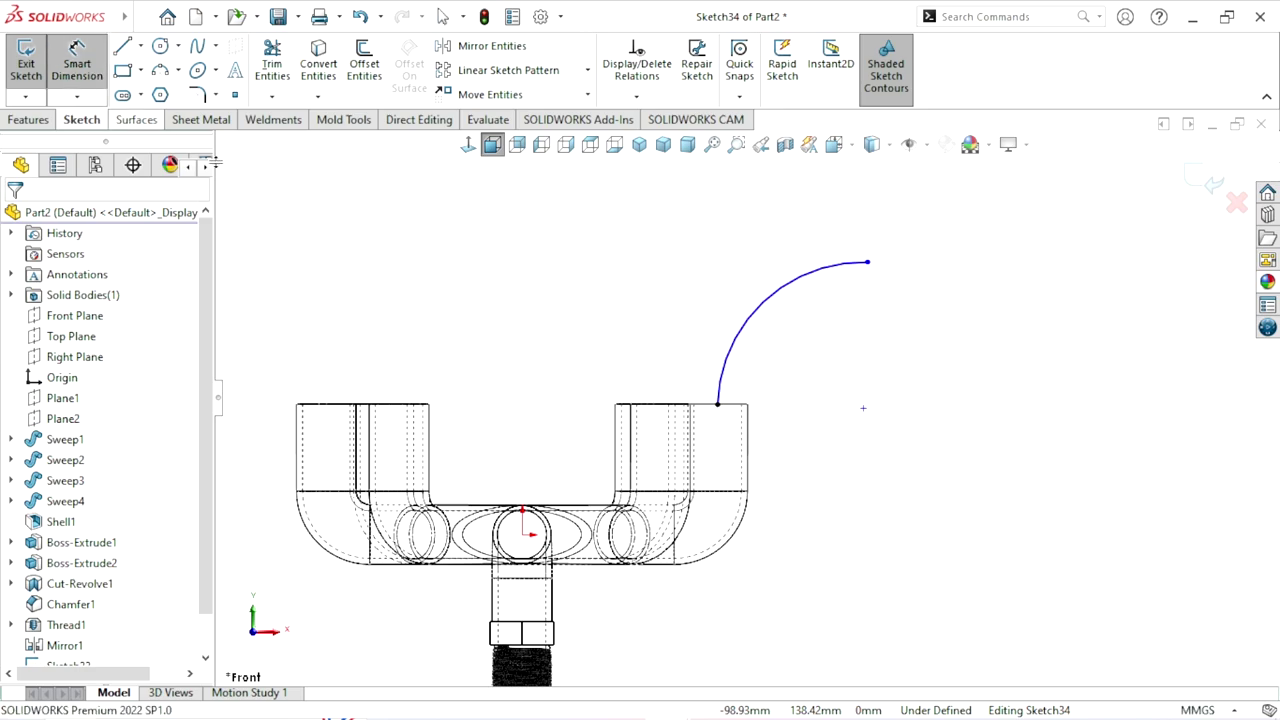
left_click(759, 317)
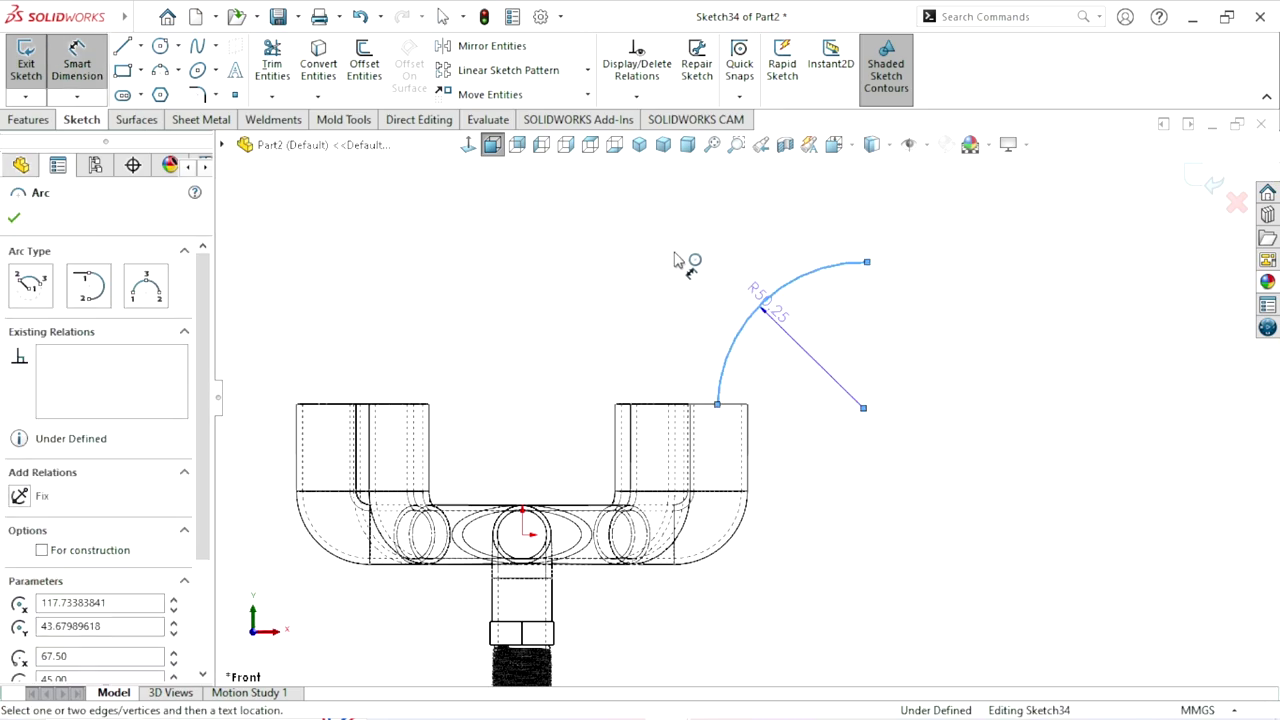
left_click(681, 258)
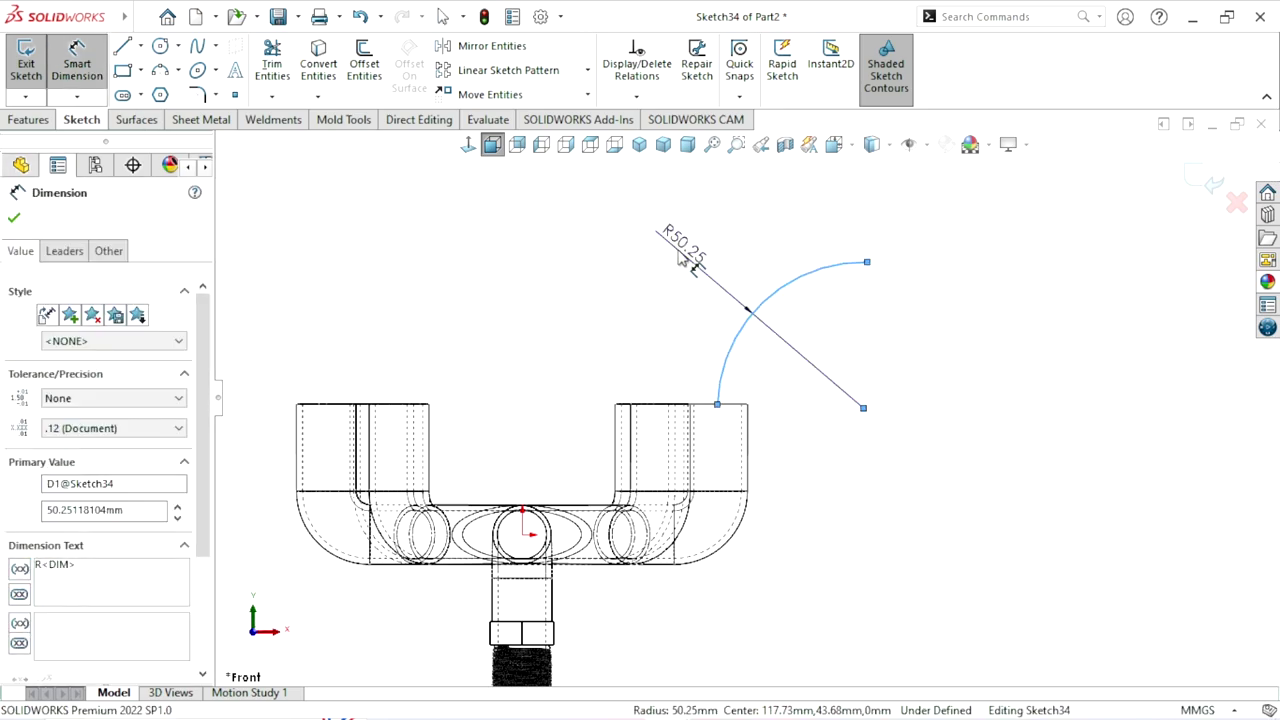
type("40")
left_click(600, 226)
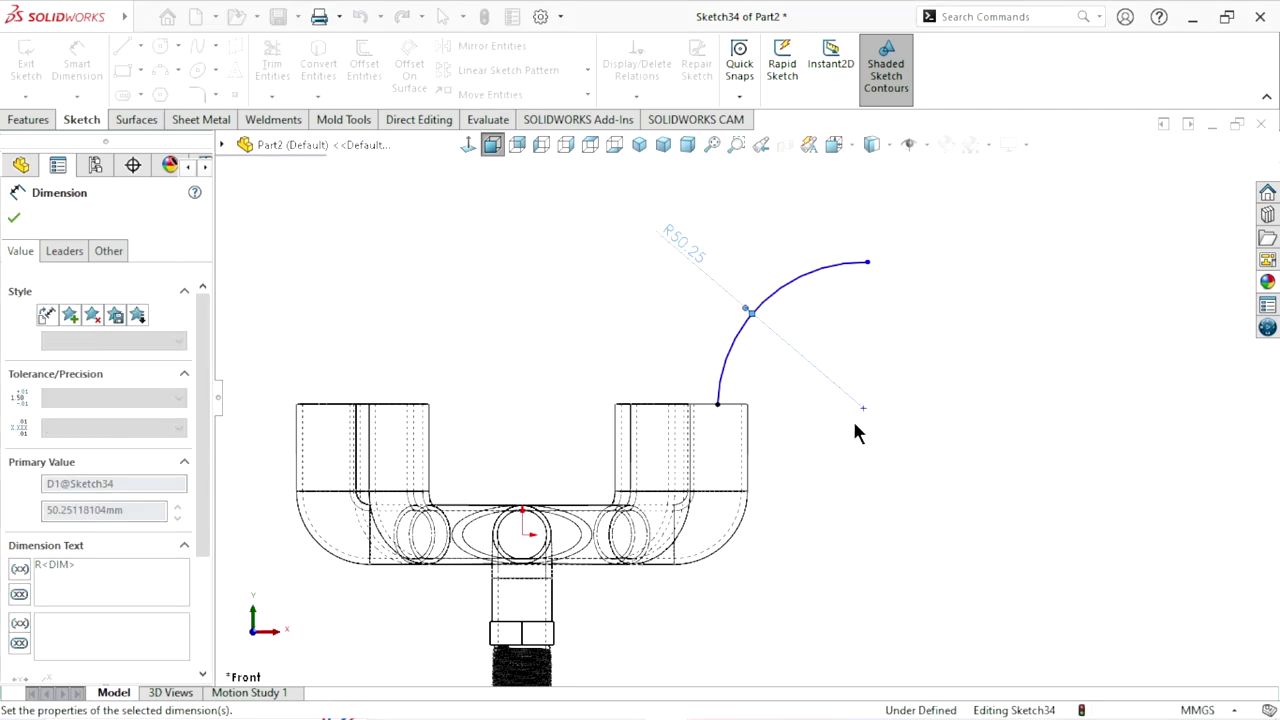
Draw a horizontal line off the arc's end and dimension it 25 mm long
scroll(827, 333, "up", 1)
scroll(827, 333, "down", 1)
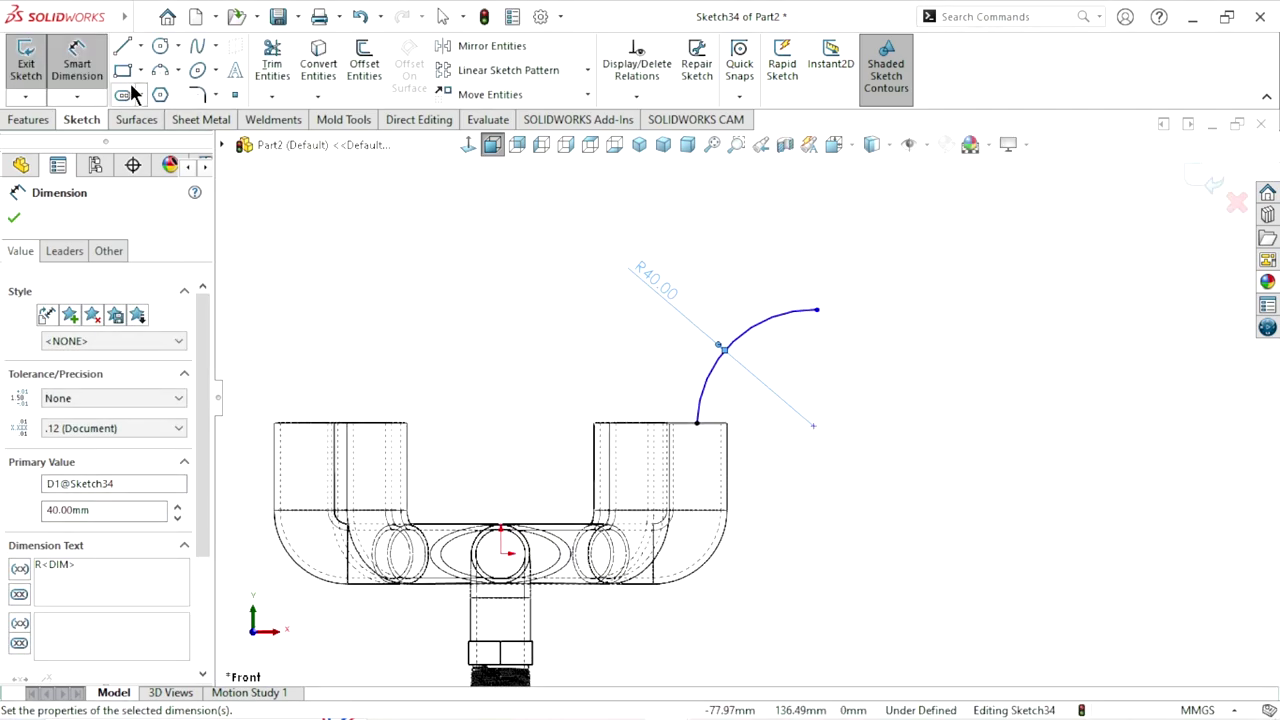
left_click(122, 46)
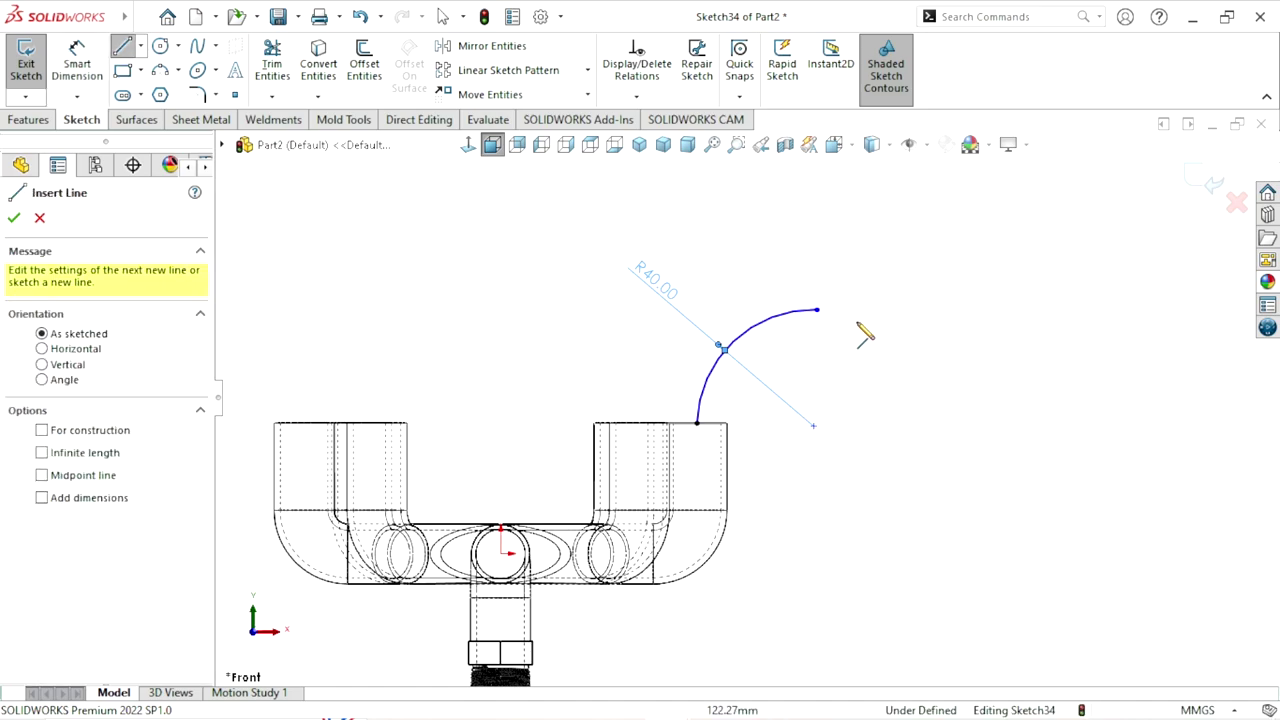
left_click_drag(817, 311, 922, 310)
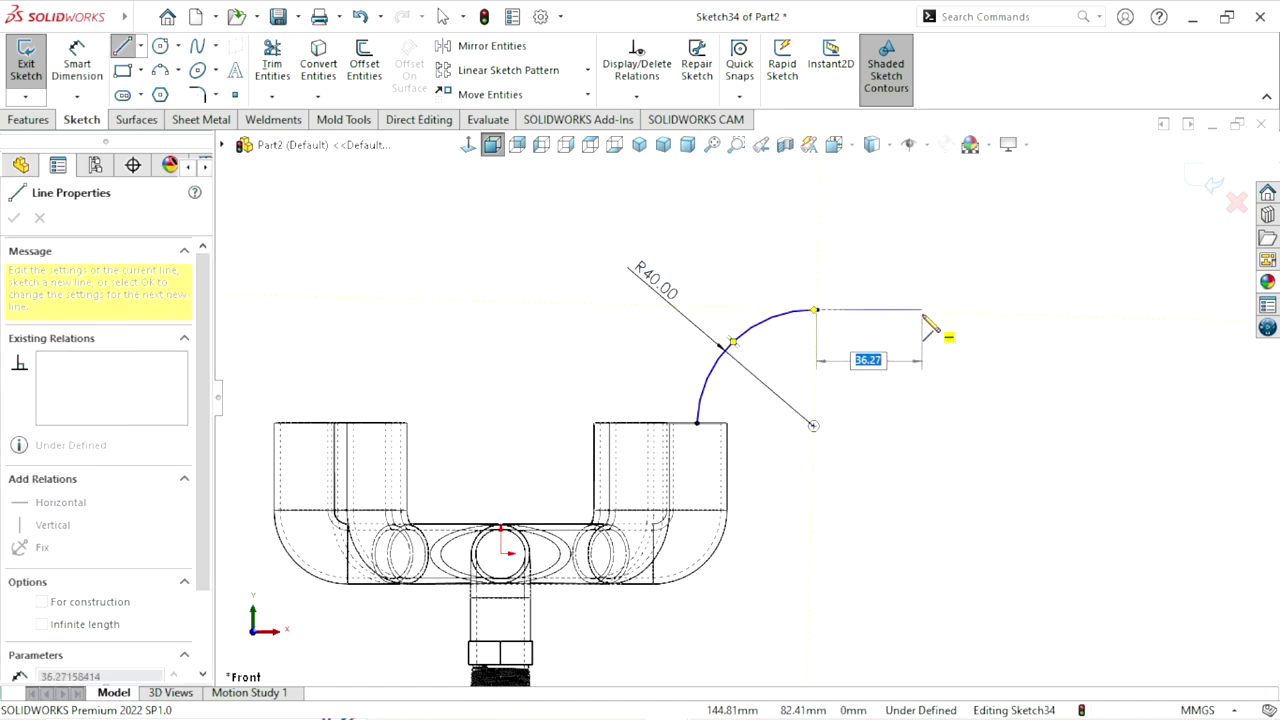
right_click(940, 345)
left_click(955, 352)
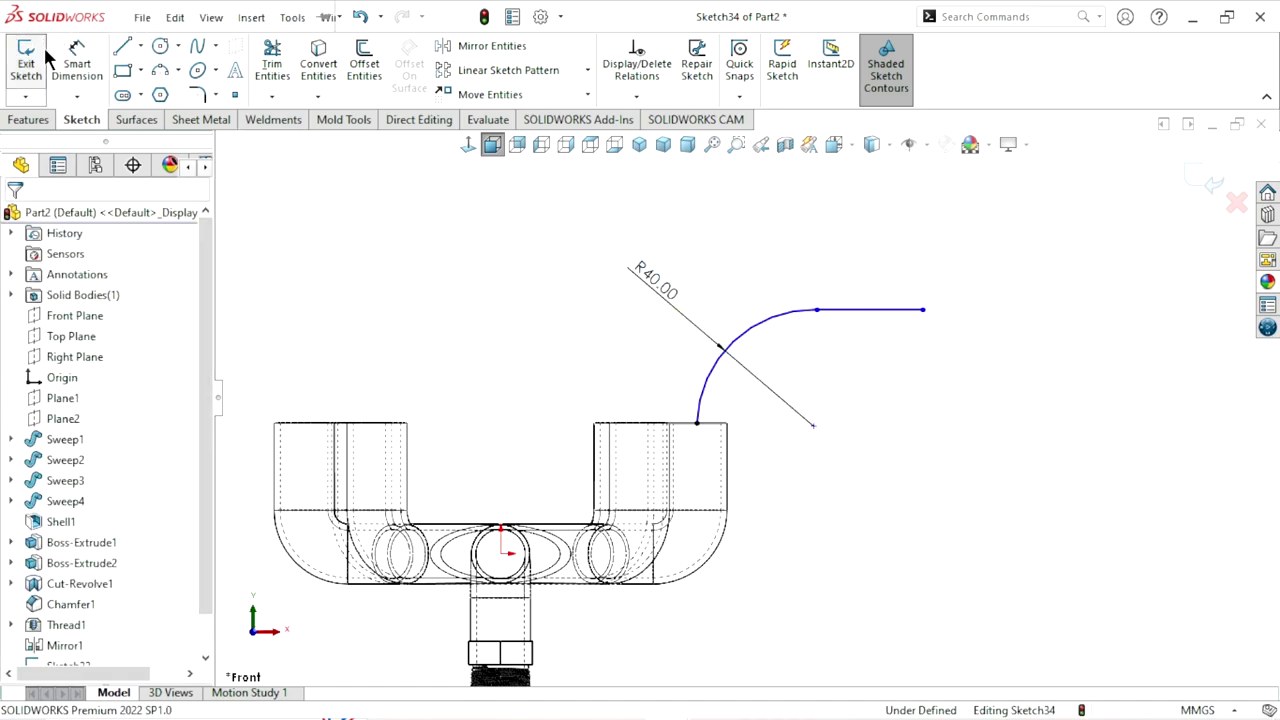
left_click(880, 311)
left_click(877, 252)
type("25")
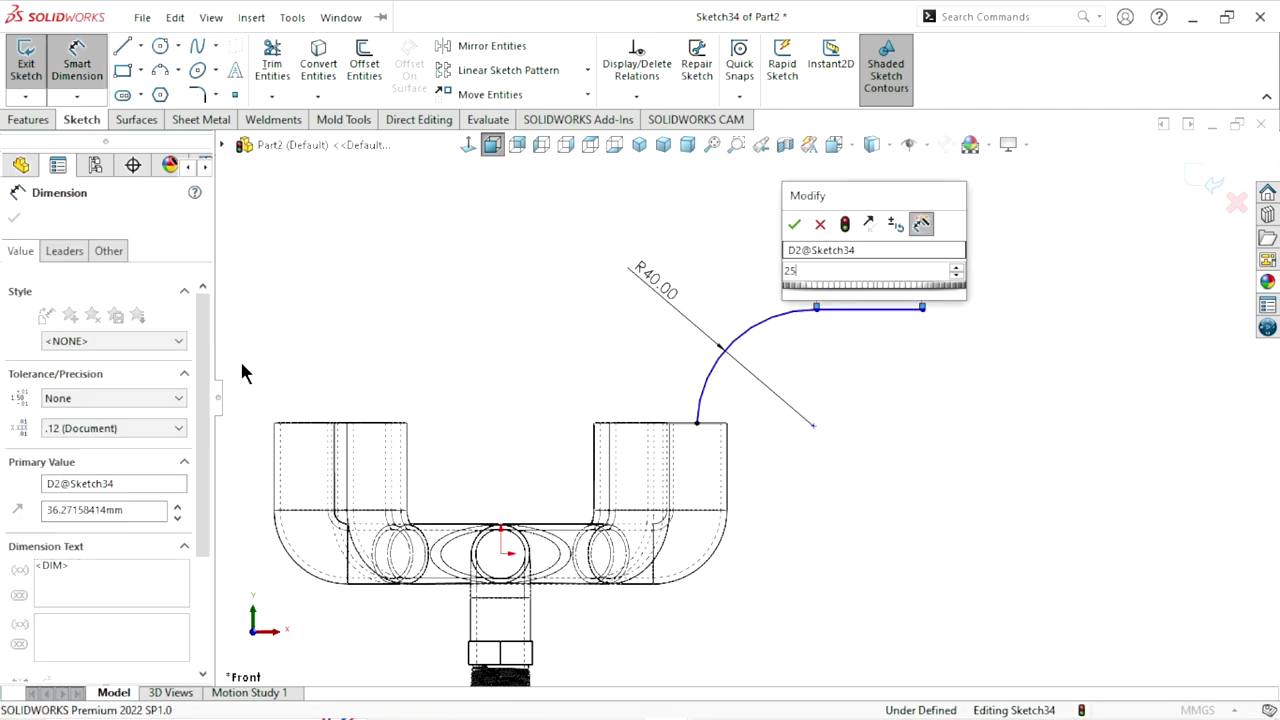
key("Return")
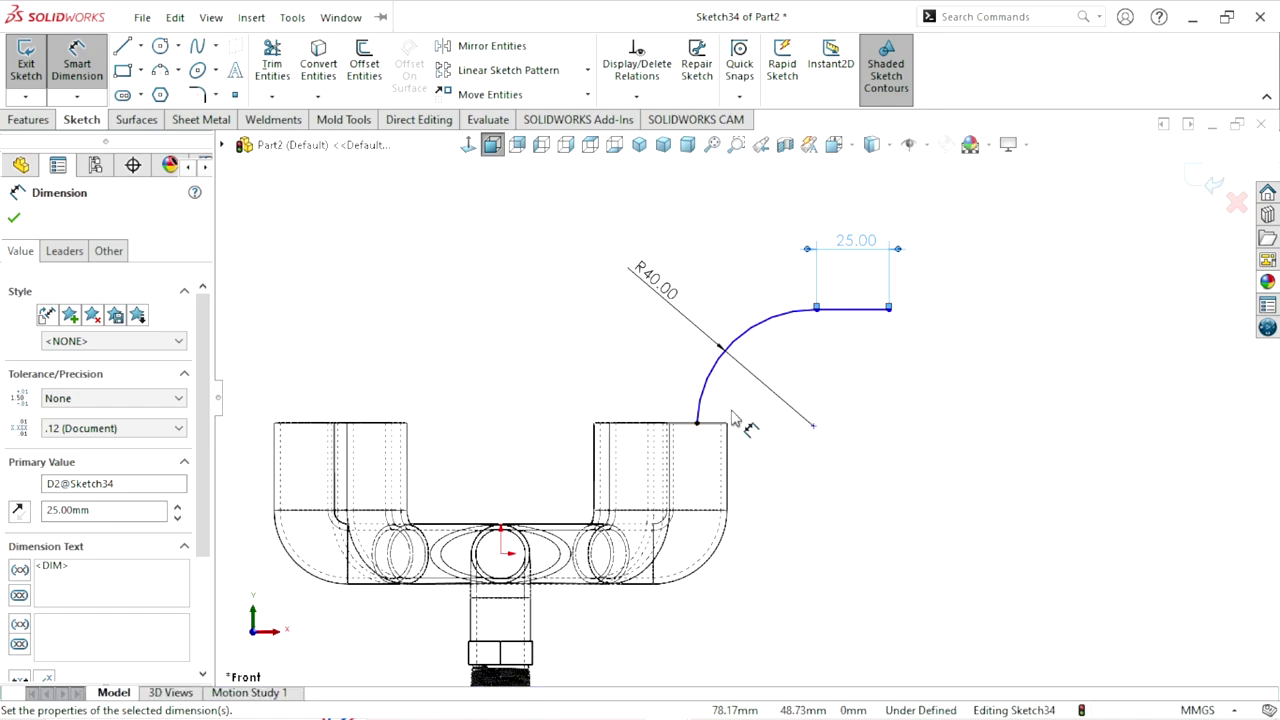
Add a tangent relation between the path arc and the pipe's profile circle
left_click(13, 216)
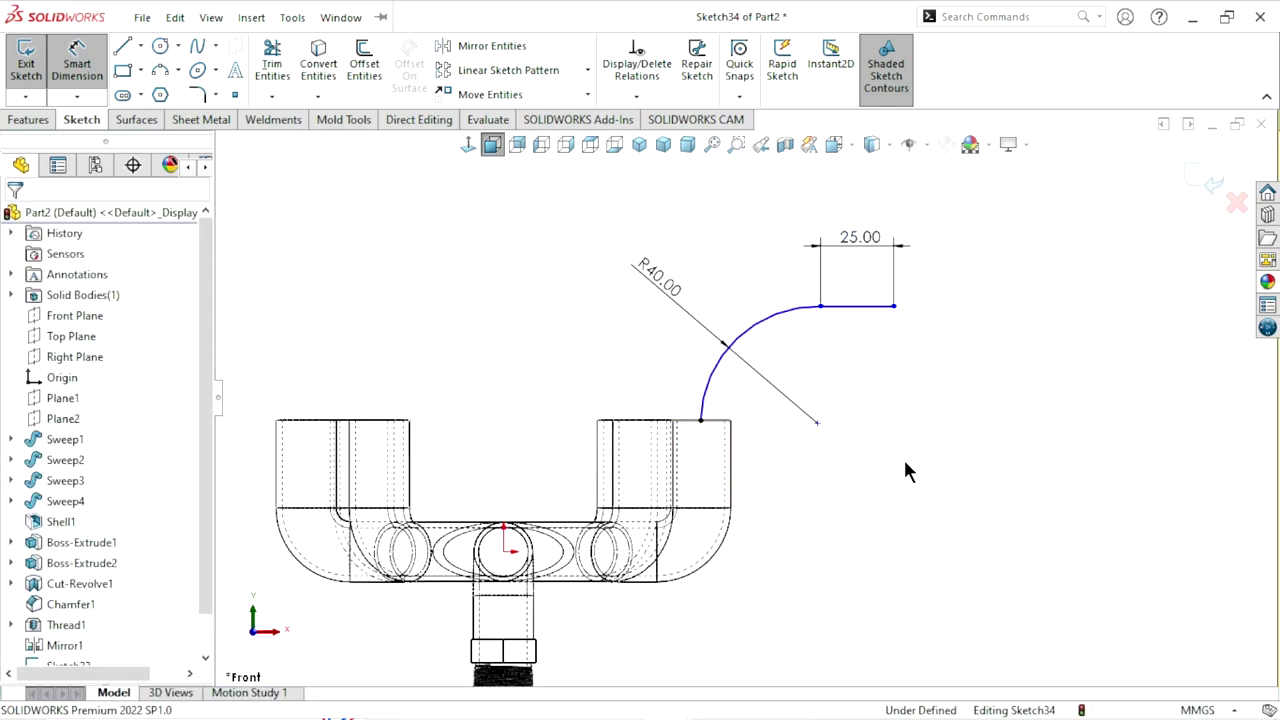
left_click(821, 310)
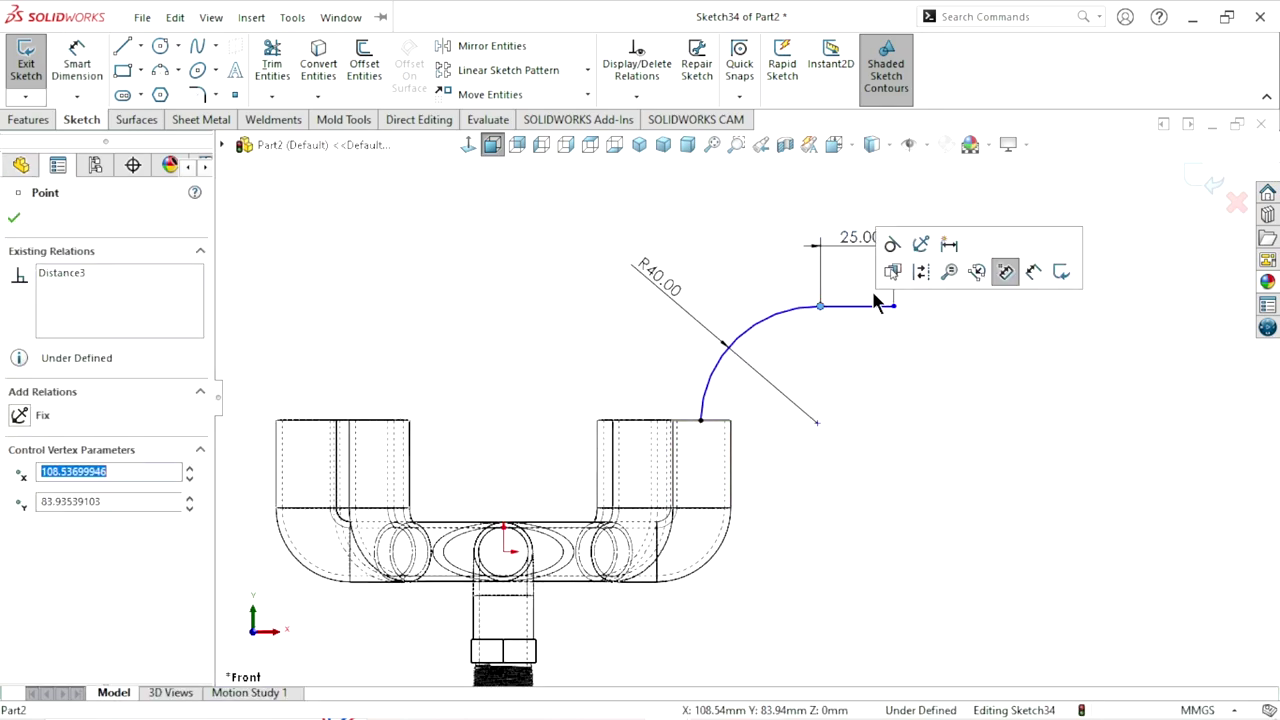
left_click(827, 500)
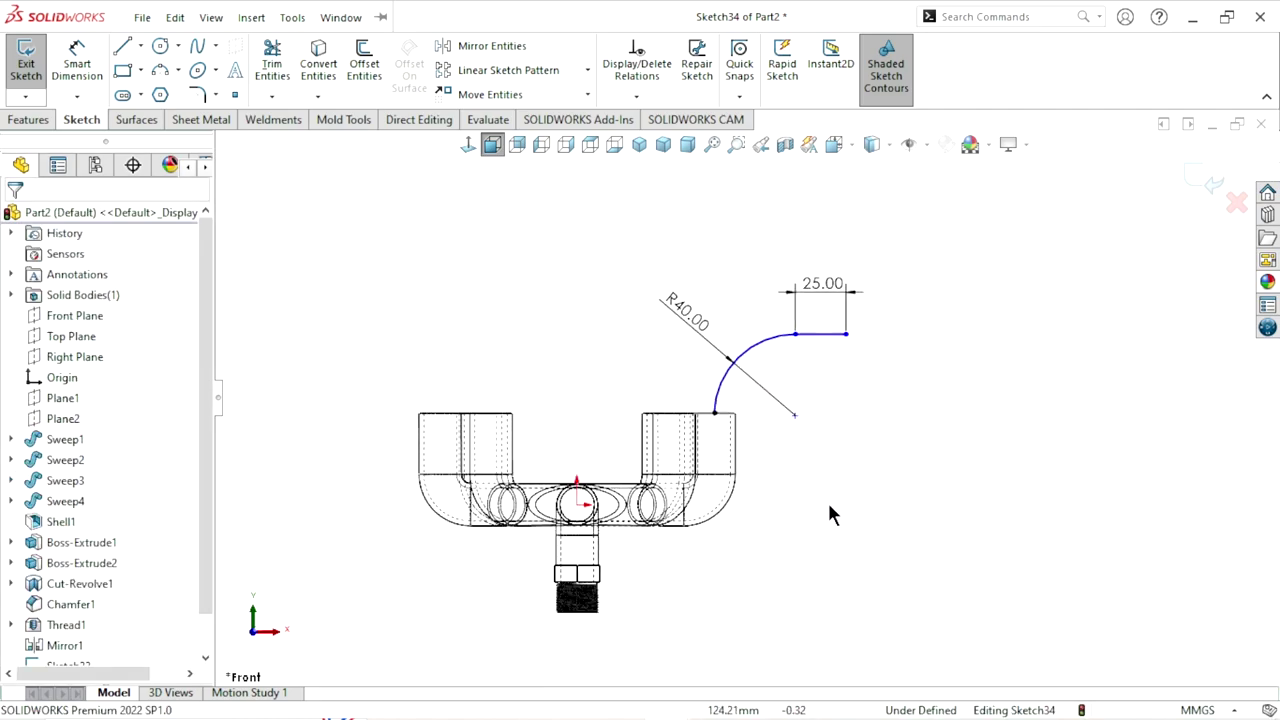
scroll(806, 430, "up", 2)
scroll(729, 450, "down", 1)
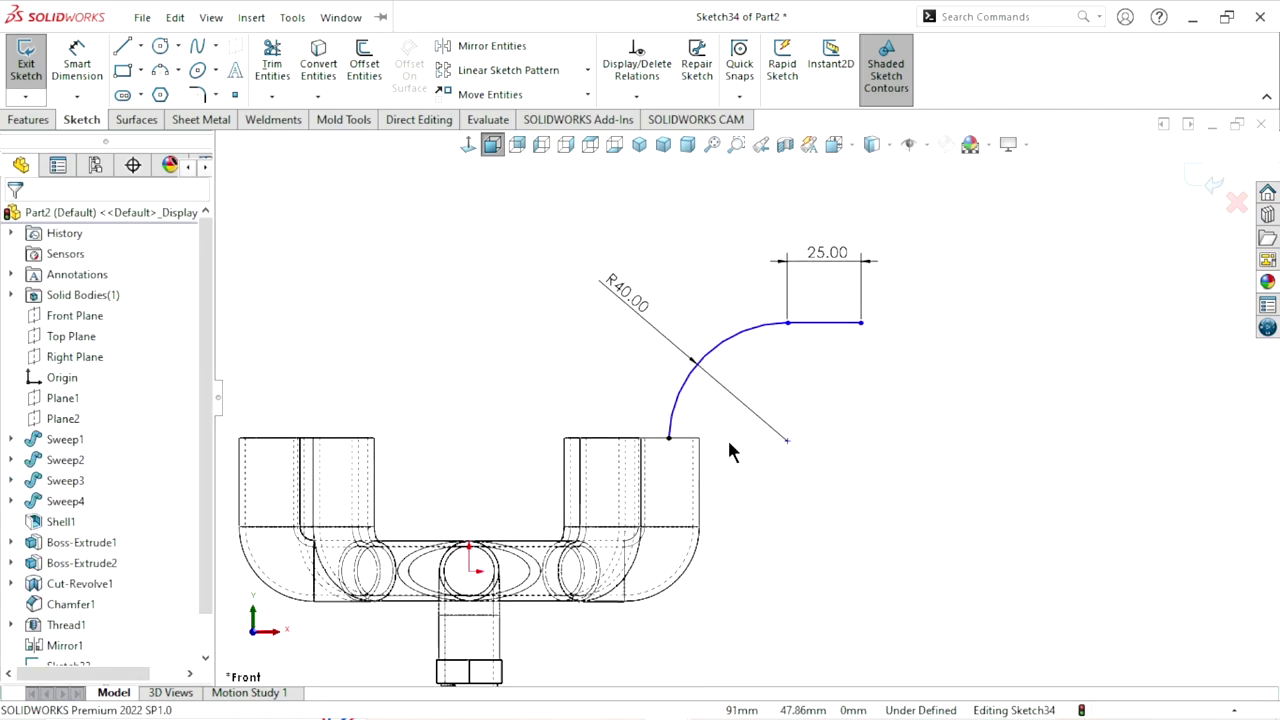
left_click(669, 437)
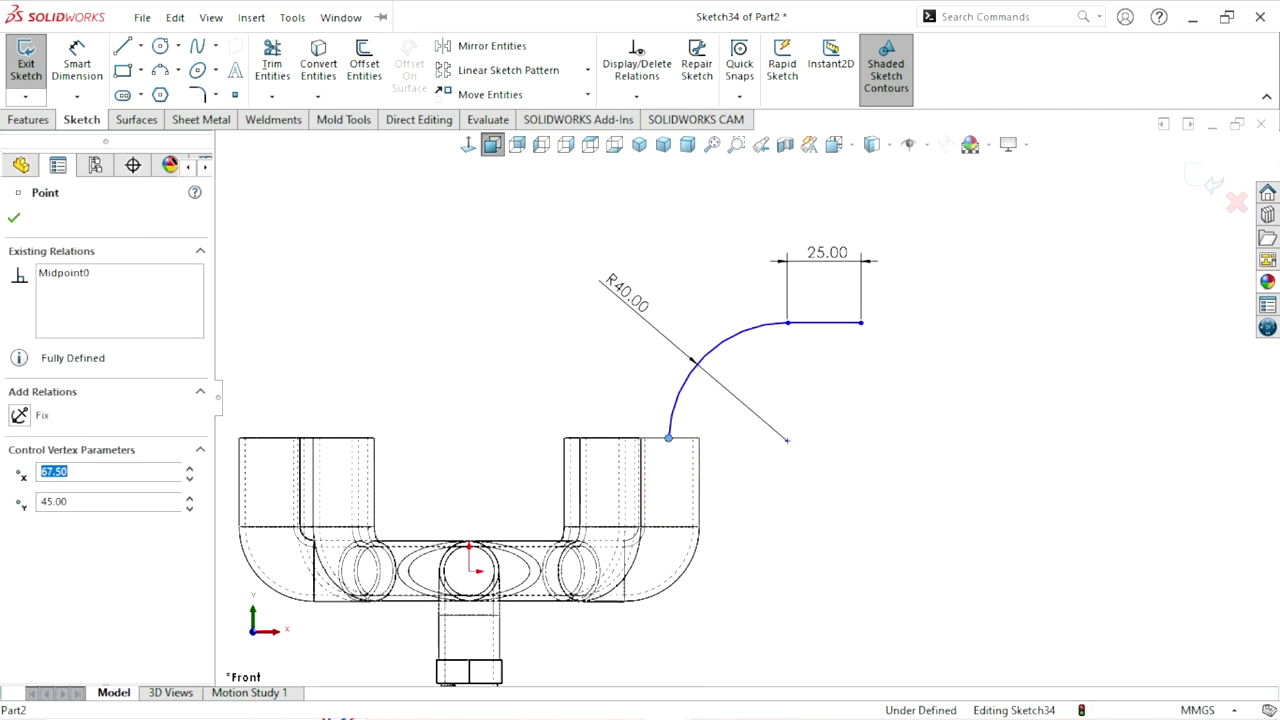
left_click(761, 522)
left_click(689, 411)
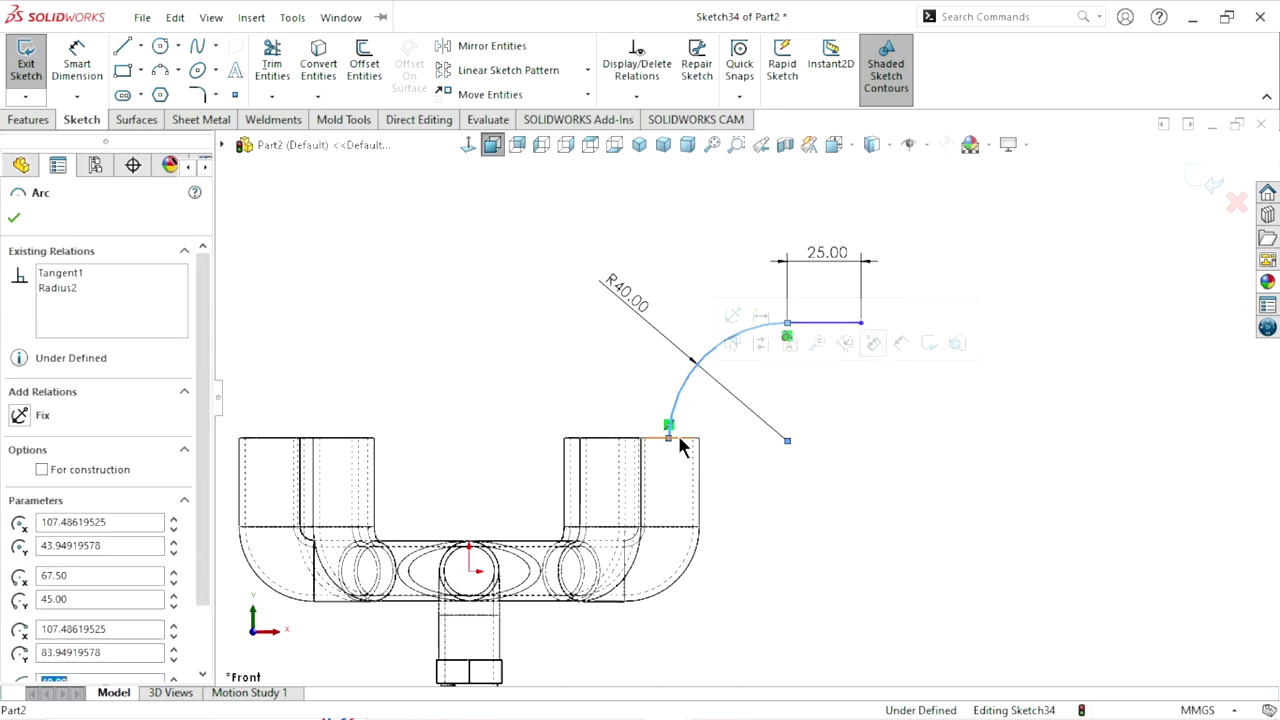
left_click(688, 440, "ctrl")
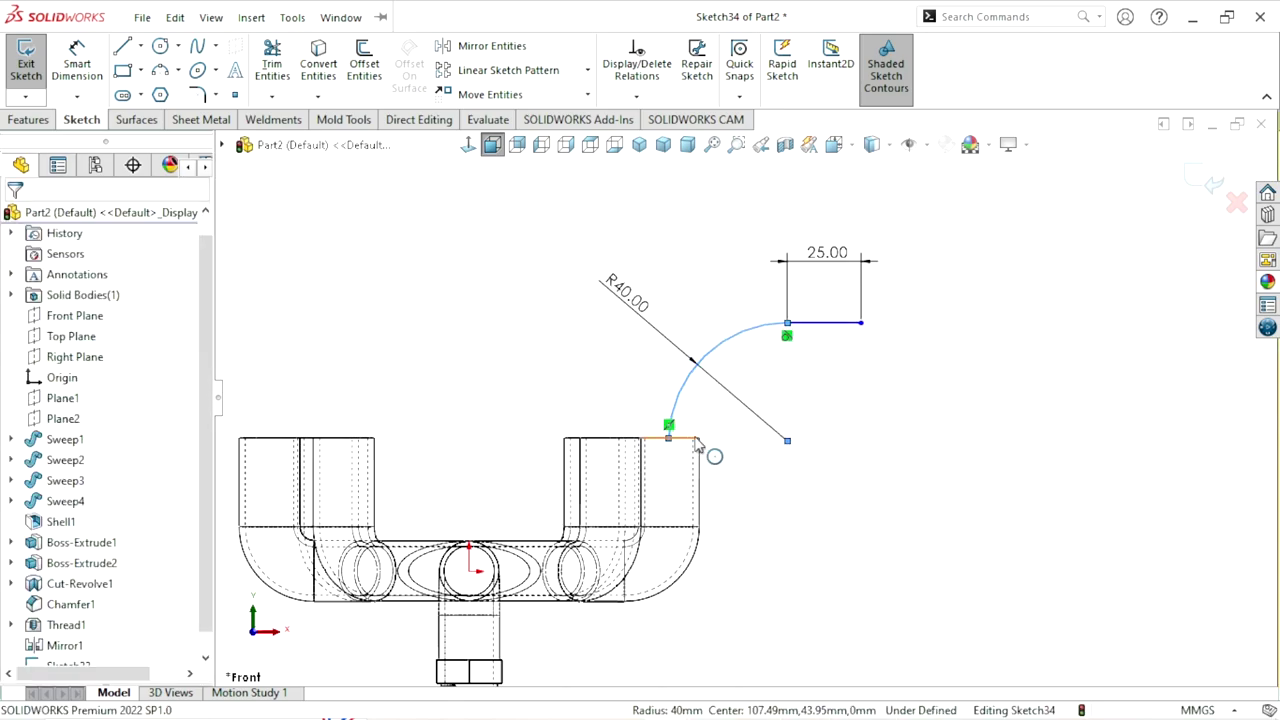
left_click(733, 354)
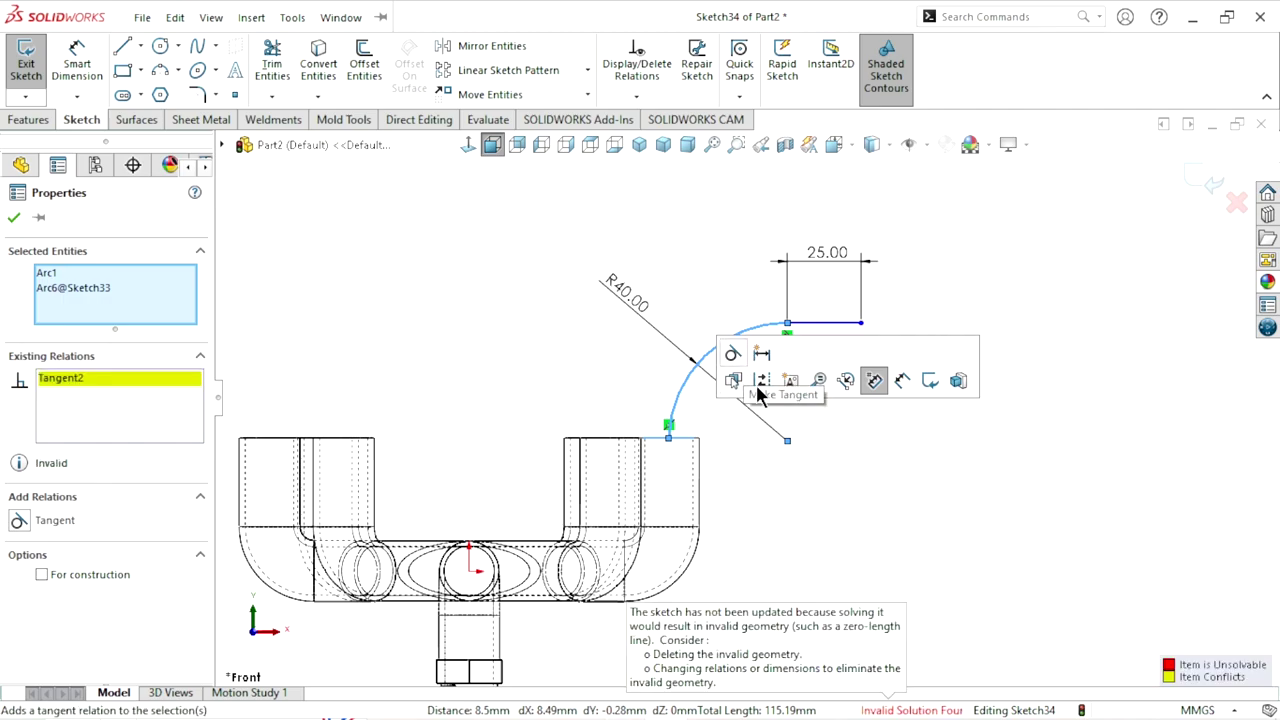
left_click(827, 516)
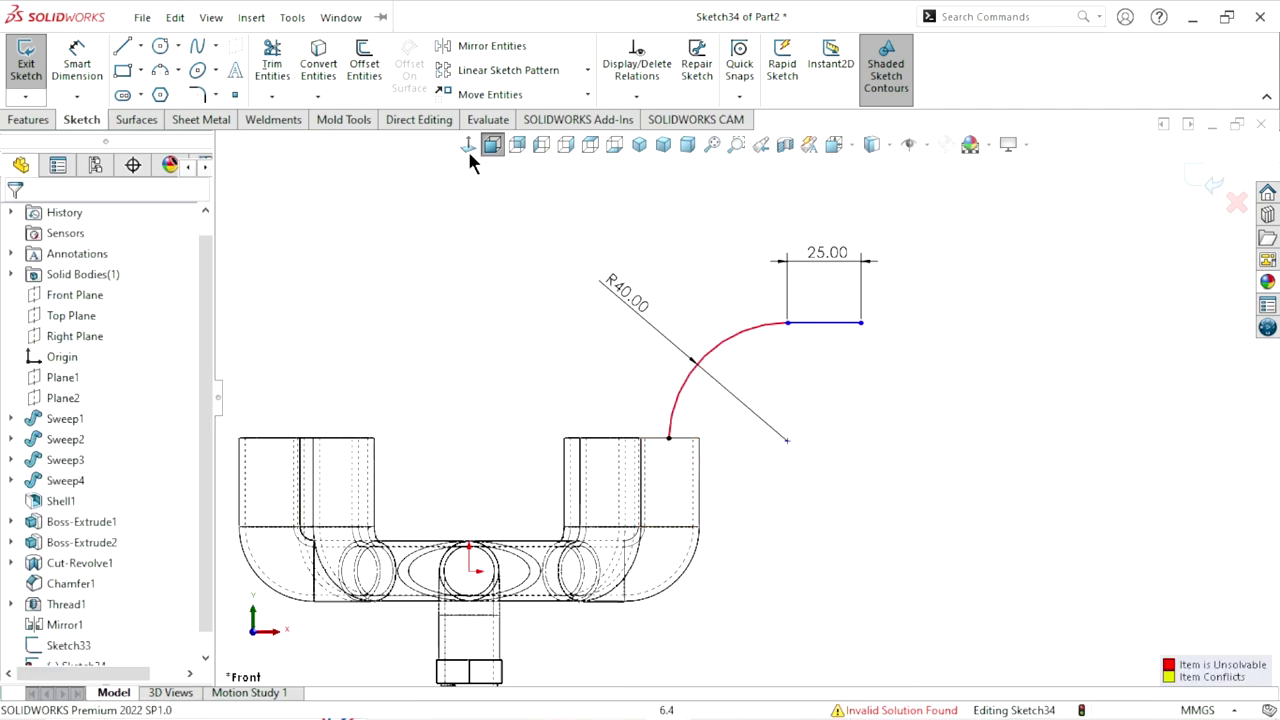
Undo the conflicting tangent relation so the tangency stays as it was
left_click(292, 17)
left_click(306, 271)
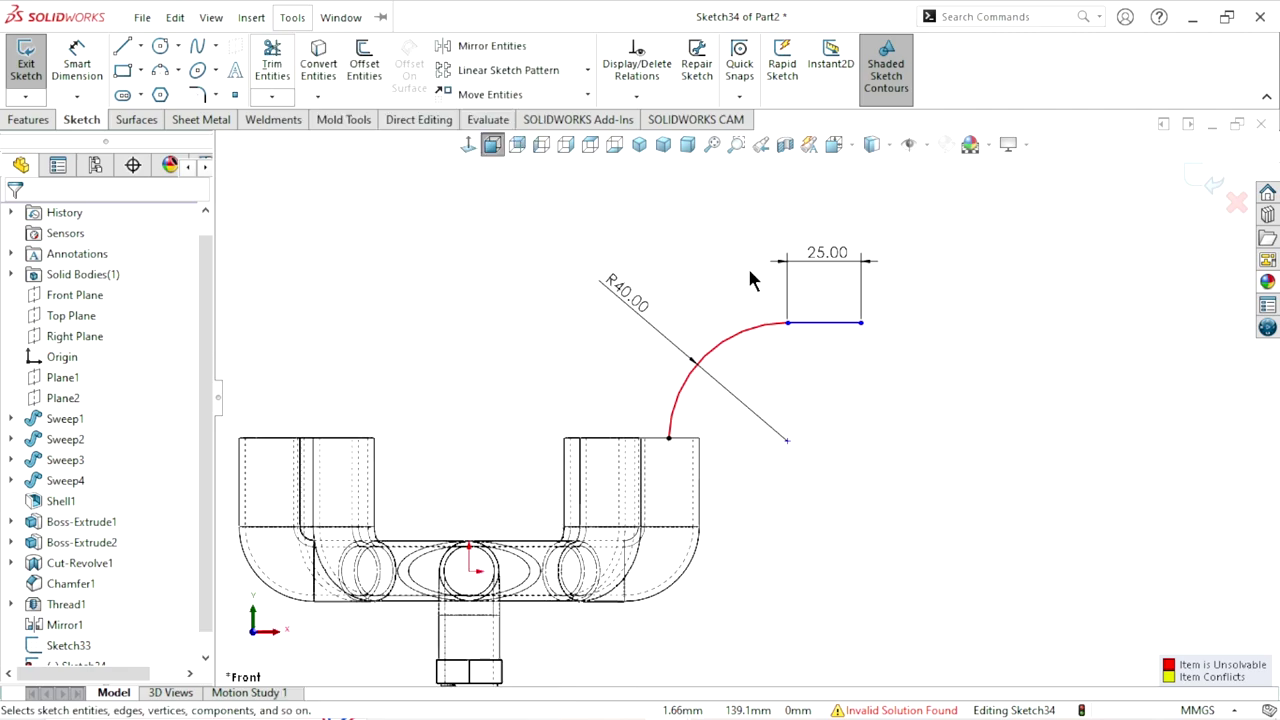
left_click(360, 17)
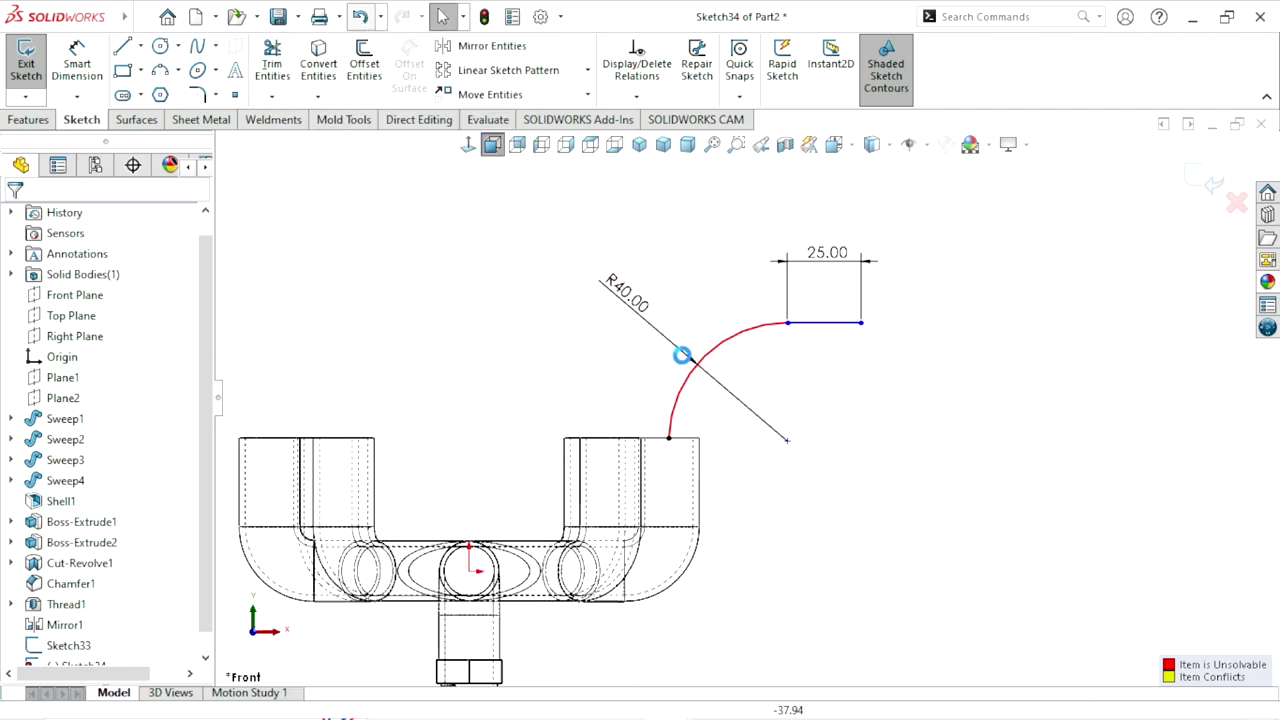
left_click(860, 538)
scroll(800, 500, "up", 2)
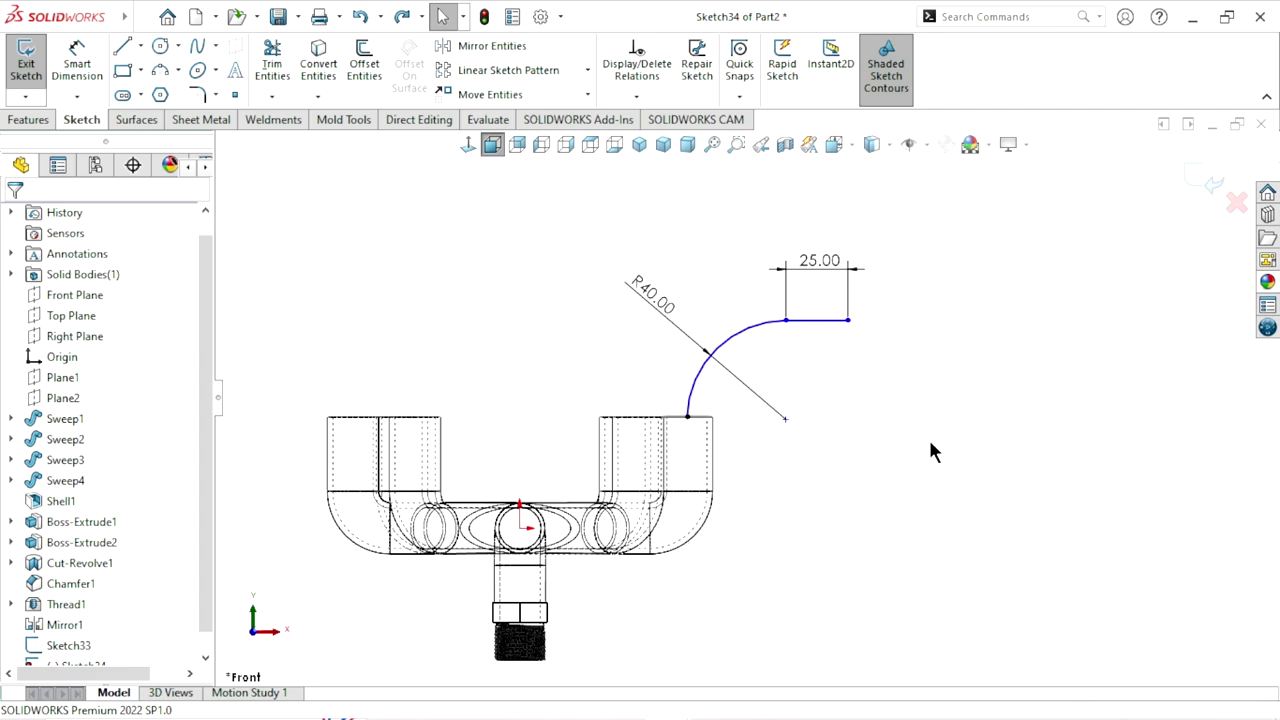
Fully define the path sketch, adding a 107.49 dimension, and exit the sketch
left_click(636, 96)
left_click(634, 164)
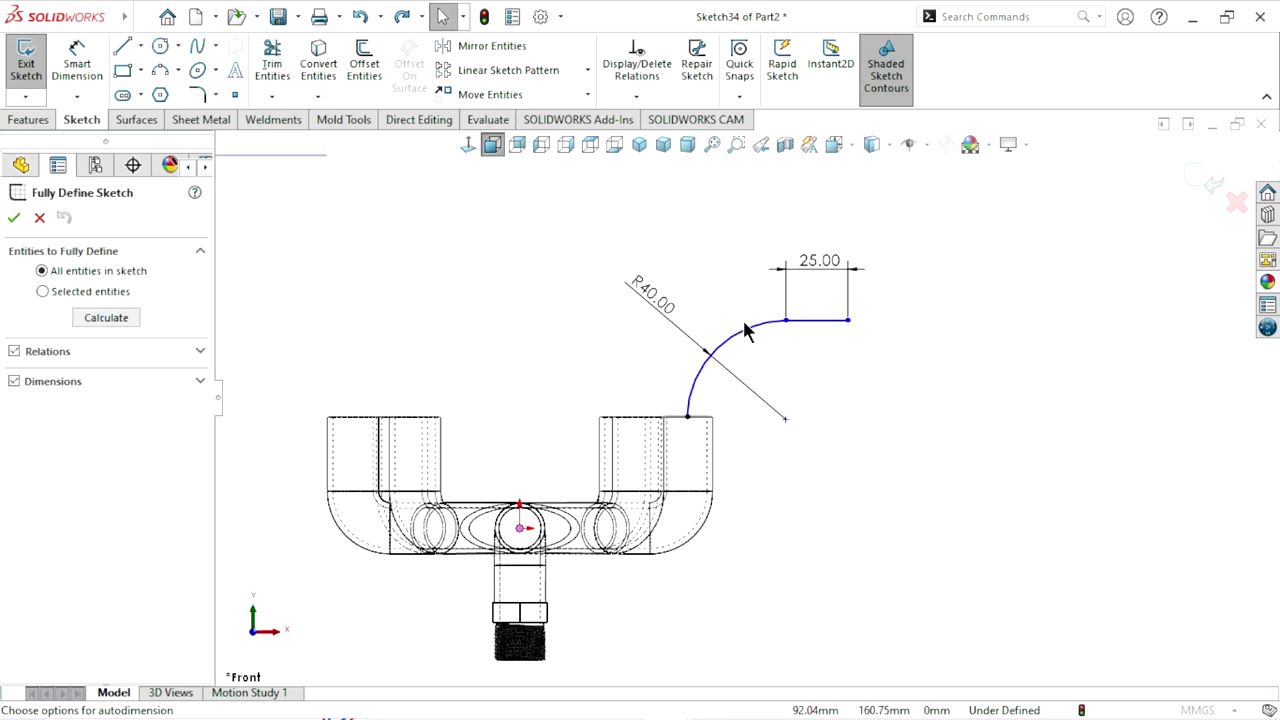
left_click(110, 318)
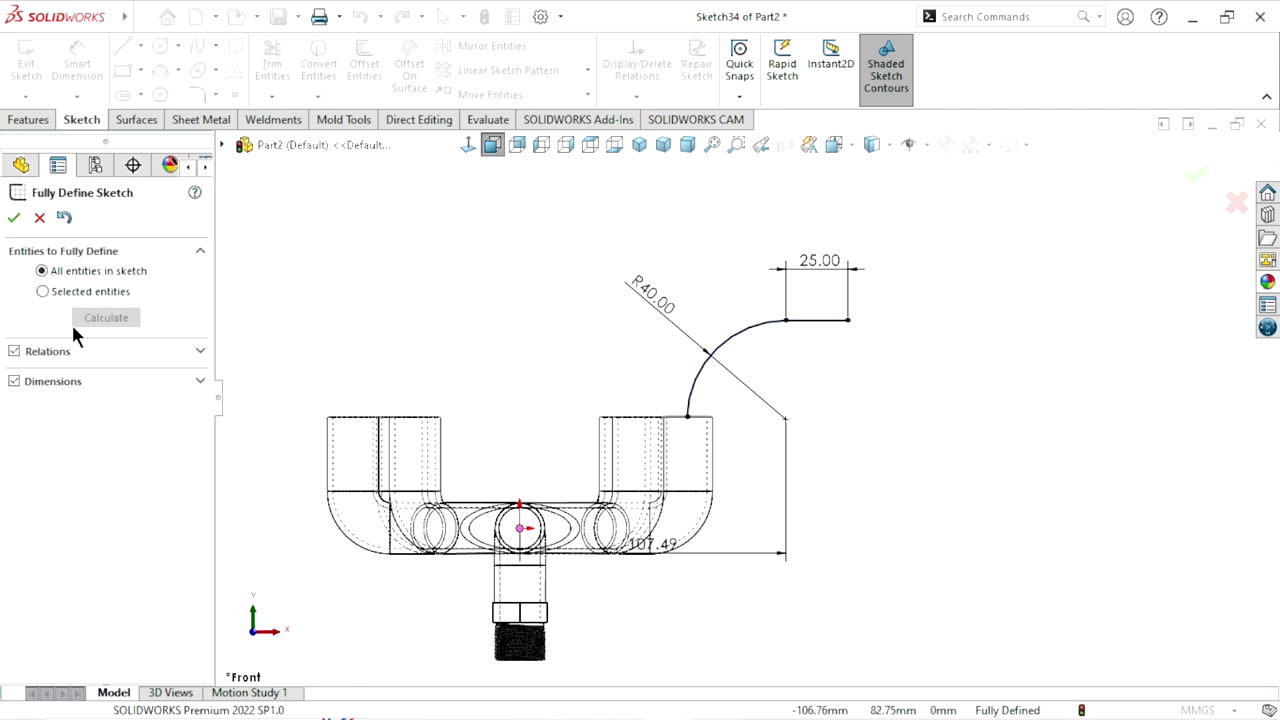
left_click(13, 219)
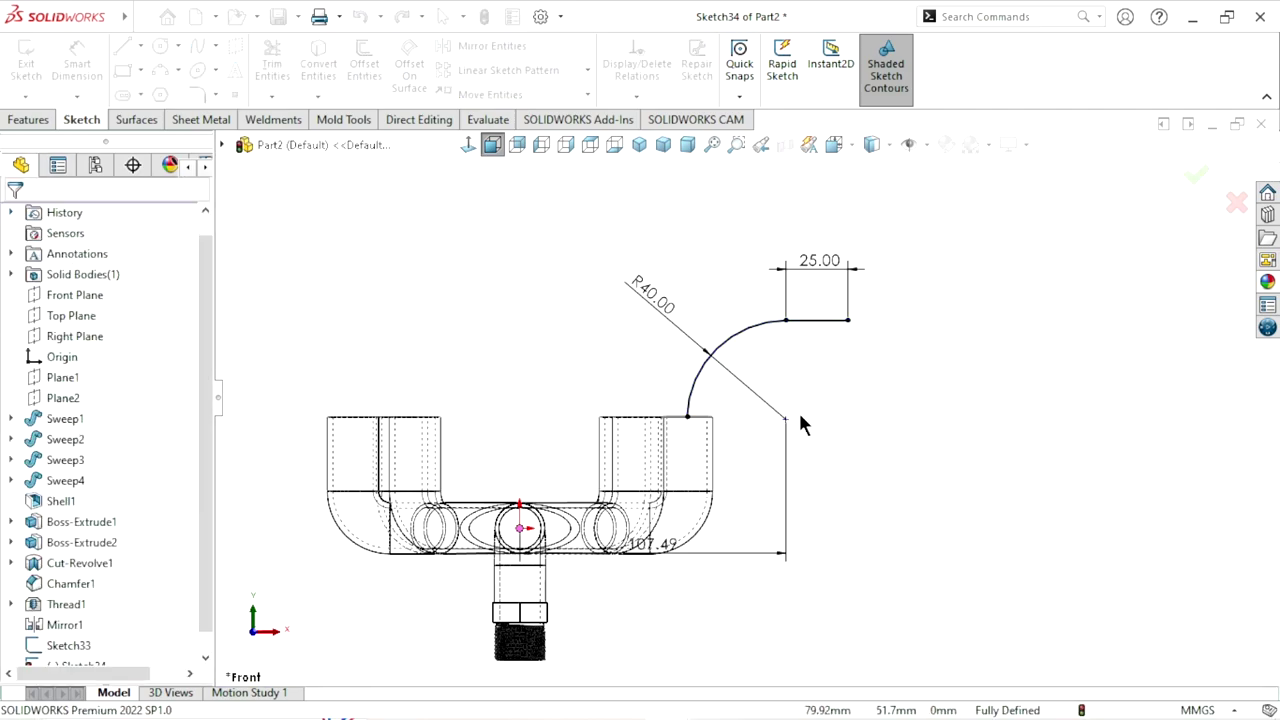
key("ctrl+b")
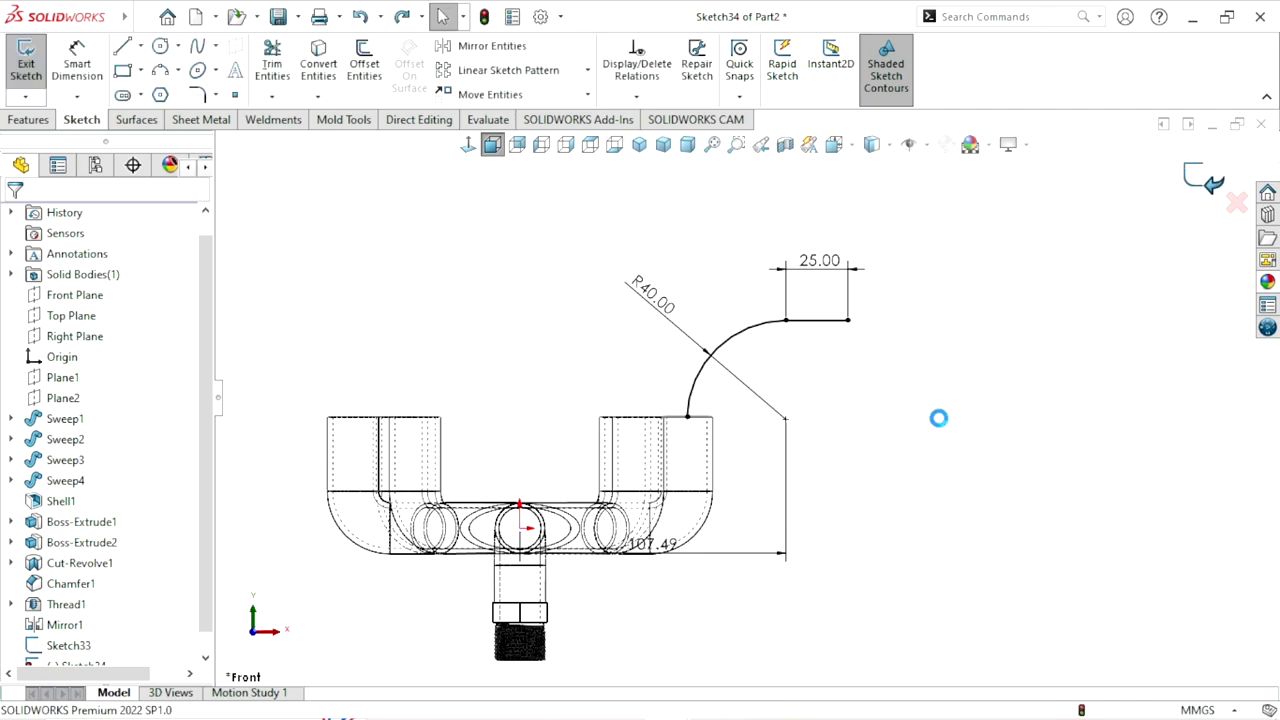
Orbit to a 3D view and switch the display to shaded
mouse_move(936, 421)
middle_mouse_down()
mouse_move(893, 527)
mouse_move(807, 387)
middle_mouse_up()
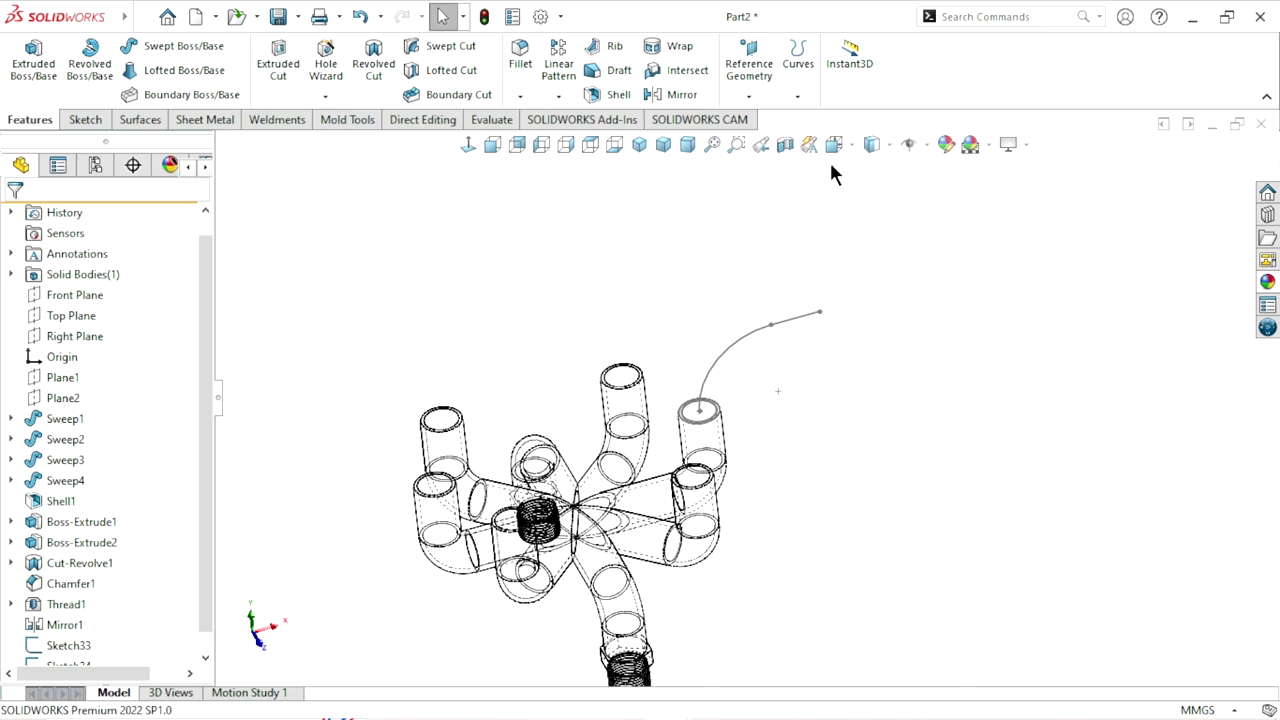
left_click(889, 144)
left_click(875, 173)
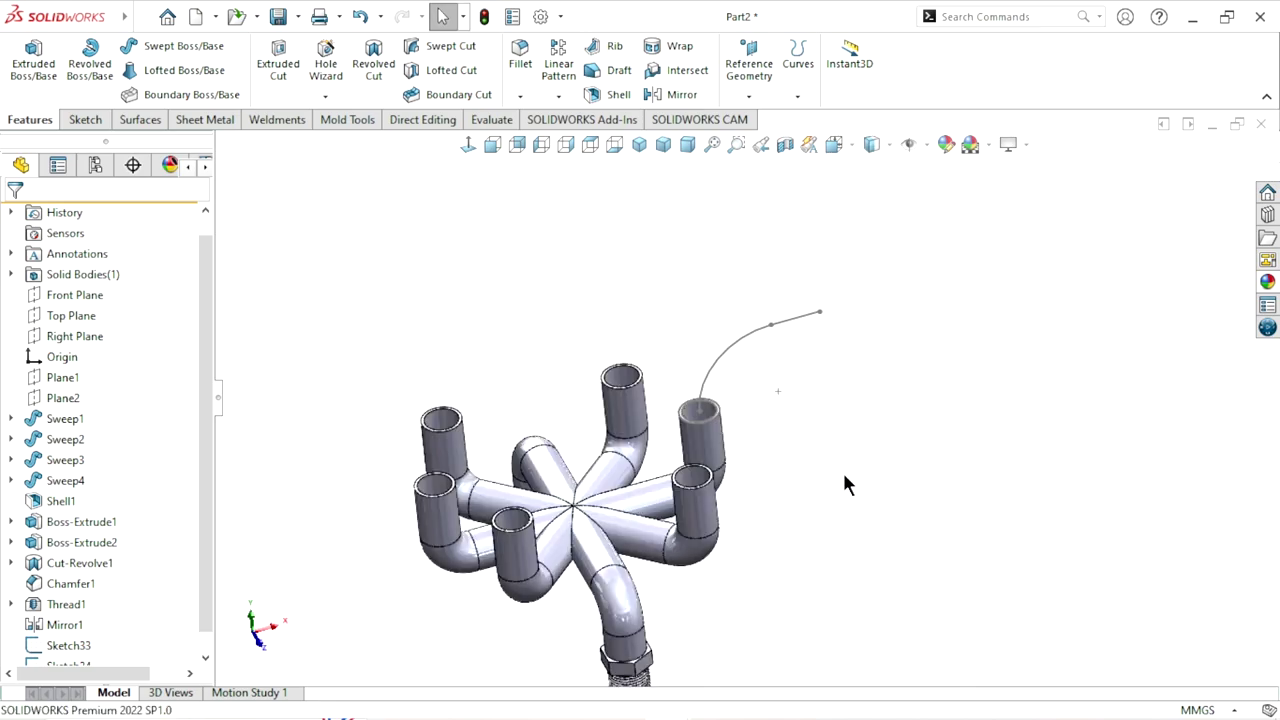
middle_click_drag(744, 399, 918, 443)
scroll(770, 405, "down", 2)
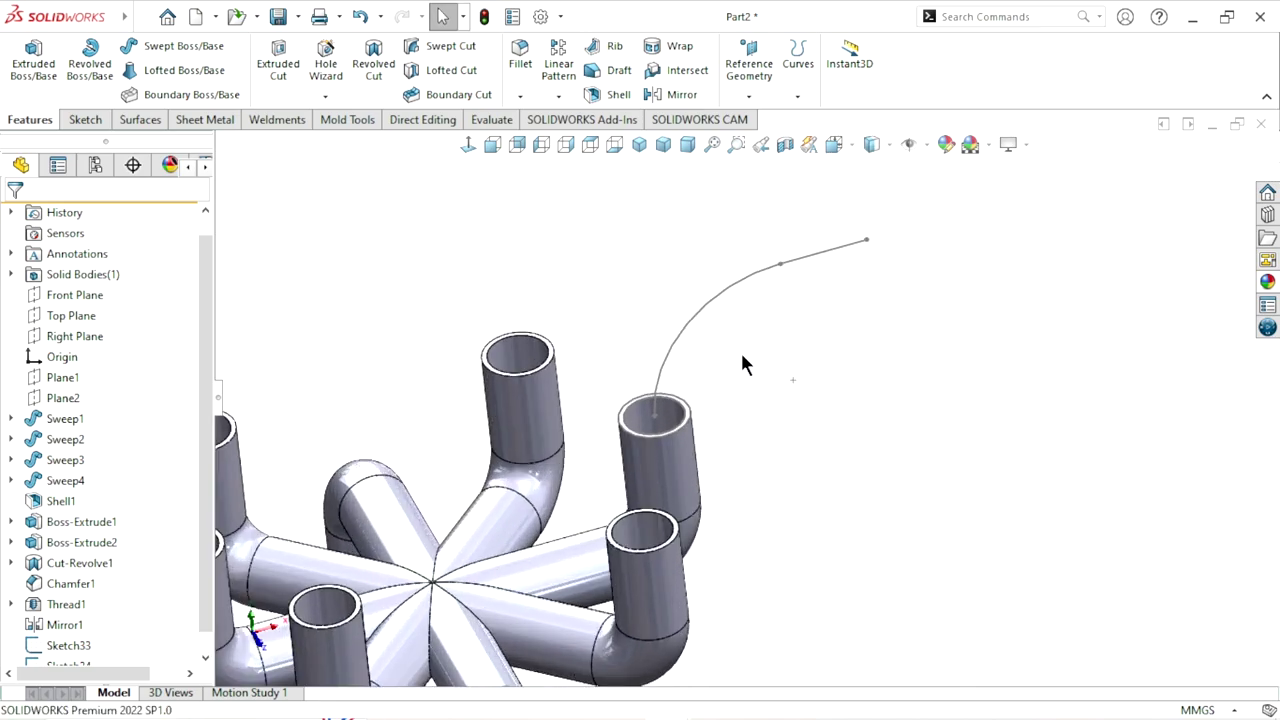
Sweep the pipe-end circle along Sketch34 to create Sweep5's bent outlet pipe
left_click(187, 44)
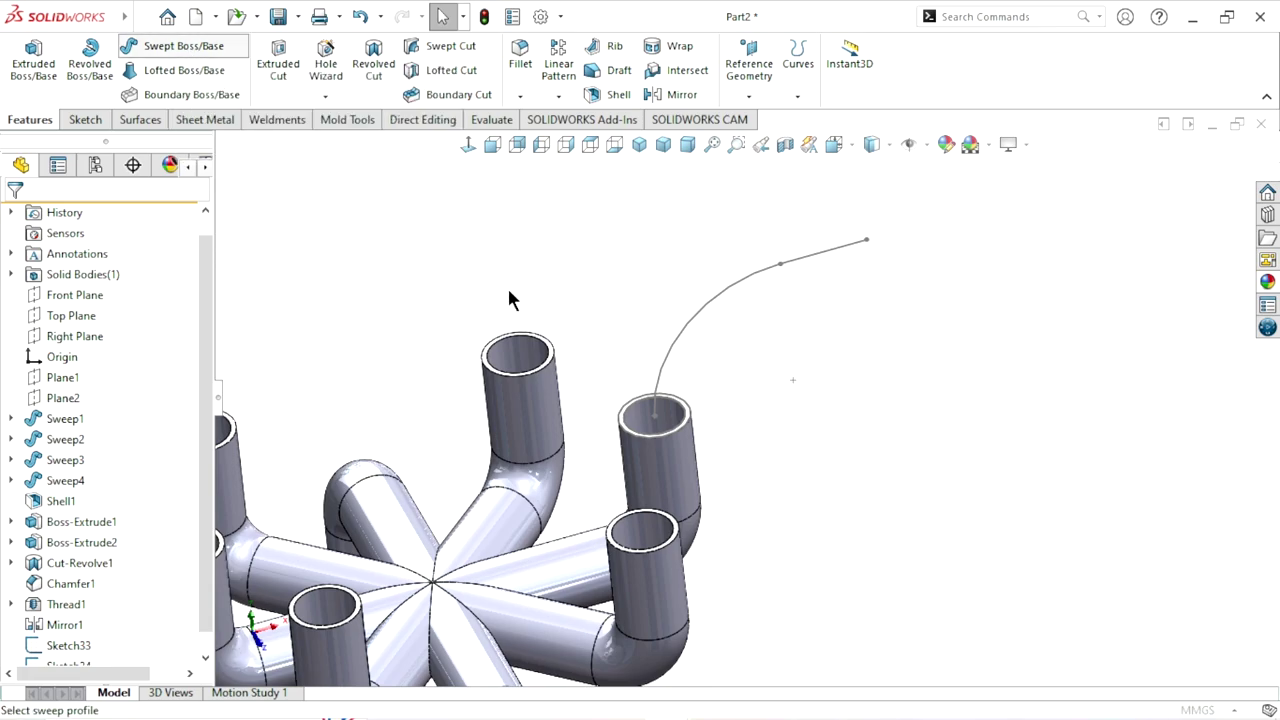
scroll(792, 420, "up", 2)
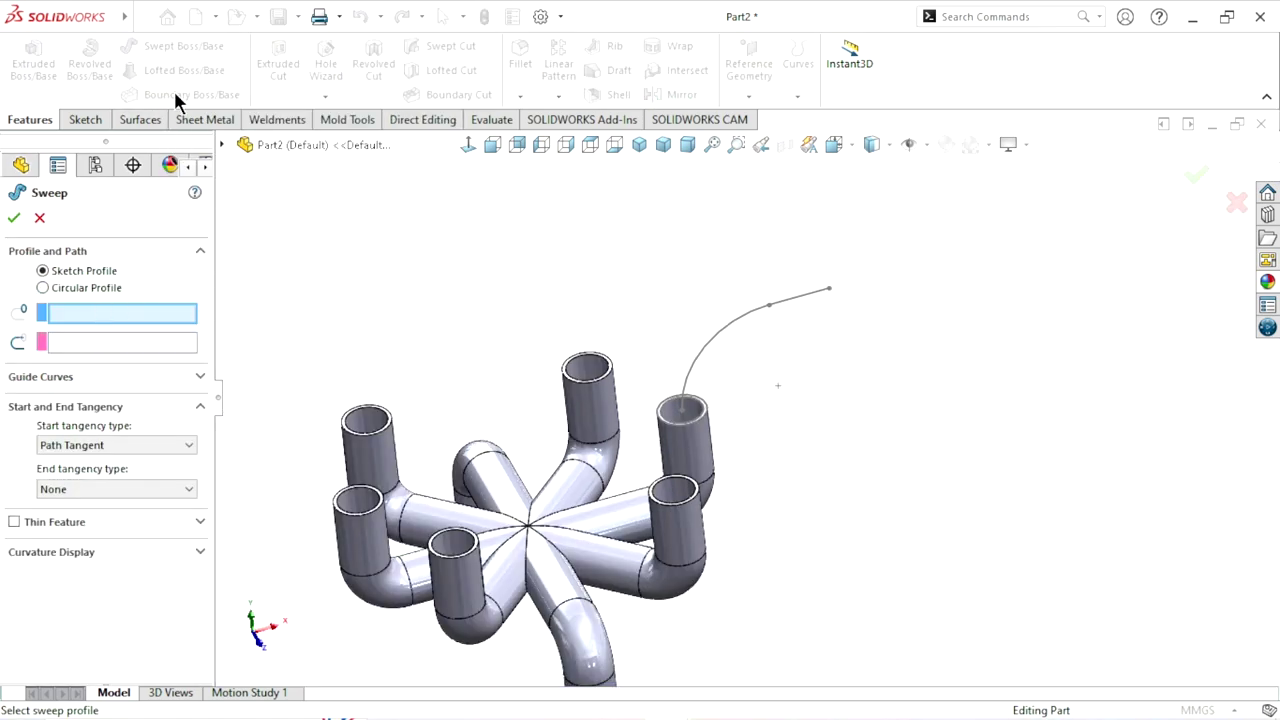
scroll(690, 412, "down", 5)
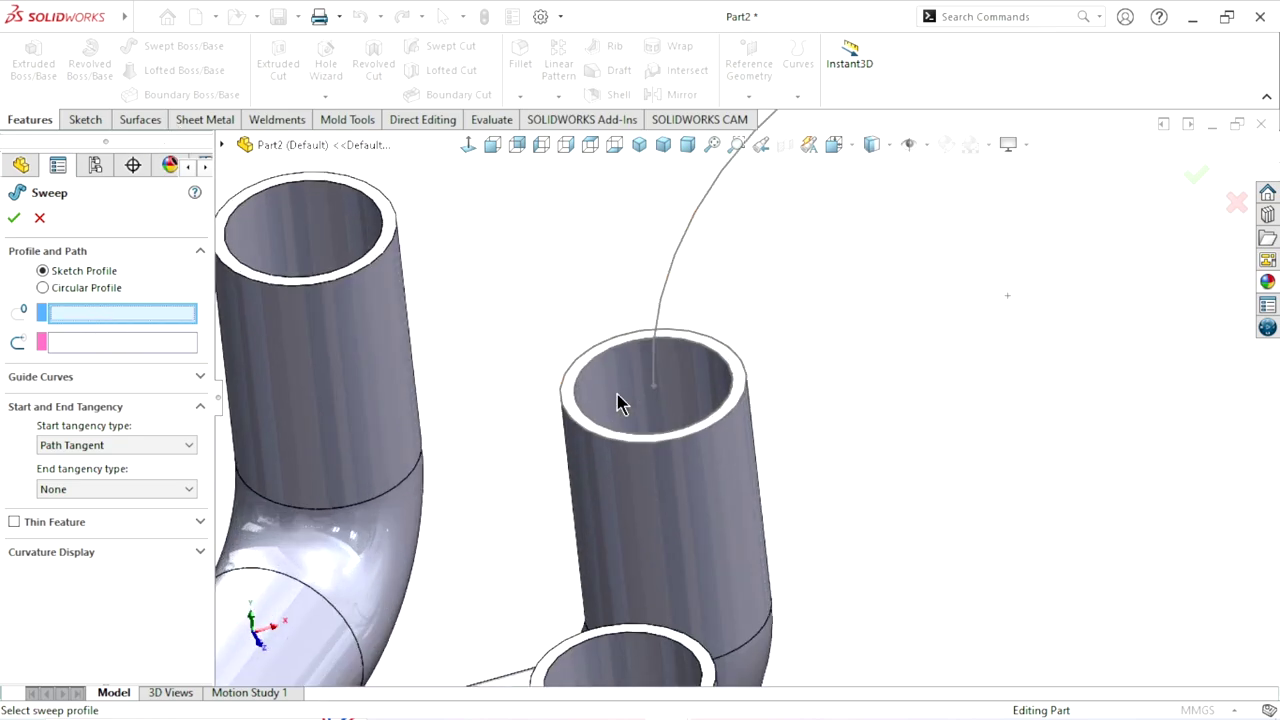
left_click(742, 400)
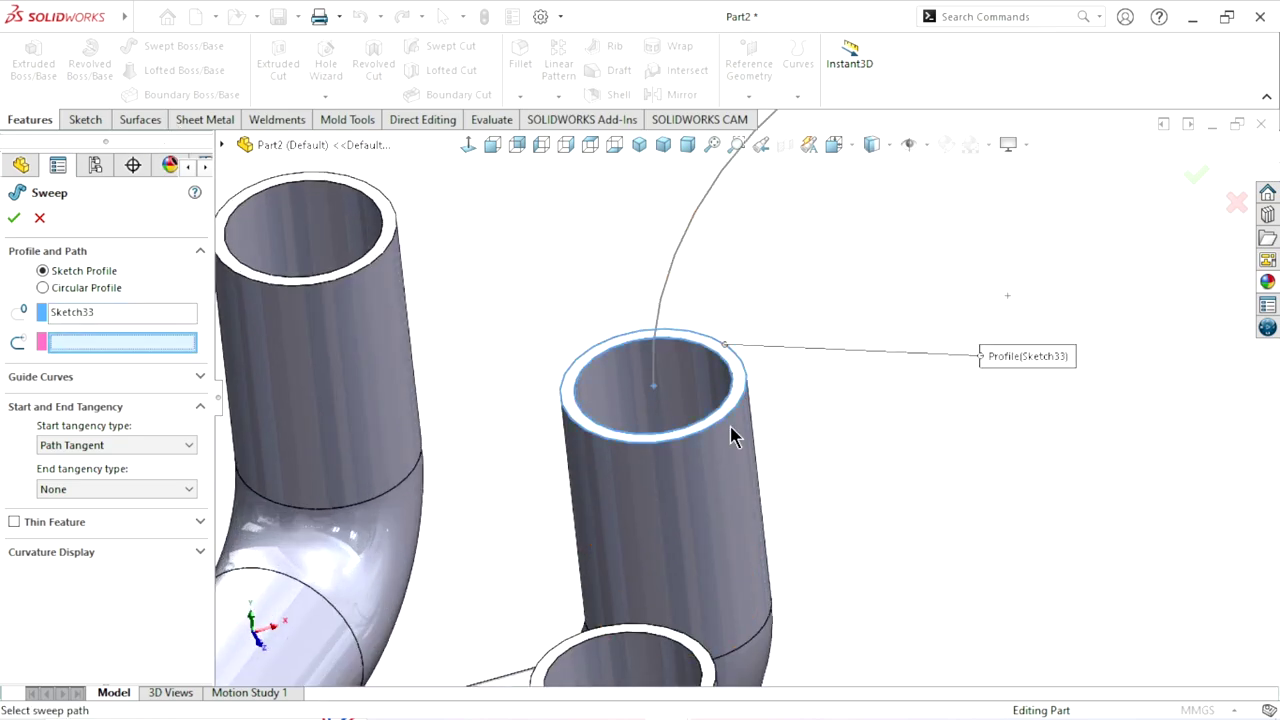
scroll(733, 432, "up", 3)
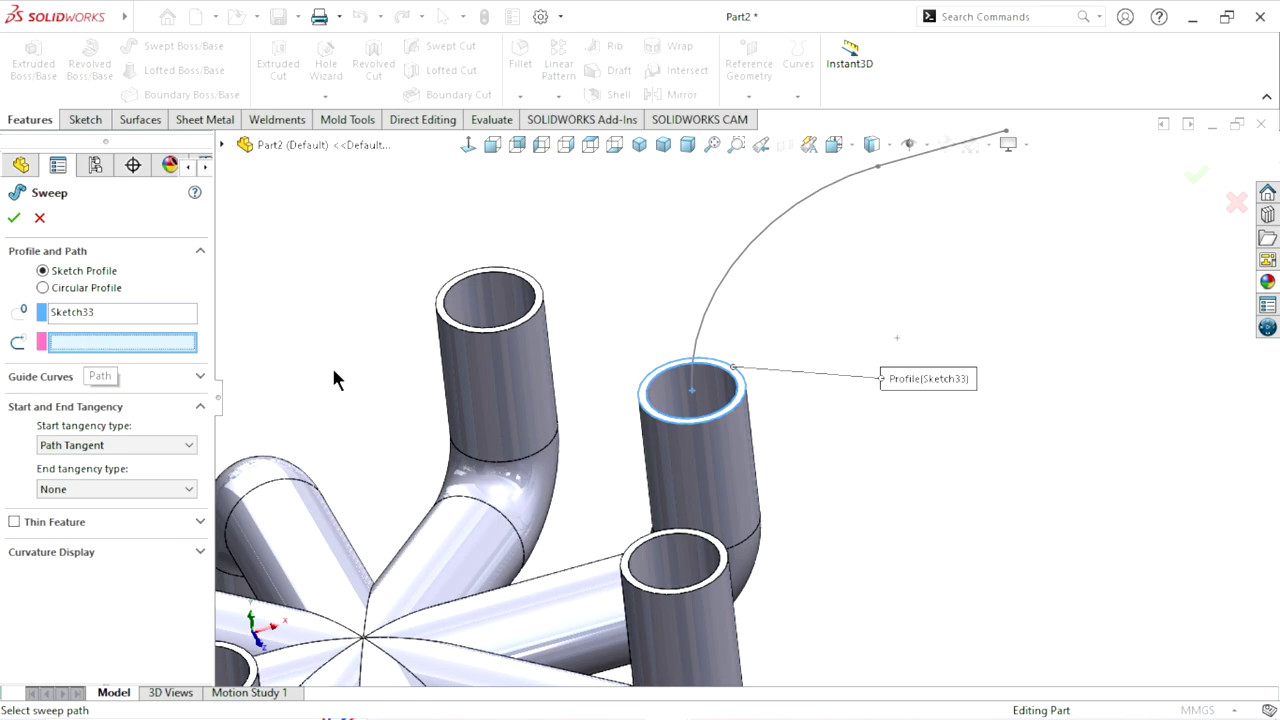
scroll(478, 436, "up", 3)
scroll(783, 406, "down", 2)
scroll(700, 406, "down", 2)
scroll(809, 423, "up", 2)
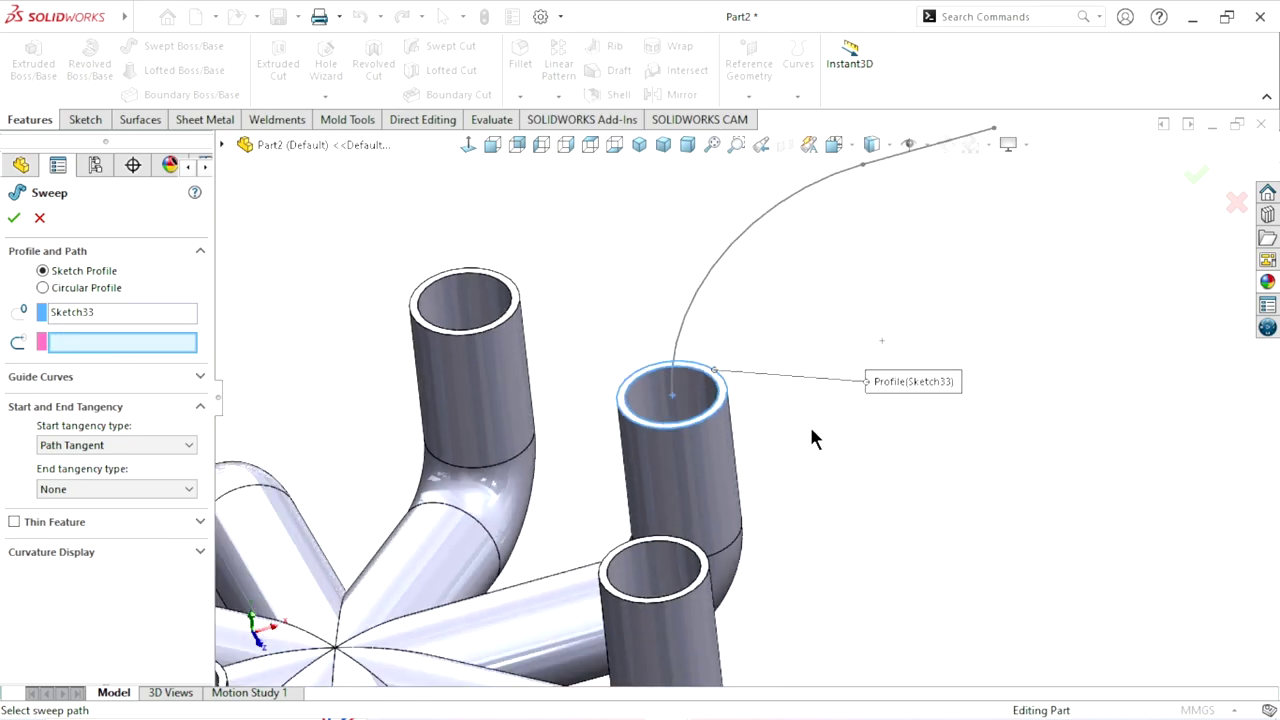
scroll(809, 423, "up", 1)
scroll(798, 343, "down", 2)
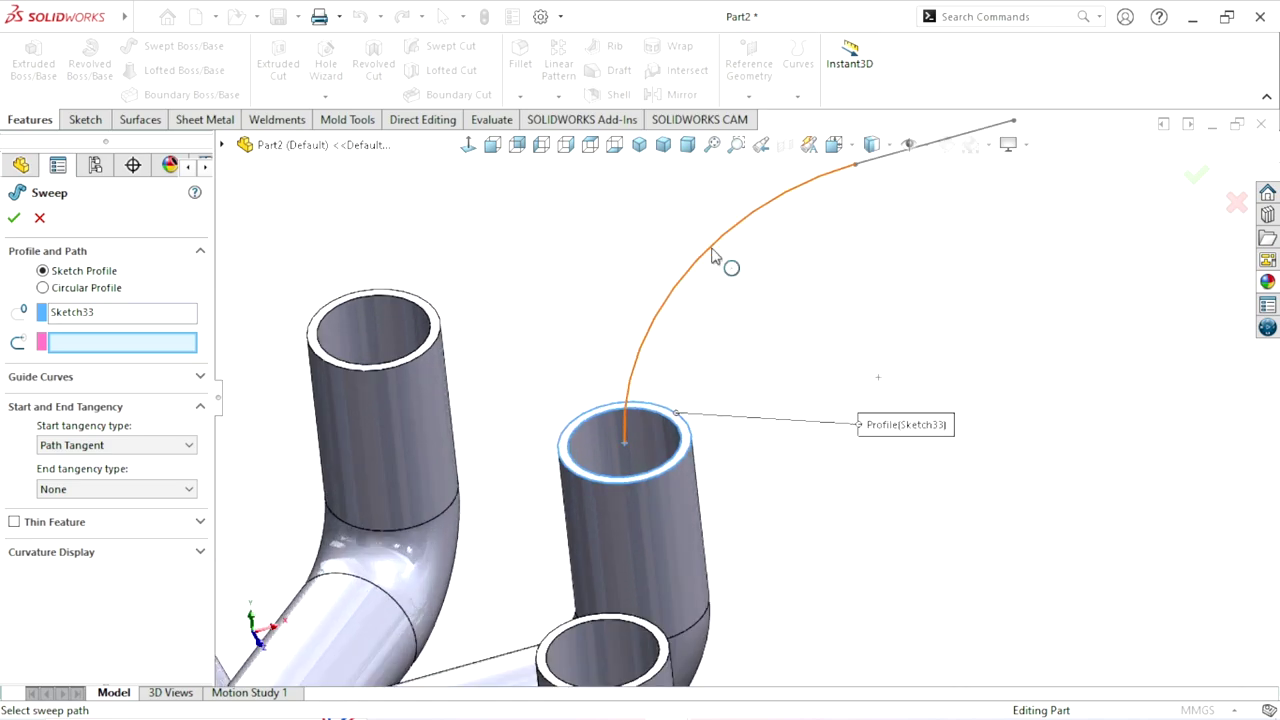
scroll(775, 477, "up", 2)
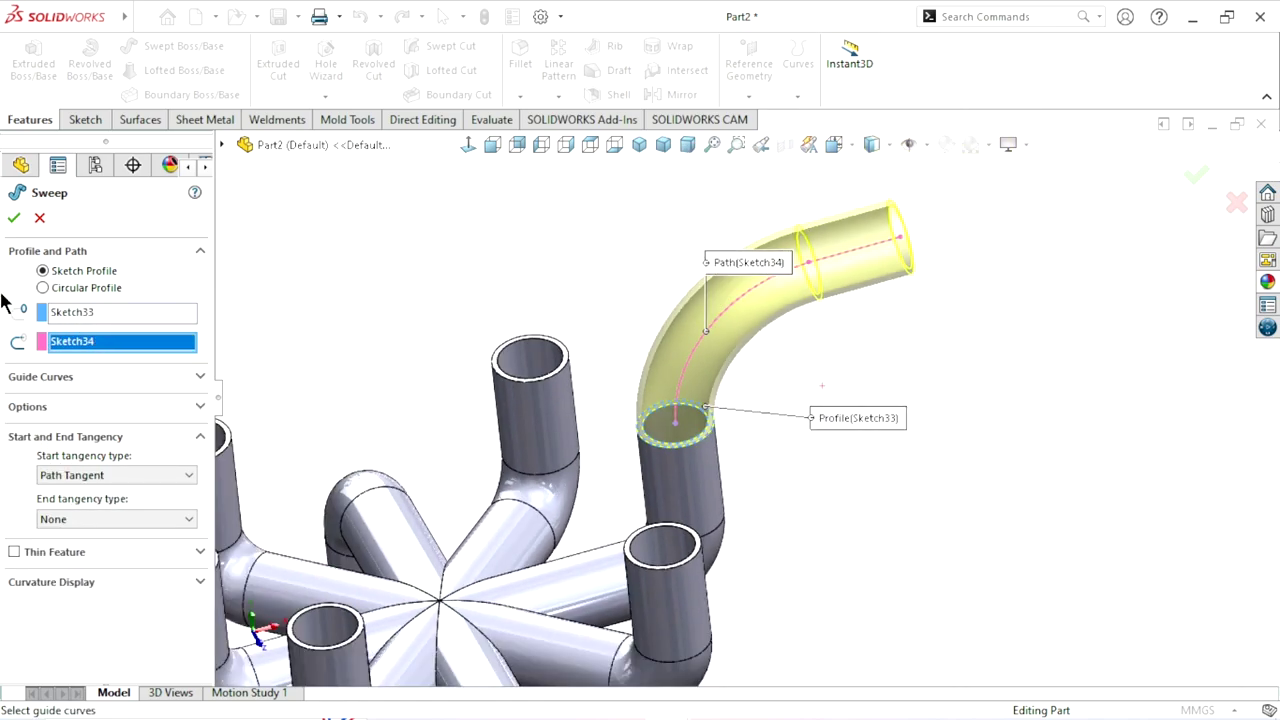
left_click(14, 220)
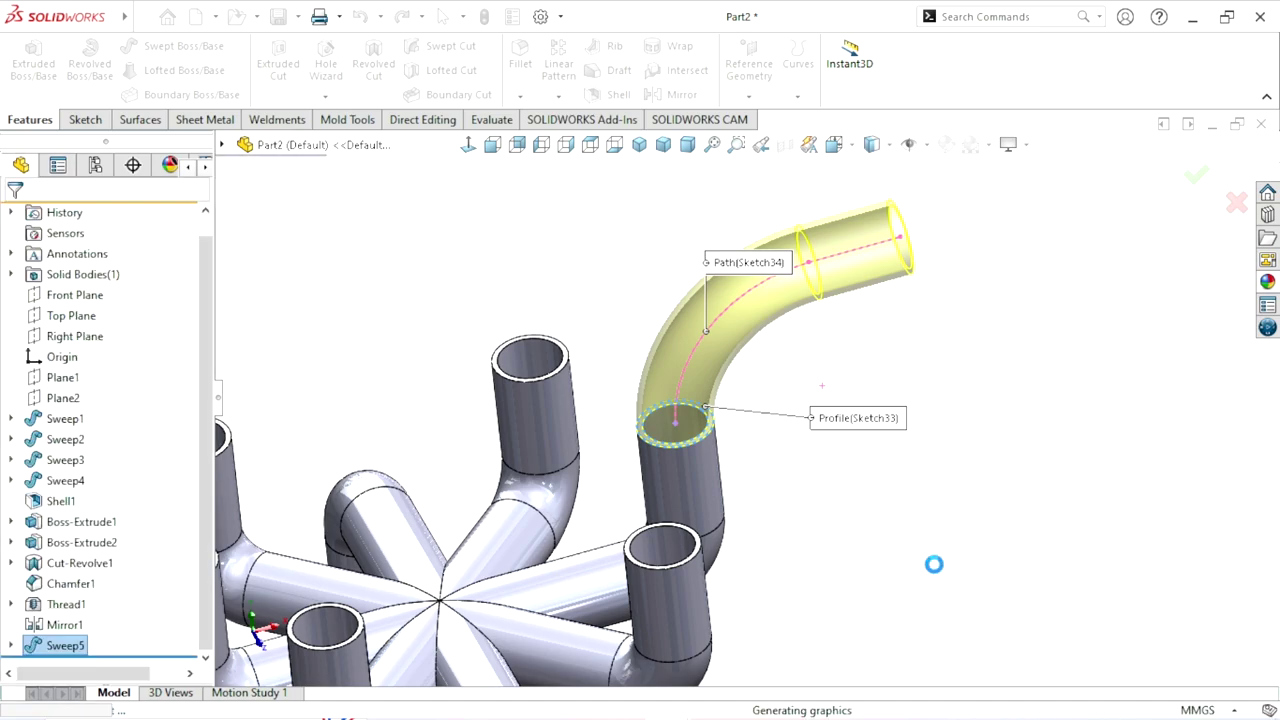
Orbit the manifold to inspect the new bent outlet from several angles
scroll(860, 577, "up", 5)
middle_click_drag(860, 577, 728, 464)
scroll(815, 493, "down", 3)
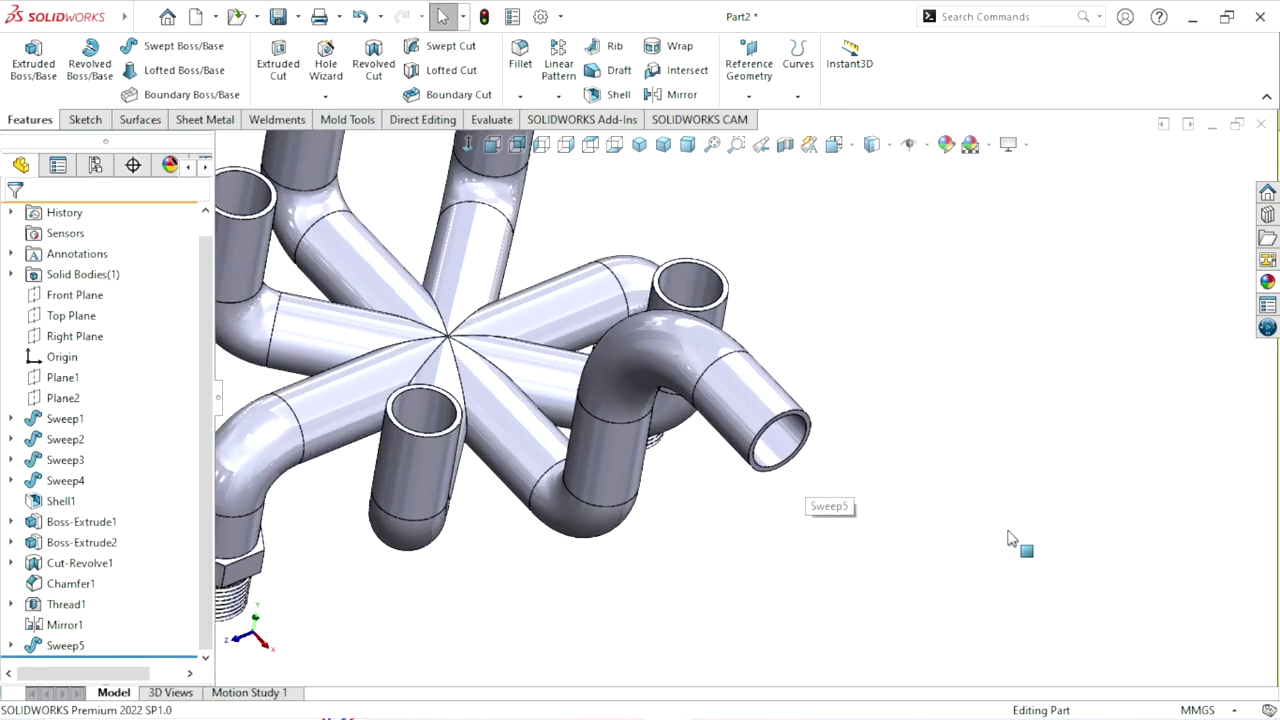
middle_click_drag(1006, 537, 894, 466)
scroll(753, 527, "up", 3)
scroll(552, 430, "down", 3)
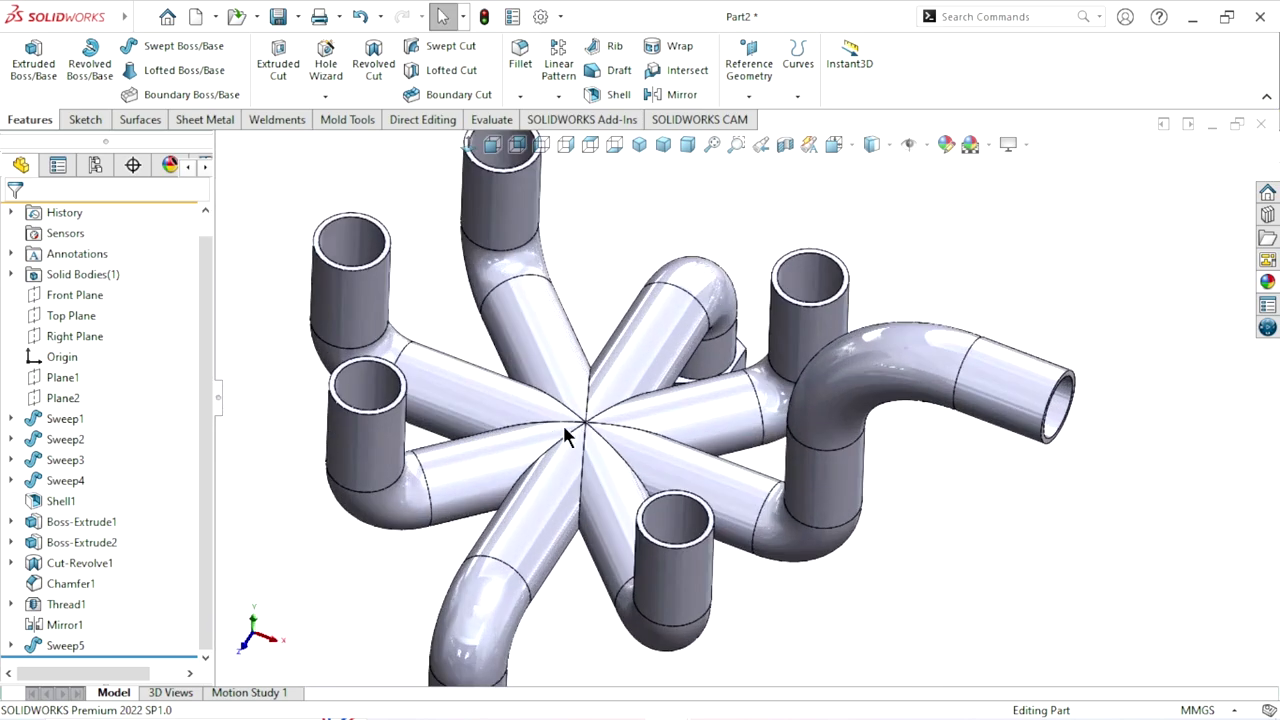
middle_click_drag(552, 430, 894, 443)
scroll(850, 430, "up", 3)
middle_click_drag(812, 415, 943, 480)
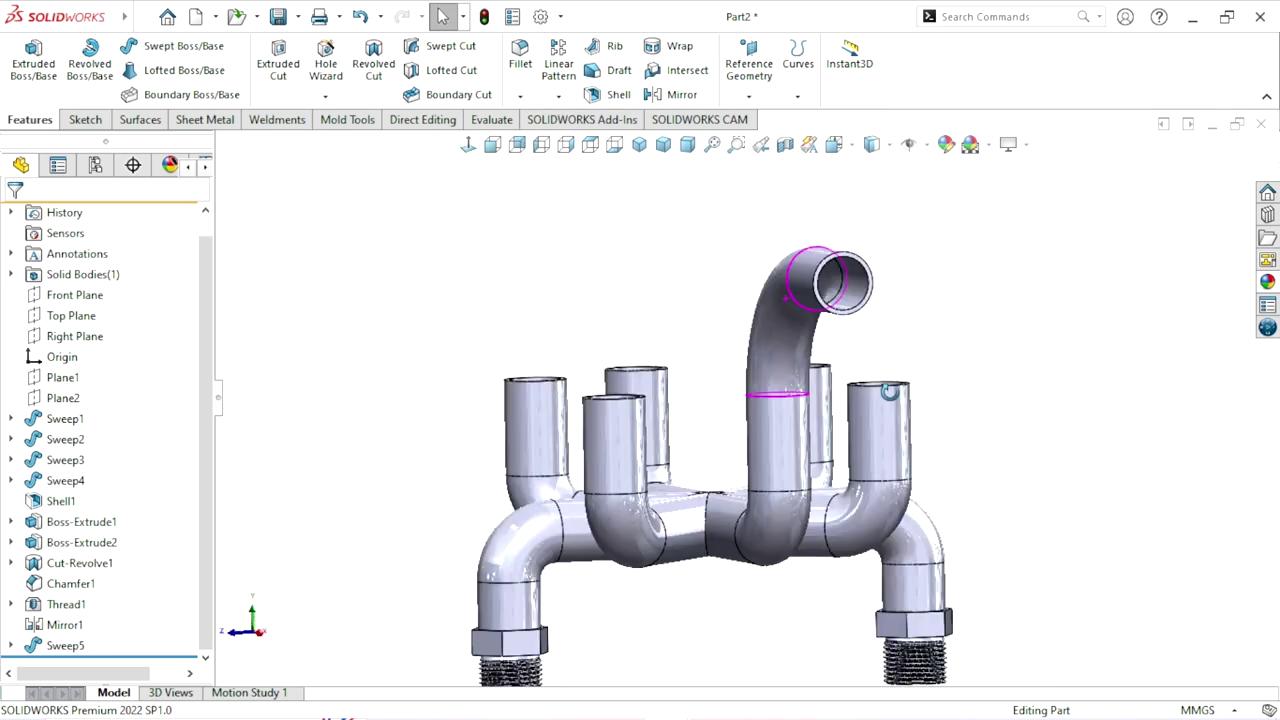
scroll(943, 480, "up", 3)
scroll(1005, 492, "down", 5)
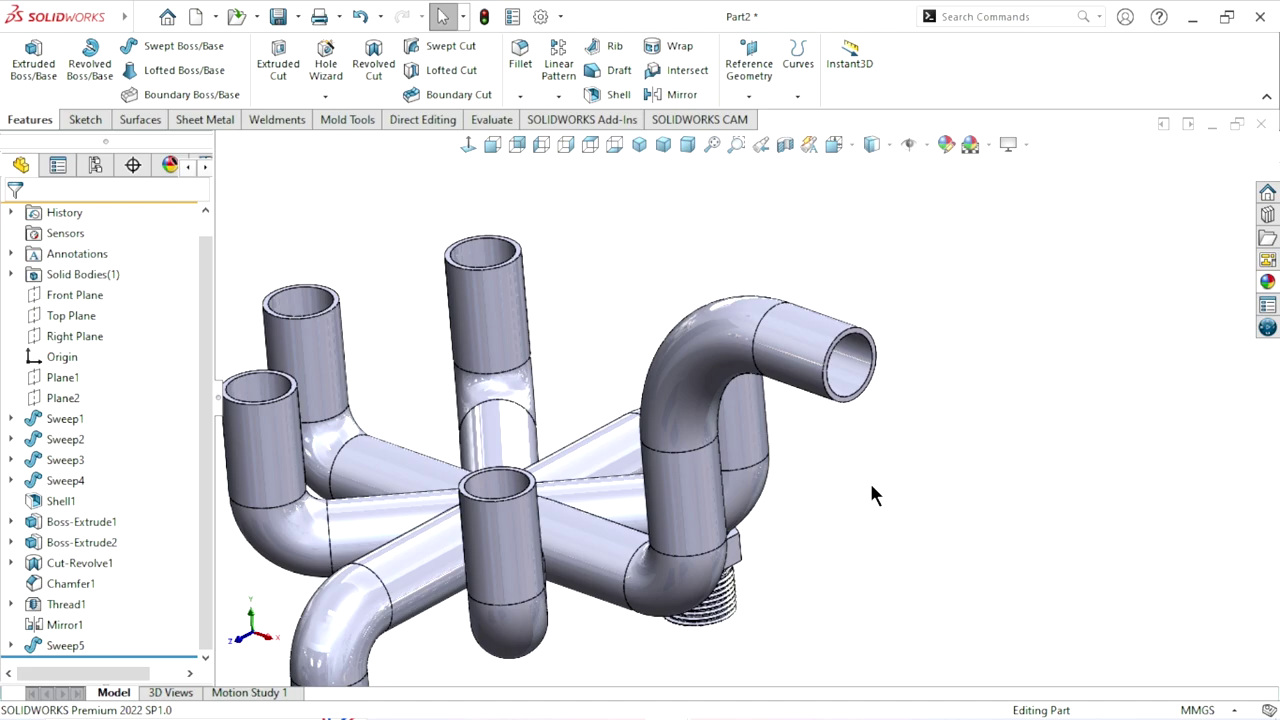
Open a new sketch, Sketch35, on the manifold's Front Plane
scroll(840, 472, "up", 2)
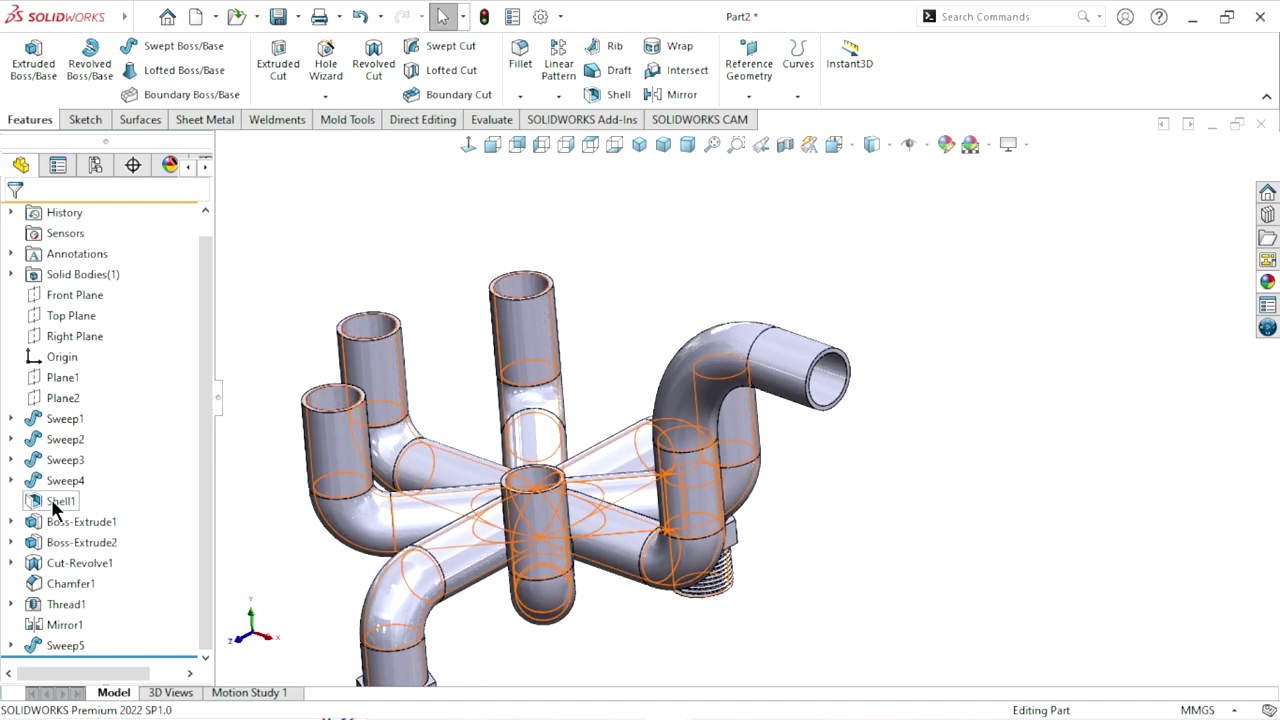
left_click(65, 299)
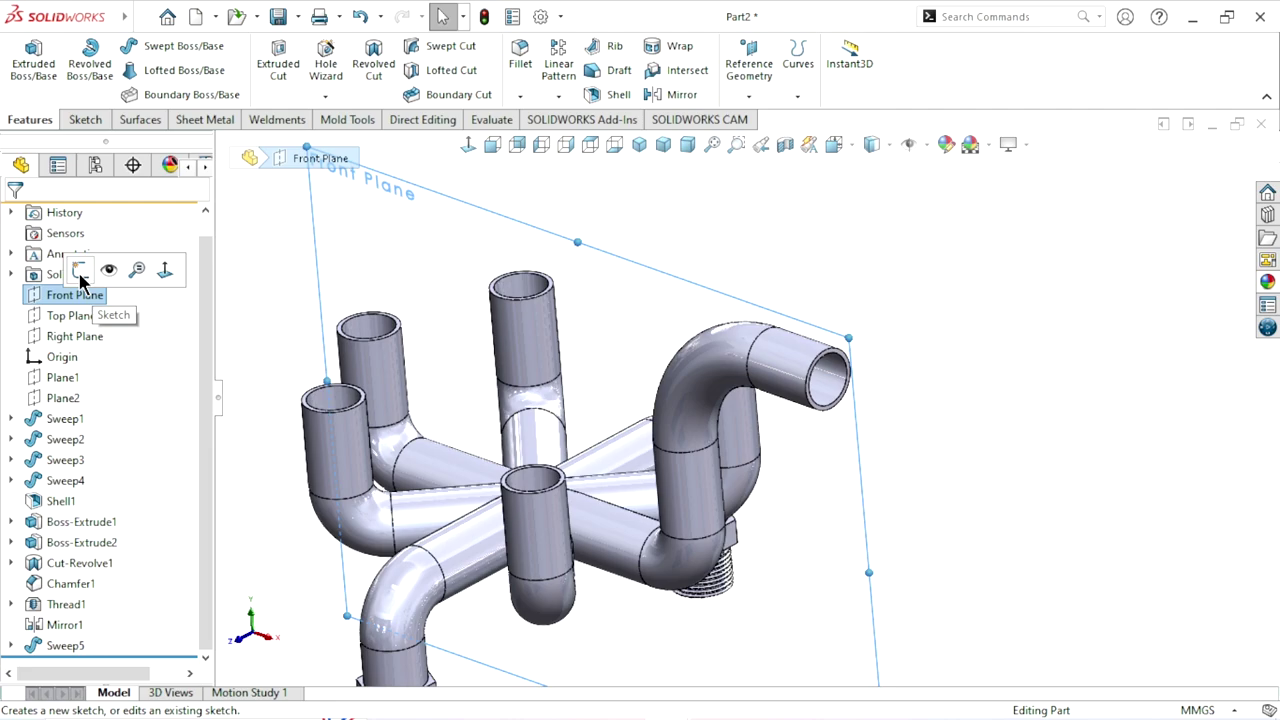
left_click(83, 278)
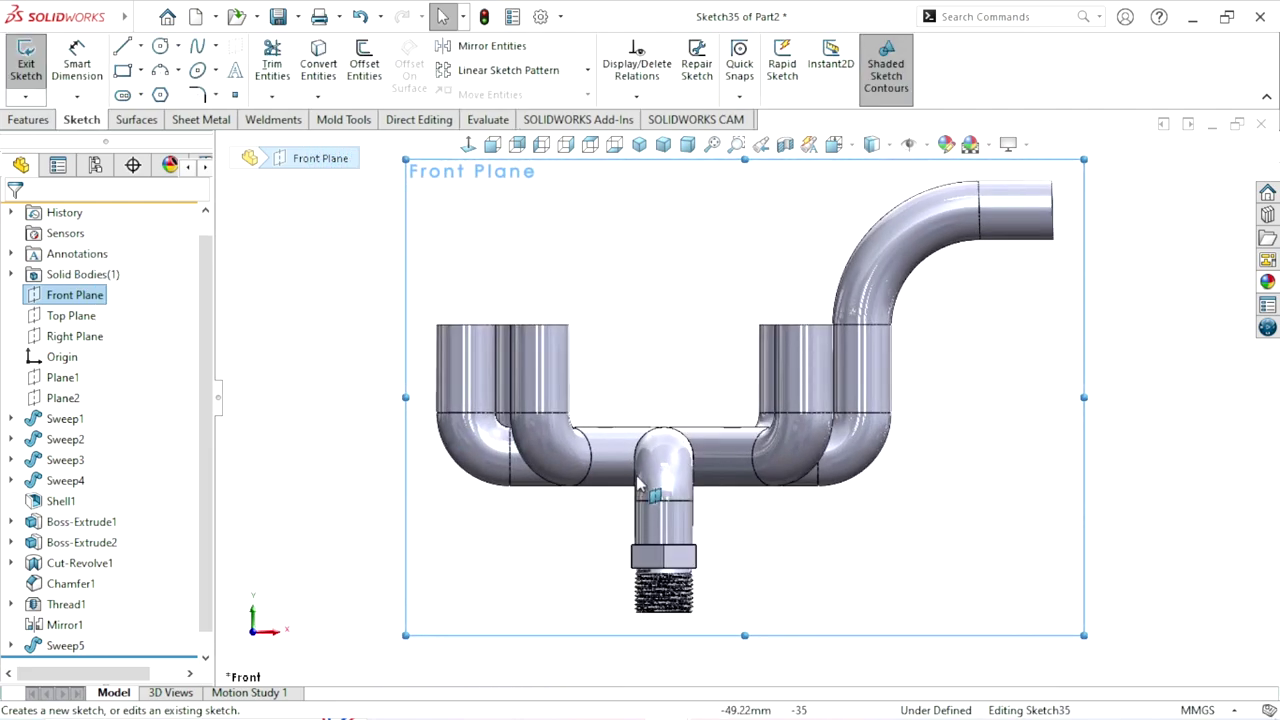
scroll(818, 358, "down", 3)
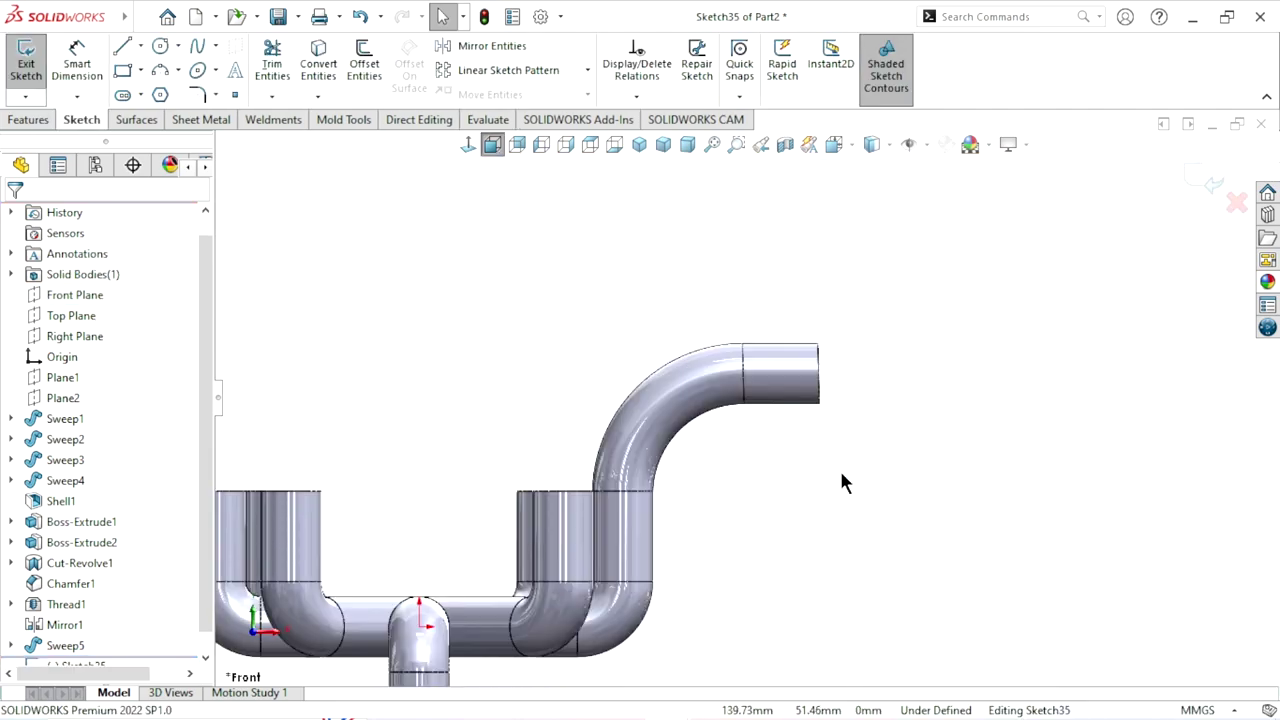
scroll(726, 451, "up", 2)
scroll(778, 380, "down", 3)
scroll(1005, 479, "down", 1)
scroll(783, 499, "up", 3)
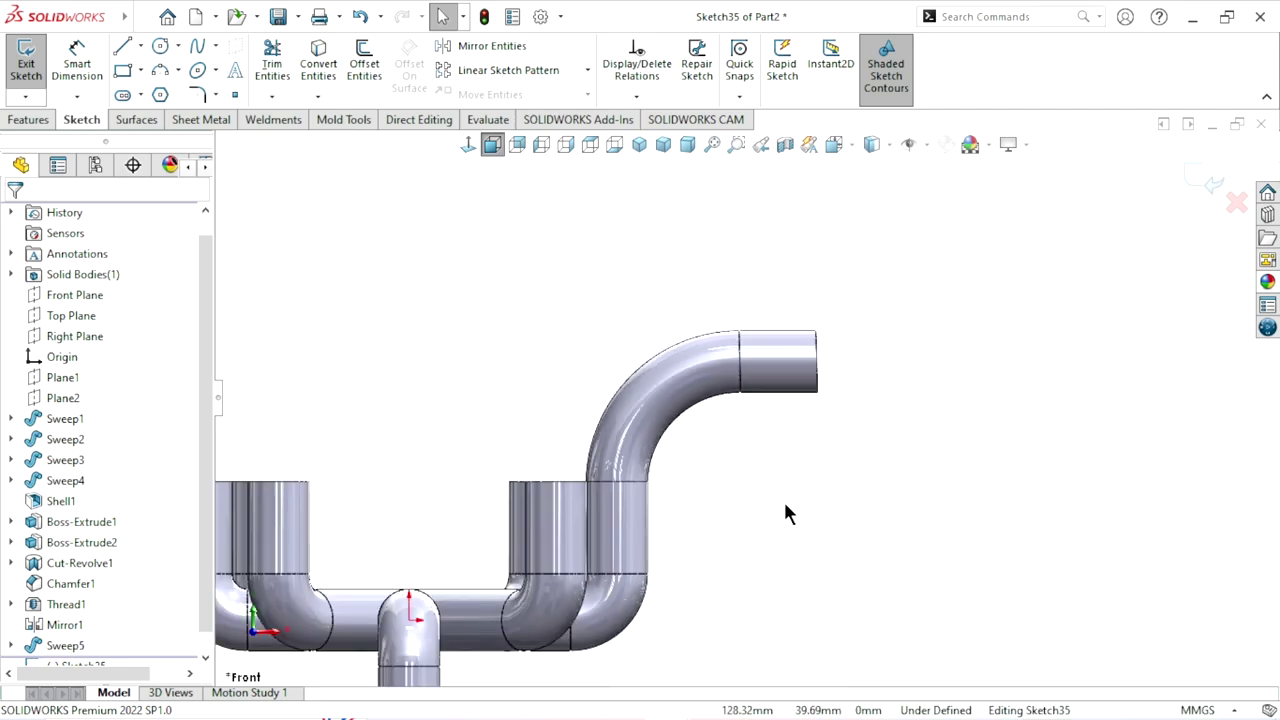
scroll(783, 499, "up", 2)
scroll(840, 400, "down", 3)
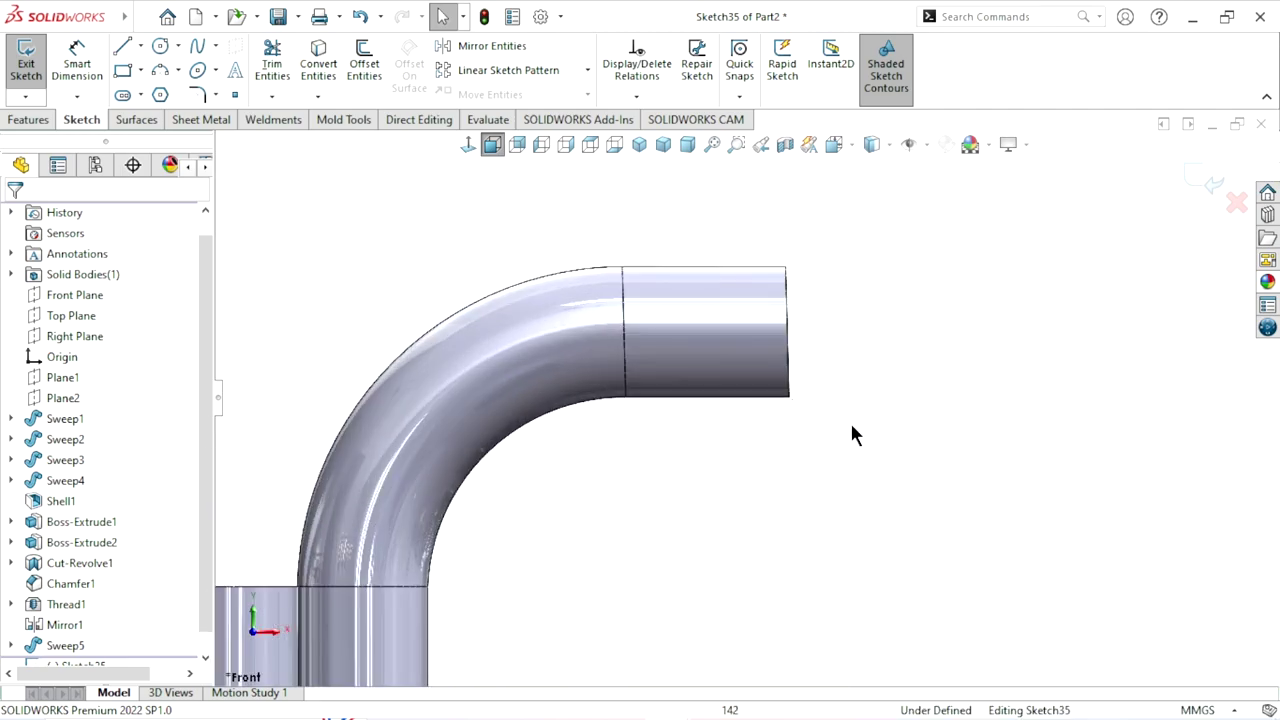
middle_click_drag(852, 432, 871, 449)
scroll(700, 437, "up", 3)
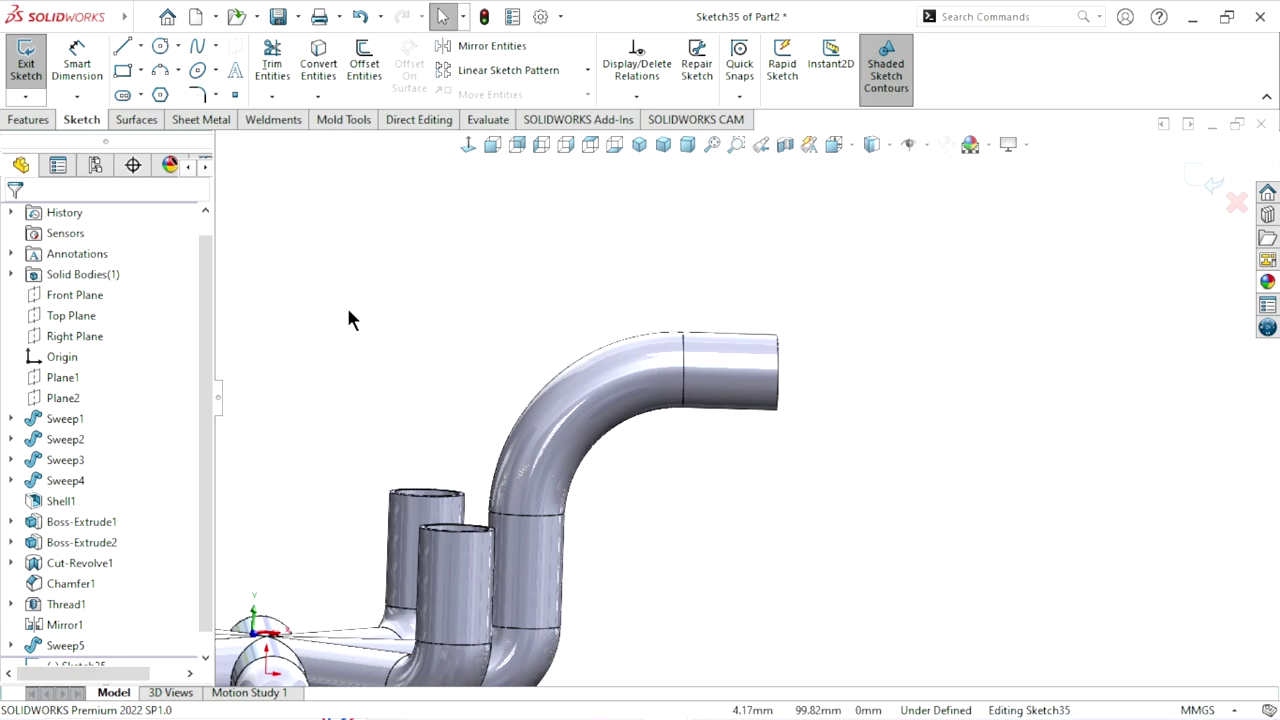
left_click(492, 144)
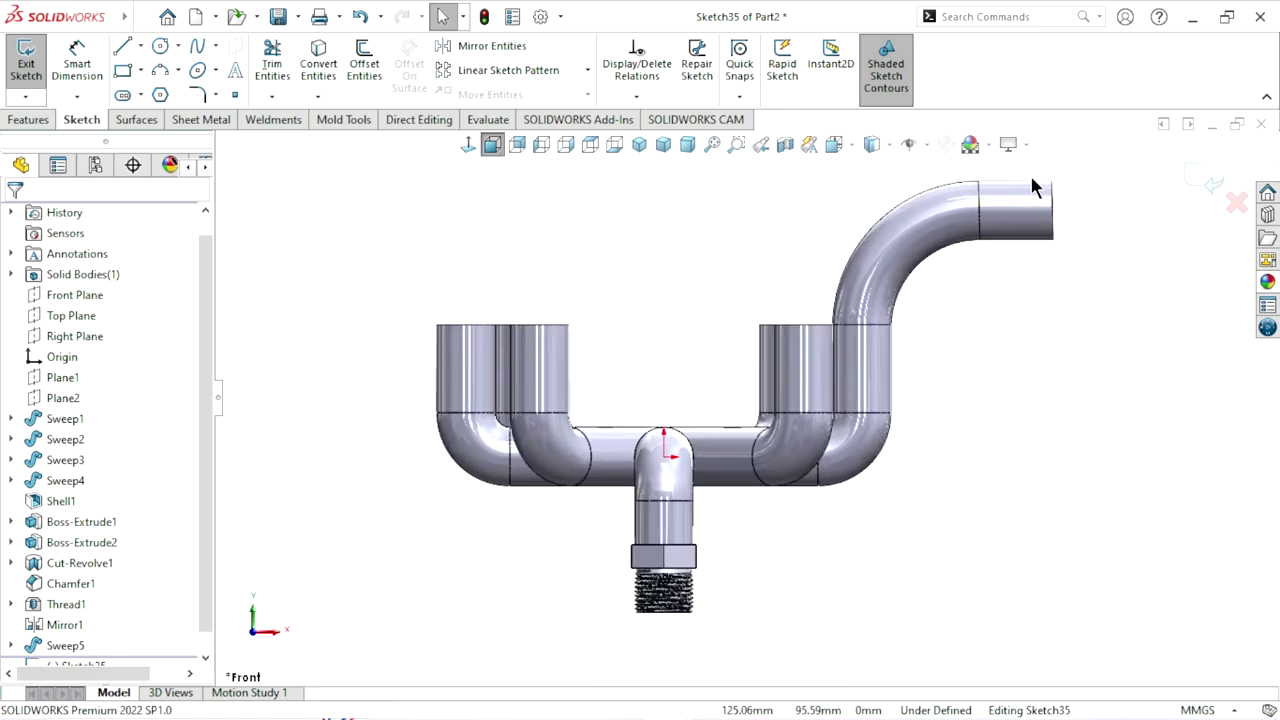
scroll(968, 227, "down", 3)
scroll(1100, 367, "down", 1)
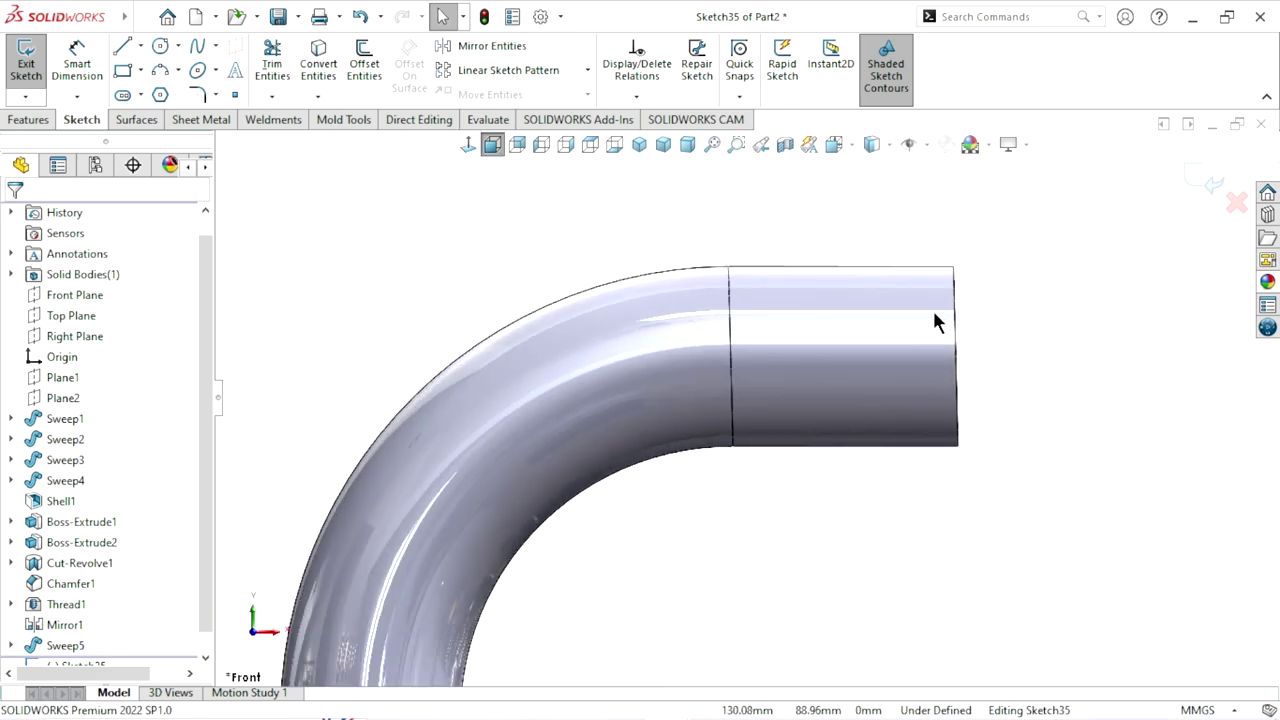
scroll(880, 315, "down", 1)
scroll(914, 340, "down", 1)
scroll(1020, 380, "down", 1)
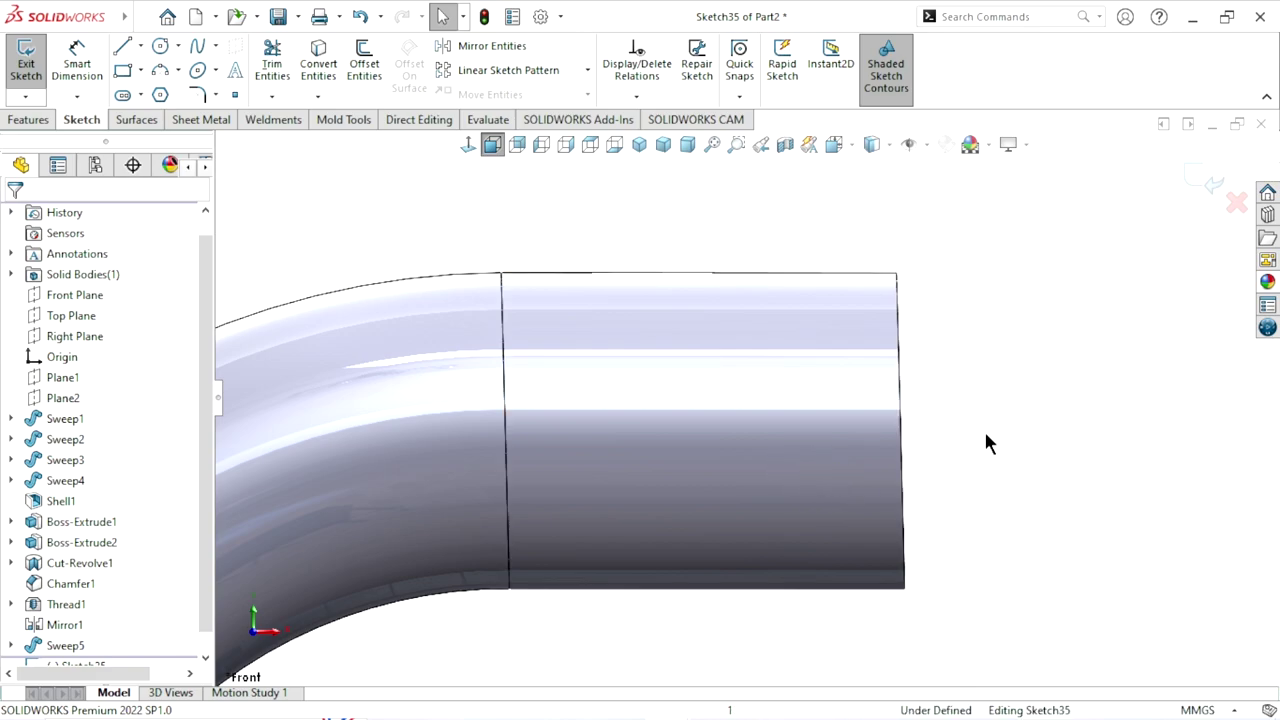
key("z")
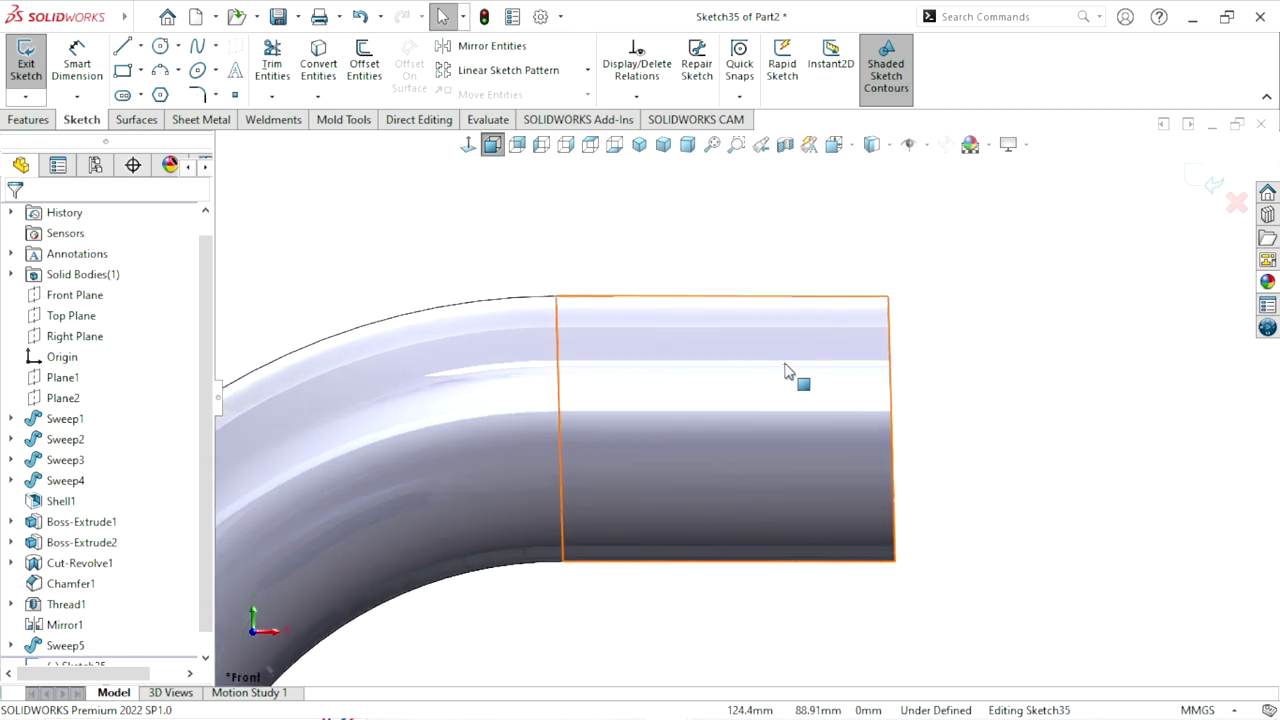
key("shift+z")
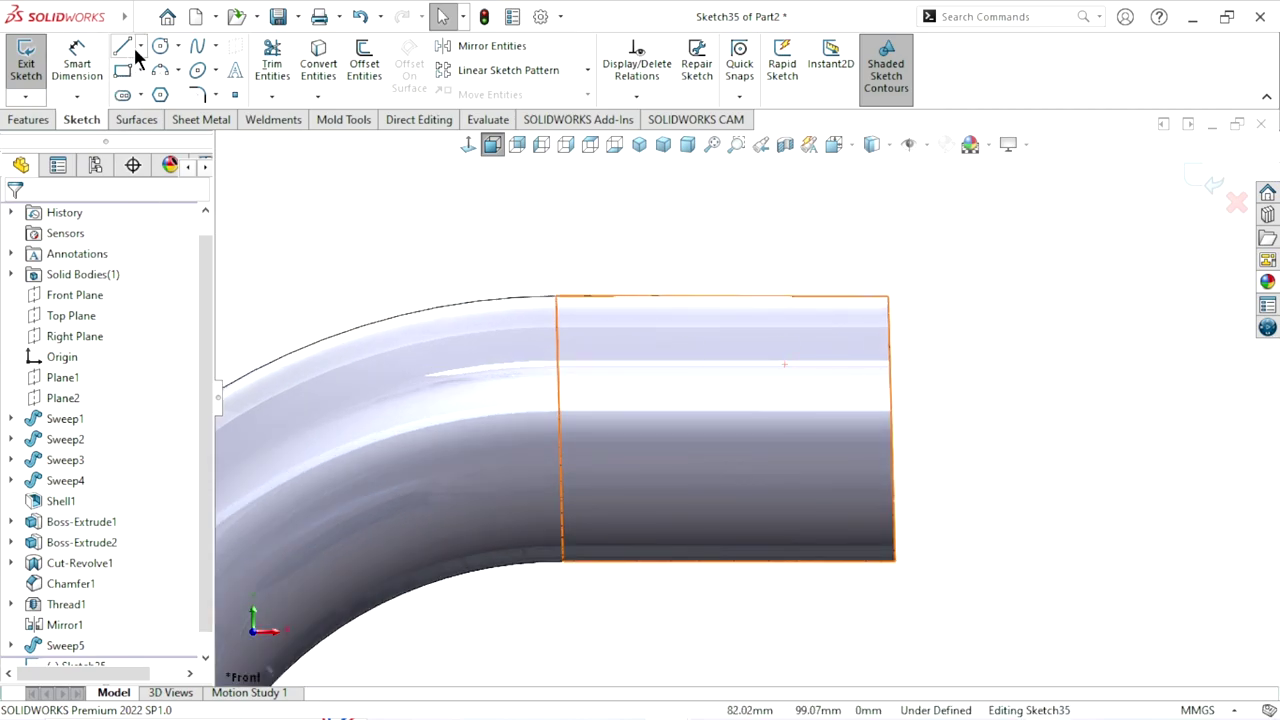
Draw a construction centerline along the outlet pipe's axis
left_click(141, 46)
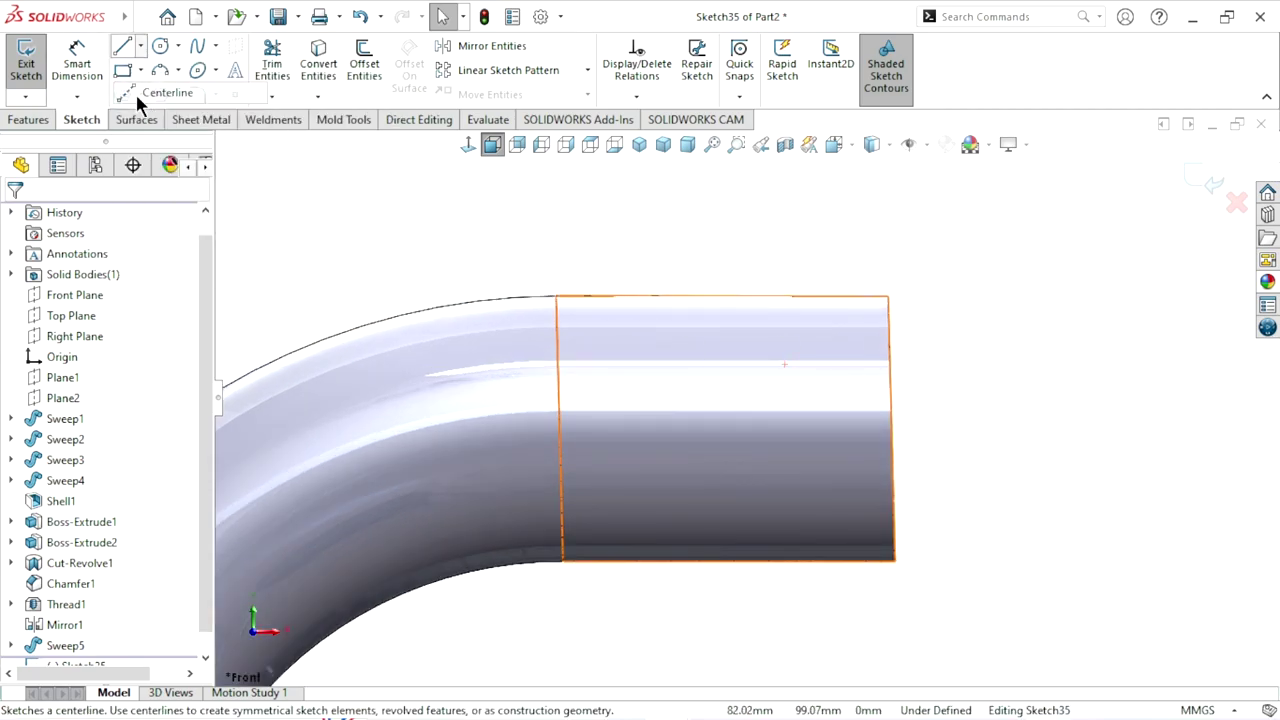
left_click(155, 89)
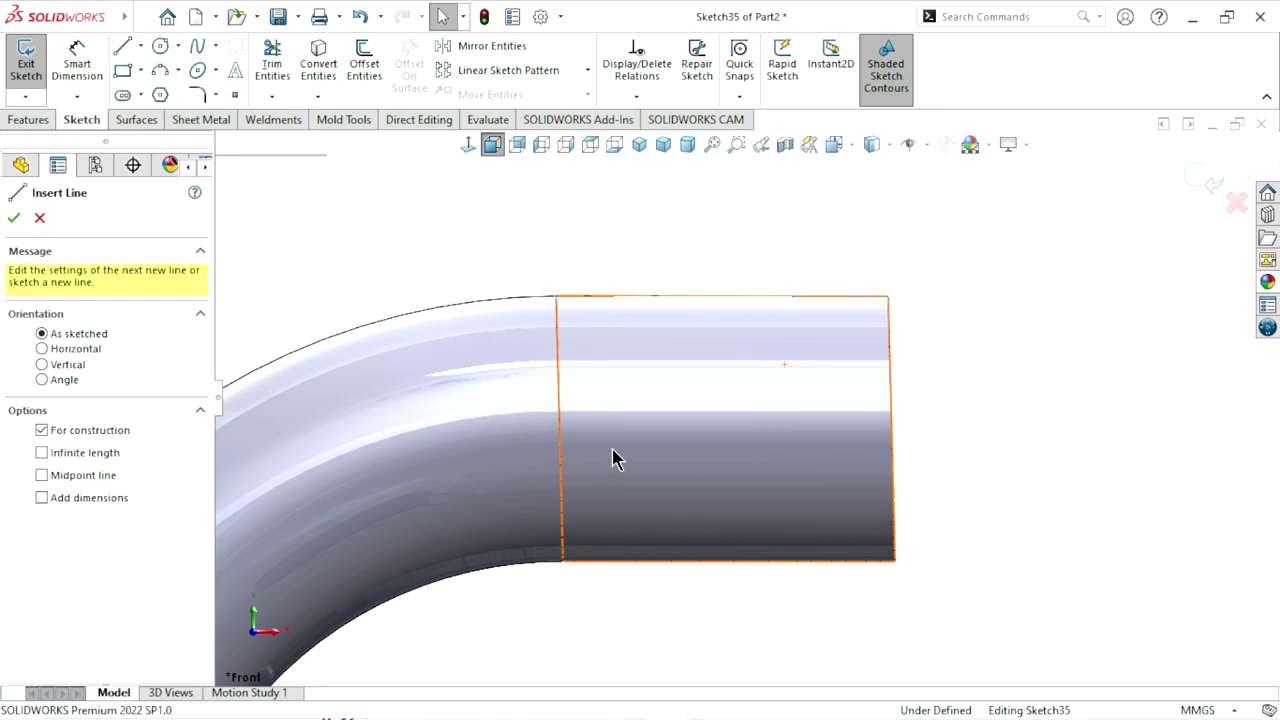
left_click(560, 430)
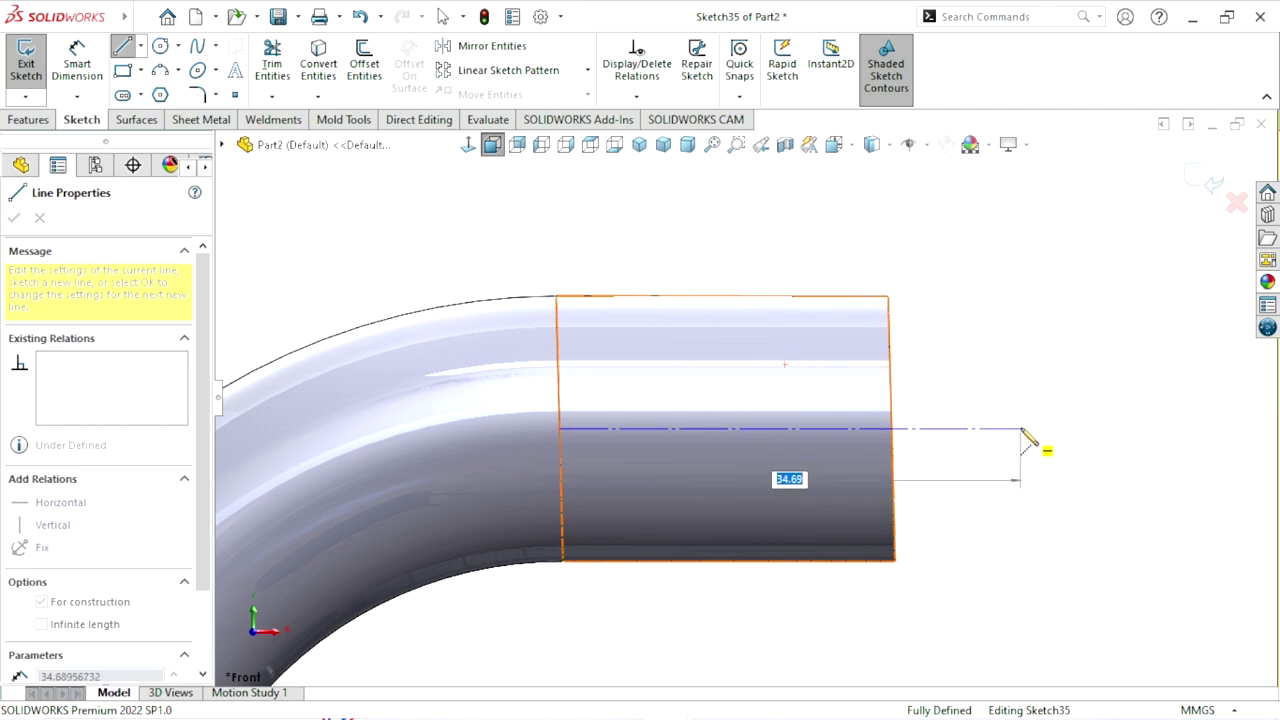
left_click(1022, 430)
right_click(995, 375)
left_click(1034, 380)
scroll(726, 417, "up", 2)
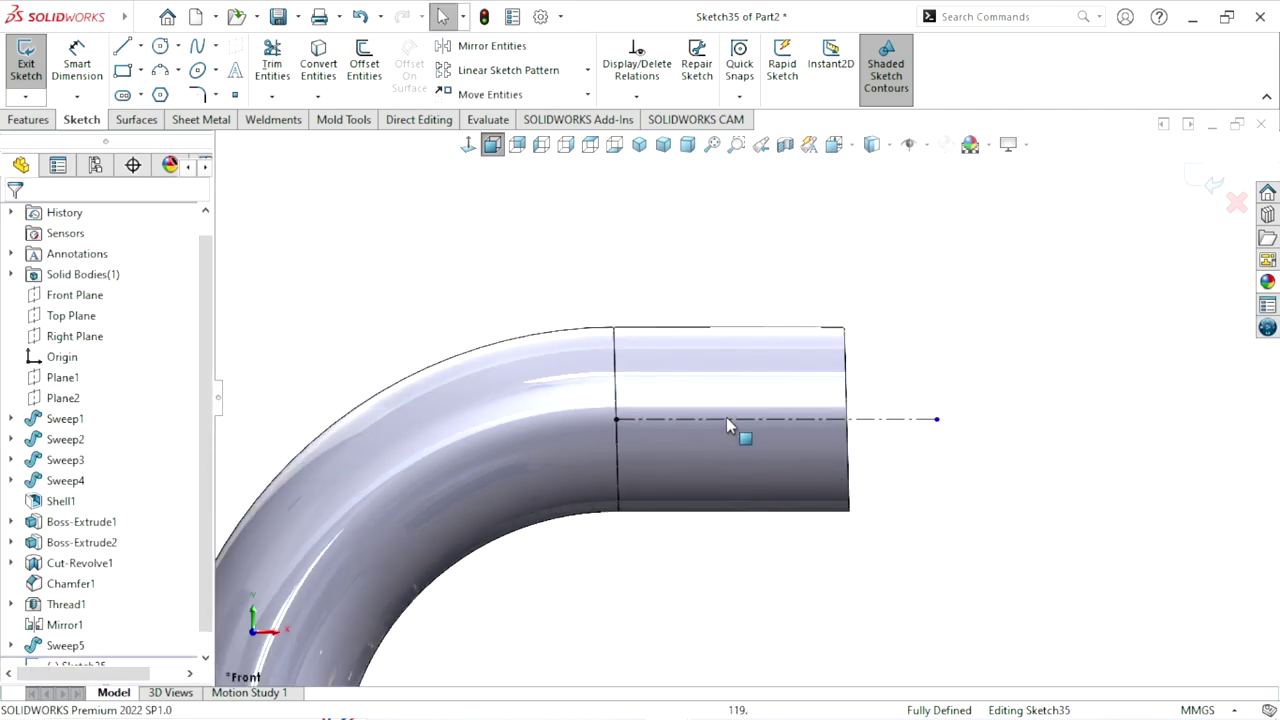
scroll(730, 412, "down", 2)
scroll(734, 404, "up", 1)
scroll(740, 400, "down", 1)
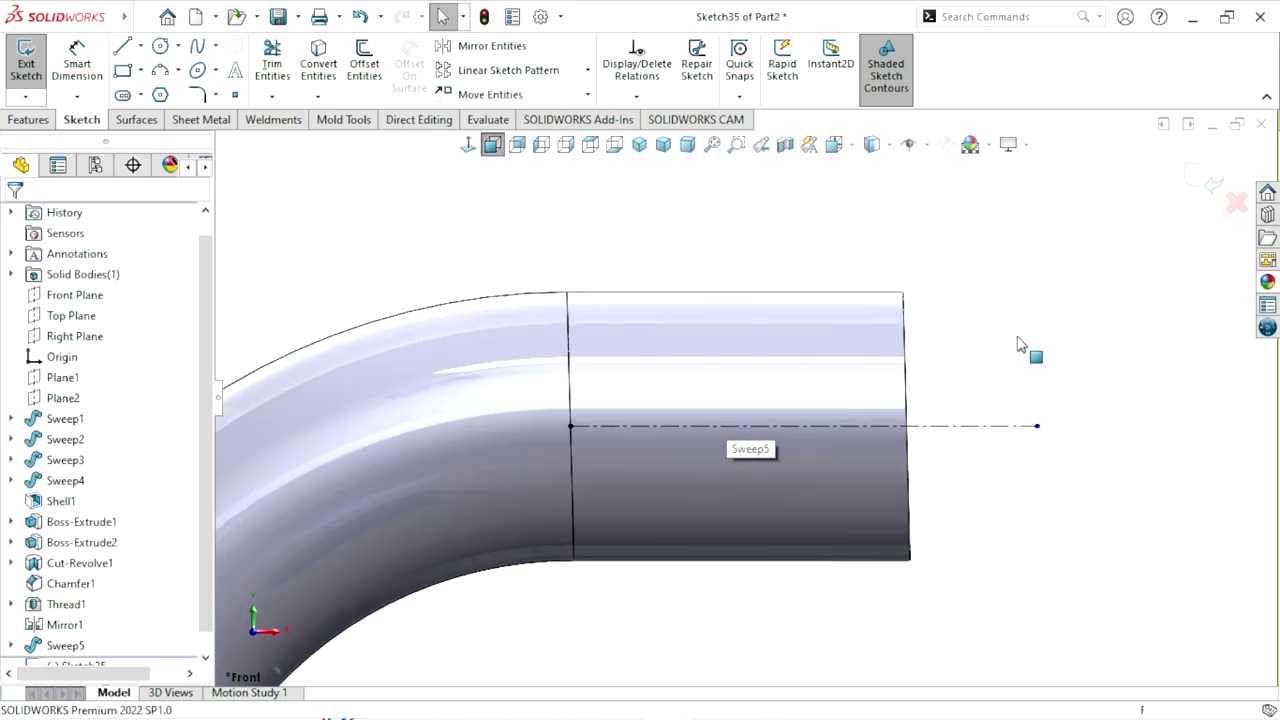
Sketch connected slanted and vertical line segments along the pipe's top edge
left_click(122, 46)
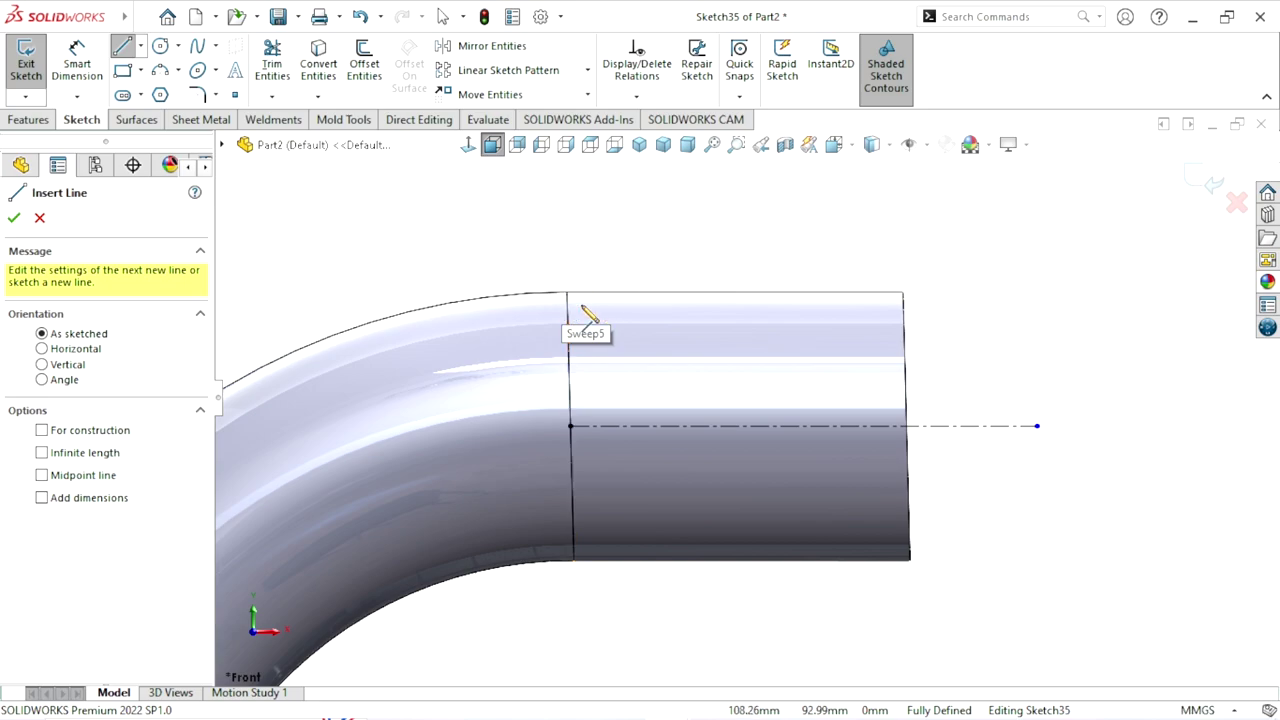
scroll(582, 310, "down", 3)
left_click(588, 295)
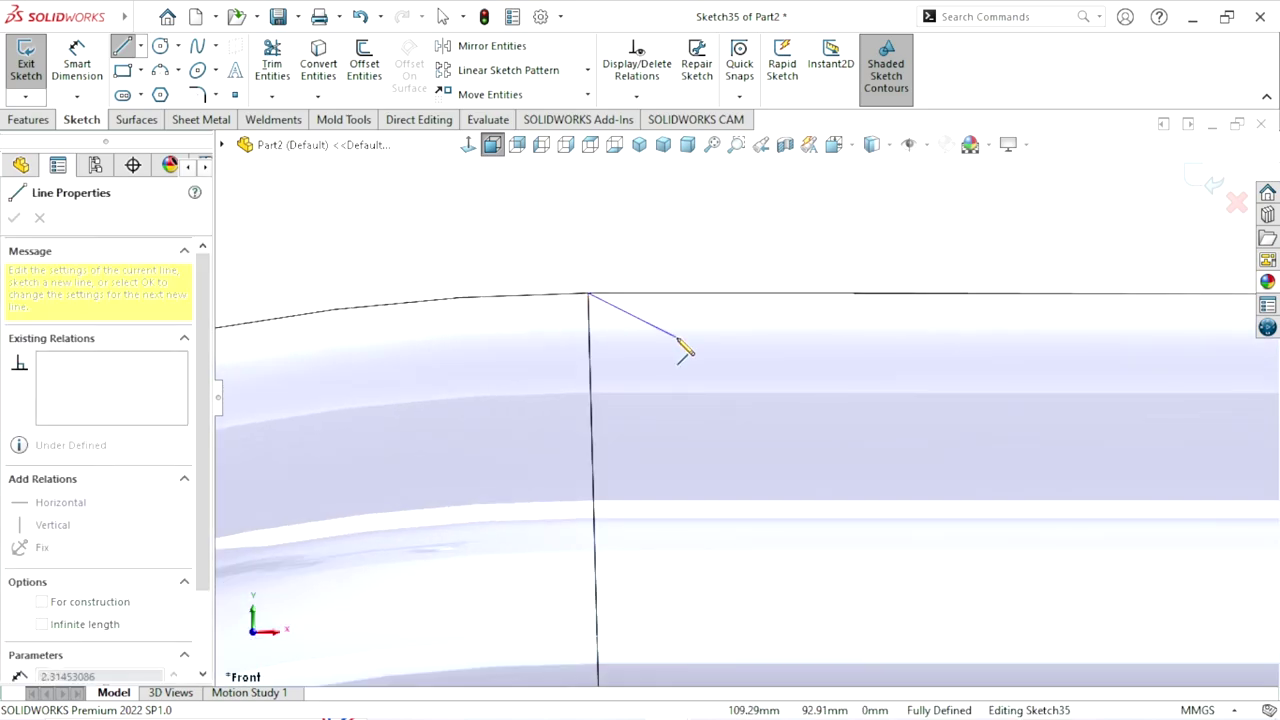
left_click(790, 345)
left_click(790, 294)
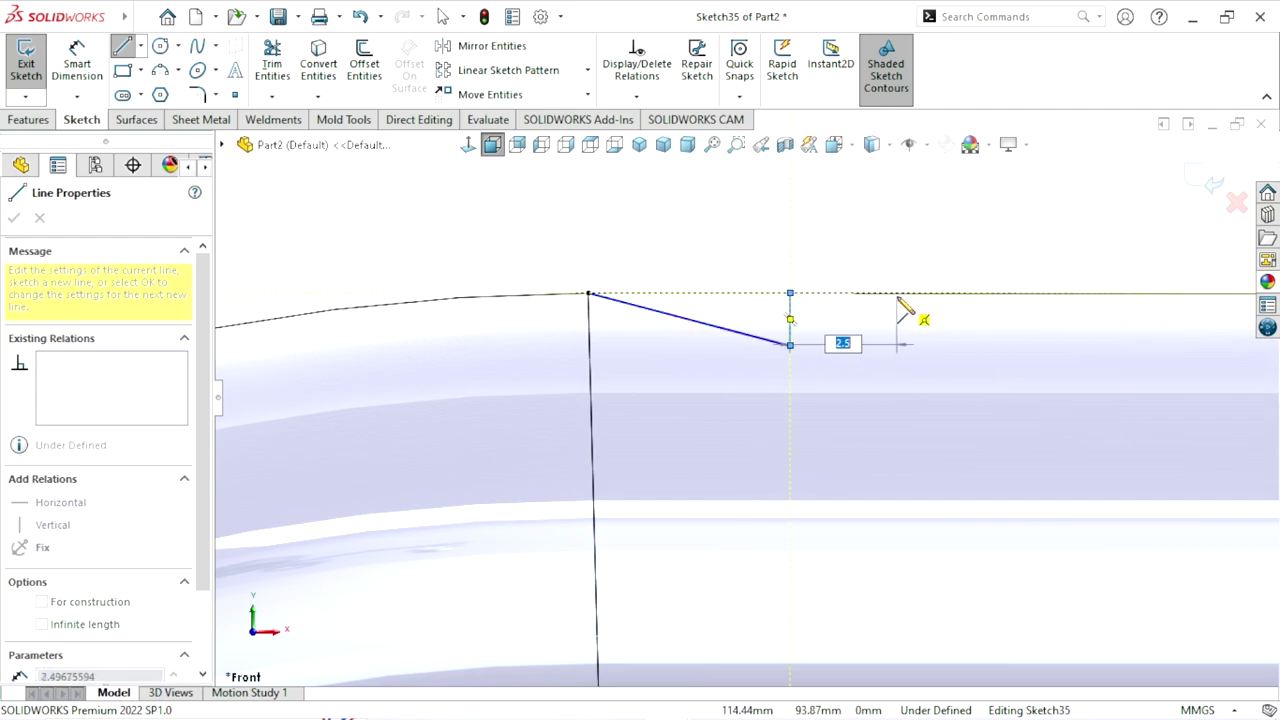
scroll(935, 345, "up", 3)
scroll(920, 383, "down", 1)
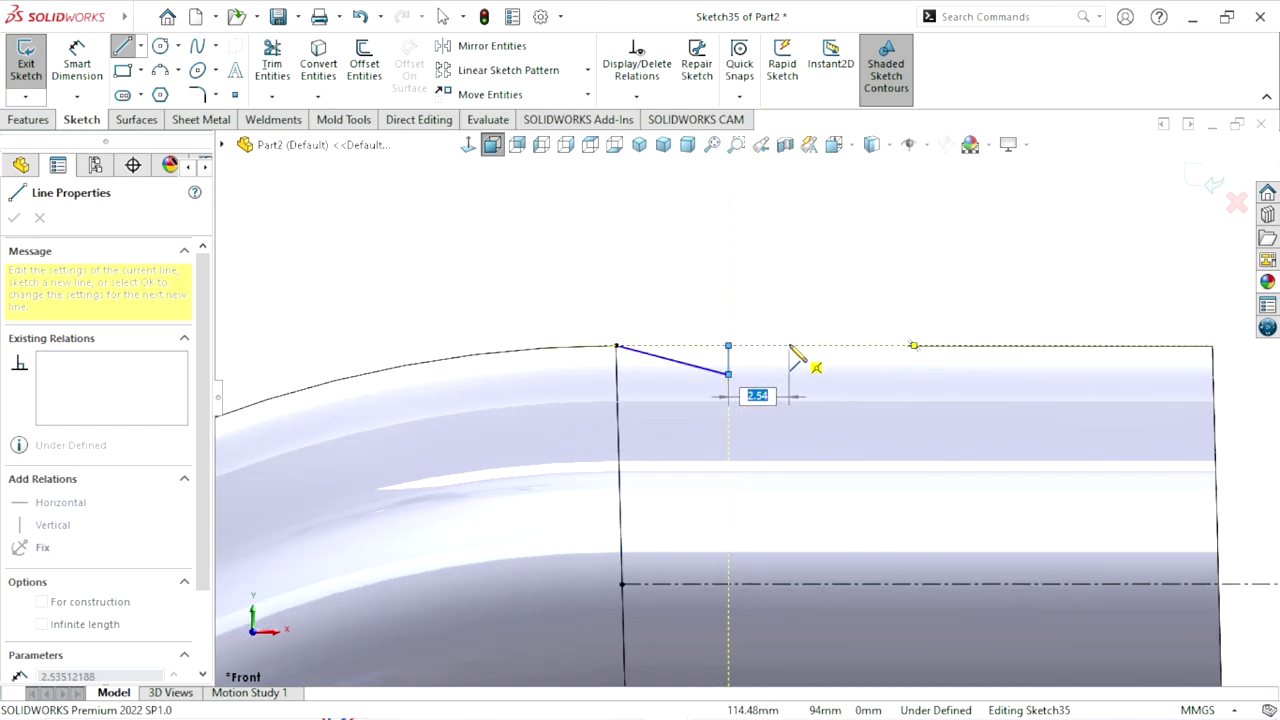
left_click(771, 348)
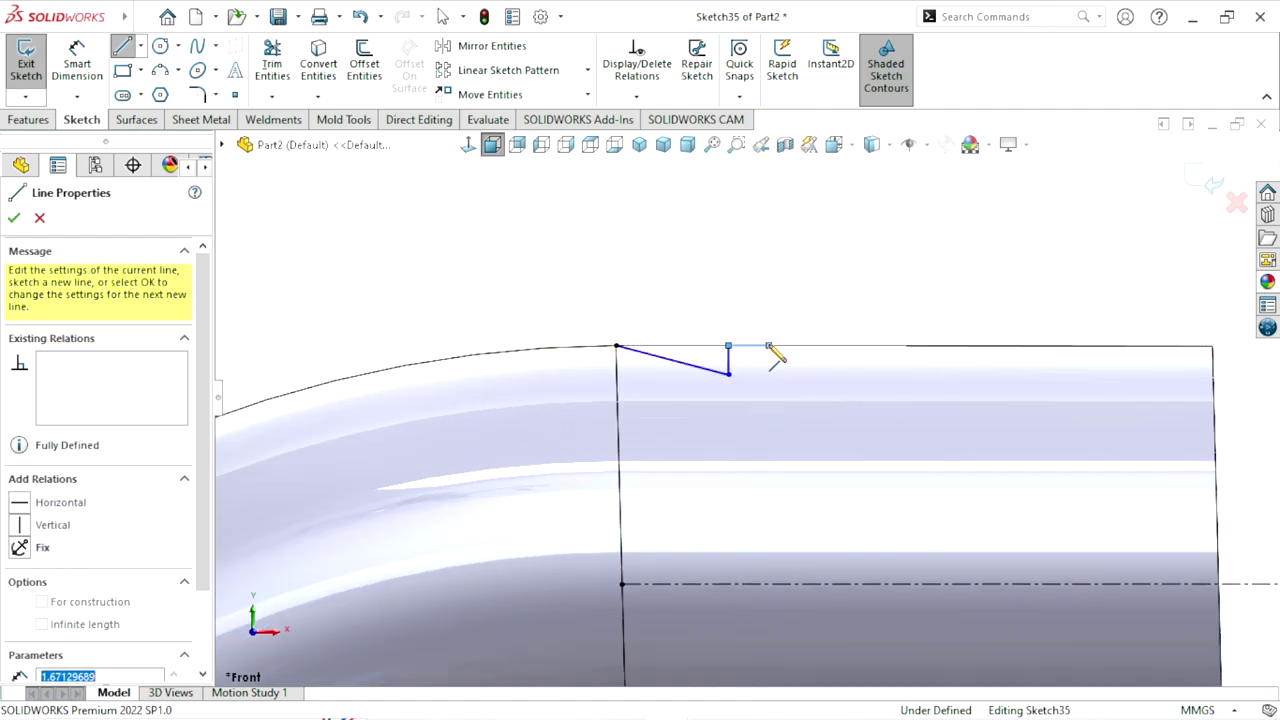
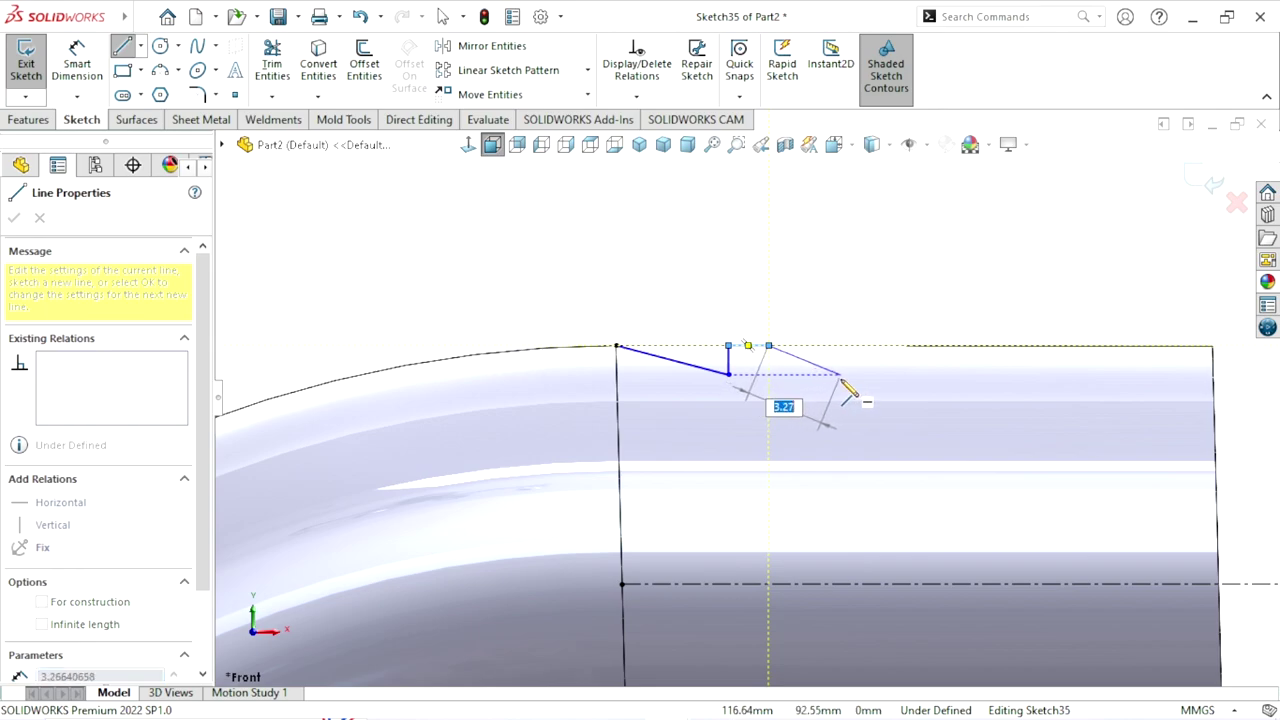
Draw the remaining sloped, vertical and flat tooth lines, ending the last slope at the right edge
left_click(840, 375)
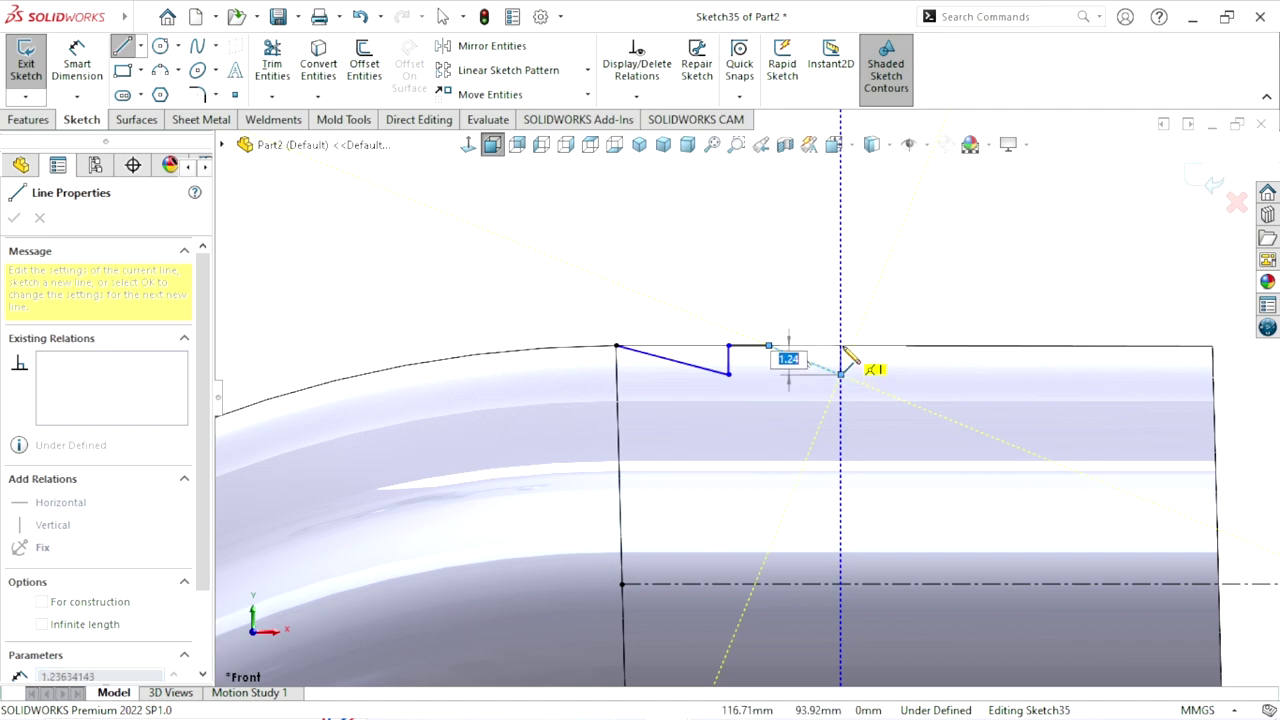
left_click(840, 346)
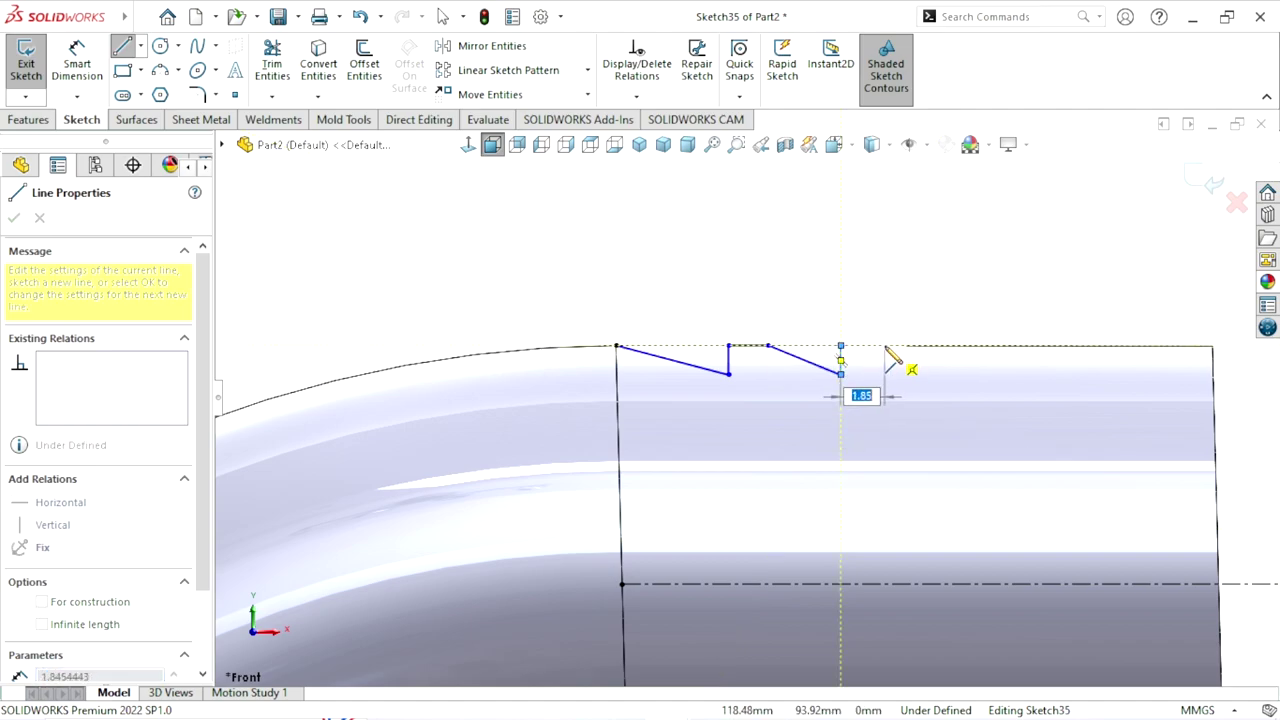
left_click(893, 372)
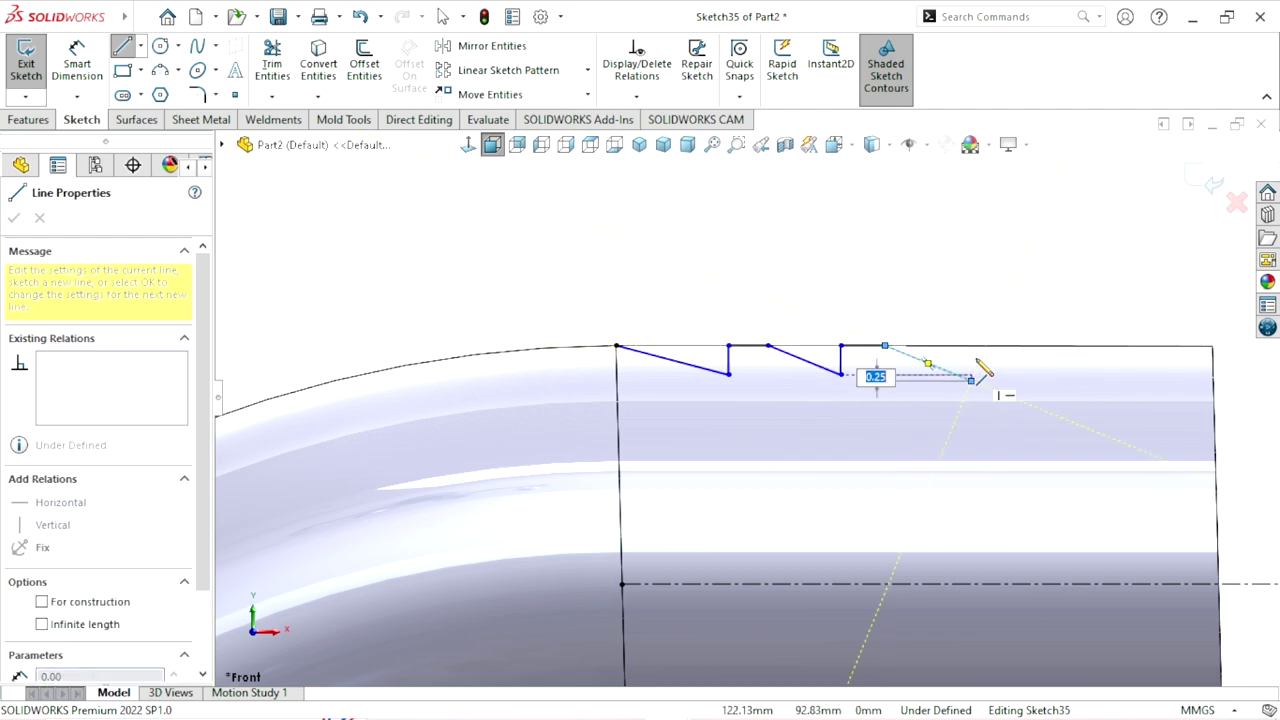
left_click(970, 380)
left_click(970, 346)
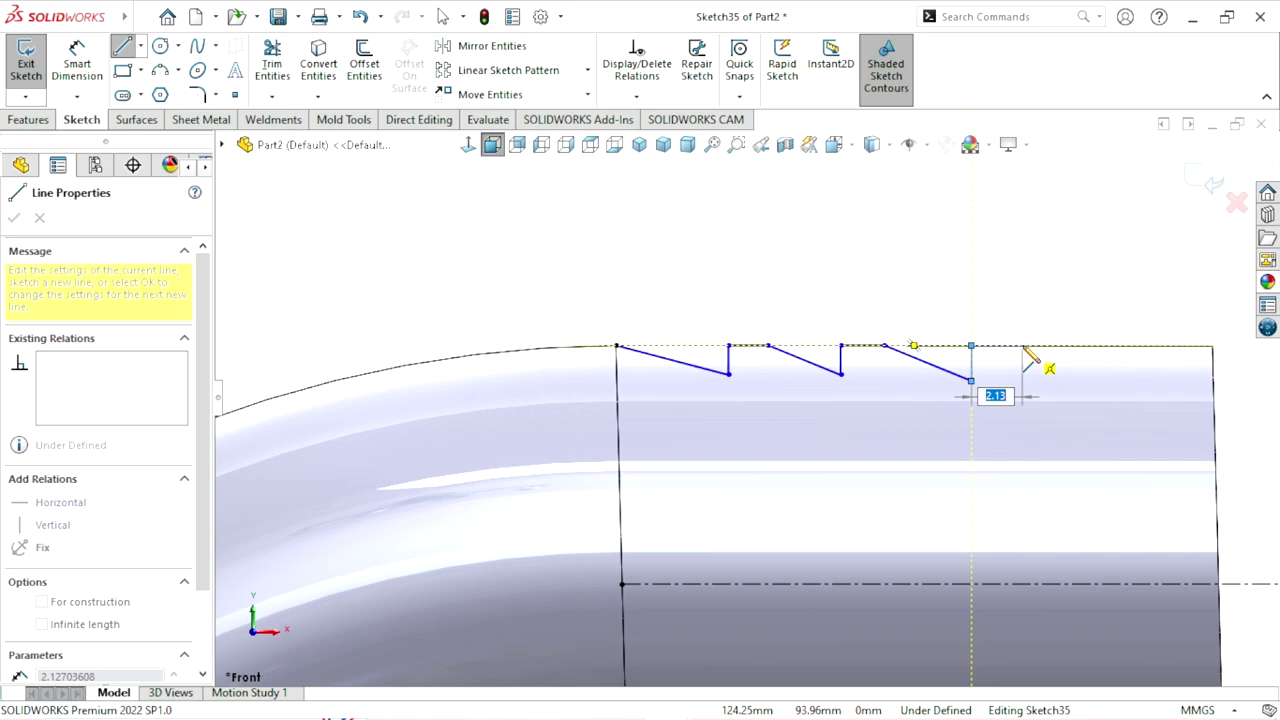
left_click(1022, 346)
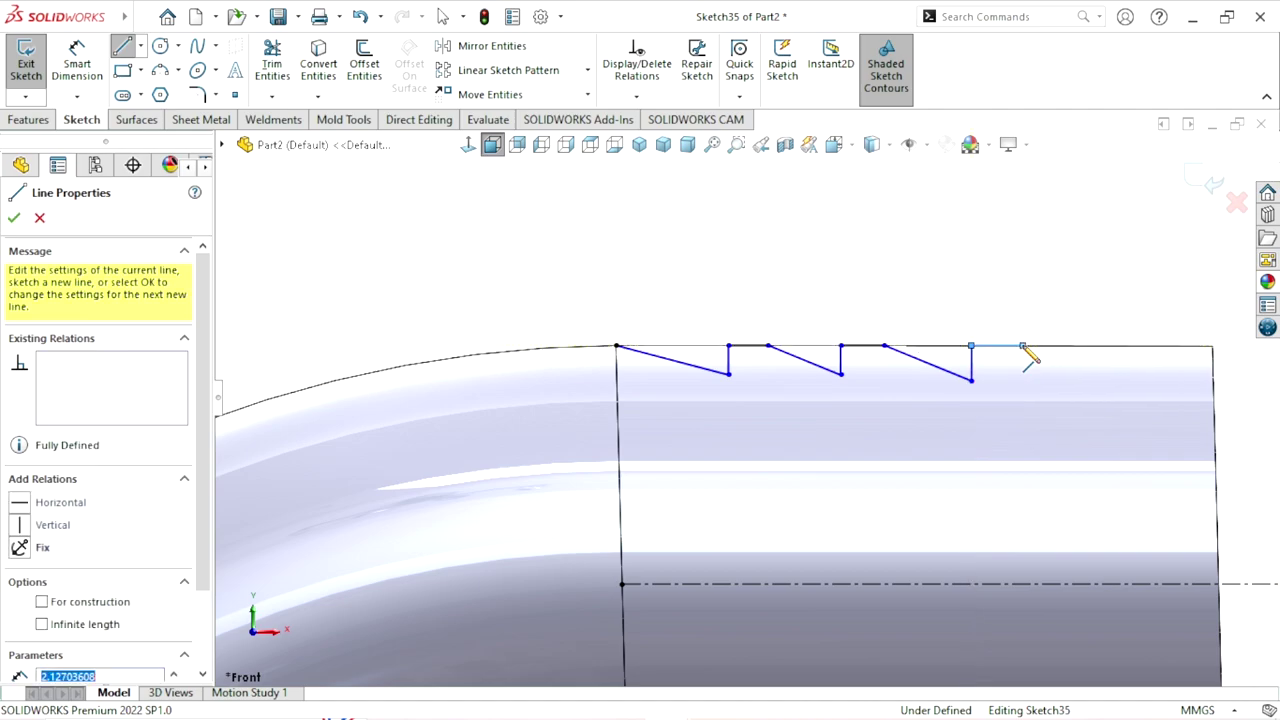
left_click(1213, 395)
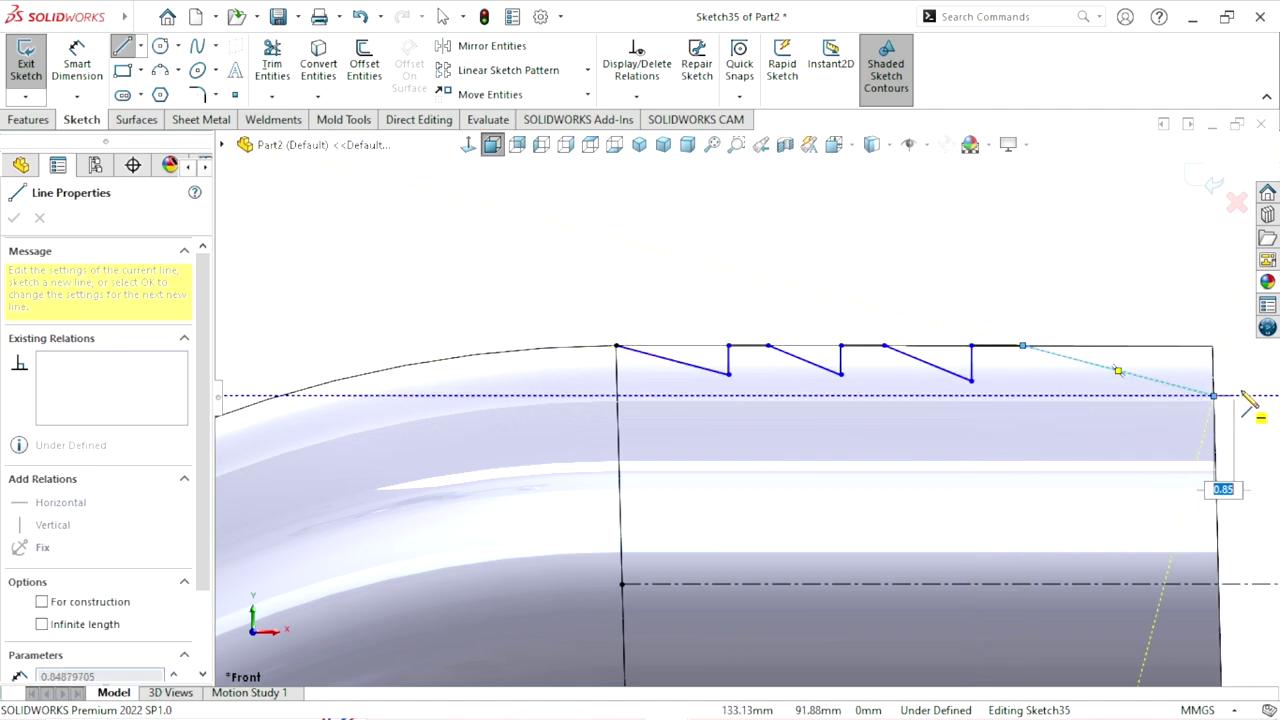
right_click(1249, 403)
left_click(1157, 406)
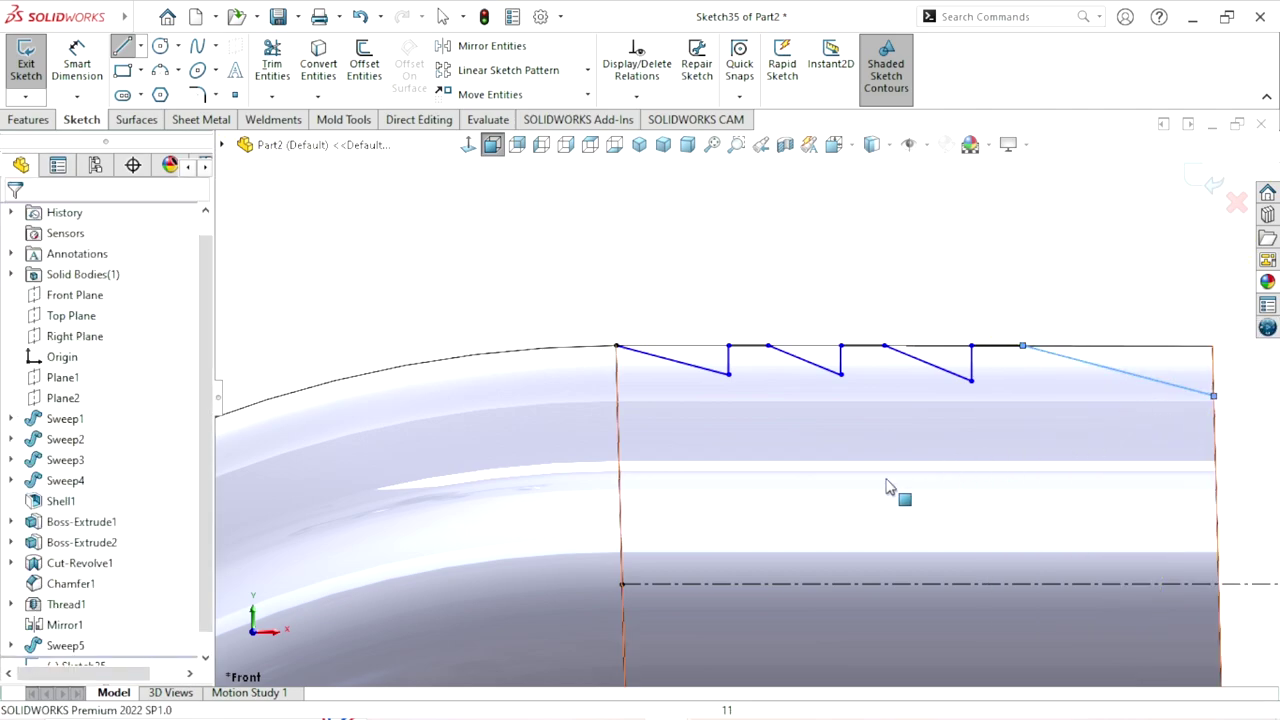
Add an Equal relation to the four sloped tooth lines
scroll(900, 470, "up", 3)
scroll(922, 438, "down", 4)
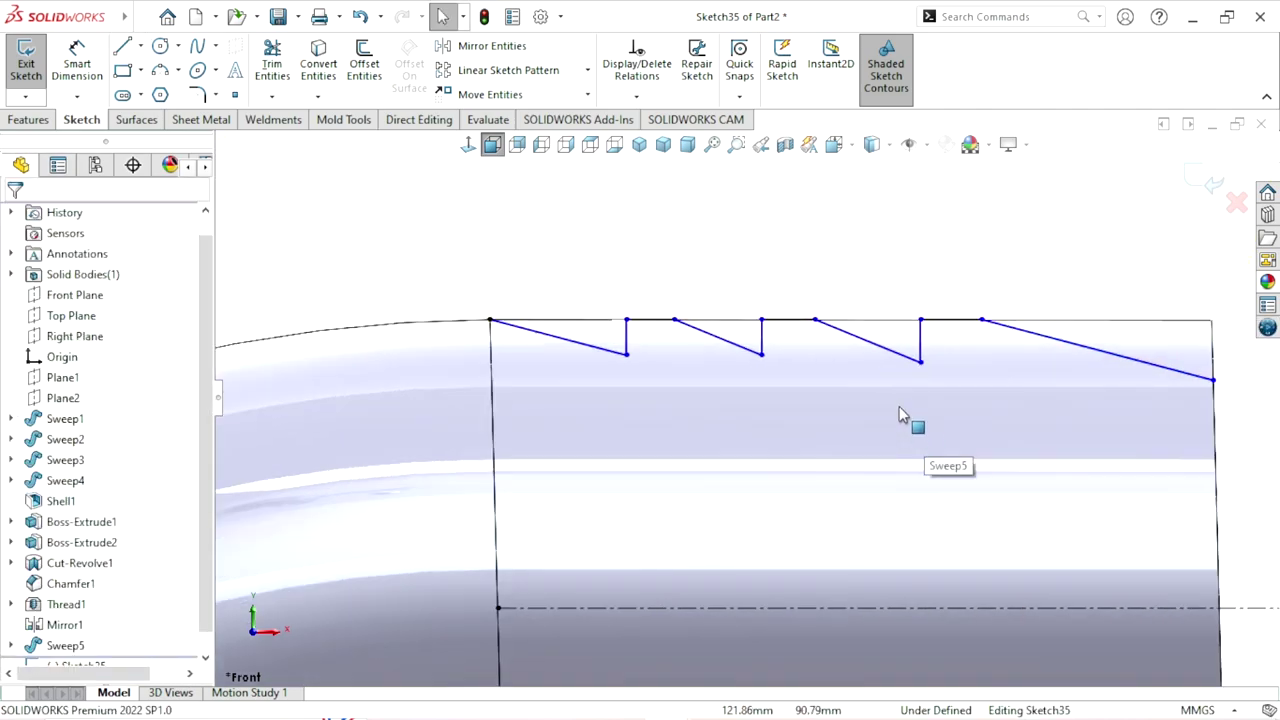
scroll(840, 385, "up", 2)
scroll(820, 320, "down", 2)
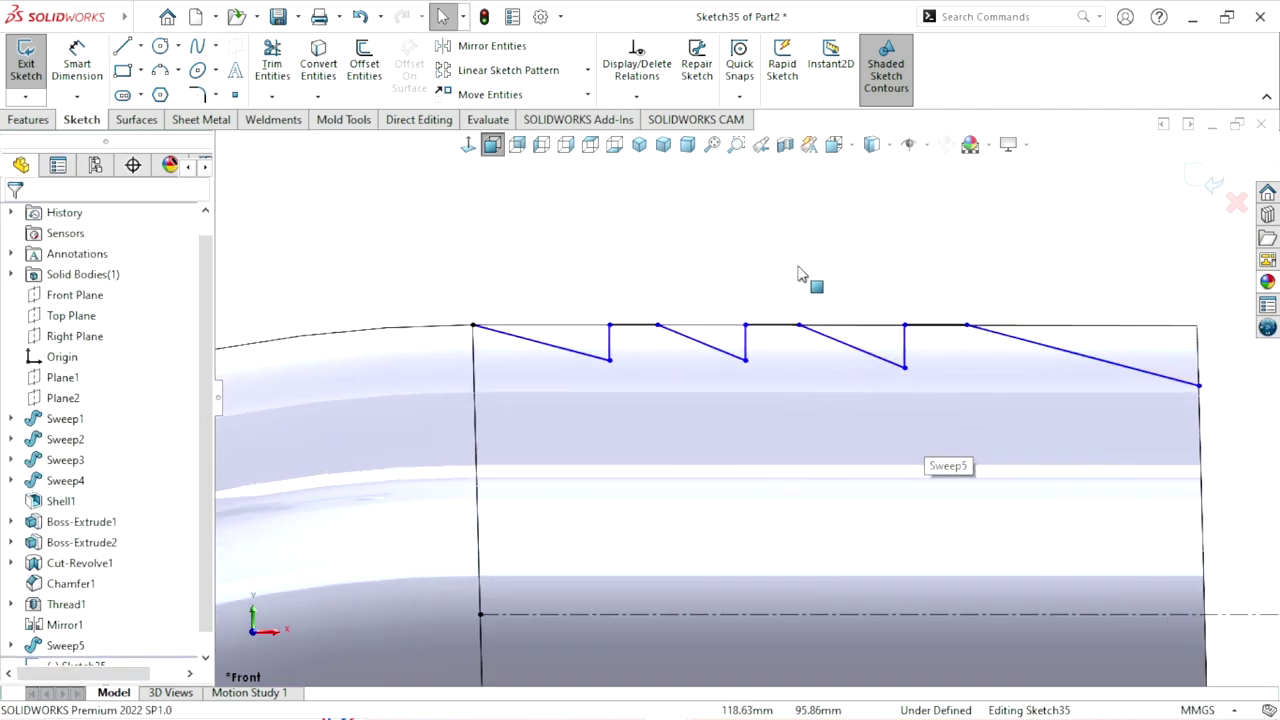
left_click(565, 358)
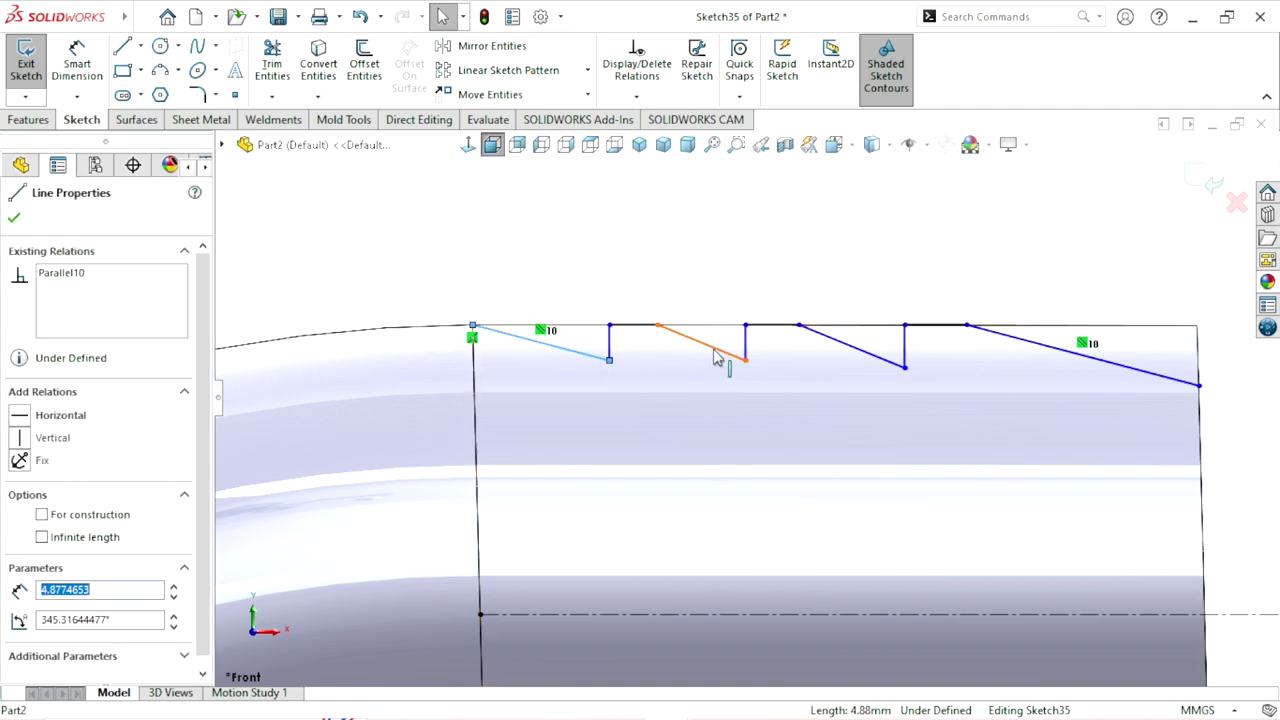
left_click(736, 357, "ctrl")
left_click(876, 359, "ctrl")
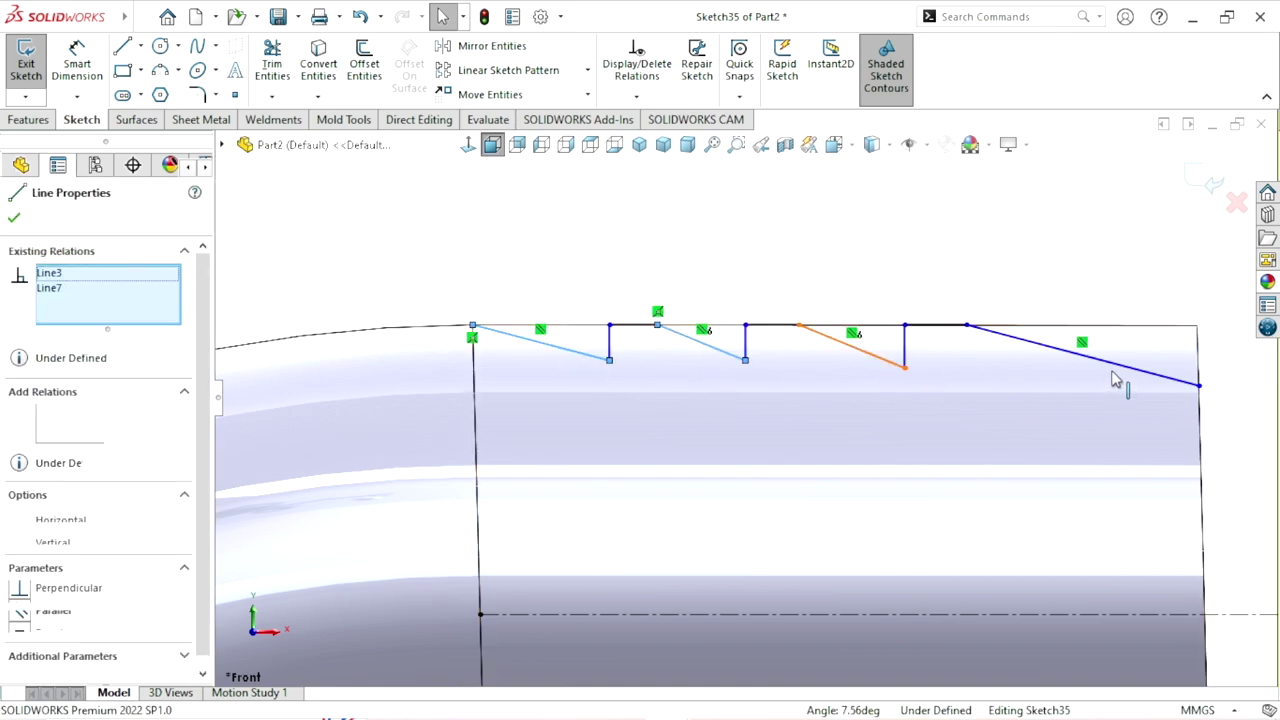
left_click(1108, 370, "ctrl")
scroll(790, 470, "up", 2)
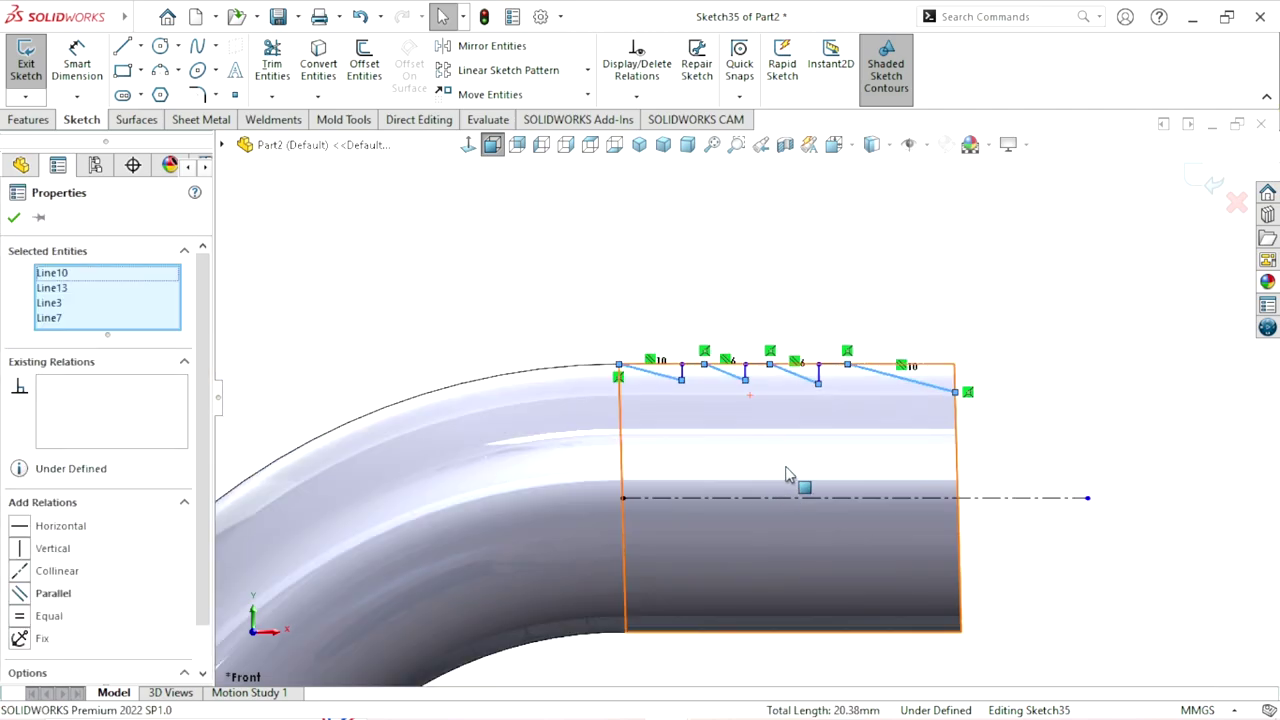
left_click(20, 620)
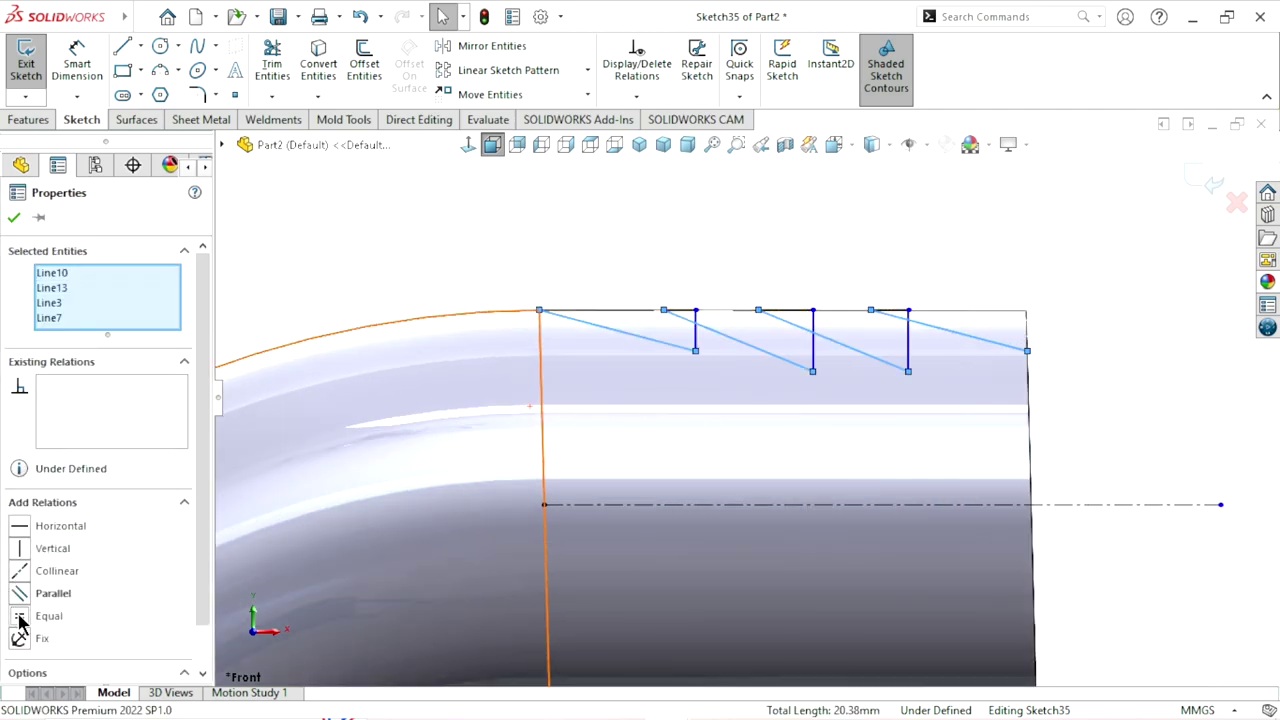
left_click(14, 218)
scroll(755, 430, "up", 1)
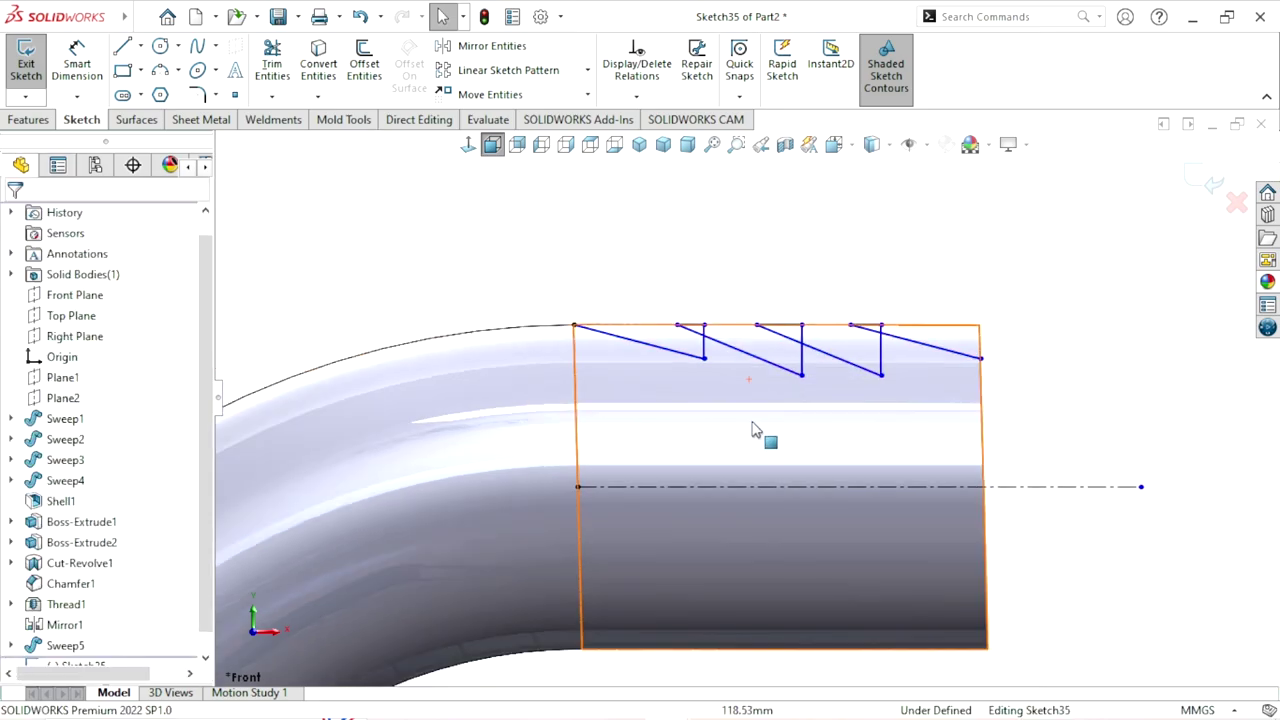
scroll(685, 460, "down", 2)
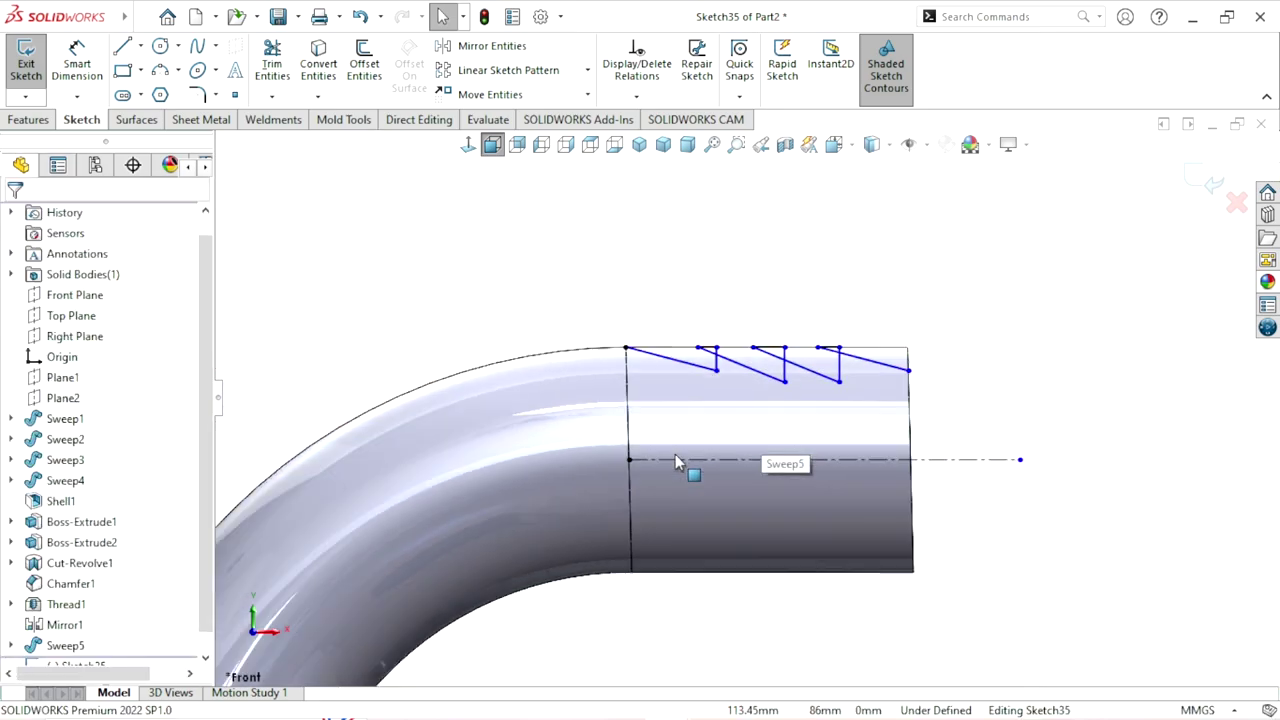
scroll(686, 392, "up", 2)
Dimension the first tooth from the left endpoint to its vertical edge at 5.00 mm
left_click(77, 60)
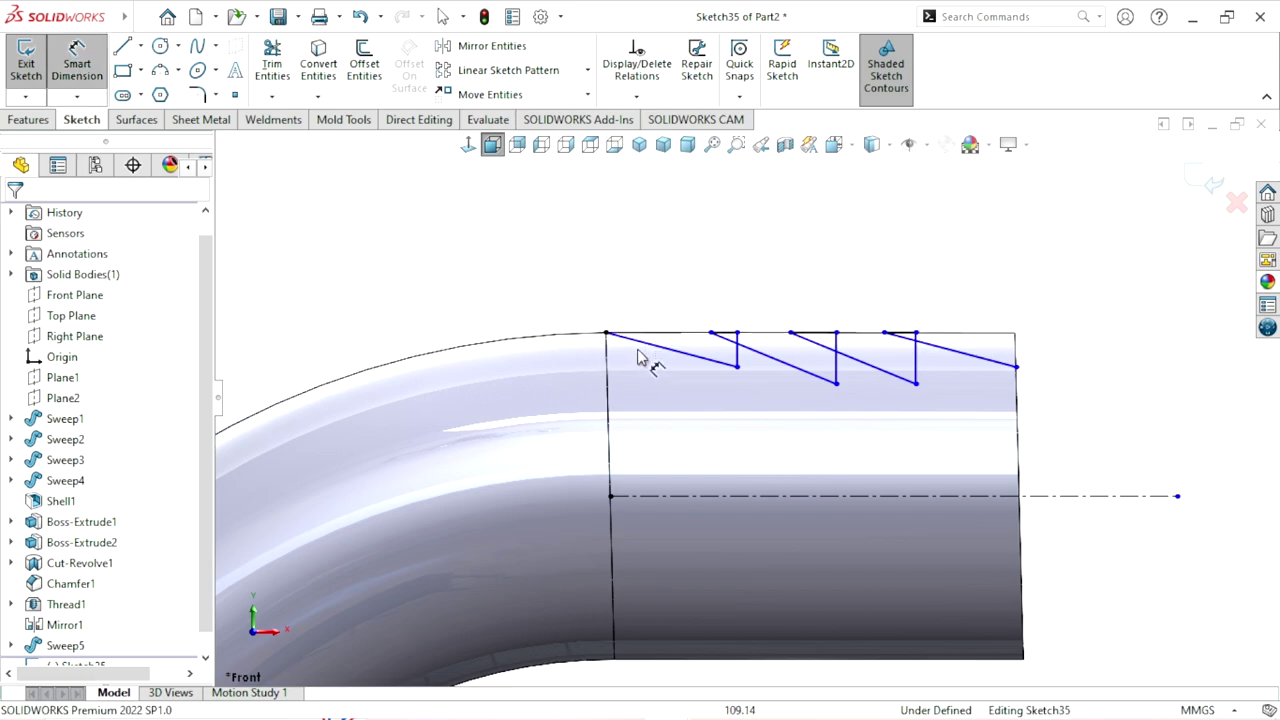
left_click(607, 336)
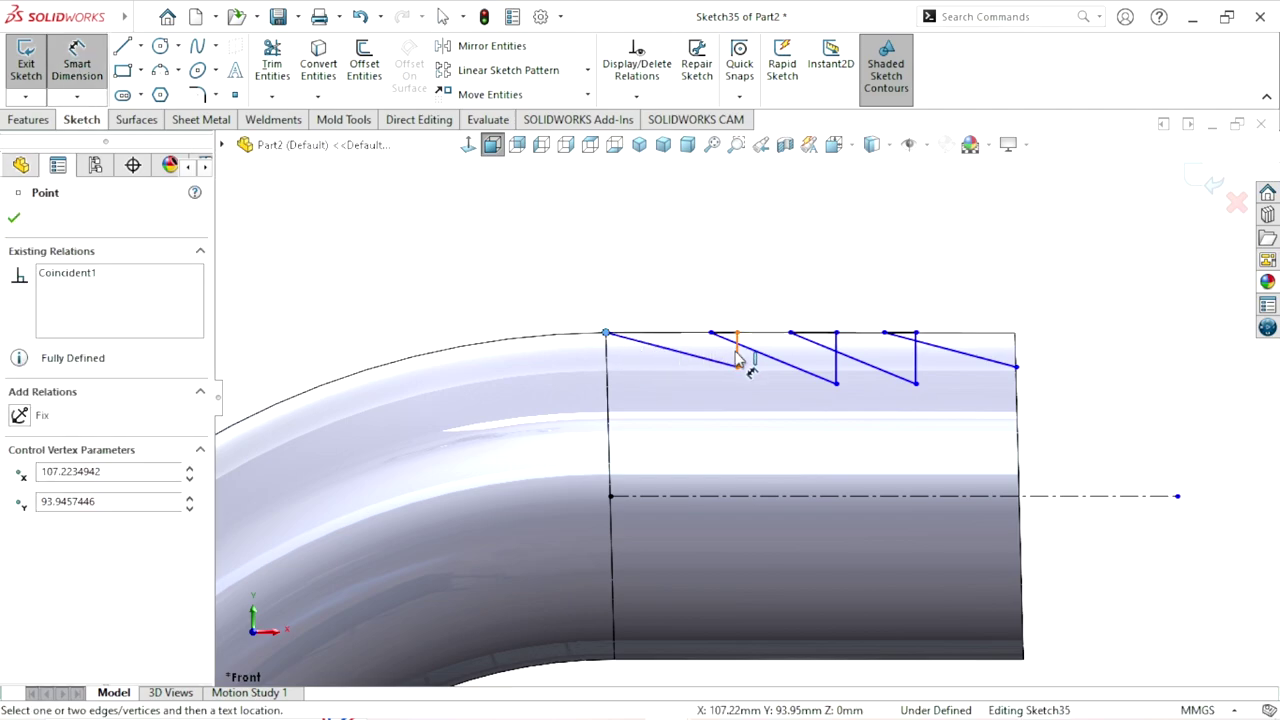
left_click(738, 355)
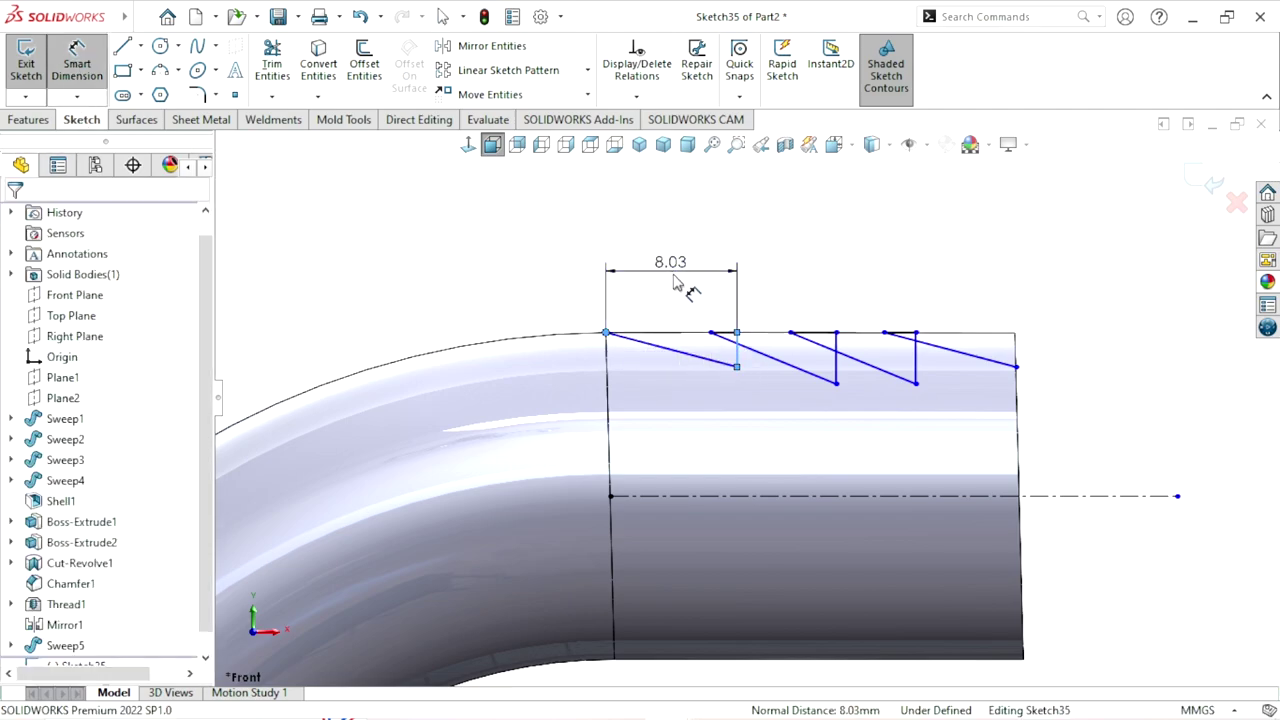
left_click(676, 285)
left_click(587, 247)
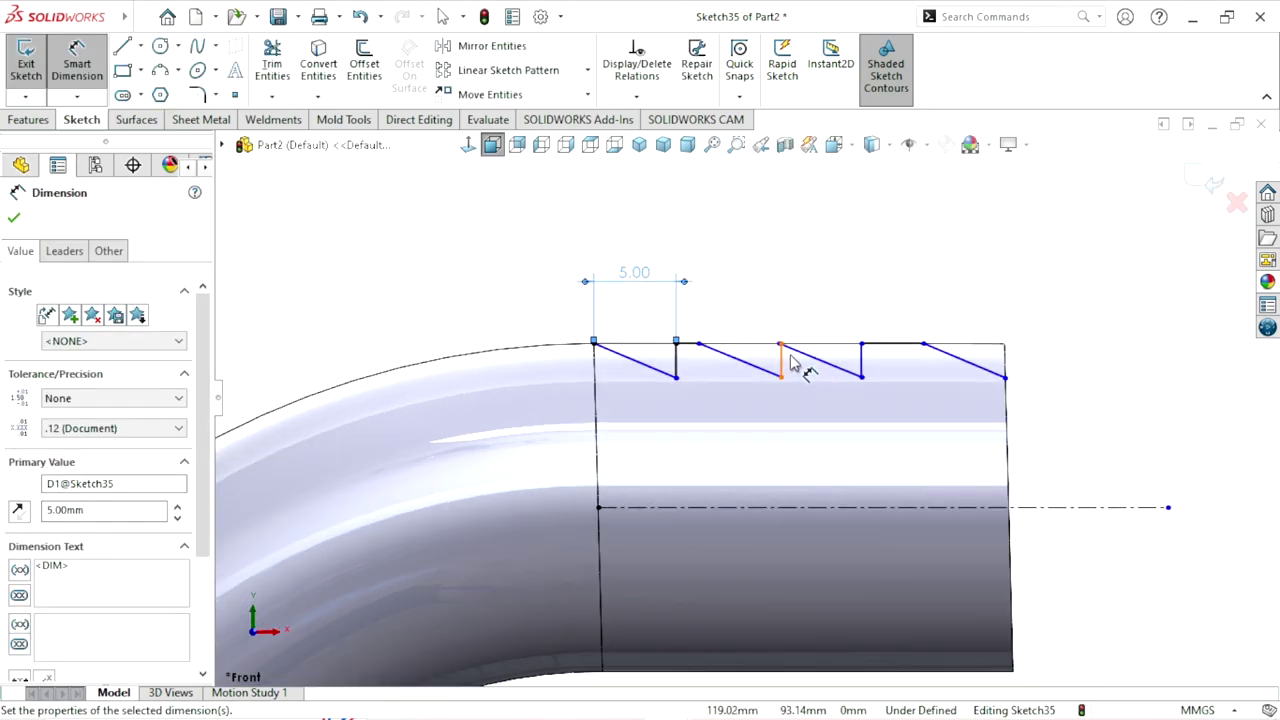
left_click(14, 217)
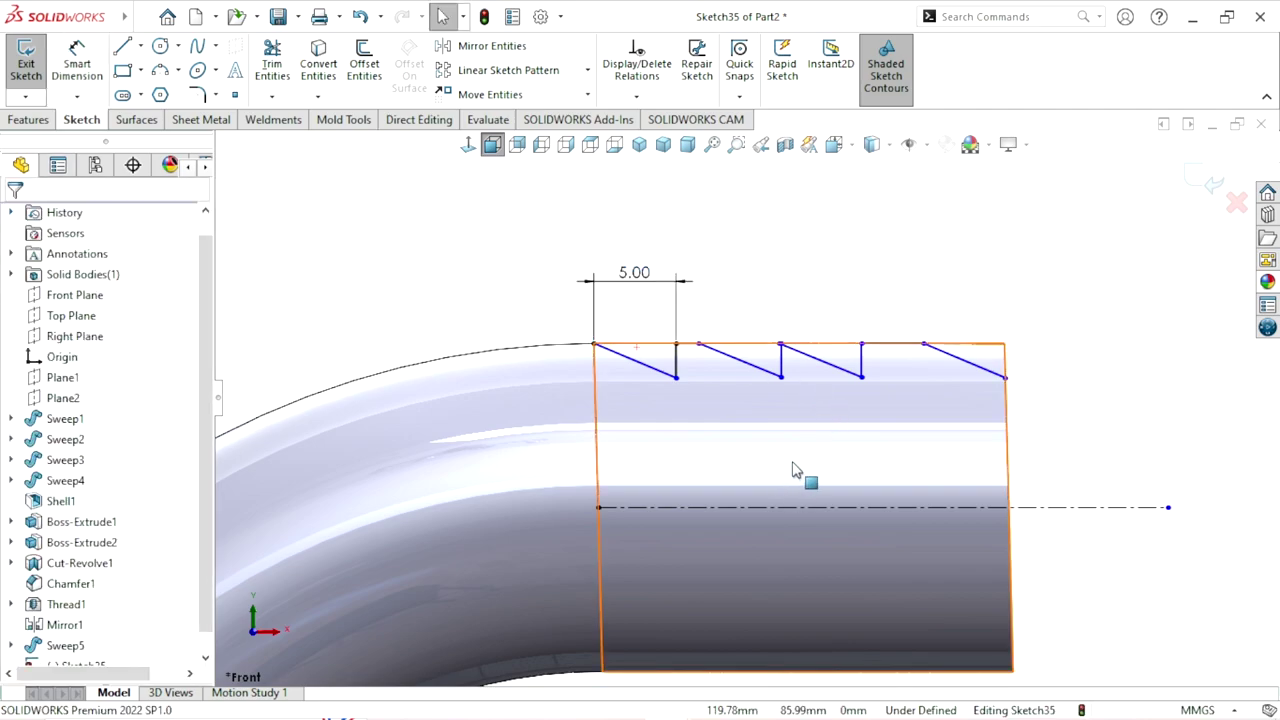
scroll(798, 420, "down", 2)
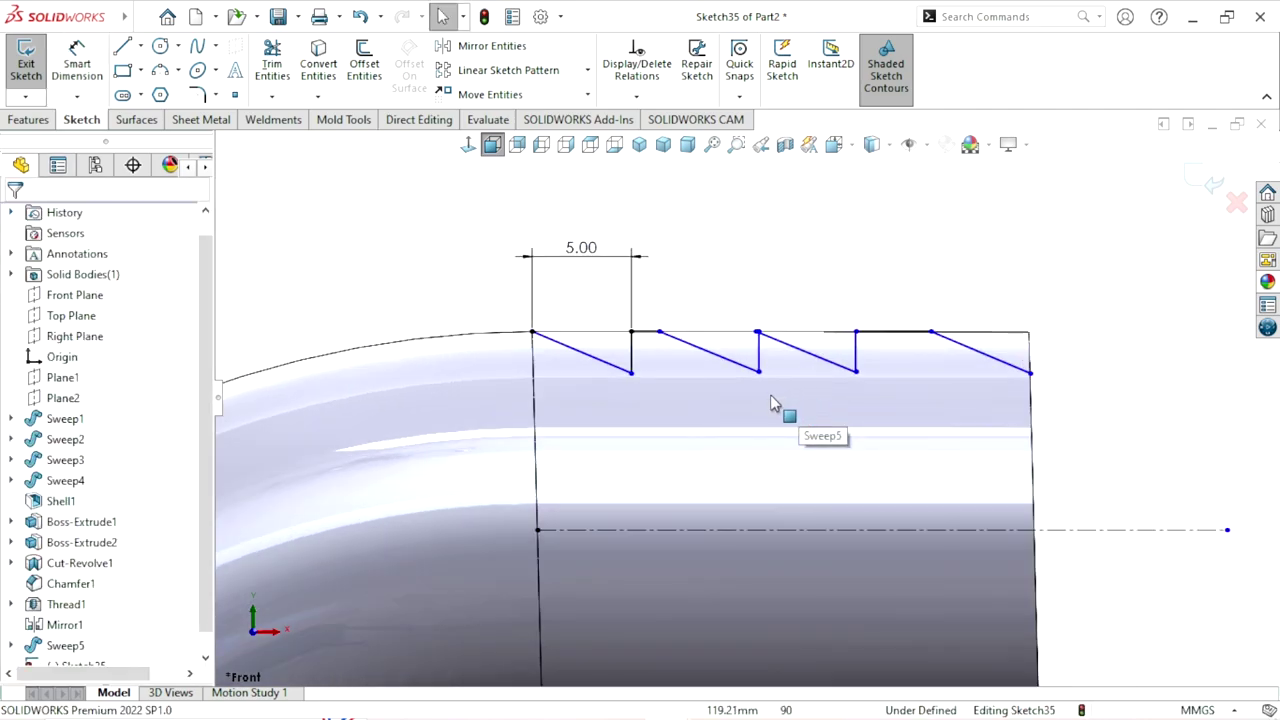
scroll(704, 411, "down", 2)
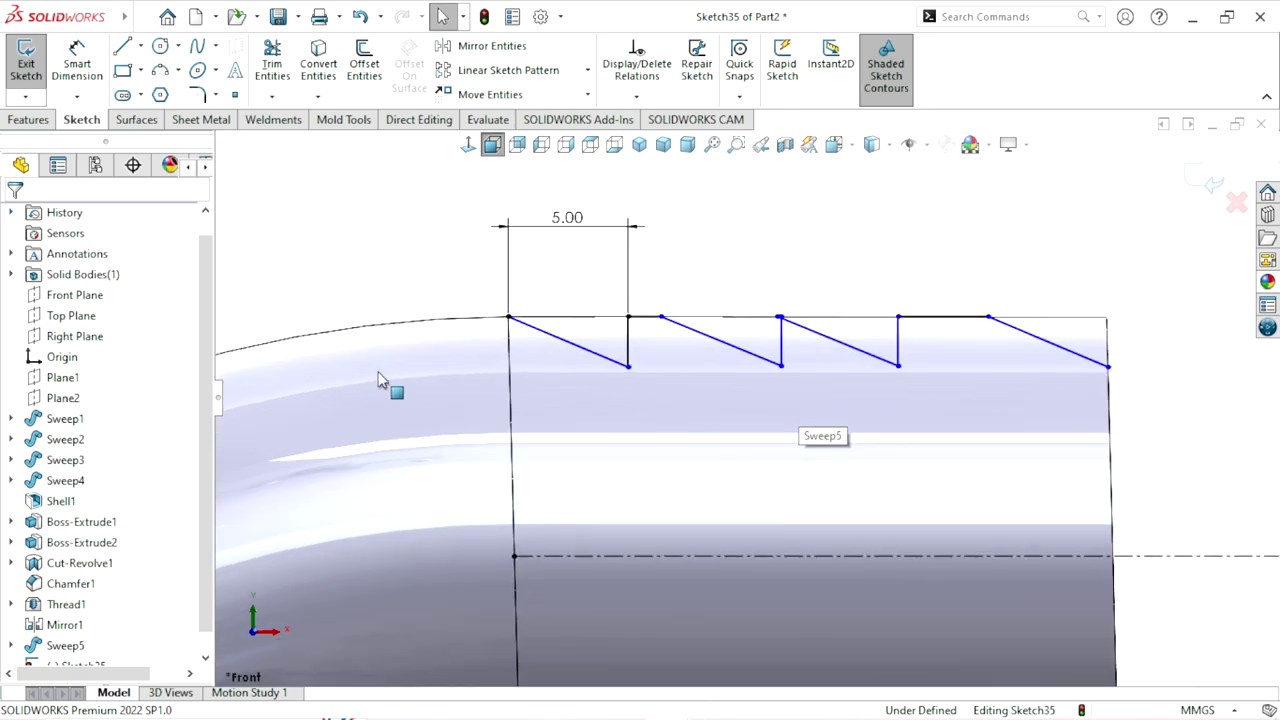
Dimension the angle between the top line and the first sloped line as 10°
left_click(86, 76)
scroll(520, 340, "down", 2)
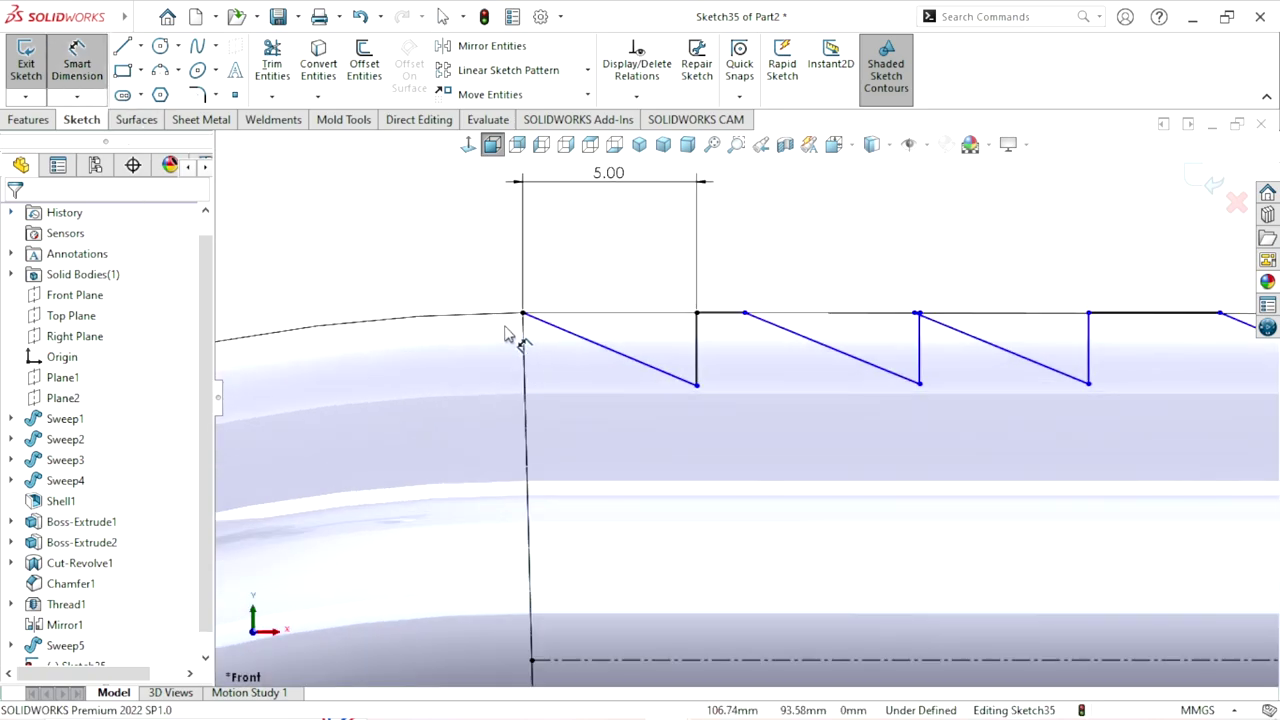
scroll(507, 335, "down", 1)
left_click(712, 318)
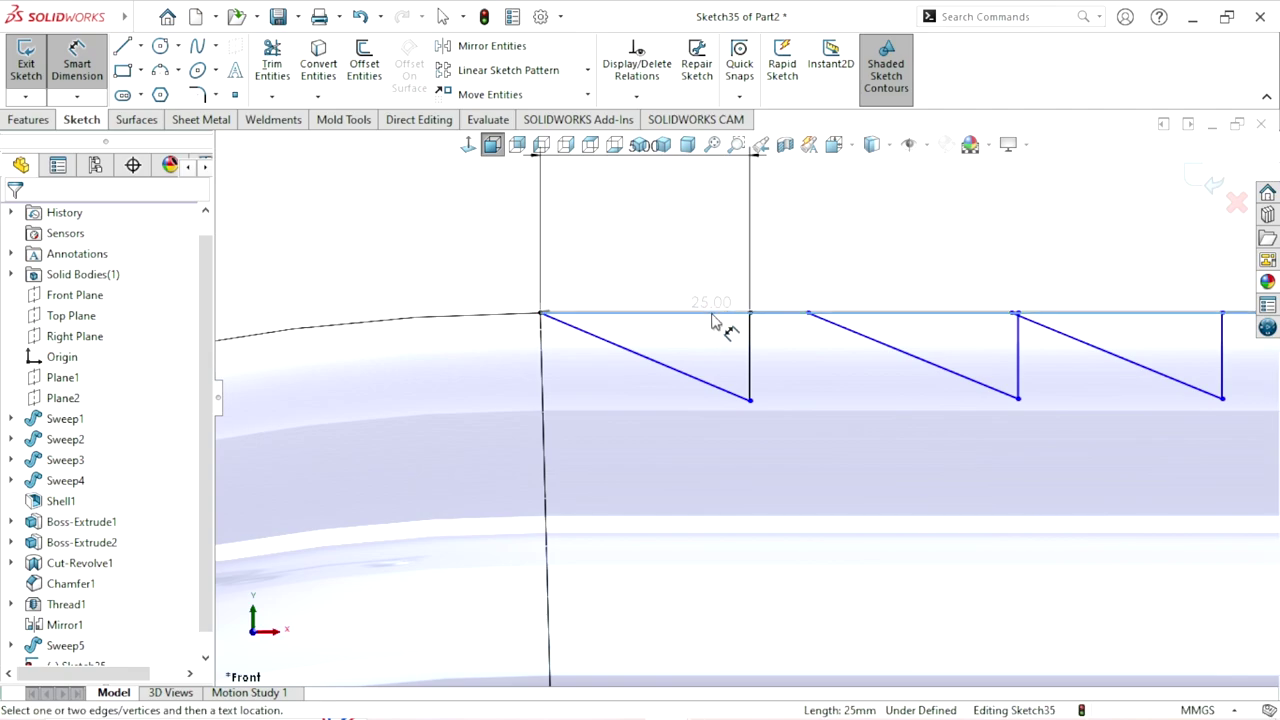
left_click(692, 384)
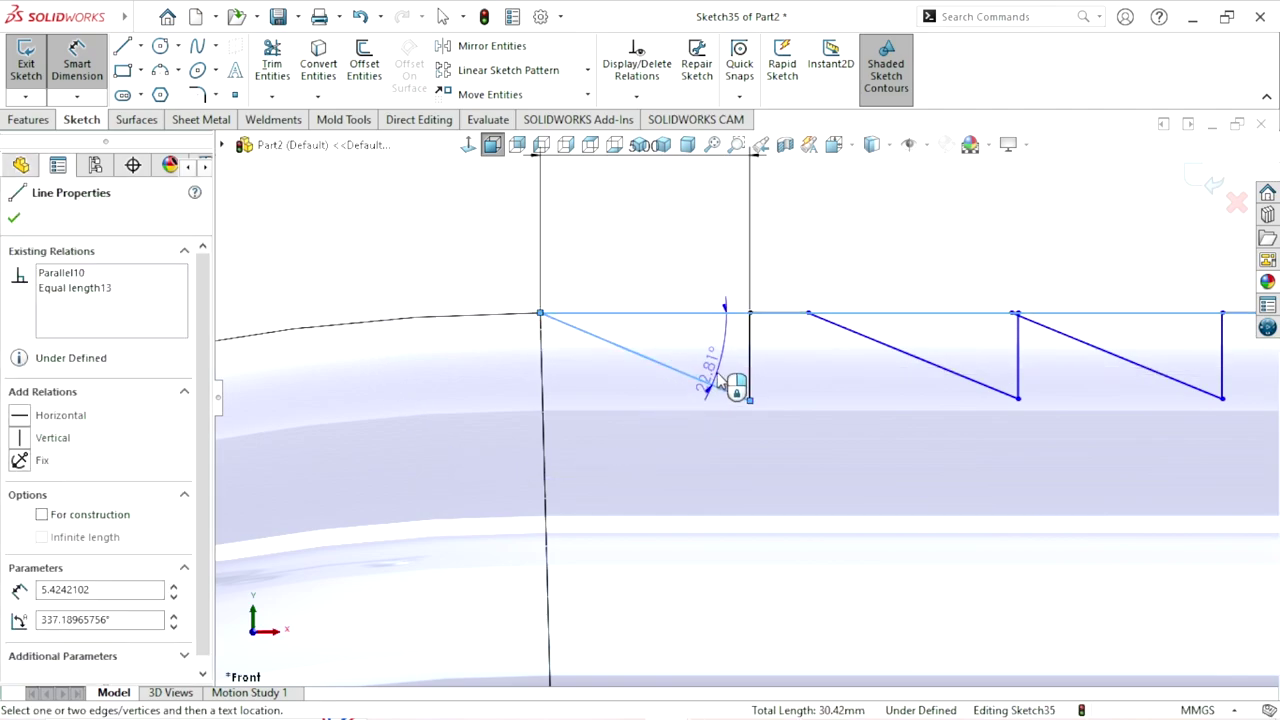
left_click(717, 376)
left_click(716, 377)
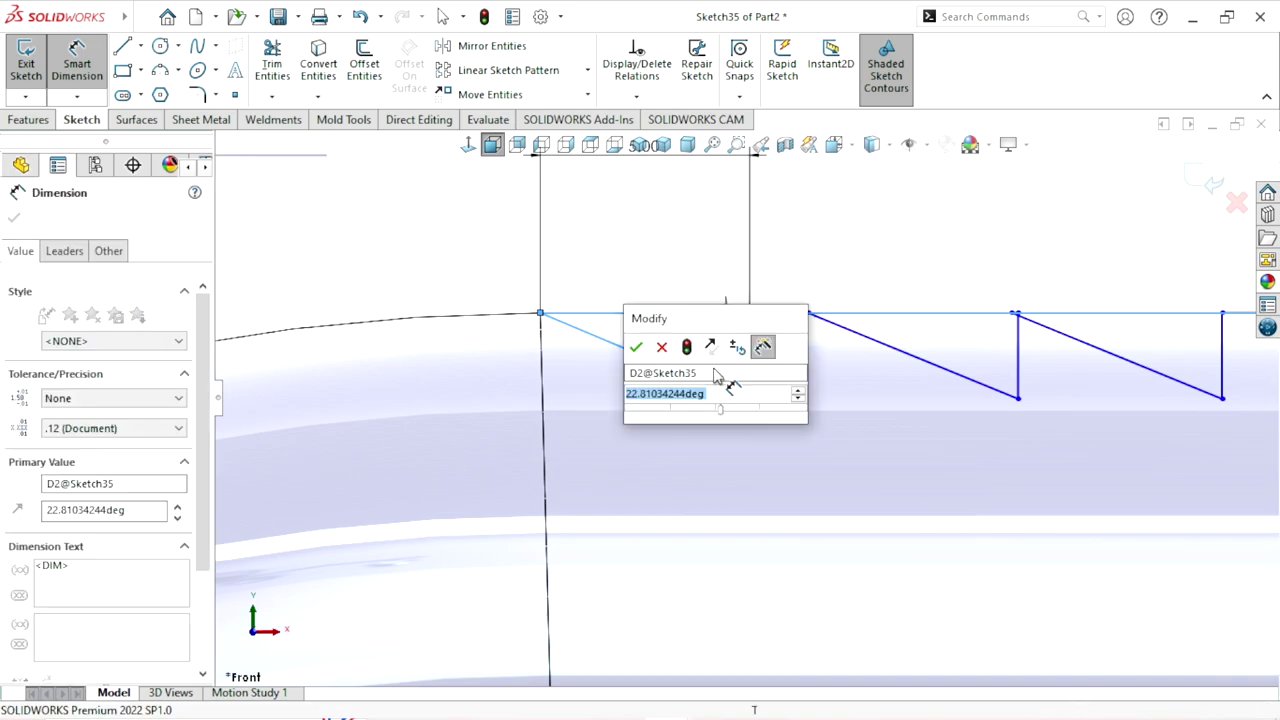
type("10")
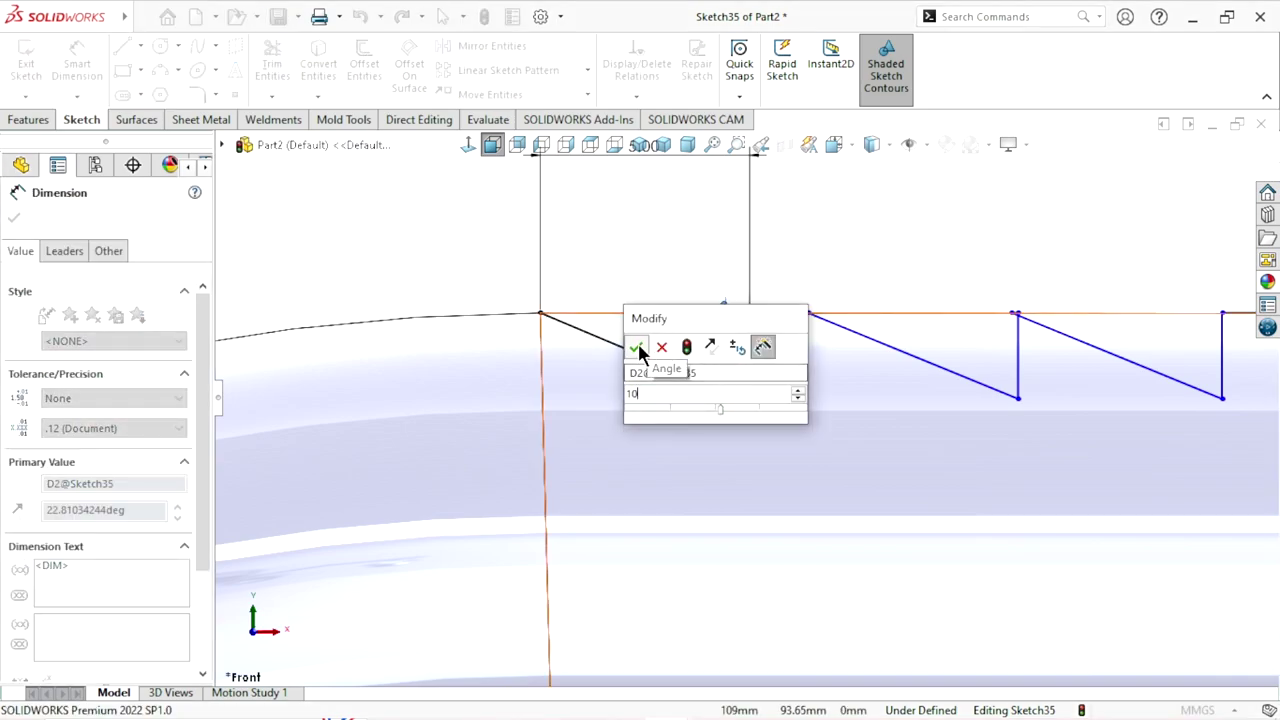
left_click(637, 346)
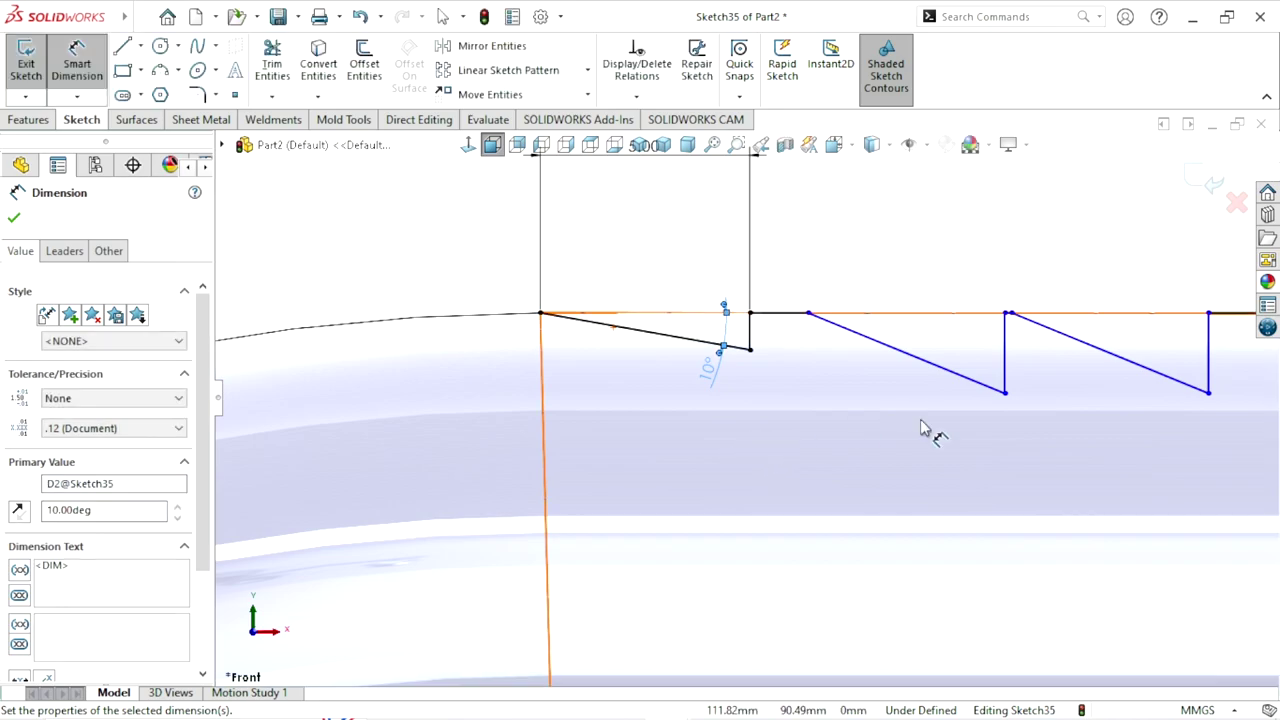
scroll(857, 443, "up", 3)
left_click(14, 220)
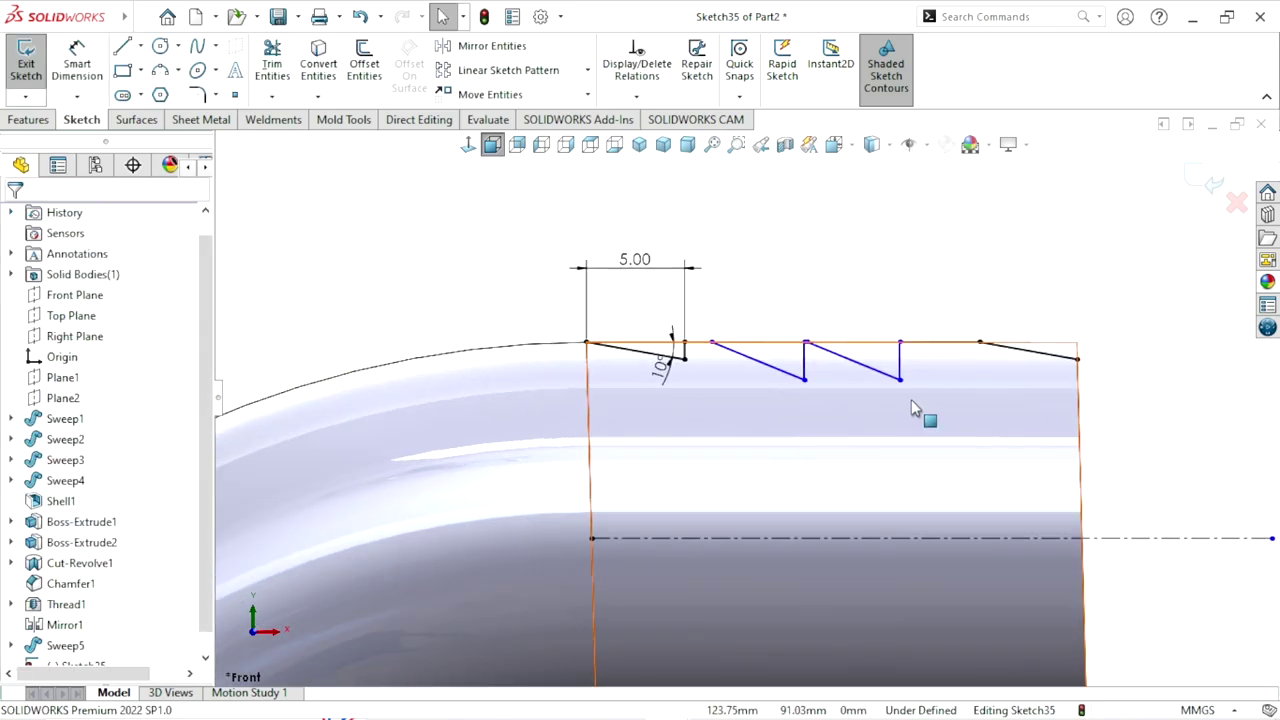
Add a Parallel relation to the four sloped zigzag lines
scroll(911, 399, "down", 2)
left_click(502, 340)
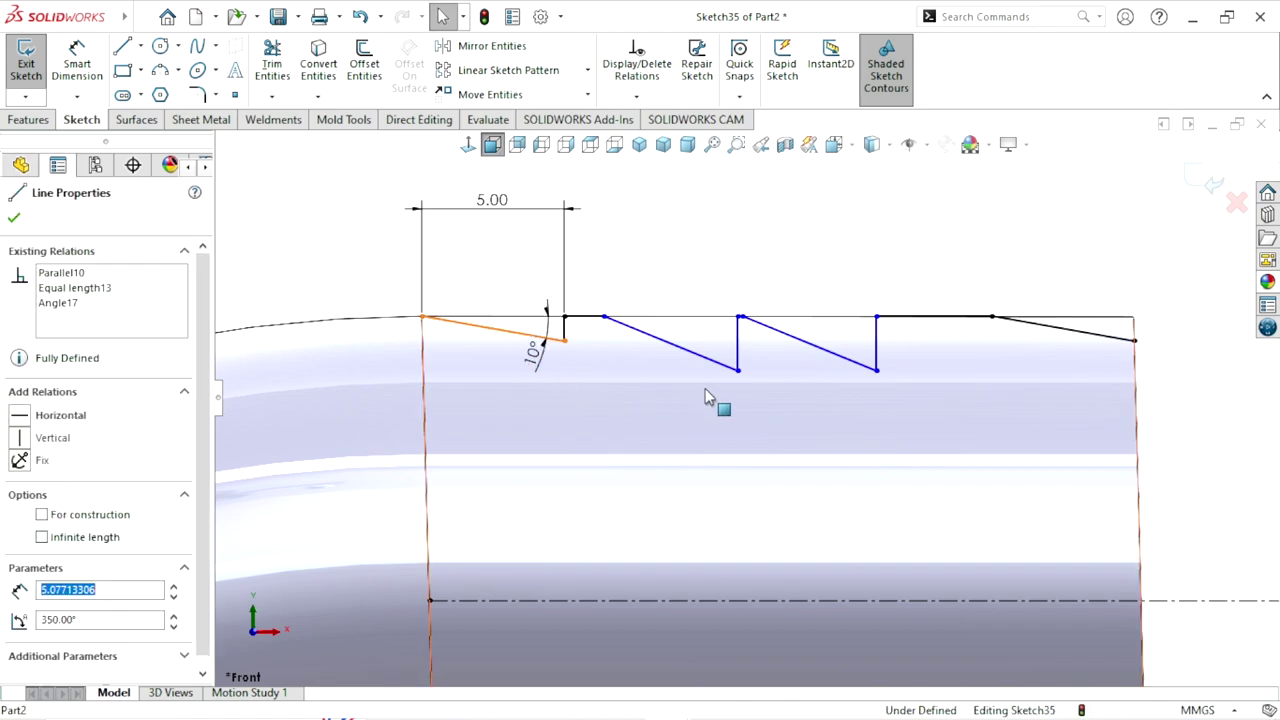
left_click(705, 360, "ctrl")
left_click(855, 367, "ctrl")
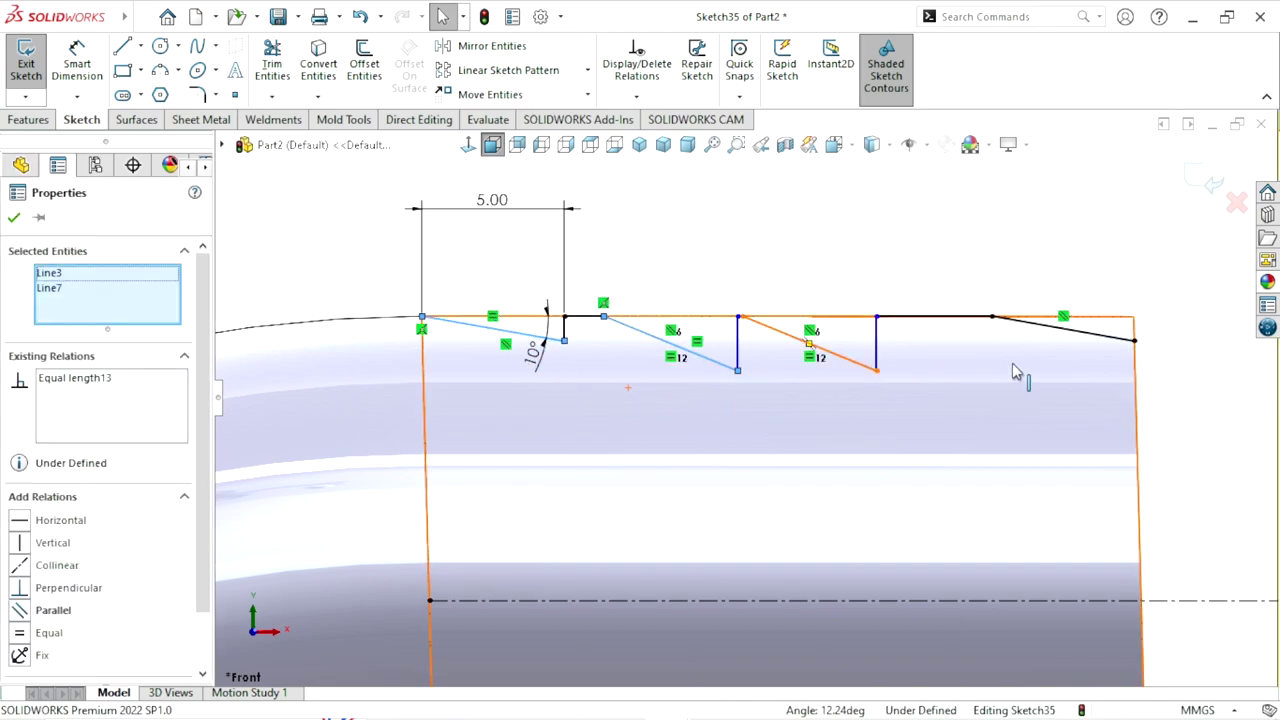
left_click(870, 372)
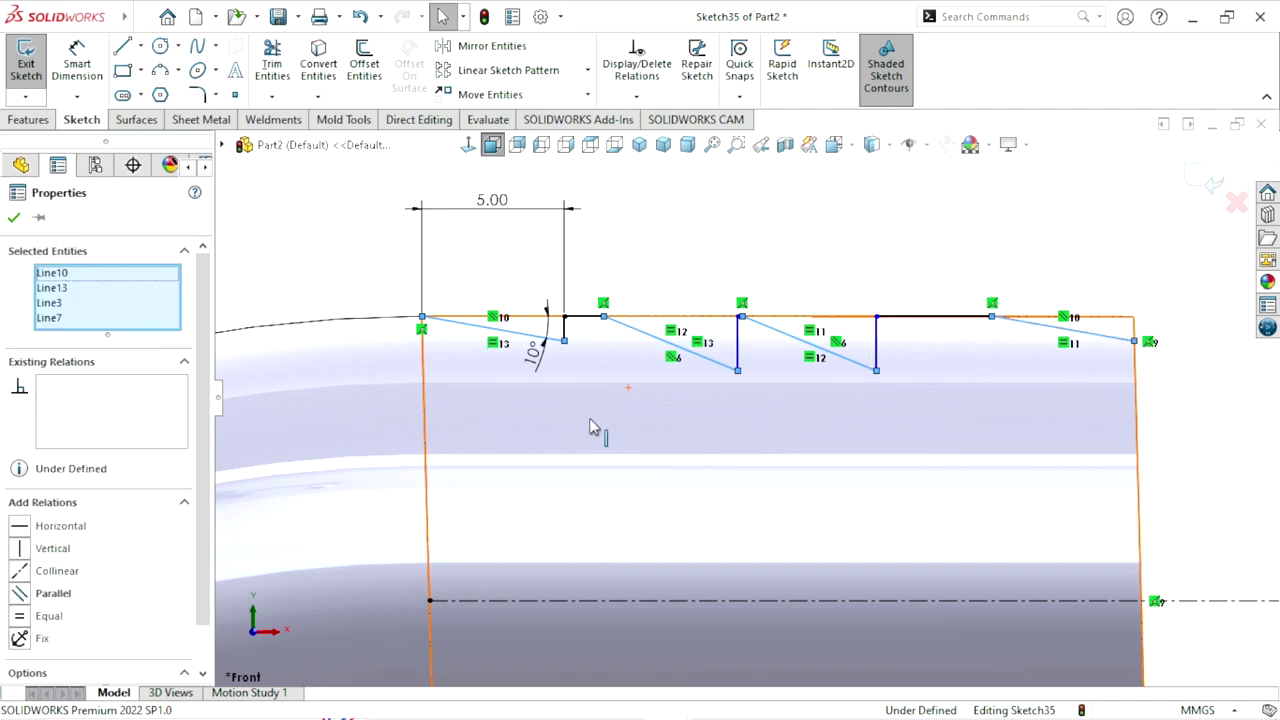
left_click(22, 597)
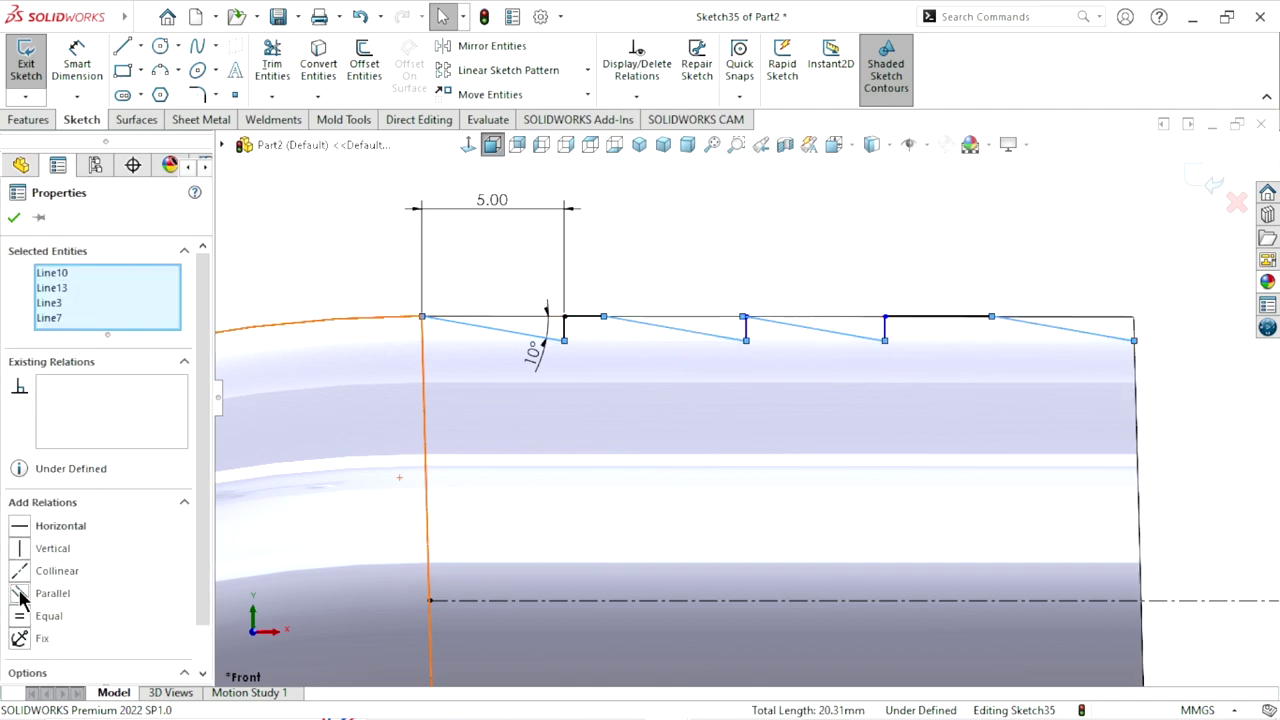
left_click(14, 217)
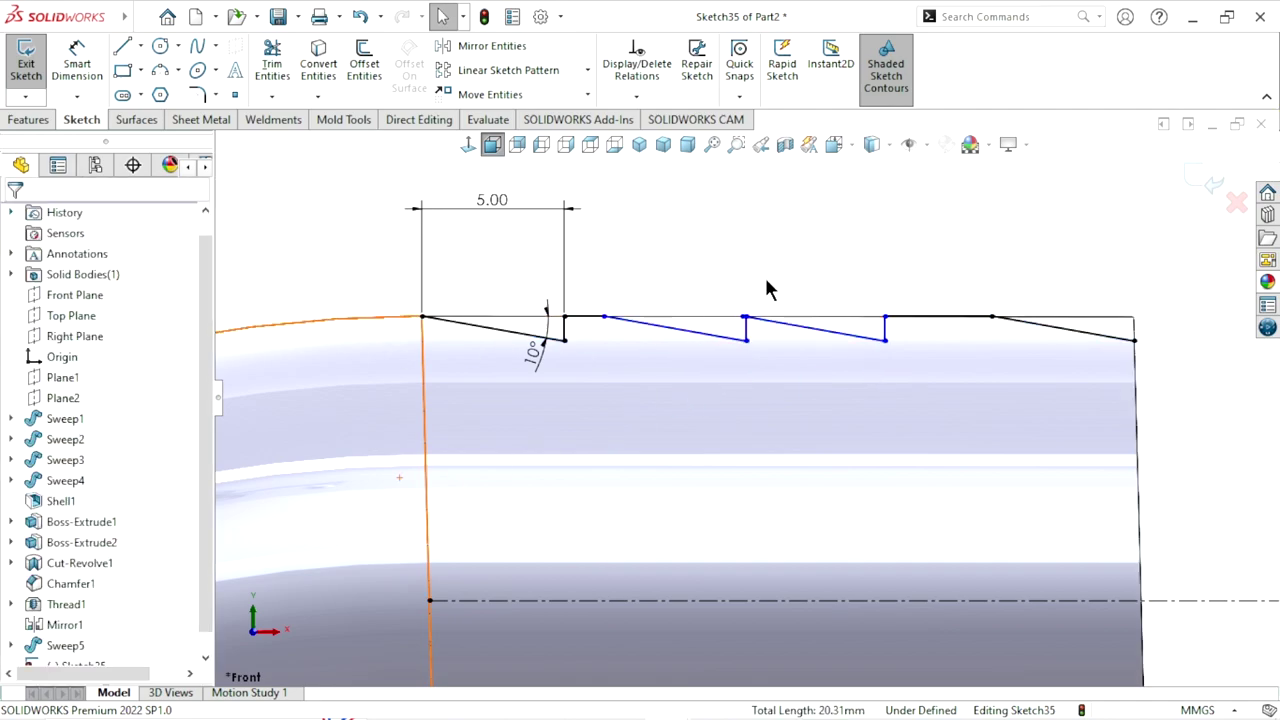
Delete the right-end sloped line and the top-right flat segment
scroll(900, 441, "up", 2)
scroll(900, 441, "down", 2)
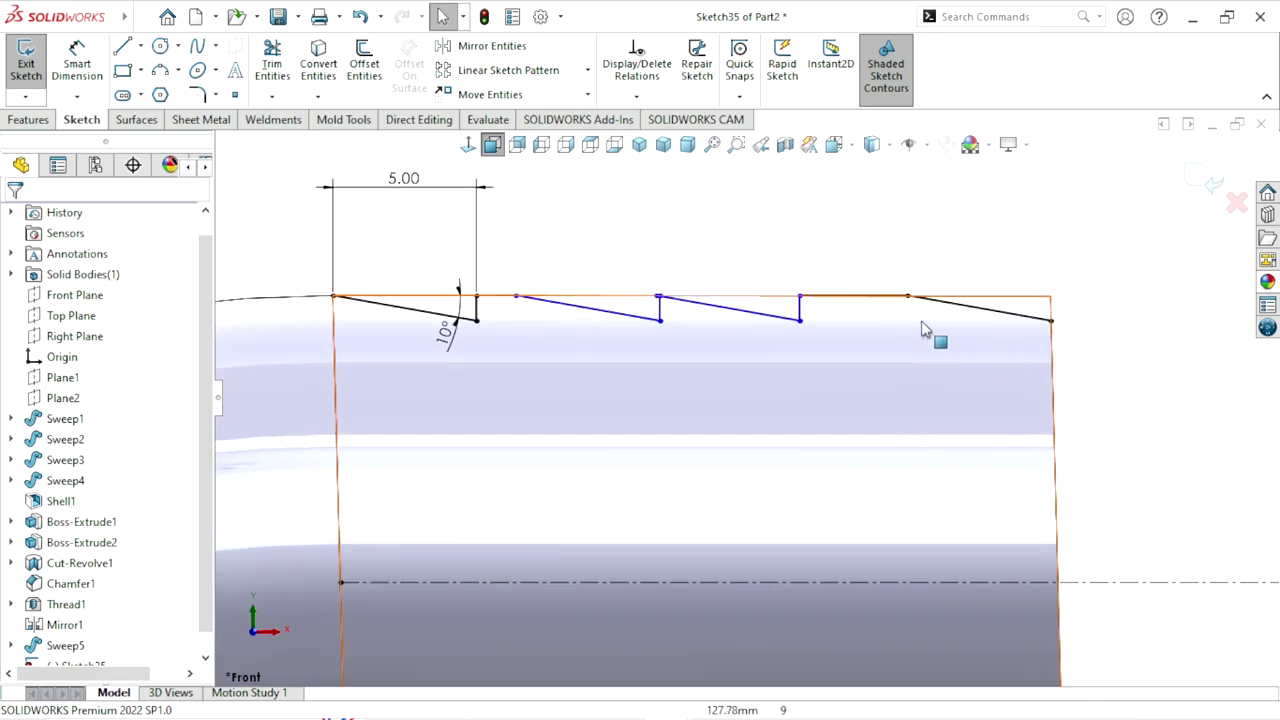
left_click(907, 296)
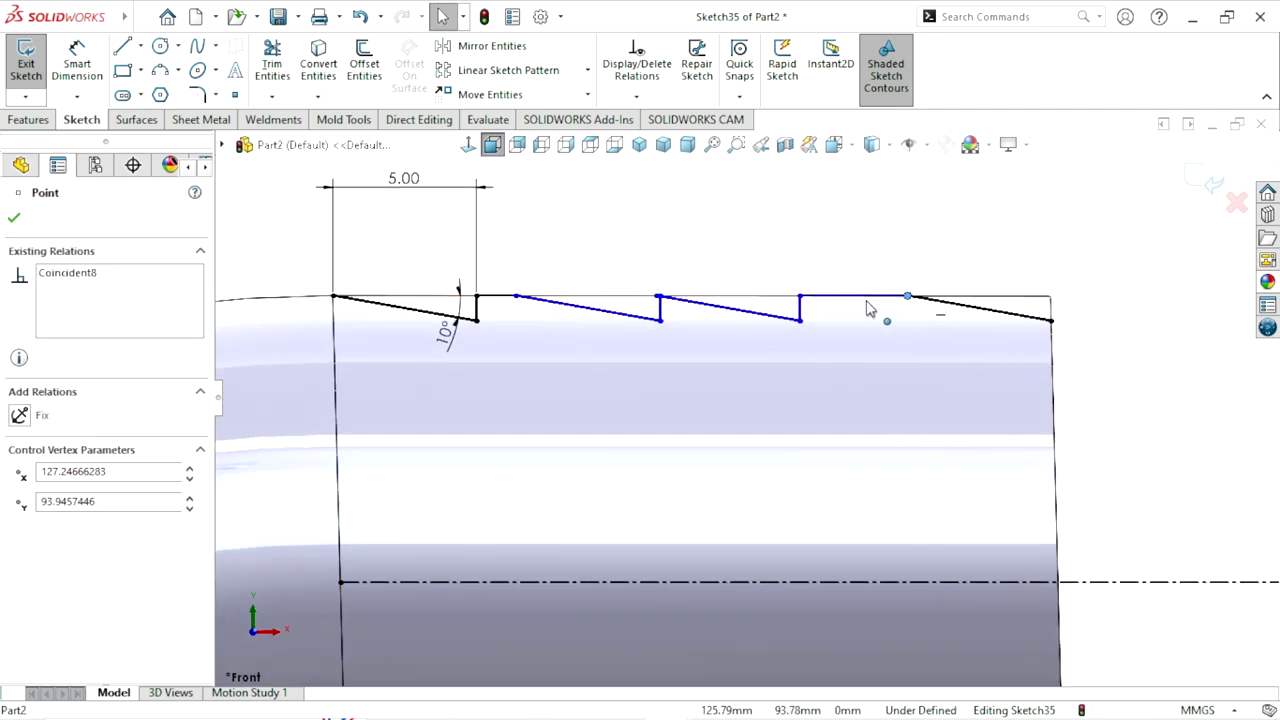
left_click(1137, 363)
left_click(1003, 319)
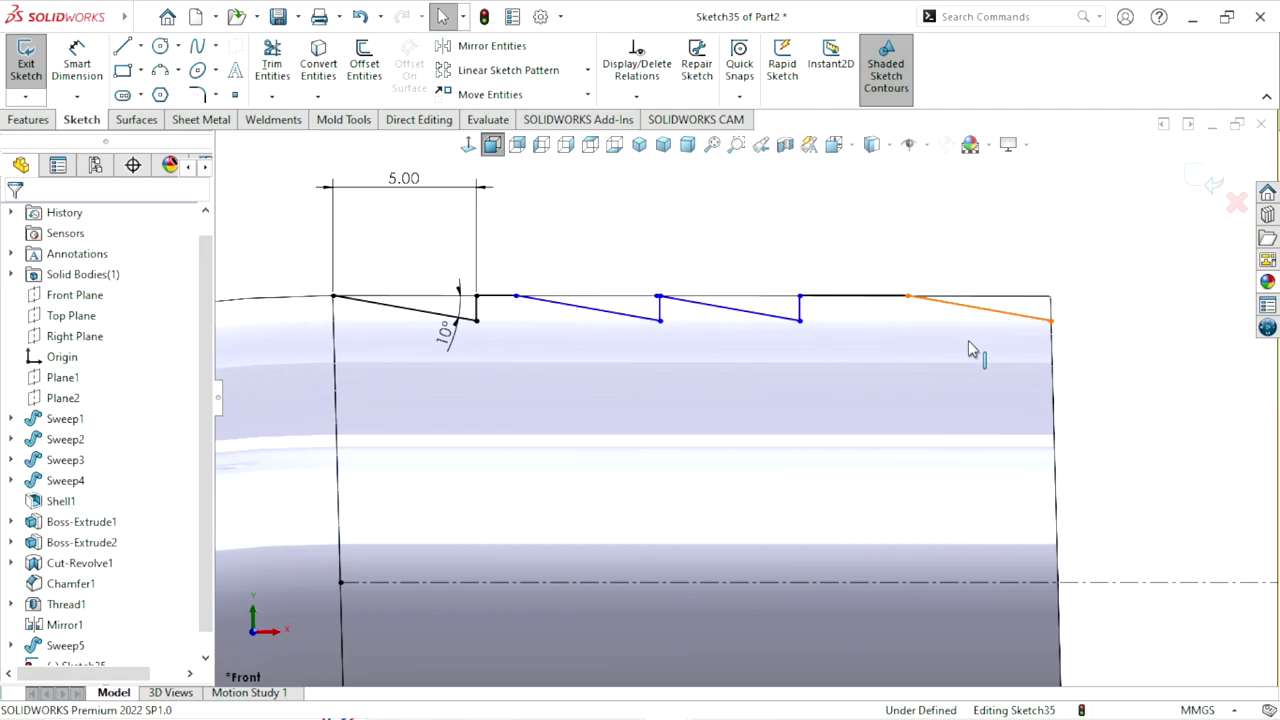
key("Delete")
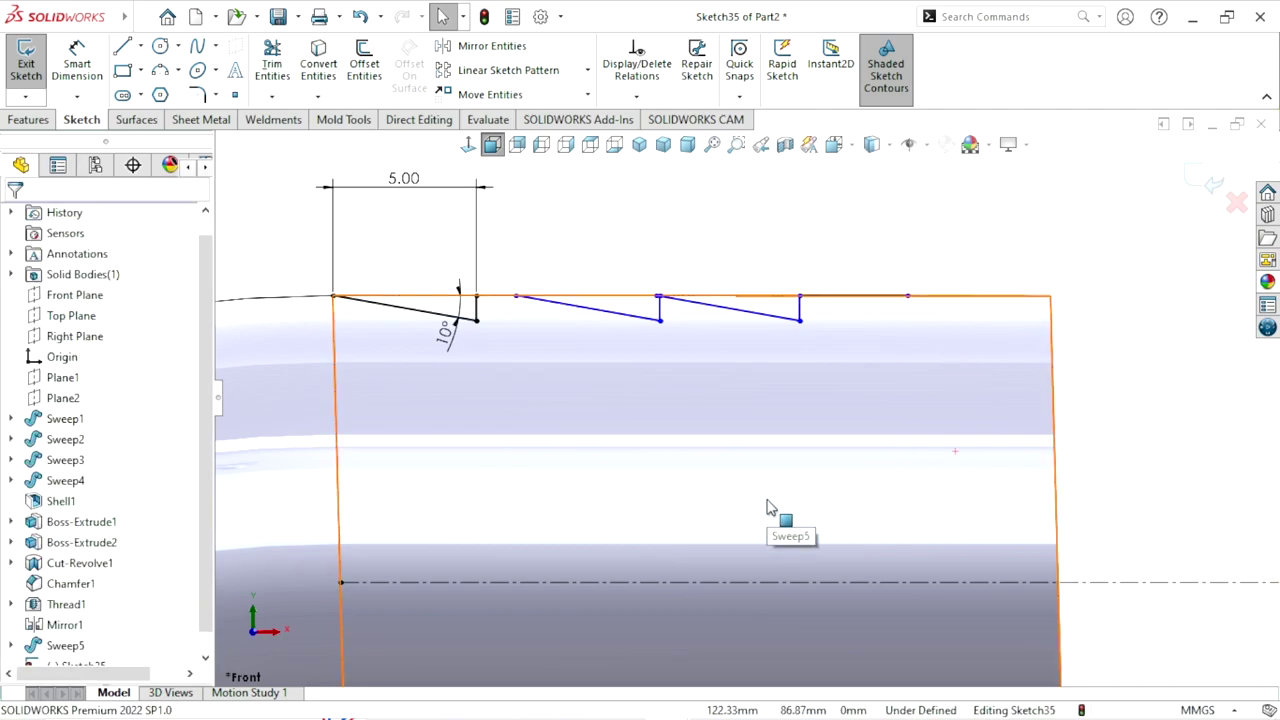
scroll(657, 408, "up", 1)
scroll(614, 277, "down", 1)
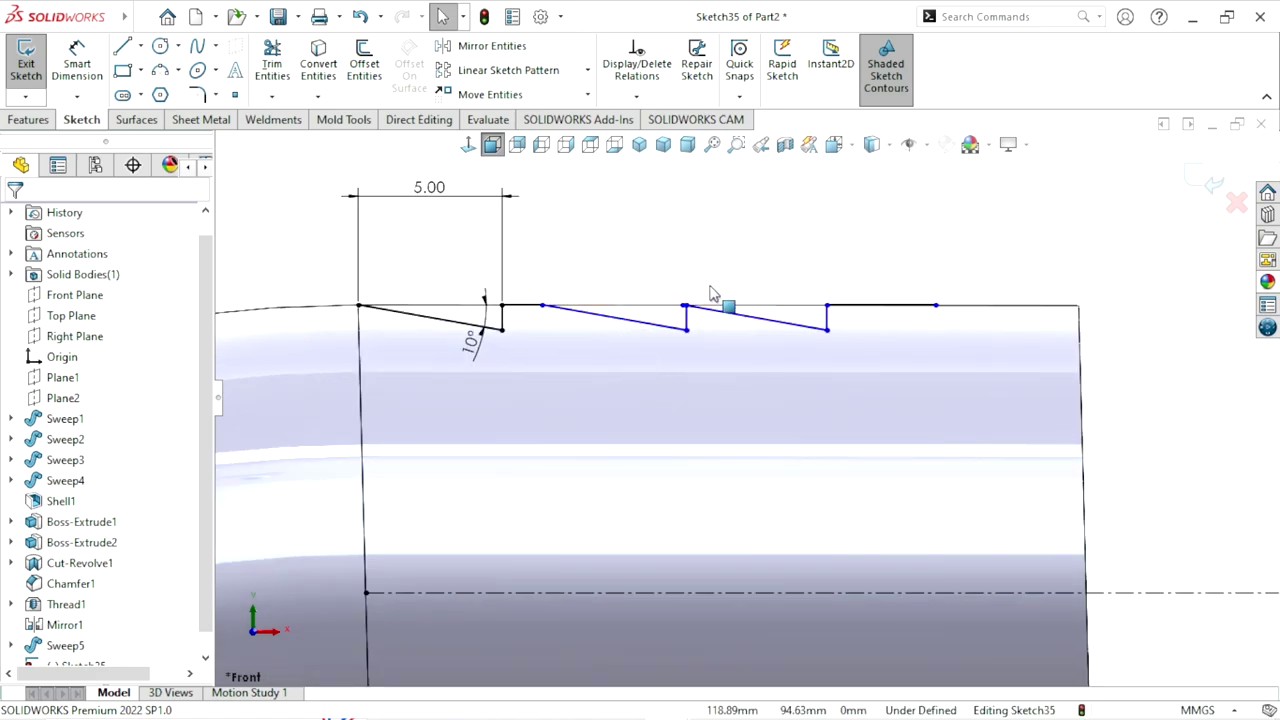
left_click(894, 307)
key("Delete")
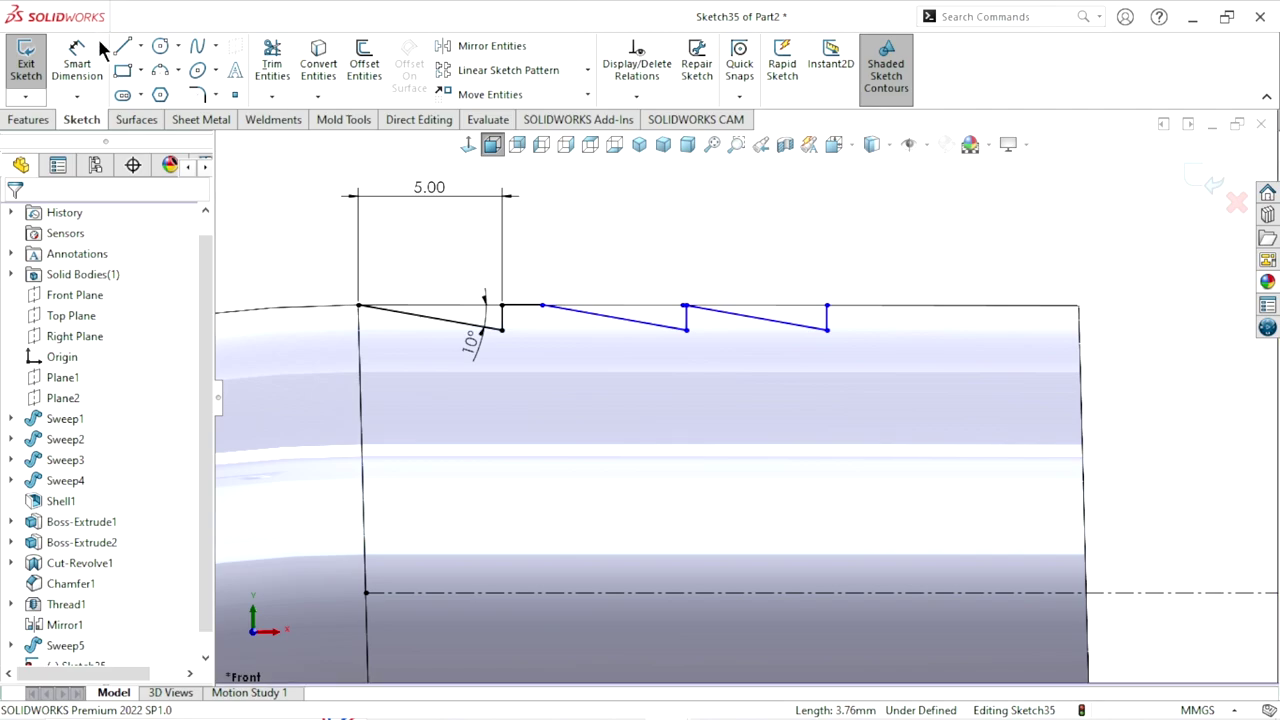
Draw a short flat line from the last tooth and a slope down to the right edge
left_click(122, 46)
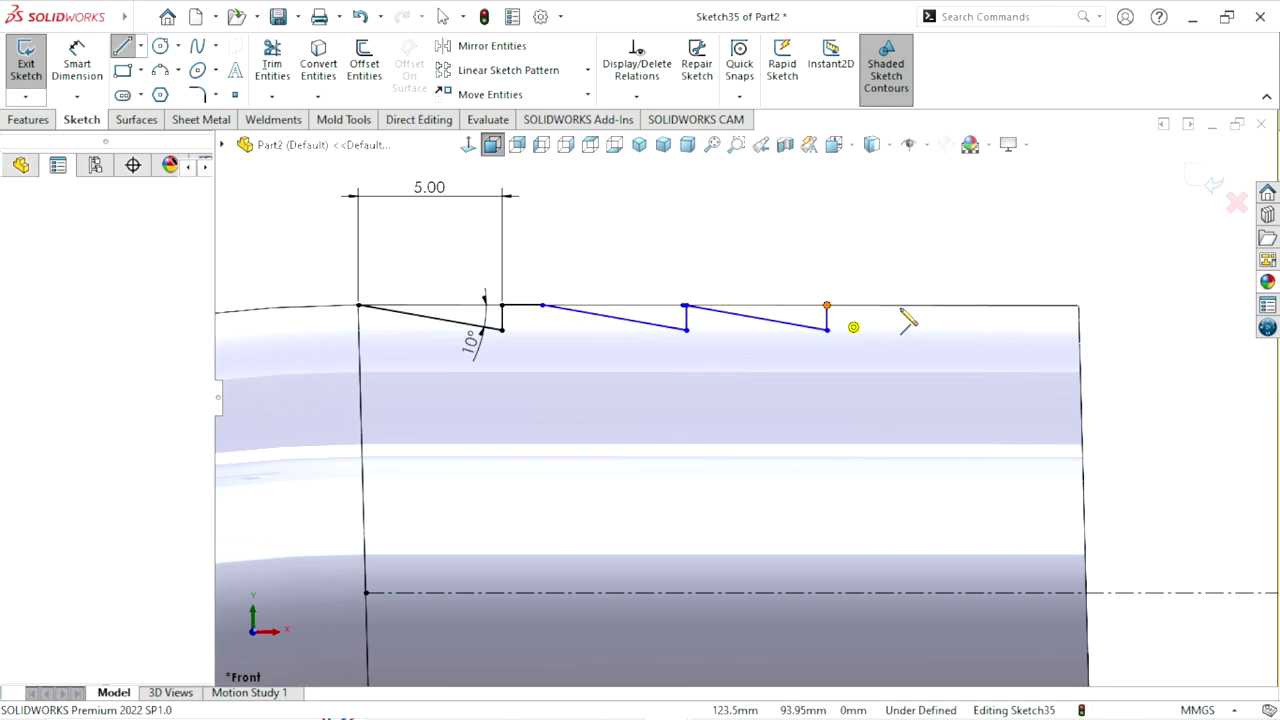
left_click(826, 305)
left_click(877, 305)
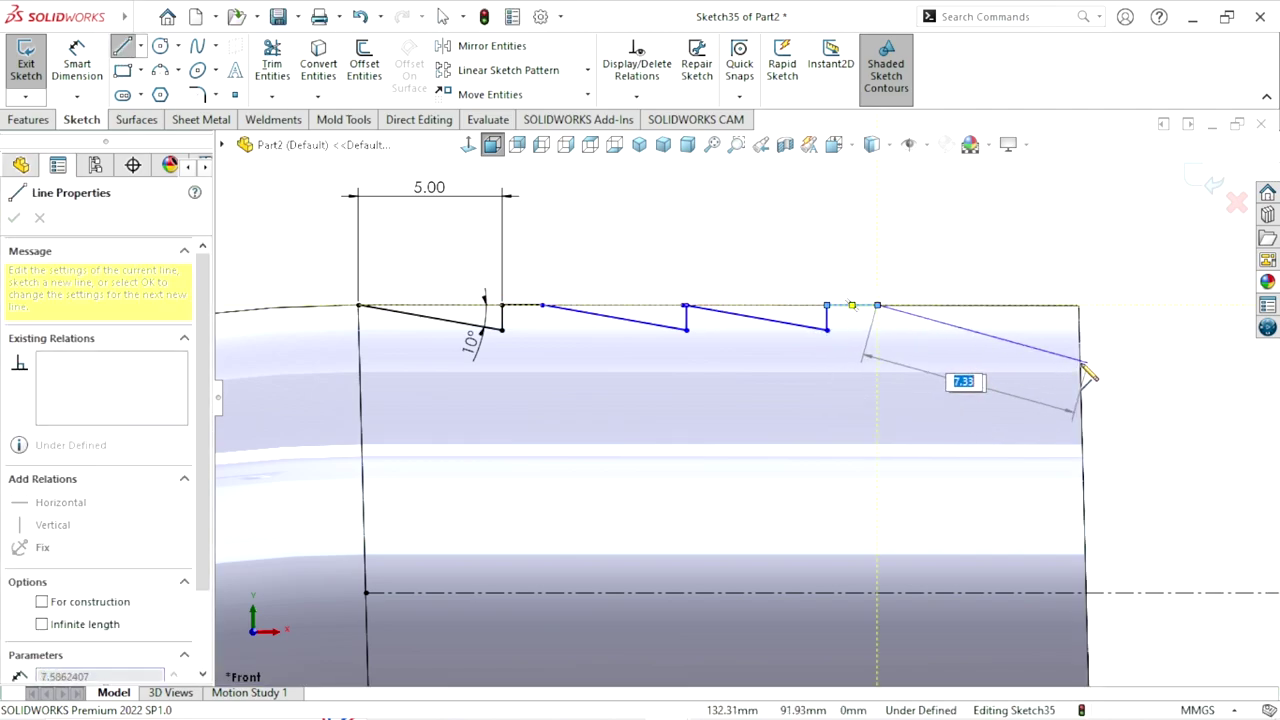
right_click(978, 336)
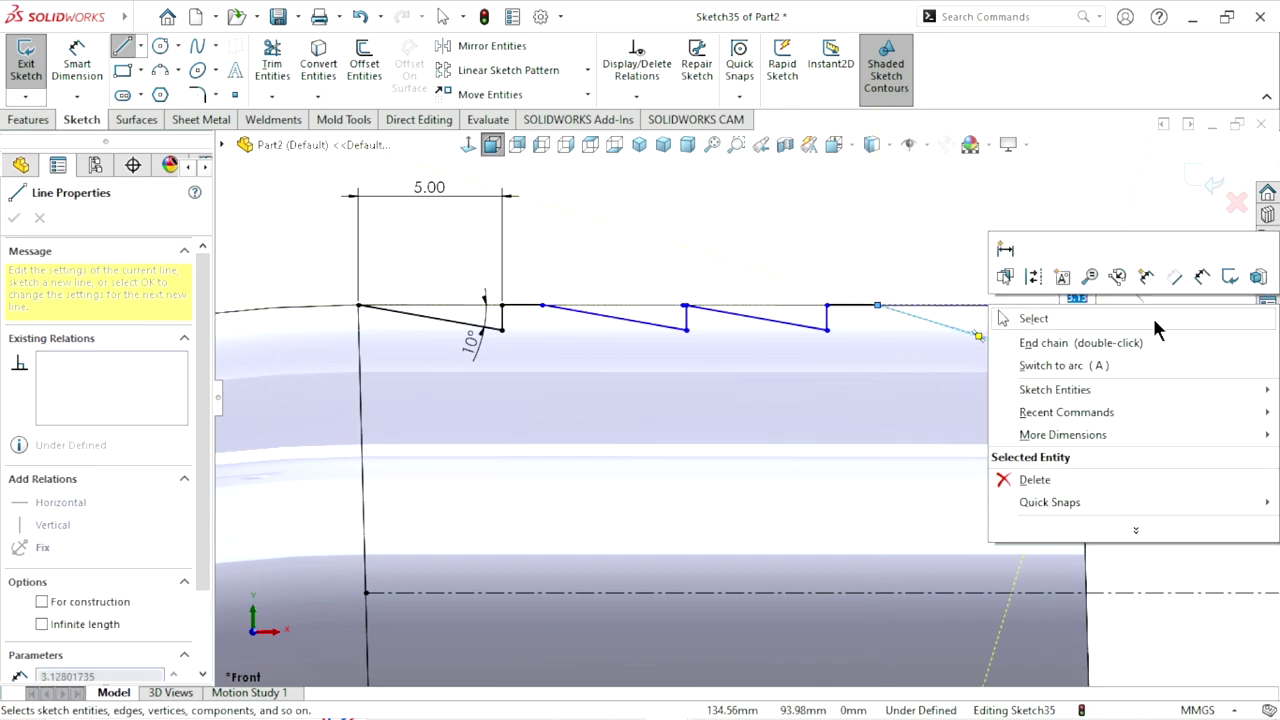
left_click(1080, 367)
Dimension the new slope's horizontal width as 5 mm
key("Escape")
key("d")
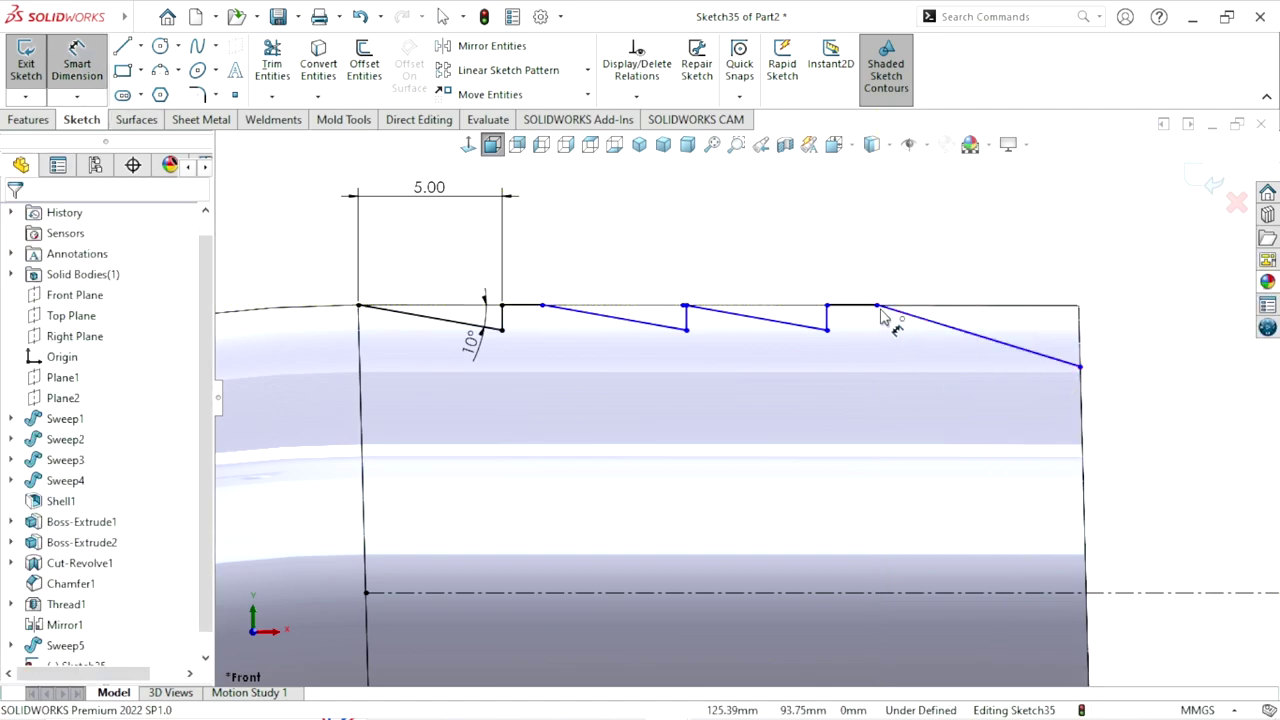
left_click(1079, 368)
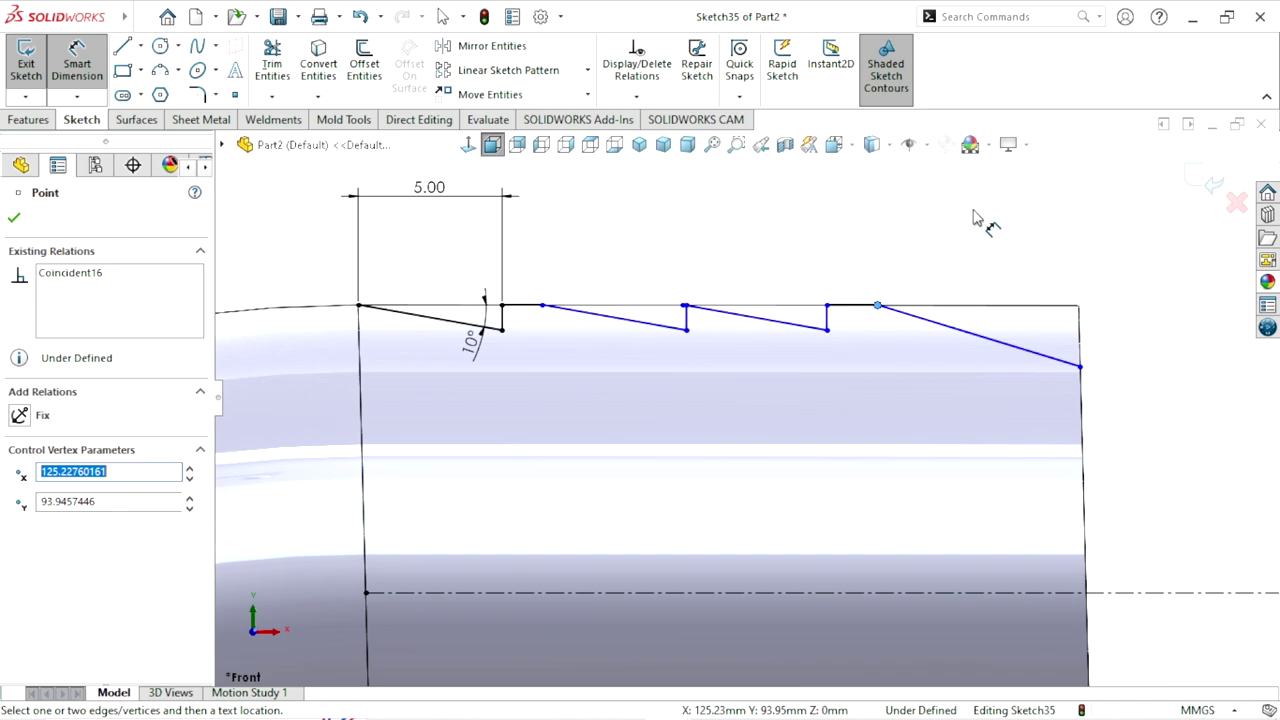
left_click(1080, 367)
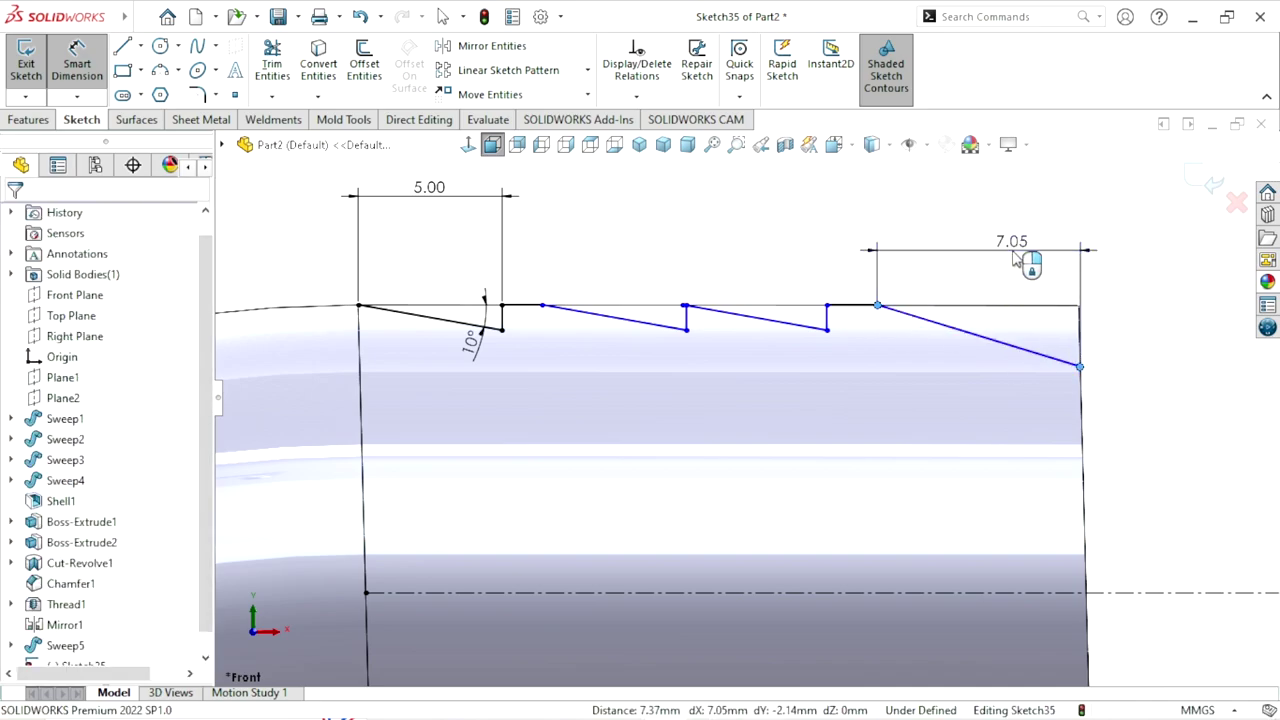
left_click(1015, 258)
type("5")
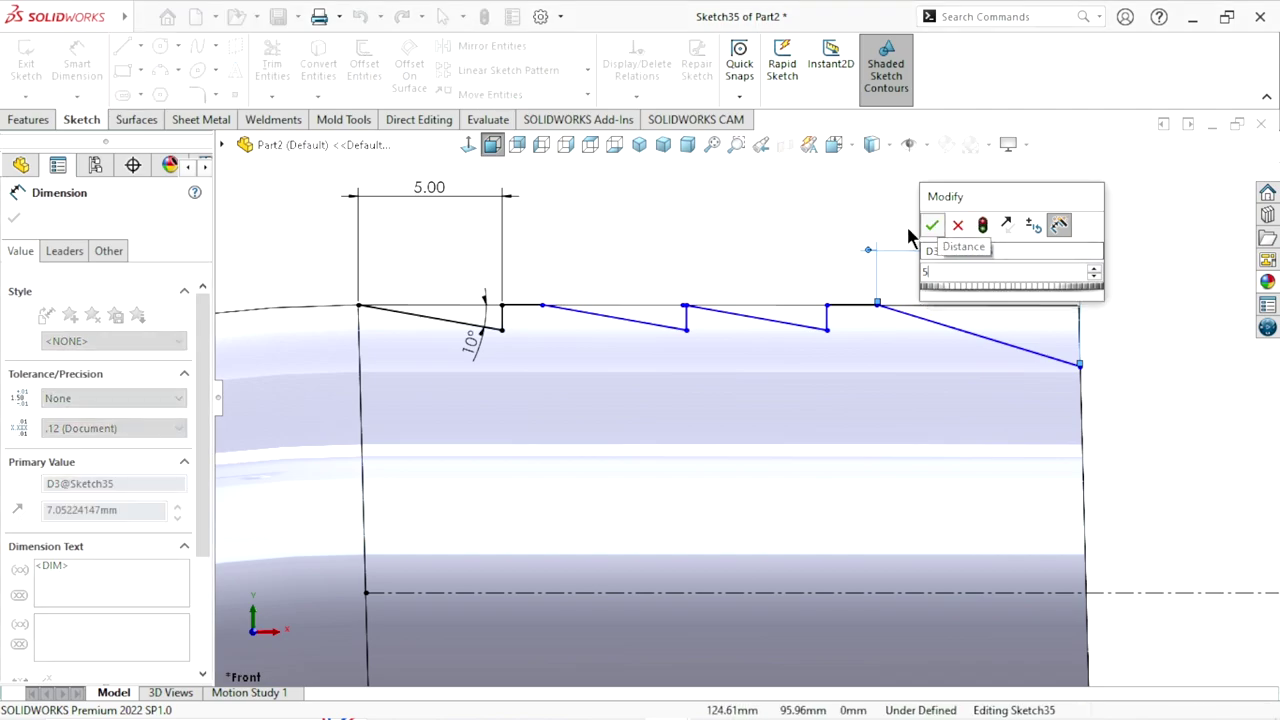
key("Return")
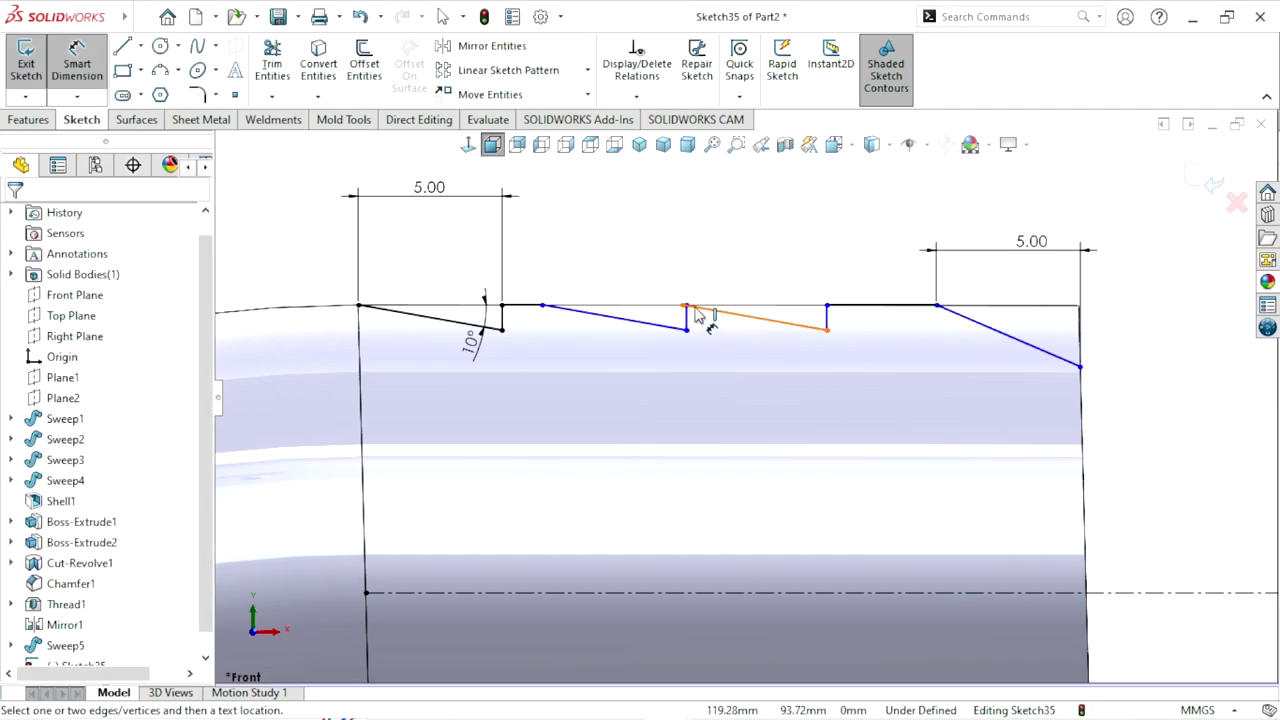
Add spacing dimensions between the teeth, giving 4.87 and 5.00 values
left_click(826, 306)
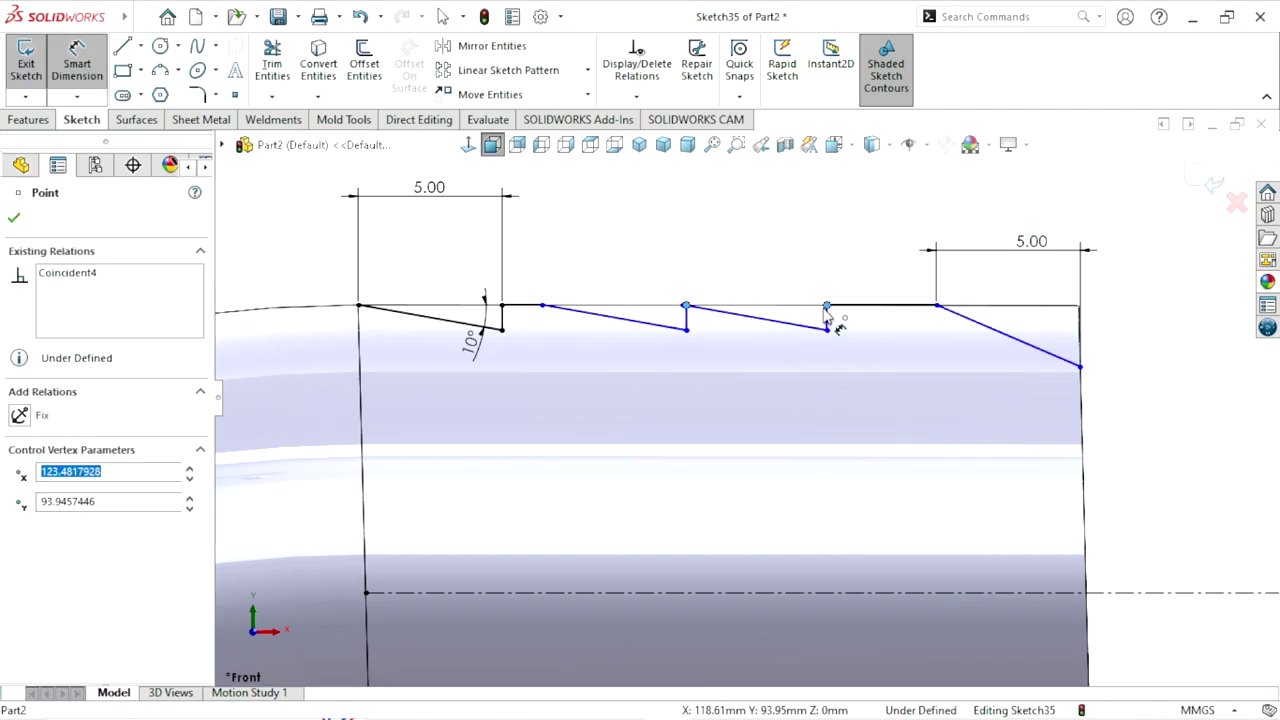
left_click(734, 265)
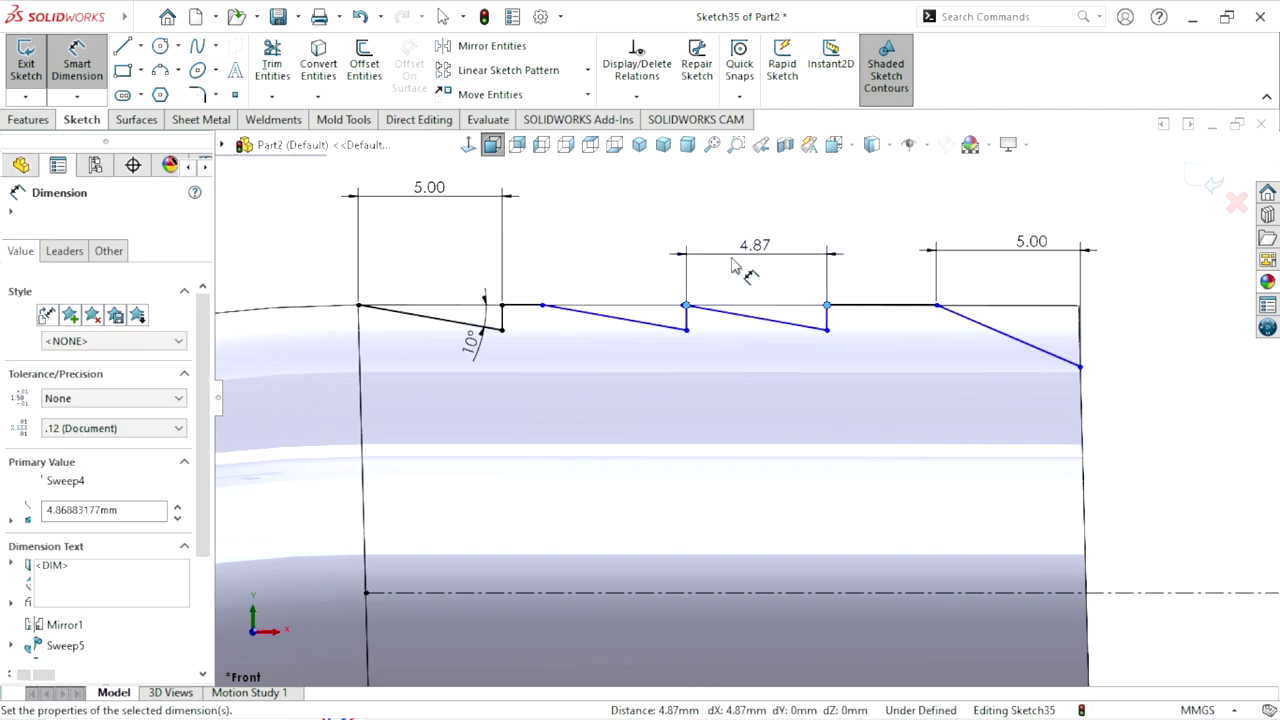
type("5")
left_click(673, 228)
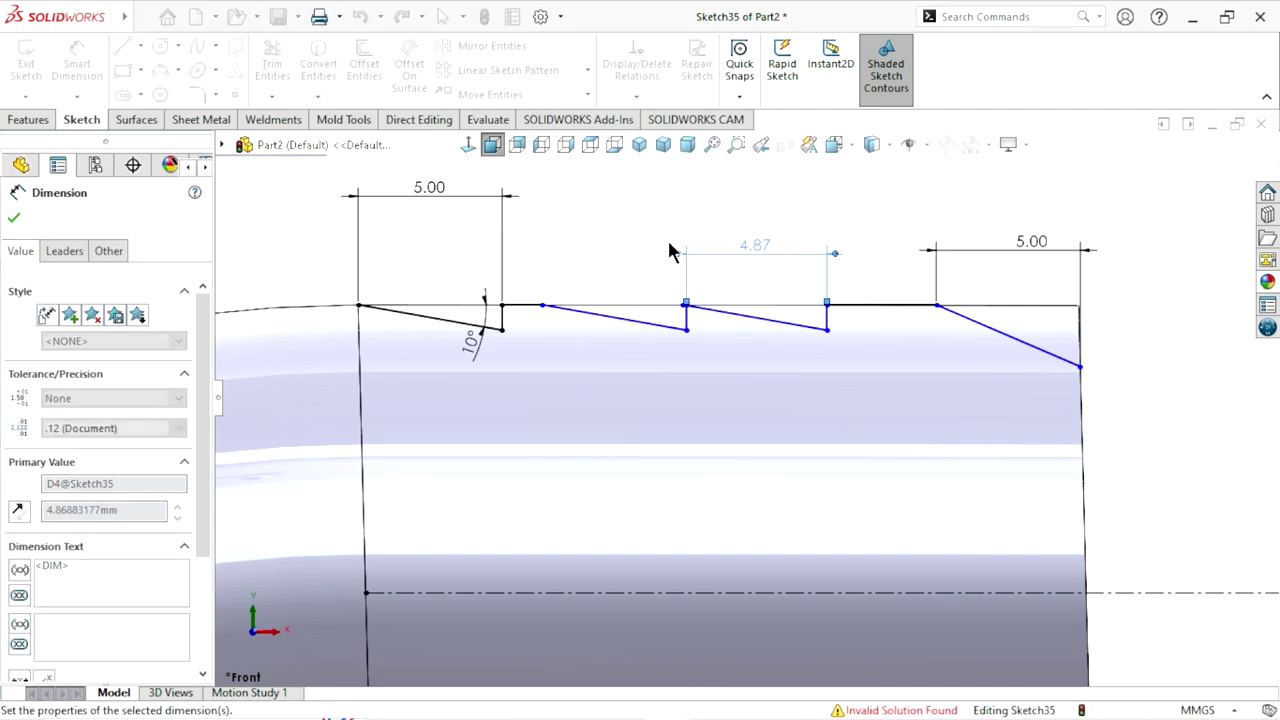
left_click(541, 307)
left_click(686, 305)
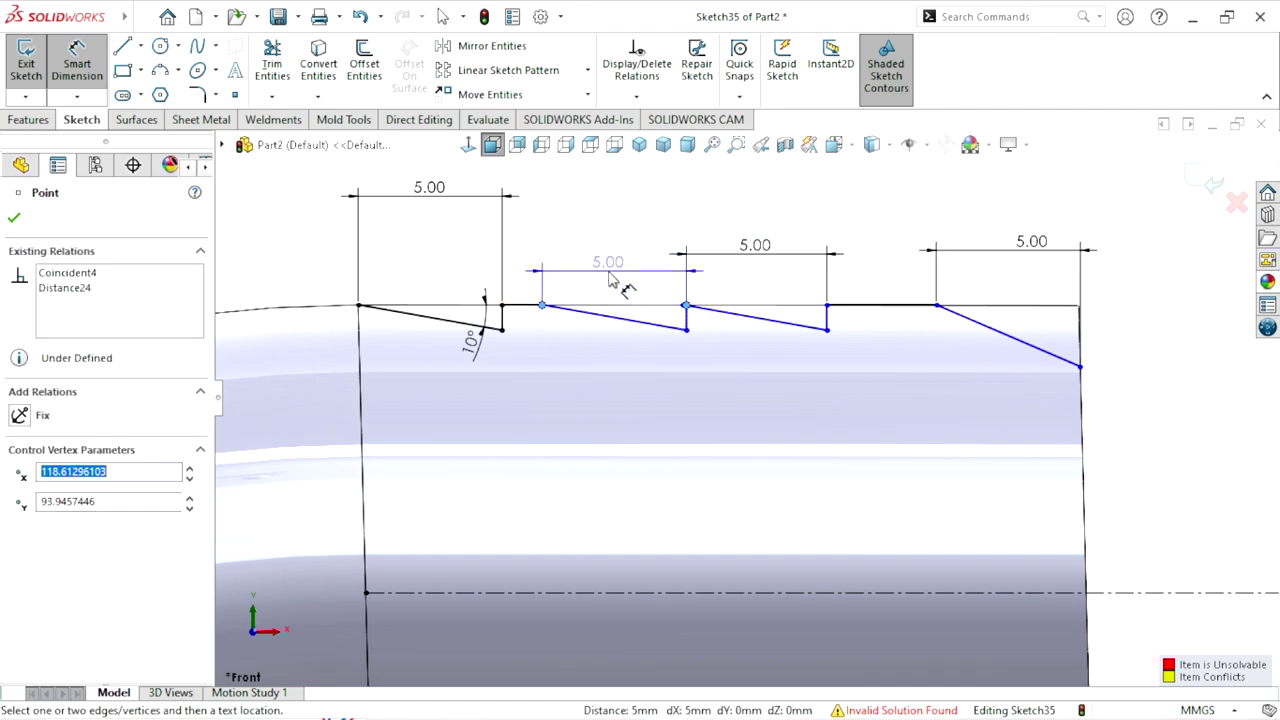
left_click(612, 276)
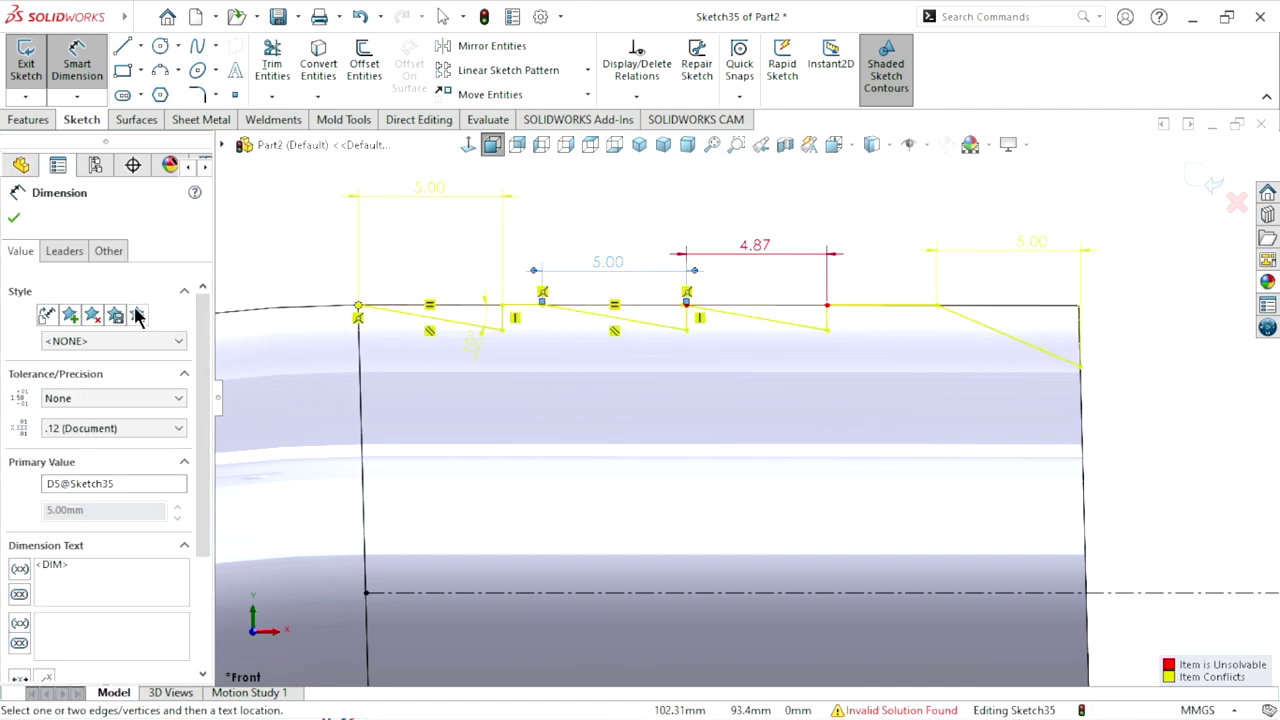
Undo the conflicting 5.00 spacing dimension and delete the 4.87 one
key("Escape")
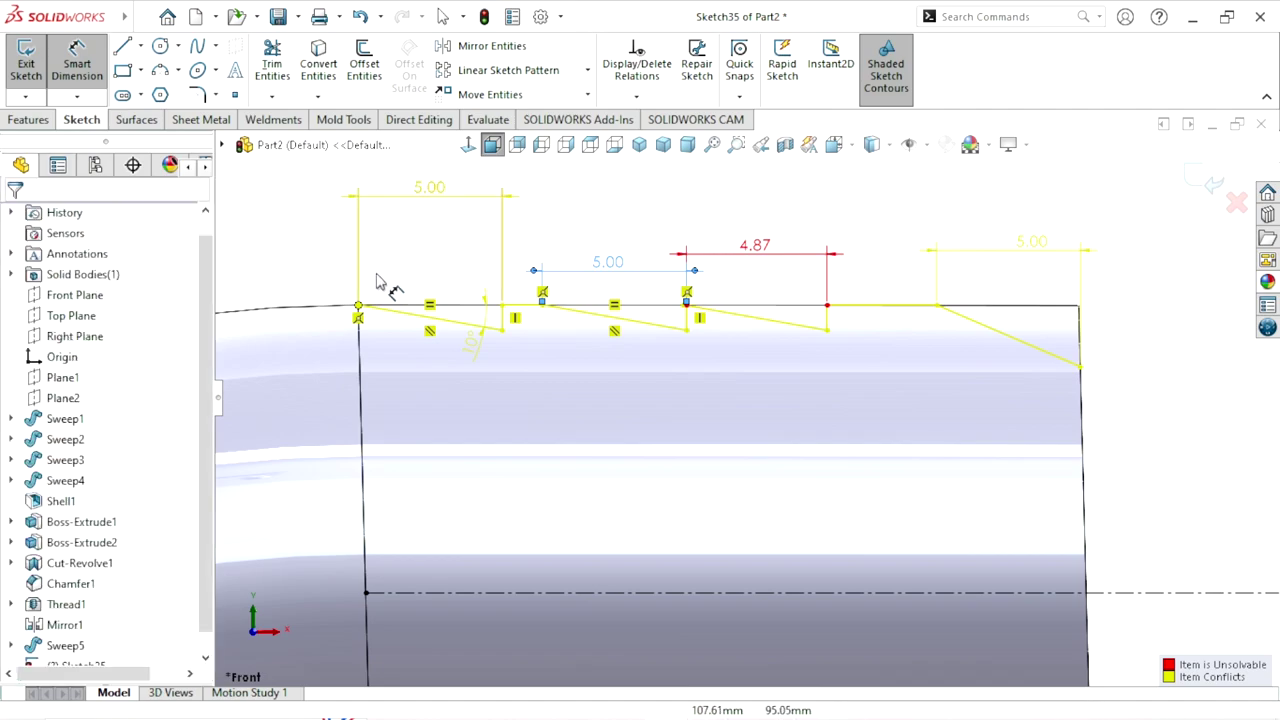
key("ctrl+z")
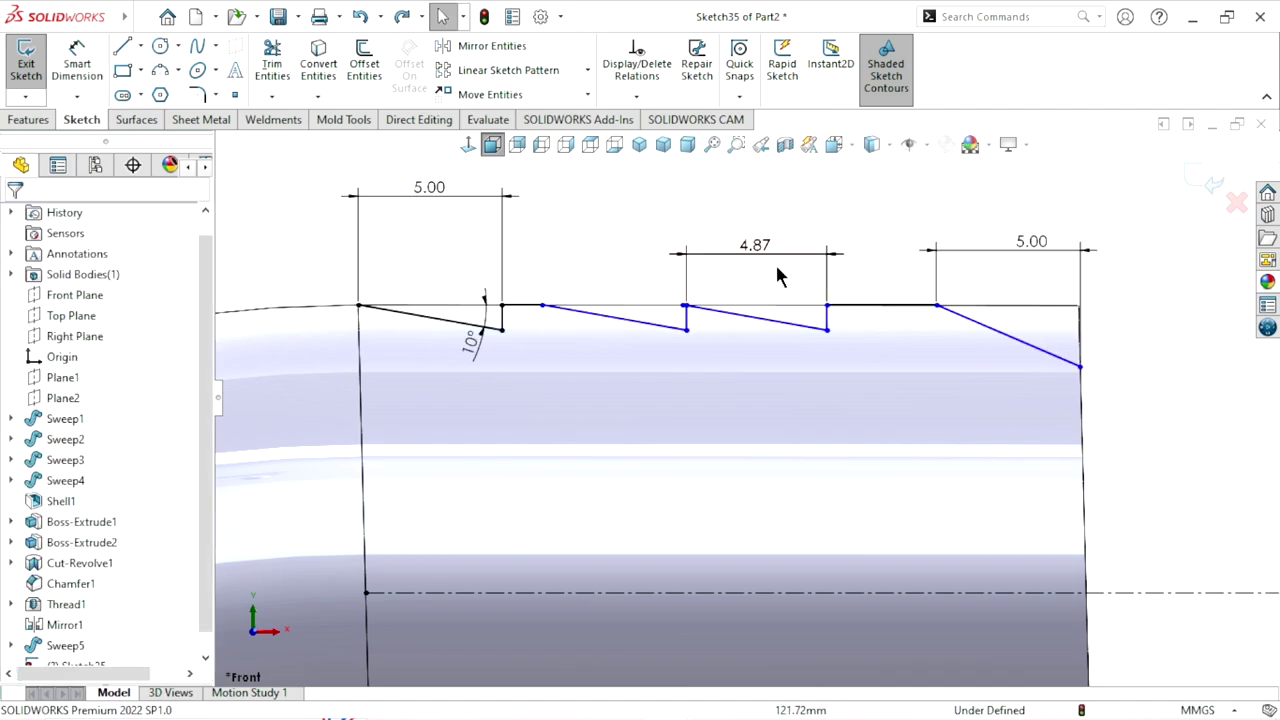
left_click(760, 250)
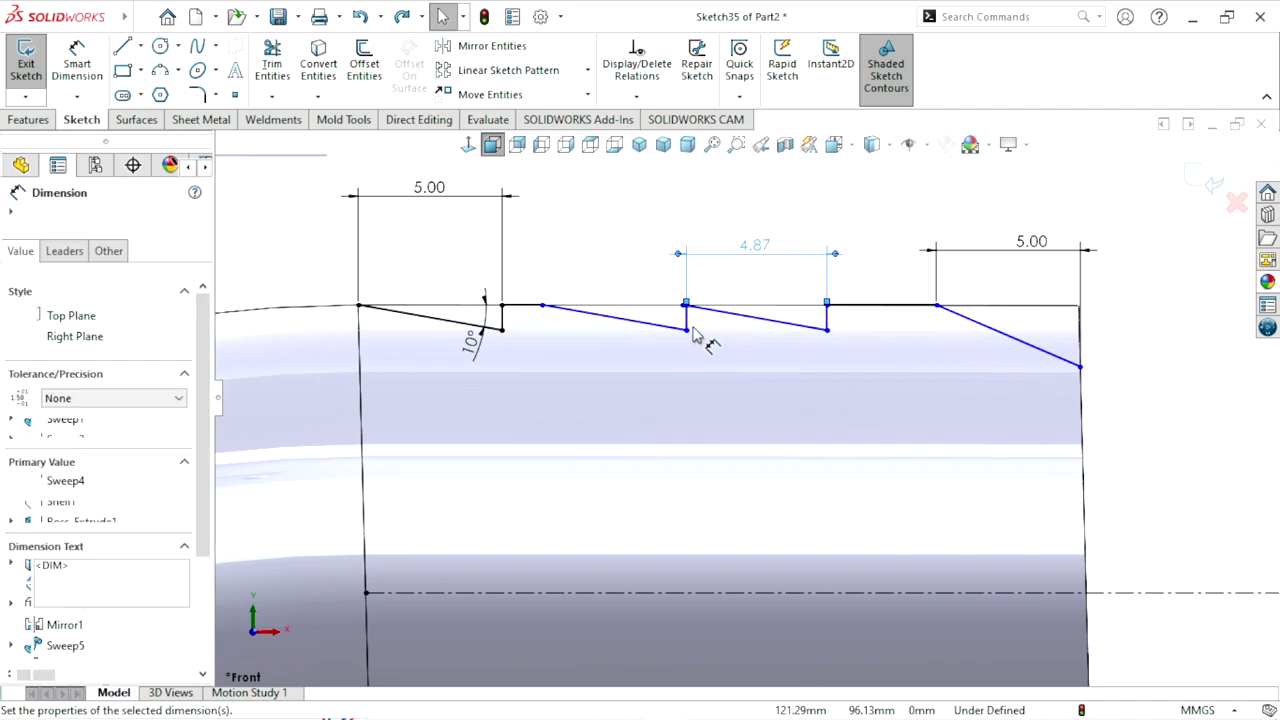
key("Delete")
Drag the second tooth's top point right, leaving a short flat segment after its vertical edge
scroll(693, 325, "down", 2)
scroll(700, 323, "down", 2)
scroll(700, 320, "down", 1)
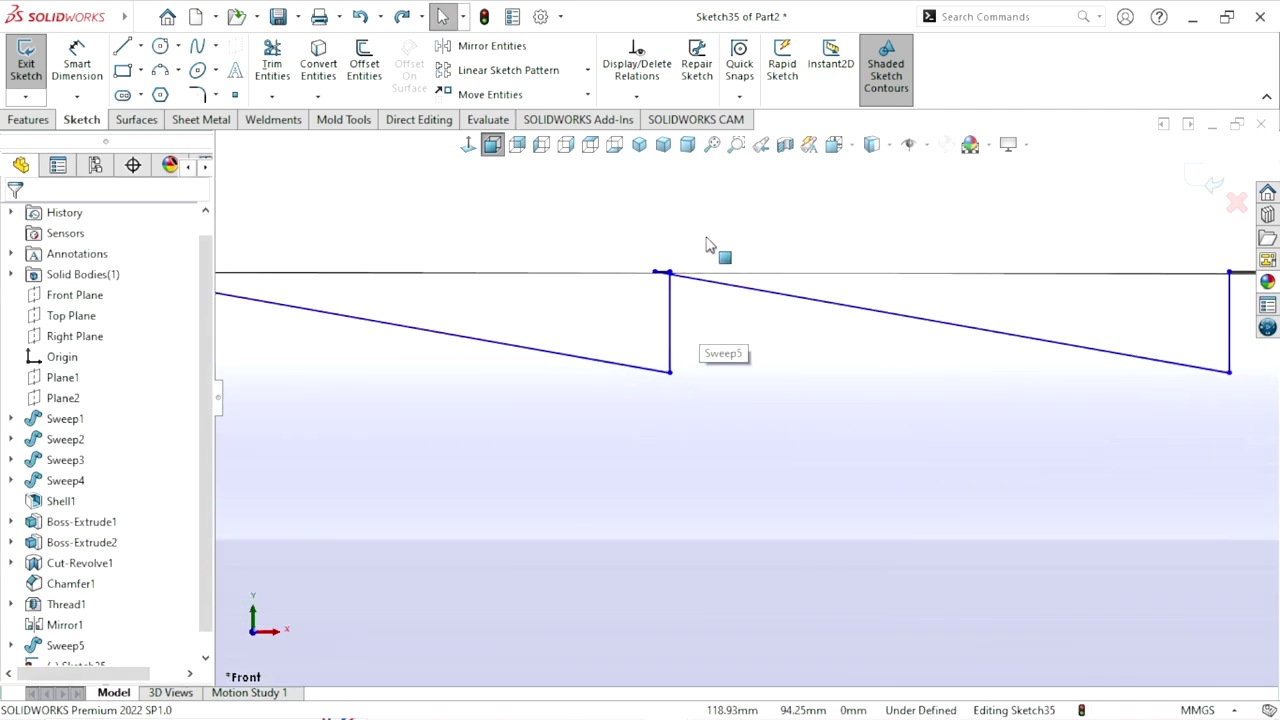
mouse_move(666, 271)
left_mouse_down()
mouse_move(691, 276)
mouse_move(676, 272)
left_mouse_up()
key("Escape")
scroll(700, 292, "down", 2)
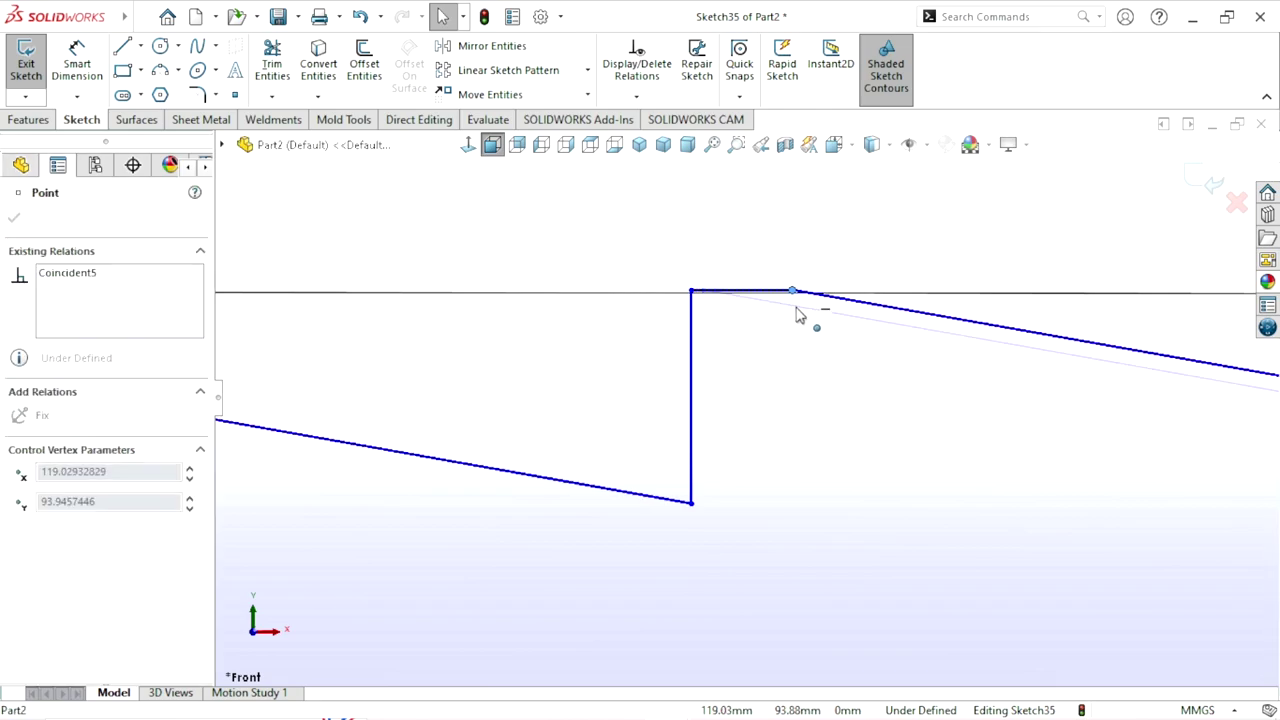
left_click_drag(700, 292, 830, 300)
scroll(734, 366, "up", 2)
scroll(745, 395, "up", 2)
scroll(773, 417, "up", 1)
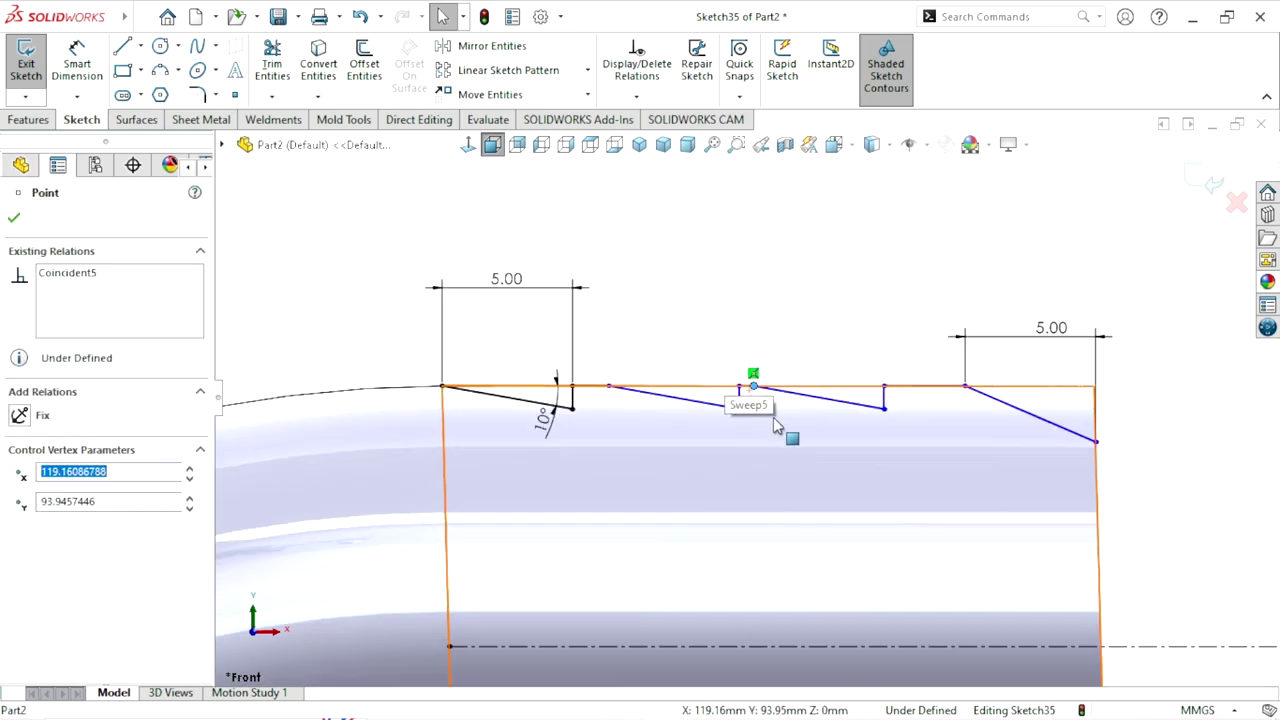
scroll(773, 417, "down", 2)
key("Escape")
scroll(857, 423, "up", 2)
scroll(680, 418, "down", 1)
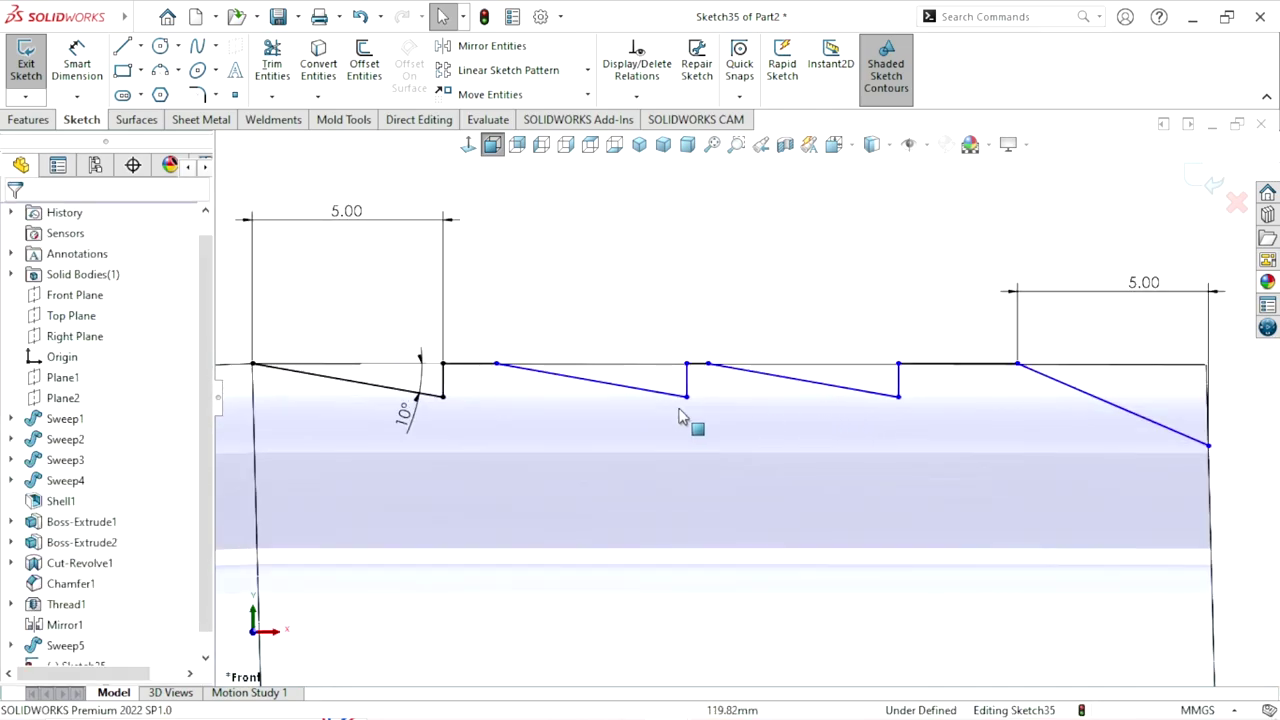
Add 5.00 driven reference dimensions across the second and first middle teeth
left_click(708, 363)
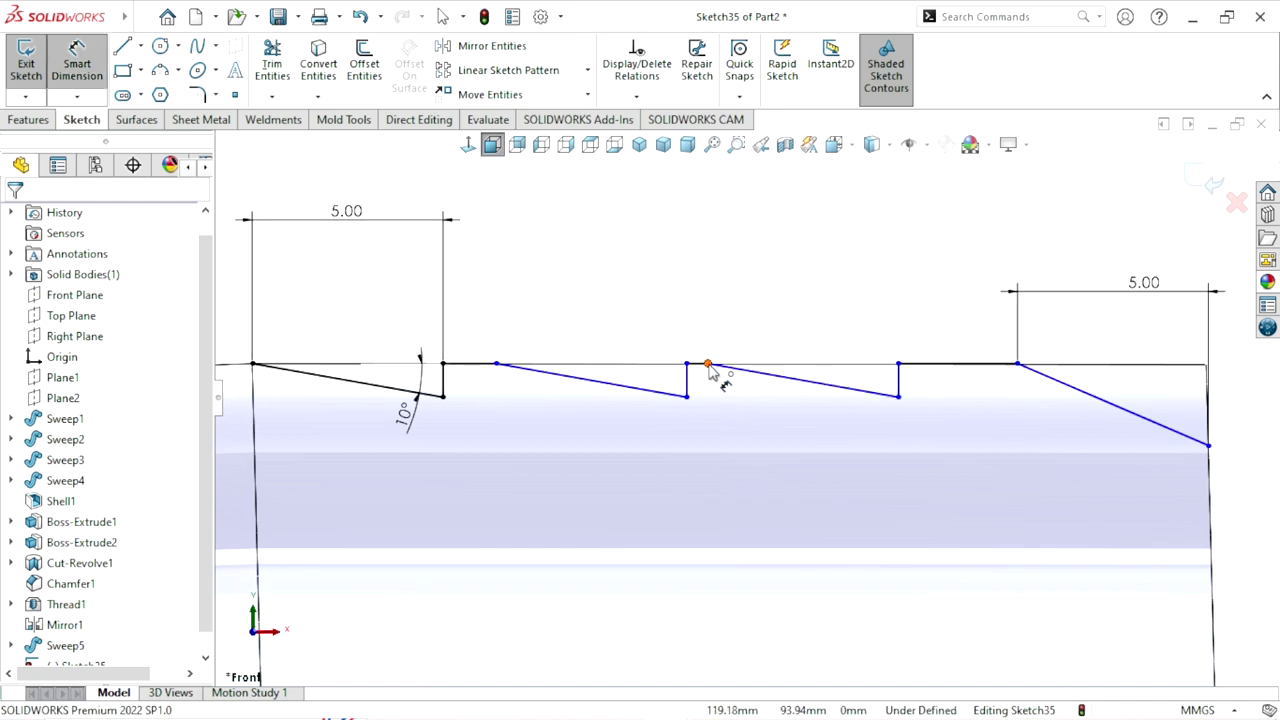
left_click(898, 364)
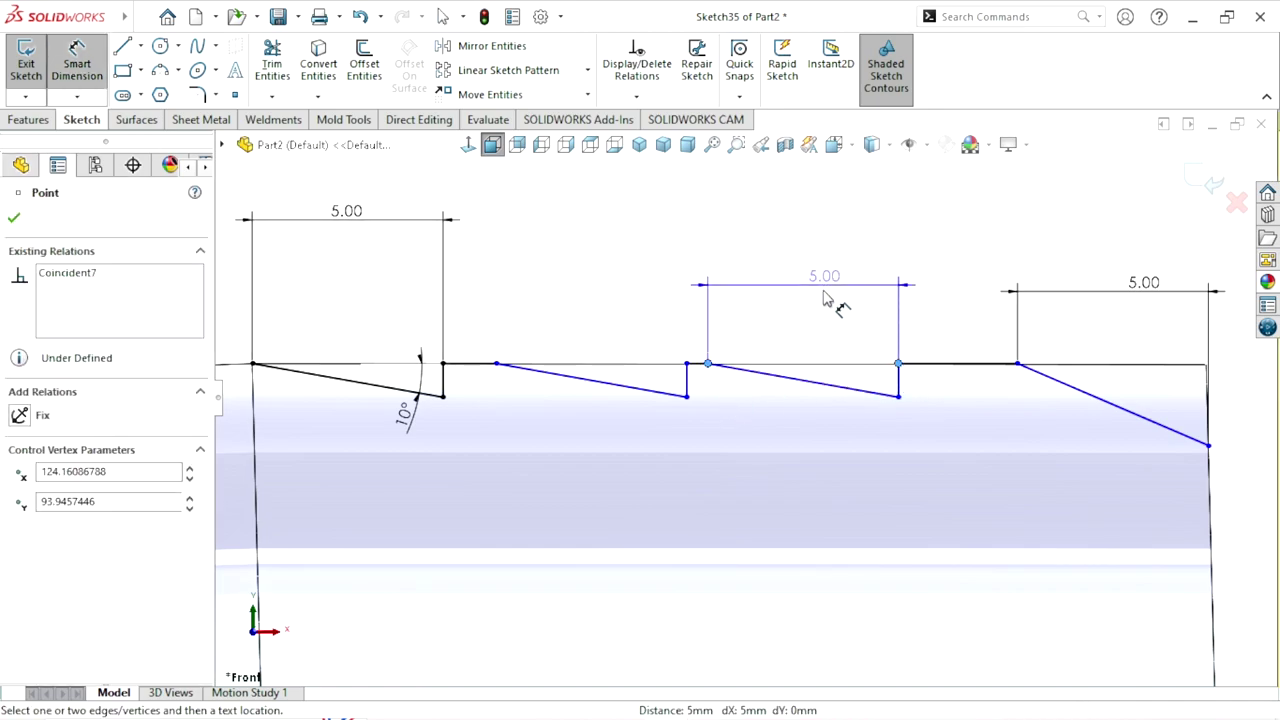
left_click(834, 304)
left_click(399, 143)
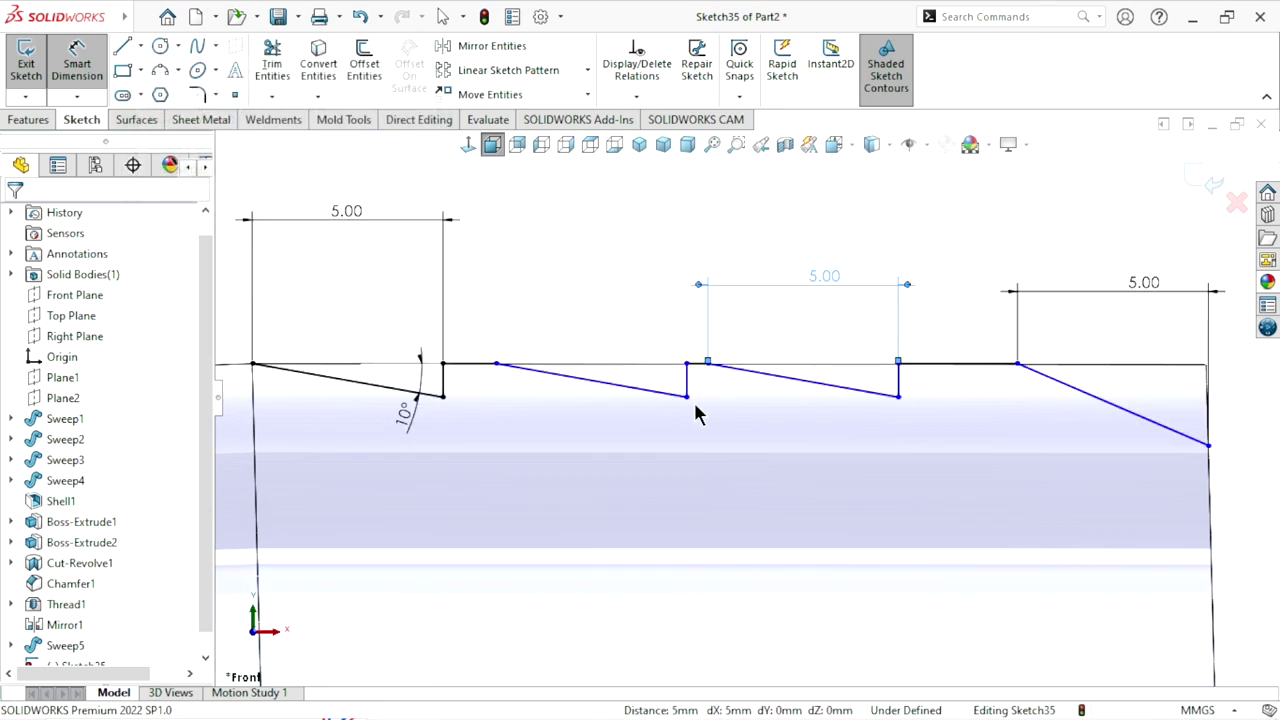
scroll(650, 385, "down", 1)
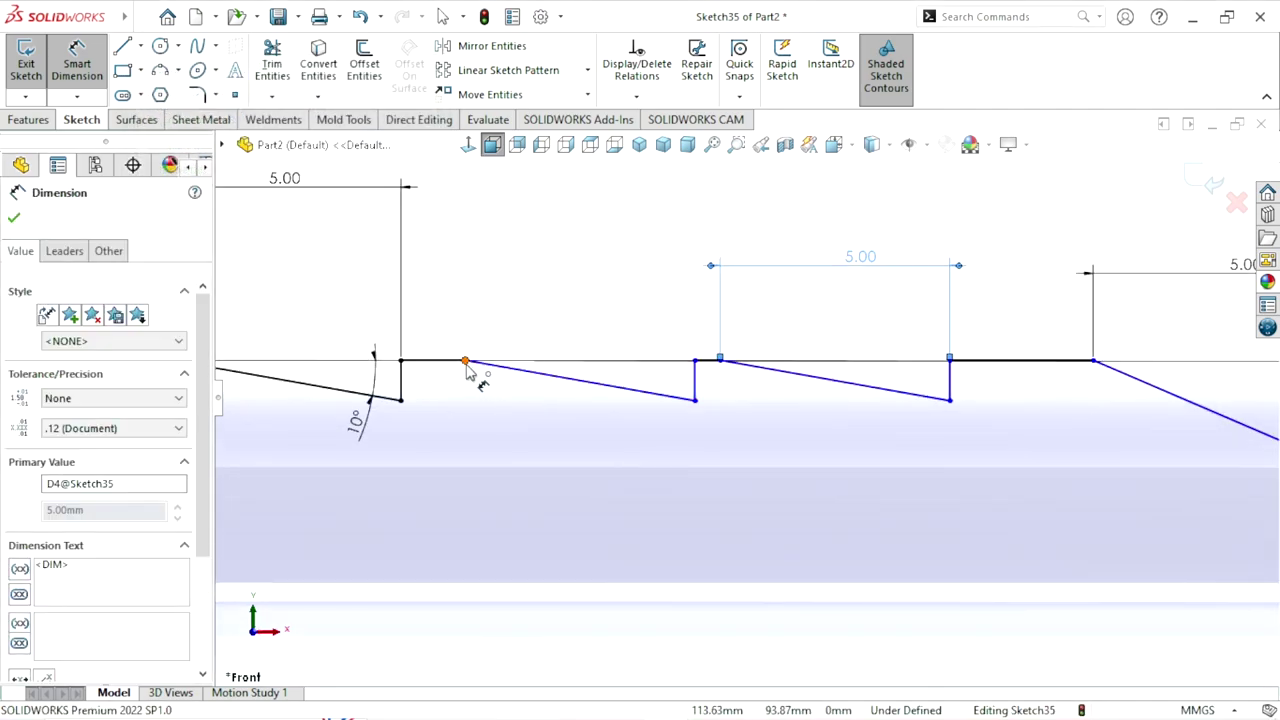
left_click(465, 360)
left_click(695, 362)
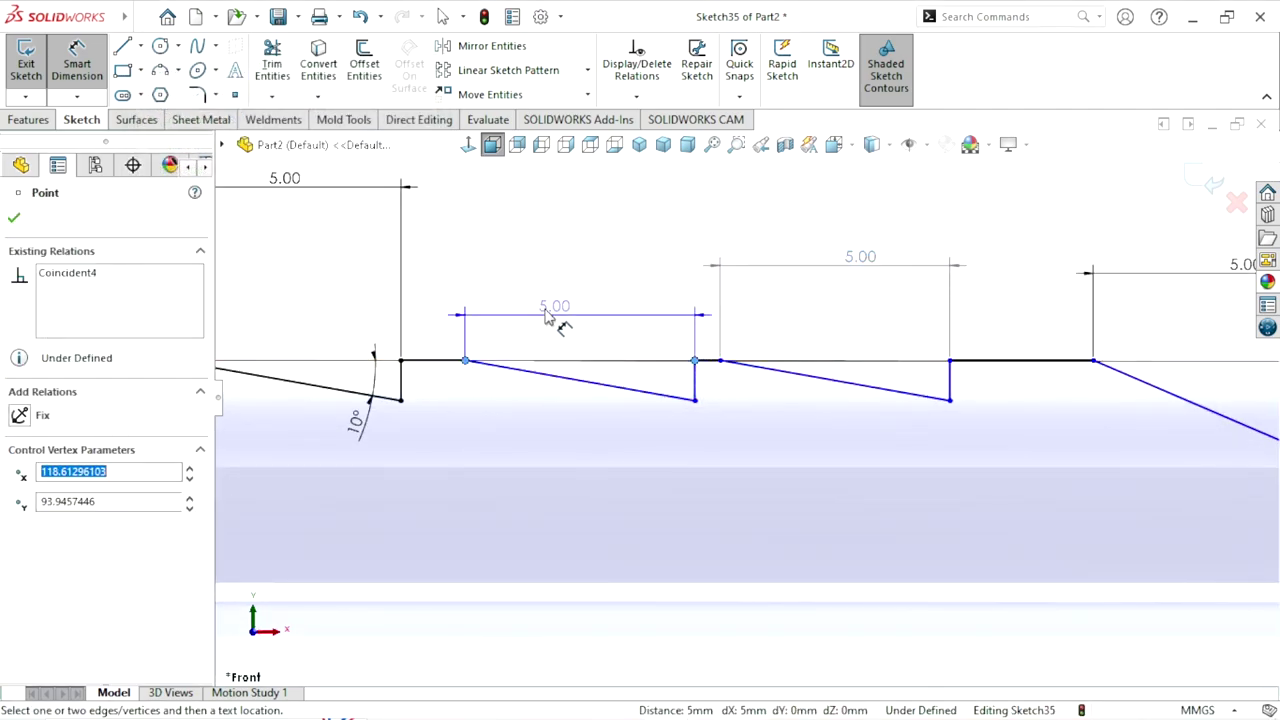
left_click(545, 300)
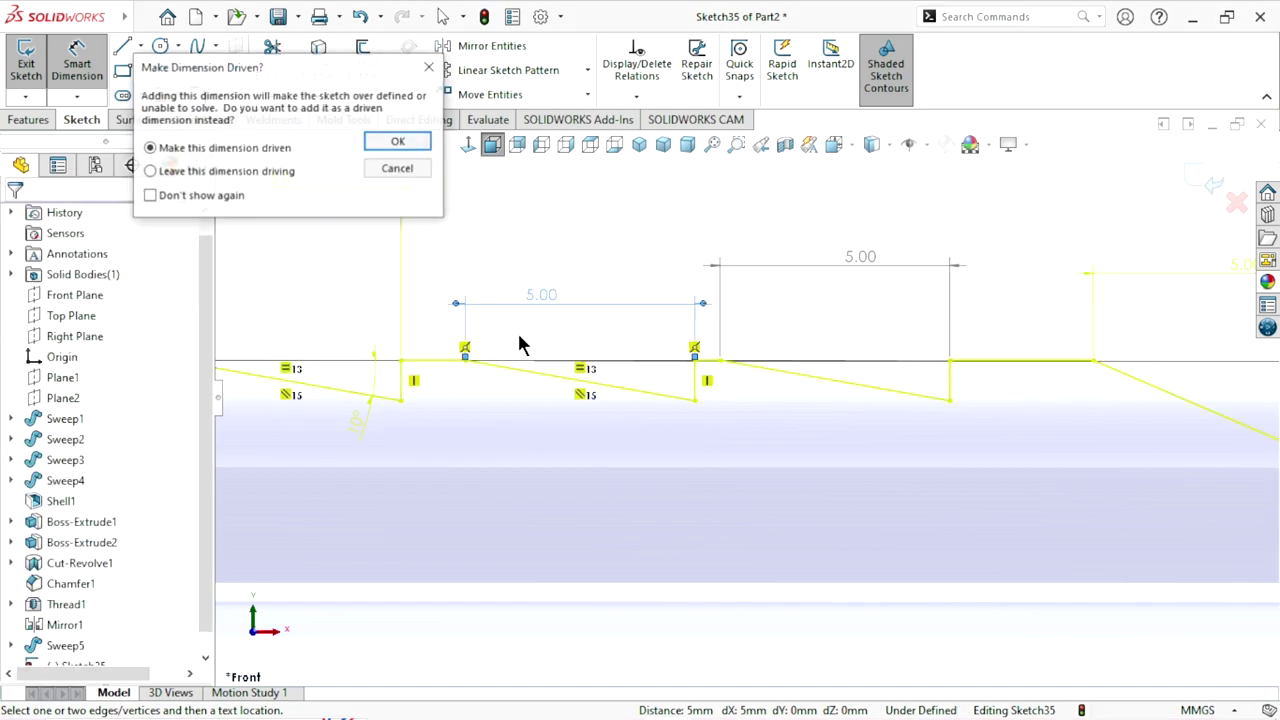
left_click(398, 145)
scroll(610, 405, "up", 5)
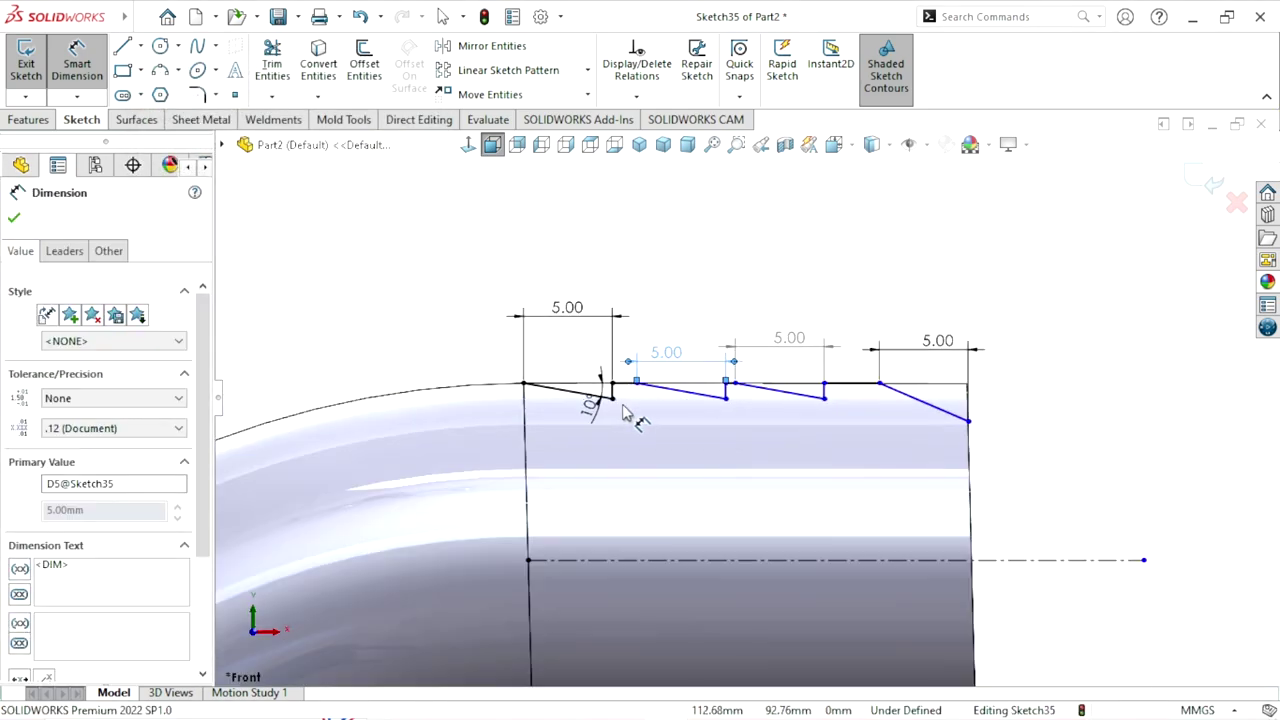
left_click(1014, 471)
scroll(977, 449, "down", 1)
scroll(1050, 463, "down", 1)
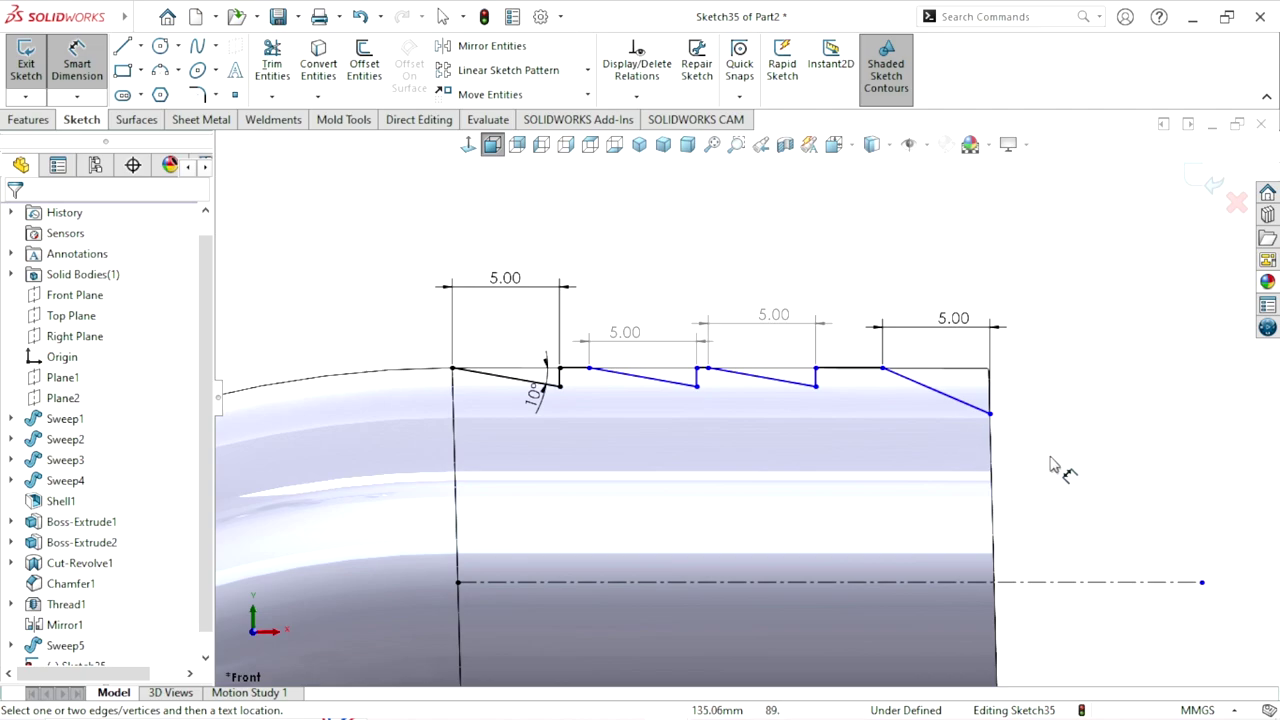
key("Escape")
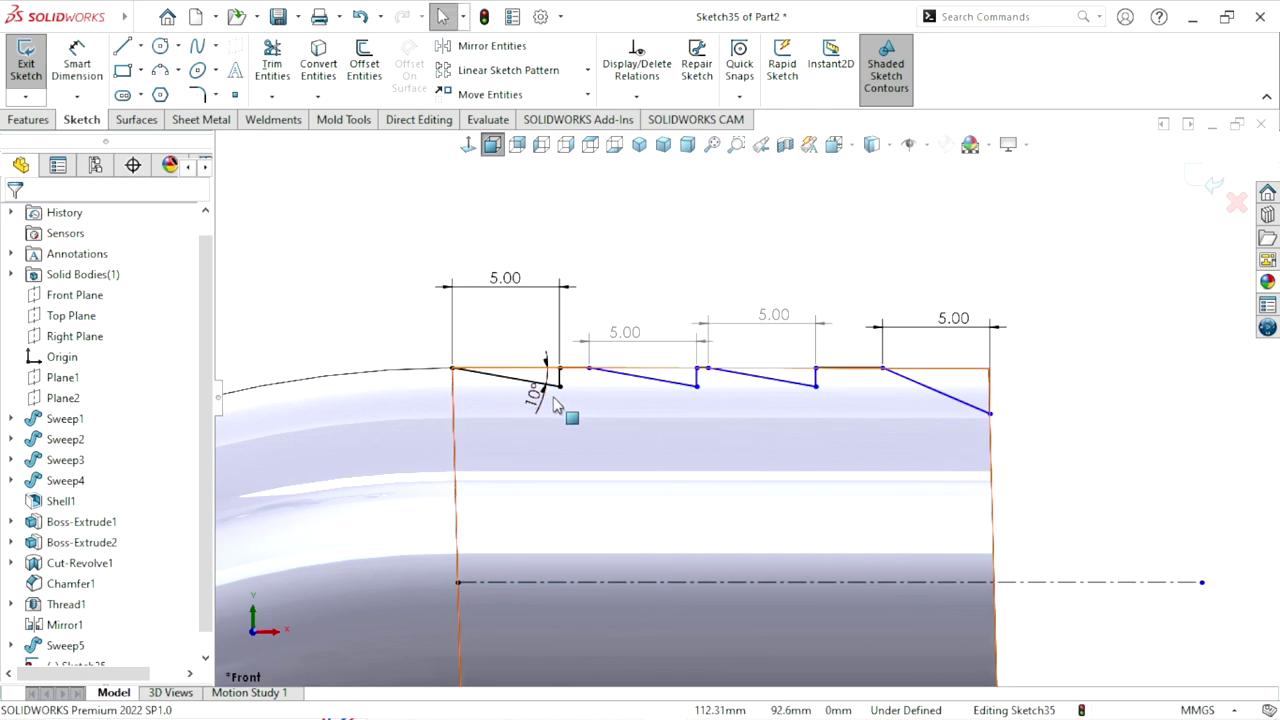
Make all the angled tooth lines parallel
left_click(521, 391)
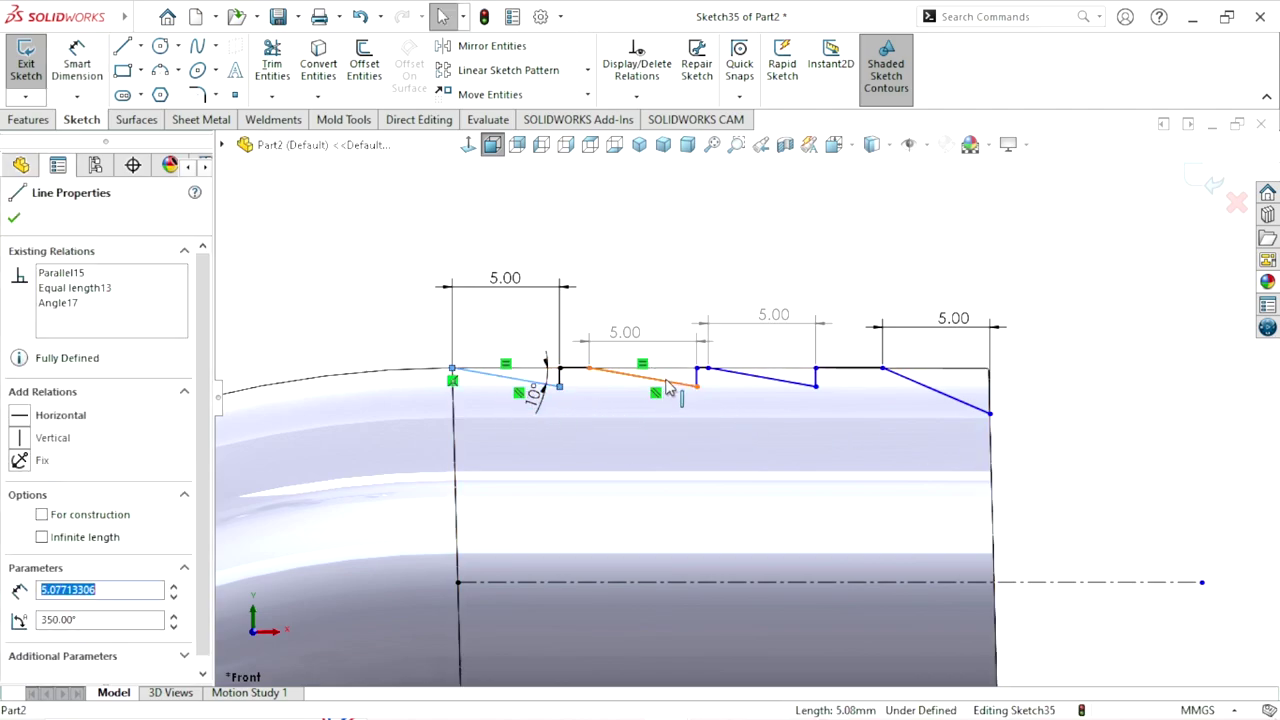
left_click(668, 388, "ctrl")
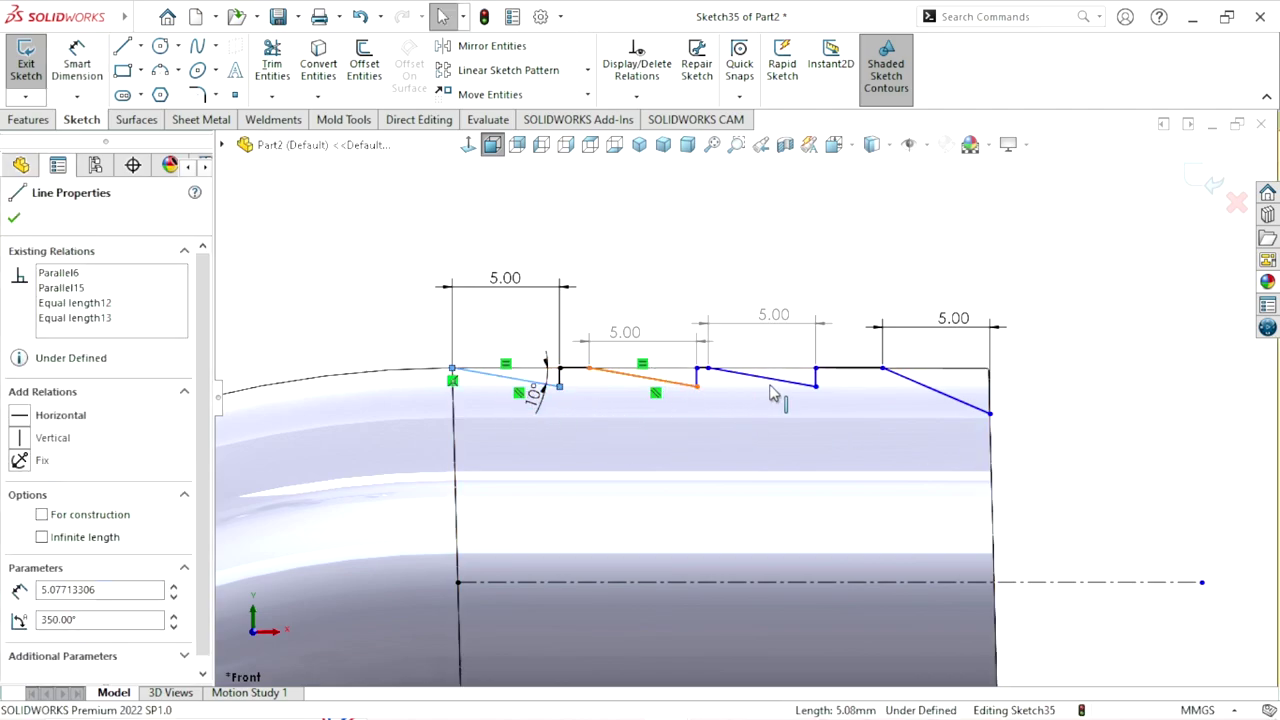
left_click(948, 403, "ctrl")
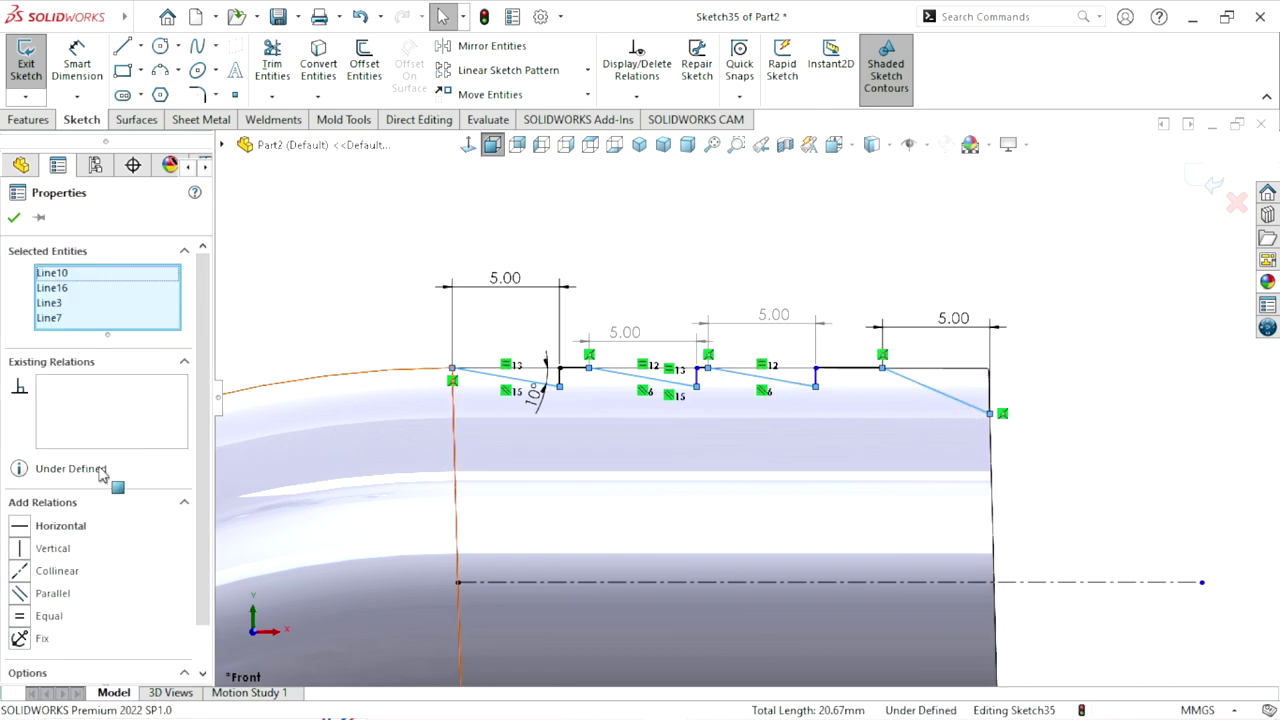
left_click(28, 600)
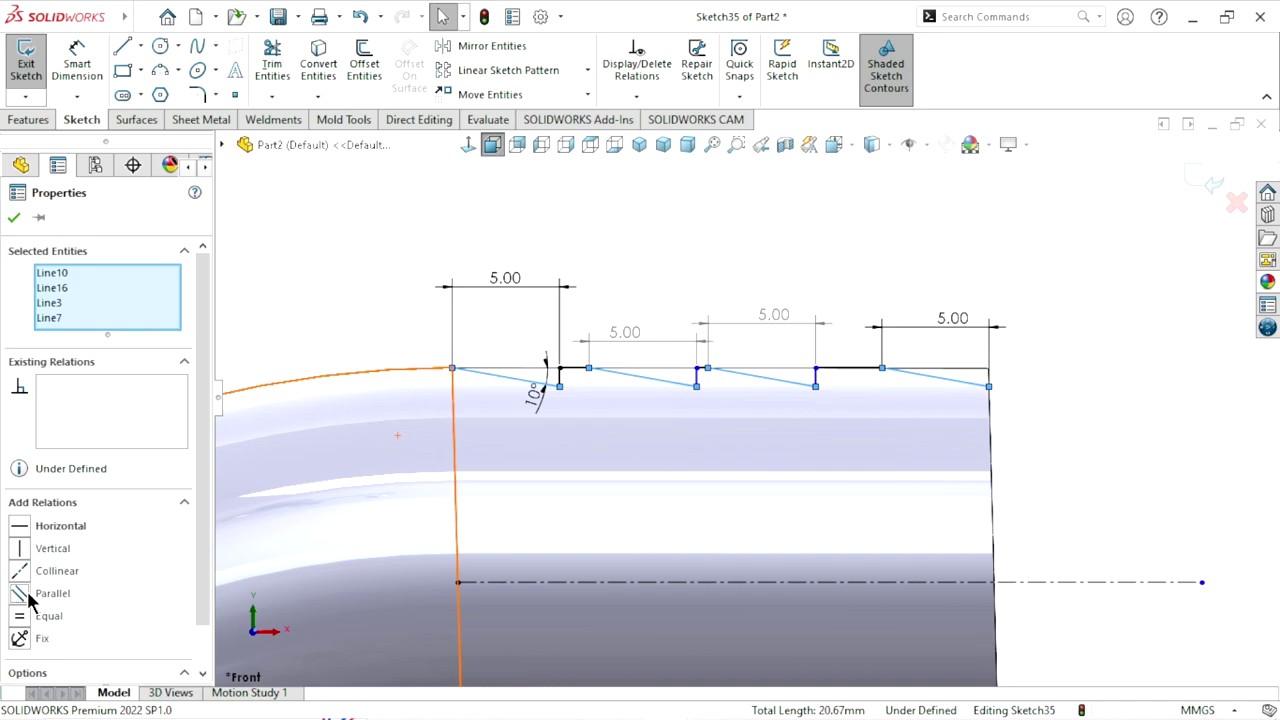
left_click(1041, 432)
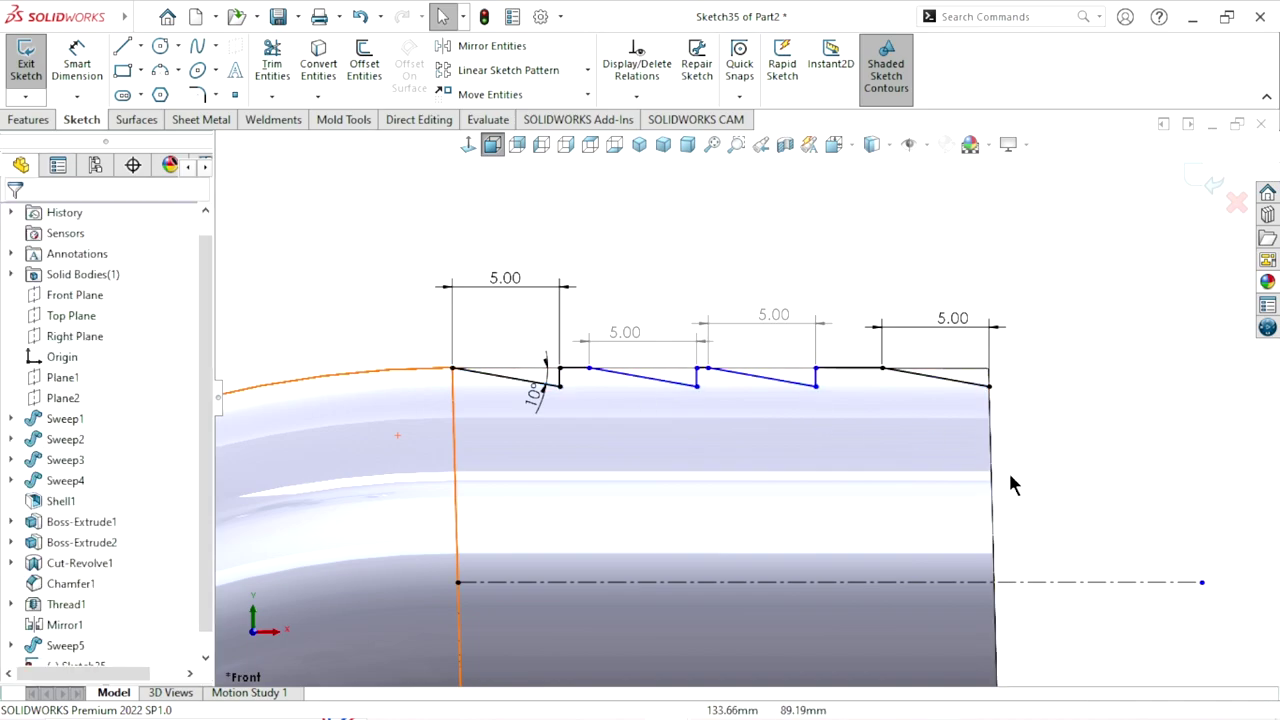
scroll(735, 430, "up", 1)
scroll(726, 438, "down", 2)
scroll(709, 391, "down", 1)
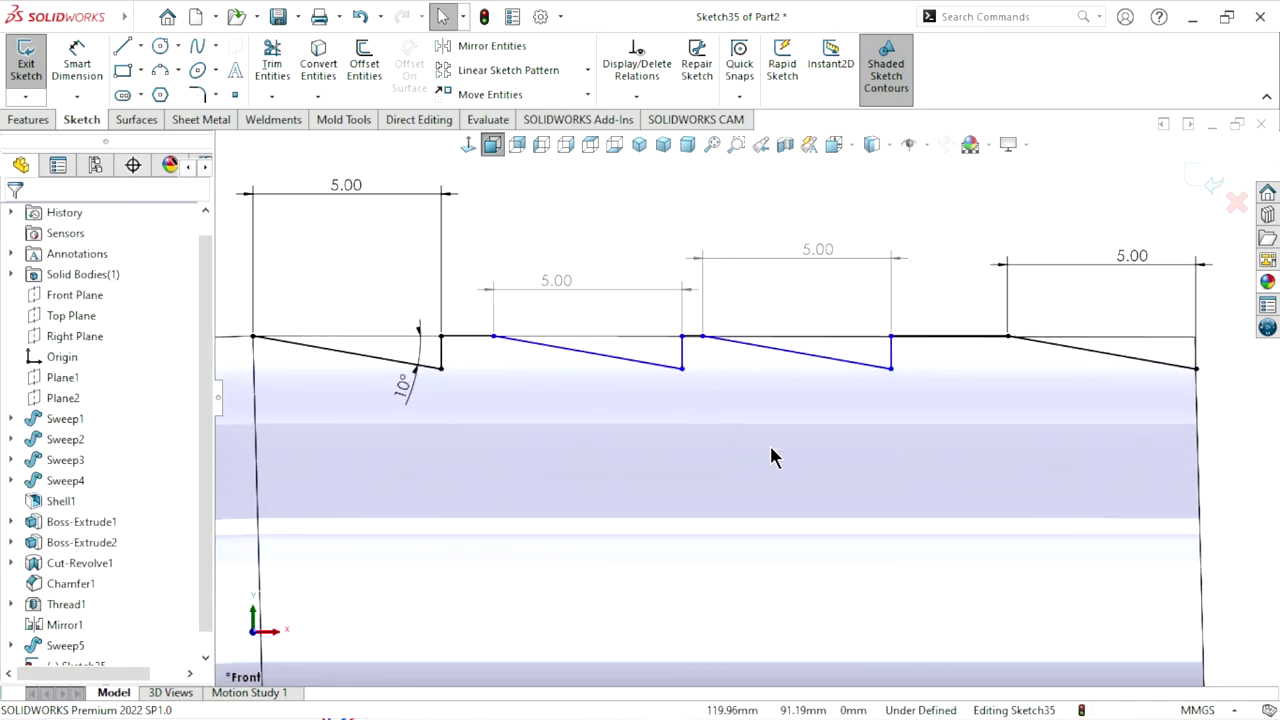
scroll(775, 440, "up", 1)
scroll(666, 423, "down", 1)
scroll(731, 423, "up", 1)
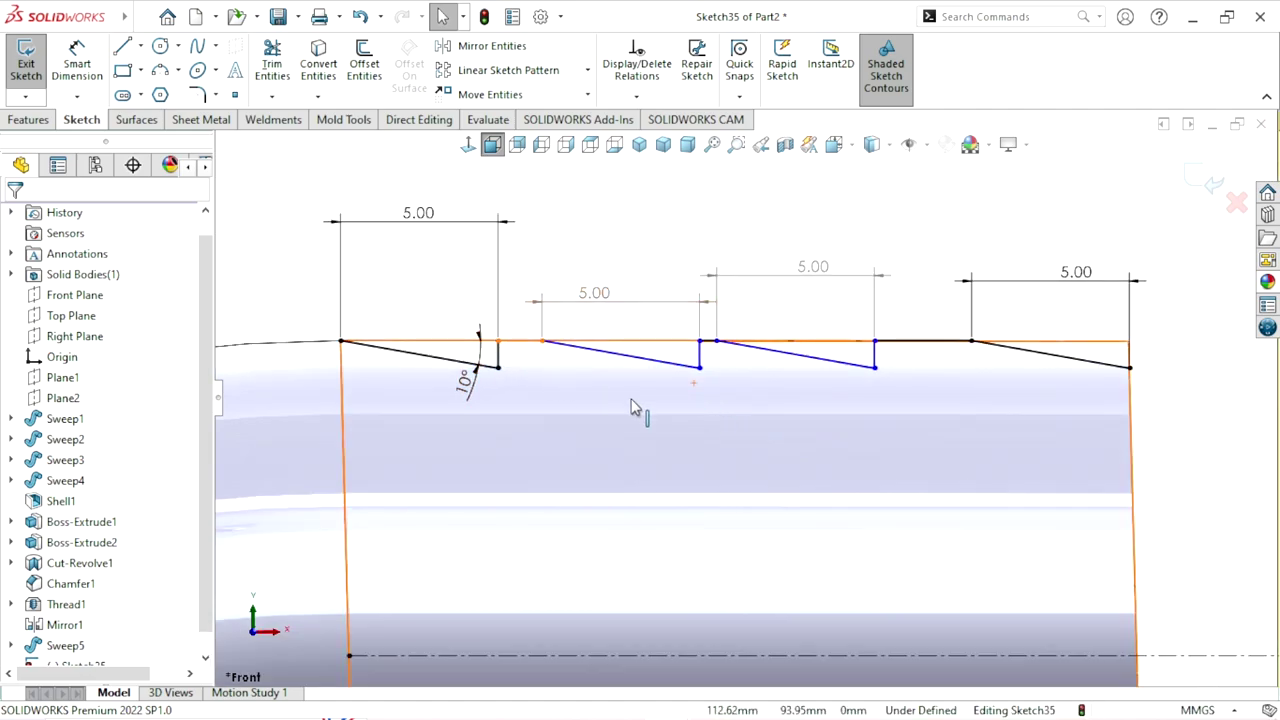
Make the three short flat segments between teeth equal, fully defining Sketch35
left_click(520, 341)
scroll(720, 365, "up", 2)
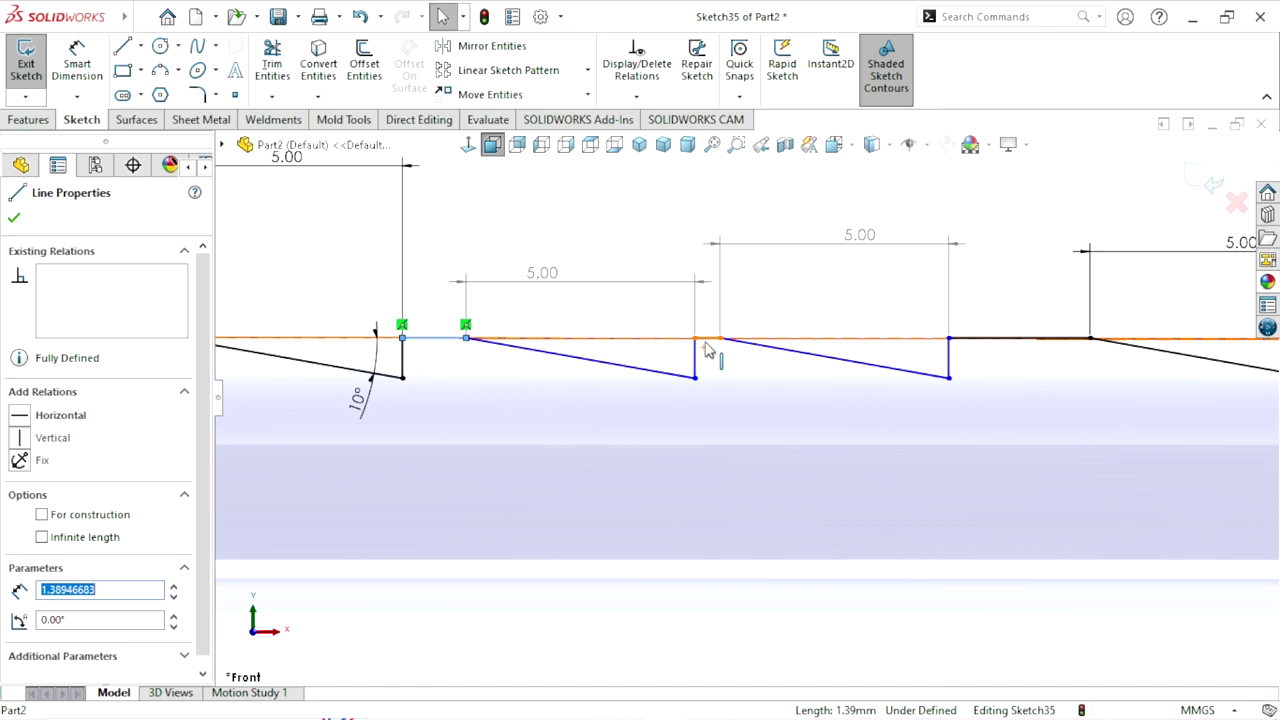
left_click(707, 339, "ctrl")
scroll(820, 430, "down", 2)
scroll(906, 411, "up", 1)
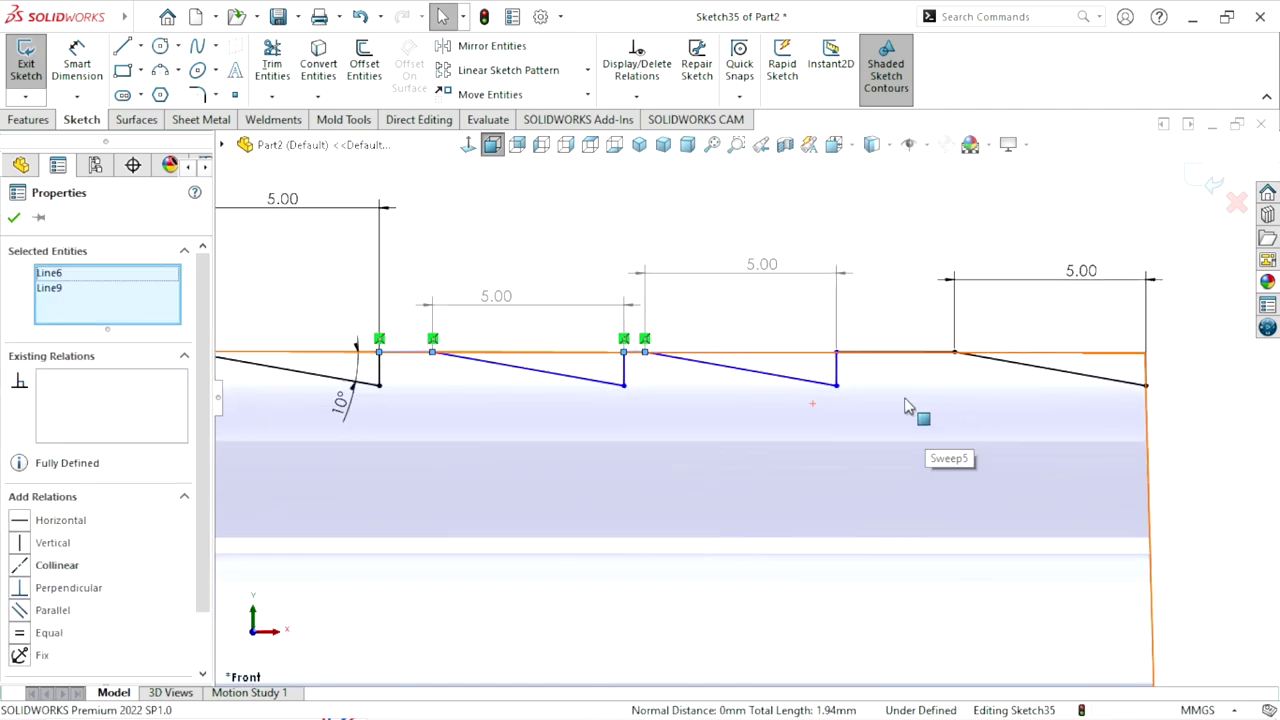
left_click(885, 352, "ctrl")
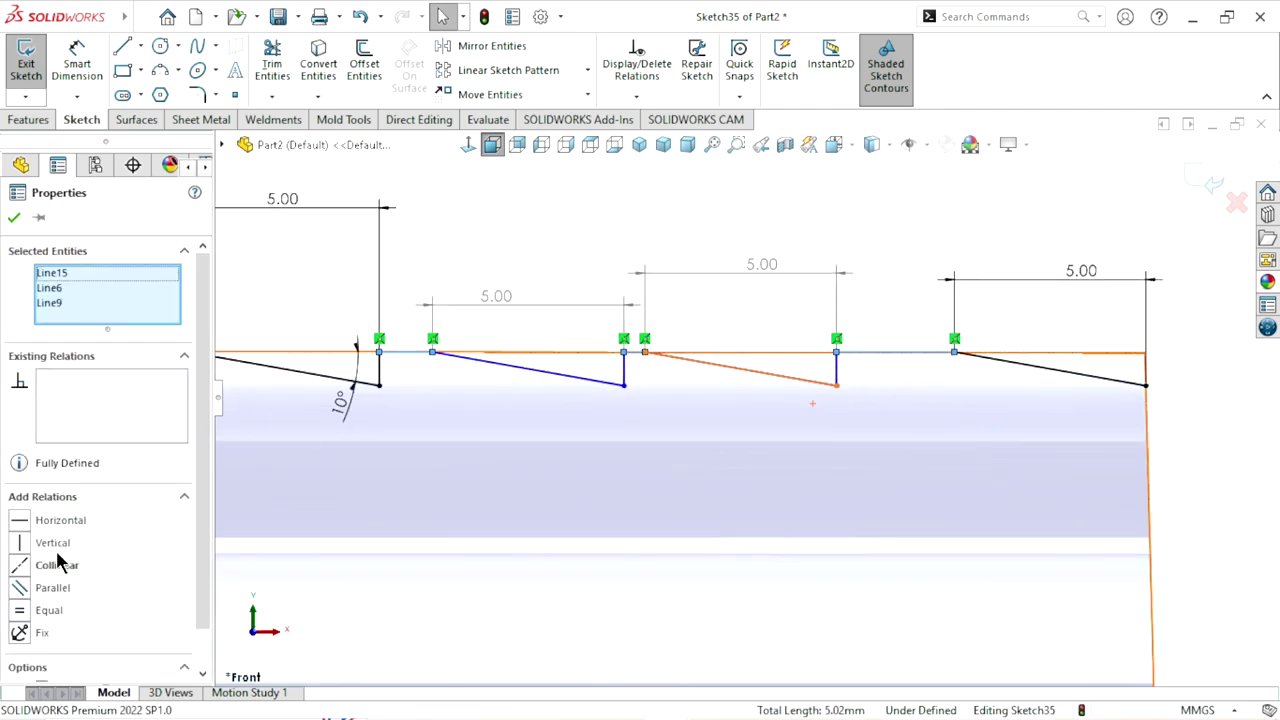
left_click(25, 612)
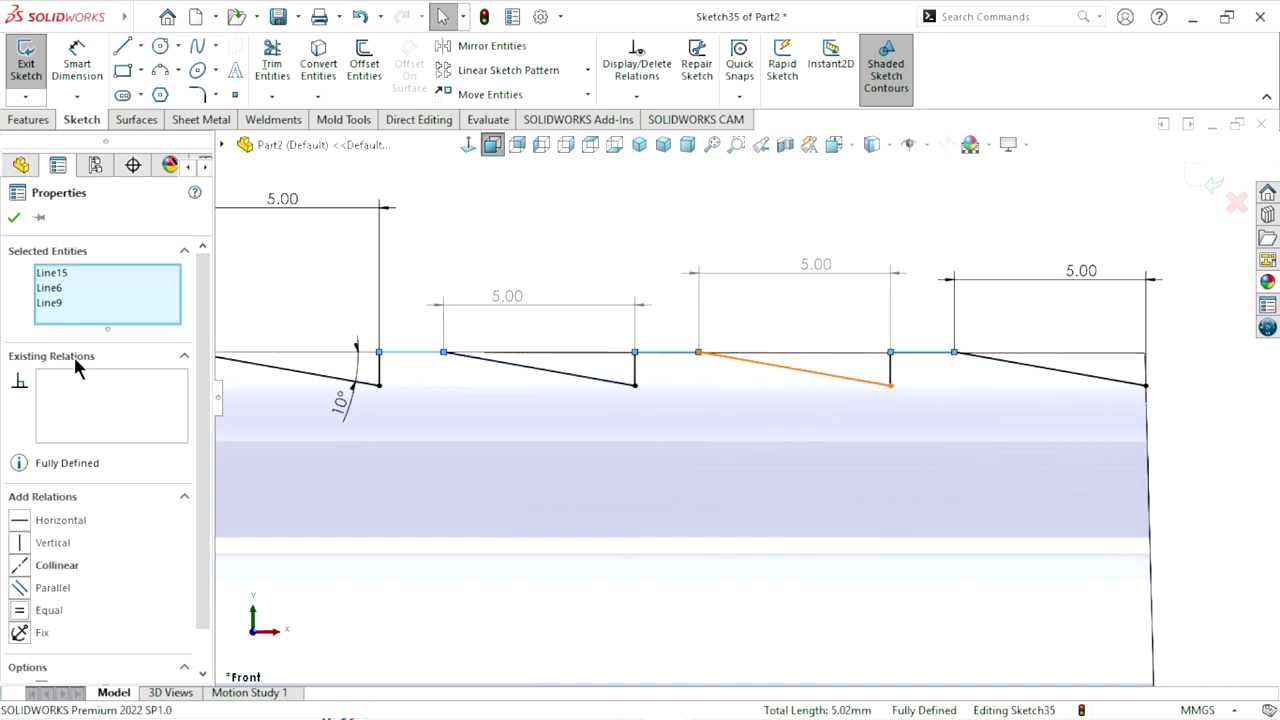
left_click(14, 218)
scroll(700, 460, "down", 2)
scroll(714, 506, "down", 1)
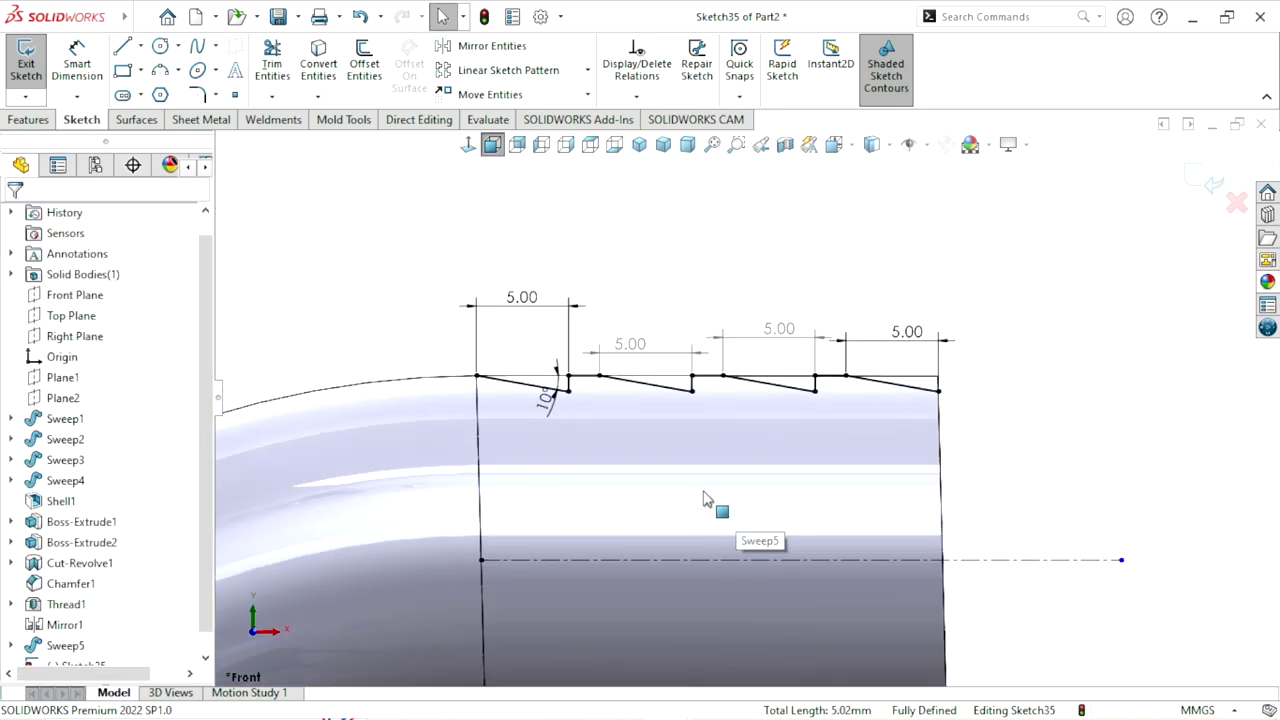
scroll(800, 490, "up", 1)
scroll(793, 485, "down", 1)
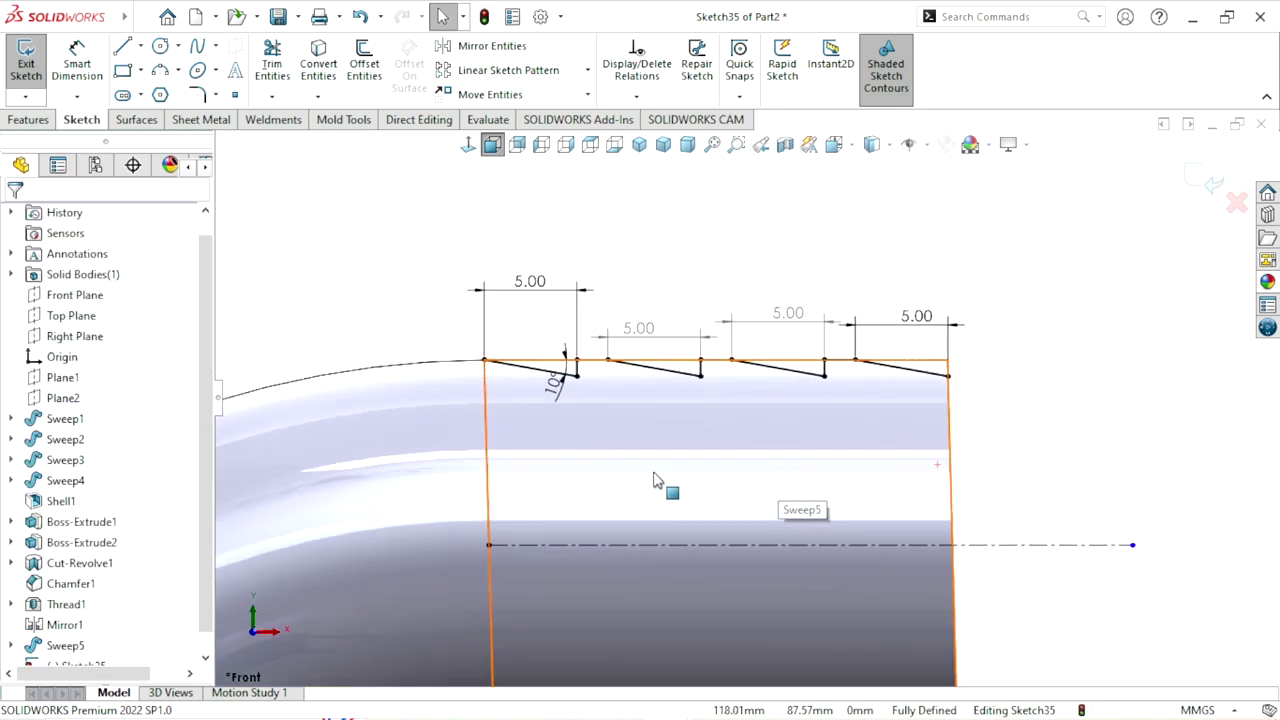
scroll(600, 394, "up", 1)
Draw lines up from the profile's left end, across past the last tooth, and down to enclose the thread teeth
scroll(600, 394, "up", 1)
left_click(122, 46)
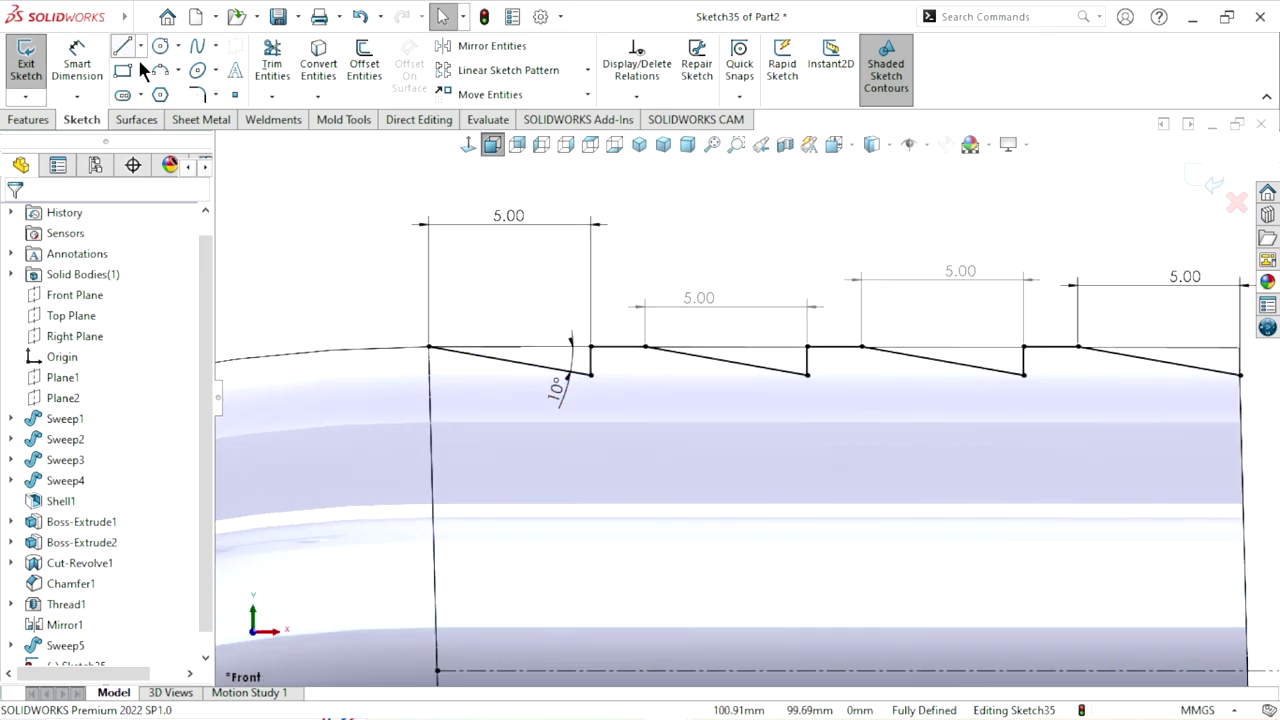
left_click(428, 347)
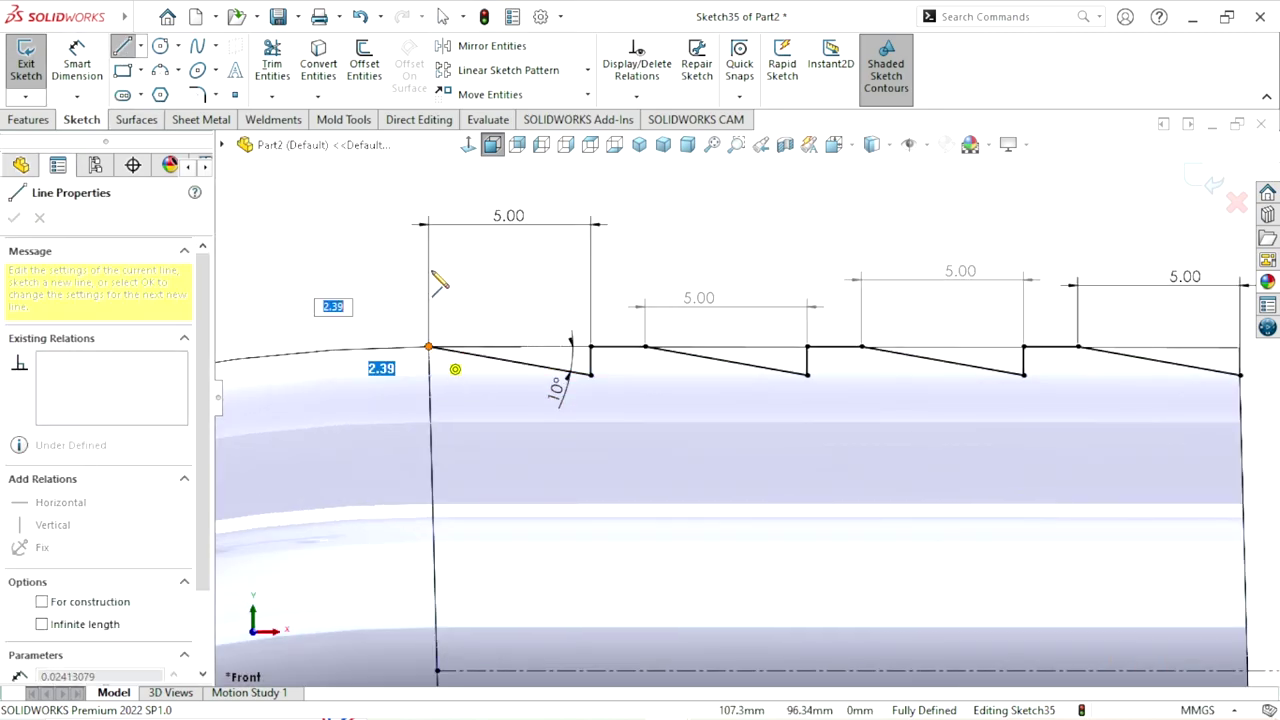
left_click(430, 274)
scroll(740, 392, "down", 1)
scroll(740, 392, "down", 1)
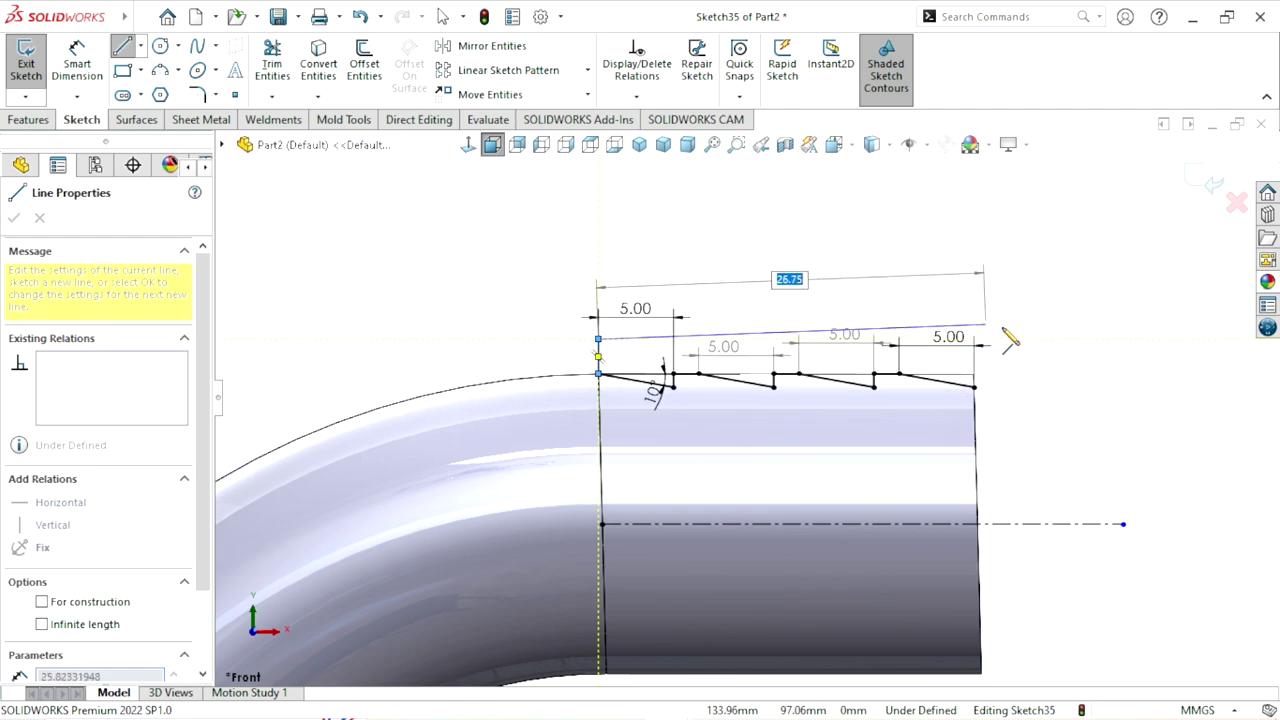
left_click(1007, 338)
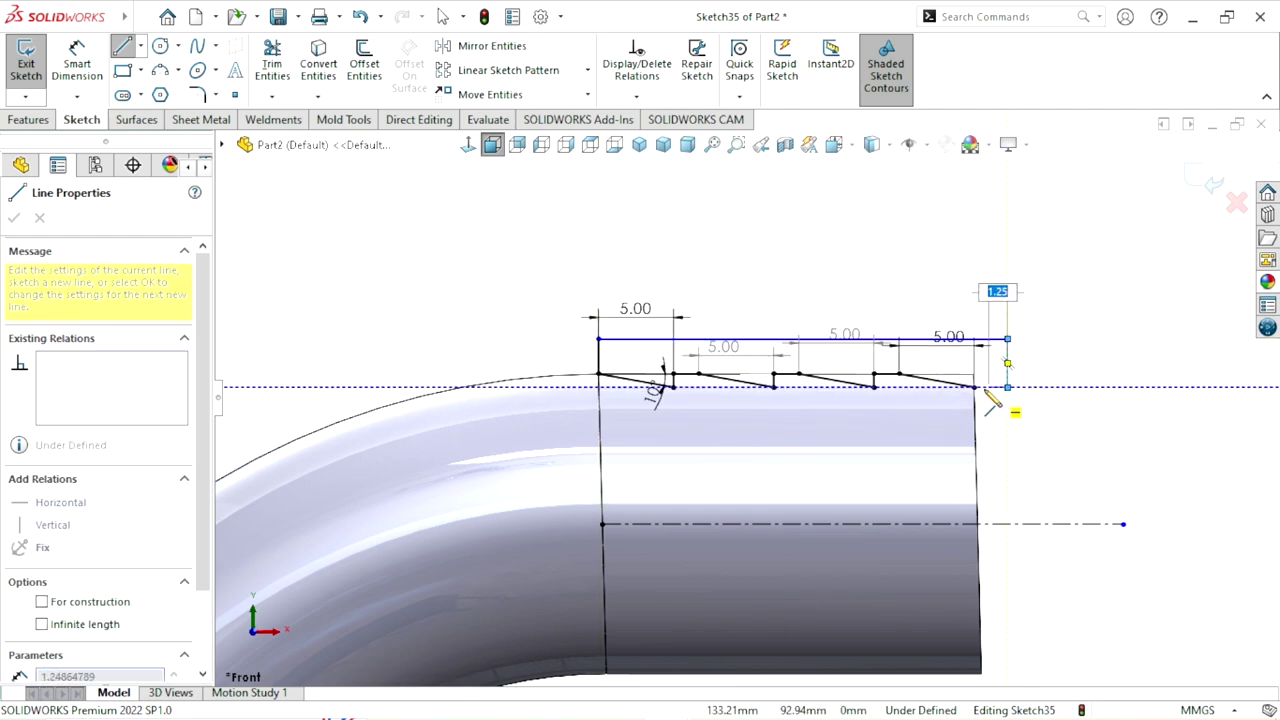
left_click(1007, 387)
left_click(974, 387)
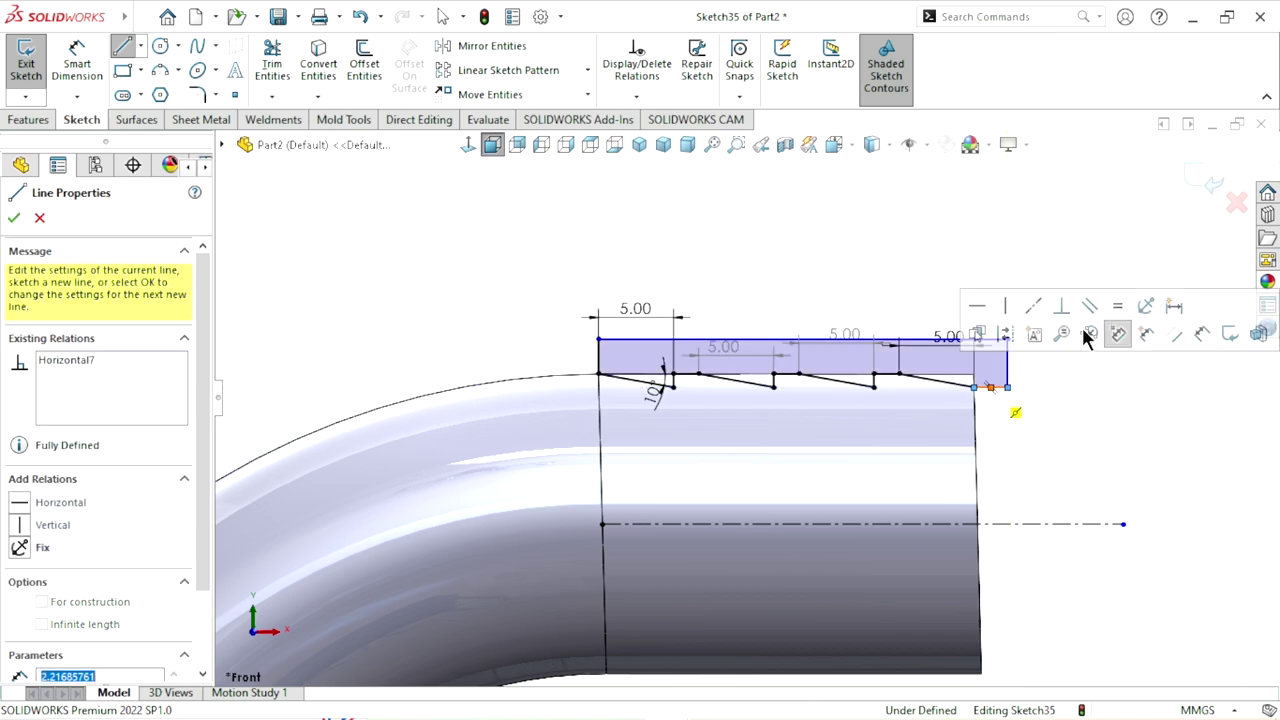
right_click(1063, 420)
left_click(994, 340)
scroll(770, 422, "up", 3)
scroll(770, 422, "down", 2)
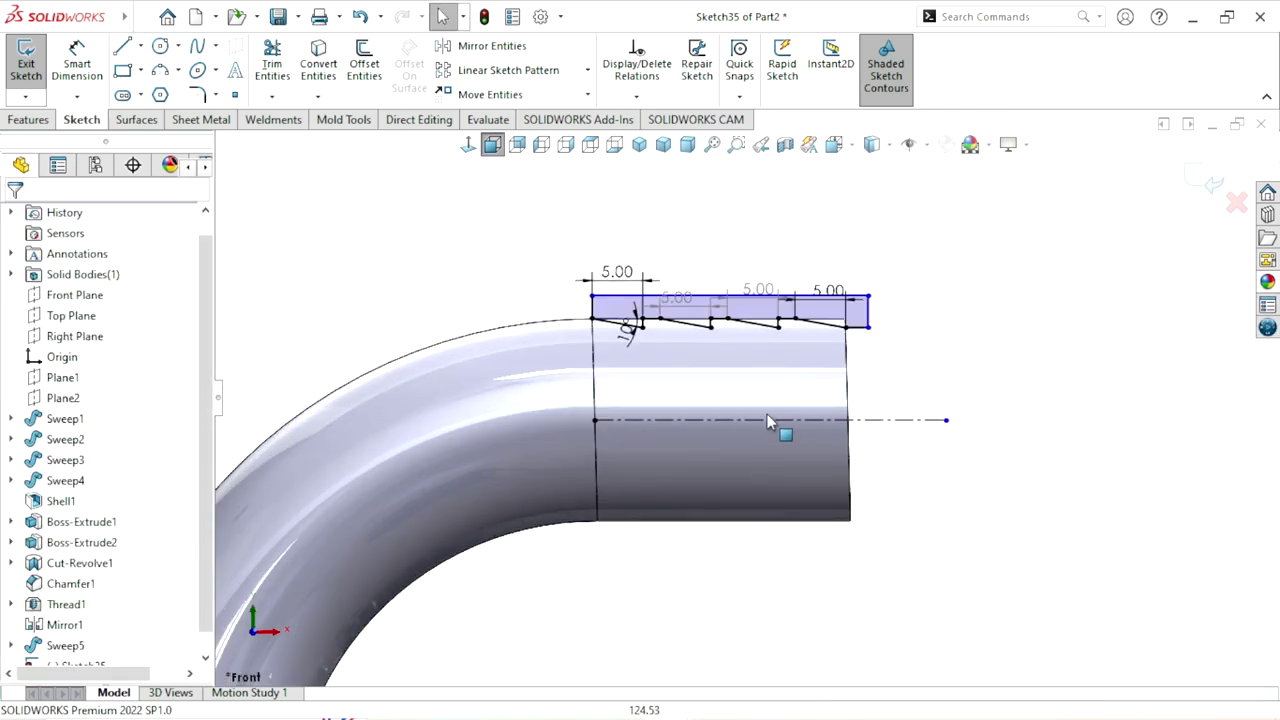
scroll(770, 422, "down", 2)
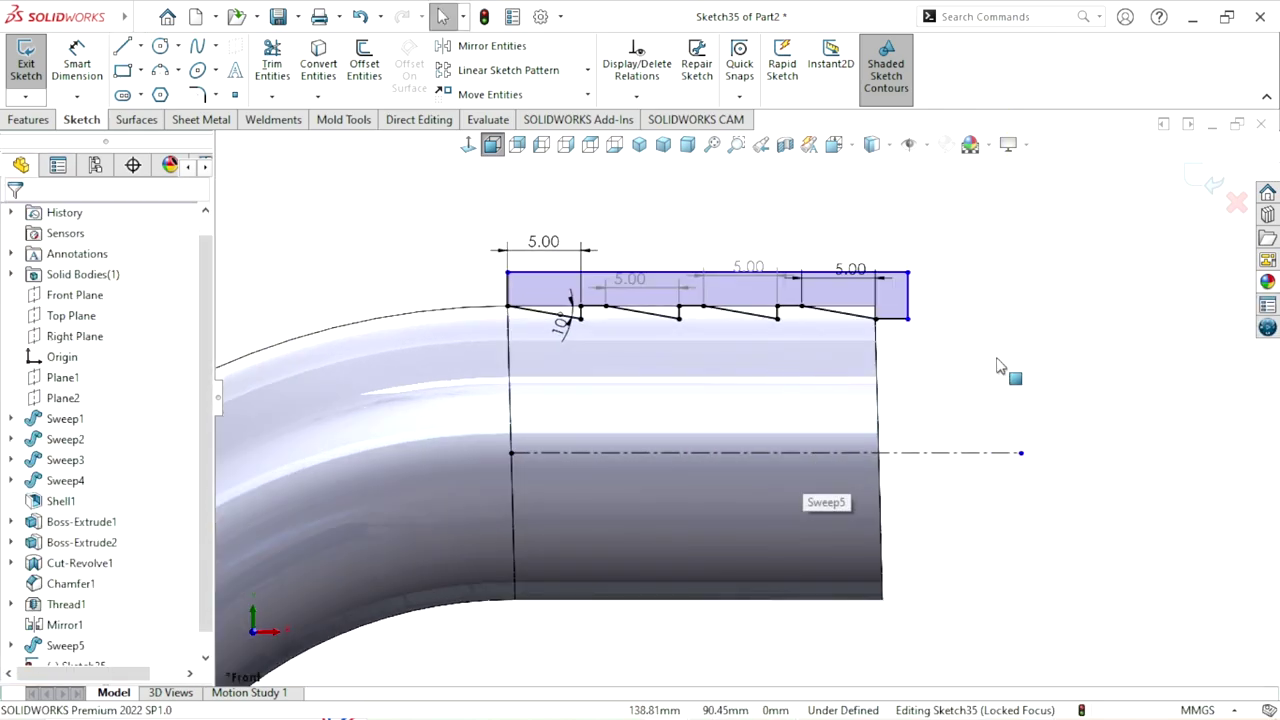
Accept the revolved cut from Sketch35, carving sawtooth barb ridges around the outlet pipe end
left_click(28, 120)
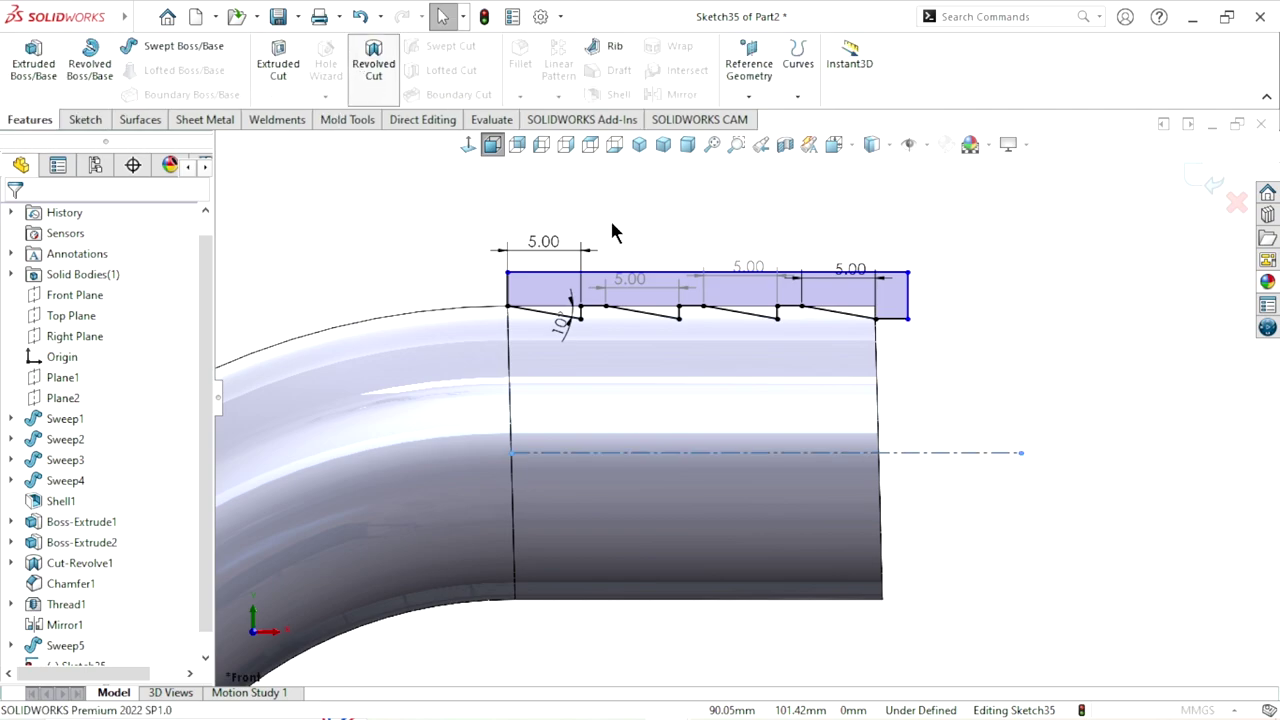
left_click(14, 219)
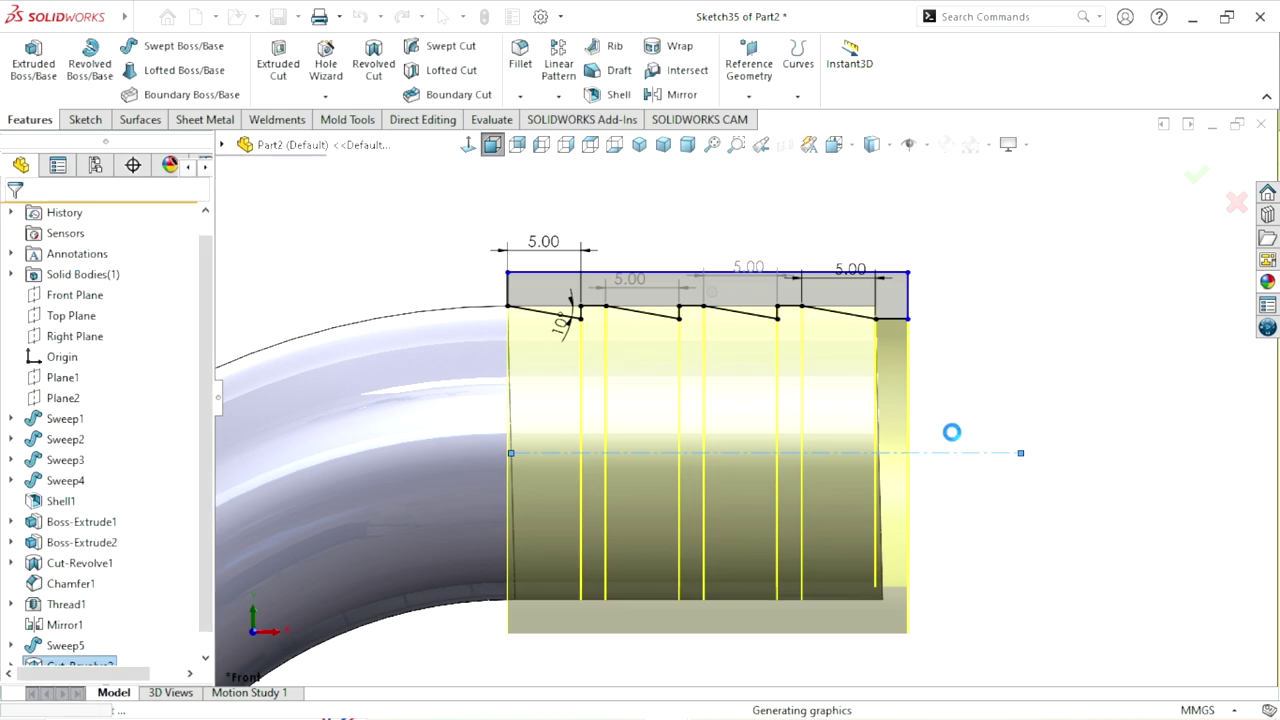
middle_click_drag(932, 457, 915, 550)
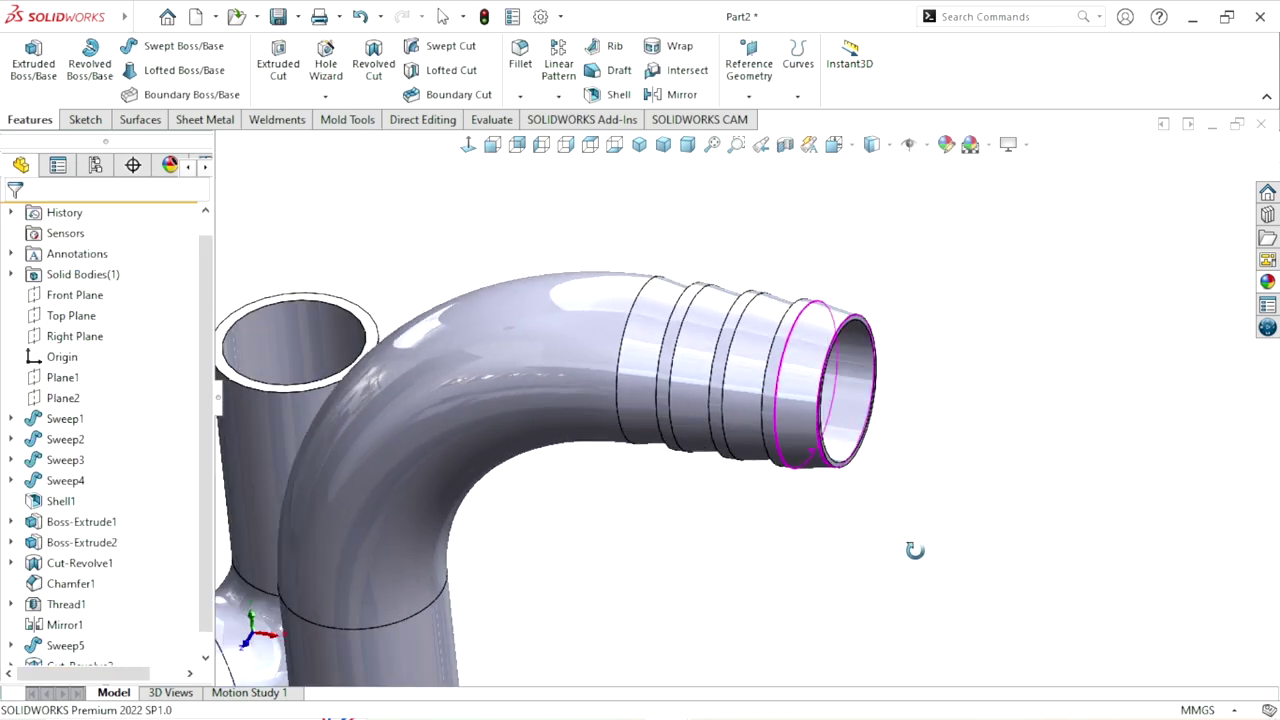
scroll(755, 428, "up", 3)
scroll(737, 449, "down", 3)
scroll(634, 394, "up", 3)
scroll(660, 418, "up", 2)
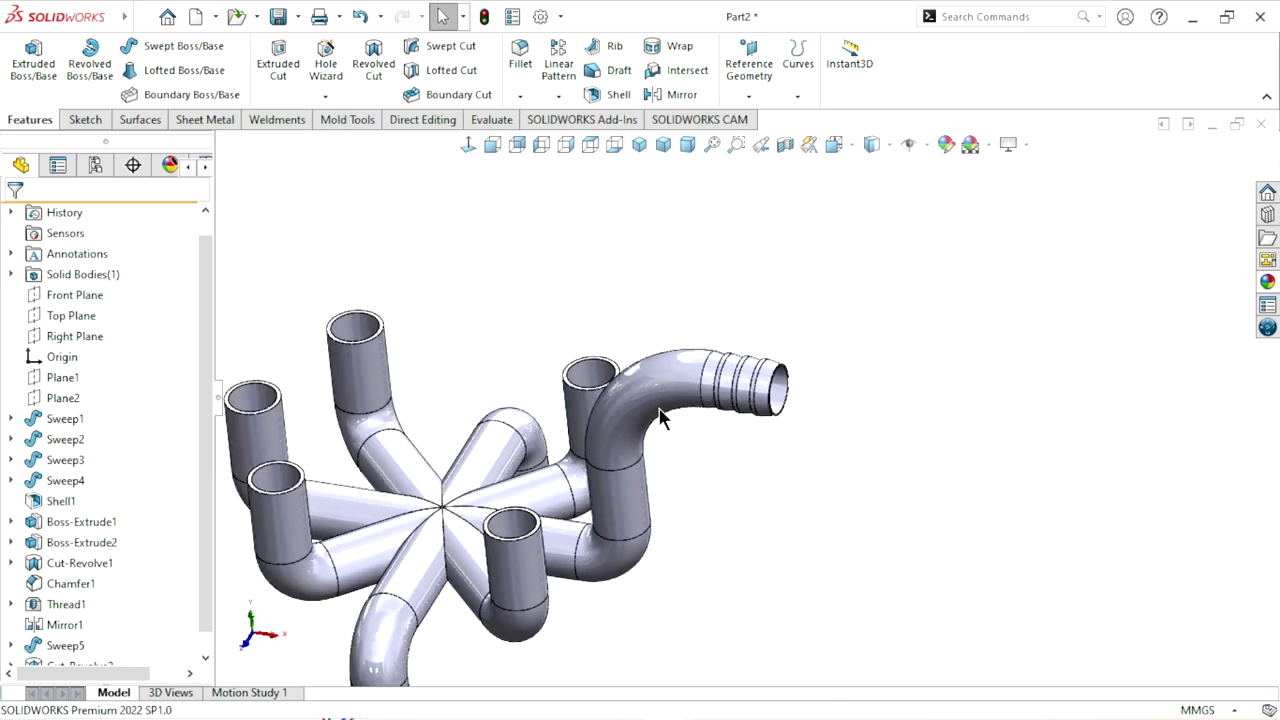
scroll(620, 440, "down", 2)
scroll(903, 450, "down", 2)
scroll(657, 520, "up", 2)
scroll(955, 463, "down", 2)
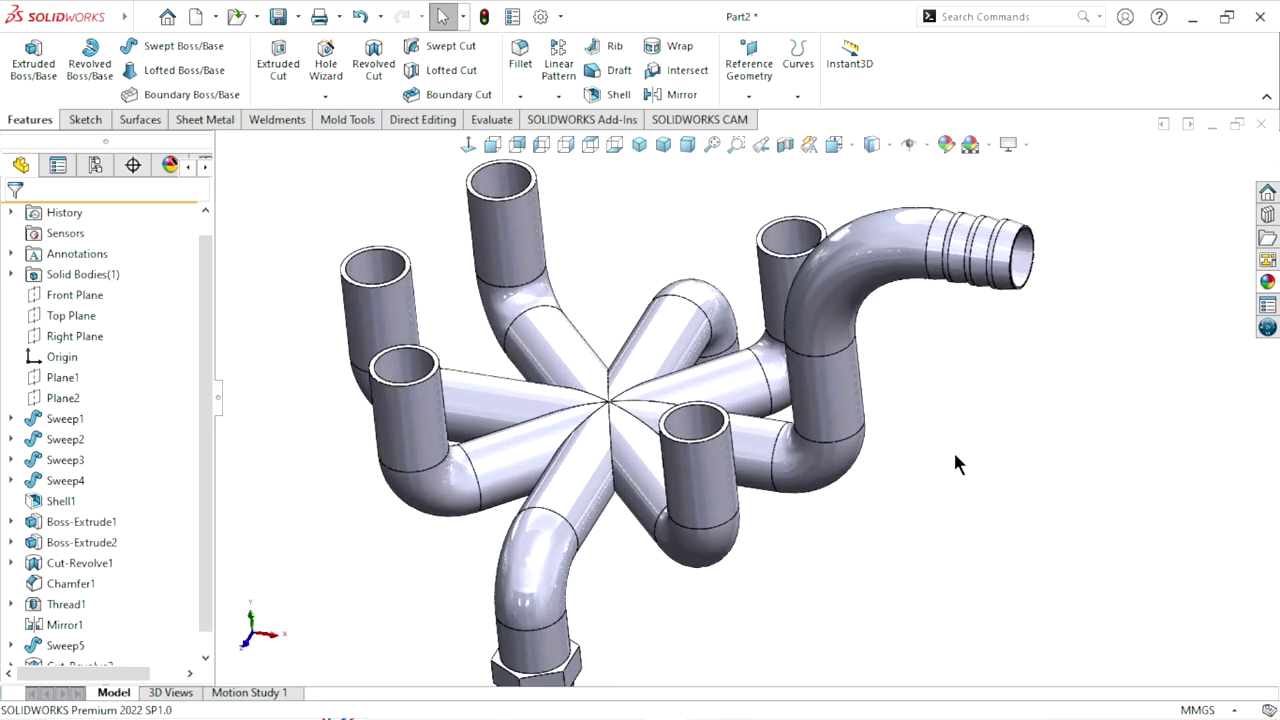
scroll(842, 476, "up", 2)
scroll(740, 390, "down", 3)
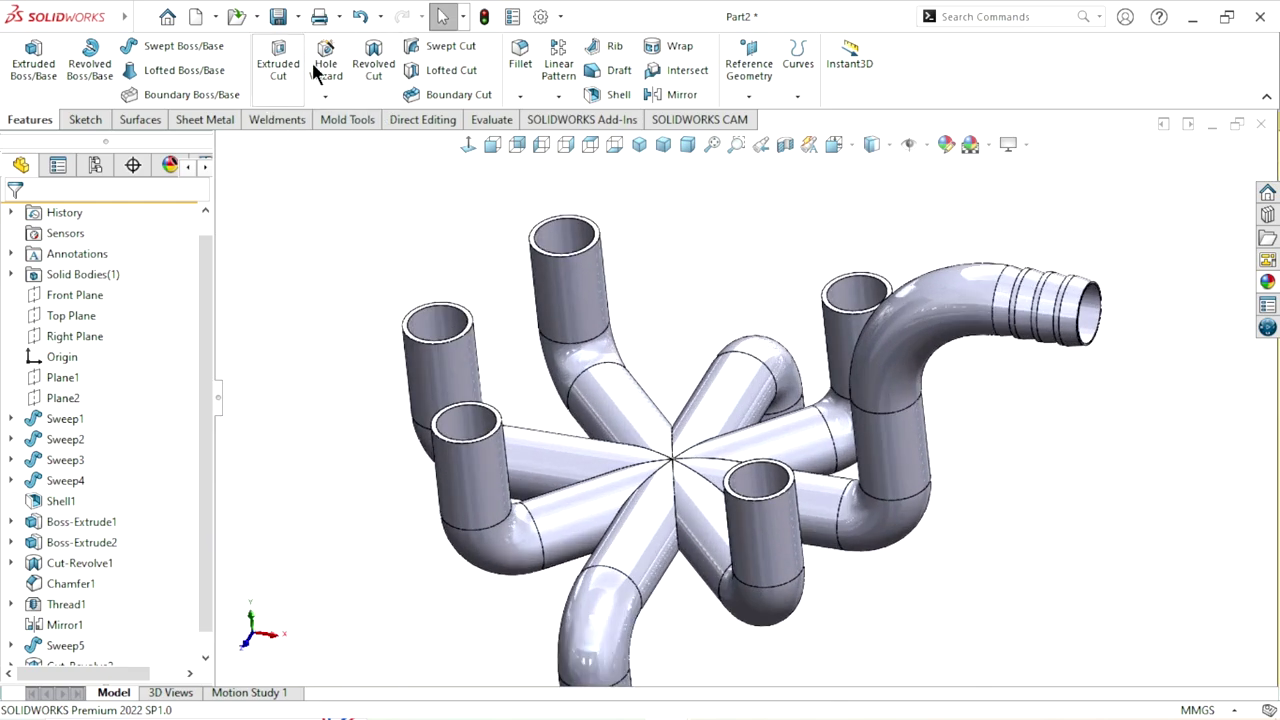
left_click(323, 97)
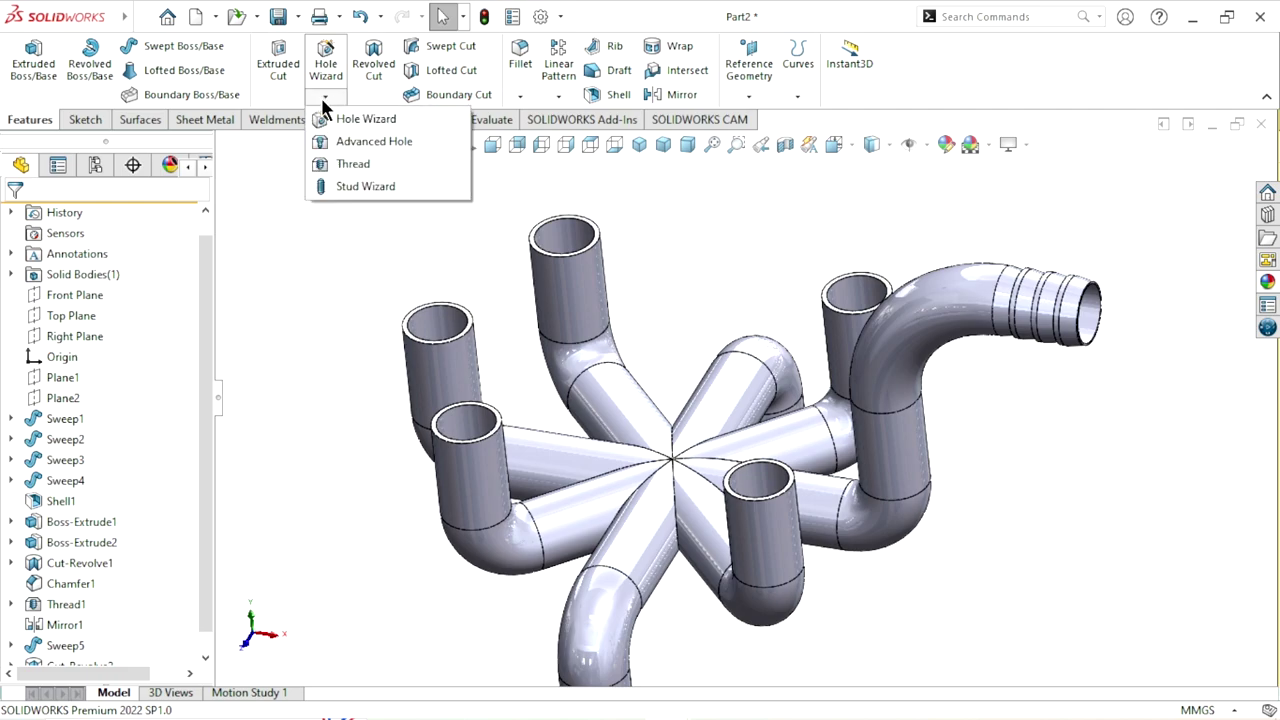
Start a thread on the top pipe rim edge with a reversed 3 mm offset
left_click(345, 166)
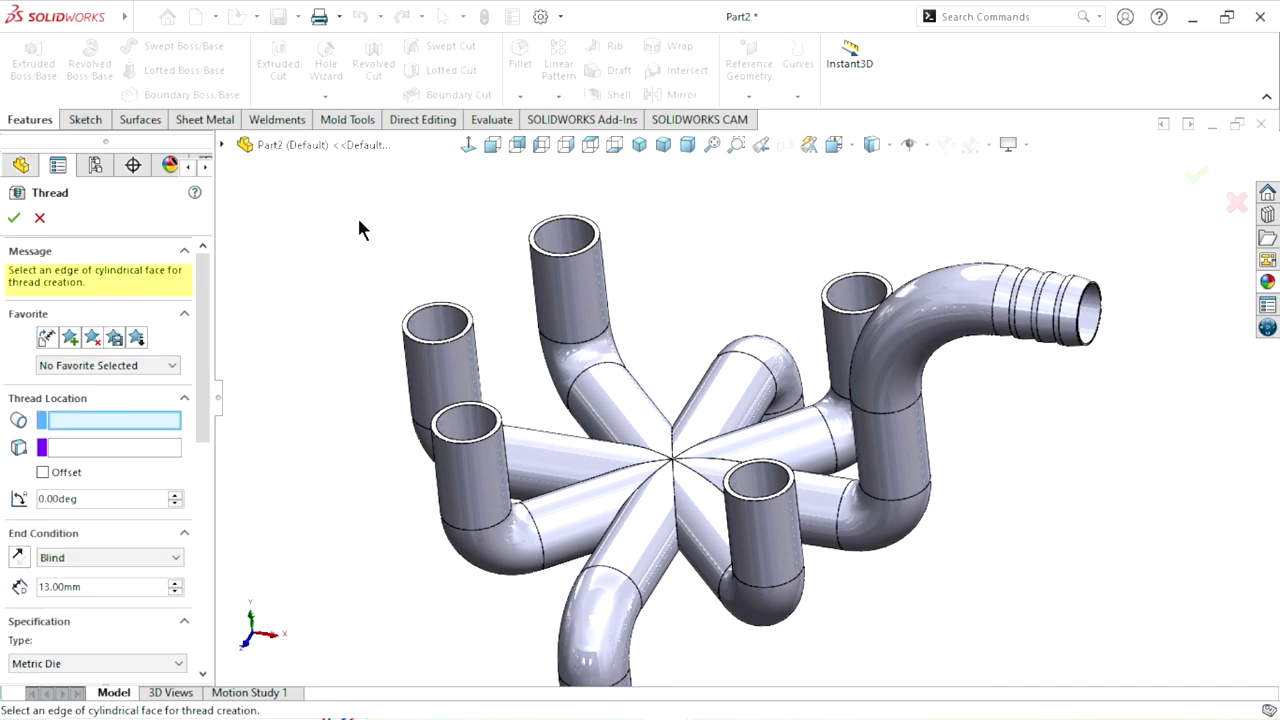
scroll(443, 386, "down", 3)
scroll(600, 340, "down", 2)
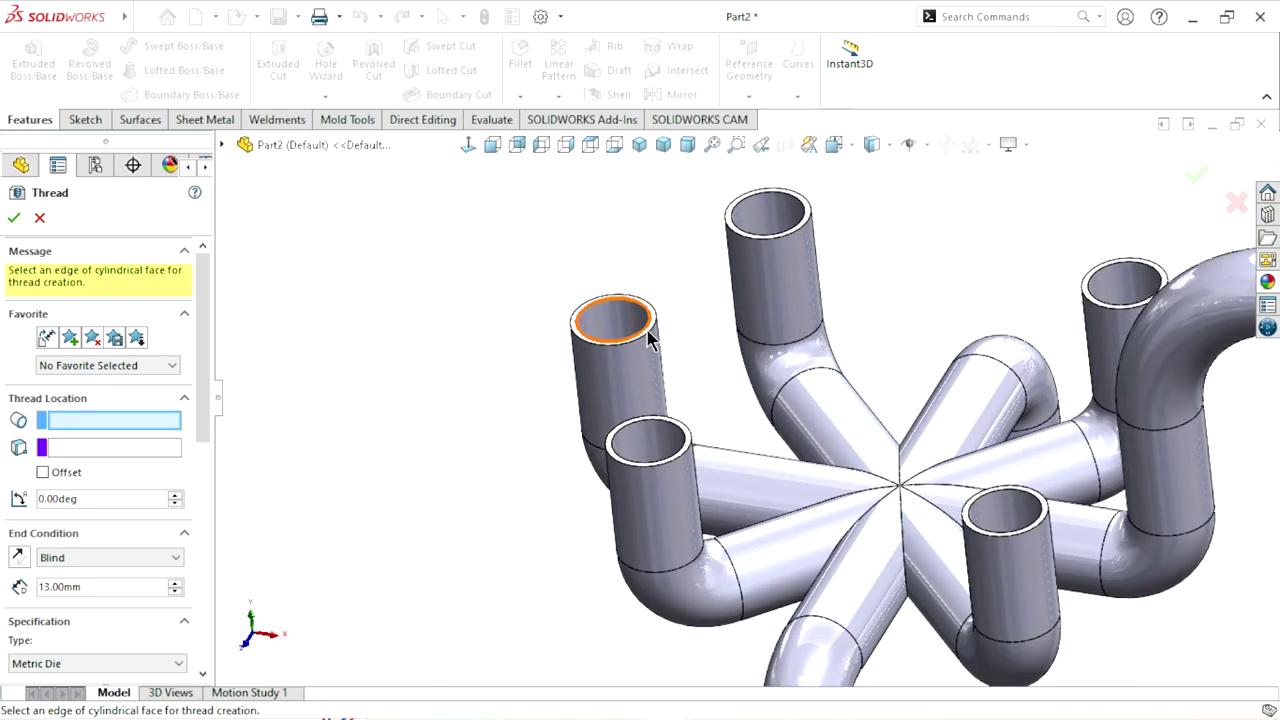
scroll(795, 293, "down", 2)
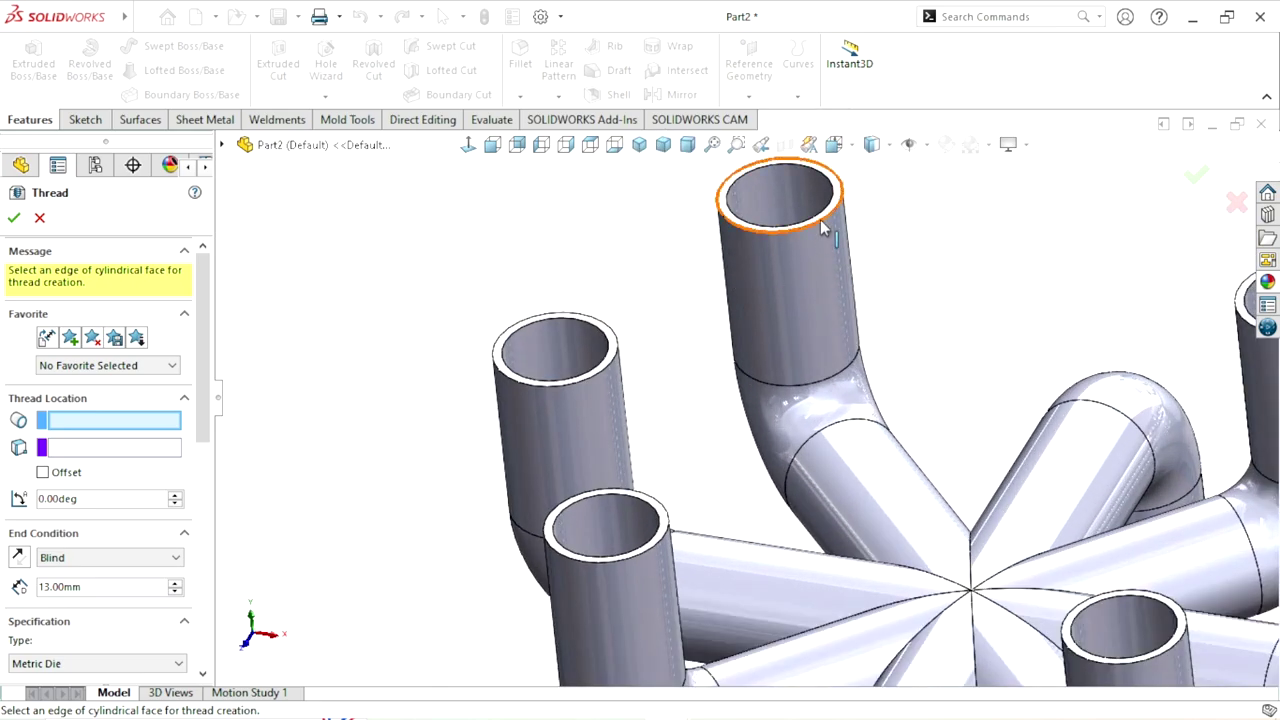
left_click(818, 230)
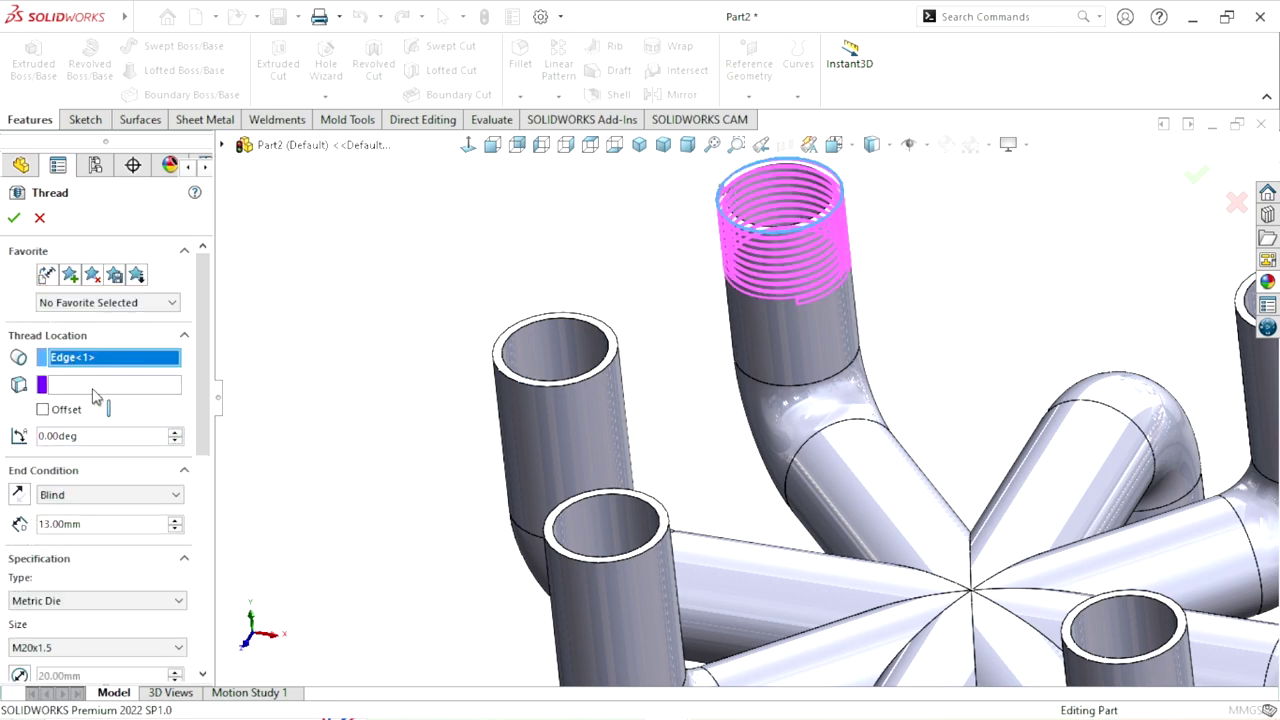
left_click(42, 410)
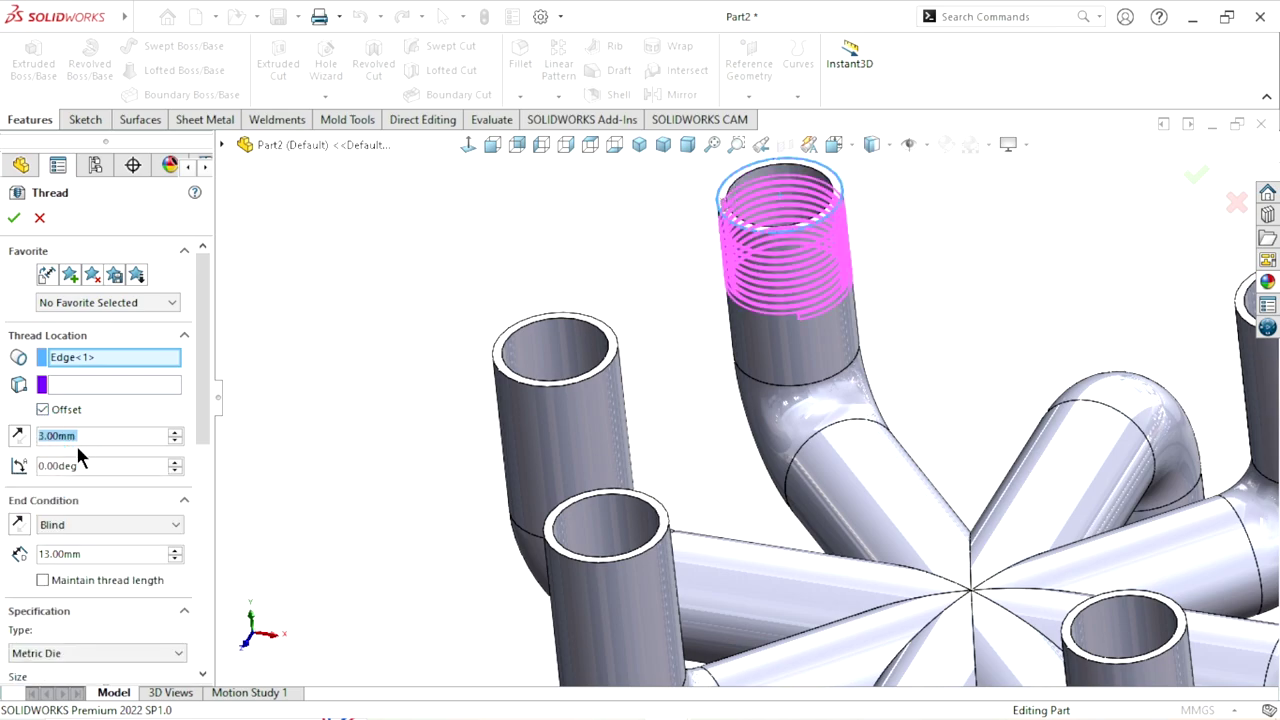
middle_click_drag(828, 375, 820, 289)
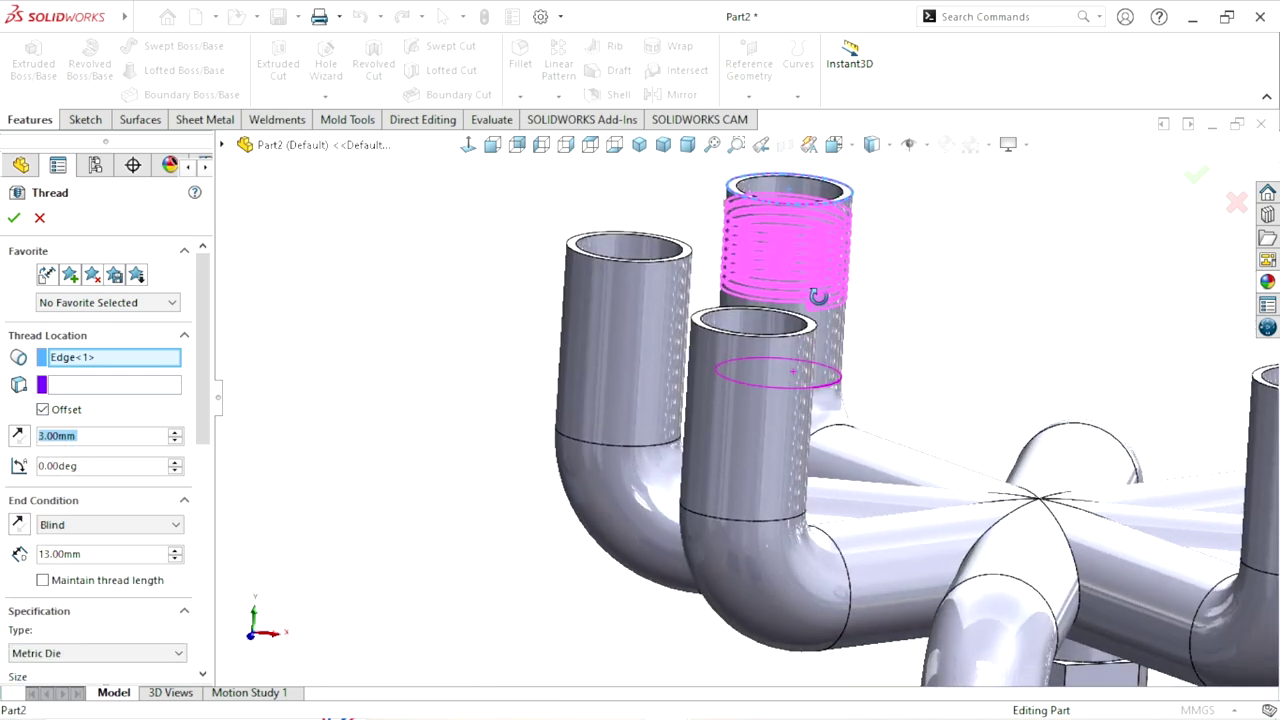
left_click(19, 432)
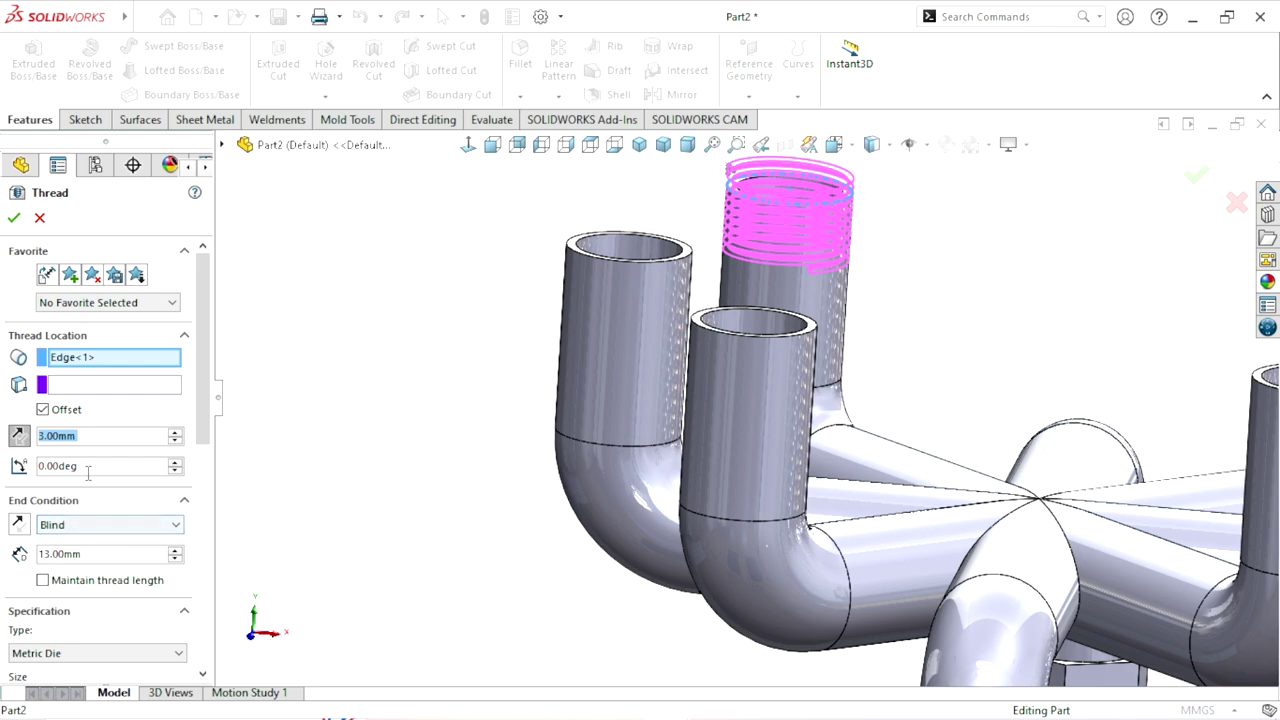
Set a 15 mm thread depth with Maintain thread length and create the M20x1.5 thread
double_click(119, 562)
type("15")
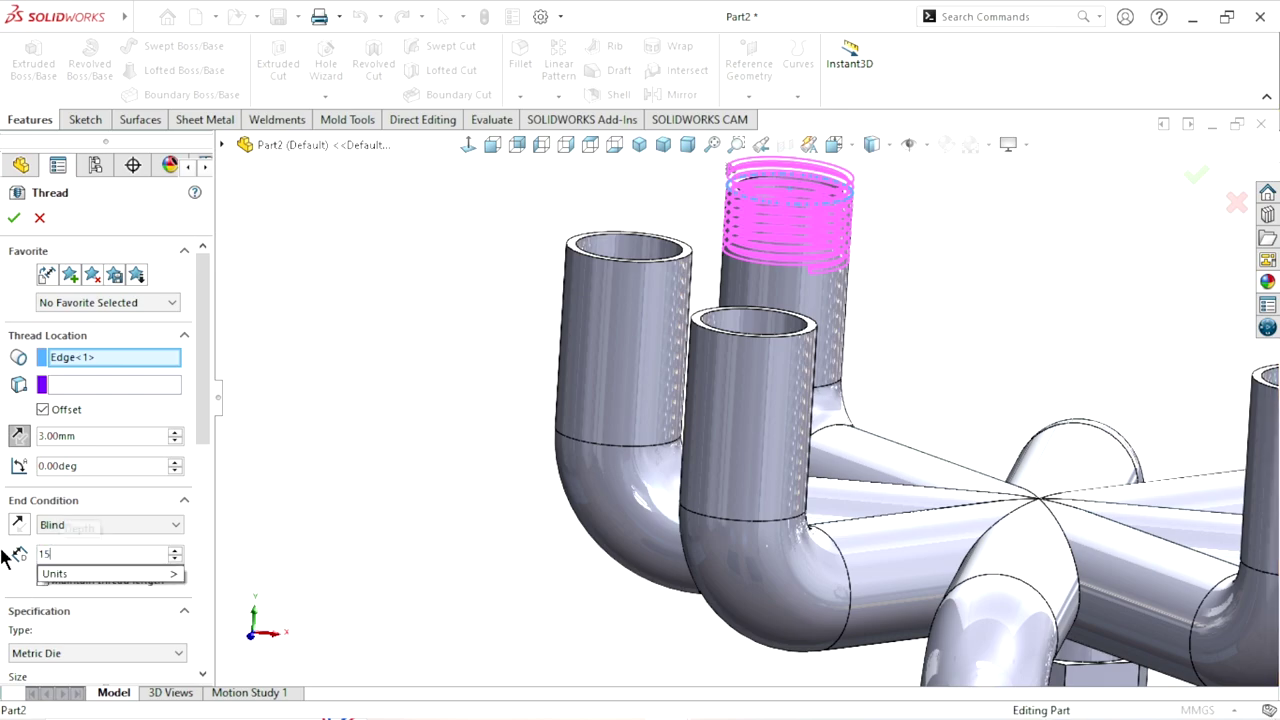
key("Return")
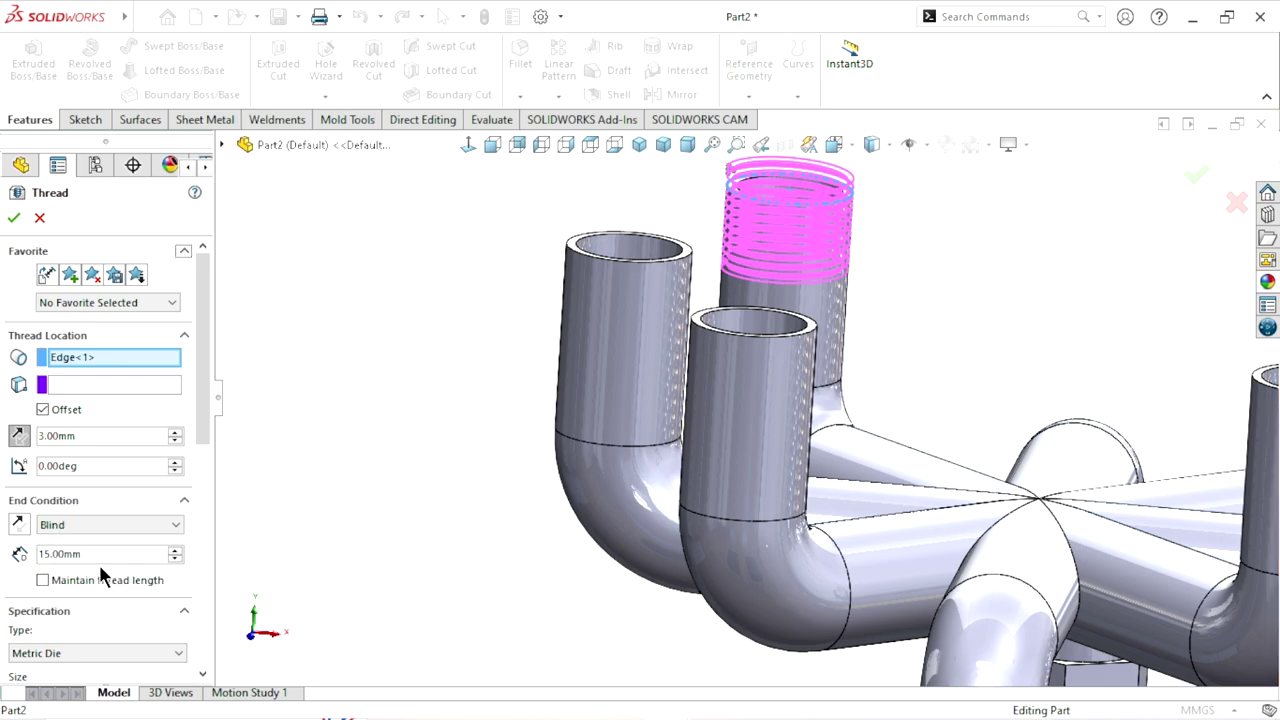
left_click(55, 577)
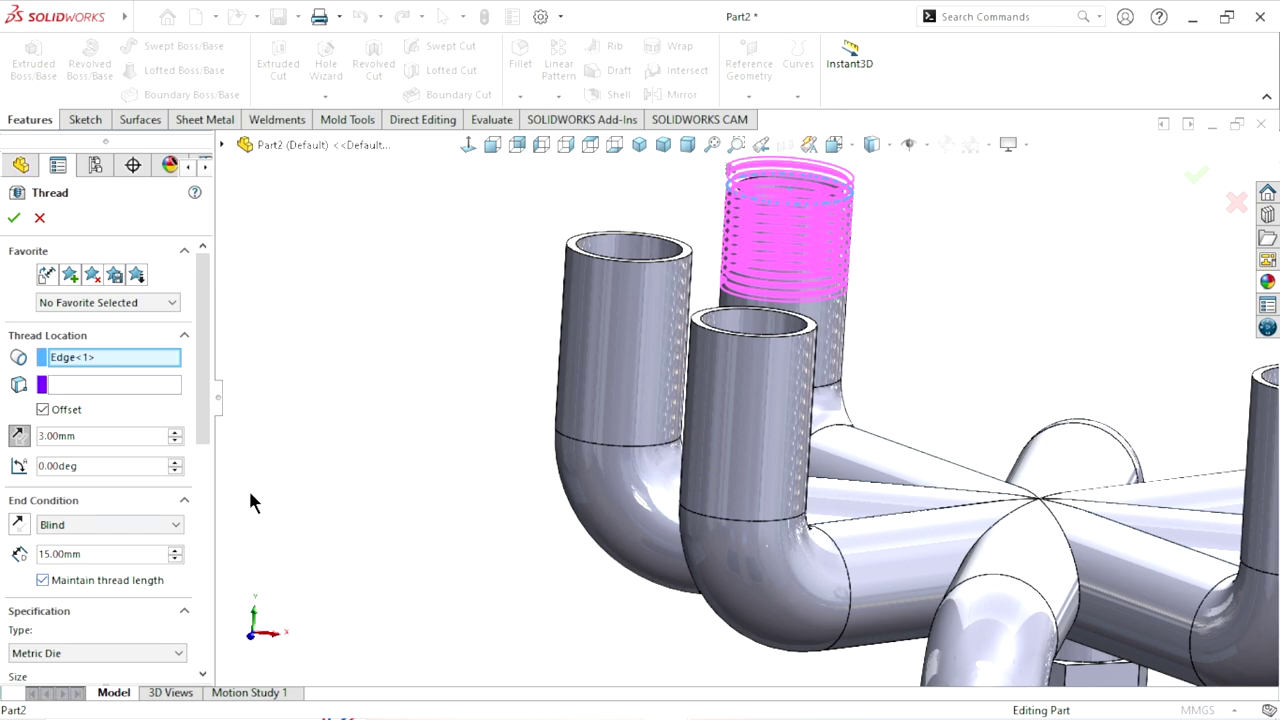
left_click_drag(211, 427, 210, 505)
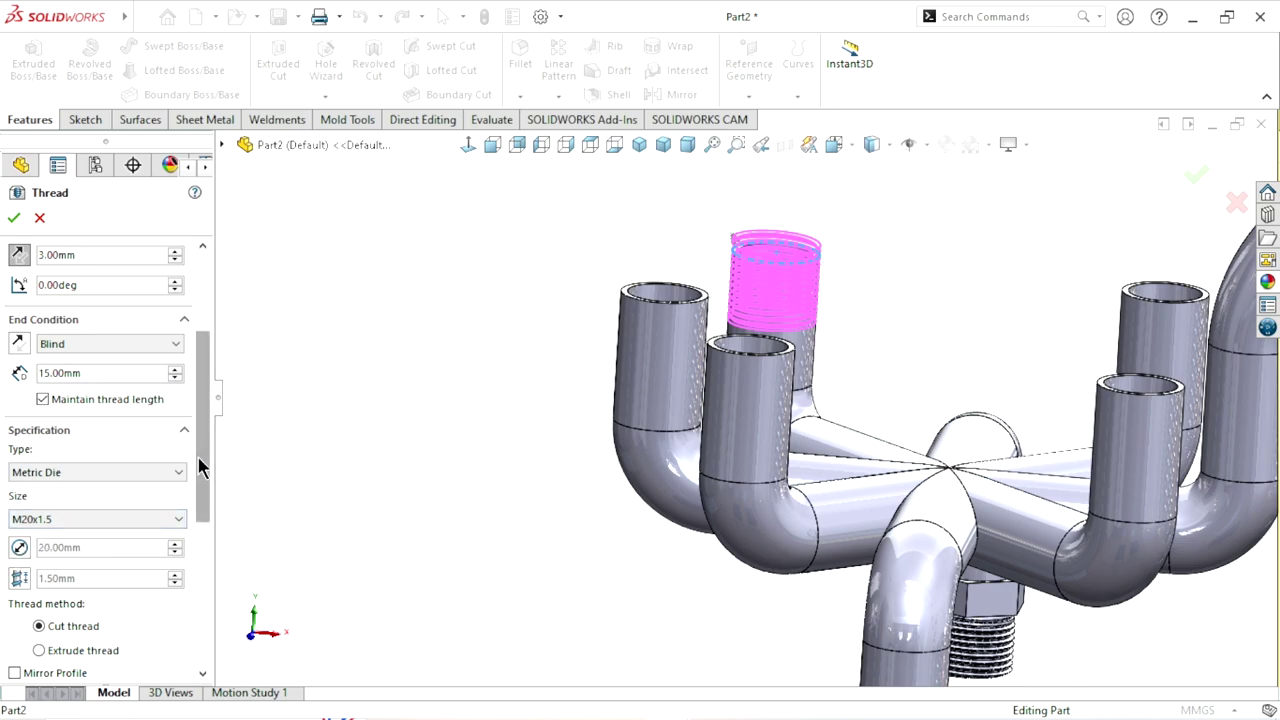
left_click_drag(203, 463, 206, 390)
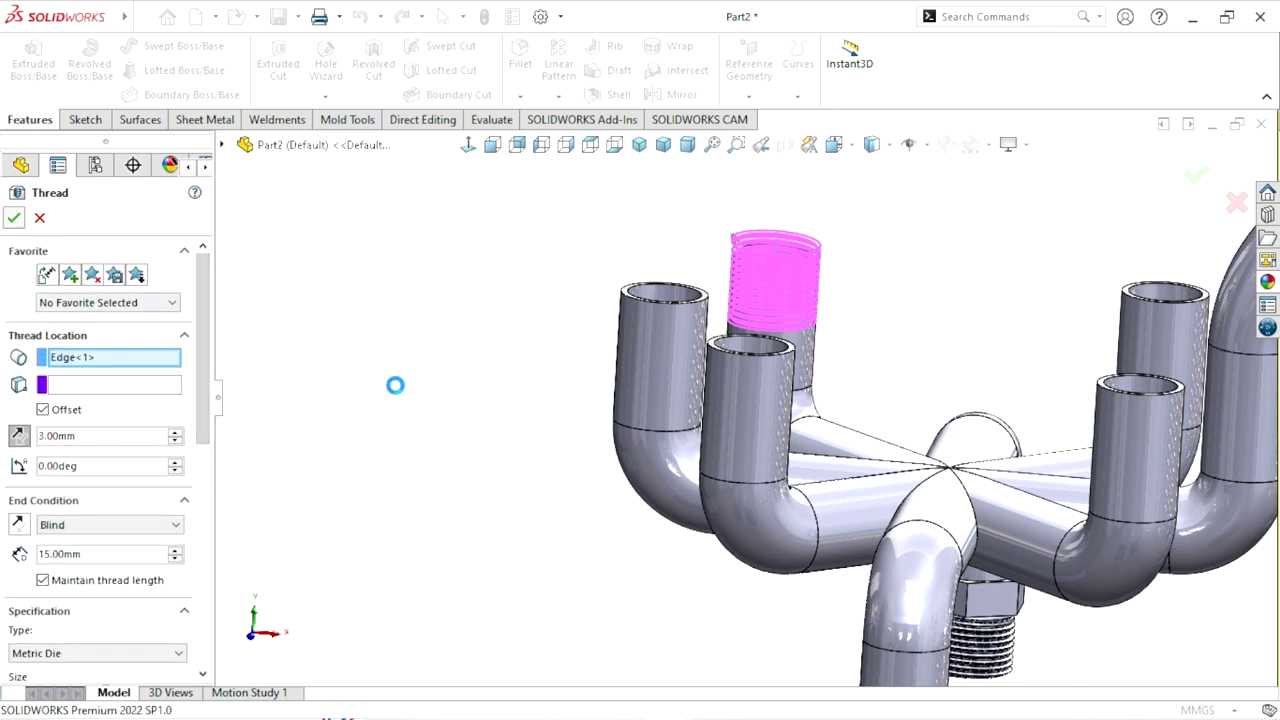
key("Return")
key("f")
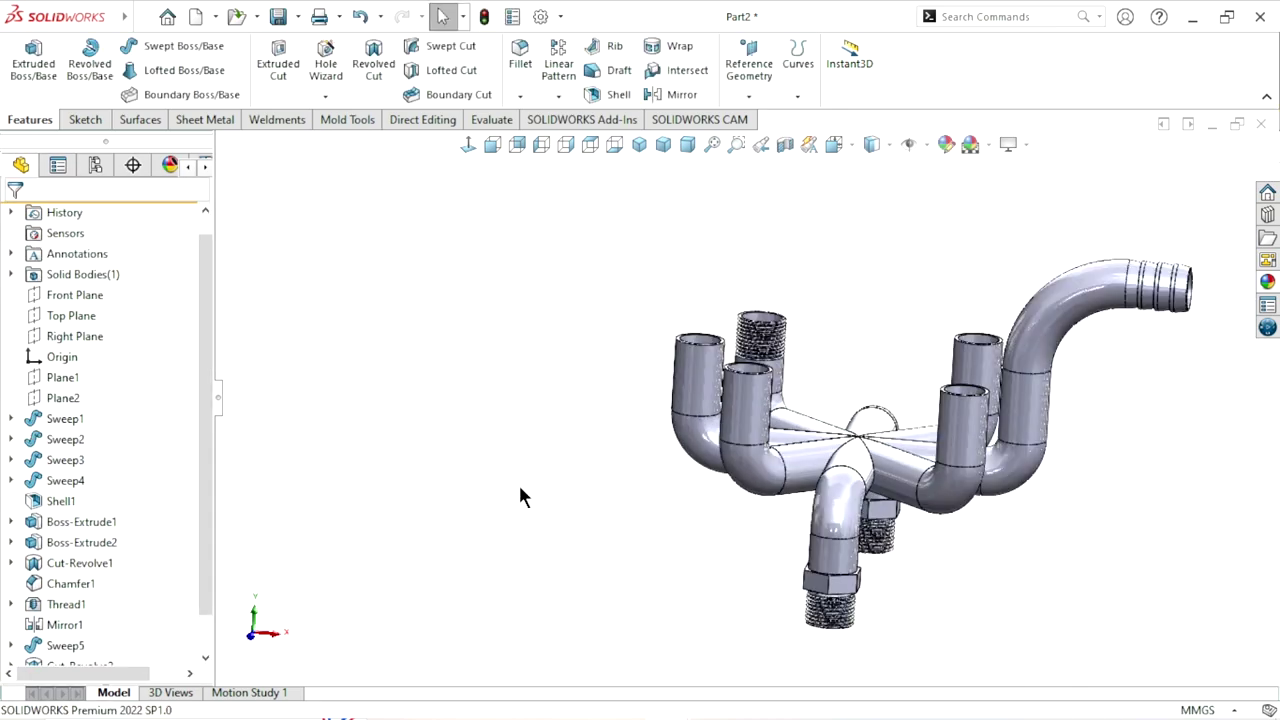
middle_click_drag(518, 482, 925, 350)
Thread the upper-left pipe rim with the M20x1.5 thread, reversed 3 mm offset, 15 mm length maintained
scroll(900, 330, "down", 3)
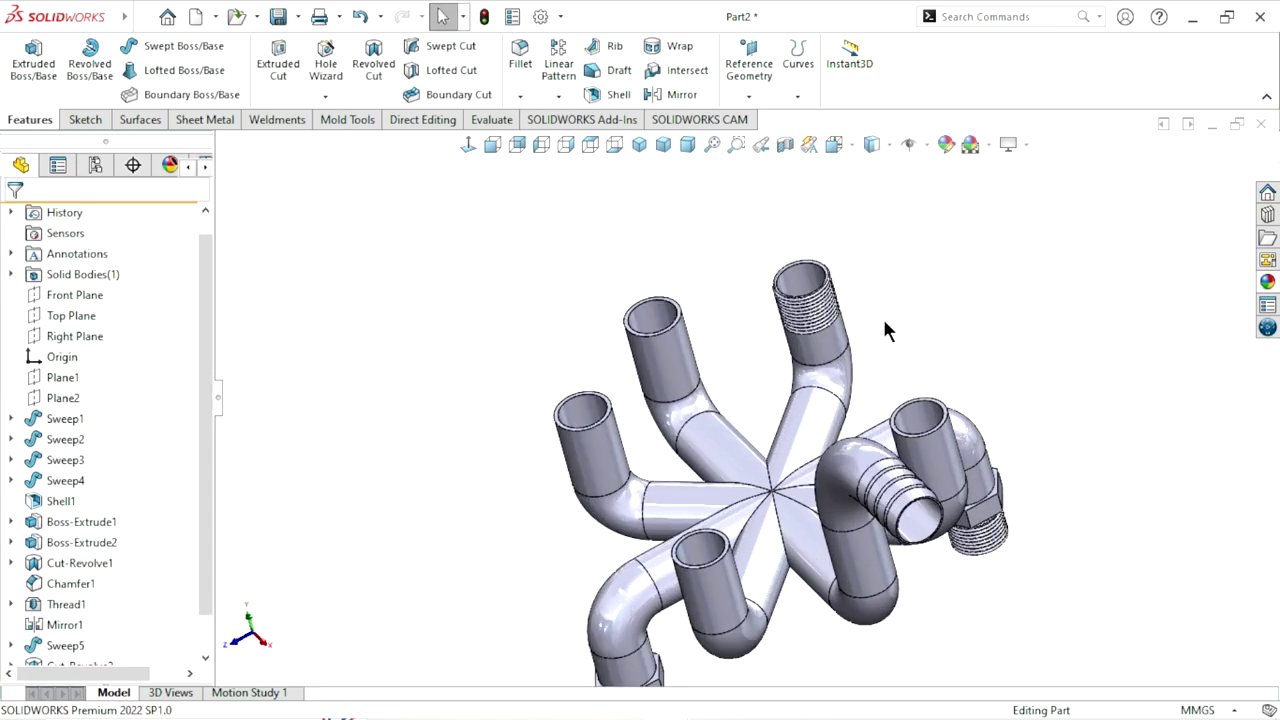
scroll(939, 292, "down", 3)
left_click(327, 98)
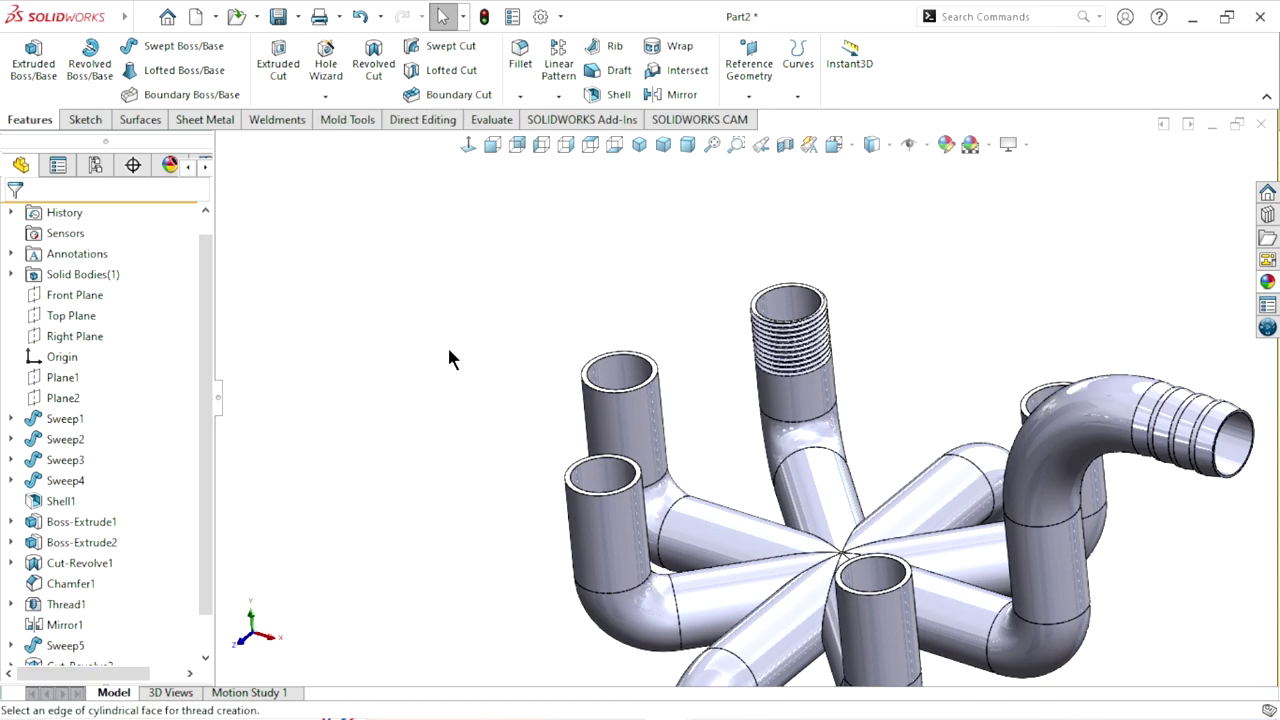
scroll(660, 405, "down", 3)
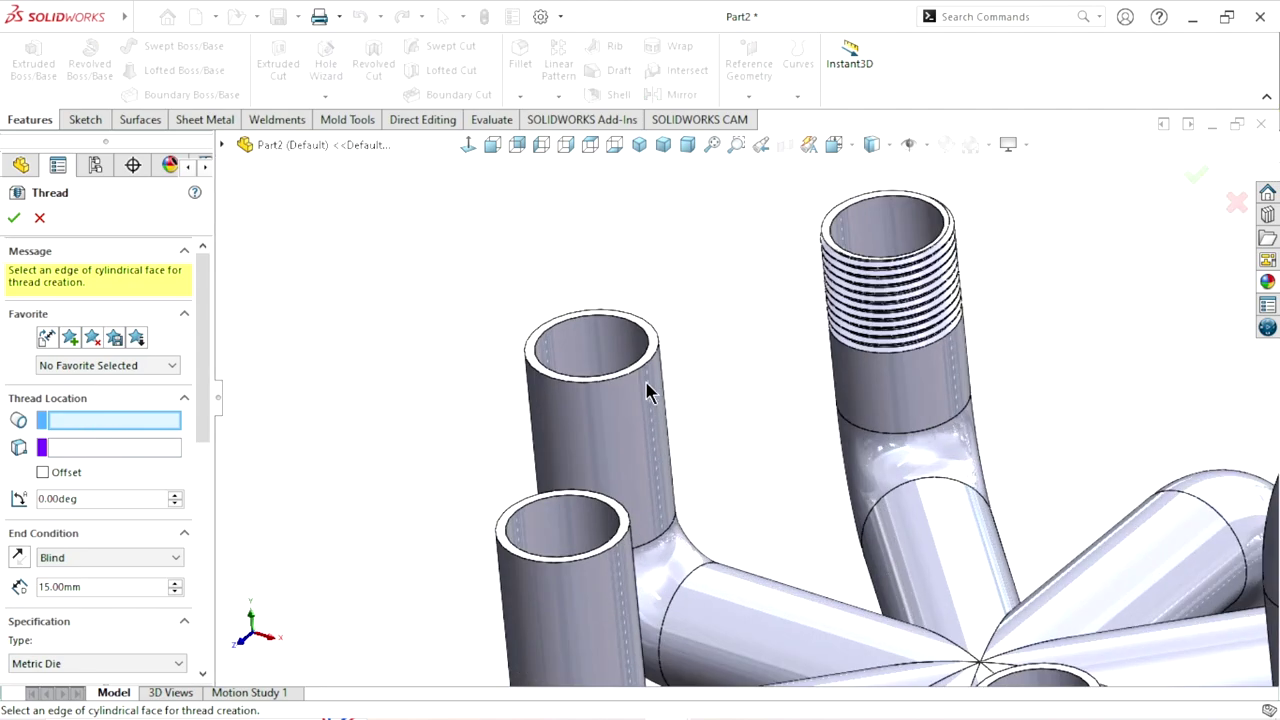
left_click(640, 386)
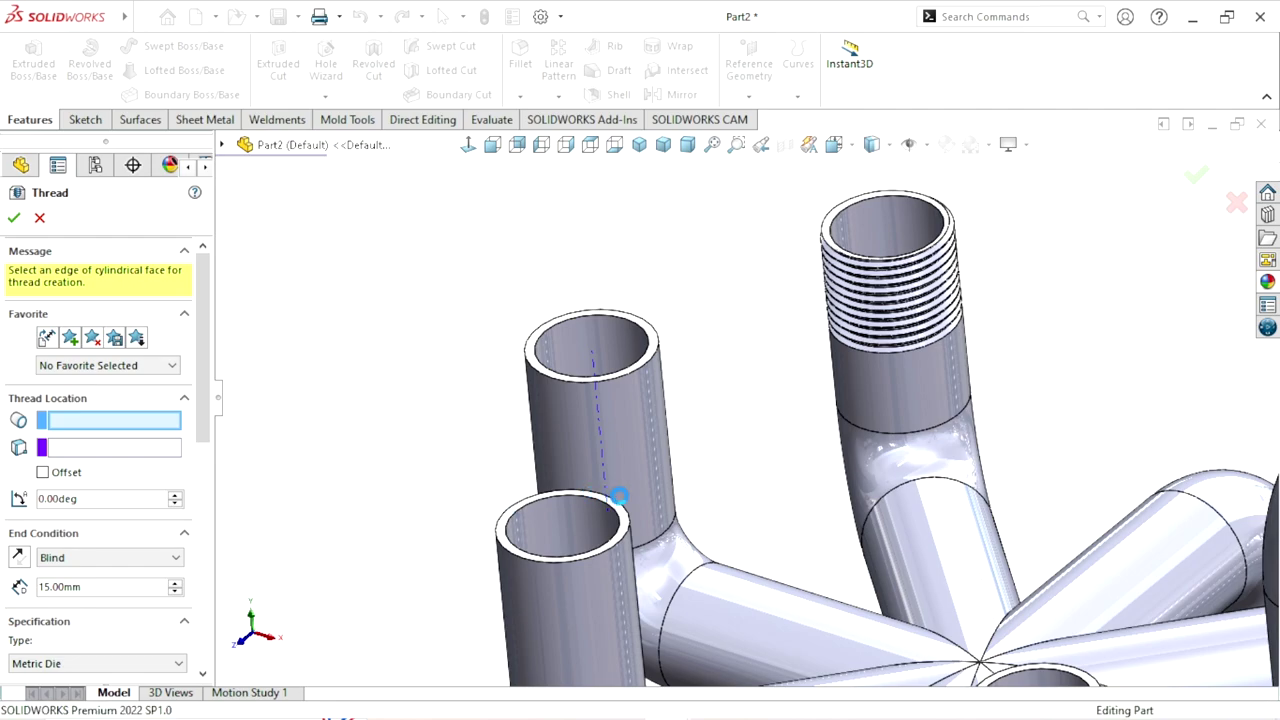
scroll(730, 416, "up", 2)
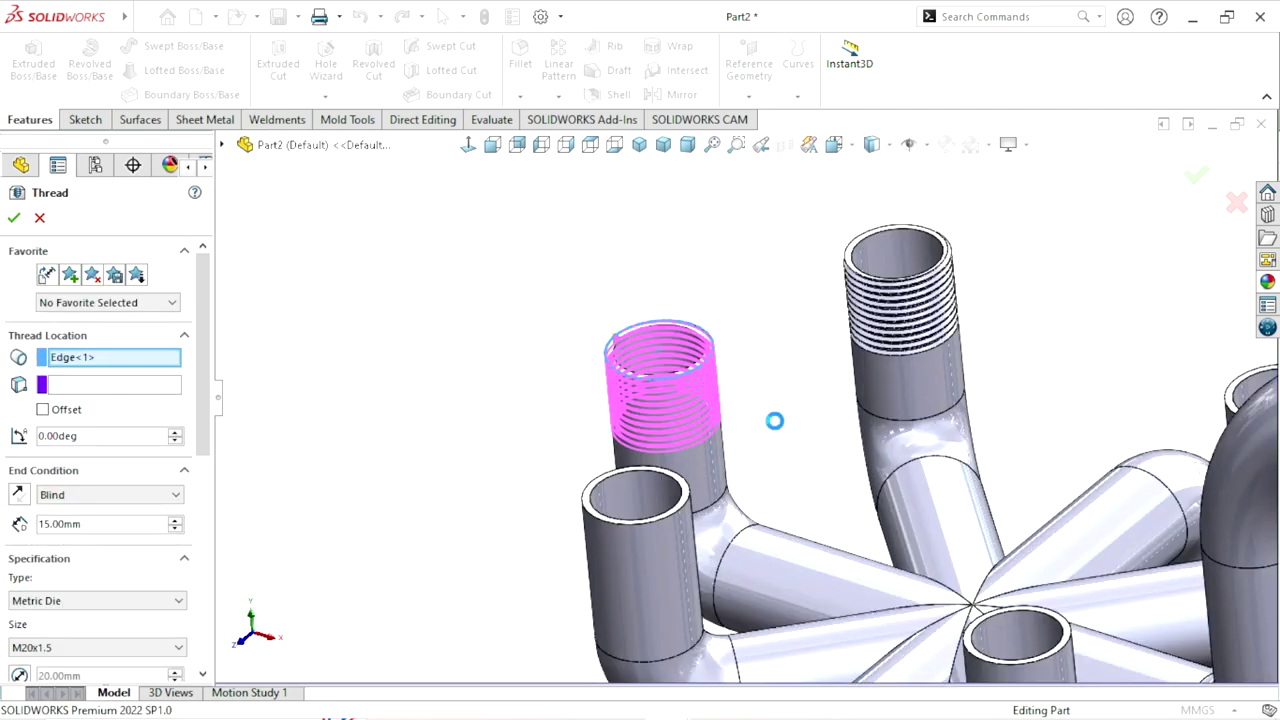
scroll(770, 415, "down", 2)
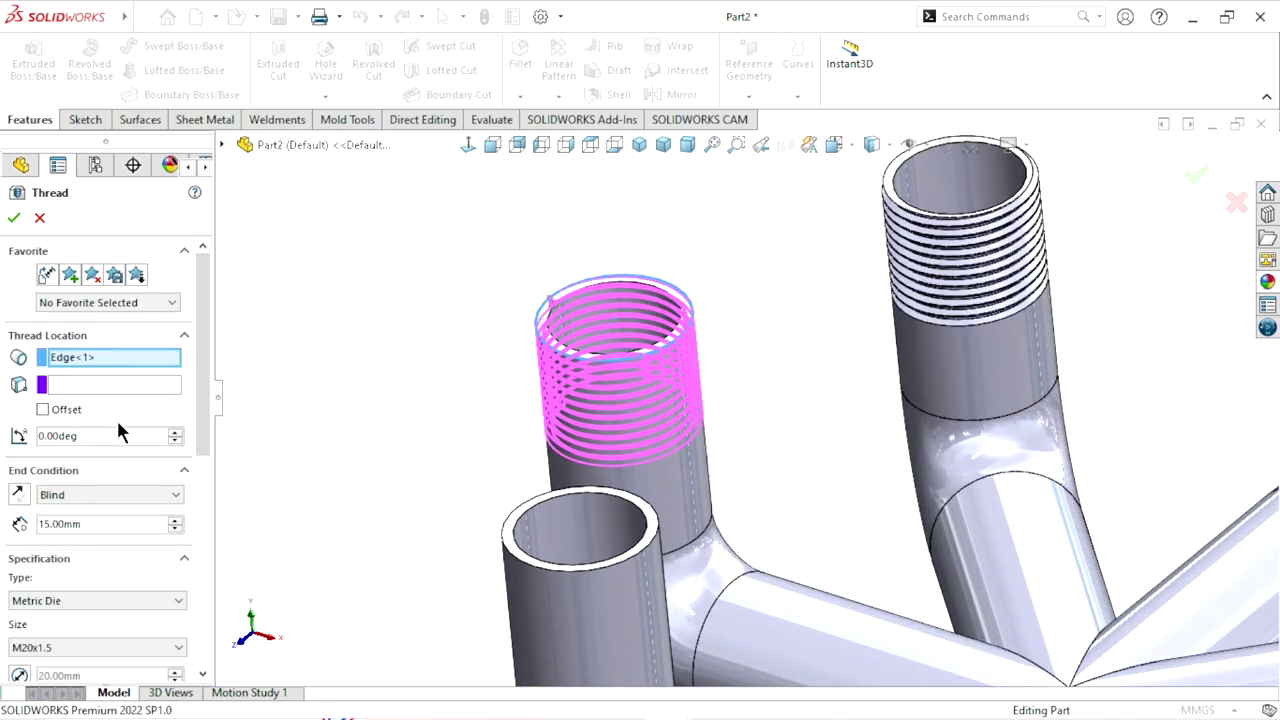
left_click(43, 410)
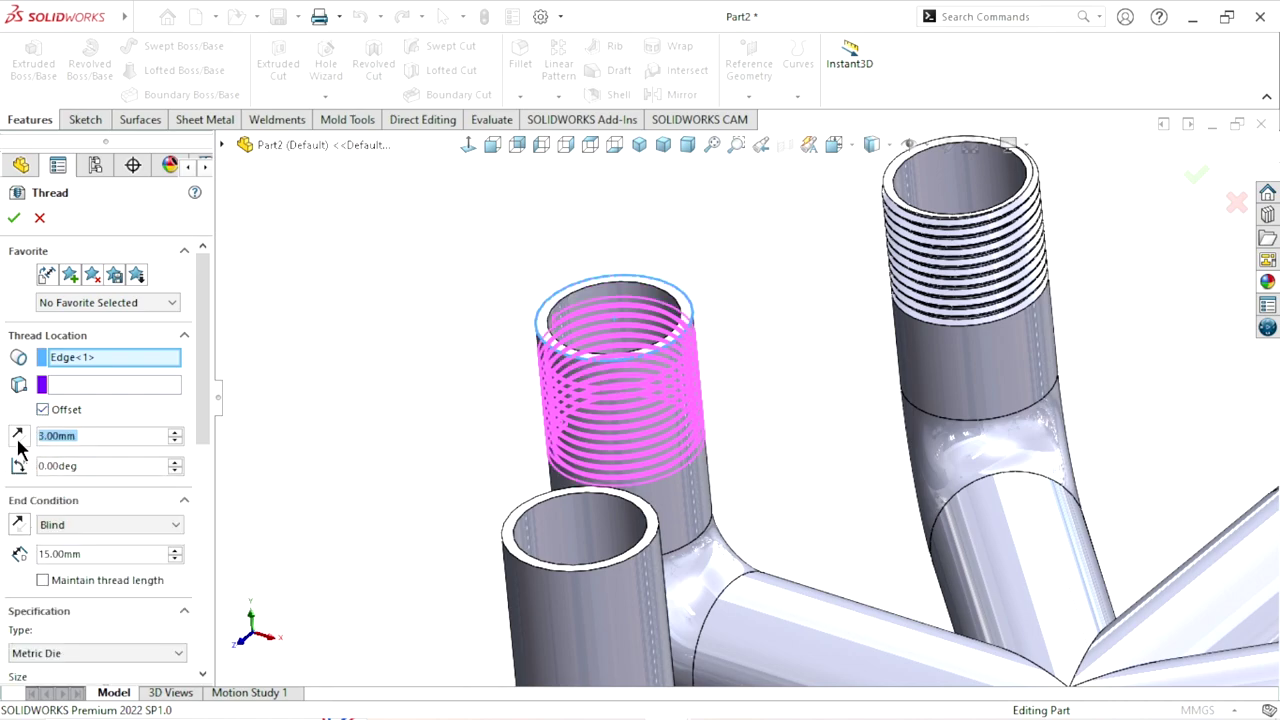
left_click(19, 442)
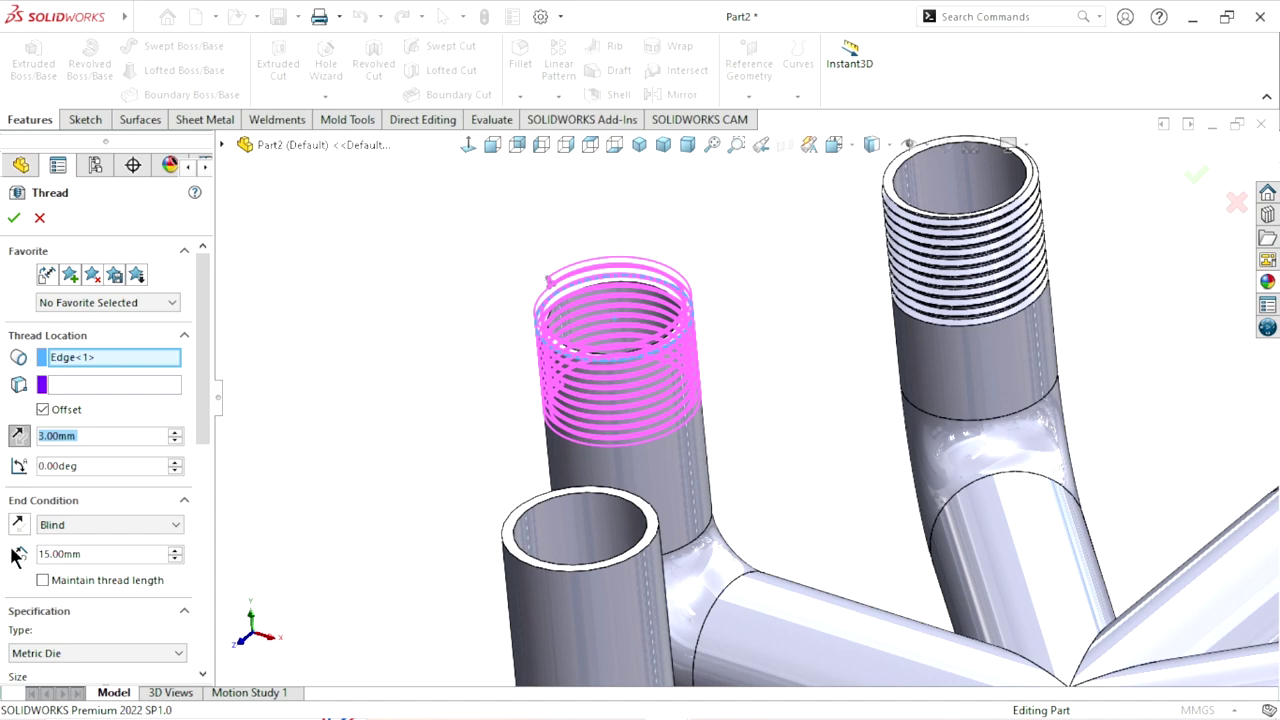
left_click(44, 580)
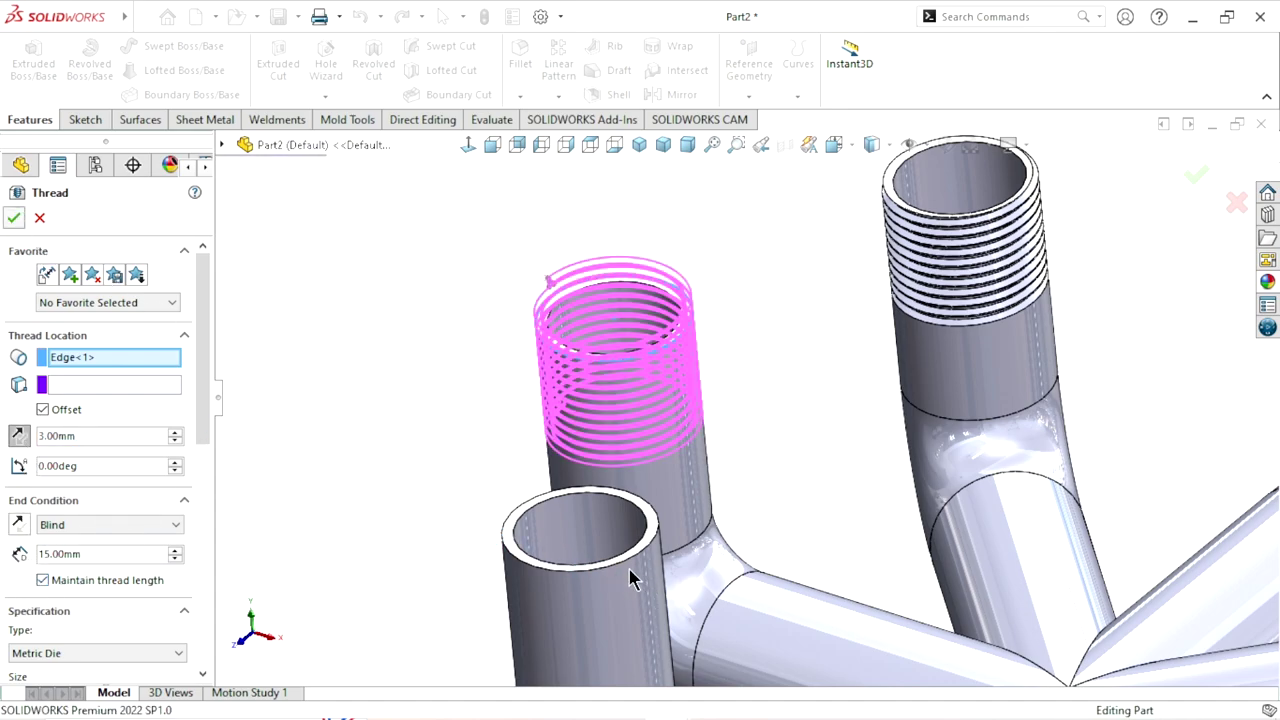
key("Return")
scroll(749, 505, "up", 5)
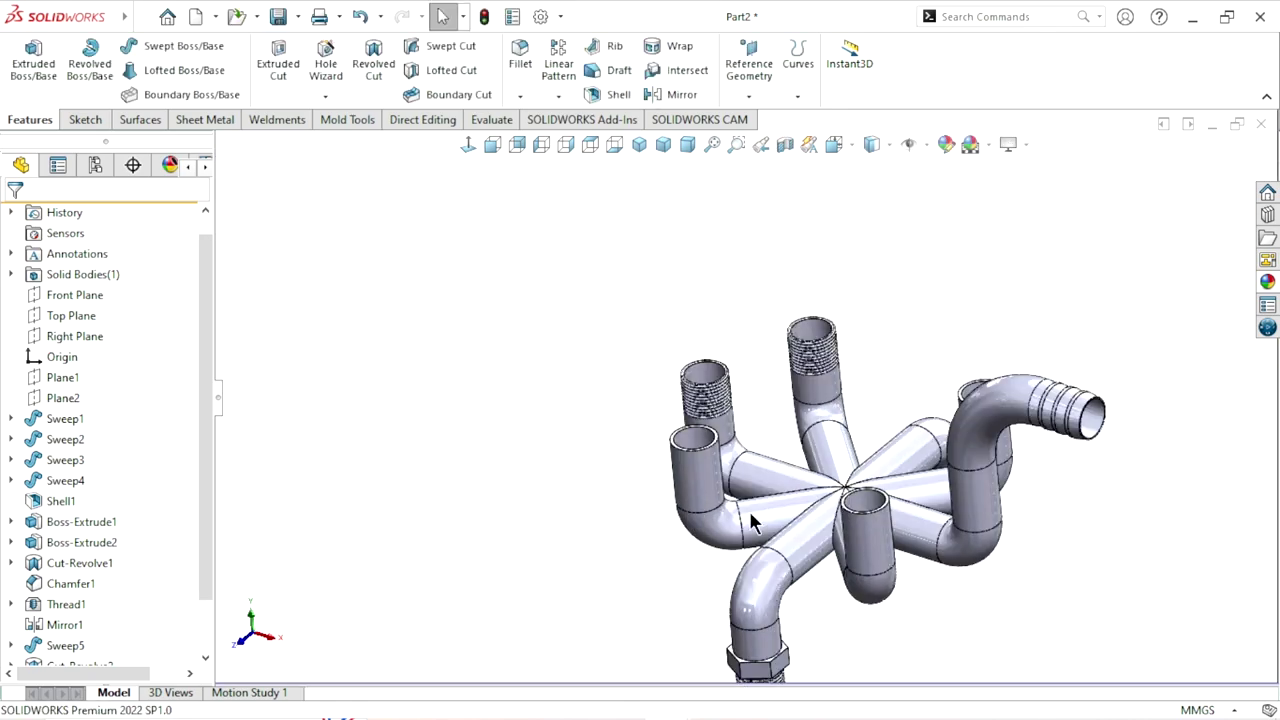
scroll(751, 460, "down", 1)
scroll(740, 420, "down", 3)
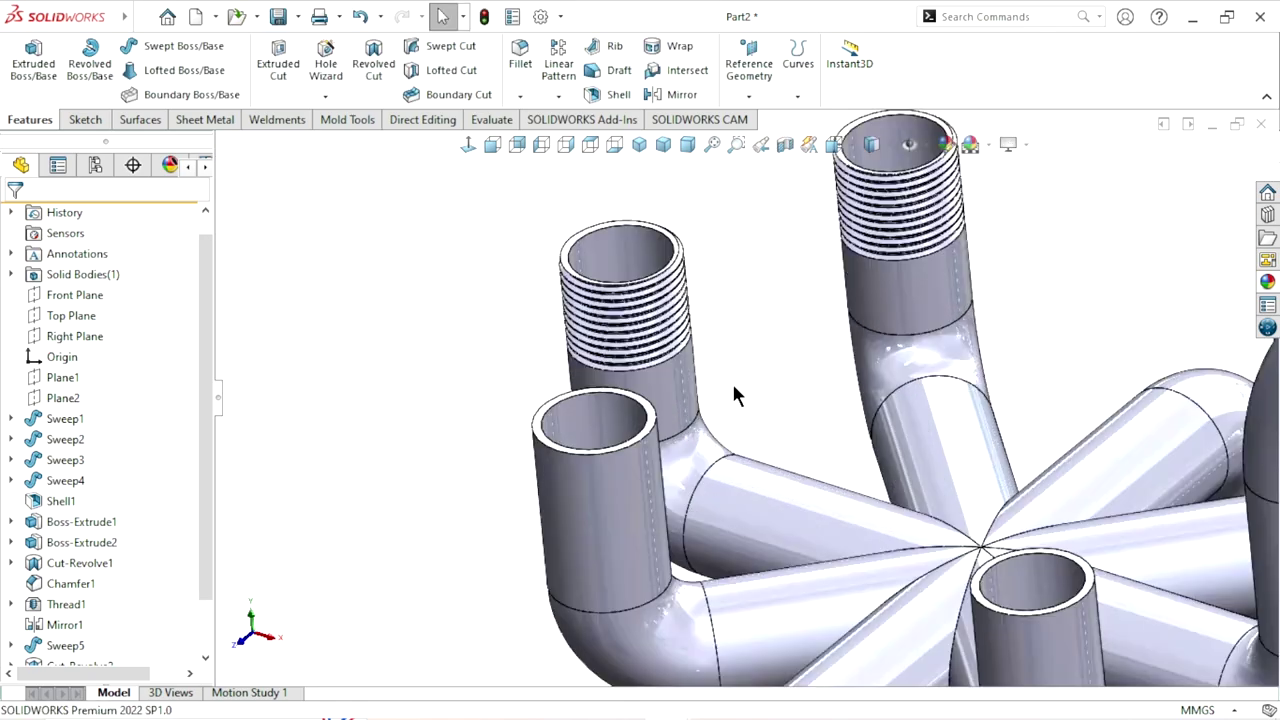
Set up a thread on the left plain pipe end with reversed 3 mm offset and Maintain thread length
left_click(325, 95)
left_click(335, 164)
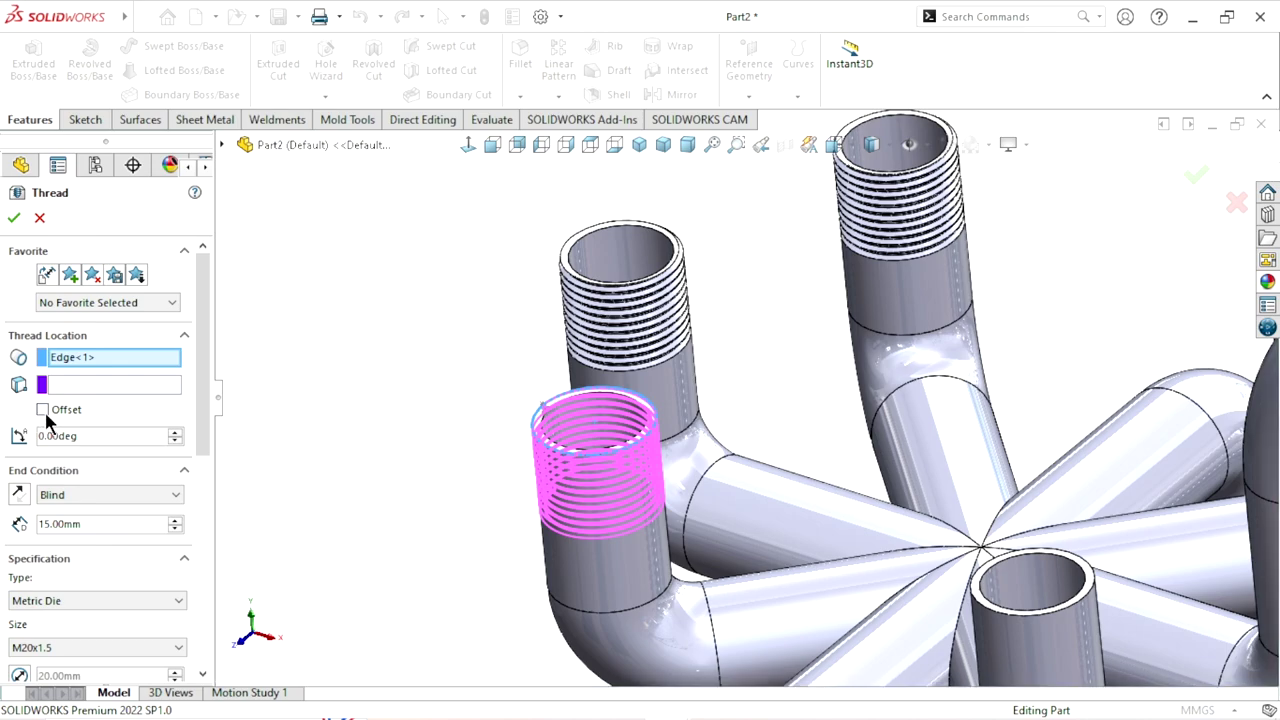
left_click(42, 409)
left_click(22, 436)
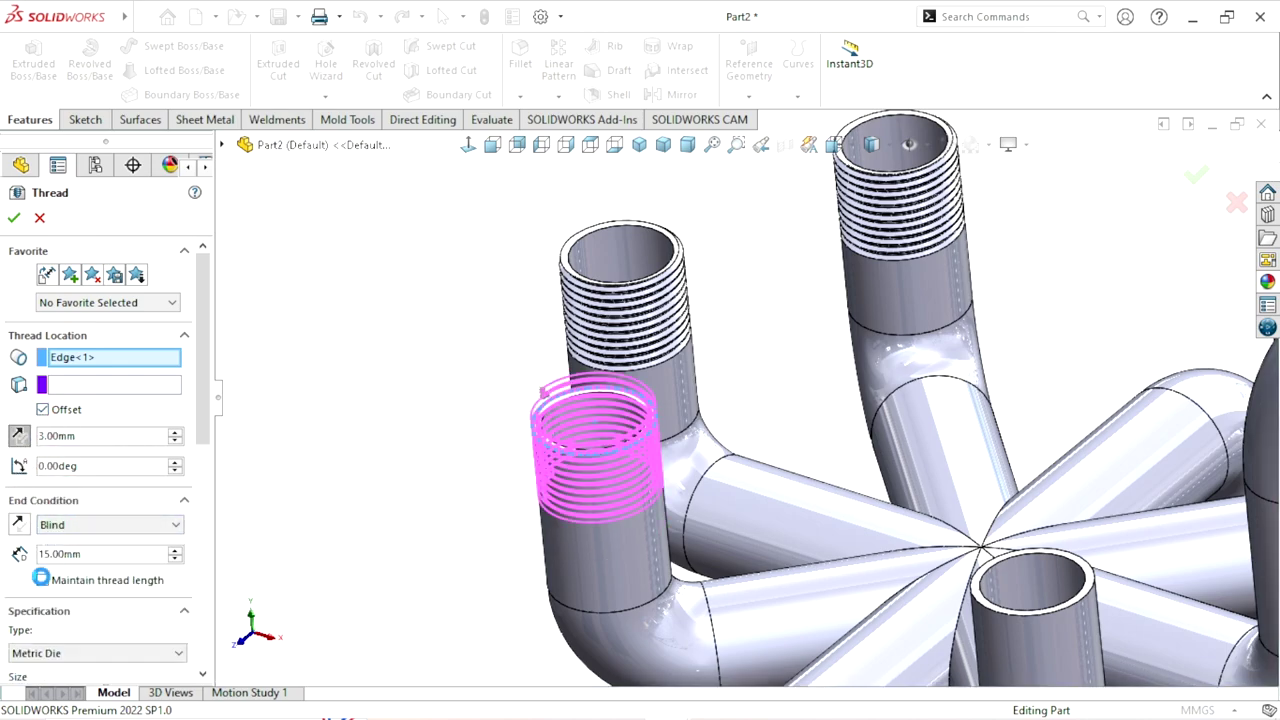
left_click(42, 579)
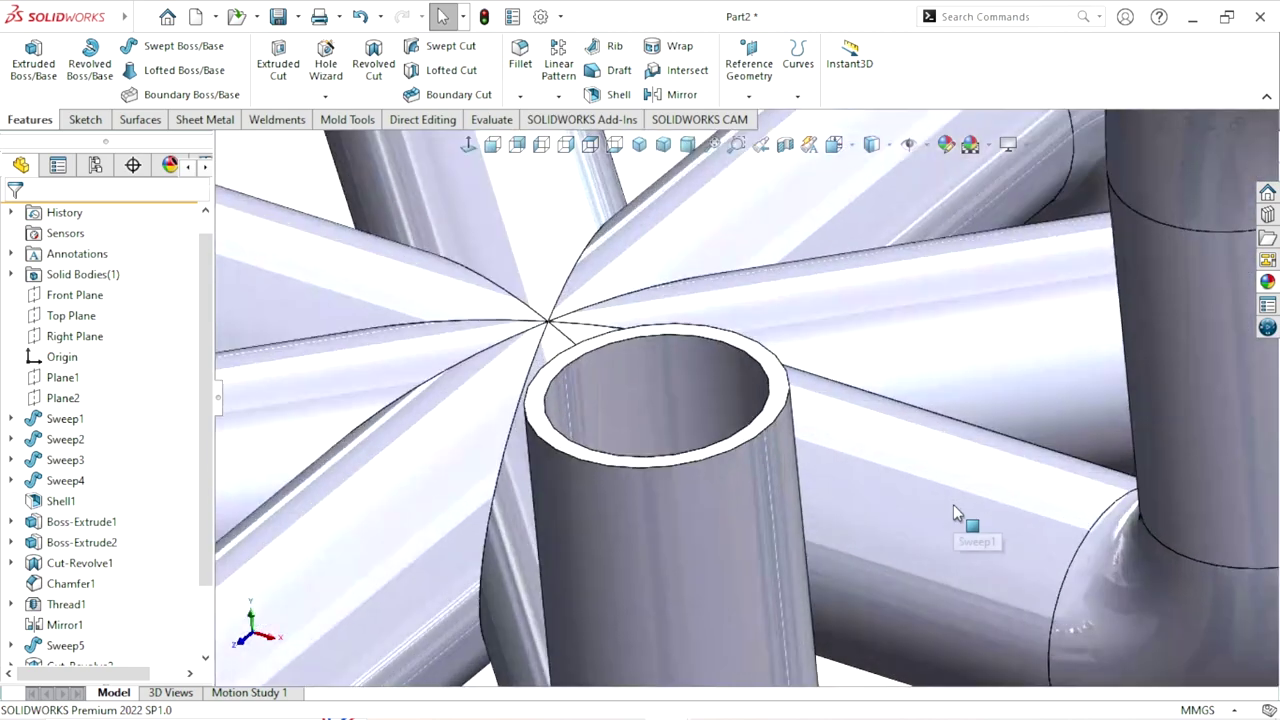
Thread the pipe end beside the central hub with a reversed 3 mm offset, keeping the 15 mm length
left_click(325, 96)
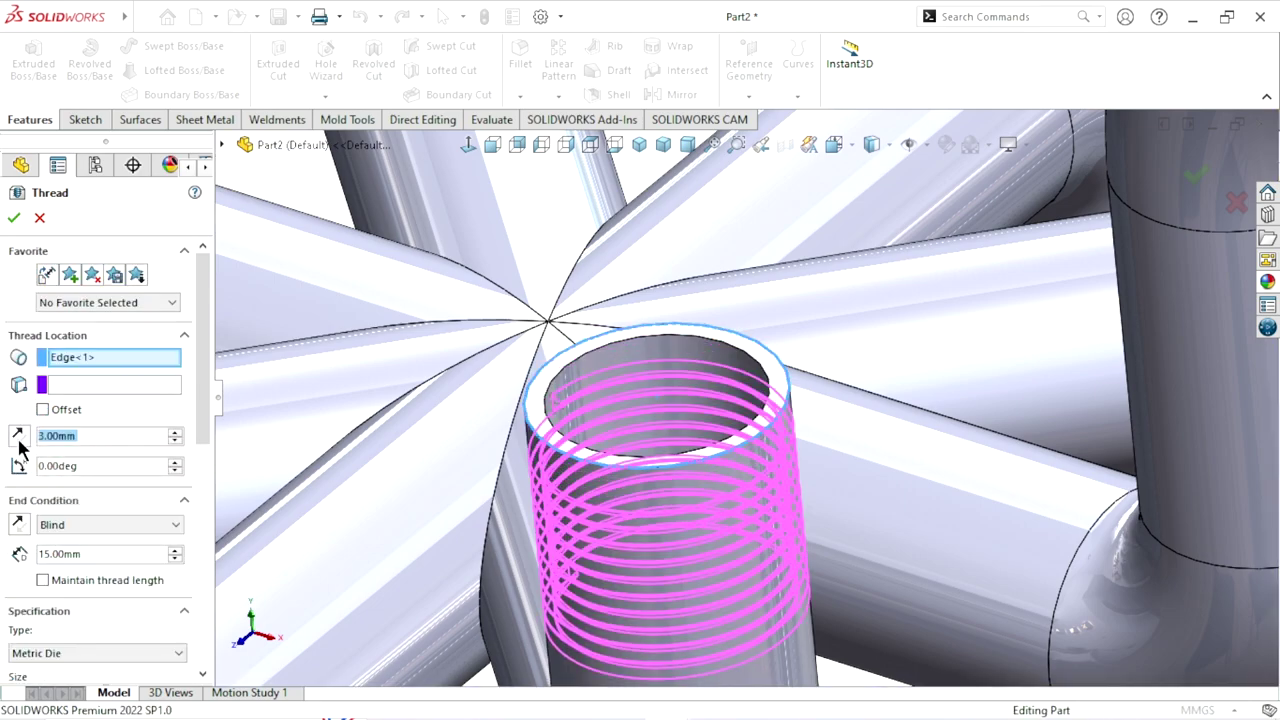
left_click(22, 437)
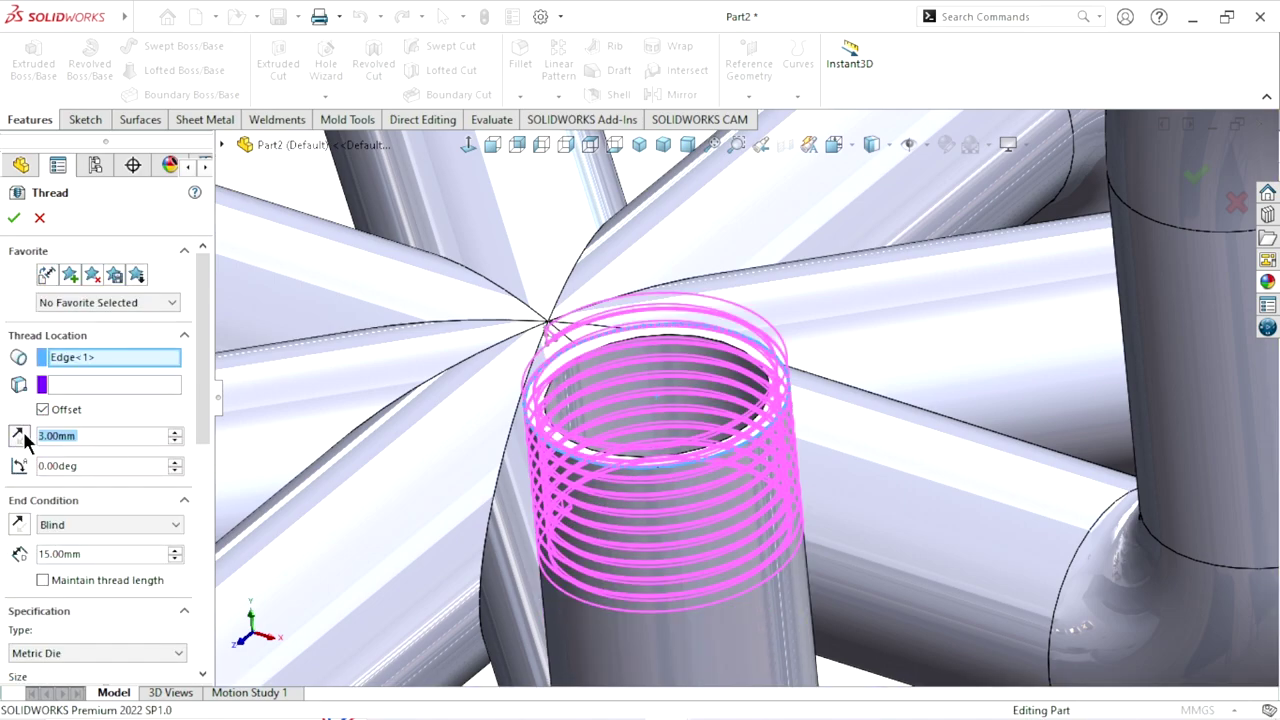
left_click(42, 581)
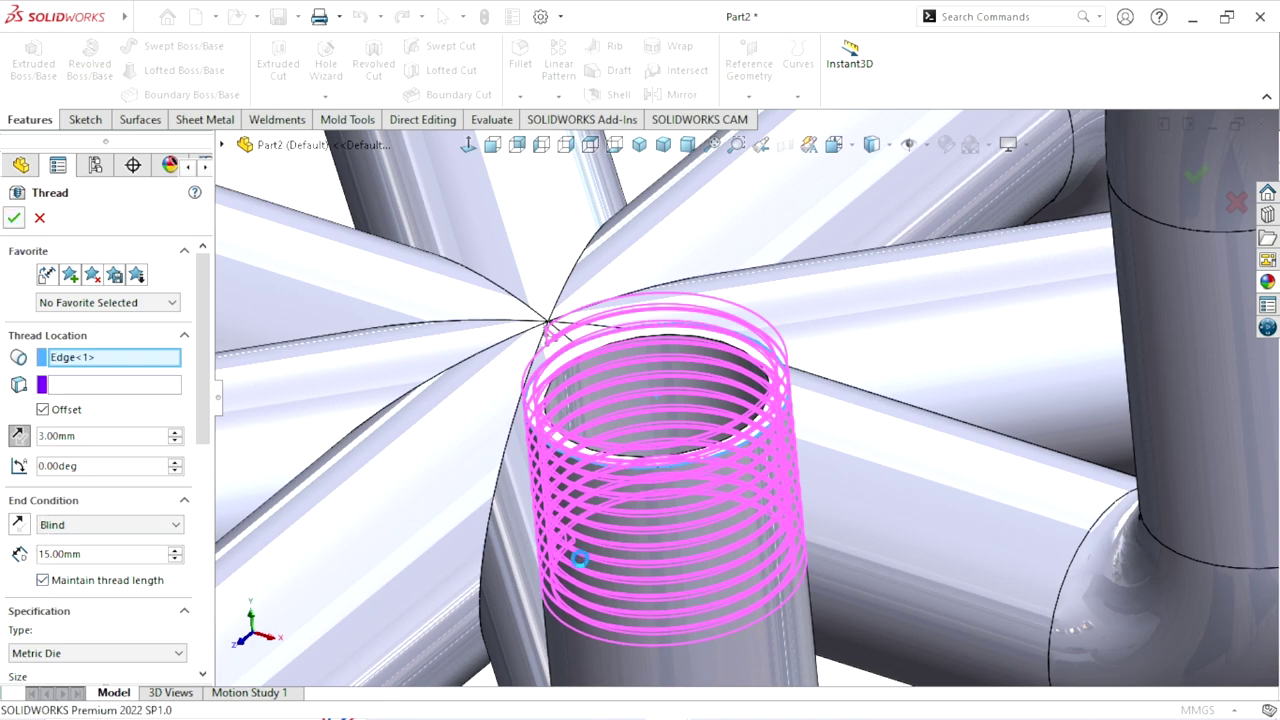
key("Return")
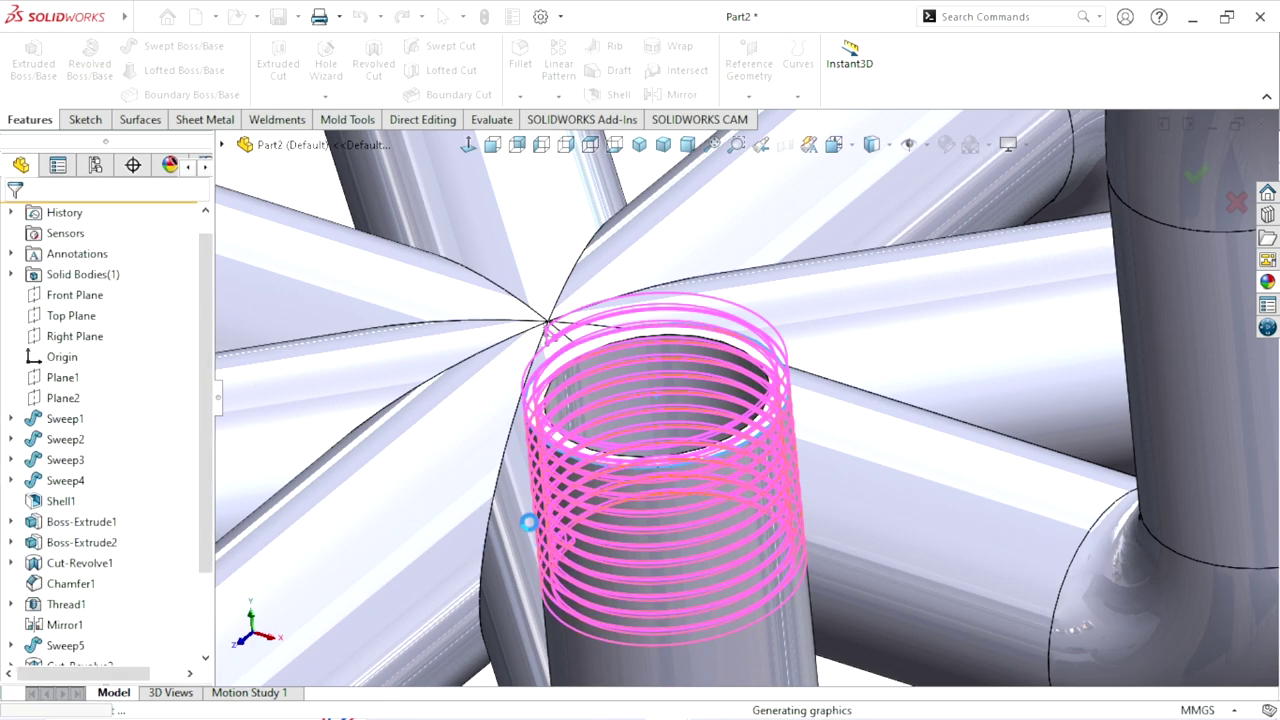
scroll(560, 493, "up", 5)
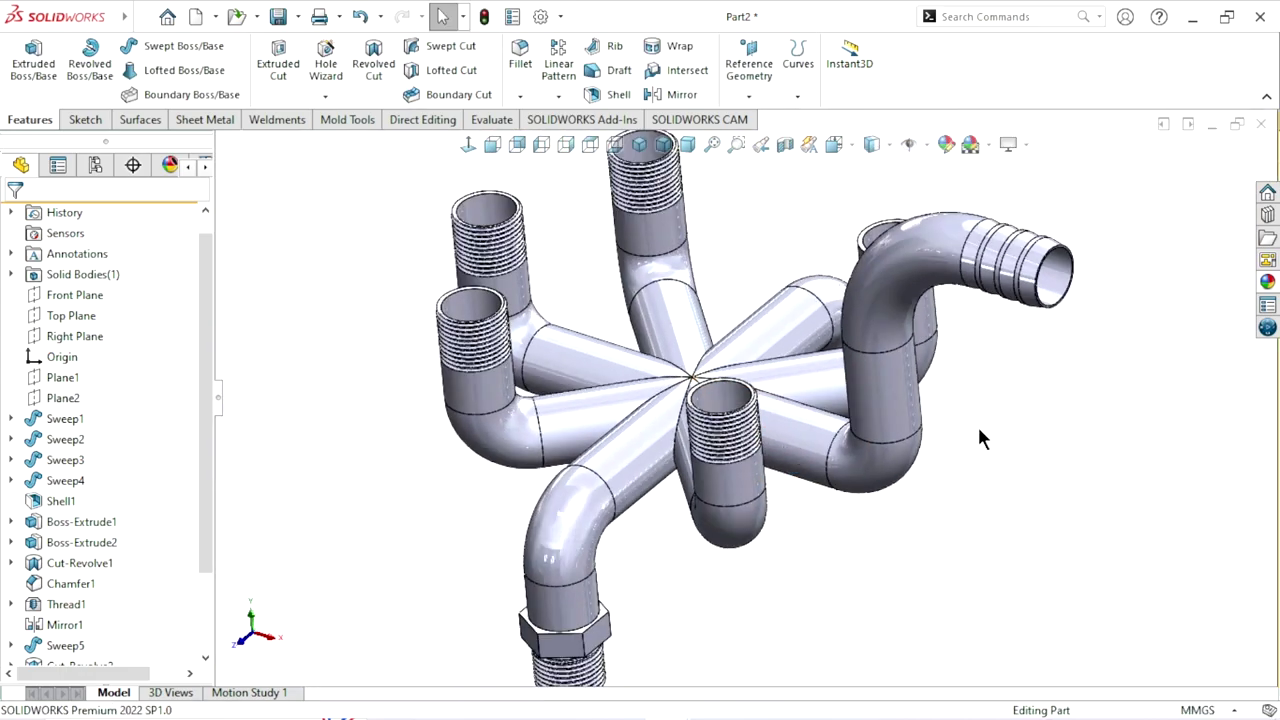
mouse_move(569, 494)
middle_mouse_down()
mouse_move(826, 553)
mouse_move(990, 420)
middle_mouse_up()
scroll(993, 418, "down", 3)
Add Thread6 to the last plain pipe end near the hub, 3 mm offset with 15 mm length kept
scroll(993, 418, "down", 2)
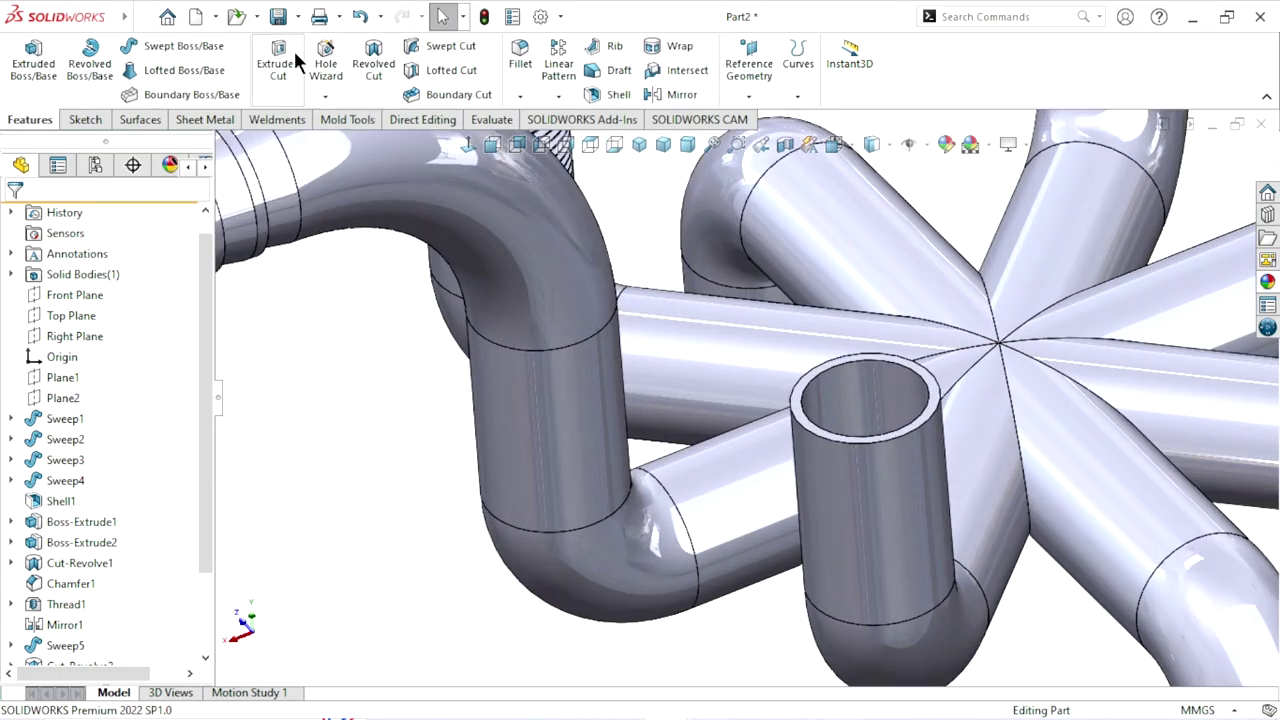
left_click(324, 97)
left_click(357, 165)
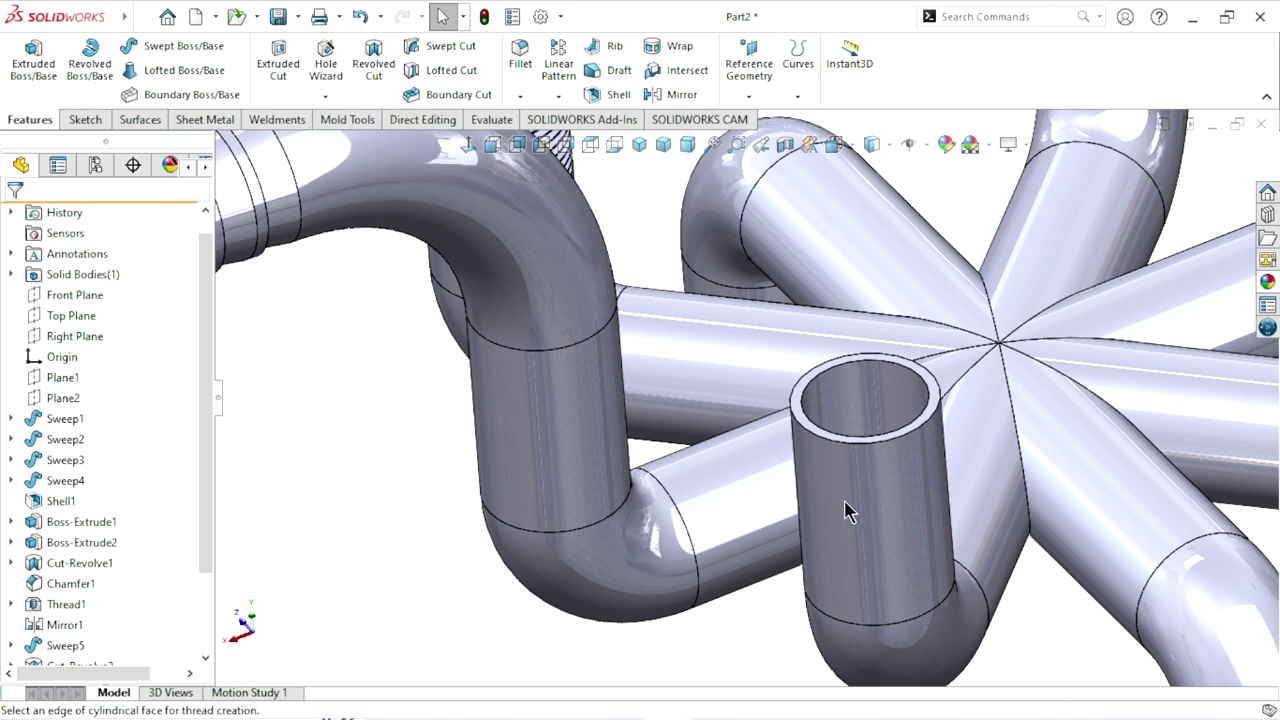
scroll(900, 460, "up", 3)
scroll(811, 384, "down", 3)
scroll(812, 388, "down", 1)
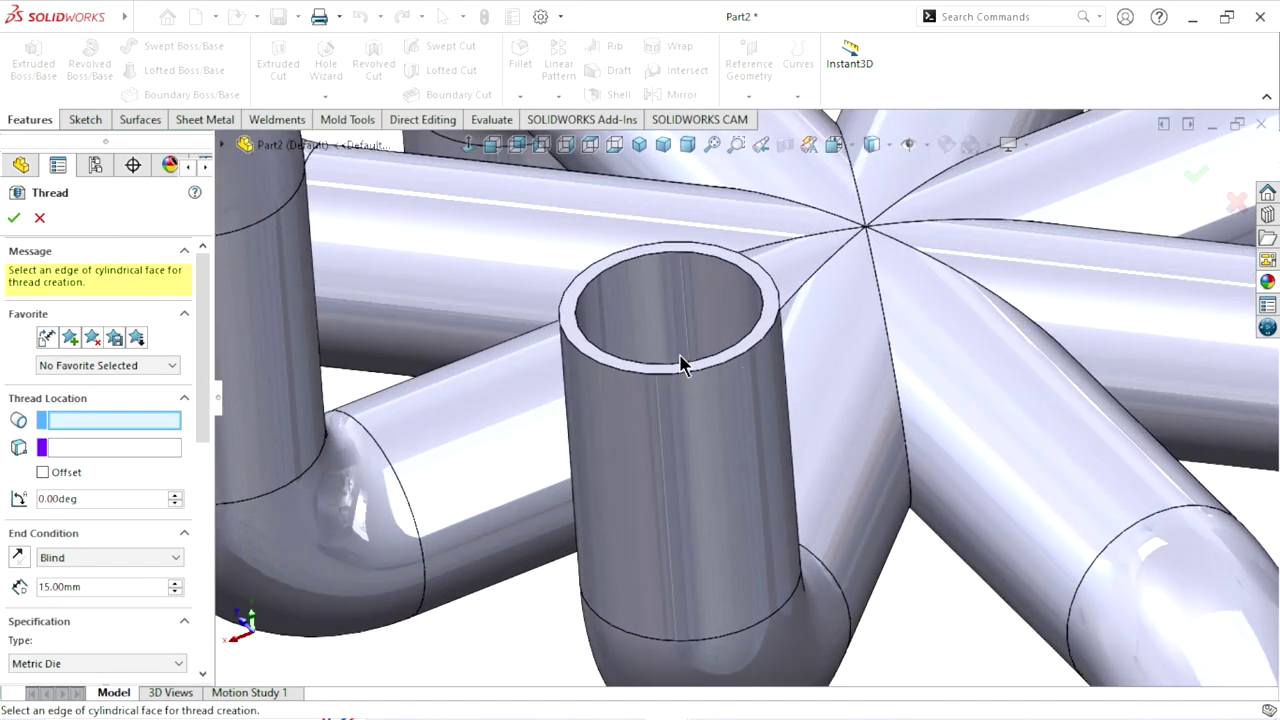
scroll(670, 385, "down", 2)
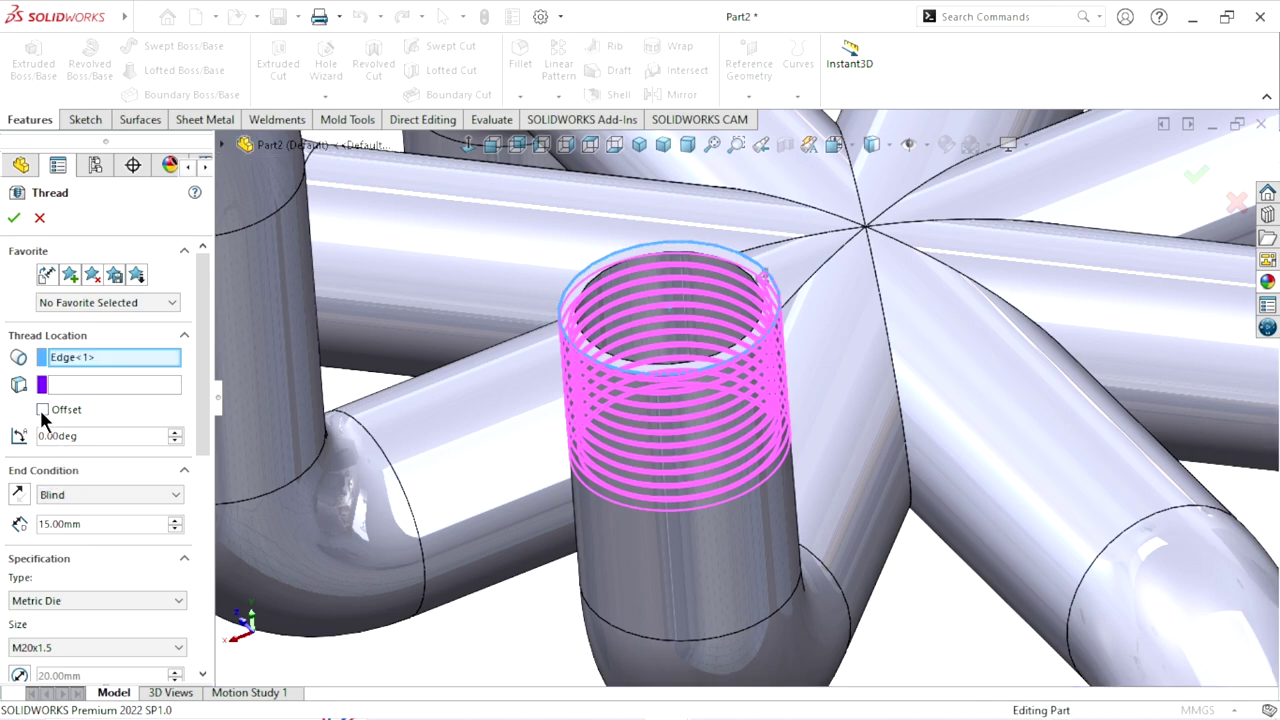
left_click(42, 411)
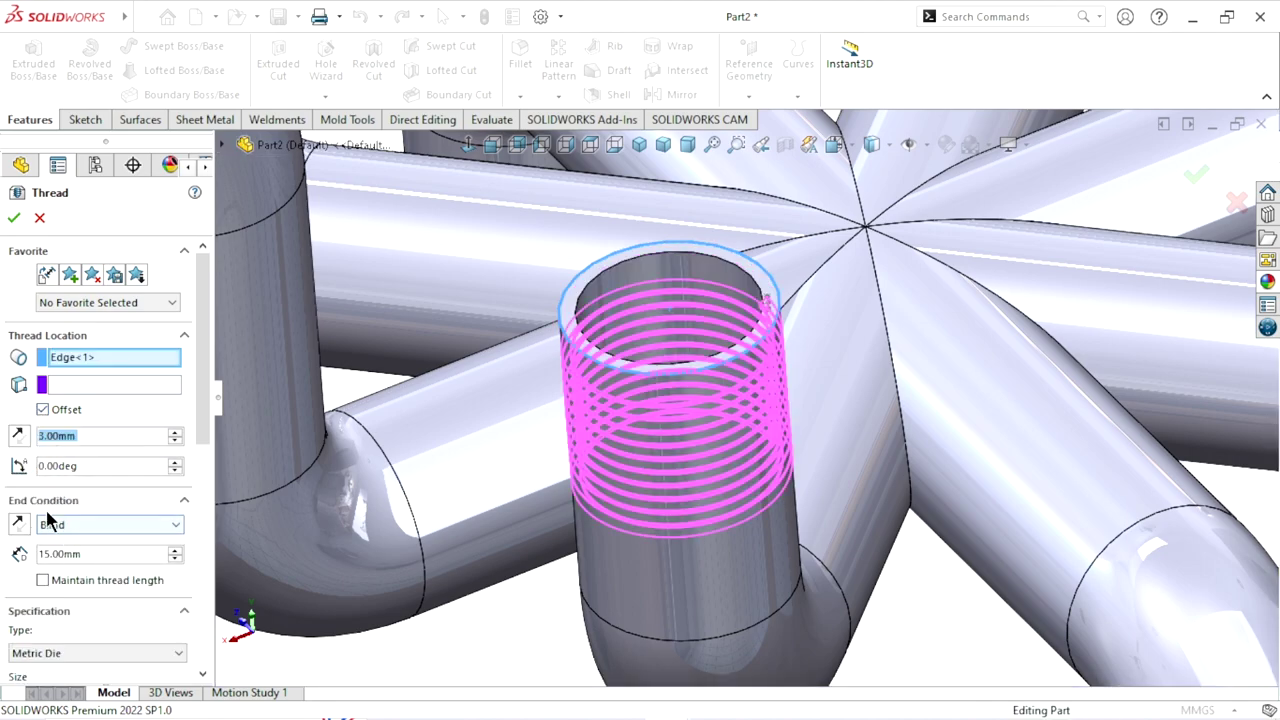
left_click(42, 581)
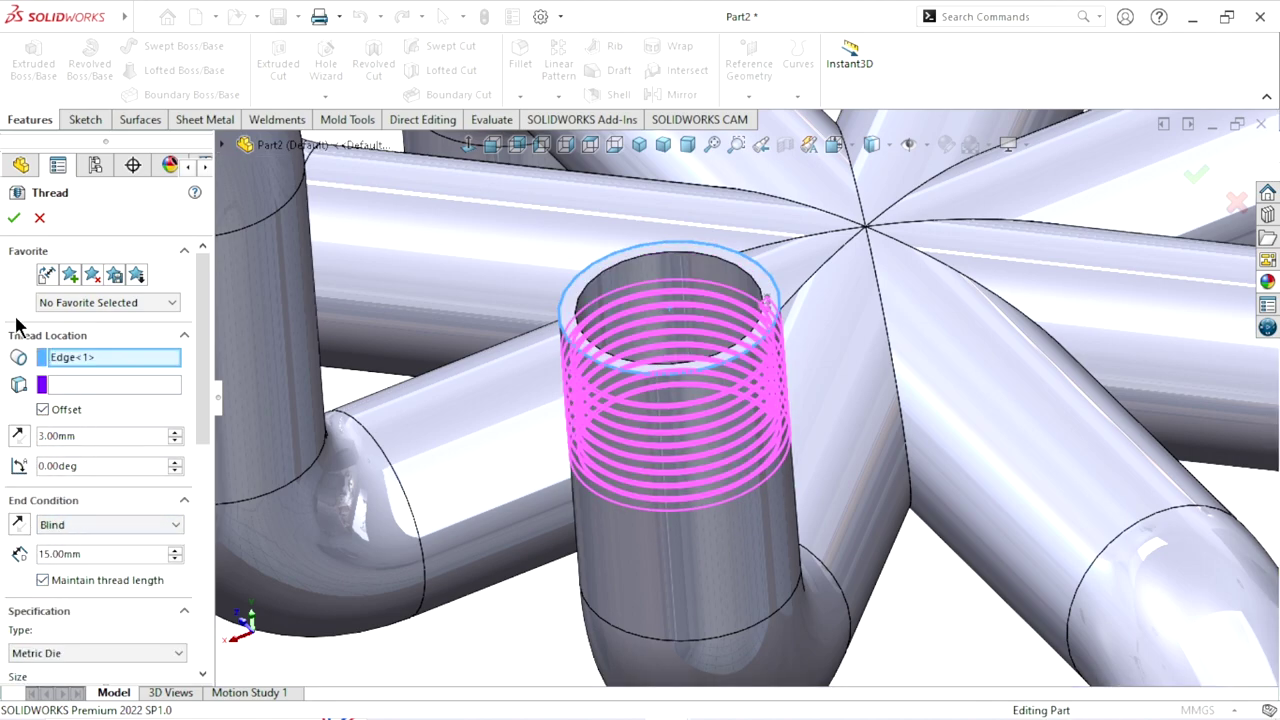
left_click(7, 222)
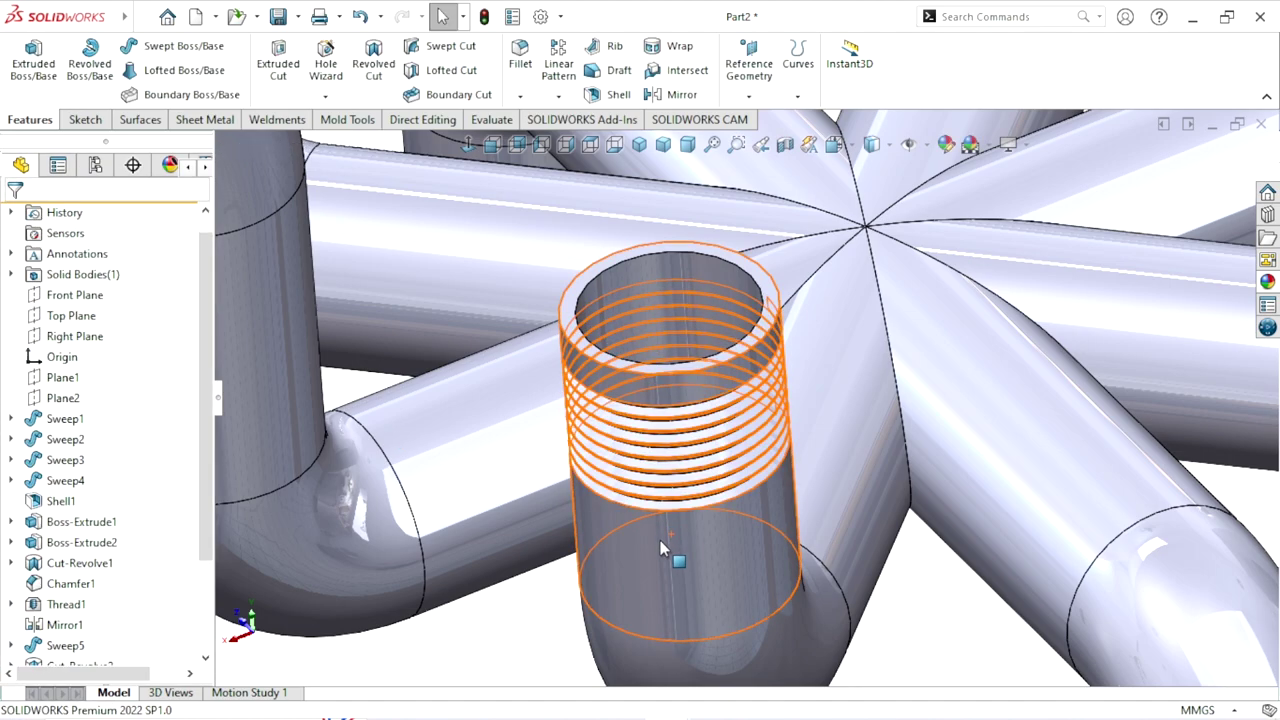
scroll(660, 540, "up", 5)
scroll(700, 480, "down", 3)
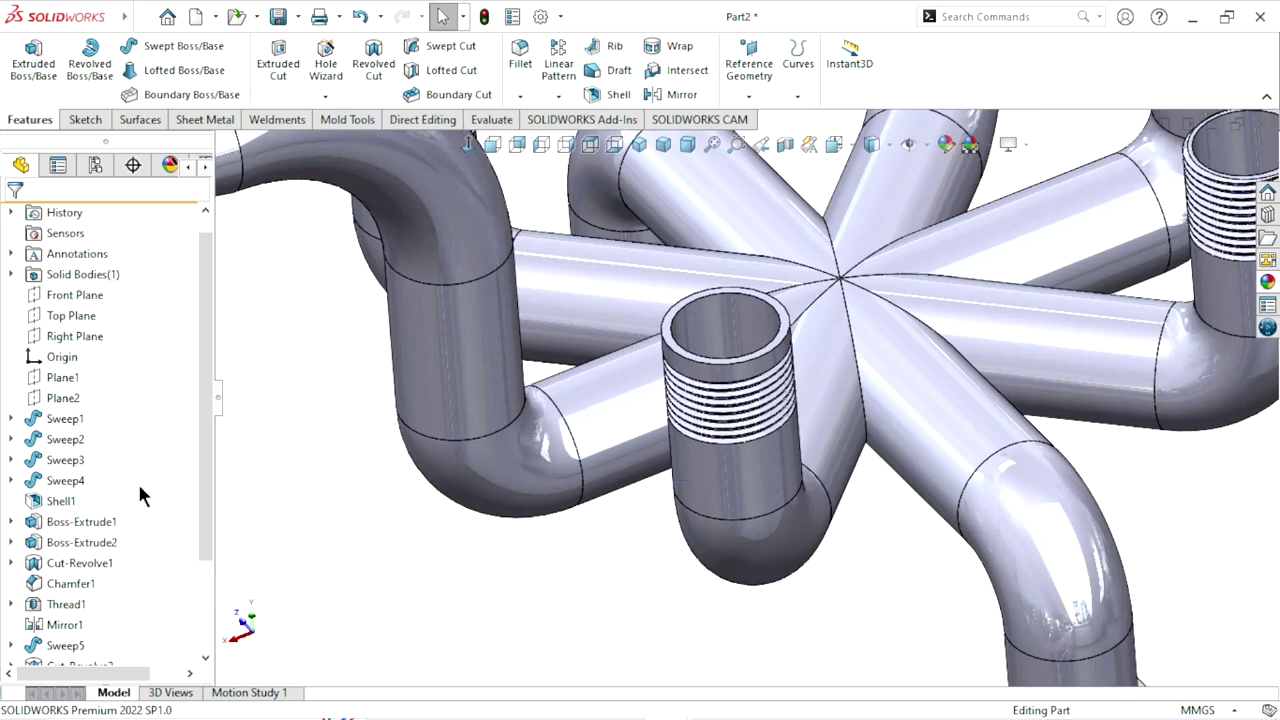
scroll(193, 500, "down", 2)
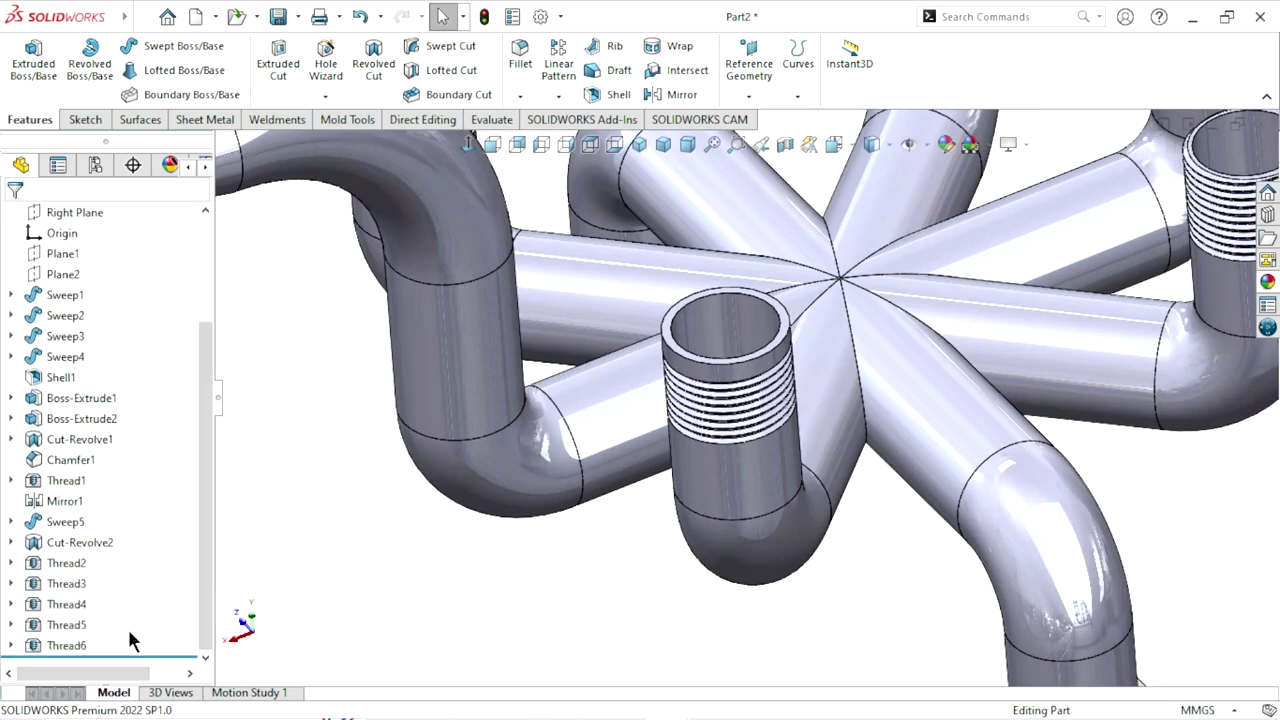
Edit Thread6 to reverse its offset direction so it starts at the pipe end
left_click(82, 646)
left_click(106, 600)
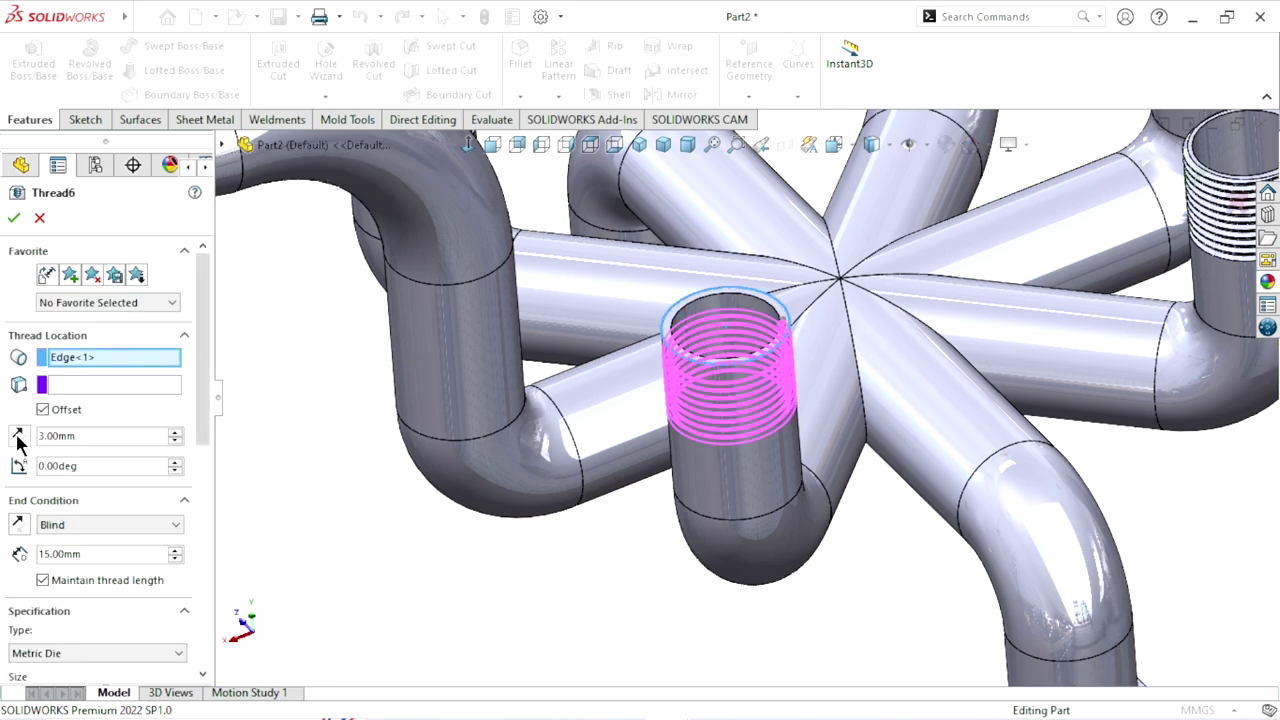
left_click(17, 437)
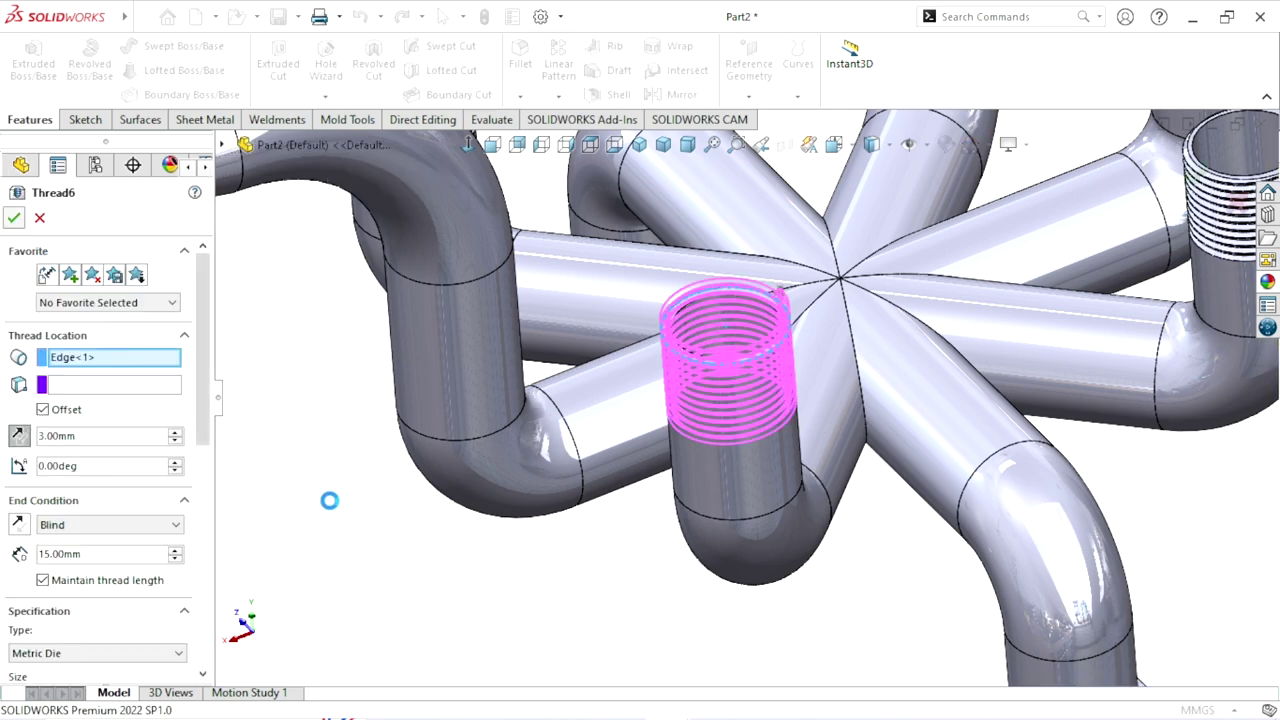
key("Return")
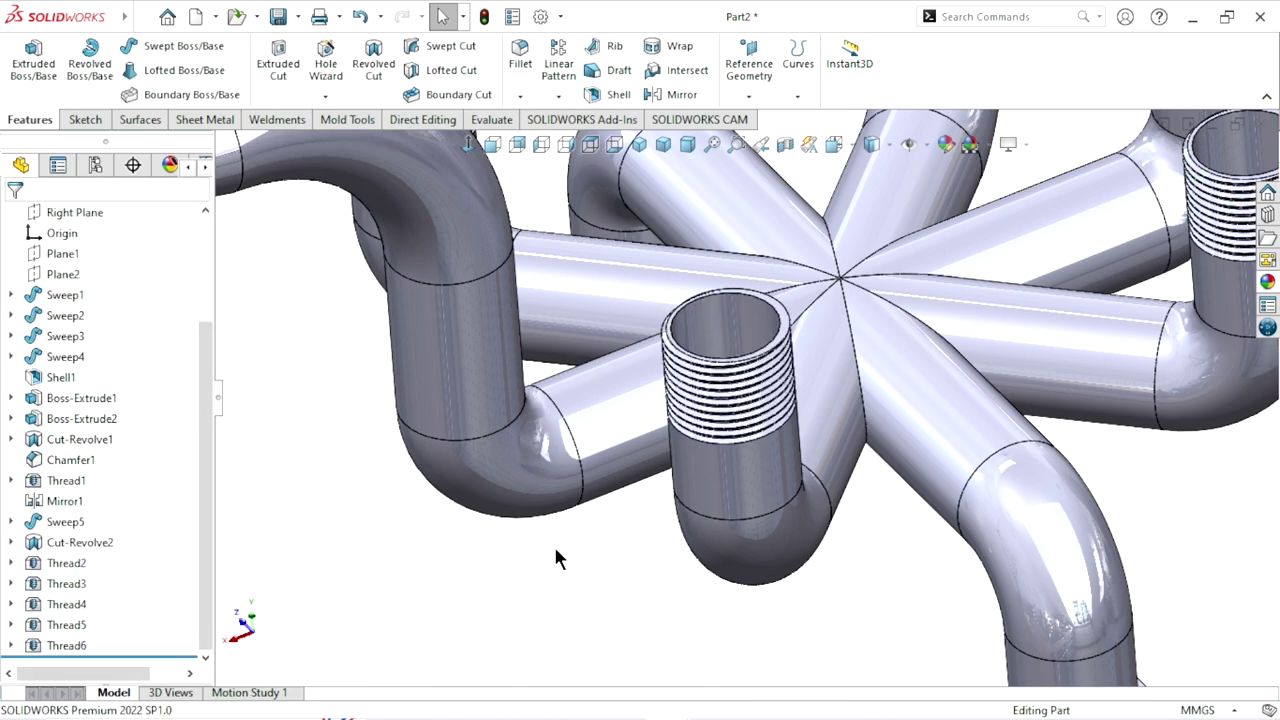
Zoom to fit and orbit the part to a front view of all threaded pipe ends
key("f")
middle_click_drag(822, 351, 597, 441)
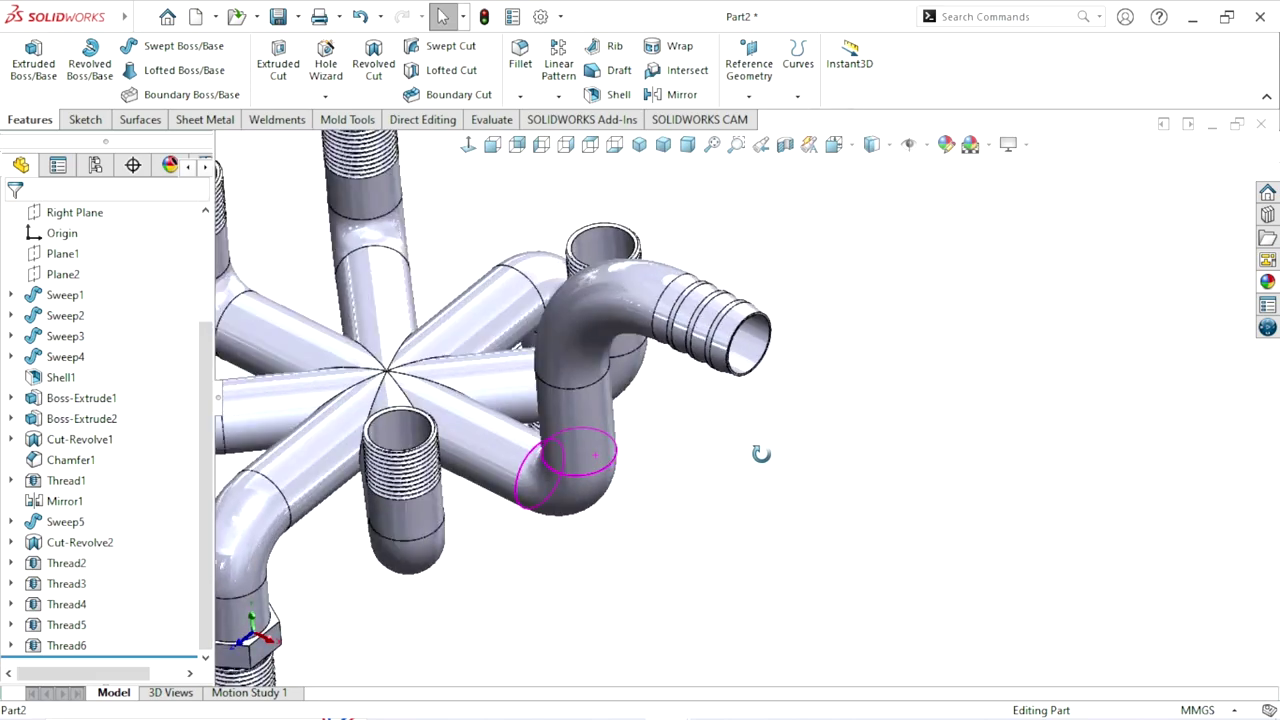
scroll(597, 441, "down", 3)
mouse_move(597, 441)
middle_mouse_down()
mouse_move(712, 427)
mouse_move(750, 340)
middle_mouse_up()
scroll(712, 427, "up", 2)
scroll(712, 427, "down", 3)
scroll(750, 340, "up", 3)
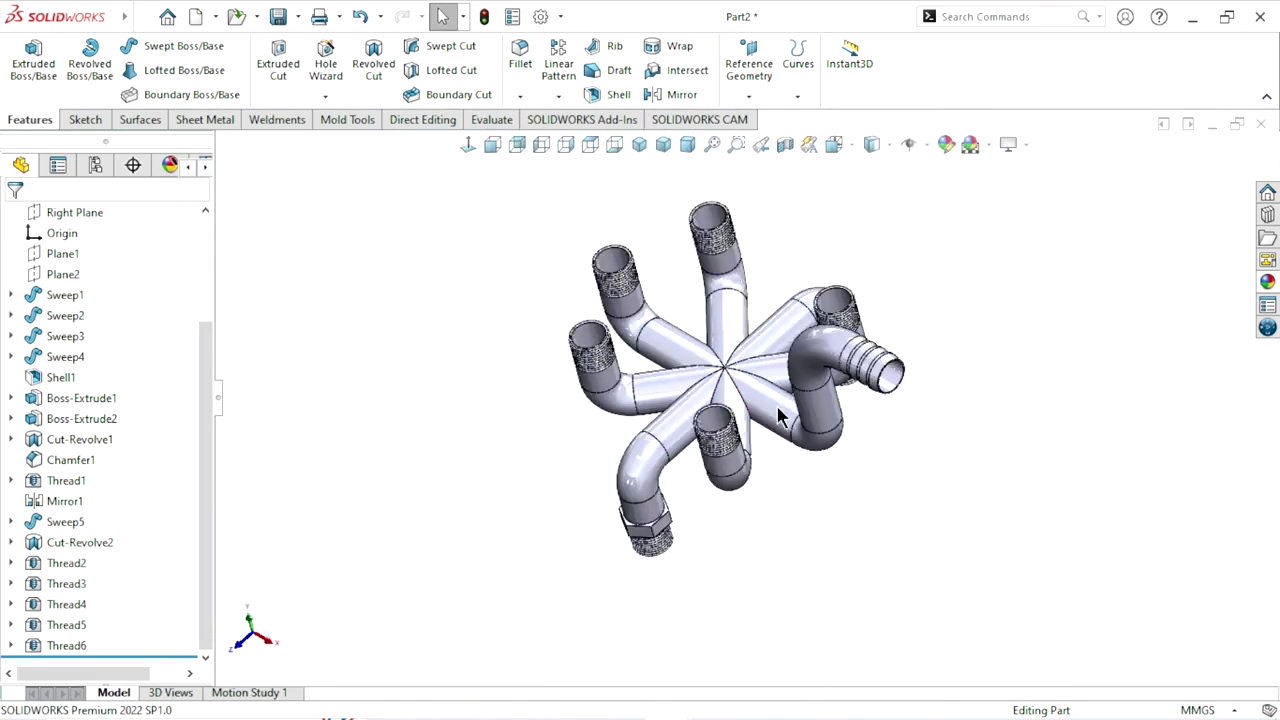
scroll(755, 336, "down", 2)
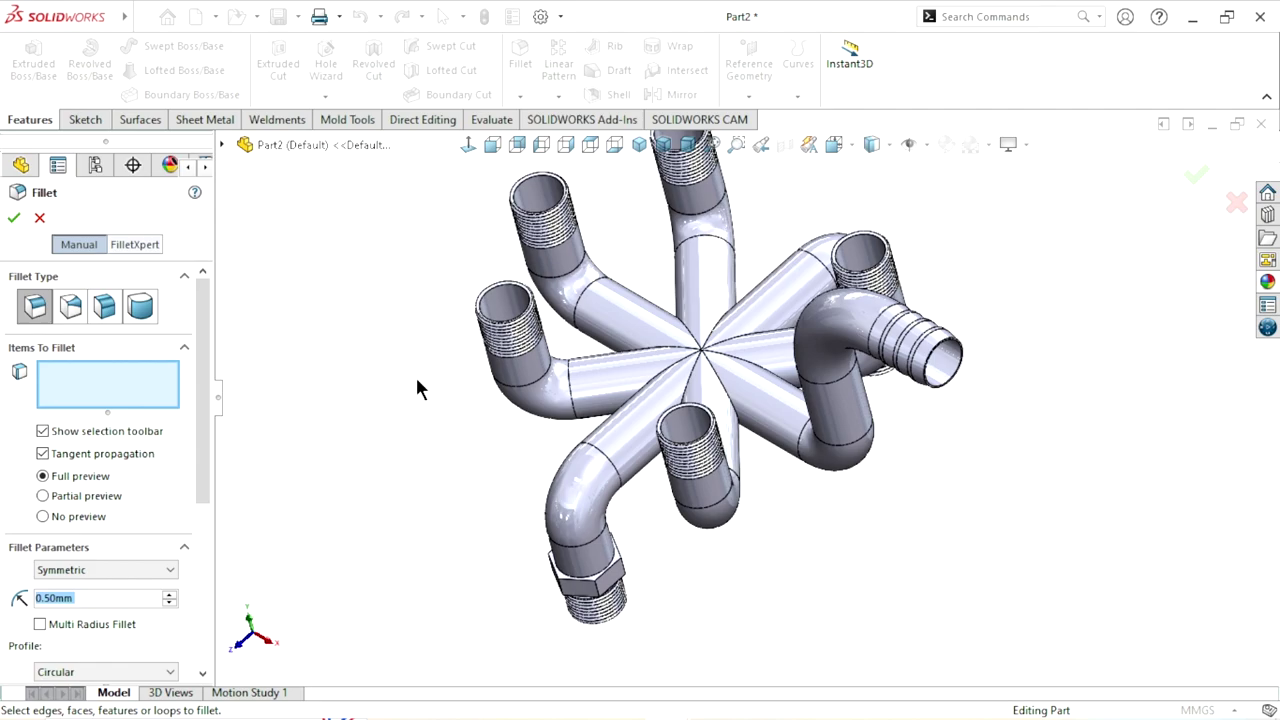
Set a 2 mm fillet radius and select the four pipe junction edges at the hub
type("2.")
scroll(690, 415, "down", 3)
mouse_move(725, 255)
left_mouse_down()
mouse_move(795, 375)
mouse_move(702, 330)
left_mouse_up()
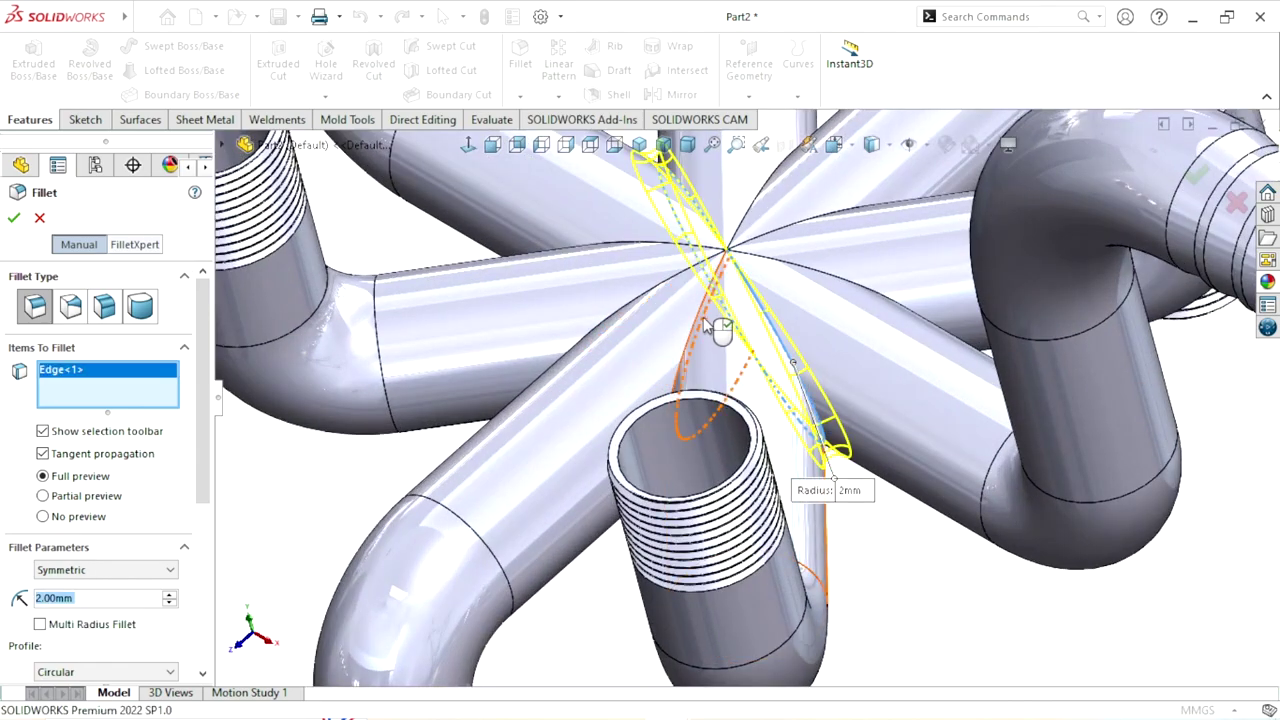
left_click(672, 322)
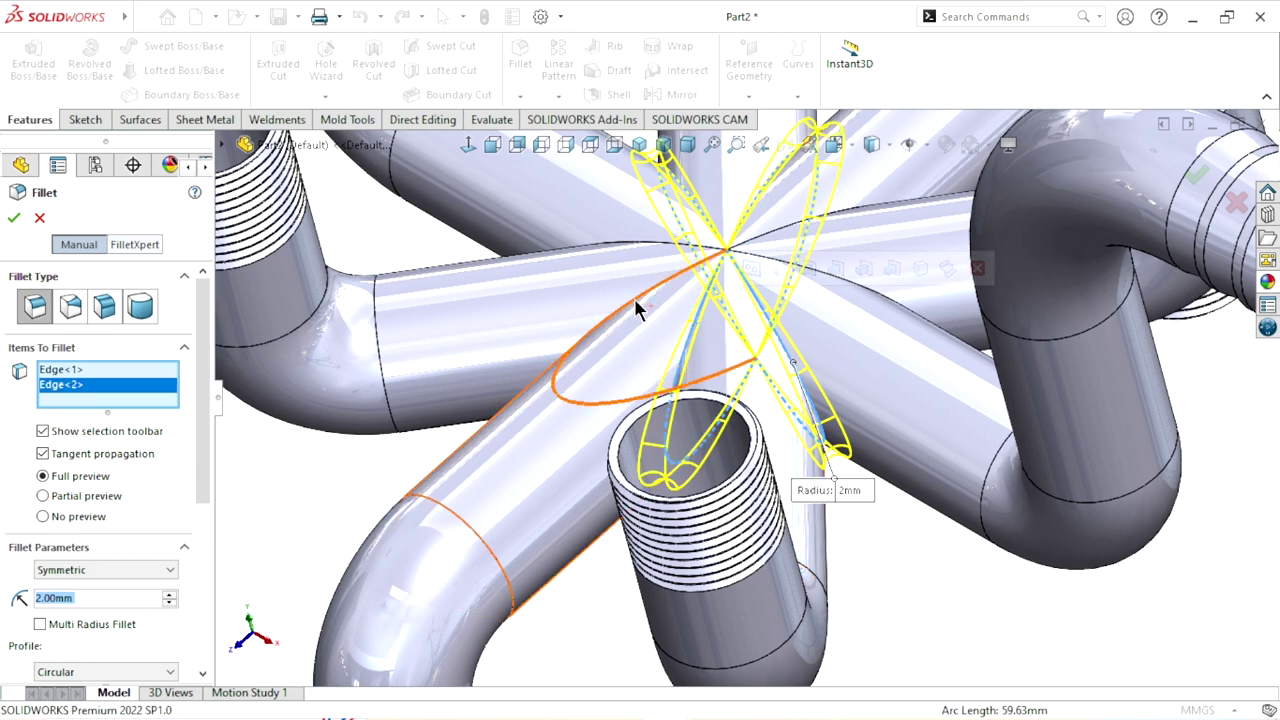
left_click(631, 297)
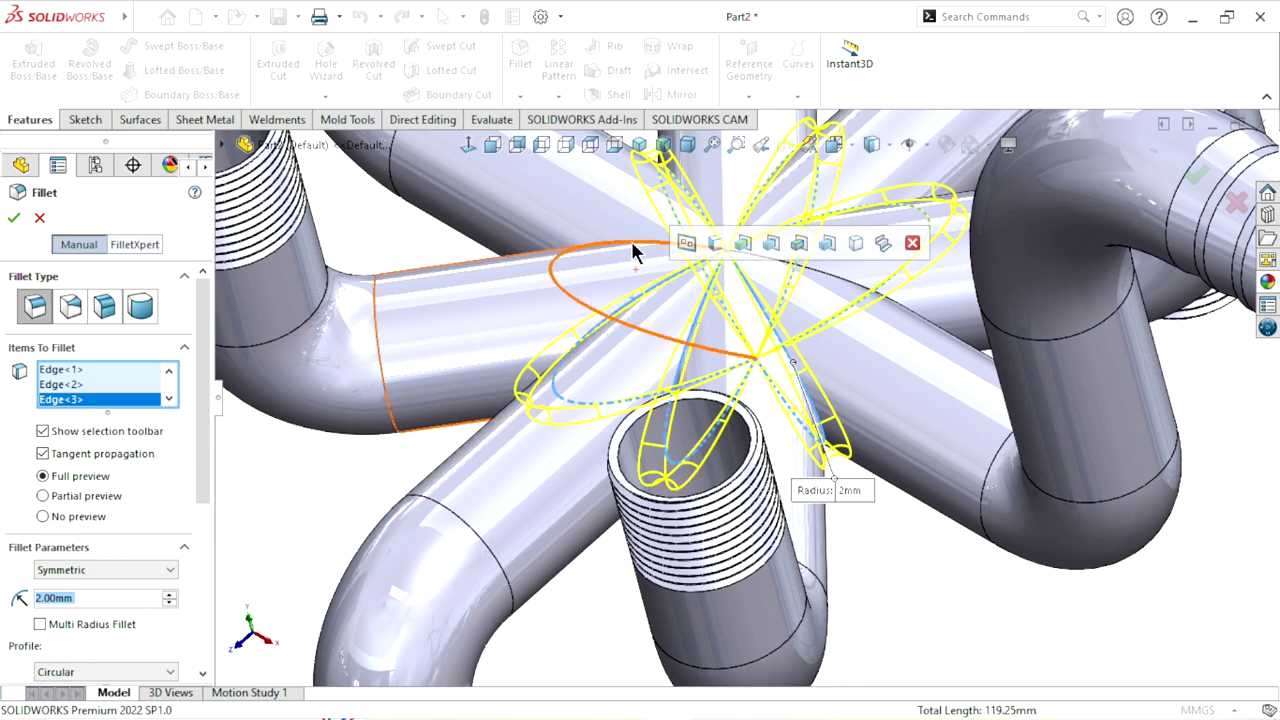
left_click(632, 250)
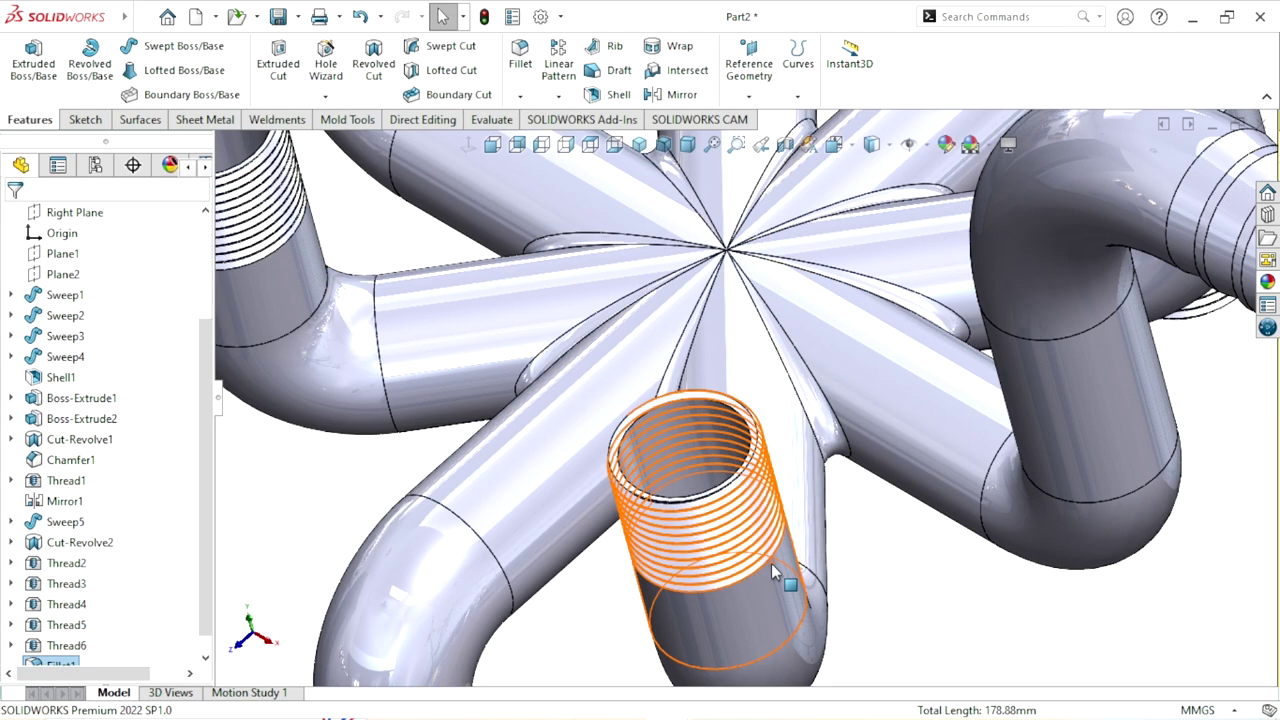
Apply brushed steel from the Metal > Steel appearances to the whole part
scroll(771, 563, "up", 4)
mouse_move(771, 563)
middle_mouse_down()
mouse_move(816, 580)
mouse_move(861, 555)
middle_mouse_up()
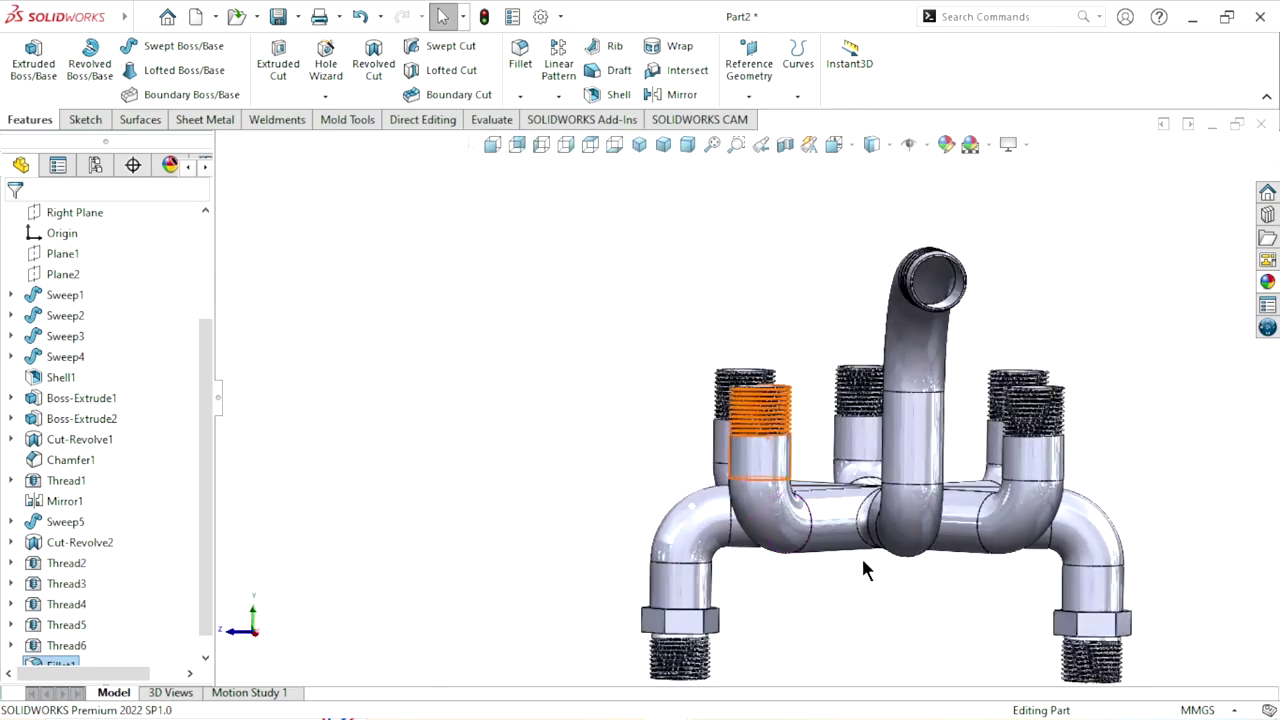
scroll(510, 479, "up", 3)
mouse_move(795, 515)
middle_mouse_down()
mouse_move(837, 614)
mouse_move(829, 517)
middle_mouse_up()
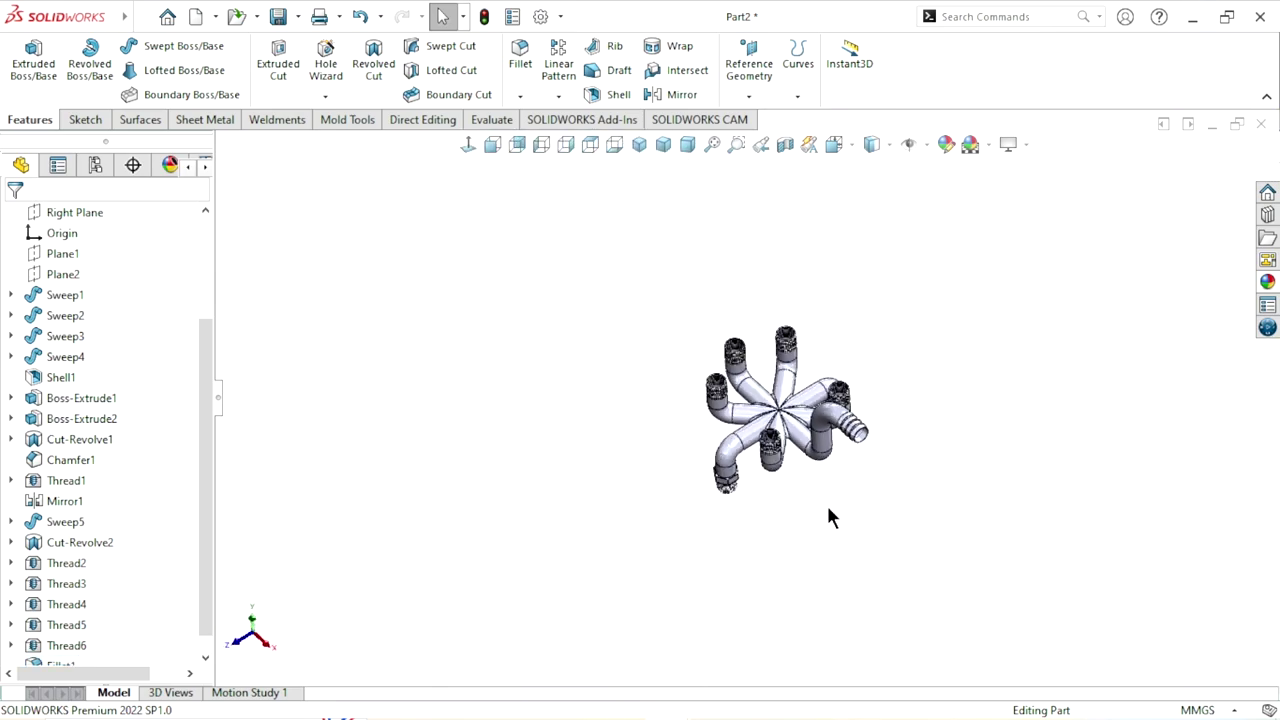
scroll(829, 517, "down", 3)
scroll(809, 429, "down", 3)
scroll(967, 352, "up", 2)
mouse_move(908, 420)
middle_mouse_down()
mouse_move(974, 337)
mouse_move(886, 337)
mouse_move(826, 360)
middle_mouse_up()
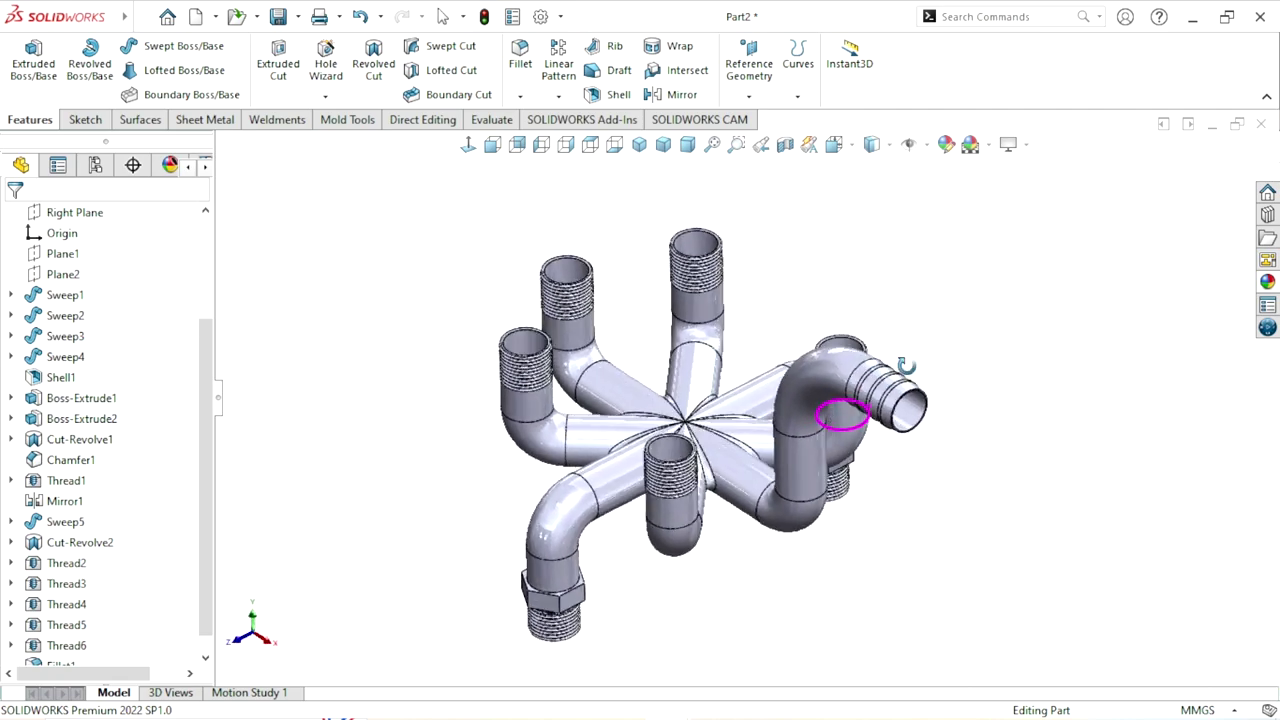
left_click(1267, 281)
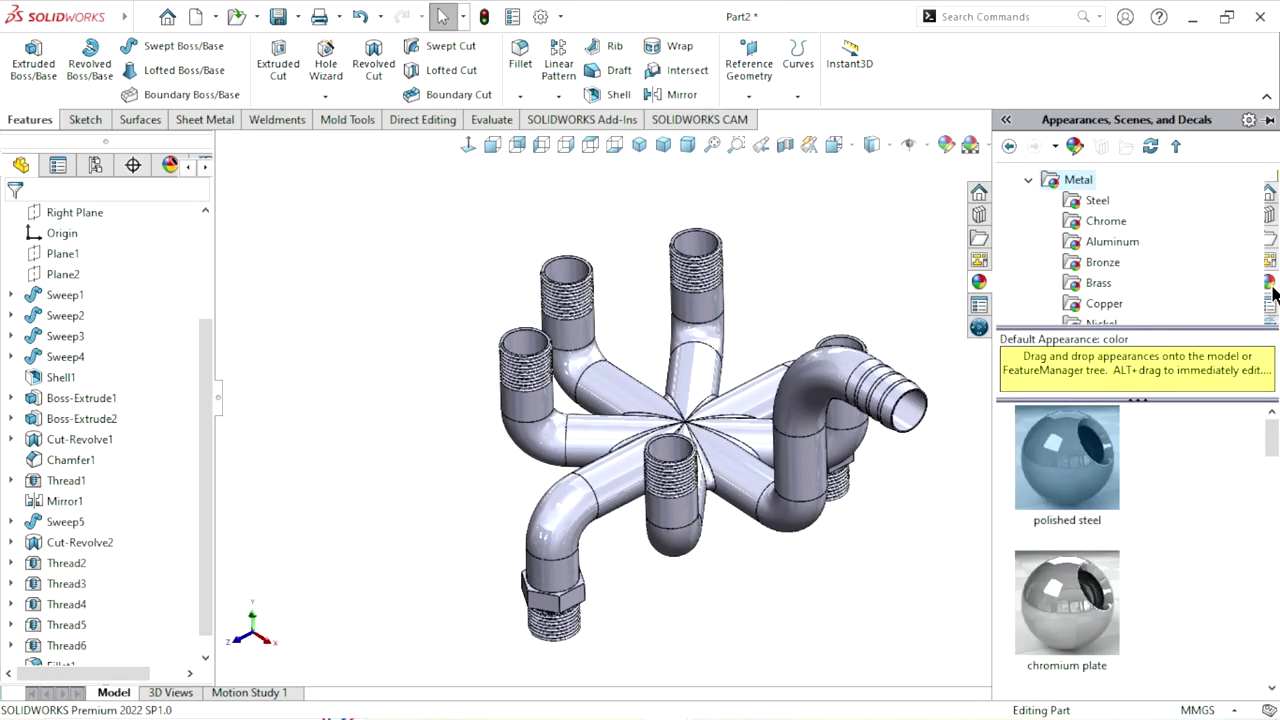
left_click(1100, 206)
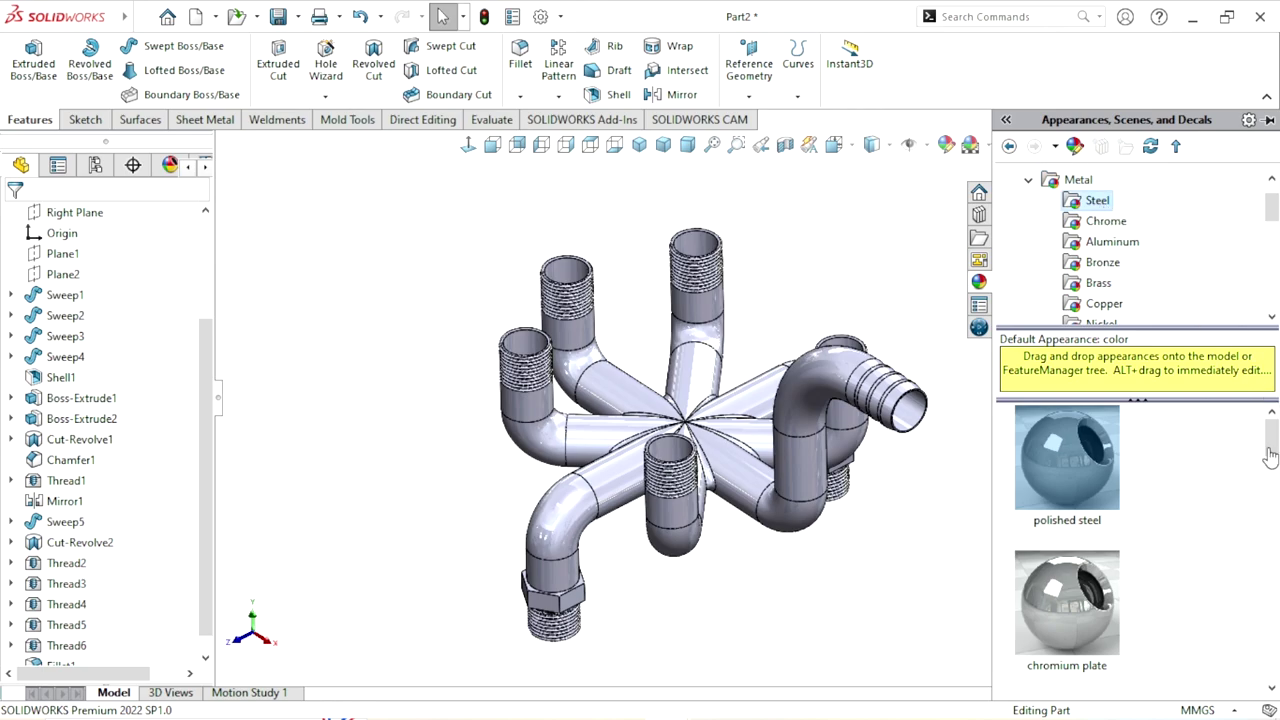
left_click_drag(1275, 447, 1270, 467)
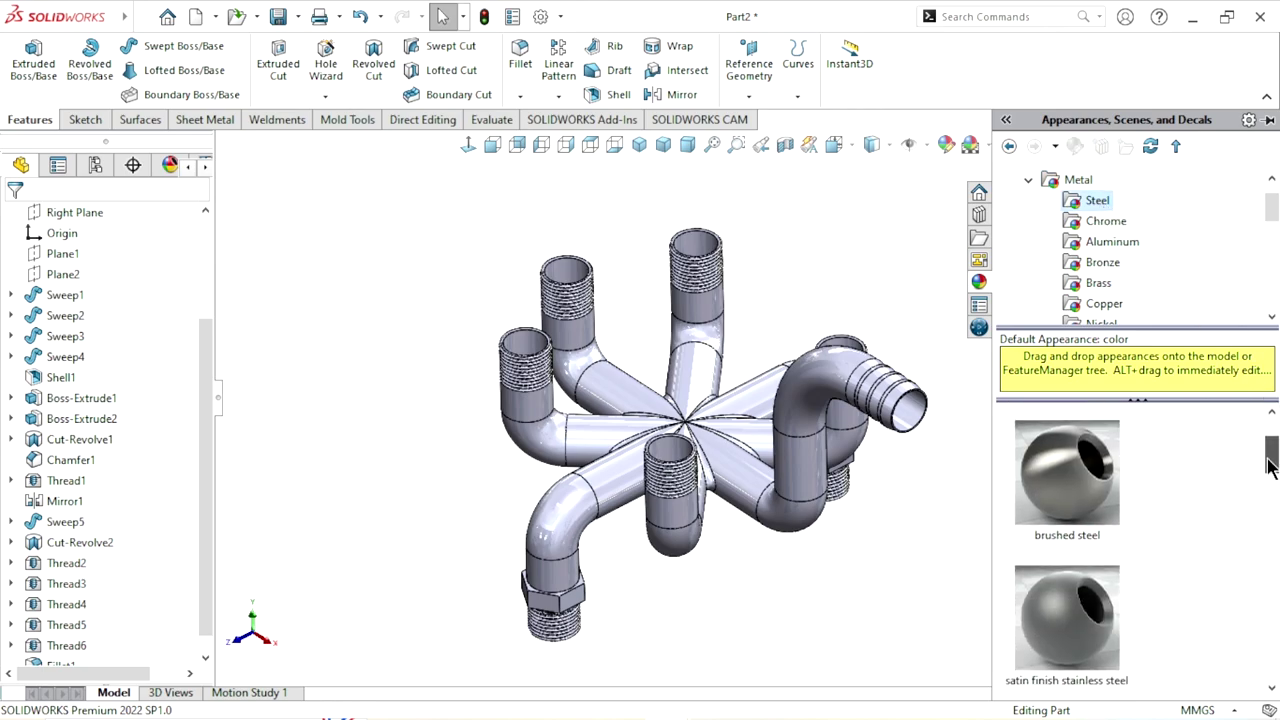
double_click(1068, 458)
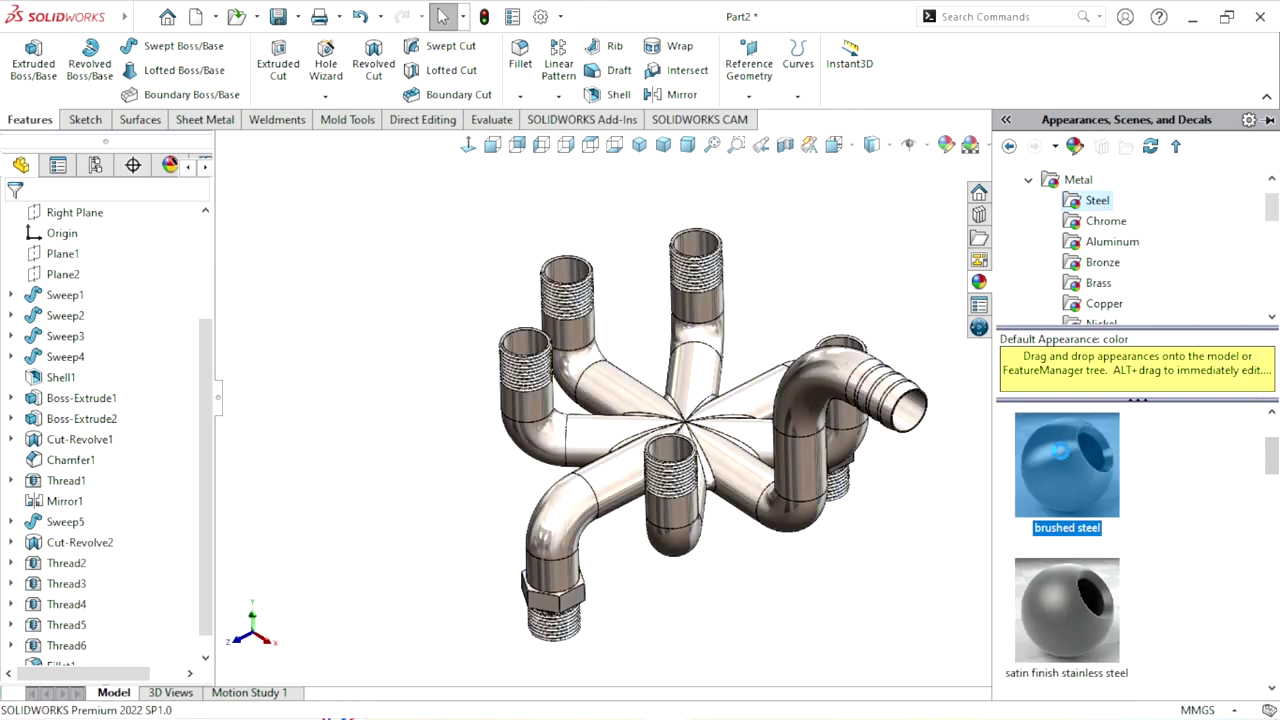
Replace it with satin finish stainless steel and view the filleted junction
scroll(907, 468, "down", 3)
double_click(1057, 598)
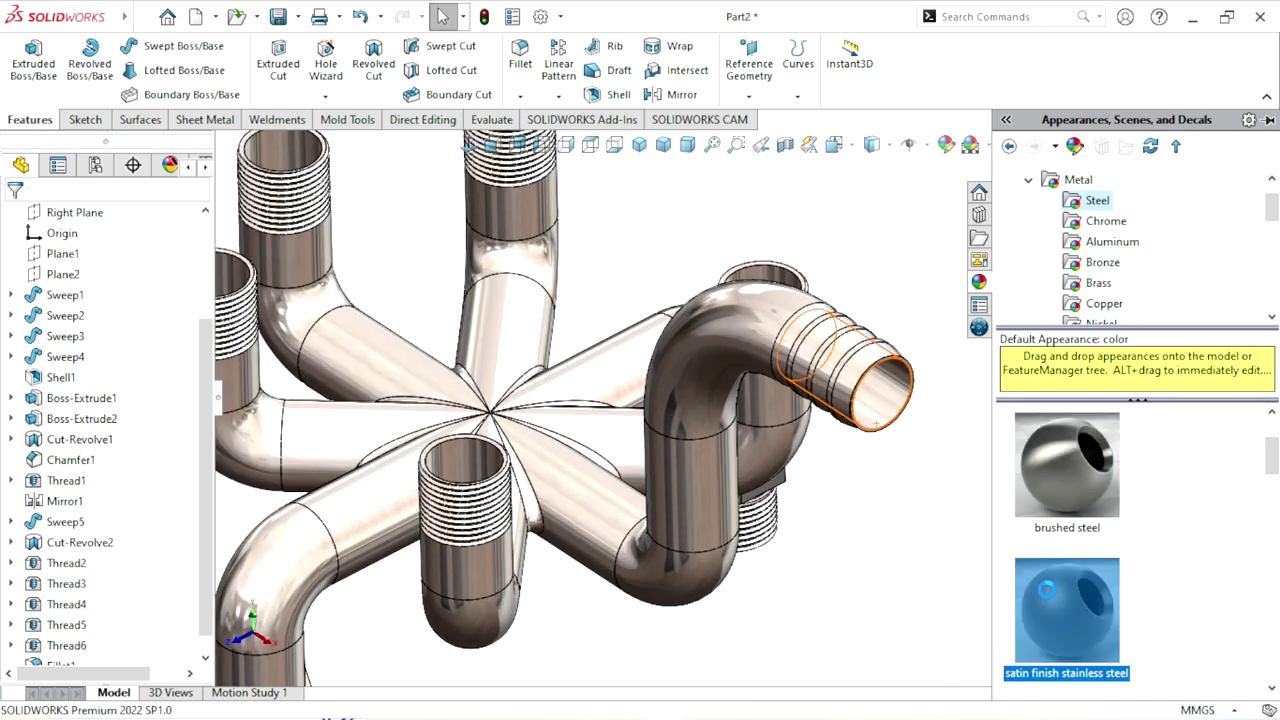
scroll(713, 502, "up", 3)
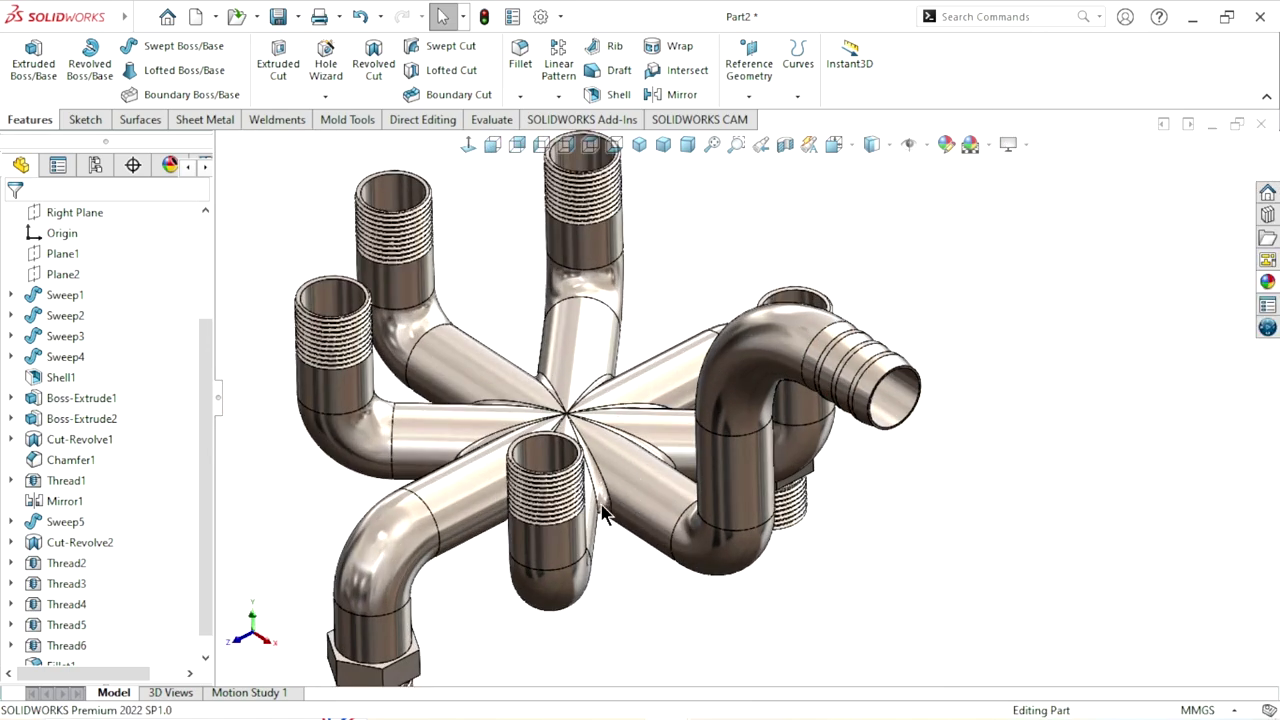
middle_click_drag(713, 502, 543, 528)
scroll(600, 500, "up", 2)
scroll(727, 483, "down", 2)
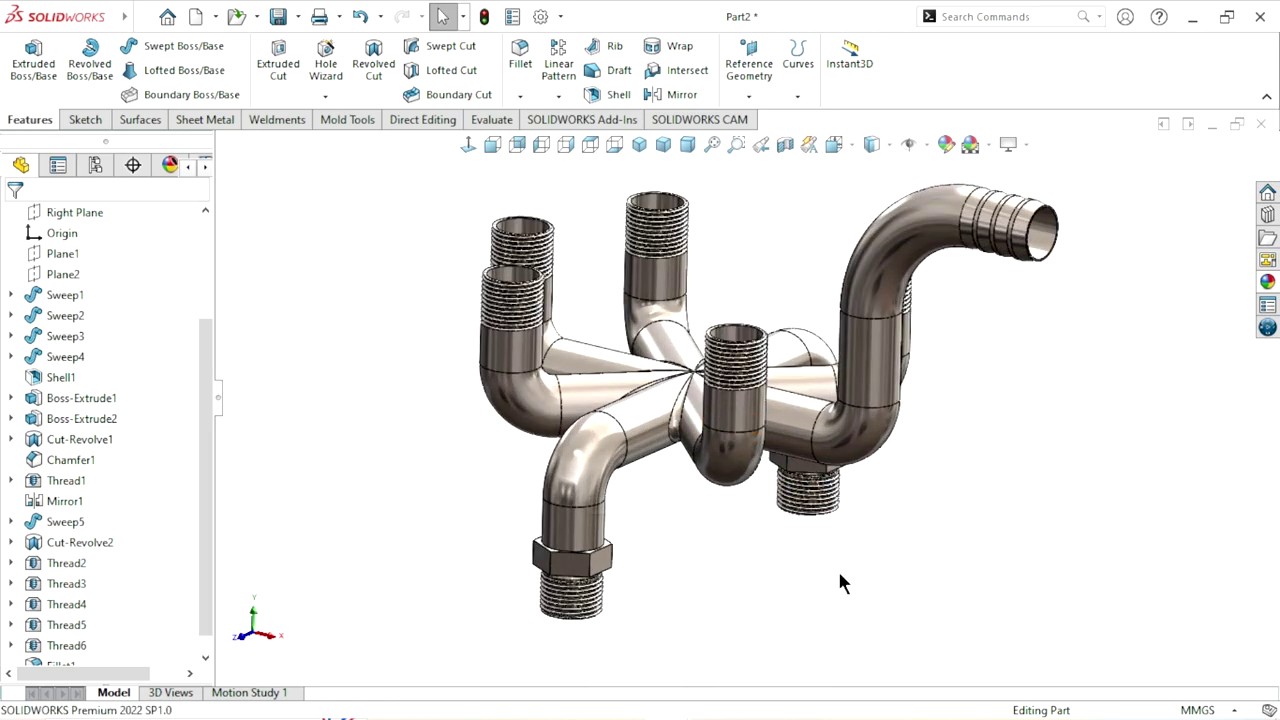
mouse_move(757, 563)
middle_mouse_down()
mouse_move(731, 594)
mouse_move(765, 440)
middle_mouse_up()
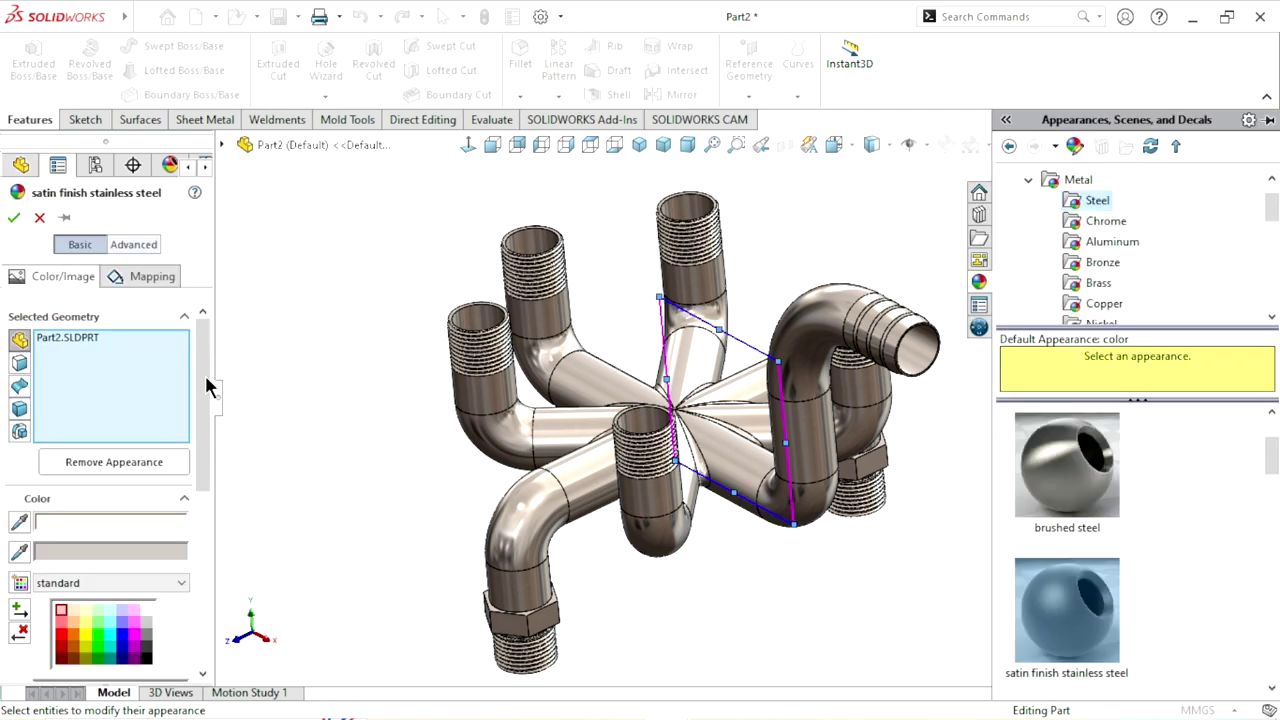
Colour the manifold yellow and confirm the appearance
scroll(115, 483, "down", 3)
left_click(87, 461)
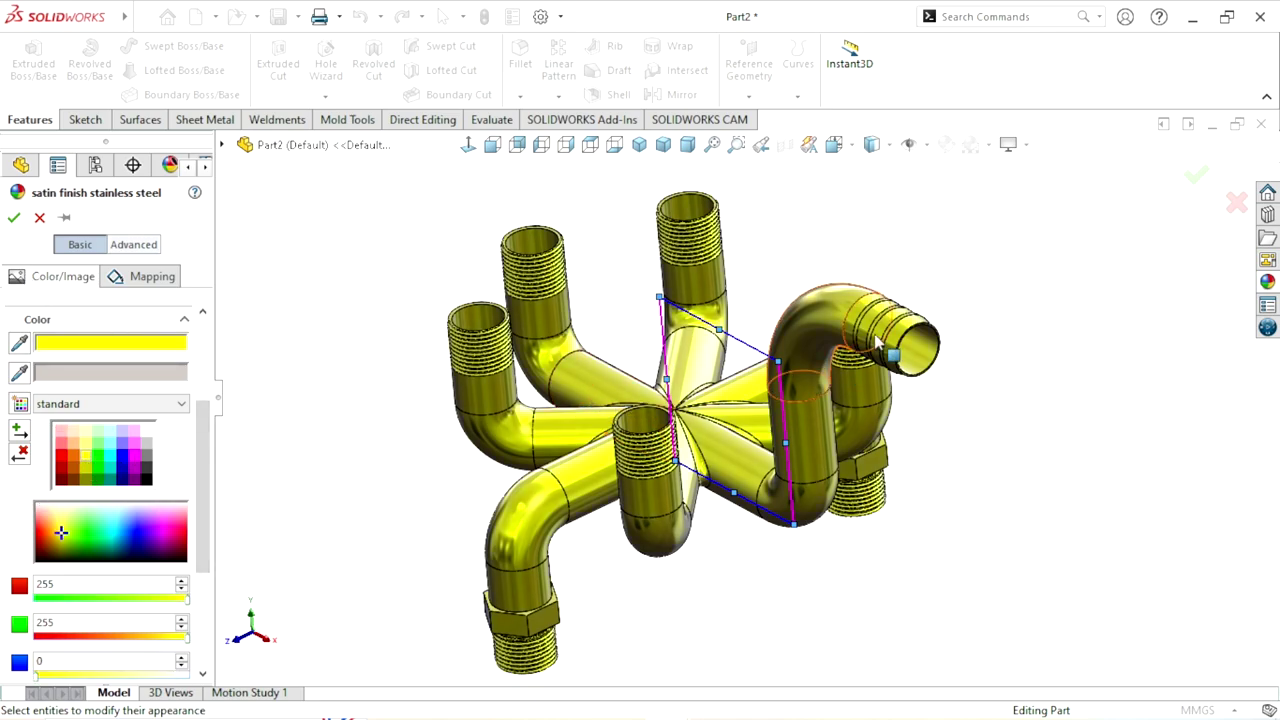
mouse_move(830, 320)
middle_mouse_down()
mouse_move(866, 298)
mouse_move(18, 266)
middle_mouse_up()
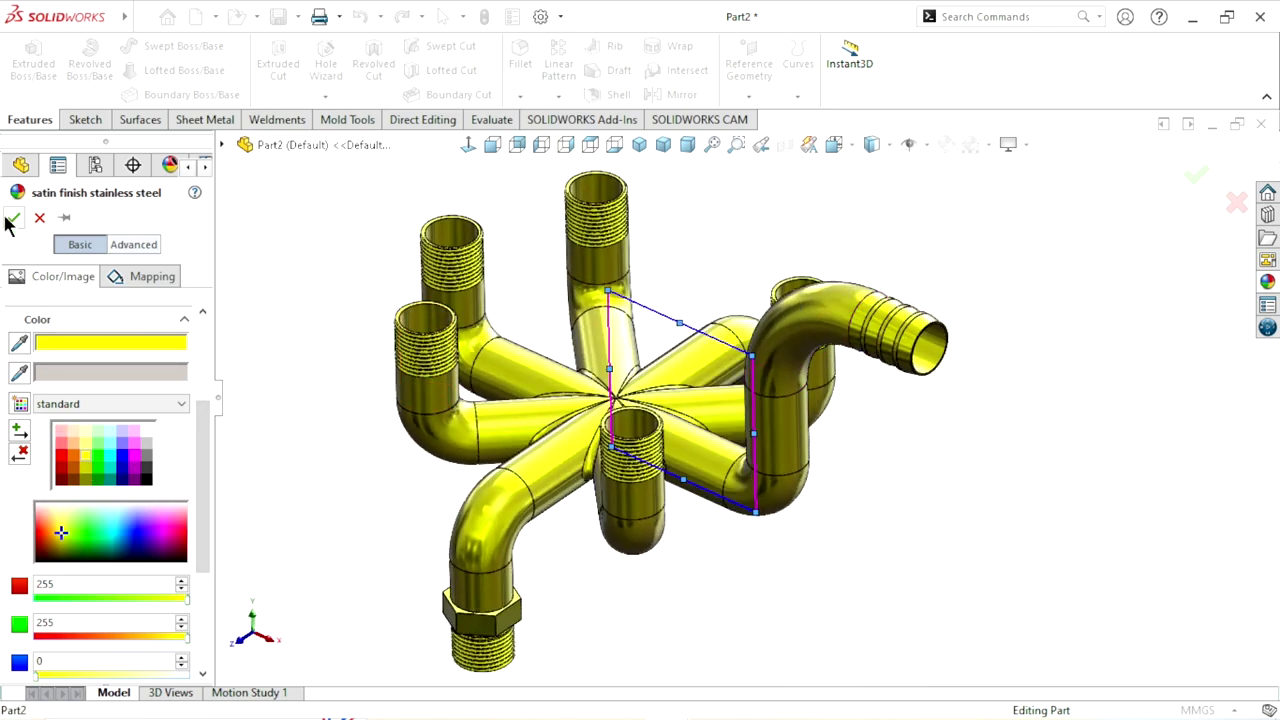
left_click(12, 218)
Undo the yellow colour, then preview the brushed steel finish from the appearances library
scroll(945, 528, "up", 3)
scroll(921, 486, "down", 3)
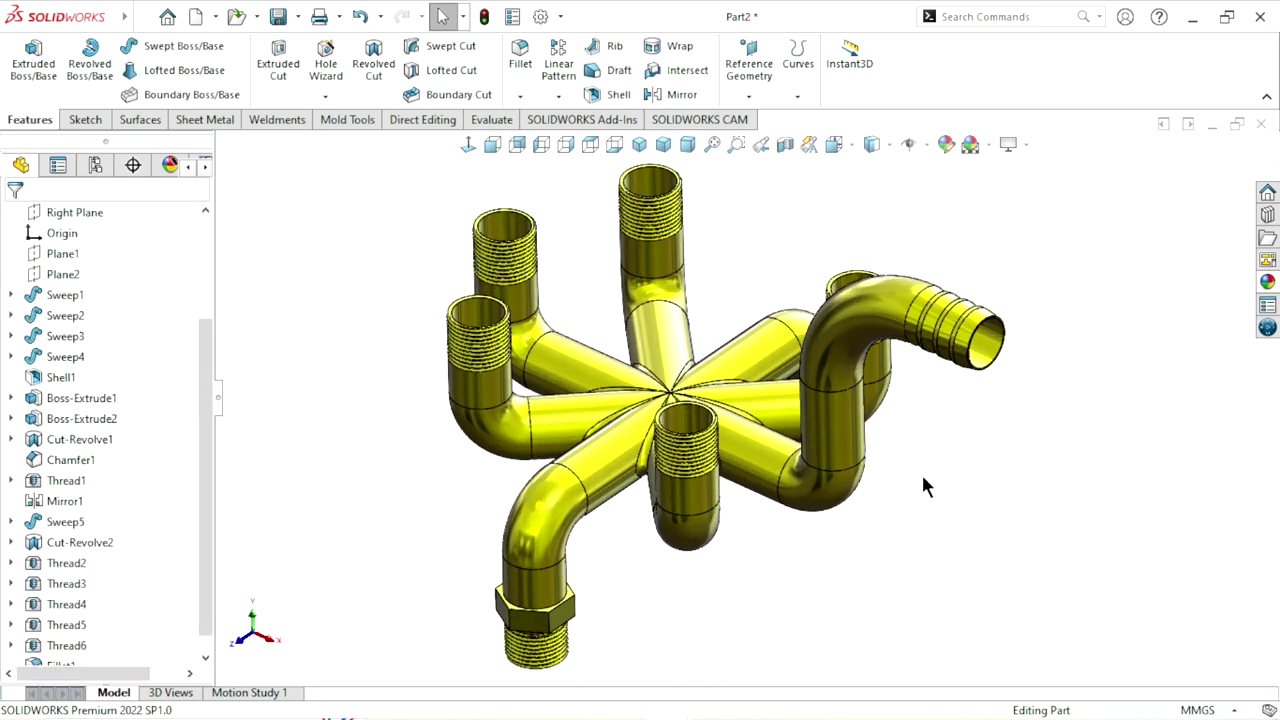
scroll(876, 492, "up", 2)
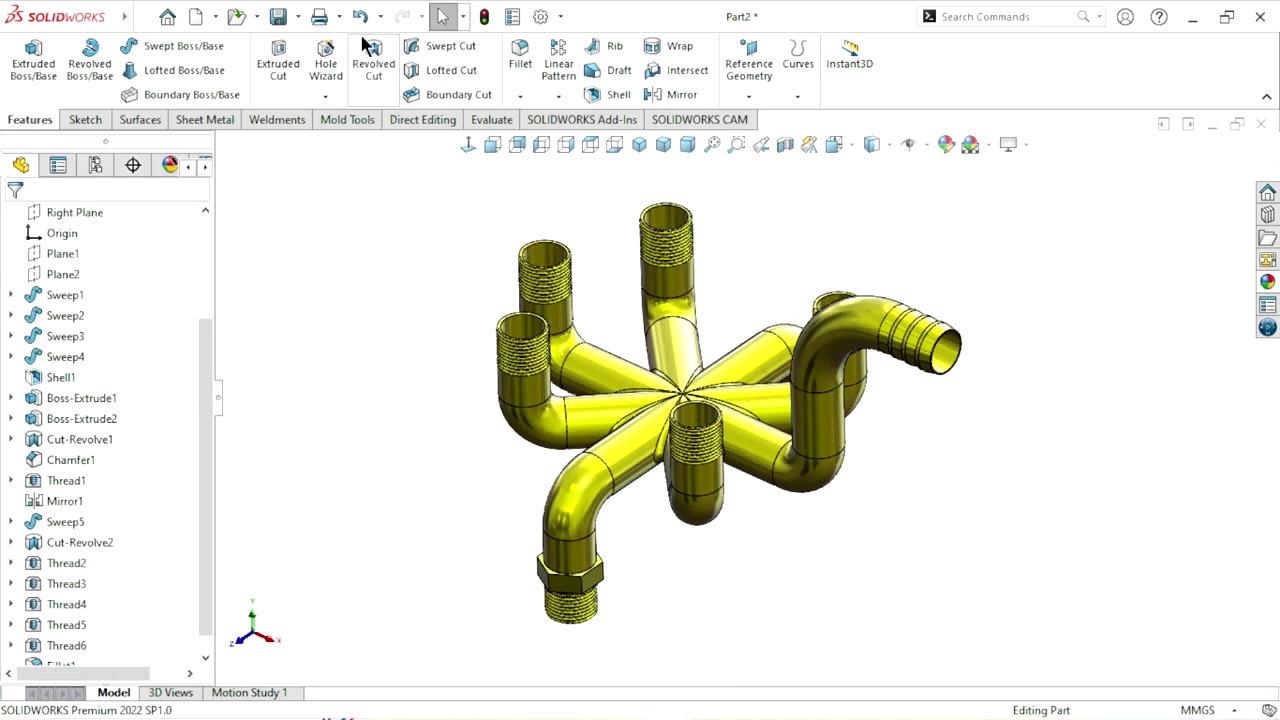
key("ctrl+z")
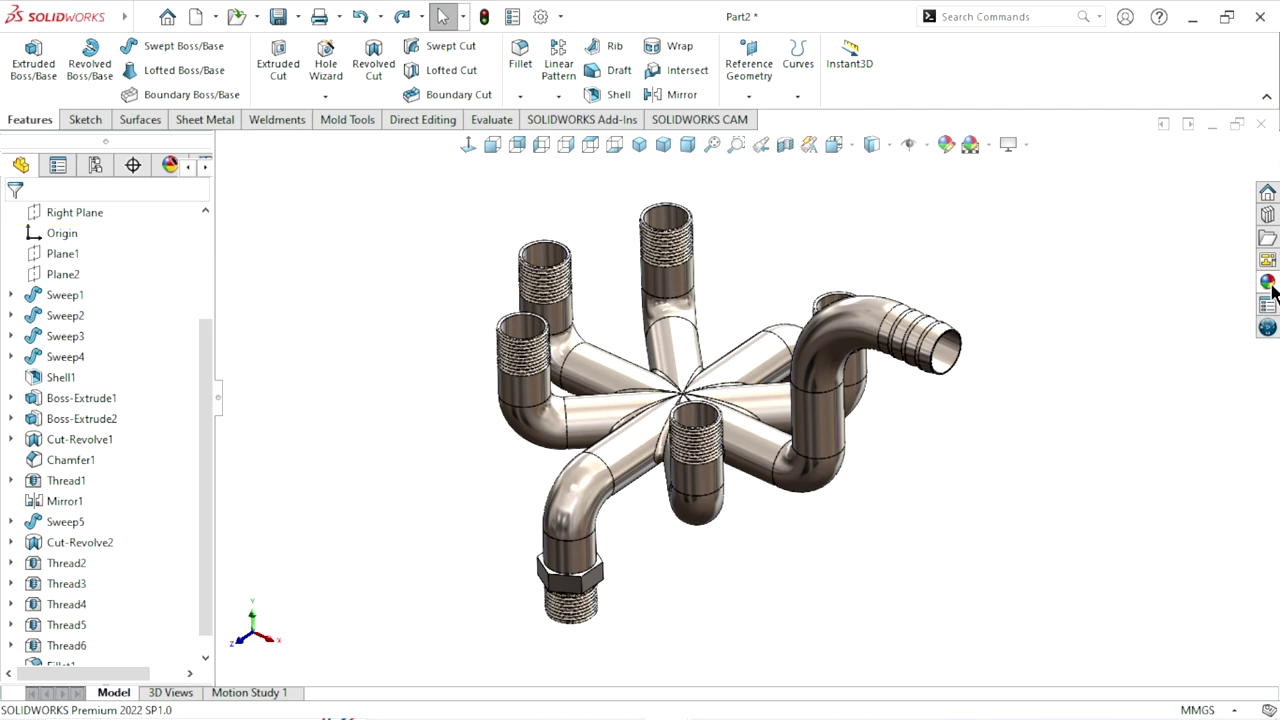
left_click(1267, 281)
left_click_drag(1086, 490, 864, 546)
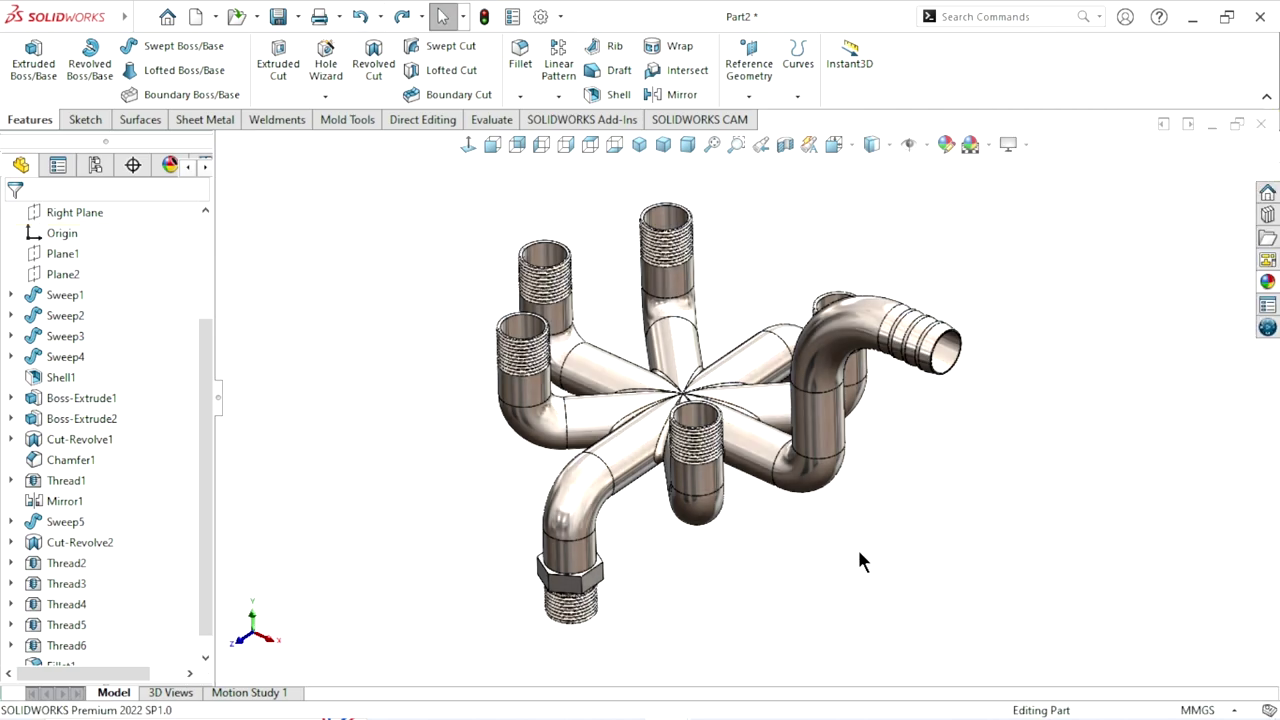
Try bright and pale yellow, then a yellow-tinted satin finish stainless steel on the part
left_click(945, 143)
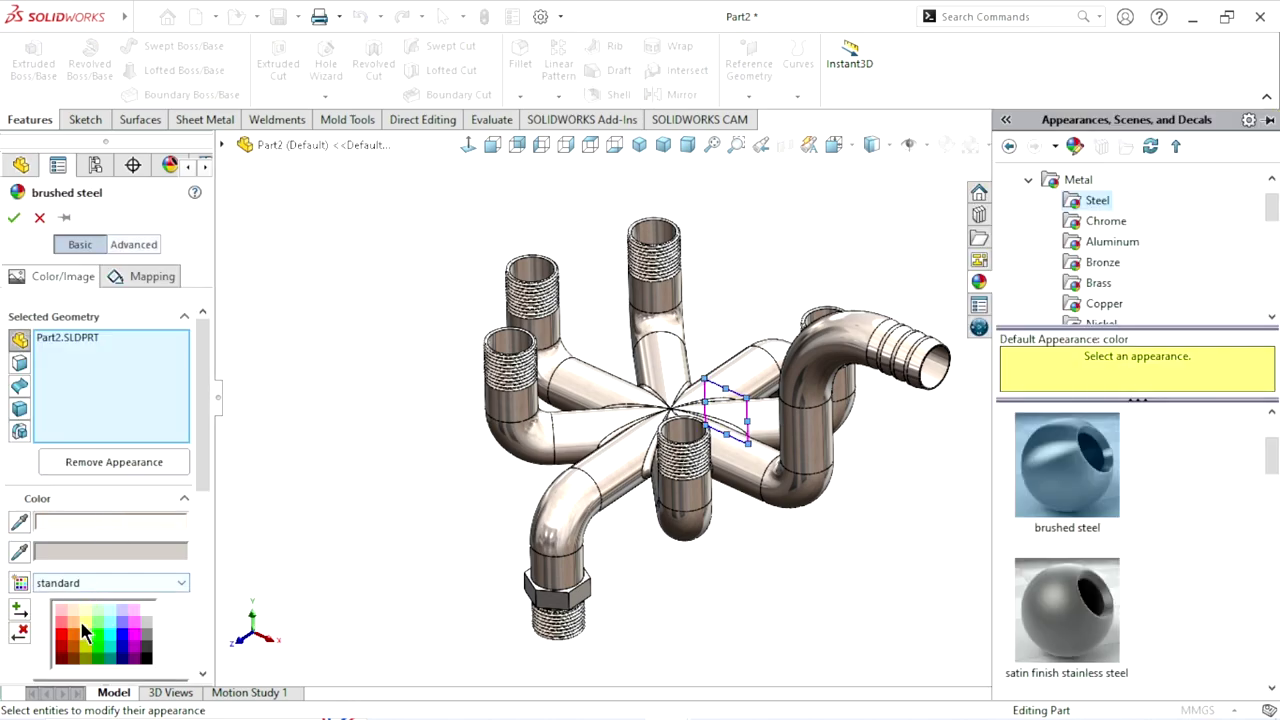
left_click(88, 632)
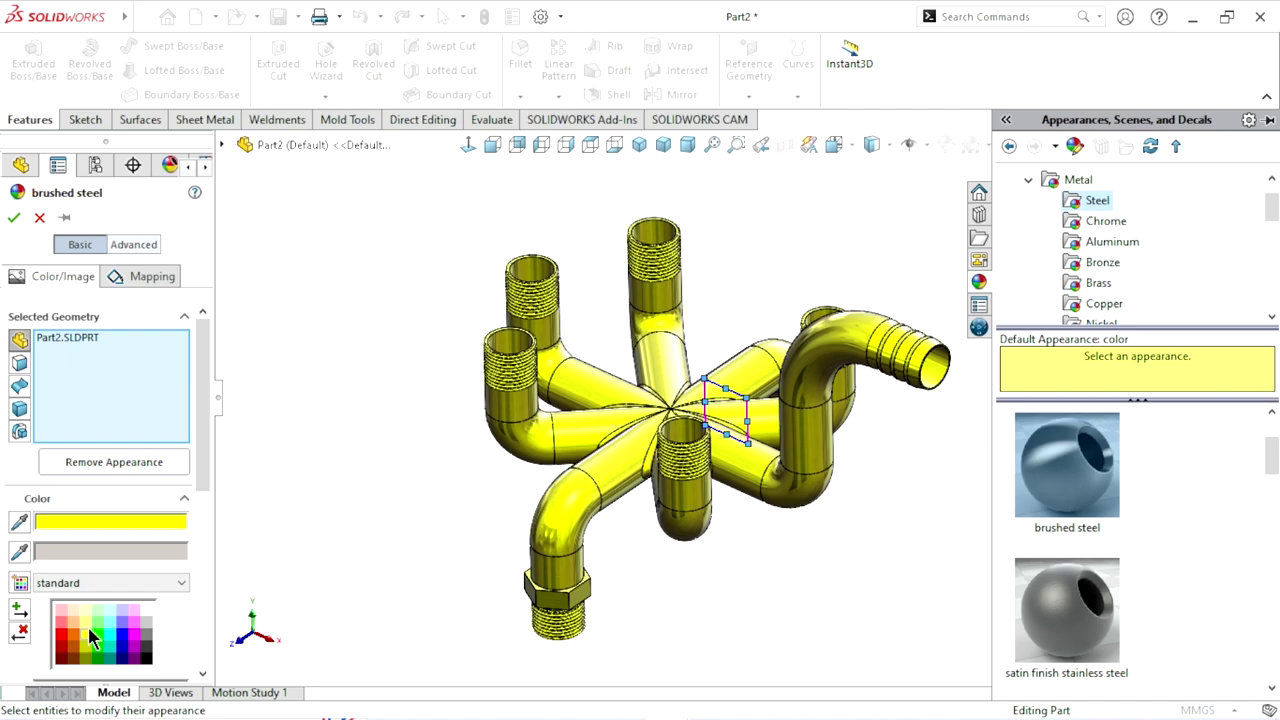
left_click(88, 618)
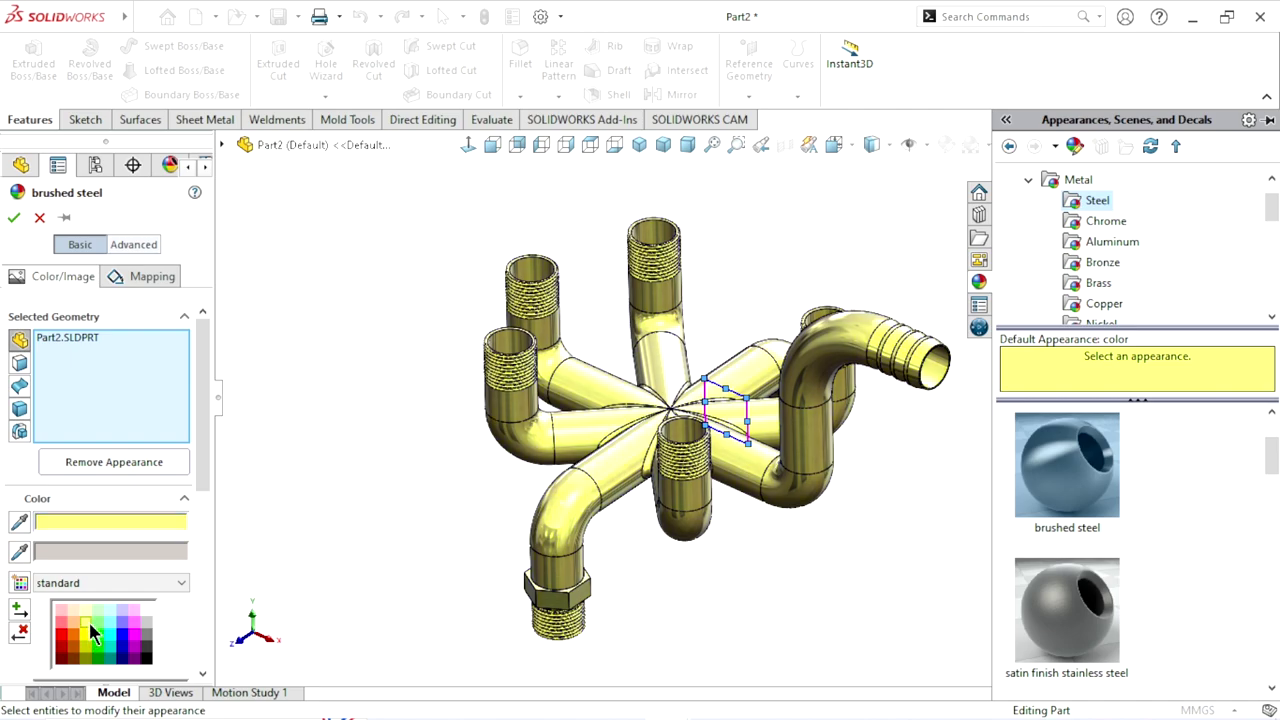
left_click(87, 620)
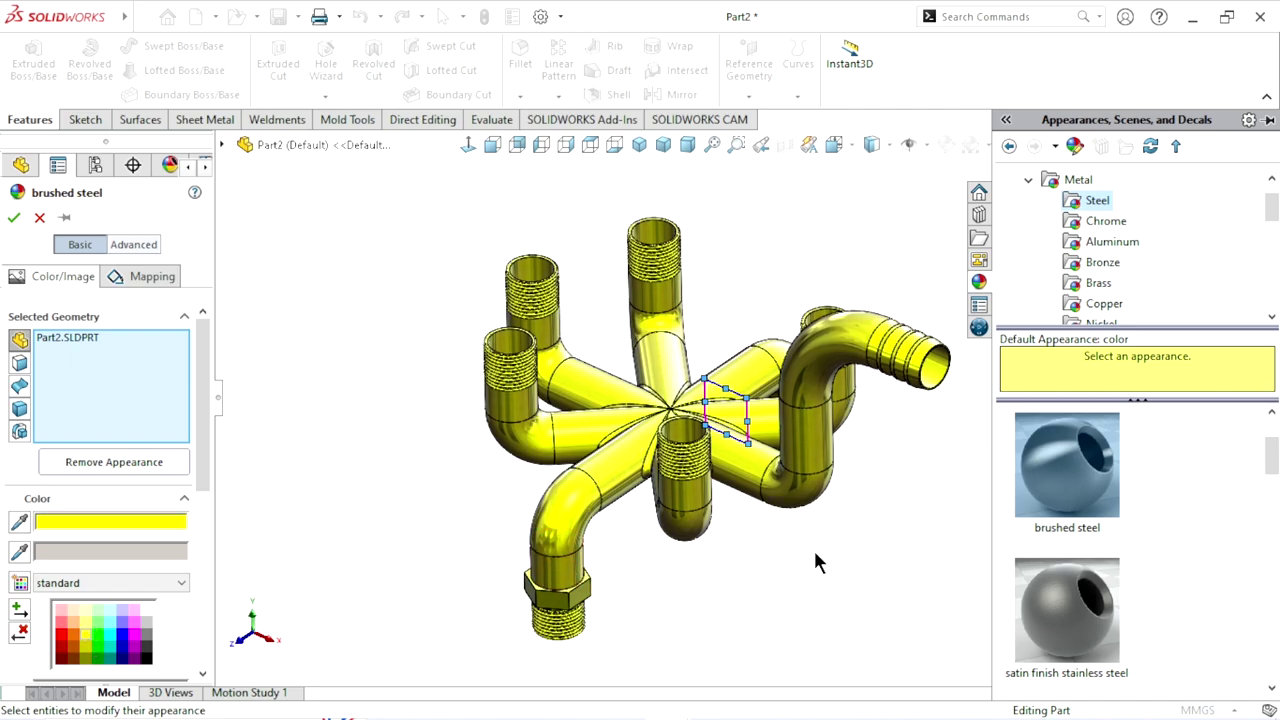
left_click(1085, 643)
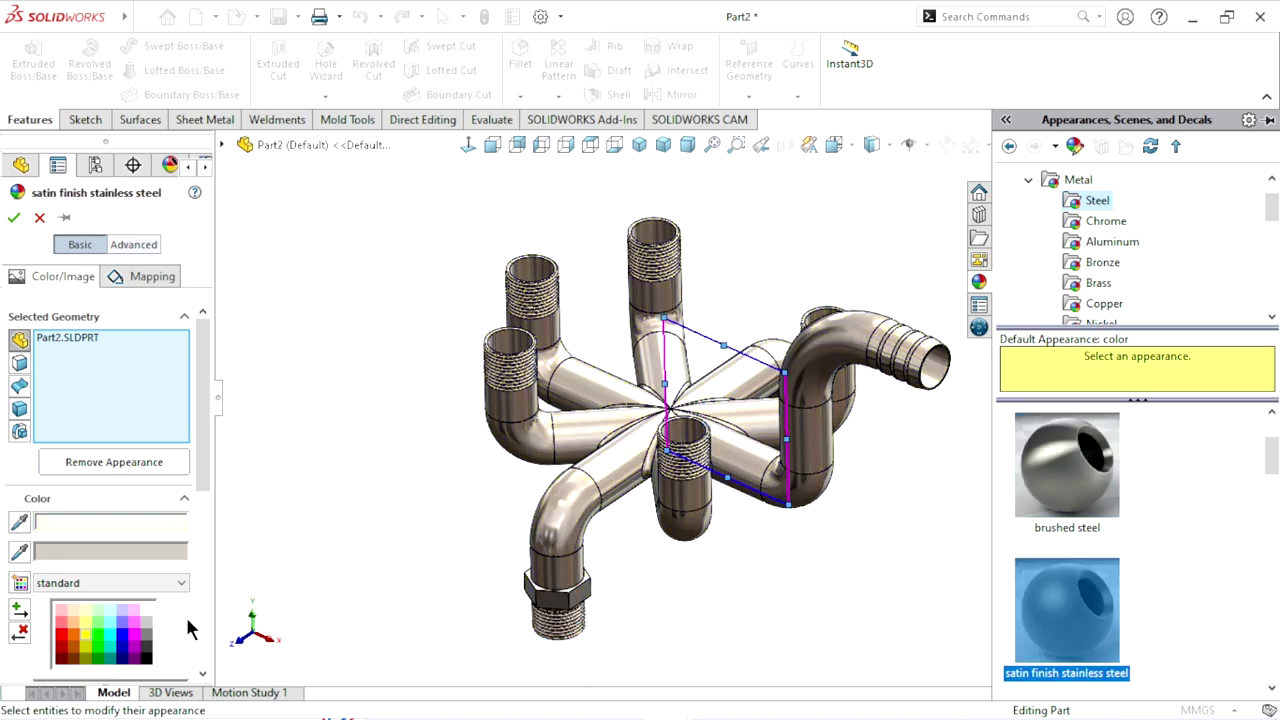
left_click(89, 646)
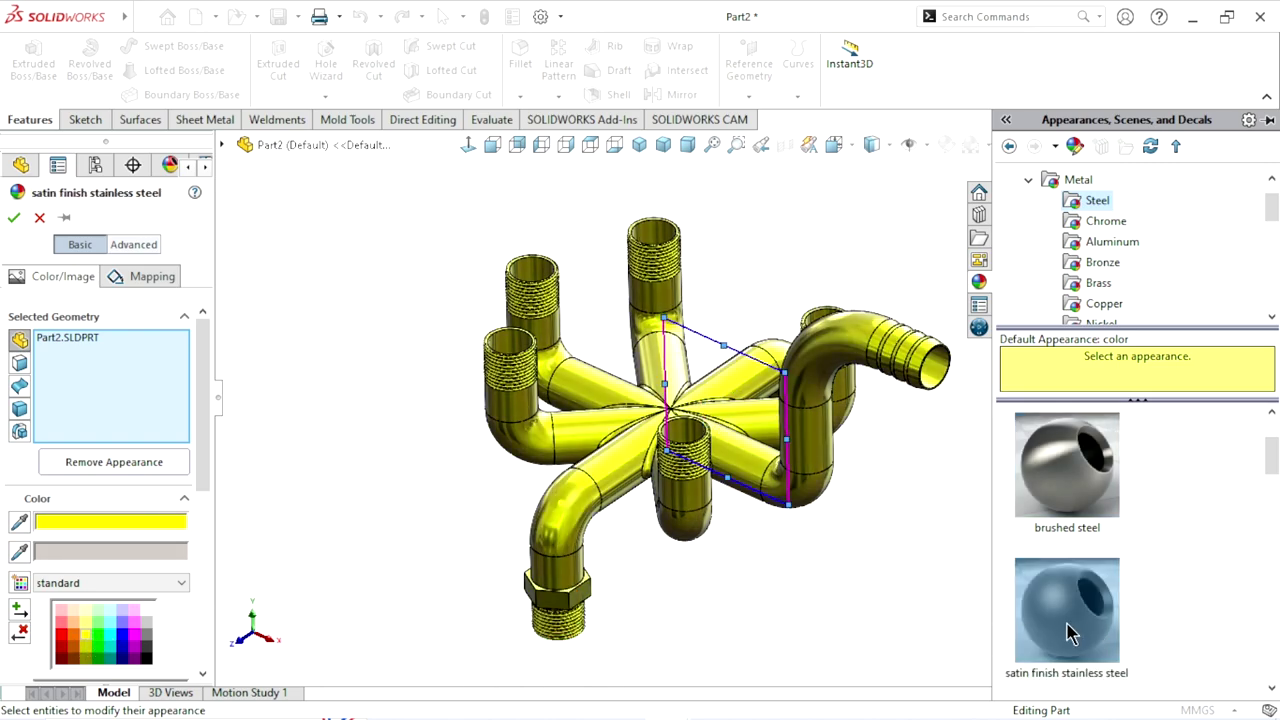
Apply matte steel tinted bright yellow to the whole part and confirm it
left_click_drag(1276, 474, 1276, 501)
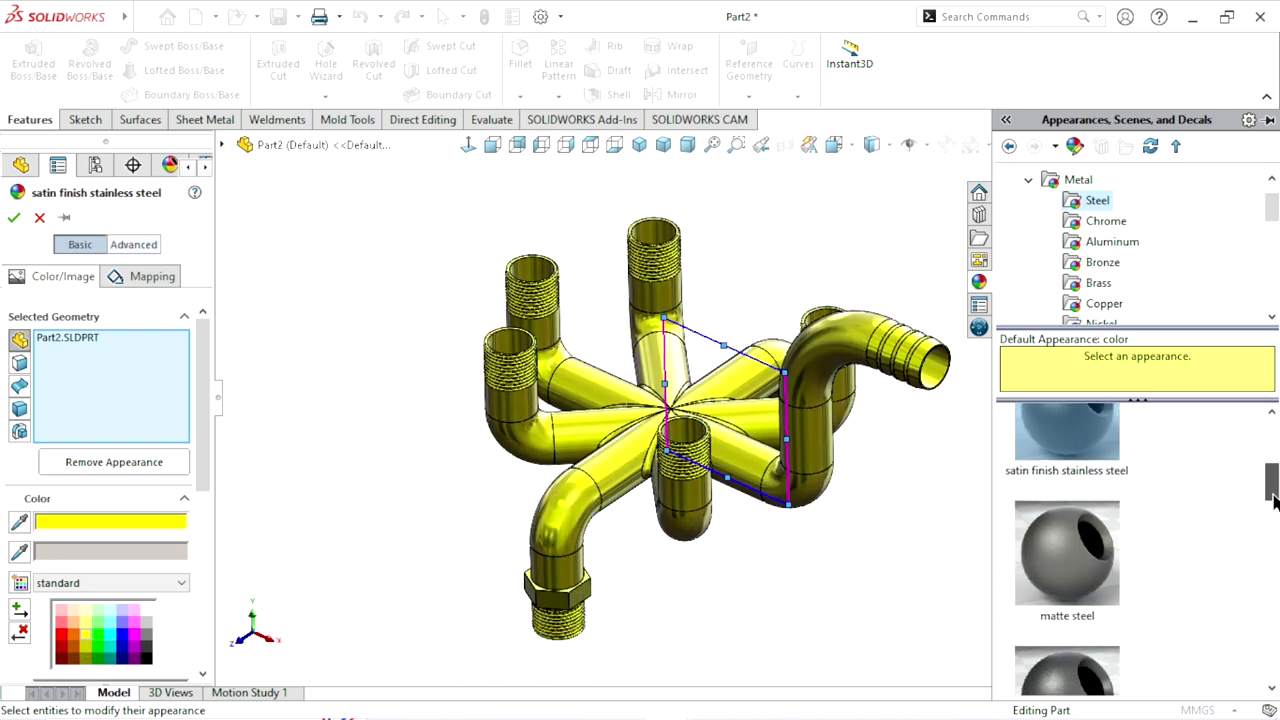
left_click(1075, 568)
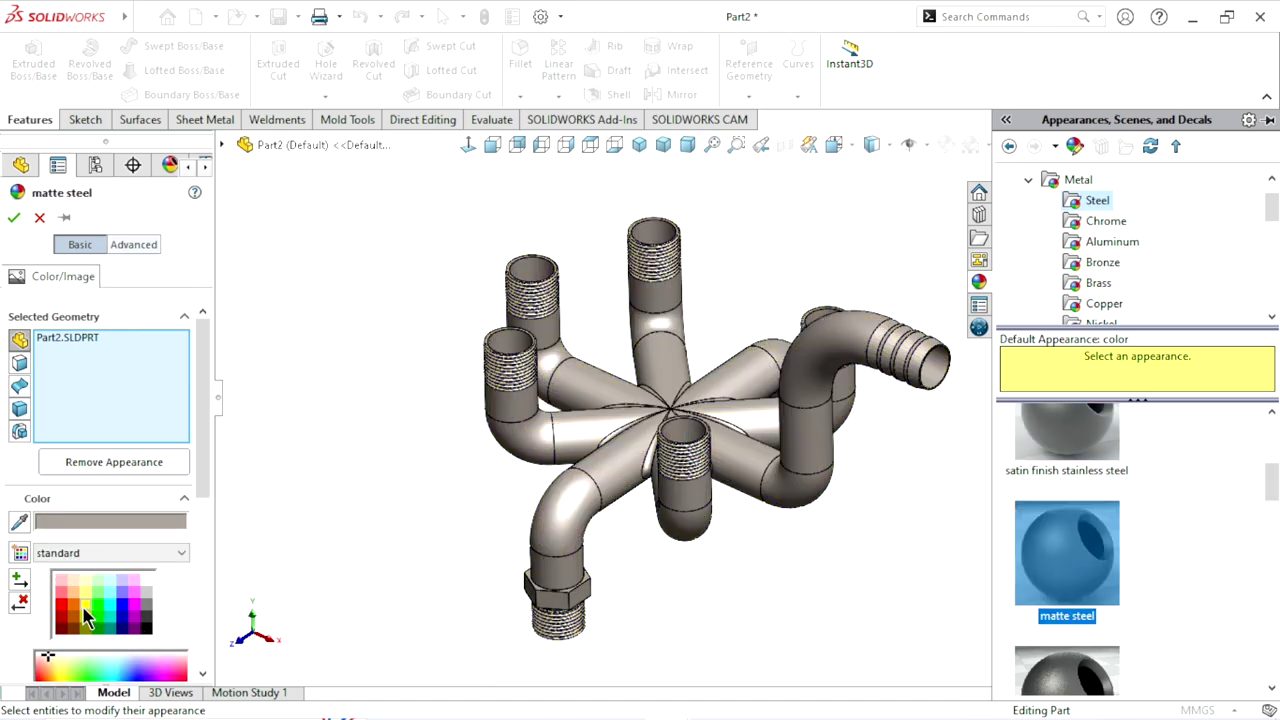
left_click(86, 616)
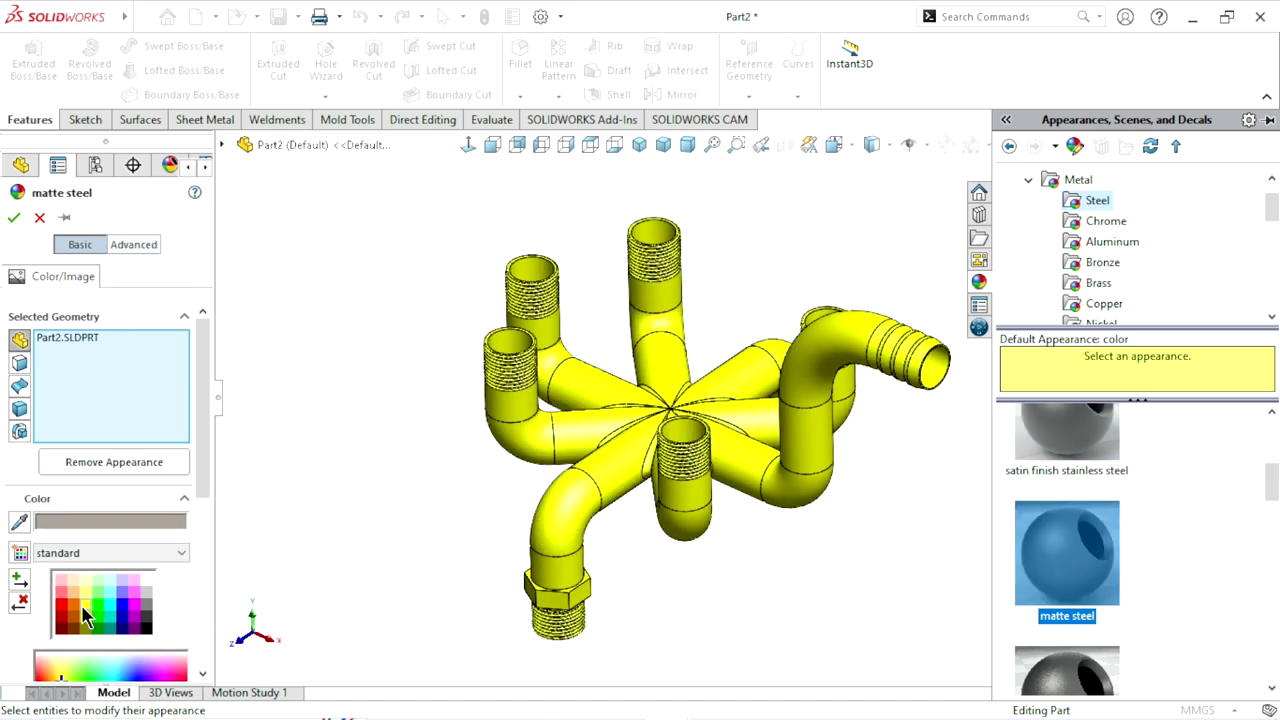
left_click(14, 218)
scroll(863, 403, "down", 2)
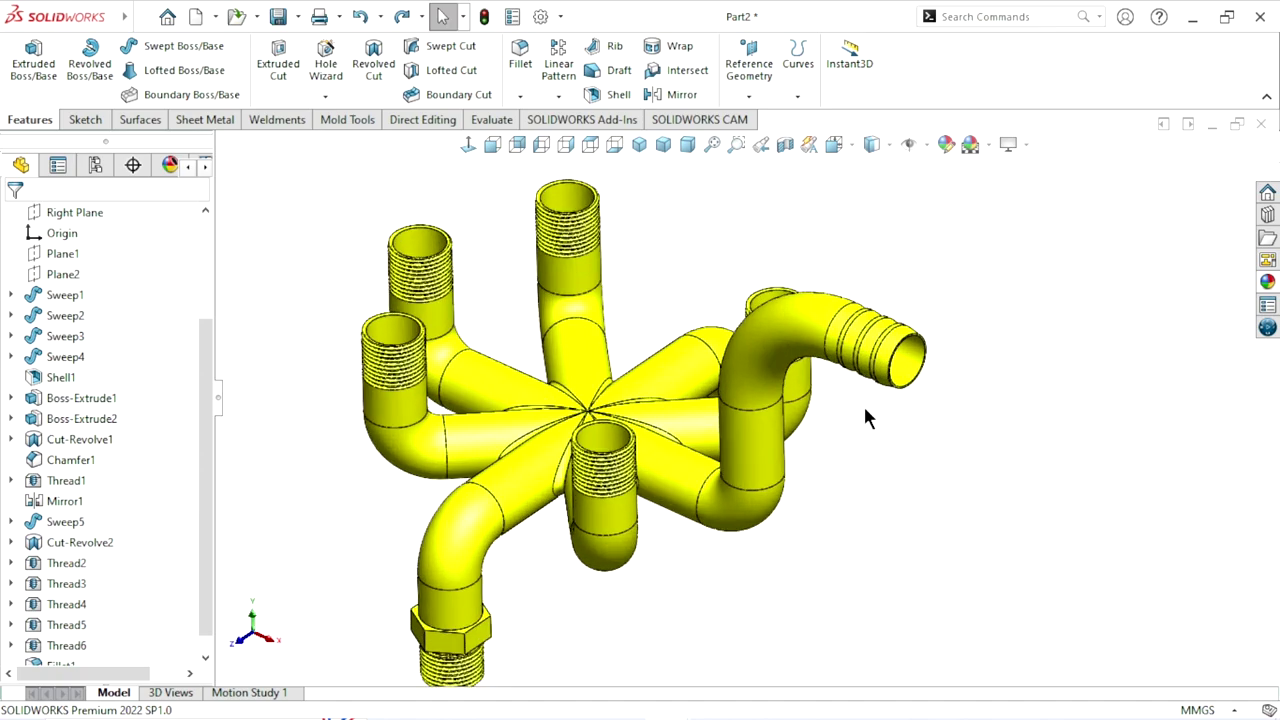
mouse_move(866, 418)
middle_mouse_down()
mouse_move(700, 404)
mouse_move(923, 506)
mouse_move(839, 441)
mouse_move(646, 517)
mouse_move(1020, 509)
mouse_move(1000, 437)
mouse_move(993, 600)
middle_mouse_up()
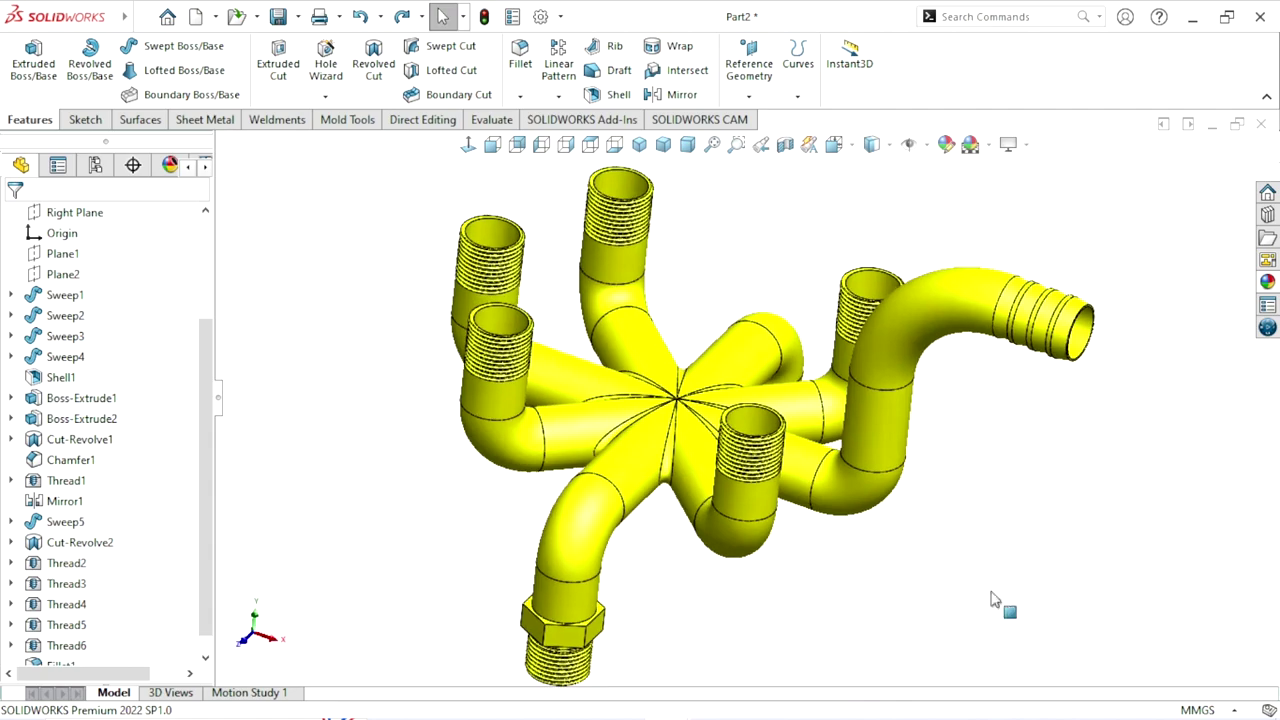
middle_click_drag(1094, 481, 980, 463, "ctrl")
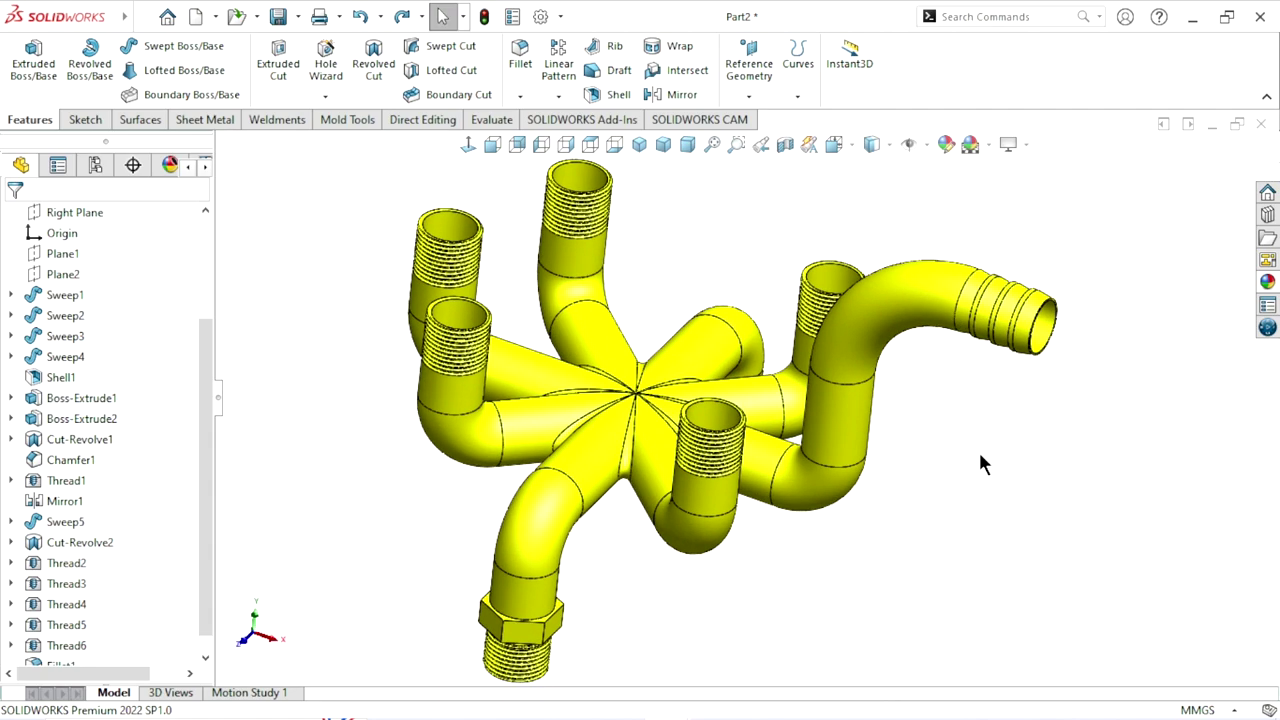
scroll(209, 514, "down", 1)
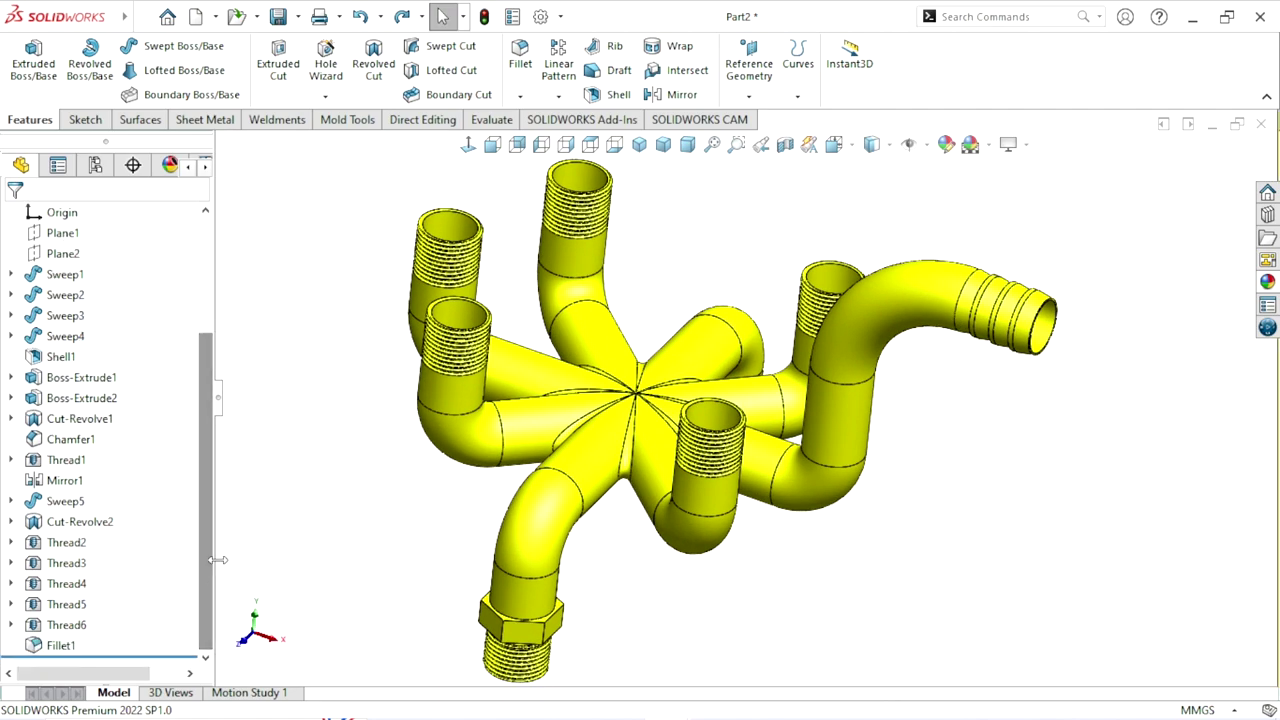
Multi-select Fillet1, Thread2–Thread6 and Cut-Revolve2 in the FeatureManager tree
left_click(59, 645)
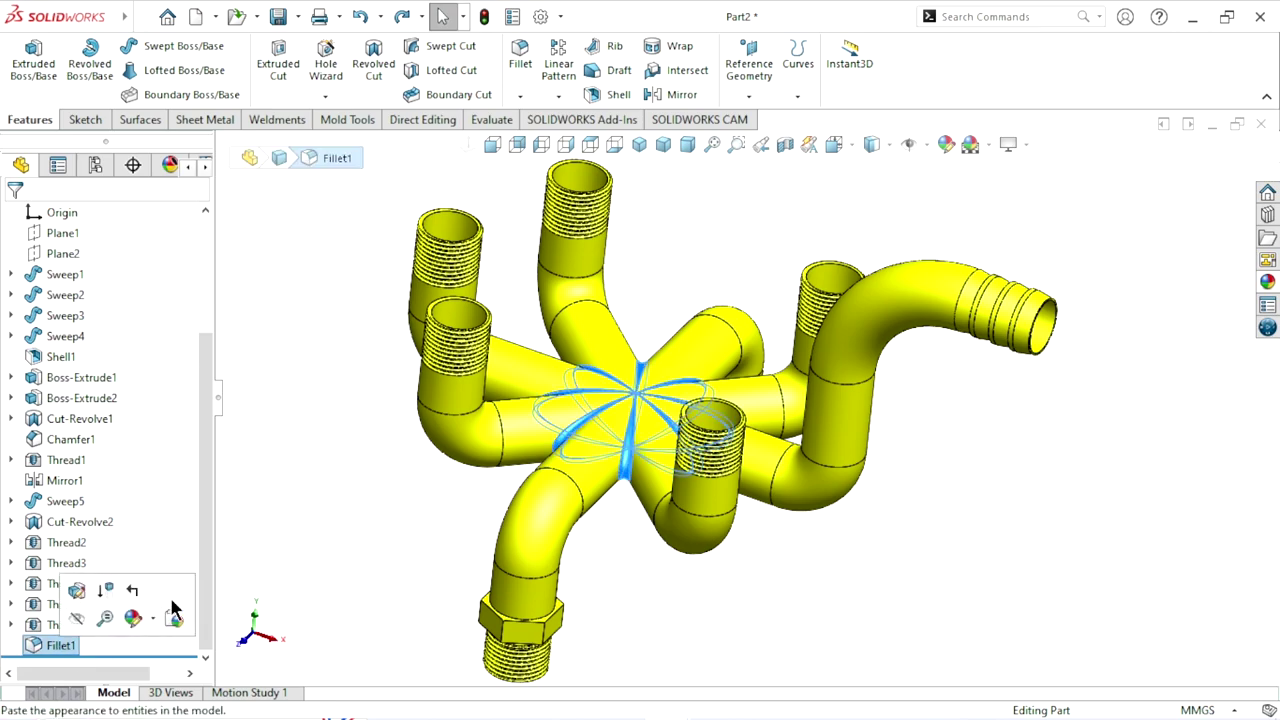
left_click(78, 627)
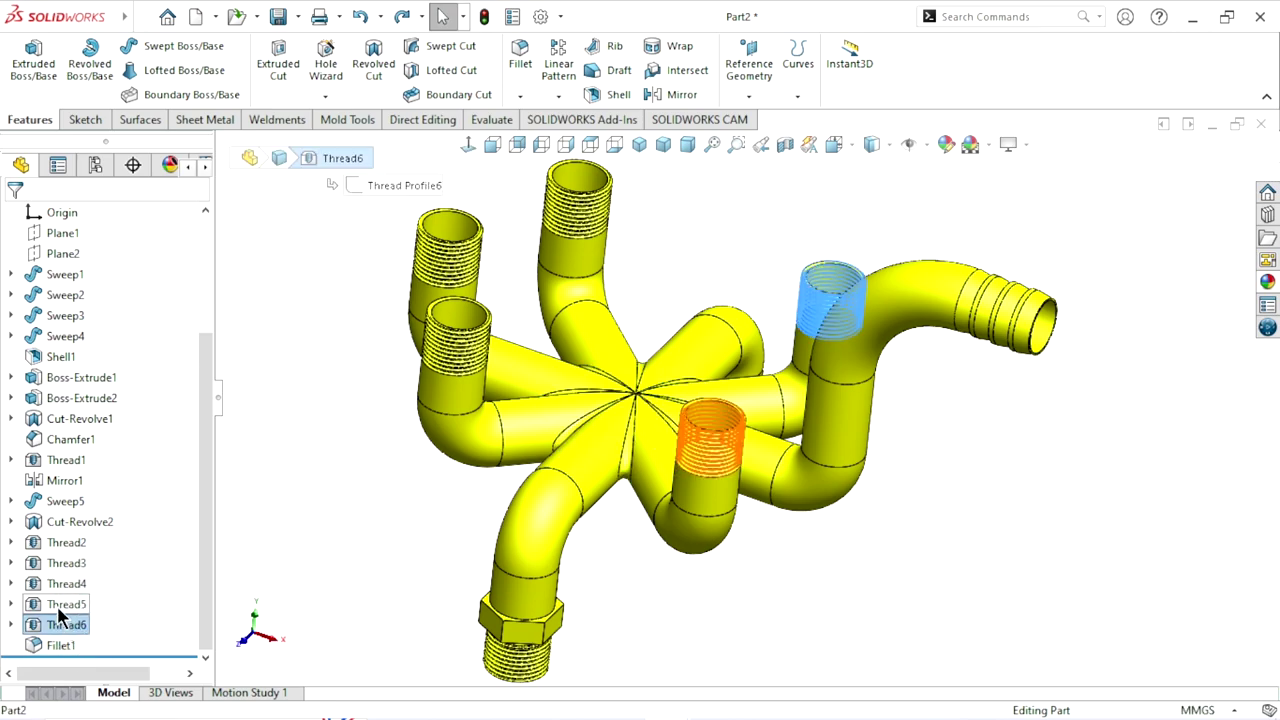
left_click(68, 605, "ctrl")
left_click(65, 584, "ctrl")
left_click(64, 563, "ctrl")
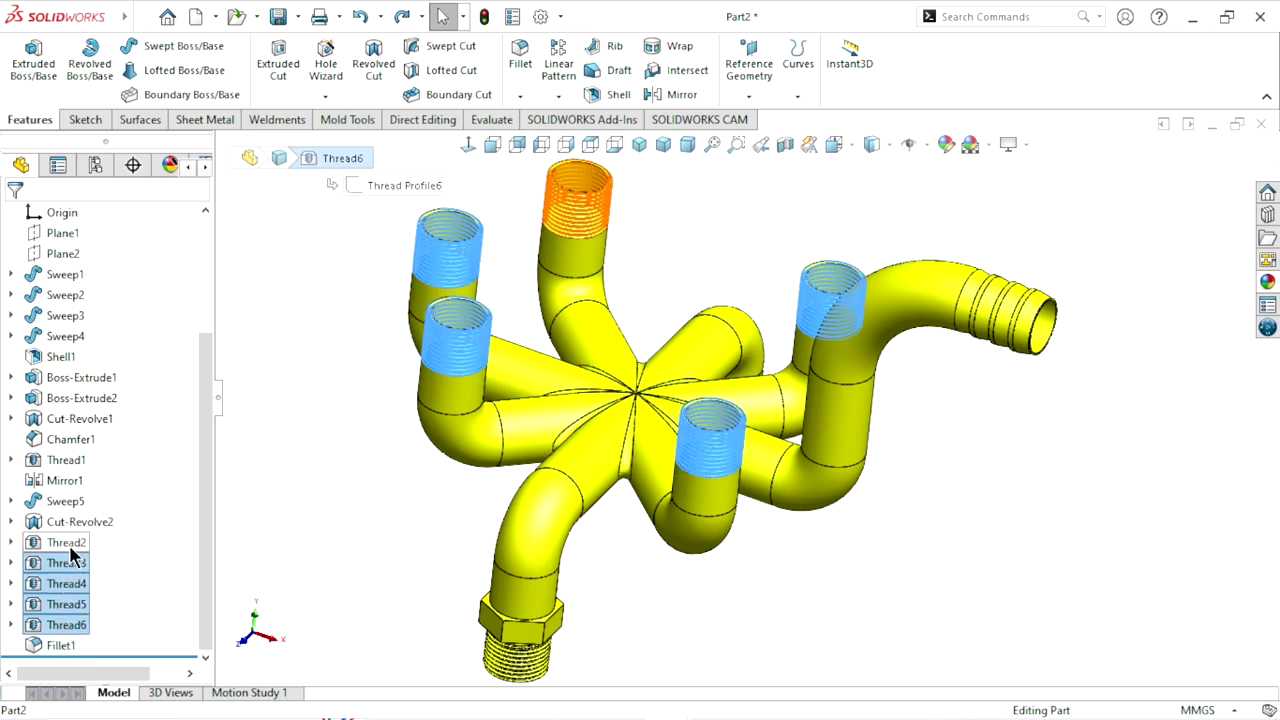
left_click(60, 543, "ctrl")
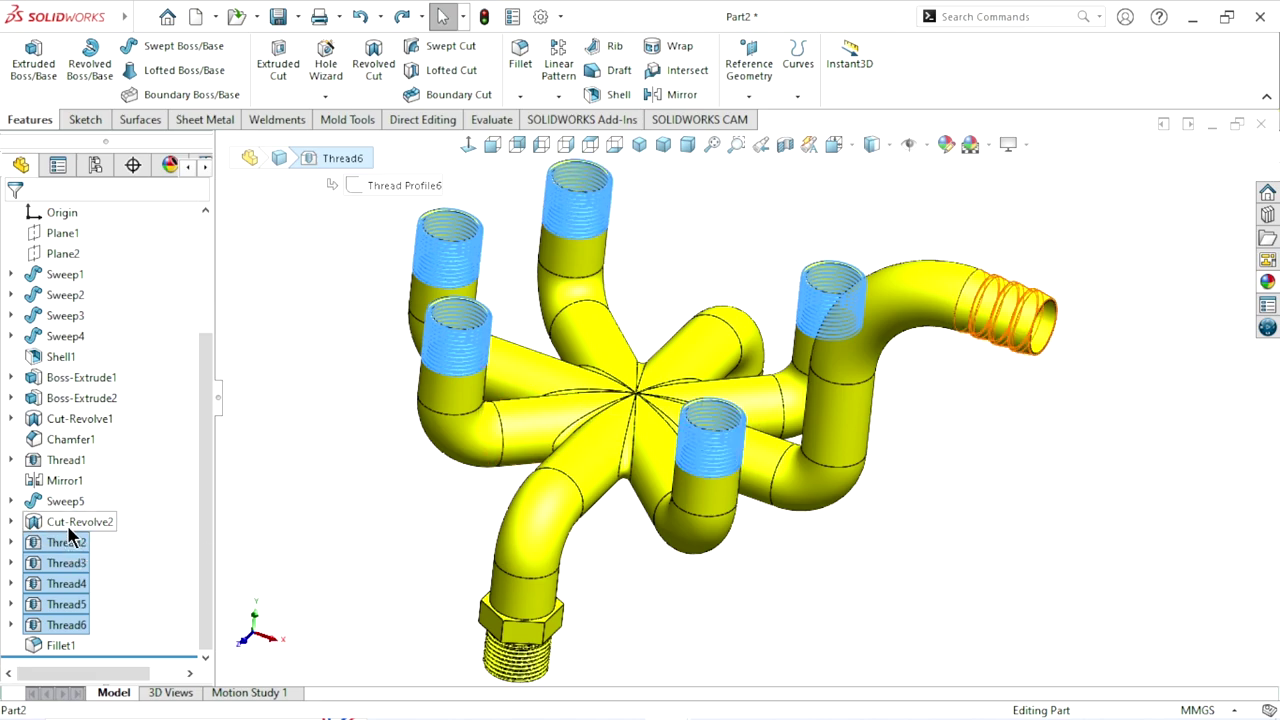
left_click(70, 529, "ctrl")
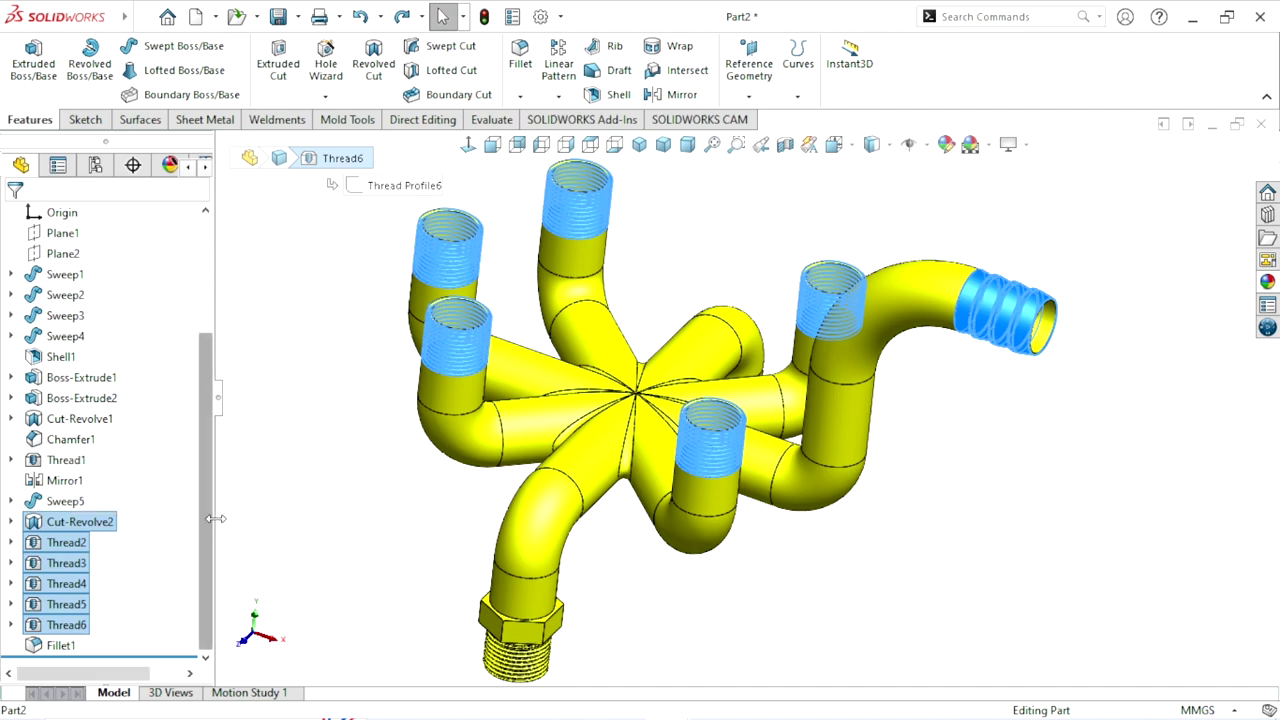
scroll(200, 515, "up", 1)
scroll(214, 500, "up", 1)
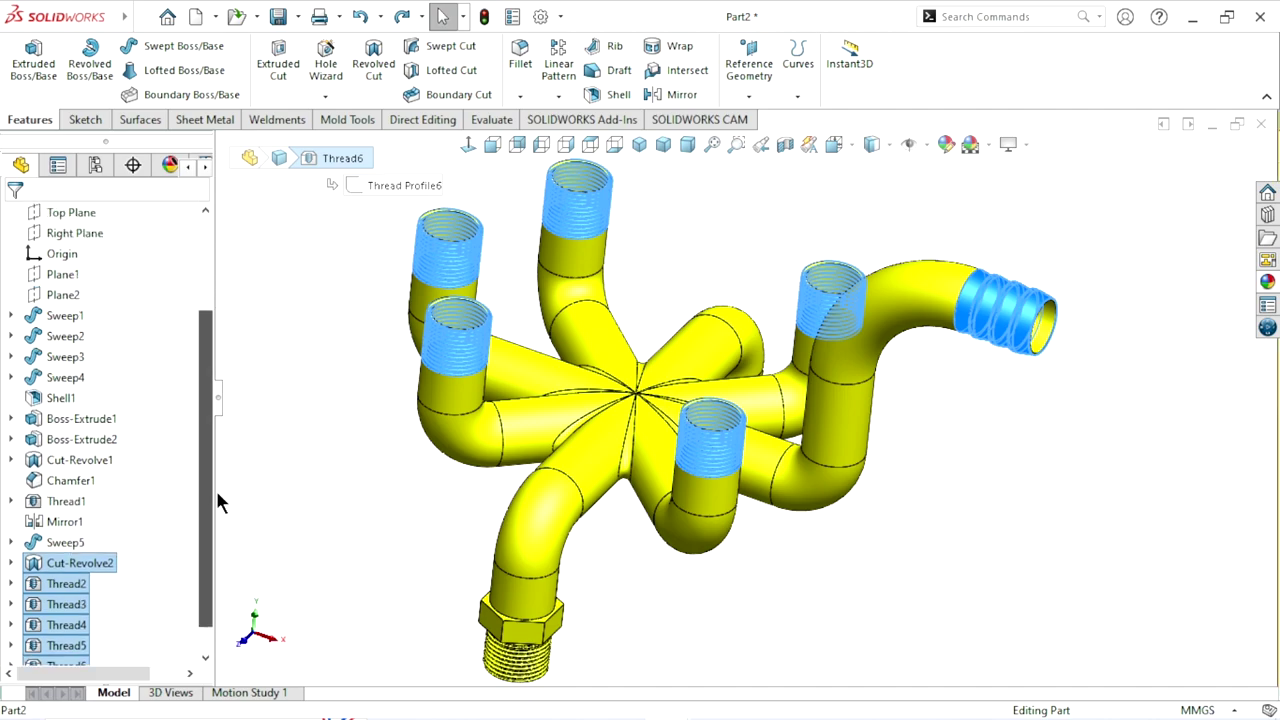
scroll(210, 495, "down", 1)
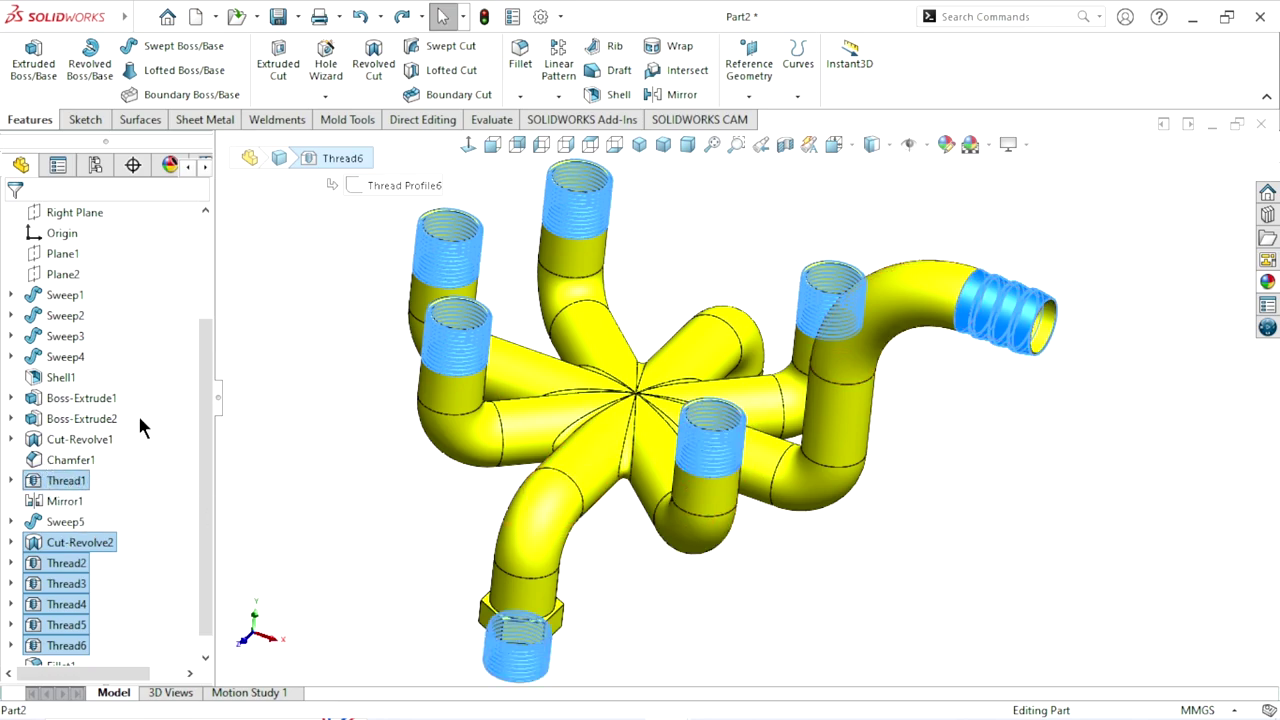
scroll(740, 390, "up", 3)
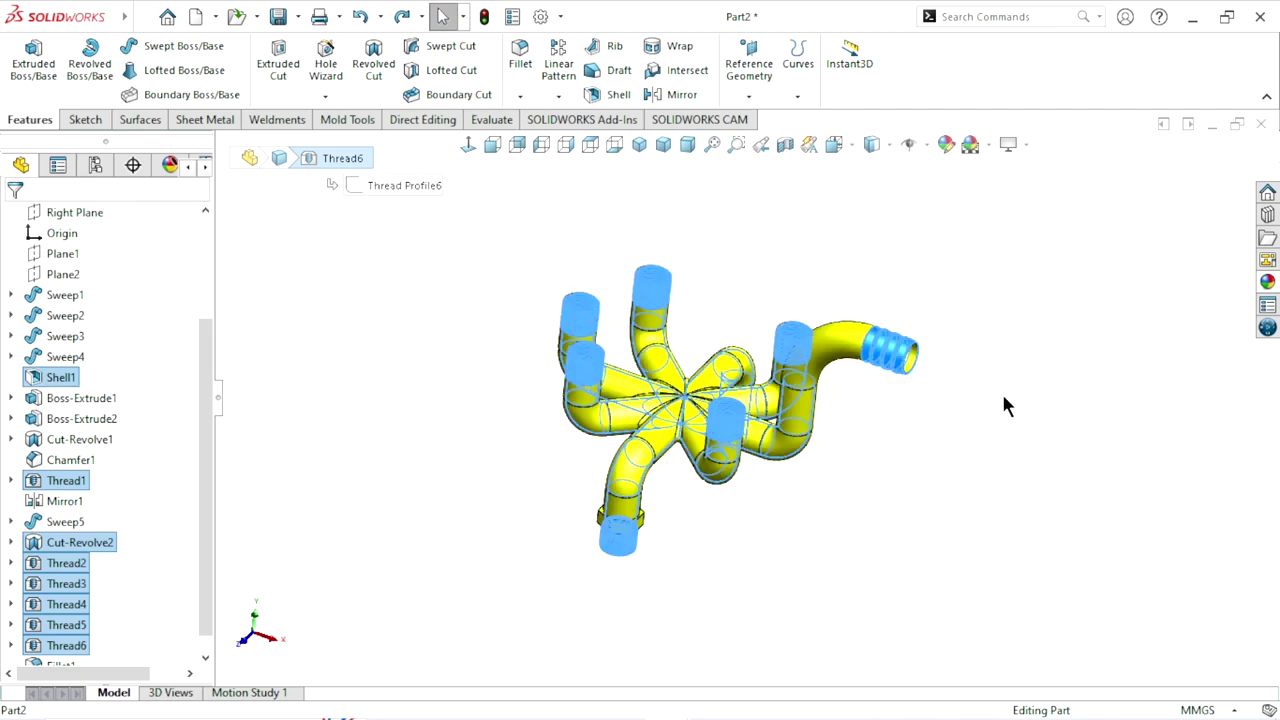
scroll(829, 355, "down", 5)
scroll(784, 305, "down", 2)
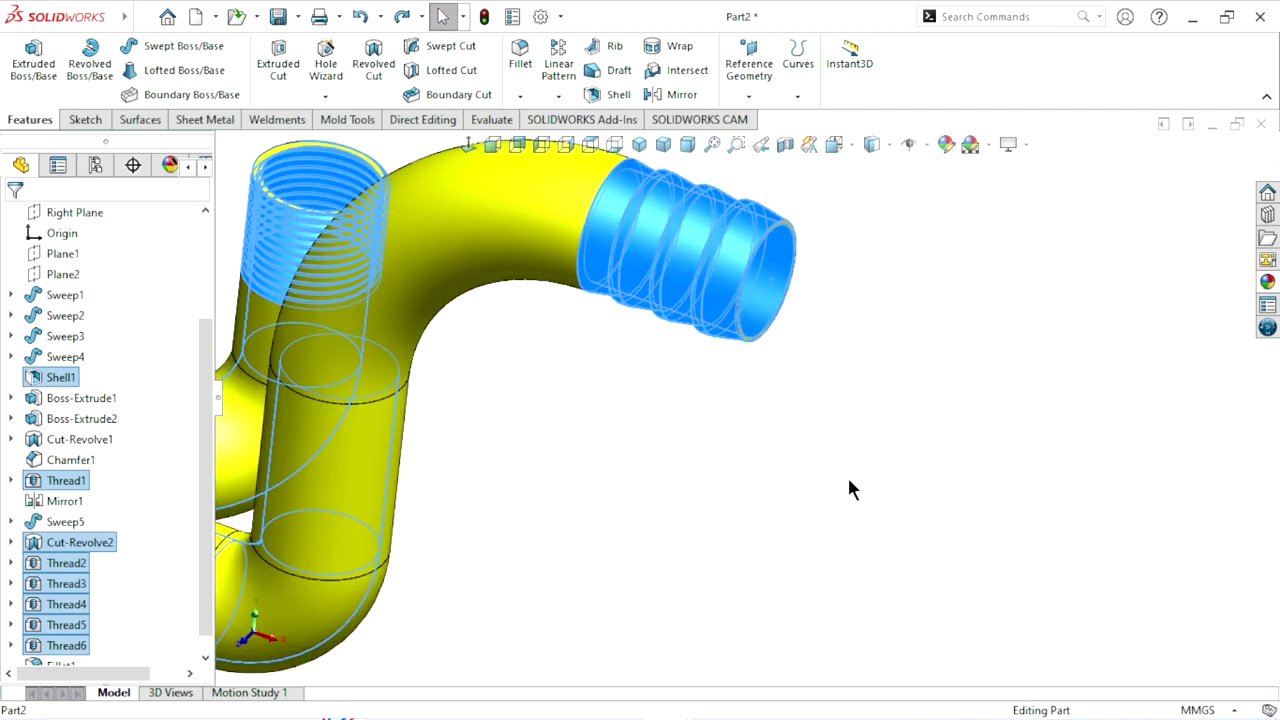
scroll(714, 500, "up", 4)
scroll(648, 388, "down", 6)
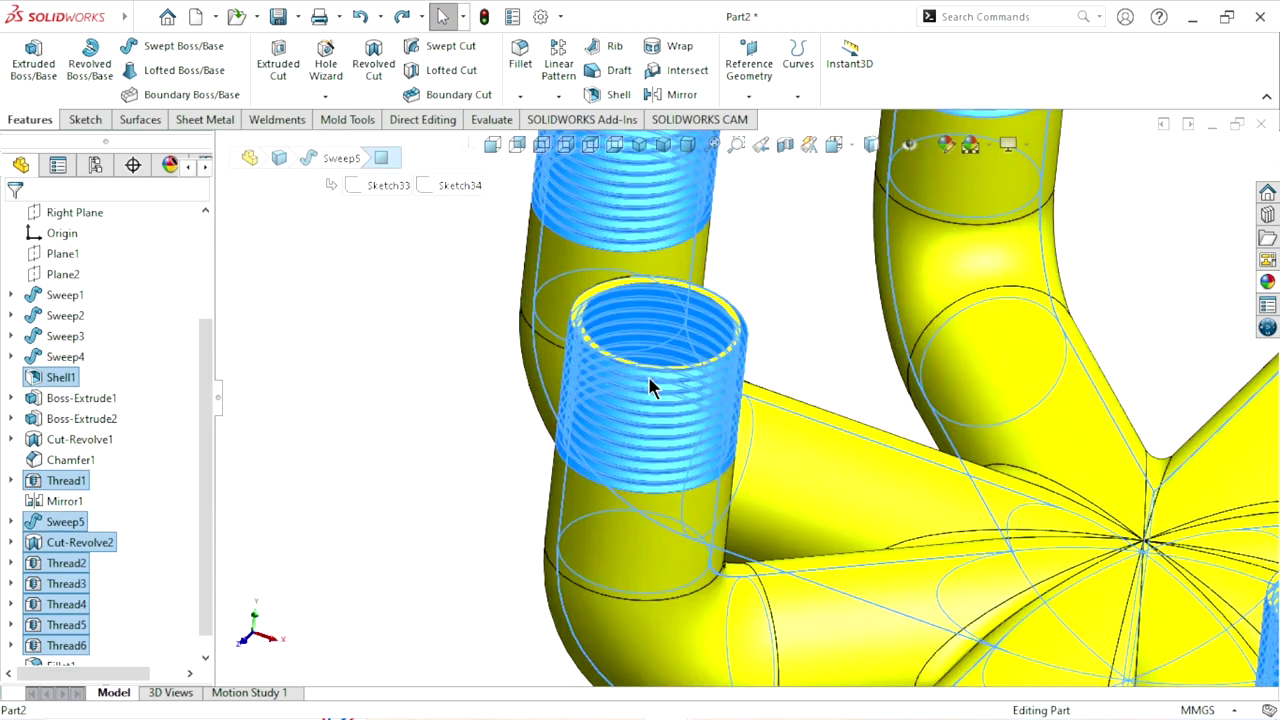
scroll(648, 388, "down", 3)
scroll(722, 386, "down", 2)
scroll(808, 245, "down", 2)
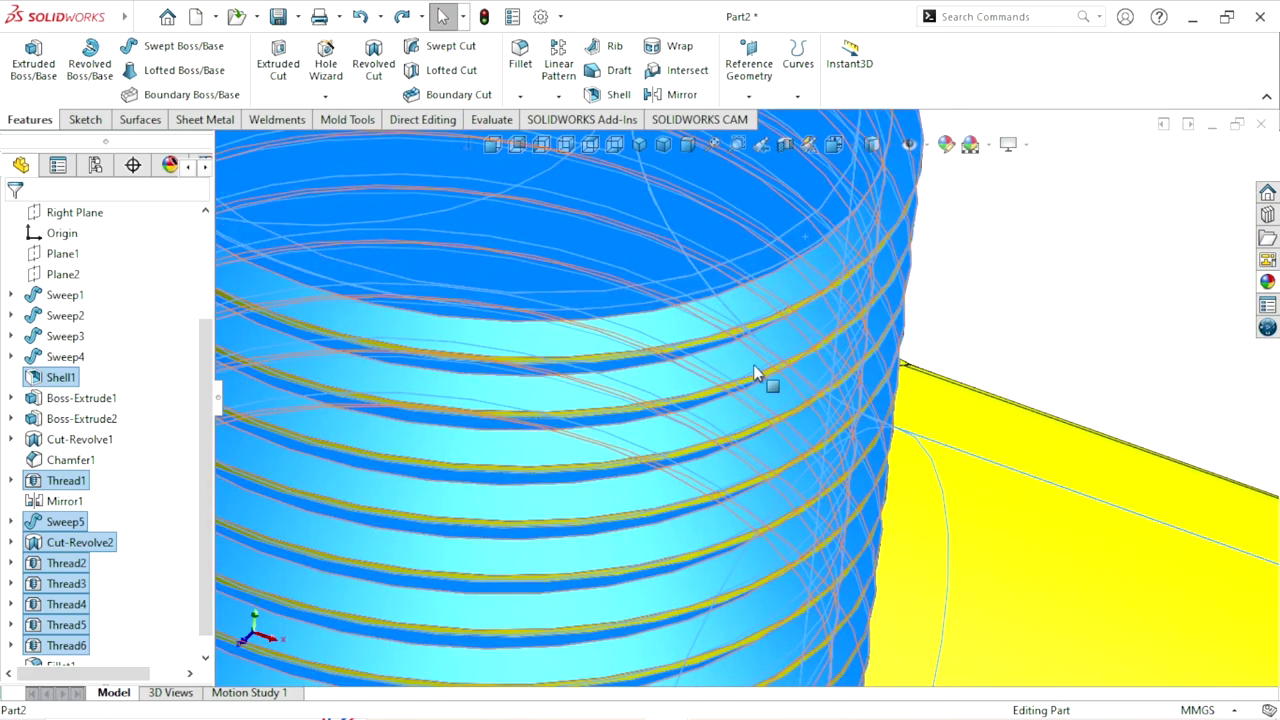
scroll(766, 371, "down", 3)
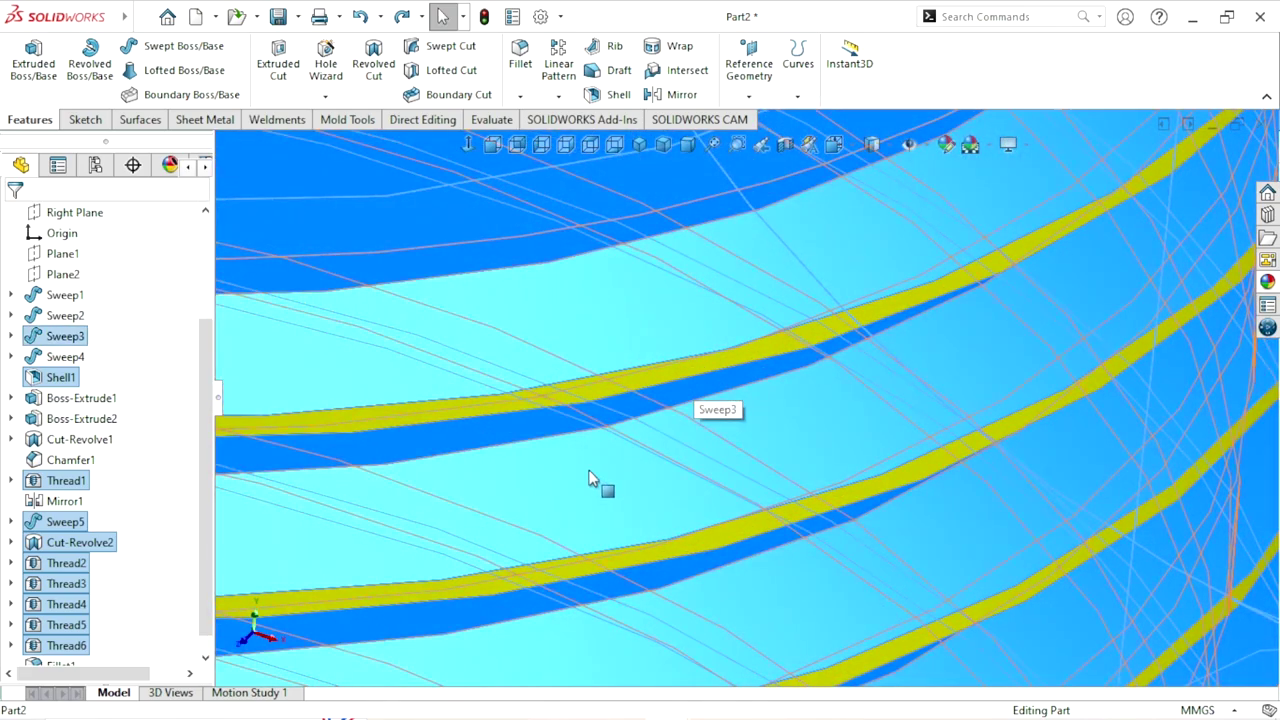
scroll(591, 477, "up", 4)
scroll(586, 500, "up", 3)
scroll(586, 508, "up", 3)
scroll(660, 495, "up", 1)
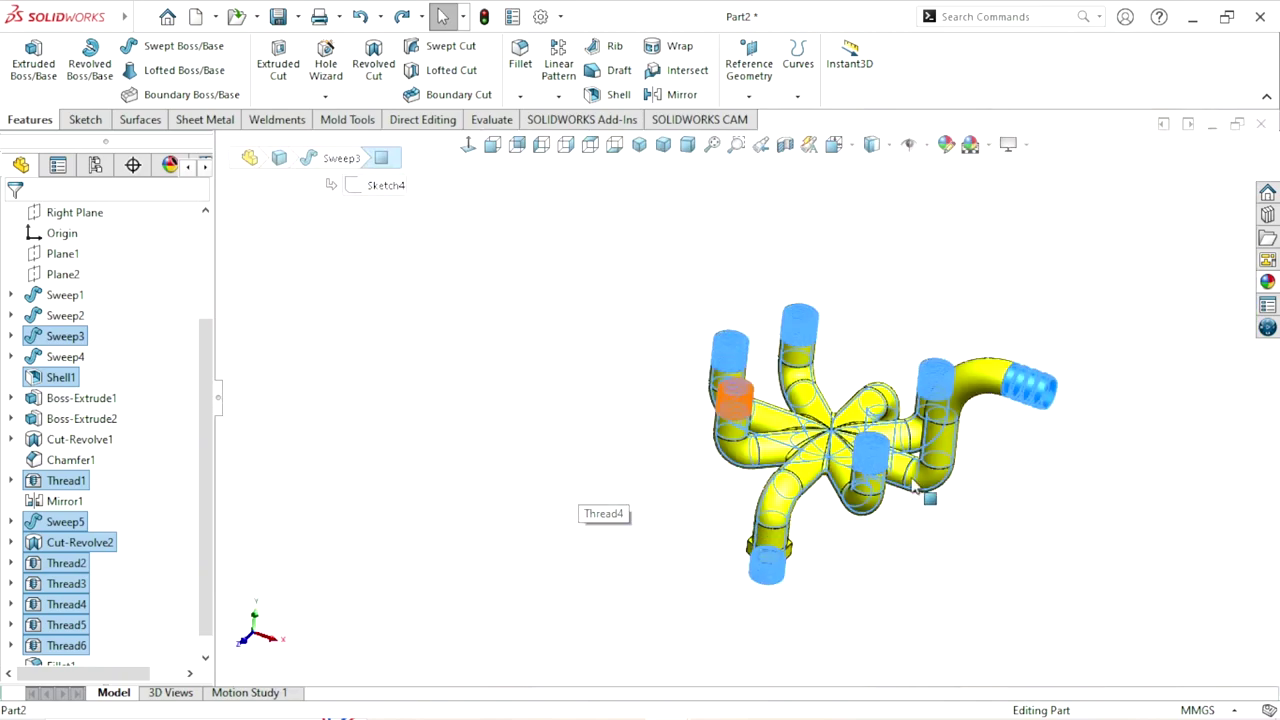
scroll(895, 520, "down", 1)
From the front view, pick the top thread face of the lower-right fitting
key("ctrl+1")
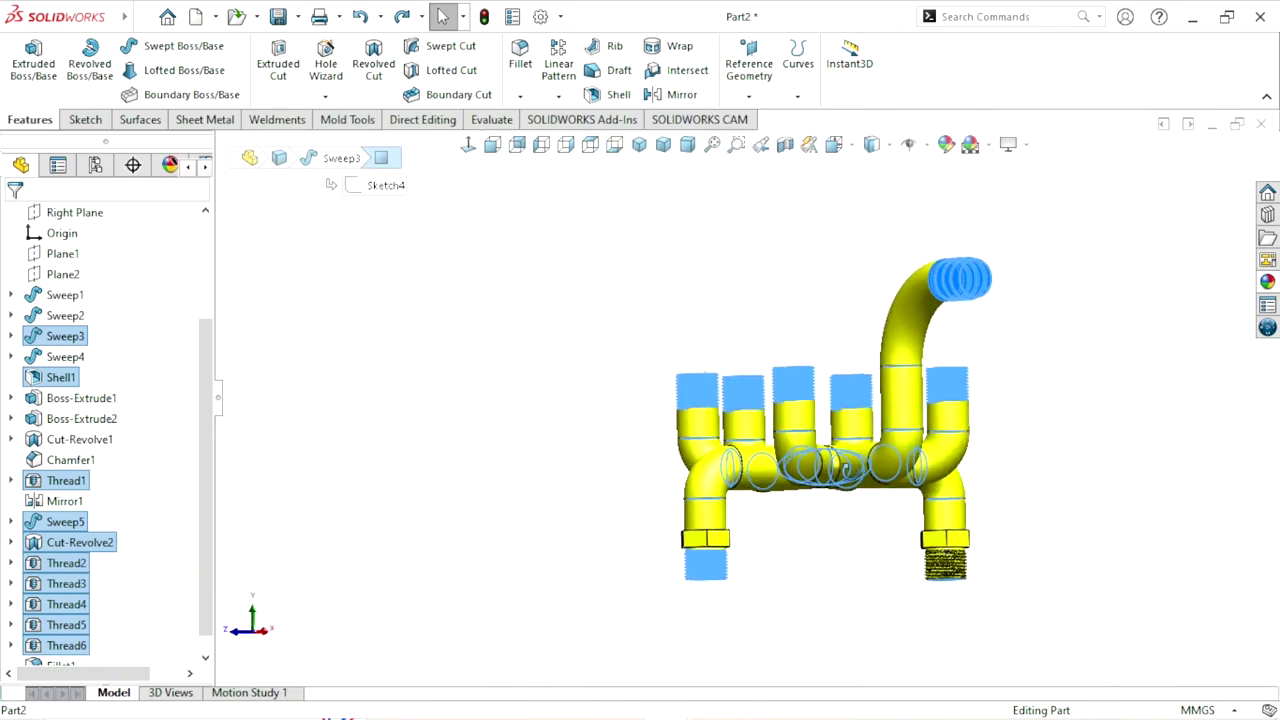
scroll(900, 523, "down", 3)
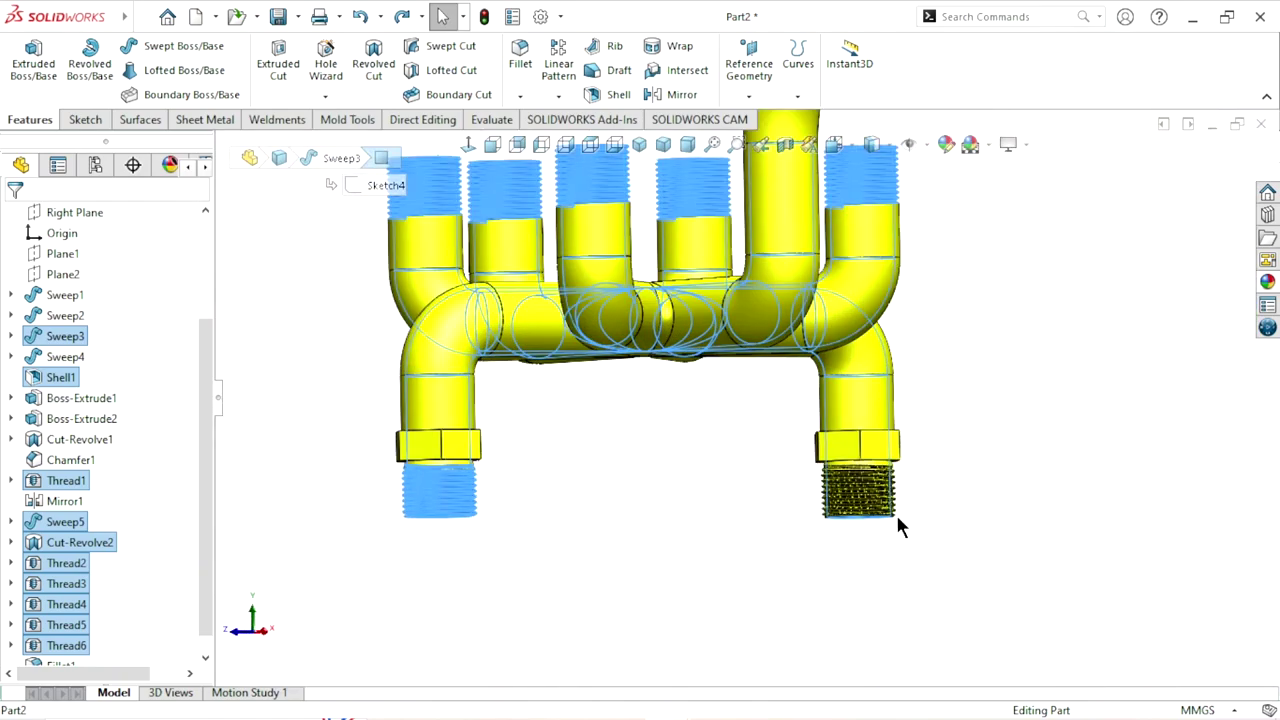
scroll(803, 443, "down", 5)
scroll(808, 447, "down", 3)
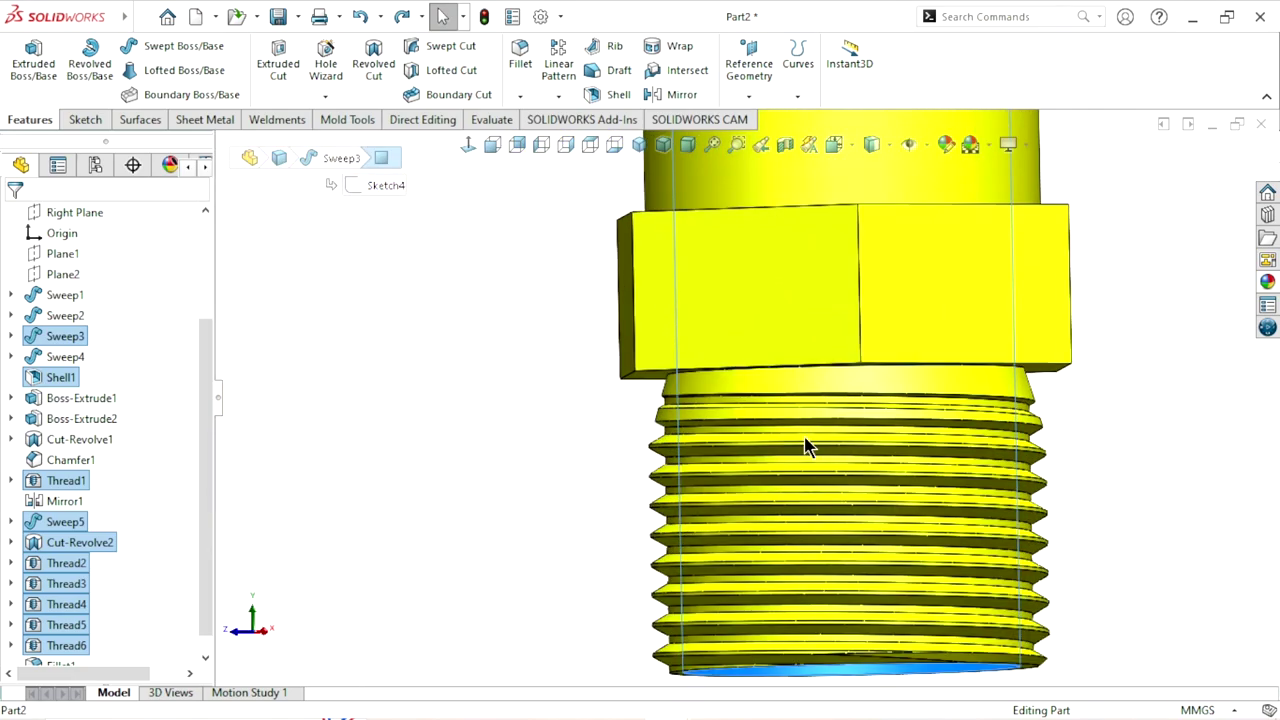
left_click(866, 392)
scroll(863, 443, "down", 3)
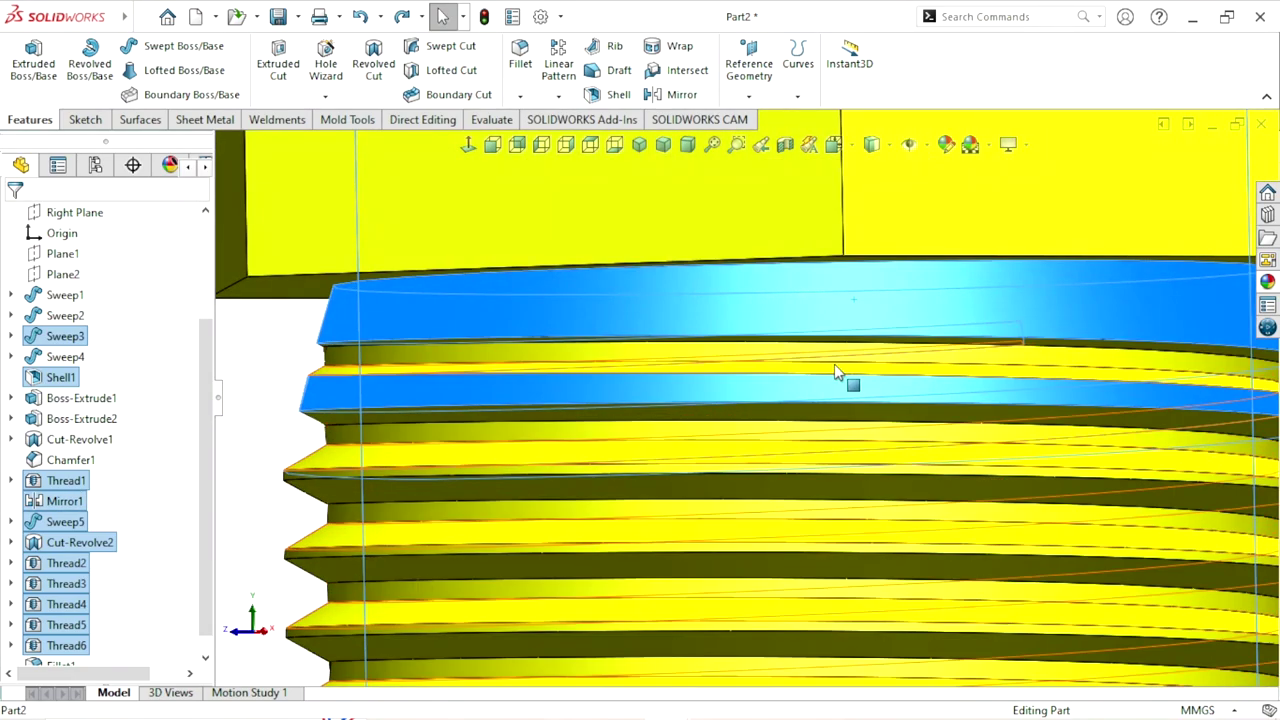
scroll(826, 448, "up", 3)
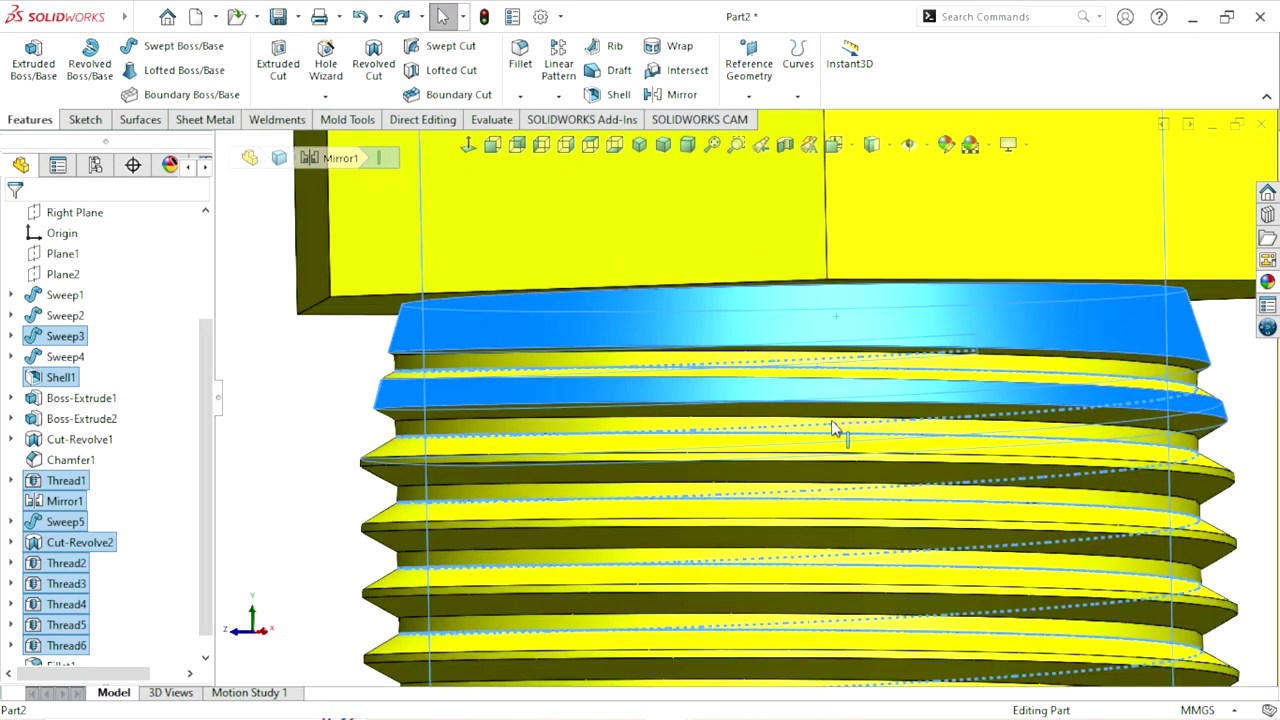
mouse_move(843, 434)
middle_mouse_down()
mouse_move(831, 443)
mouse_move(849, 469)
mouse_move(830, 487)
mouse_move(855, 422)
middle_mouse_up()
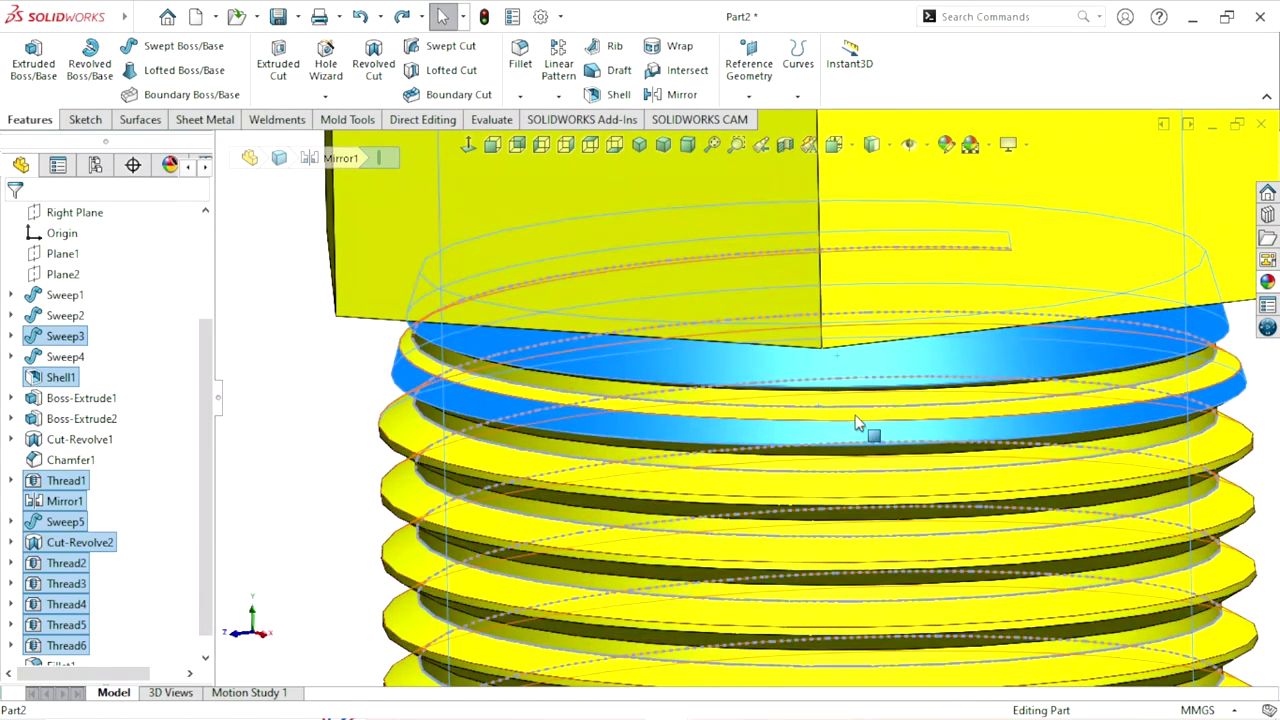
scroll(845, 430, "up", 2)
scroll(835, 415, "down", 4)
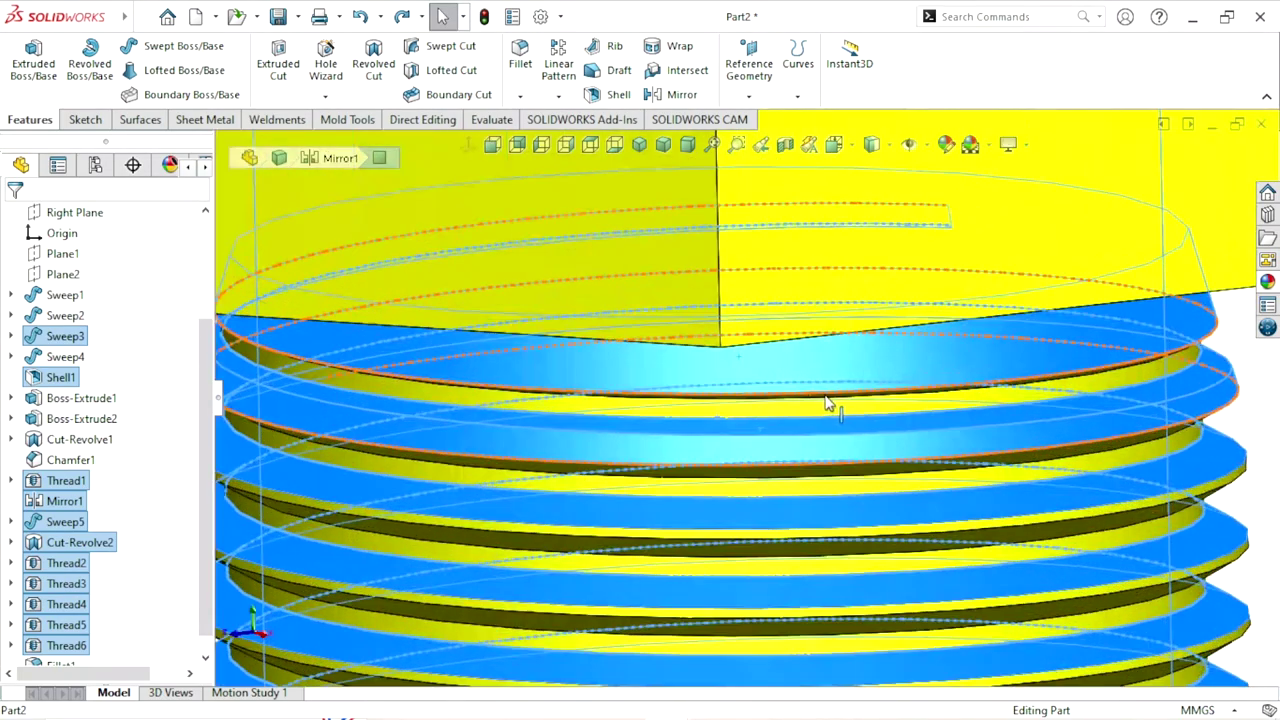
scroll(820, 430, "up", 1)
scroll(800, 495, "up", 2)
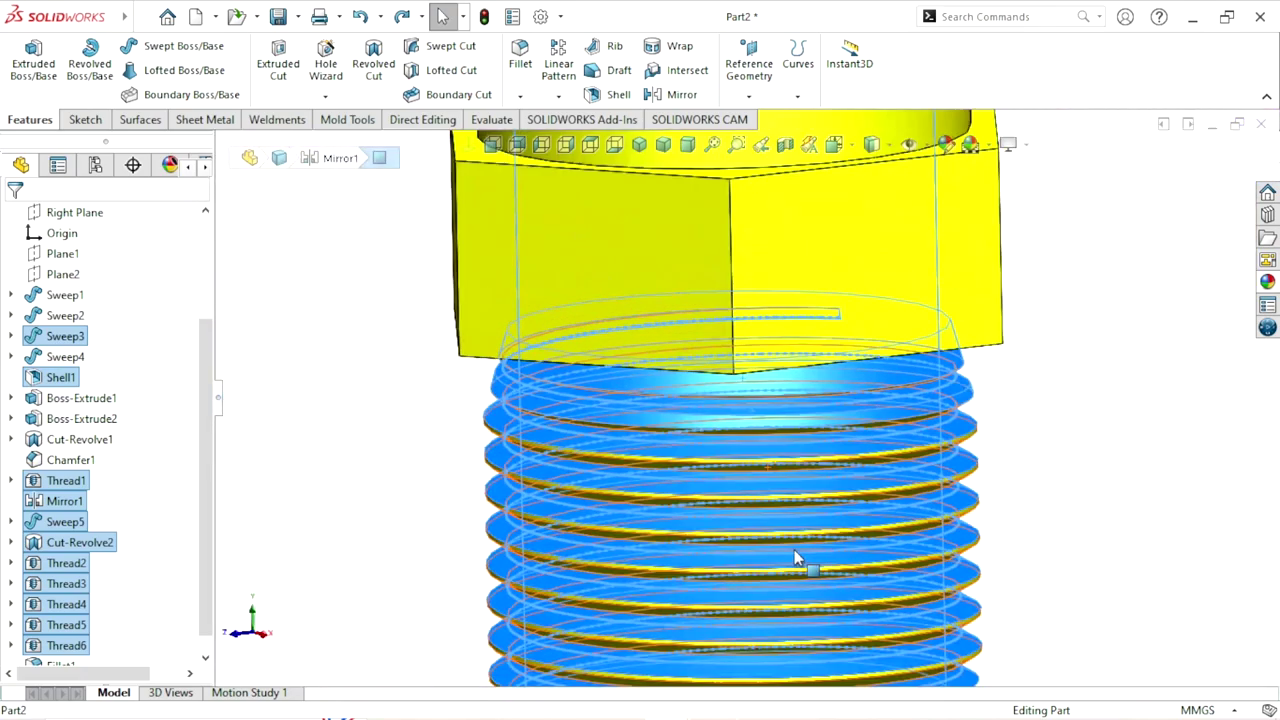
scroll(805, 550, "down", 1)
scroll(780, 460, "down", 2)
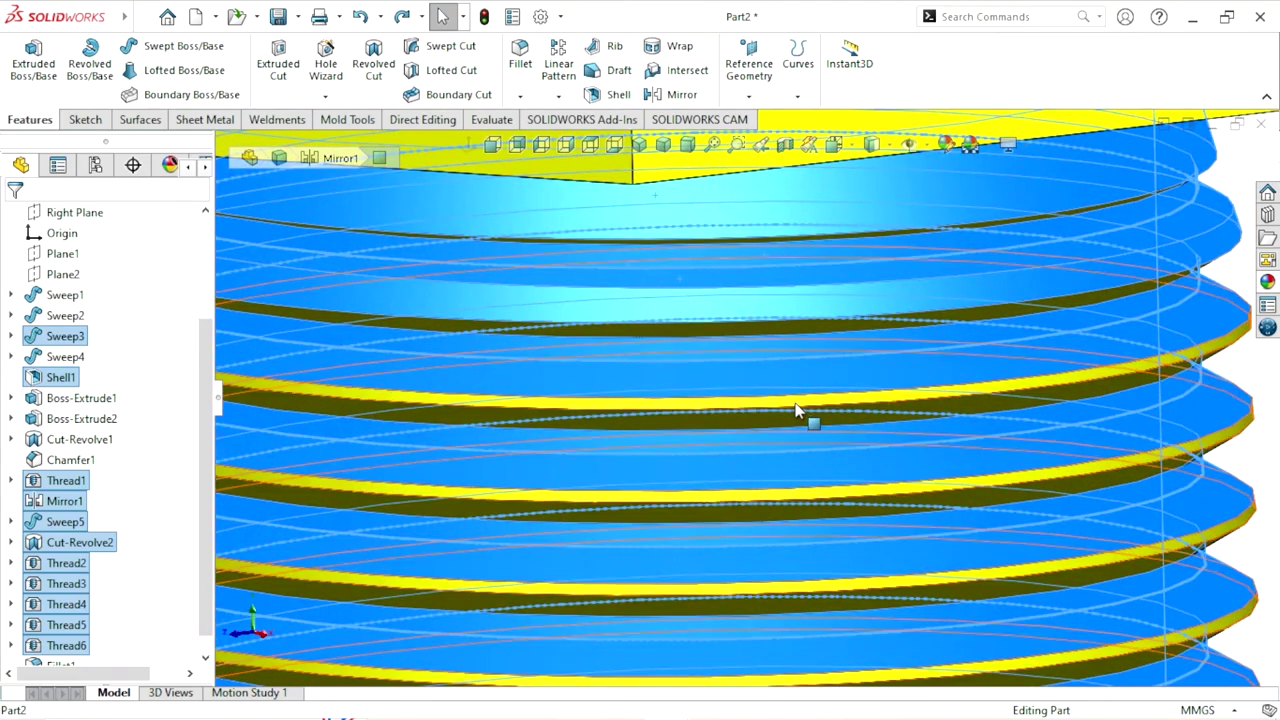
scroll(791, 480, "up", 2)
scroll(789, 494, "up", 1)
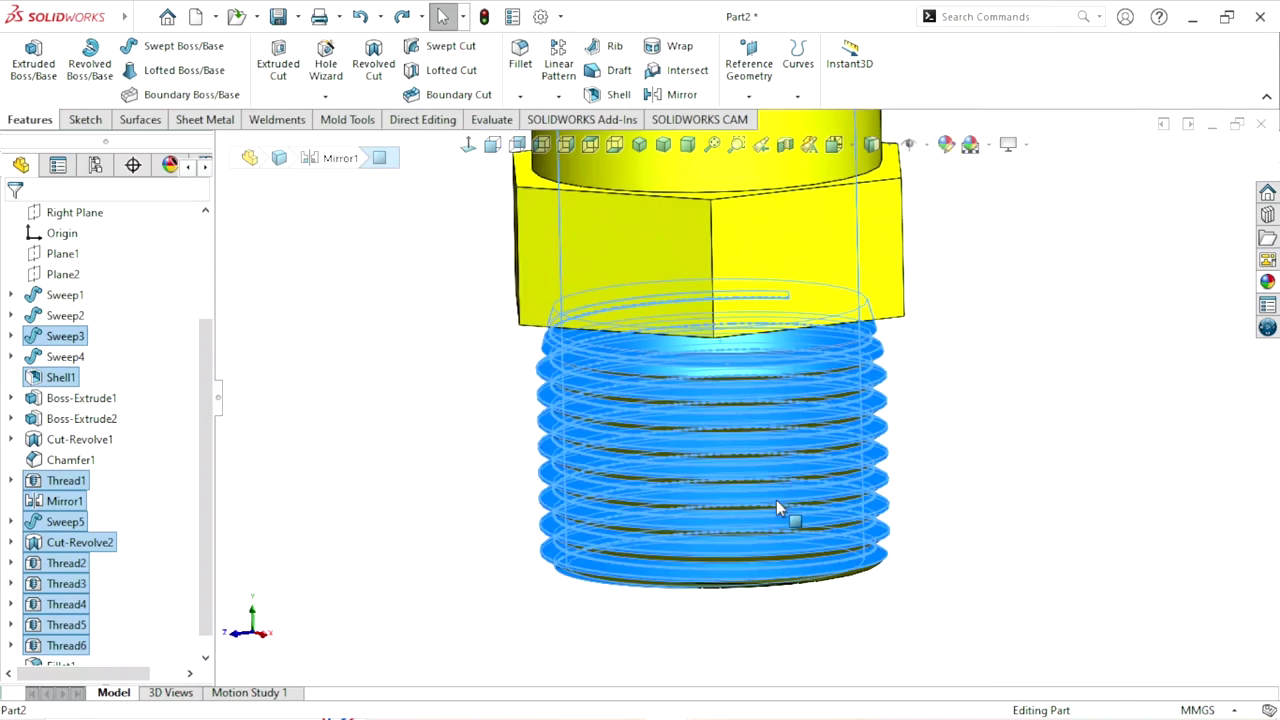
scroll(777, 505, "up", 1)
scroll(680, 545, "down", 2)
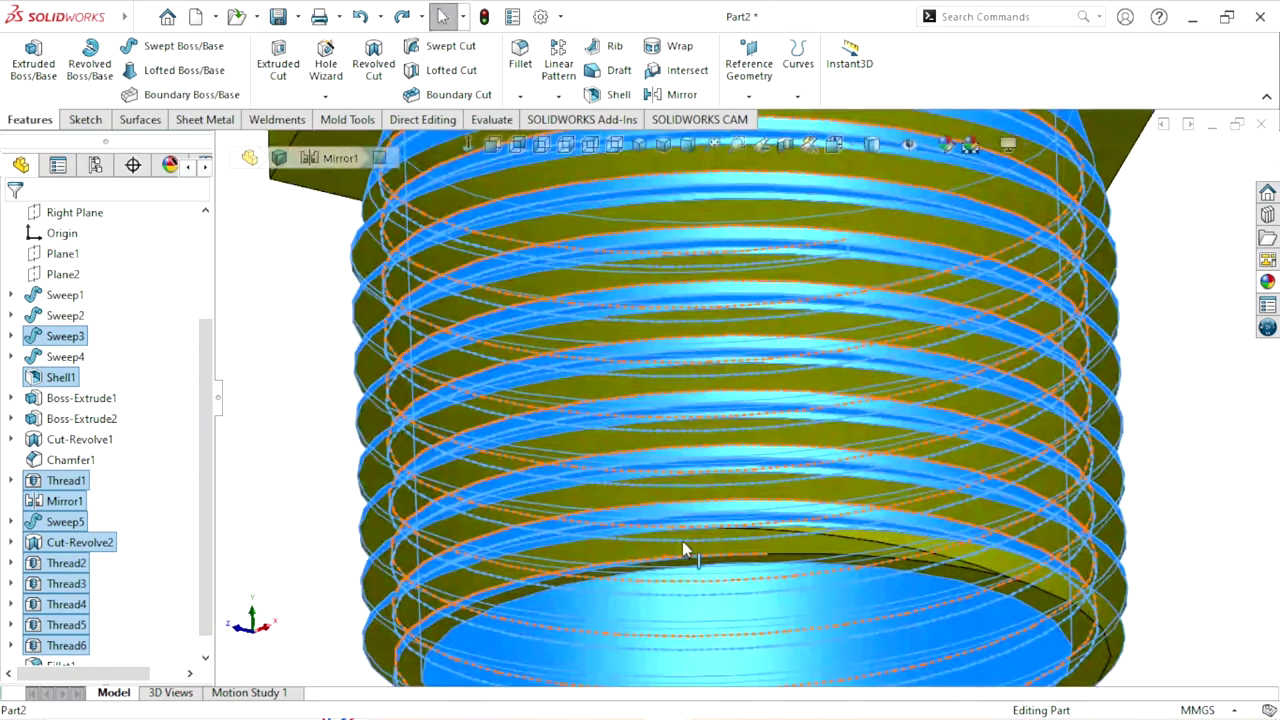
scroll(665, 540, "down", 2)
scroll(687, 588, "up", 1)
scroll(780, 550, "up", 2)
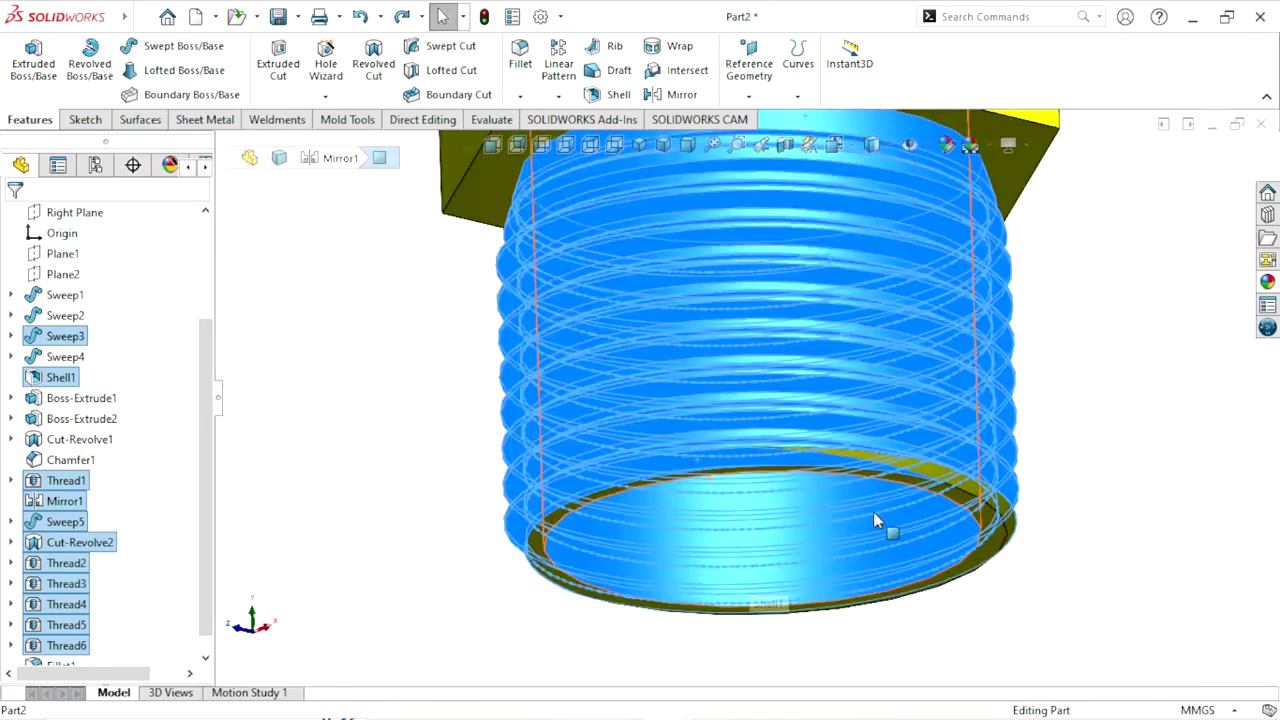
scroll(889, 458, "down", 2)
scroll(889, 458, "down", 2)
scroll(865, 565, "up", 1)
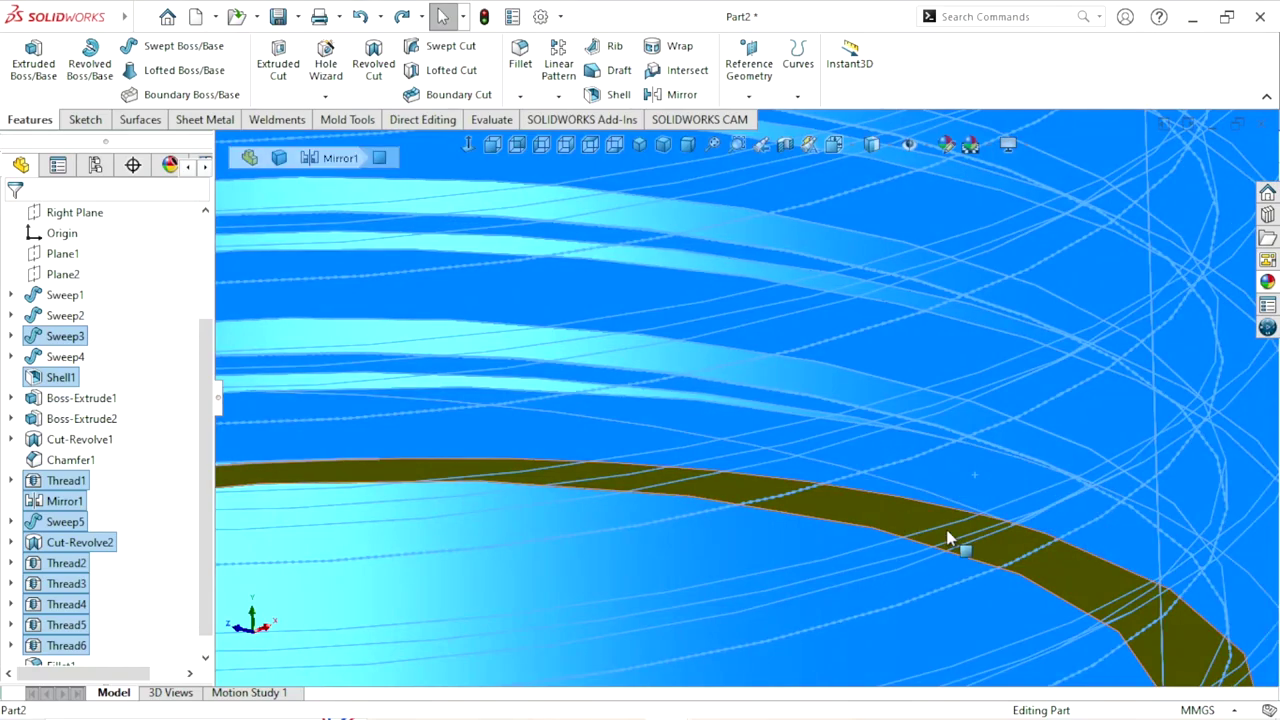
scroll(930, 530, "up", 1)
scroll(860, 565, "up", 2)
scroll(836, 540, "up", 2)
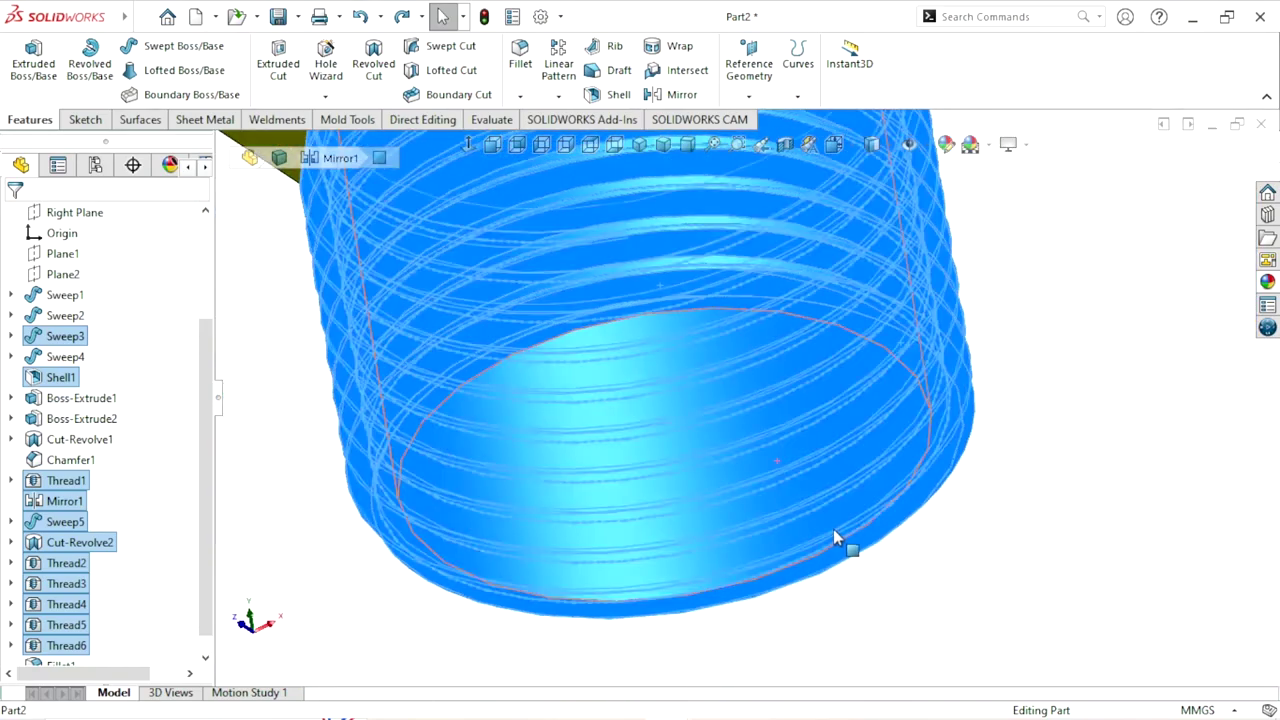
scroll(833, 530, "up", 2)
scroll(826, 543, "up", 2)
scroll(816, 545, "up", 2)
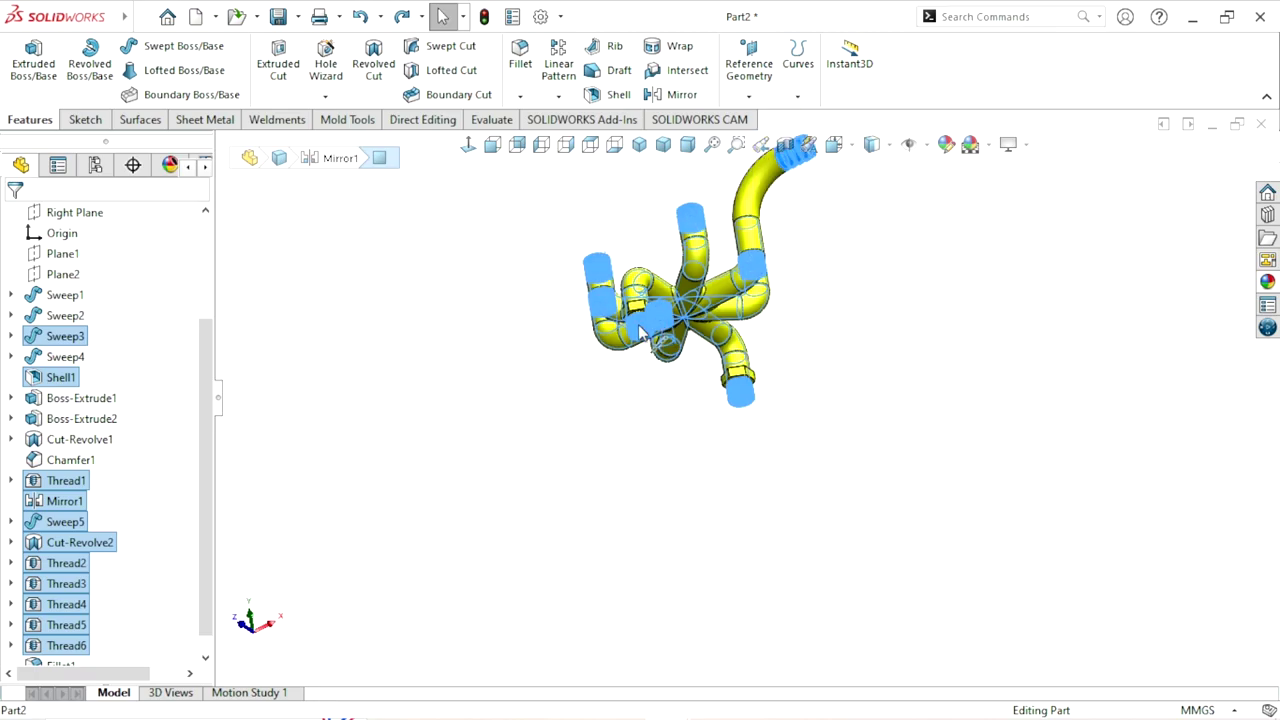
scroll(568, 300, "down", 2)
scroll(568, 300, "down", 3)
scroll(568, 300, "down", 3)
scroll(568, 293, "down", 3)
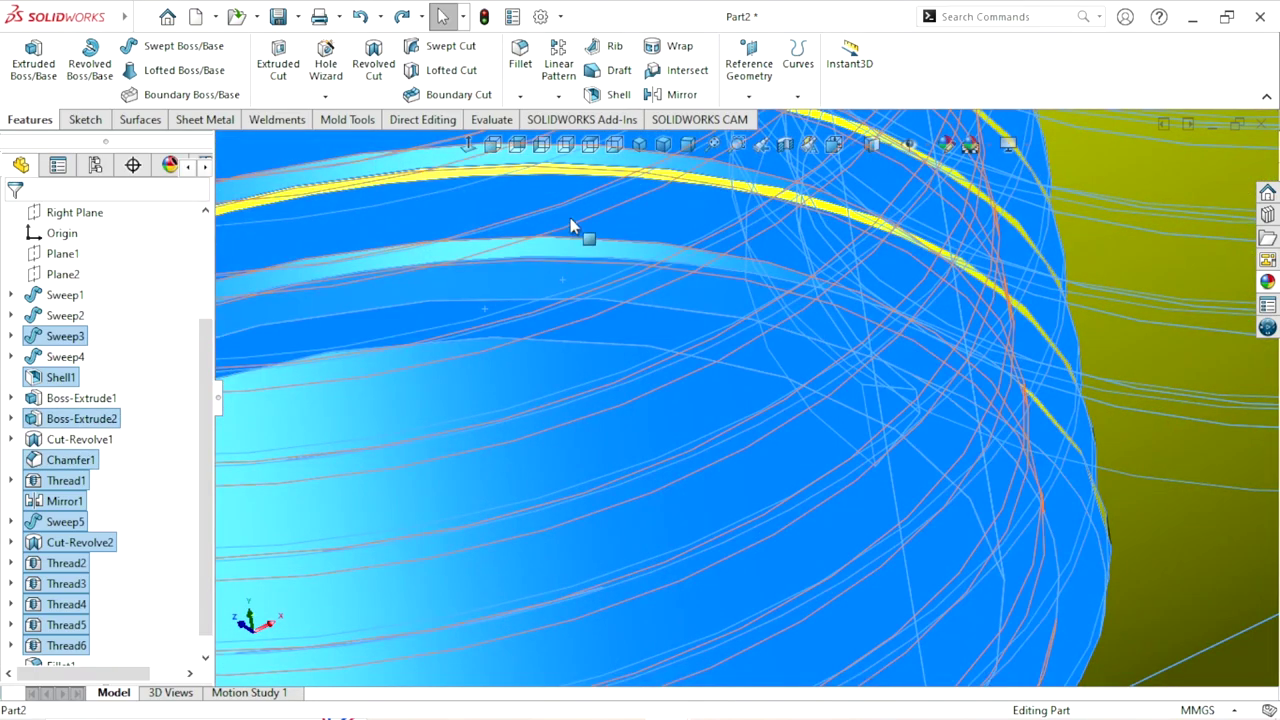
scroll(600, 245, "up", 2)
scroll(625, 285, "down", 3)
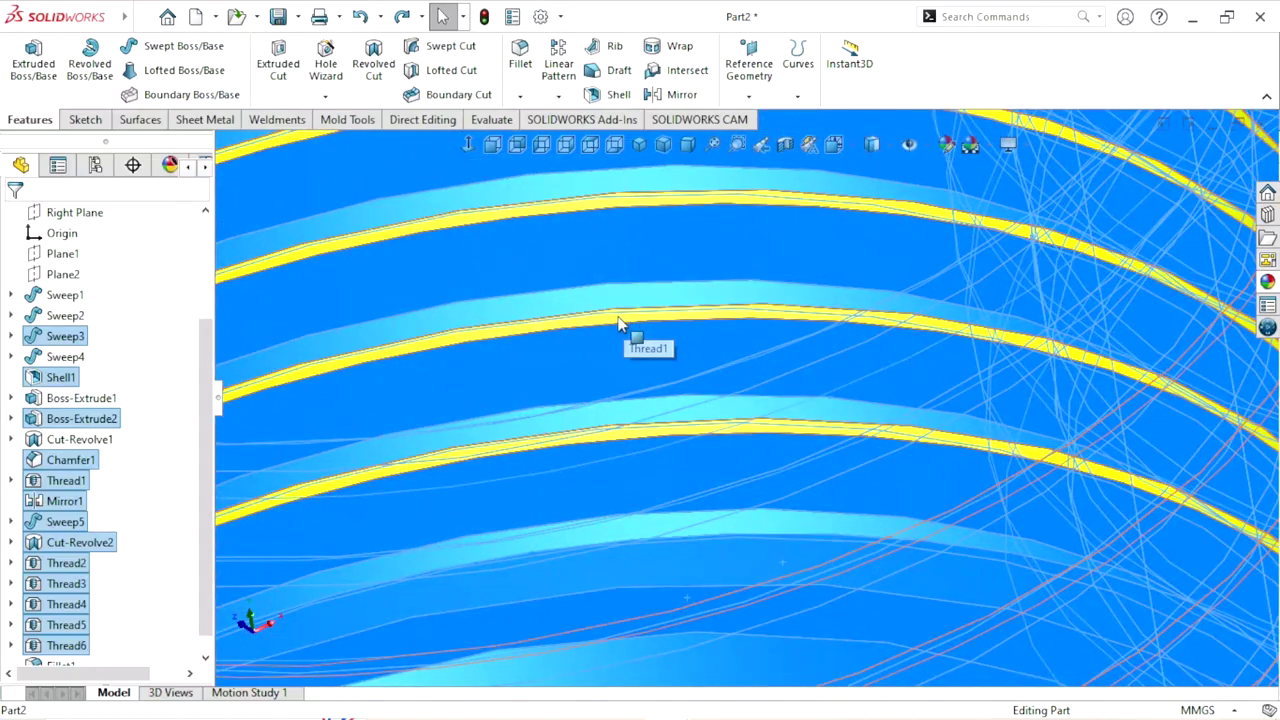
scroll(640, 400, "up", 3)
scroll(656, 440, "up", 2)
scroll(670, 400, "down", 2)
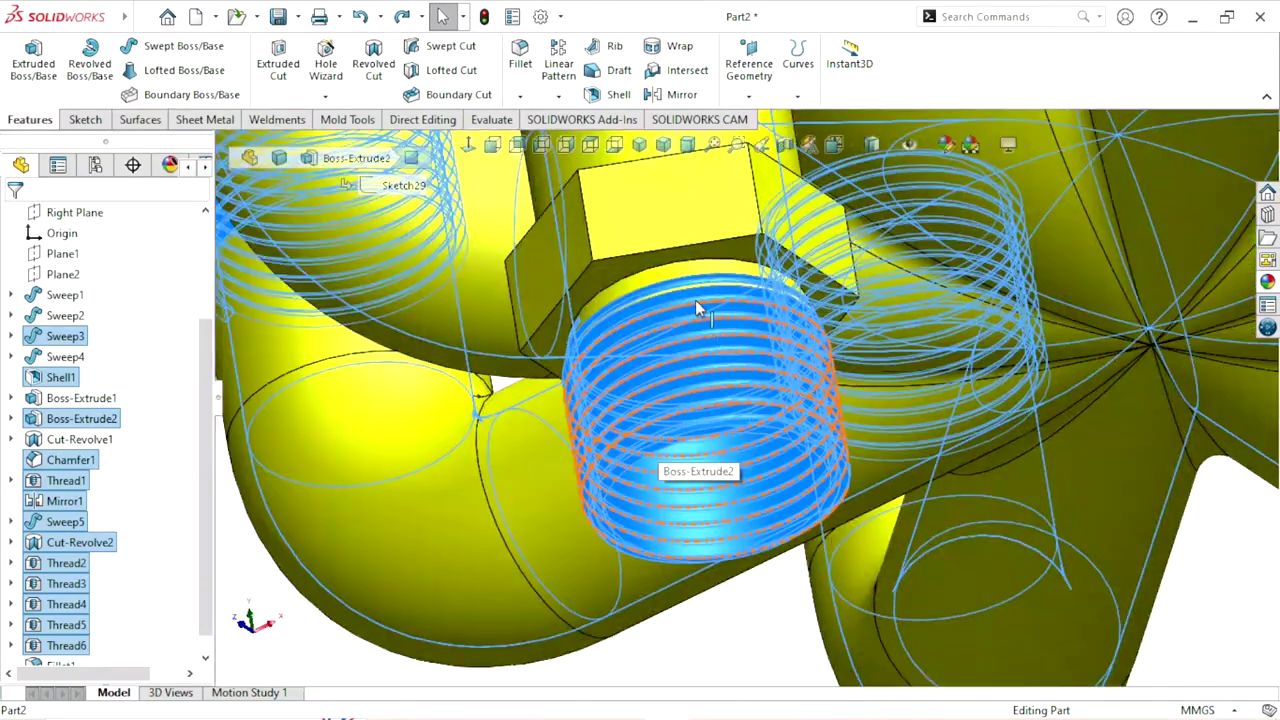
scroll(705, 300, "down", 2)
scroll(712, 297, "down", 2)
scroll(735, 296, "down", 1)
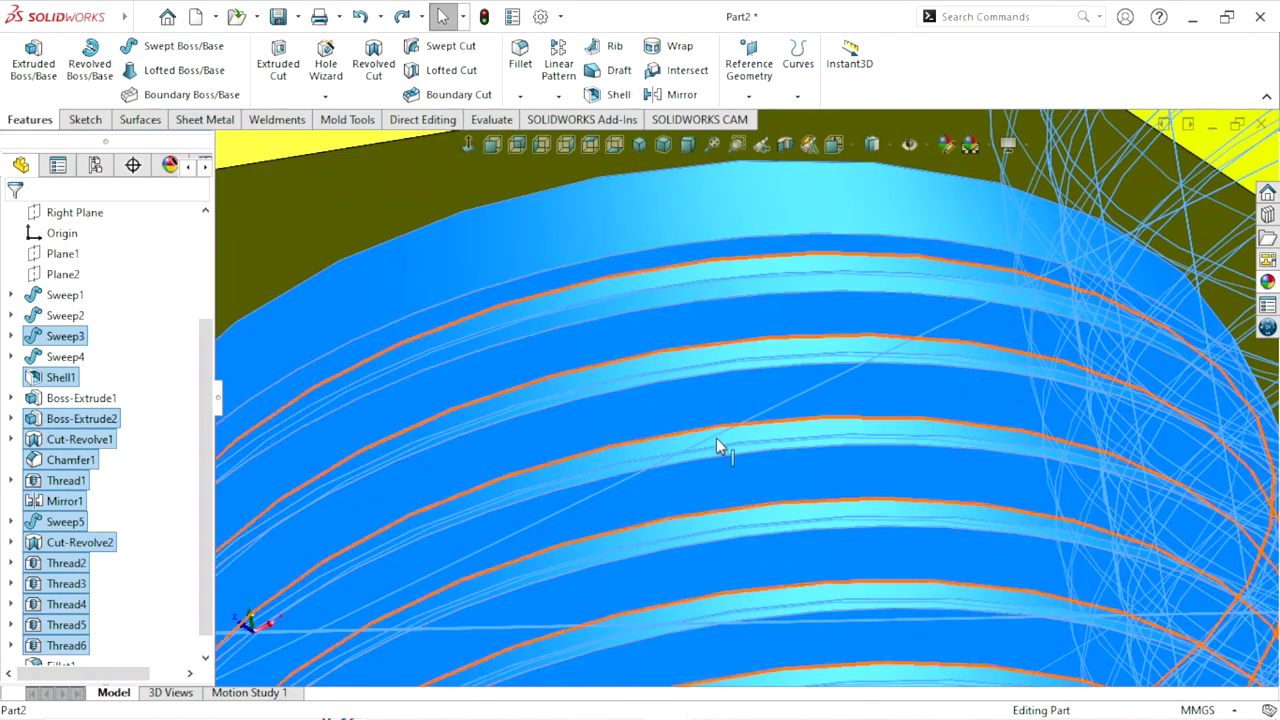
scroll(718, 447, "up", 3)
scroll(757, 451, "up", 2)
mouse_move(729, 451)
middle_mouse_down()
mouse_move(803, 440)
mouse_move(773, 467)
mouse_move(757, 534)
middle_mouse_up()
scroll(786, 534, "up", 3)
scroll(833, 513, "up", 3)
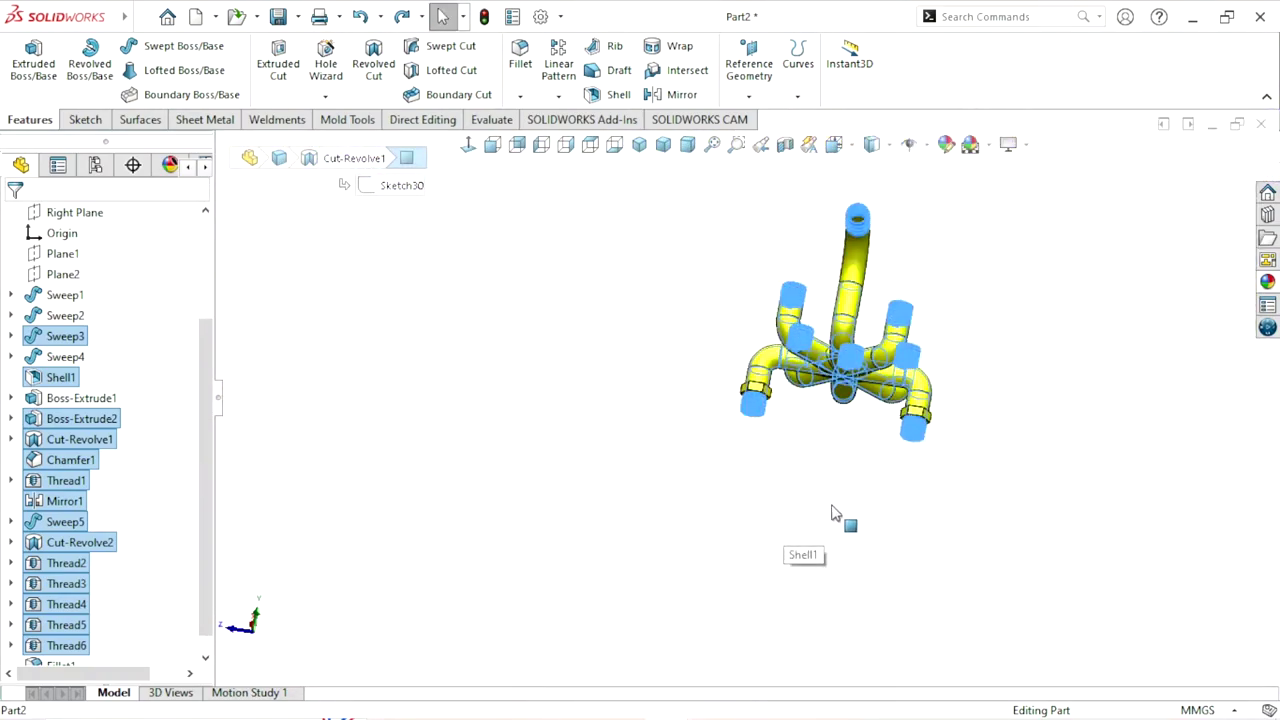
scroll(951, 336, "down", 2)
Apply matte steel from the appearances library to the selected thread features
left_click(1267, 284)
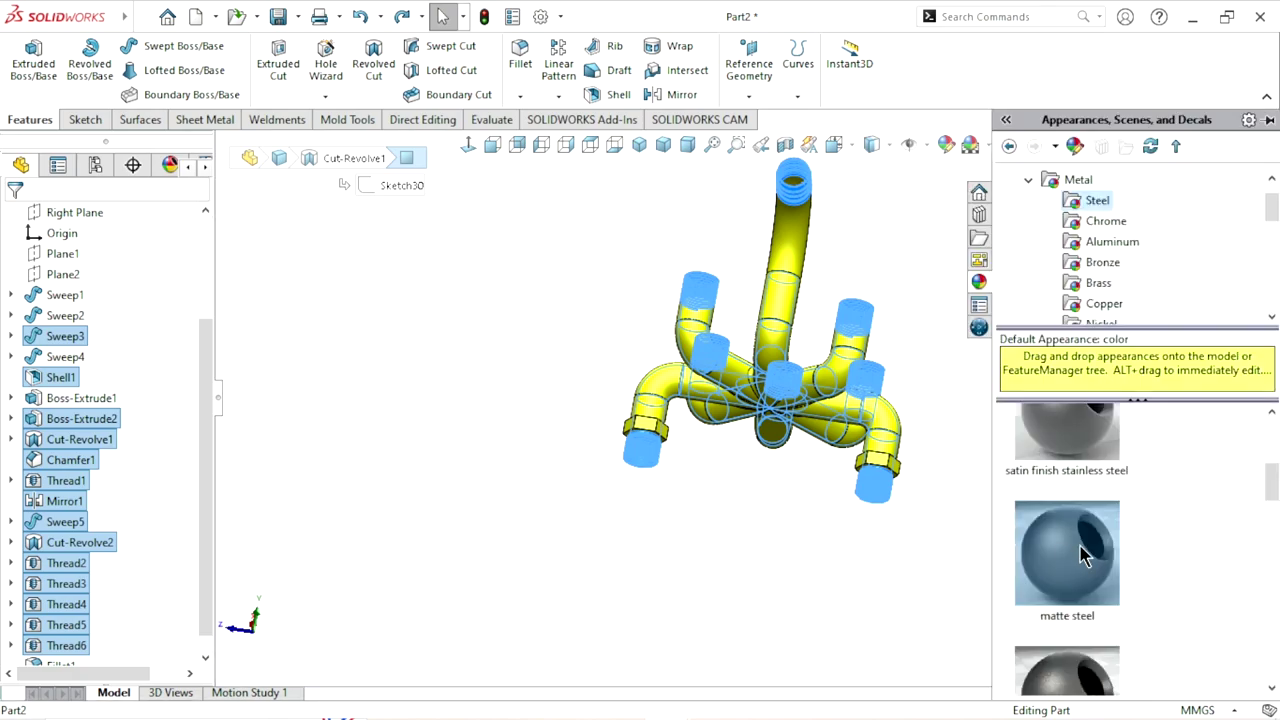
mouse_move(789, 517)
middle_mouse_down()
mouse_move(695, 540)
mouse_move(903, 566)
mouse_move(797, 528)
middle_mouse_up()
scroll(797, 528, "down", 3)
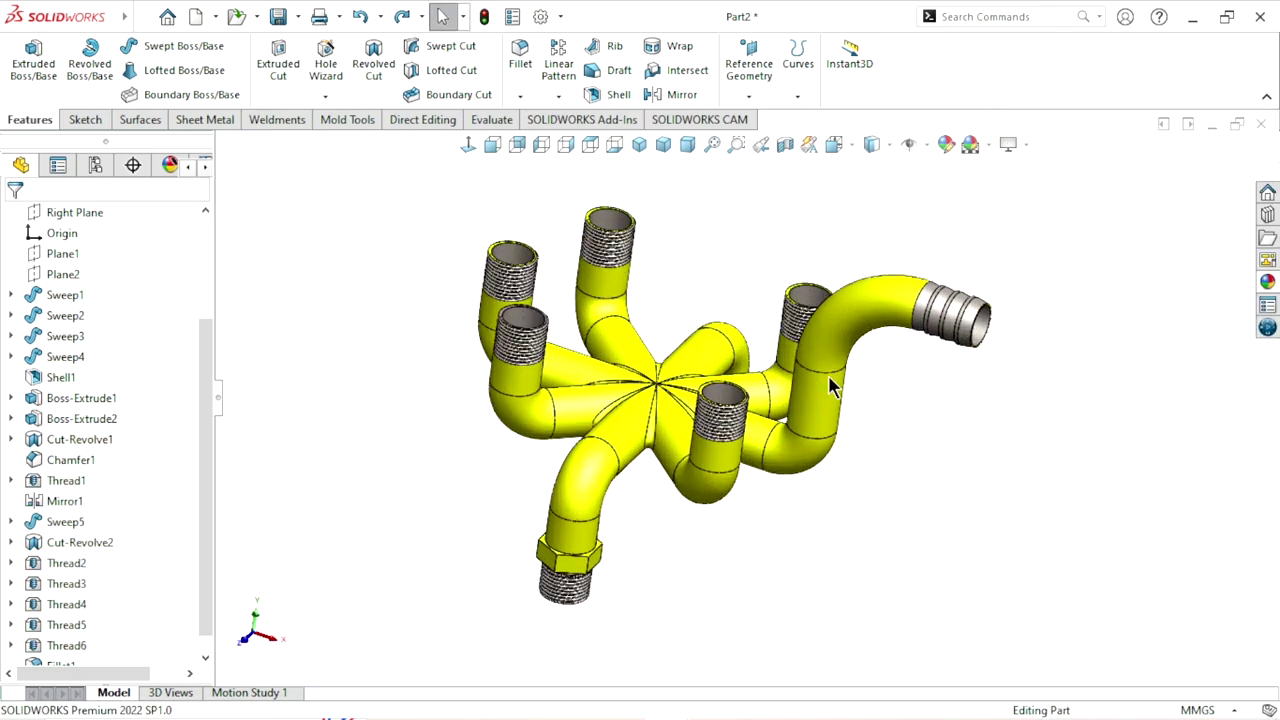
scroll(950, 490, "down", 2)
middle_click_drag(947, 483, 900, 449)
scroll(829, 494, "down", 4)
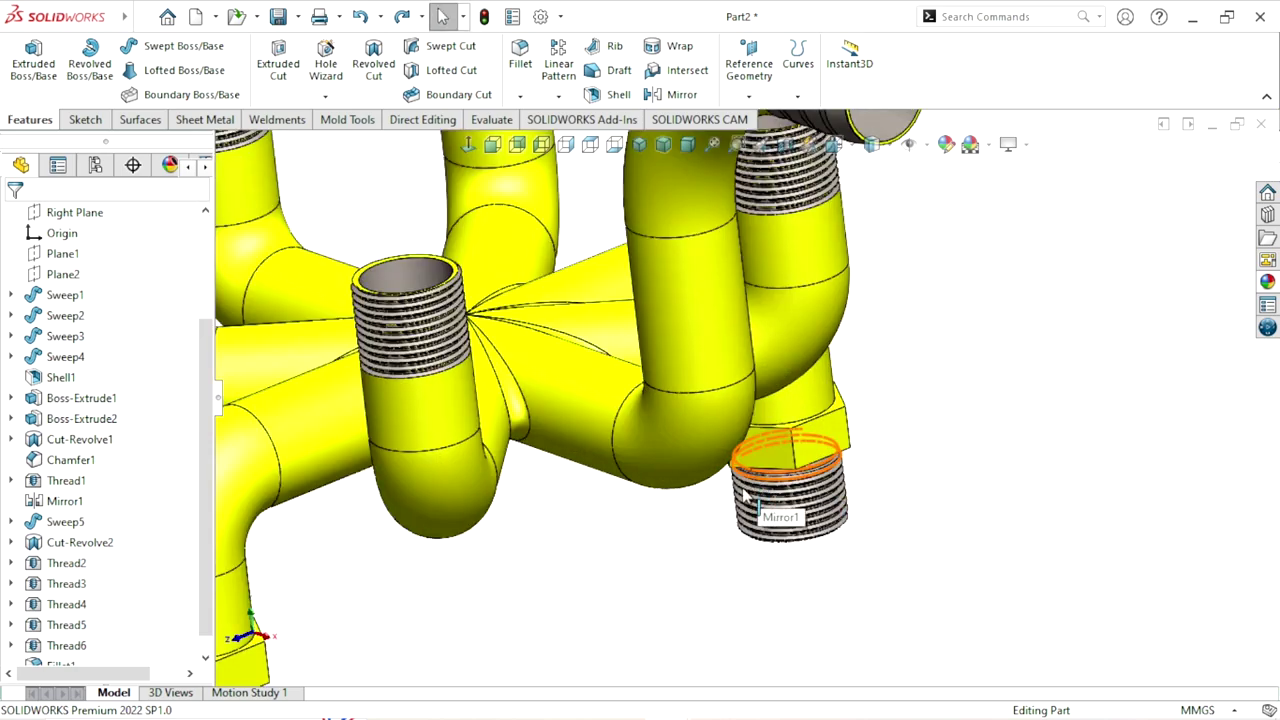
scroll(745, 490, "up", 5)
middle_click_drag(643, 442, 634, 361)
scroll(629, 284, "down", 5)
scroll(728, 220, "down", 4)
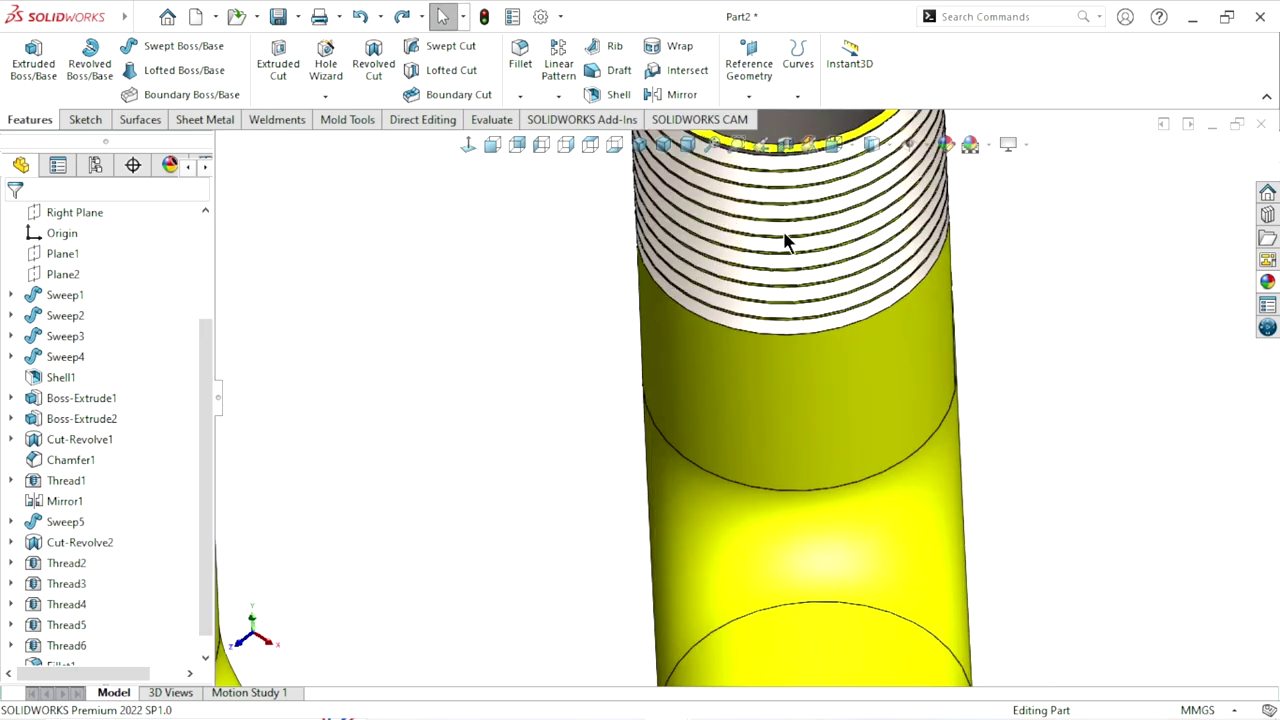
scroll(785, 240, "up", 5)
scroll(623, 275, "down", 5)
Select the rims of three pipe ends, including the right pipe
left_click(620, 272)
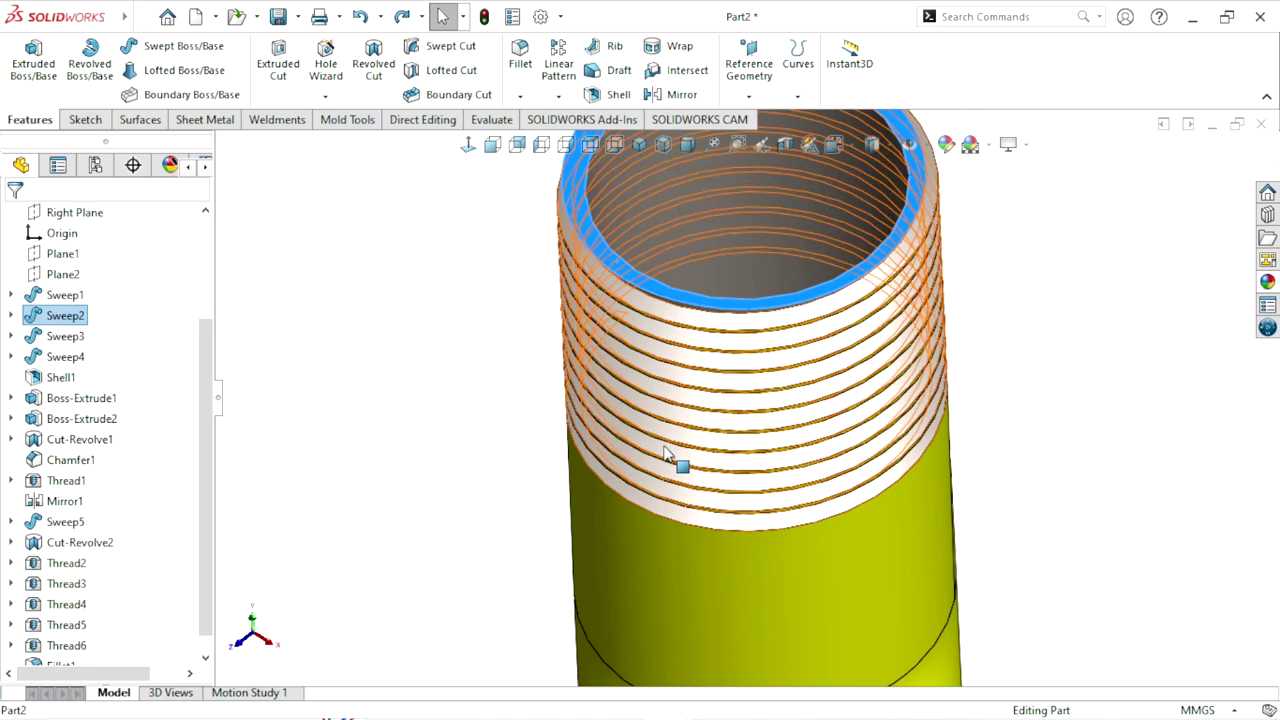
scroll(674, 457, "up", 2)
scroll(600, 466, "up", 3)
scroll(406, 461, "down", 5)
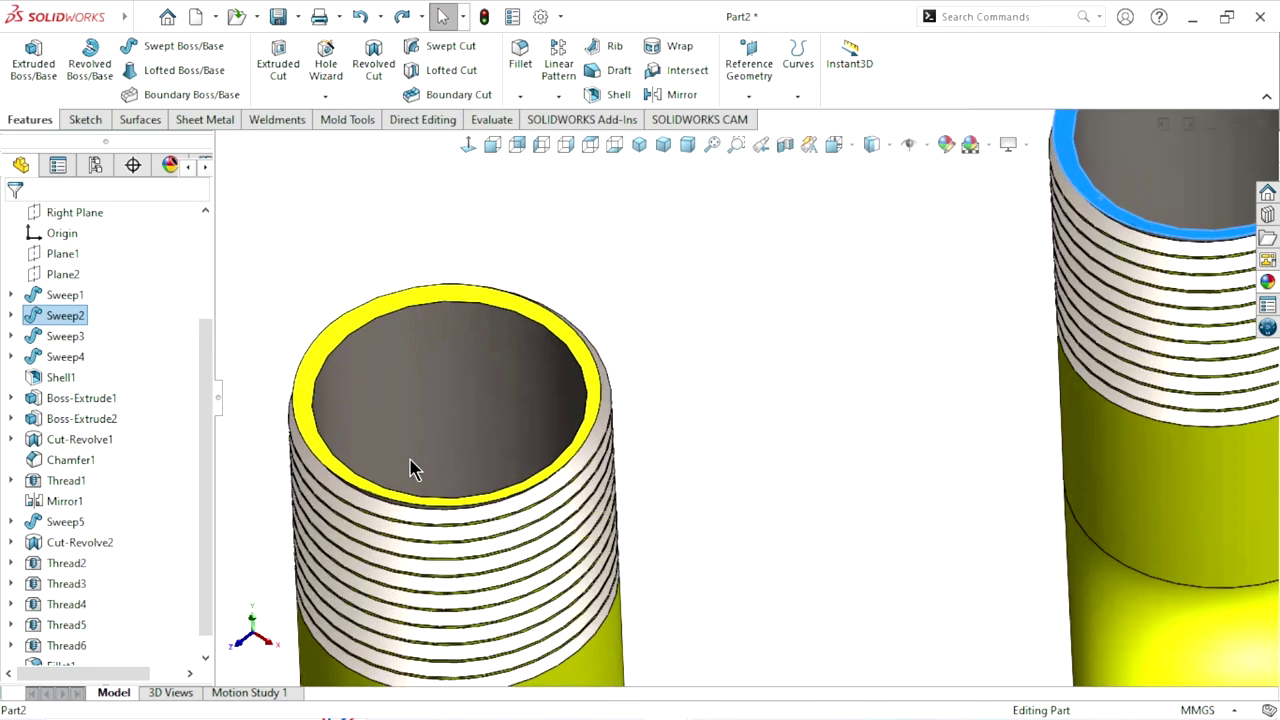
left_click(476, 303, "ctrl")
scroll(657, 480, "up", 2)
scroll(654, 557, "up", 1)
scroll(812, 582, "up", 1)
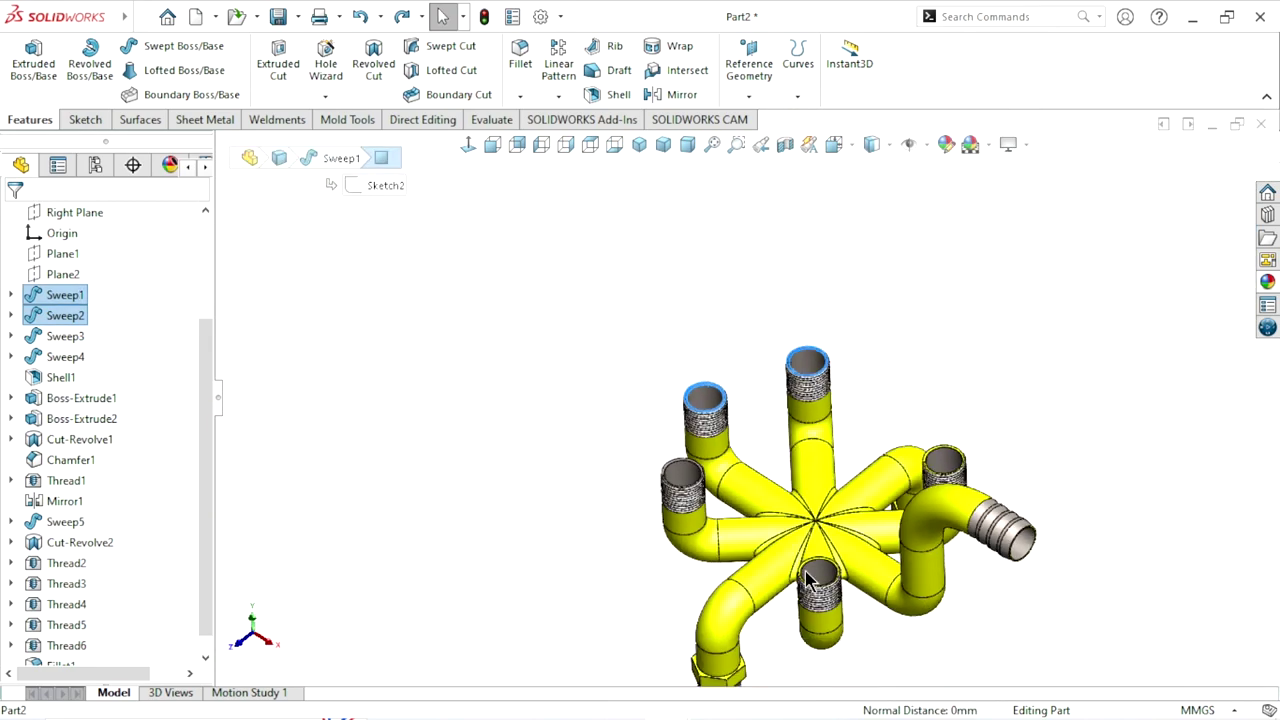
scroll(868, 588, "up", 1)
scroll(868, 588, "down", 3)
scroll(779, 474, "down", 2)
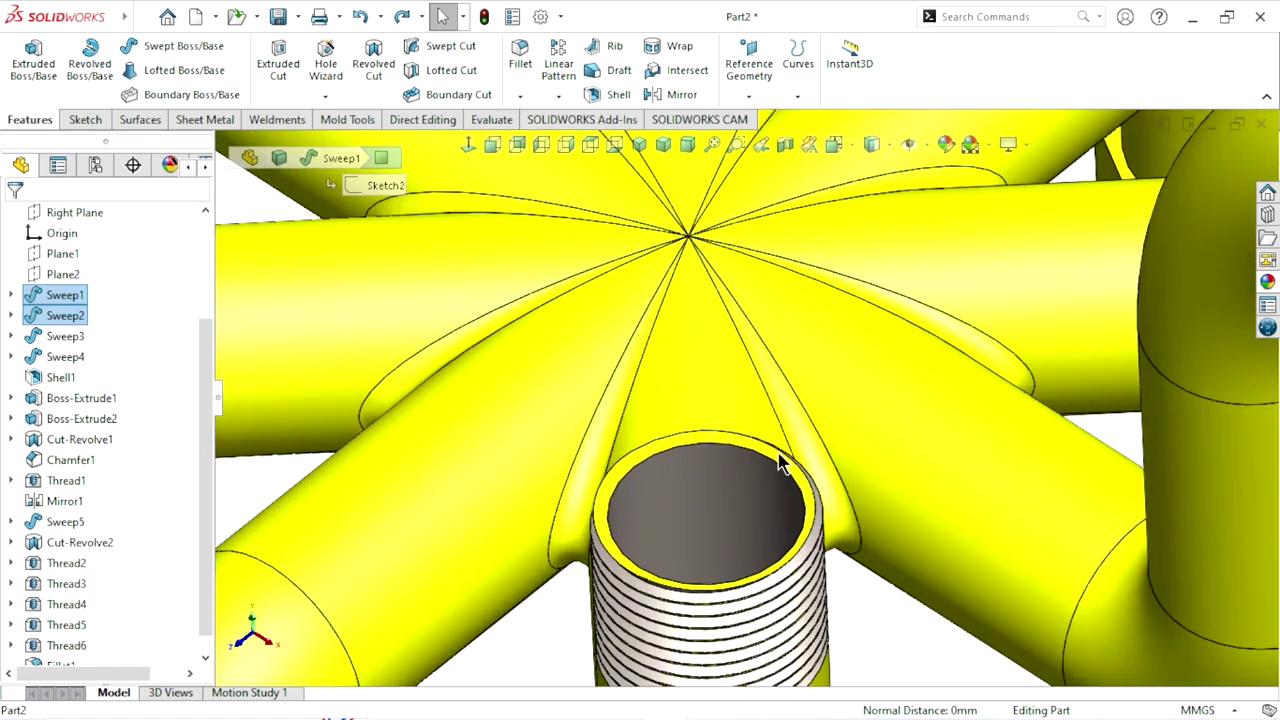
scroll(779, 464, "up", 3)
scroll(985, 280, "down", 4)
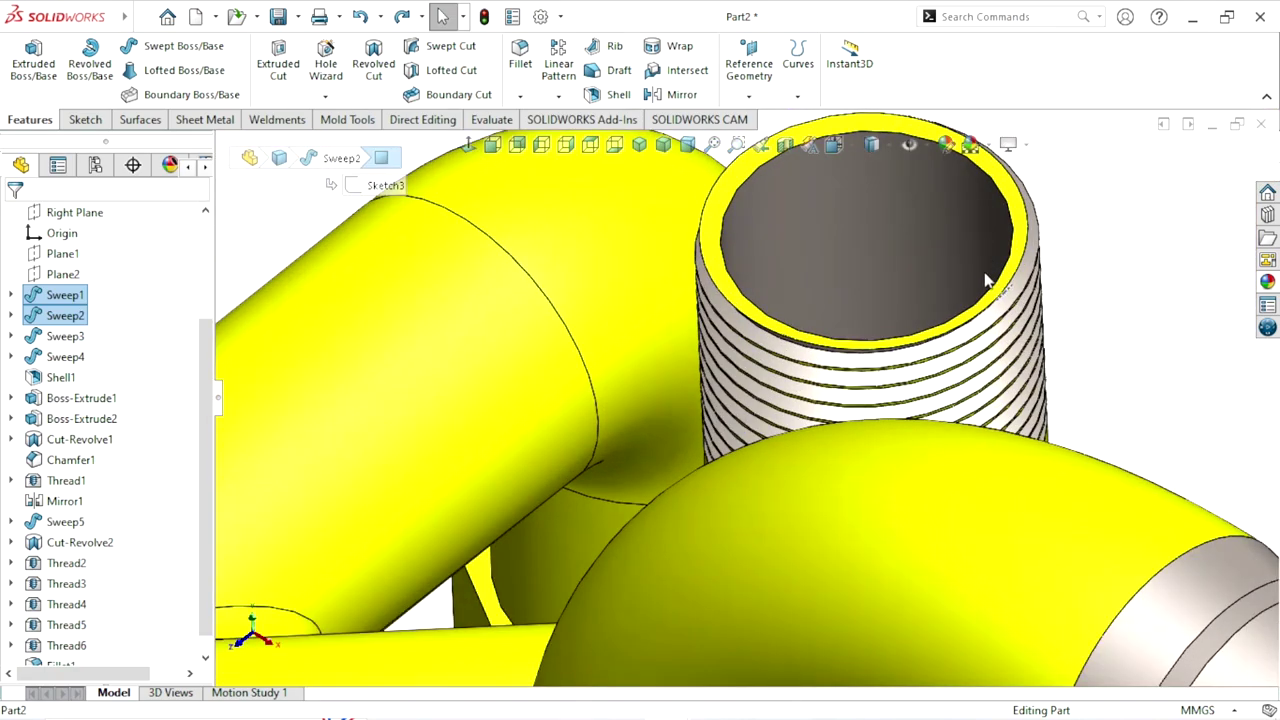
left_click(1020, 258, "ctrl")
scroll(900, 445, "up", 3)
scroll(880, 490, "up", 1)
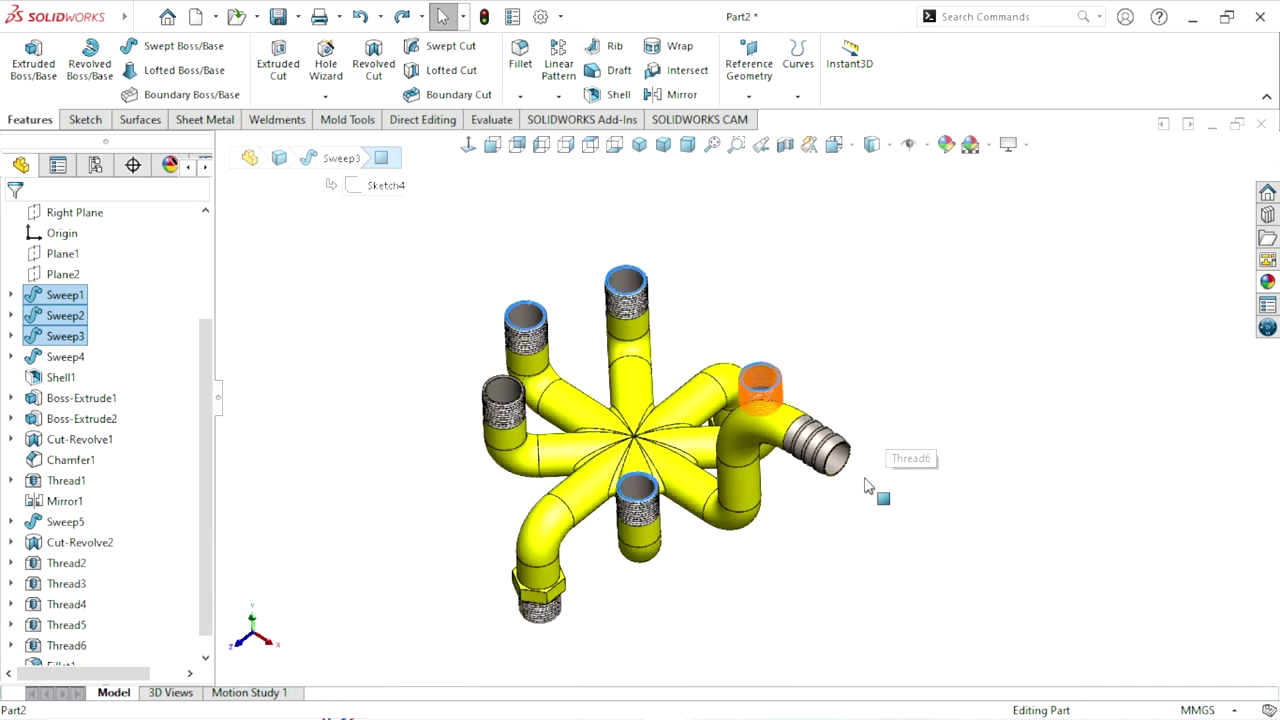
scroll(840, 470, "down", 3)
scroll(815, 460, "down", 3)
scroll(840, 430, "down", 2)
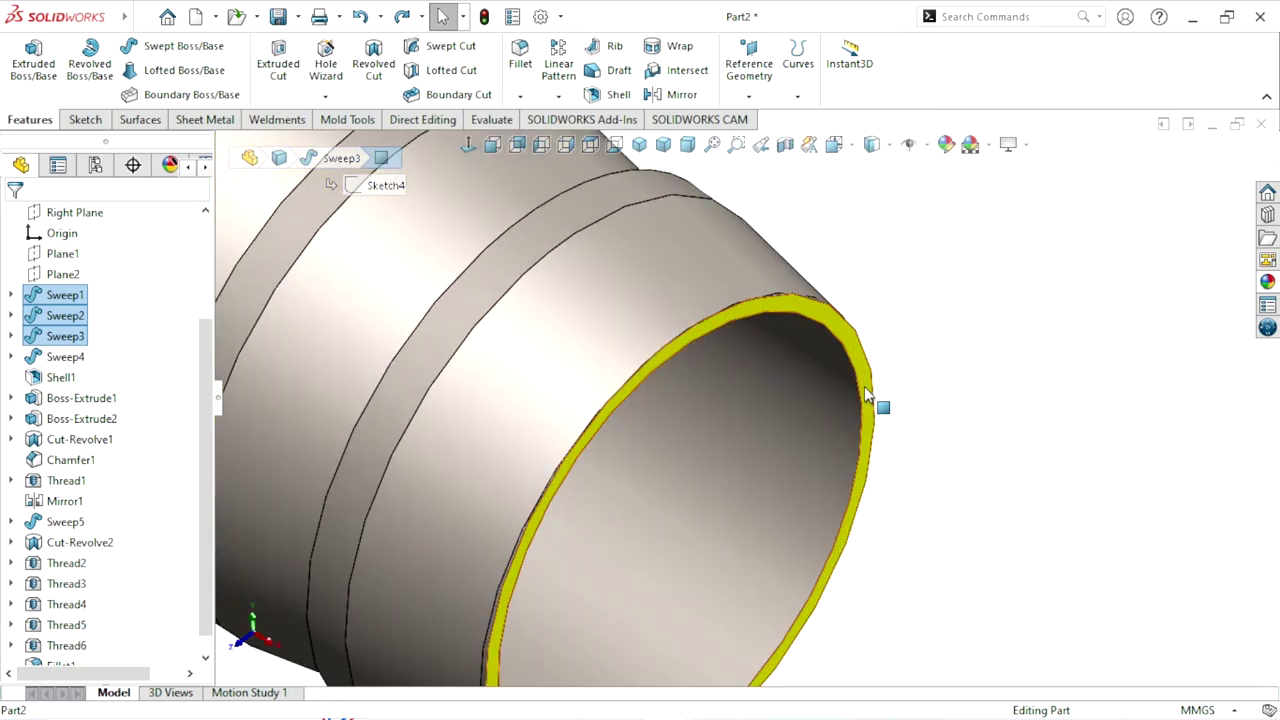
Apply matte steel to the selected pipe rims and return to isometric view
left_click(1262, 284)
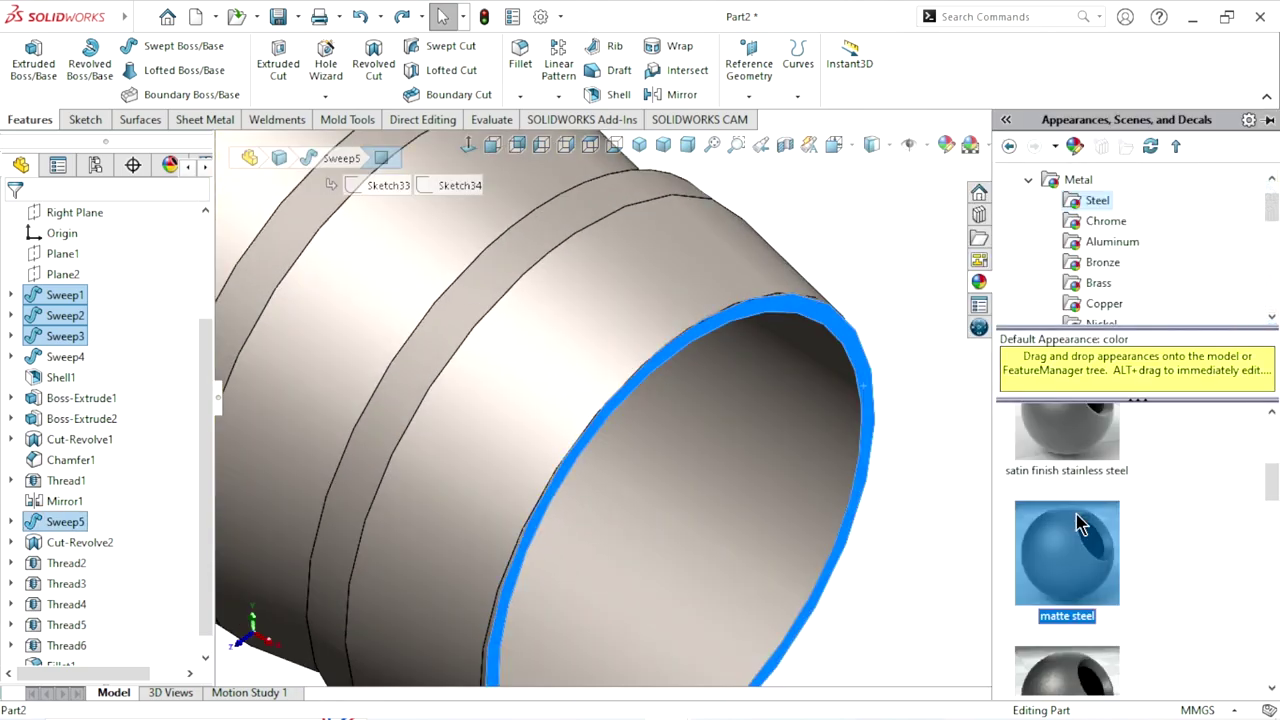
left_click(927, 518)
scroll(911, 539, "up", 3)
scroll(896, 532, "up", 3)
scroll(700, 430, "up", 1)
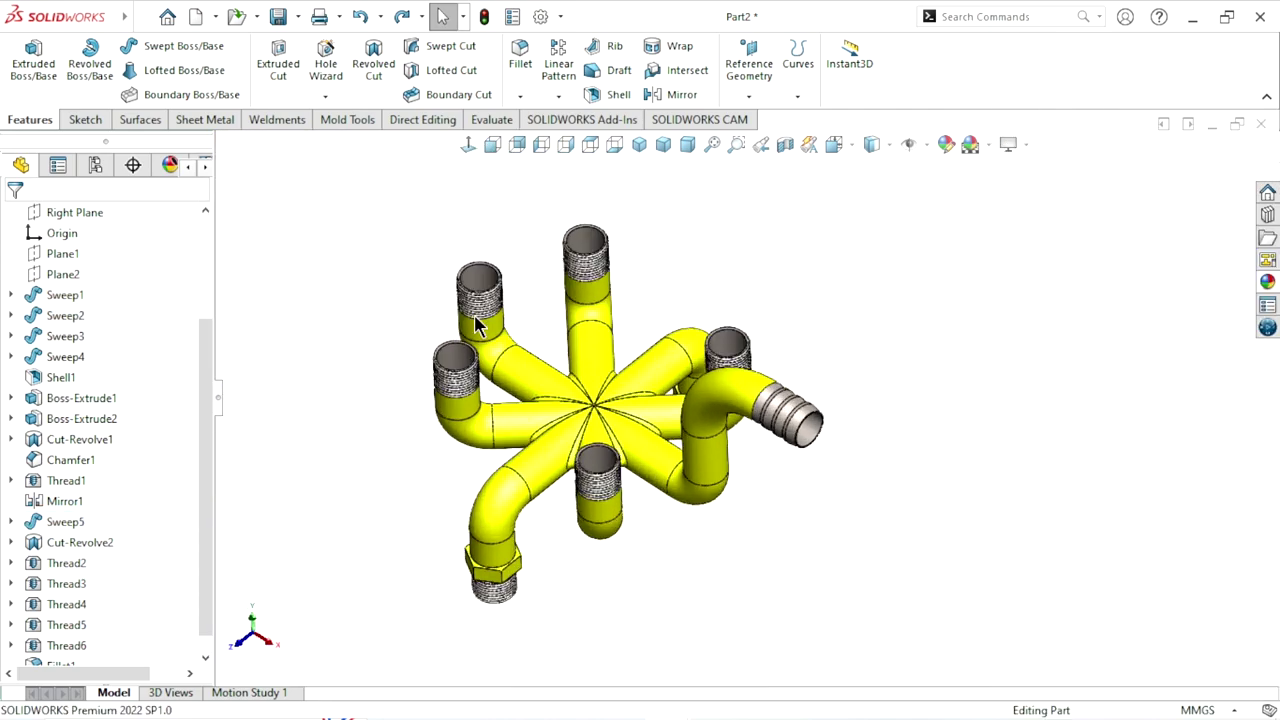
scroll(478, 325, "down", 1)
left_click(639, 144)
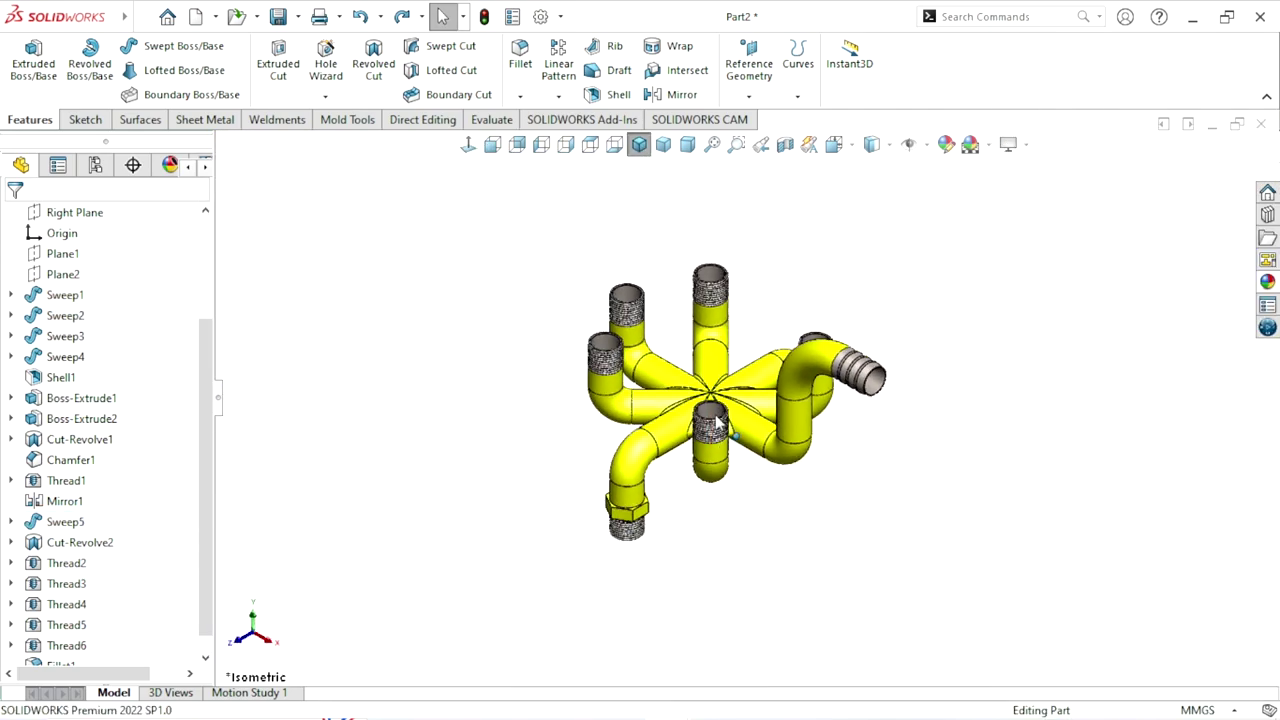
scroll(716, 410, "down", 3)
scroll(716, 410, "down", 3)
scroll(757, 386, "up", 2)
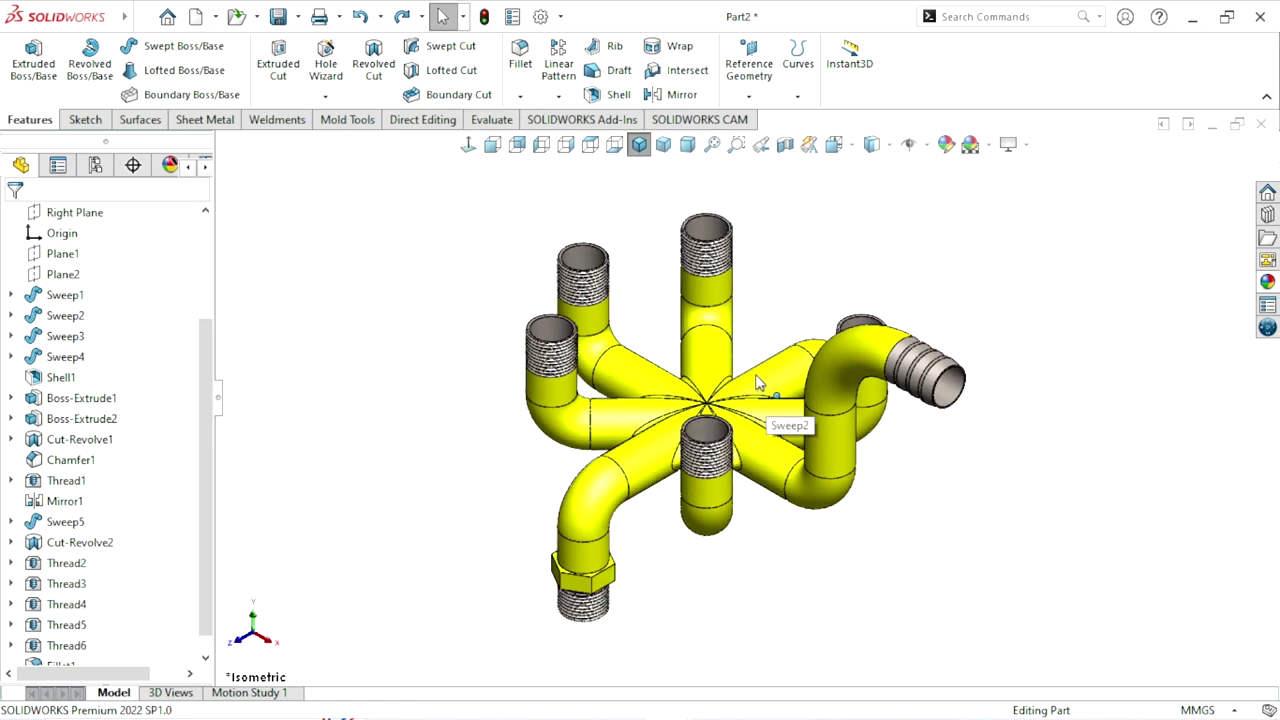
scroll(790, 350, "down", 1)
scroll(740, 475, "up", 2)
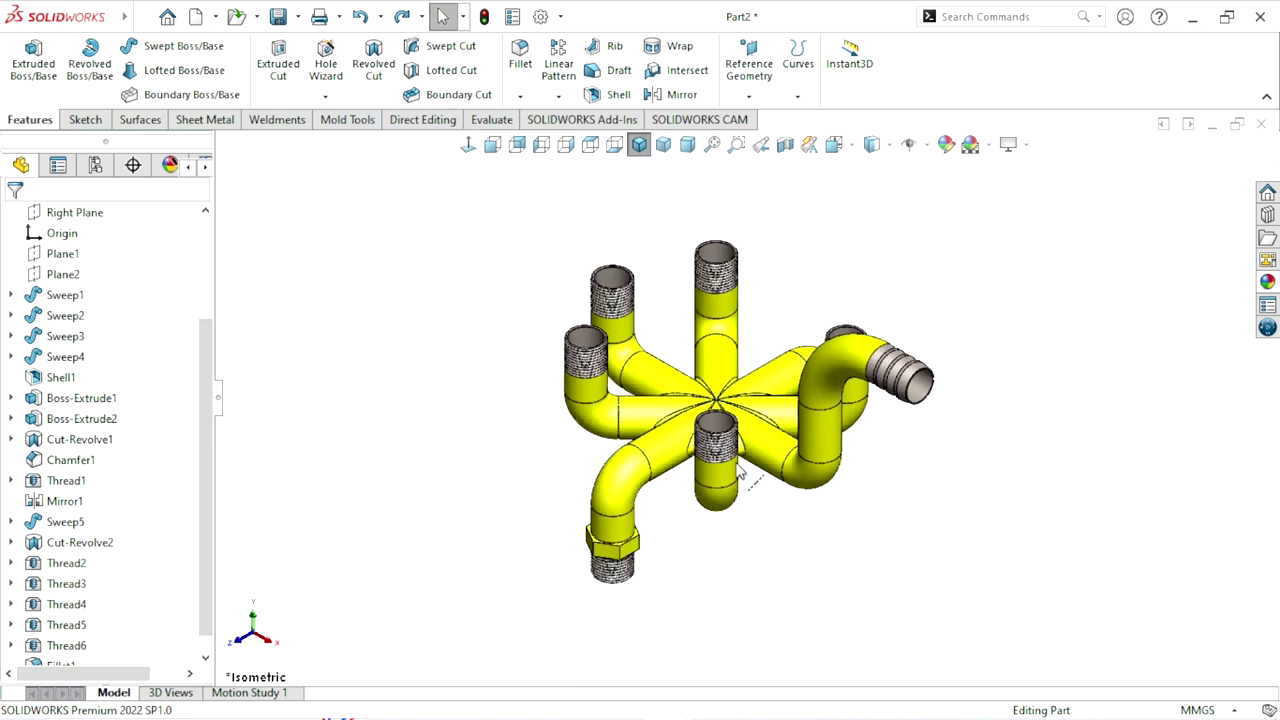
scroll(758, 400, "down", 2)
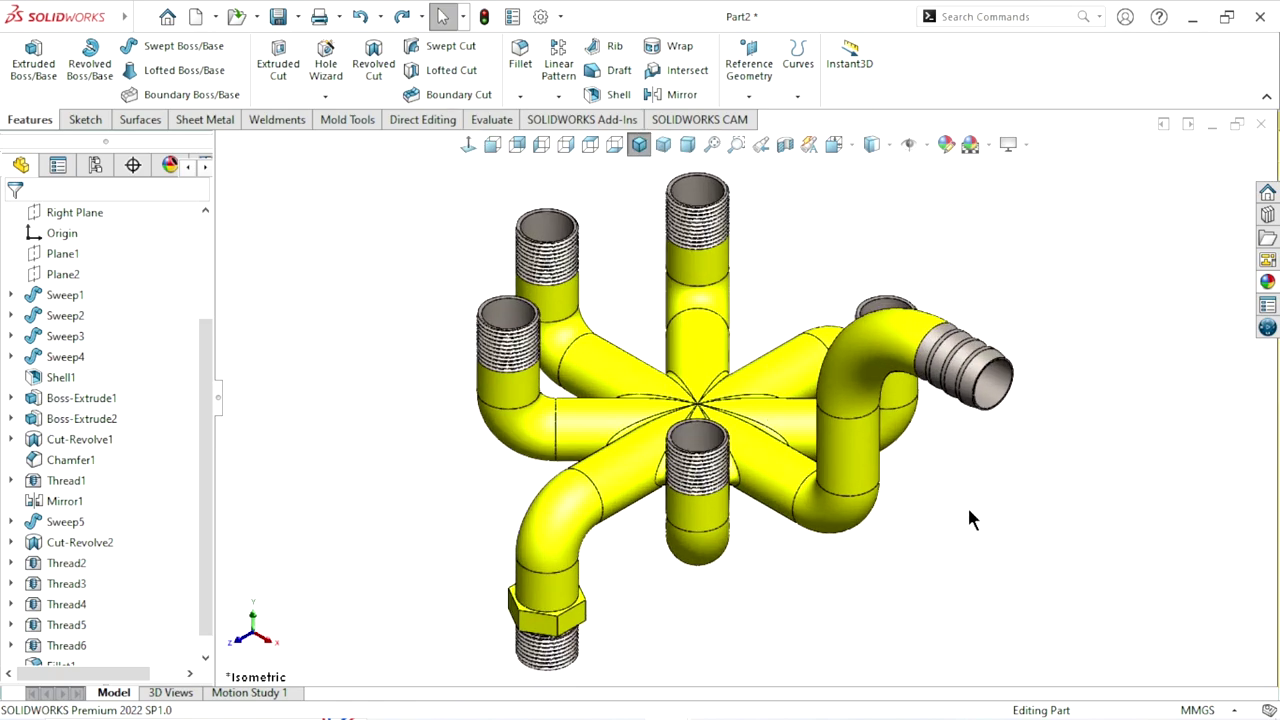
scroll(967, 505, "up", 2)
scroll(975, 470, "down", 2)
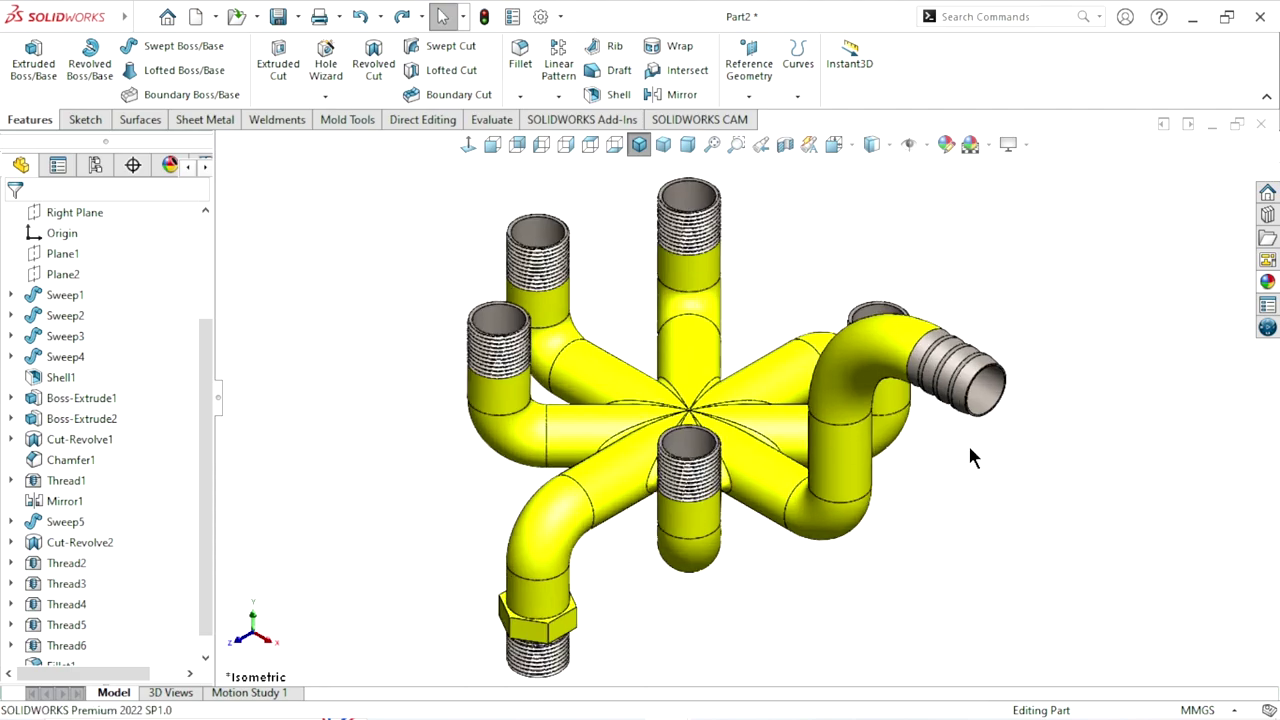
middle_click_drag(956, 471, 826, 531)
scroll(826, 531, "up", 2)
scroll(806, 451, "down", 3)
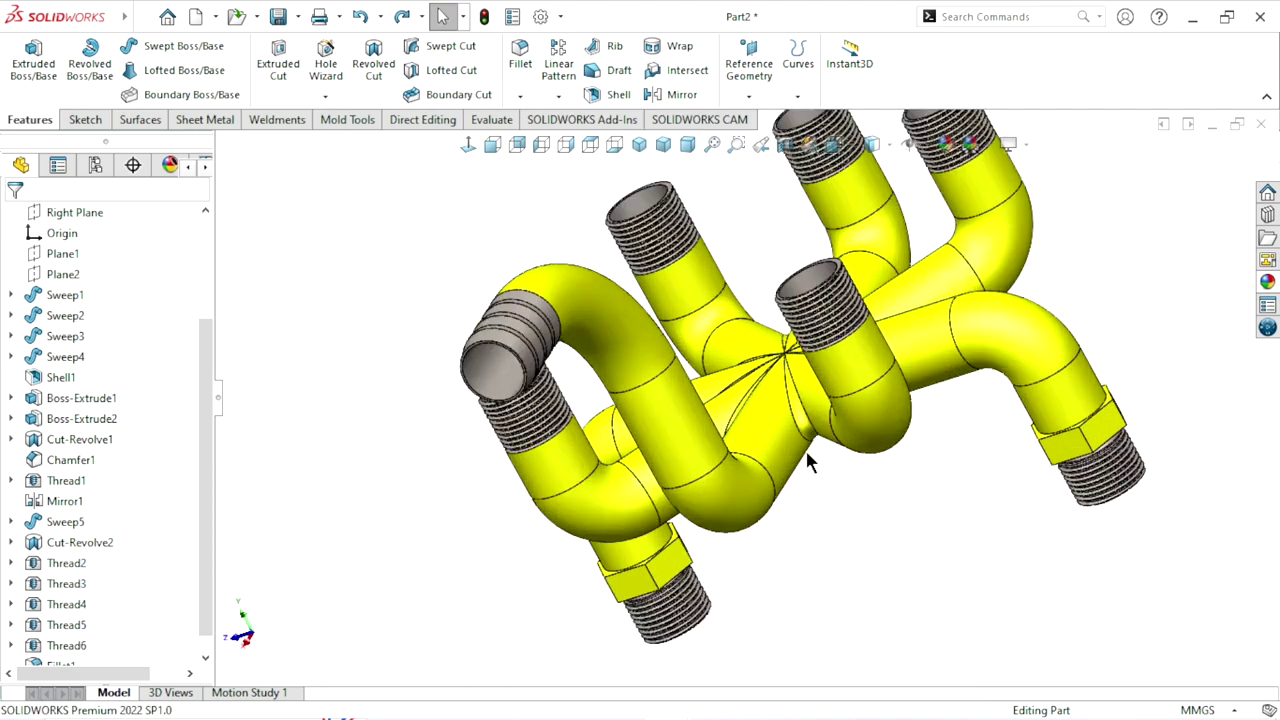
mouse_move(806, 451)
middle_mouse_down()
mouse_move(903, 523)
mouse_move(898, 558)
middle_mouse_up()
scroll(731, 457, "up", 2)
scroll(900, 500, "down", 2)
scroll(957, 537, "down", 1)
scroll(898, 558, "up", 2)
scroll(737, 528, "down", 2)
scroll(770, 569, "down", 1)
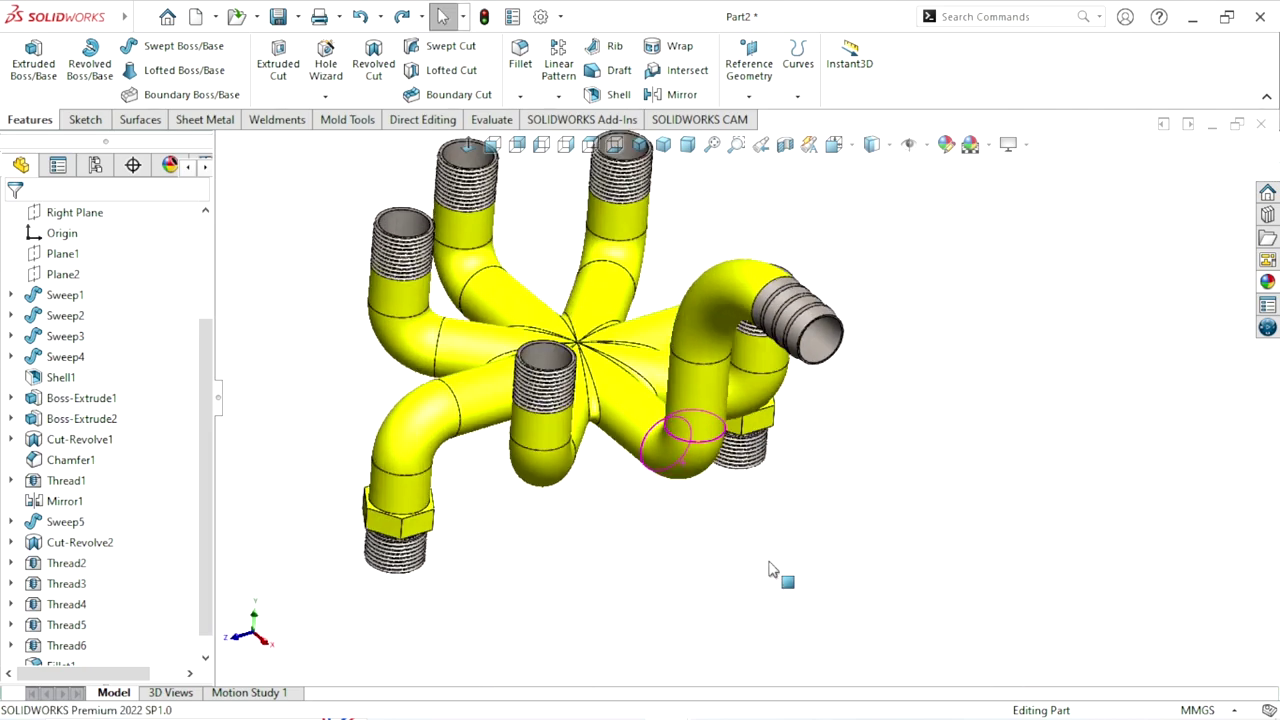
scroll(770, 570, "up", 2)
scroll(818, 490, "down", 2)
middle_click_drag(818, 490, 815, 545)
scroll(815, 548, "up", 1)
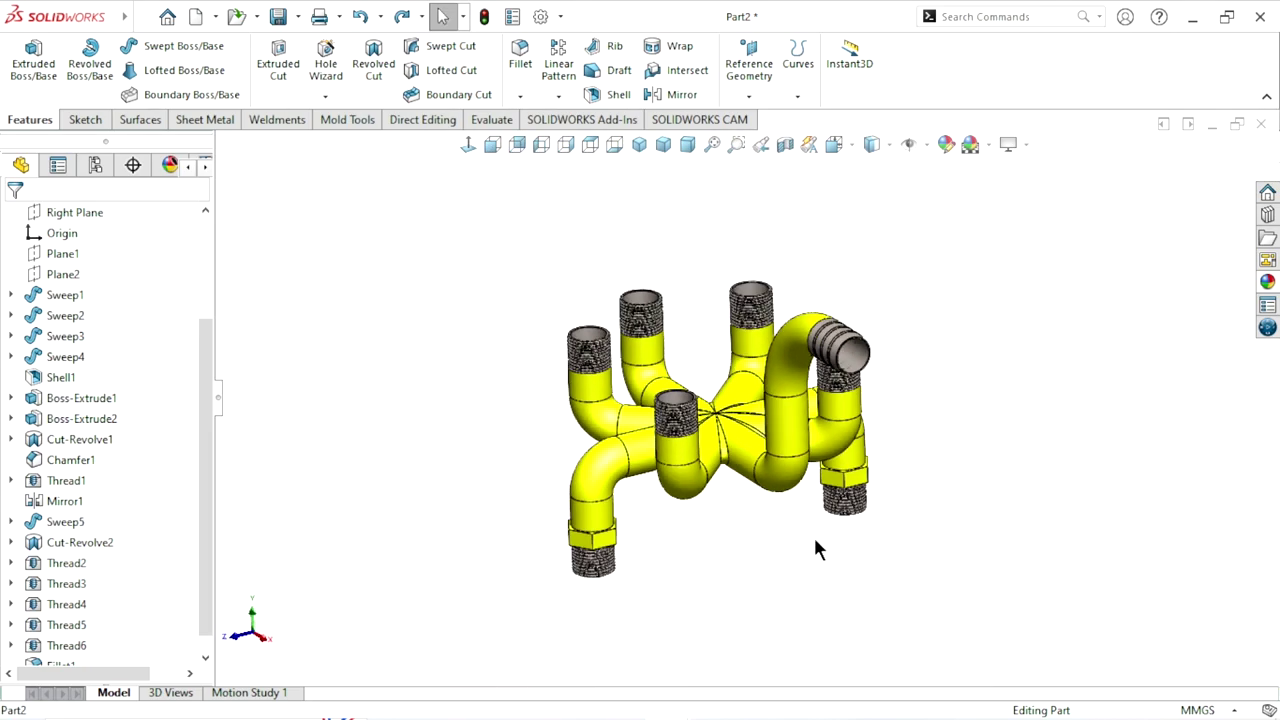
scroll(772, 418, "down", 2)
scroll(935, 563, "up", 2)
scroll(814, 547, "down", 1)
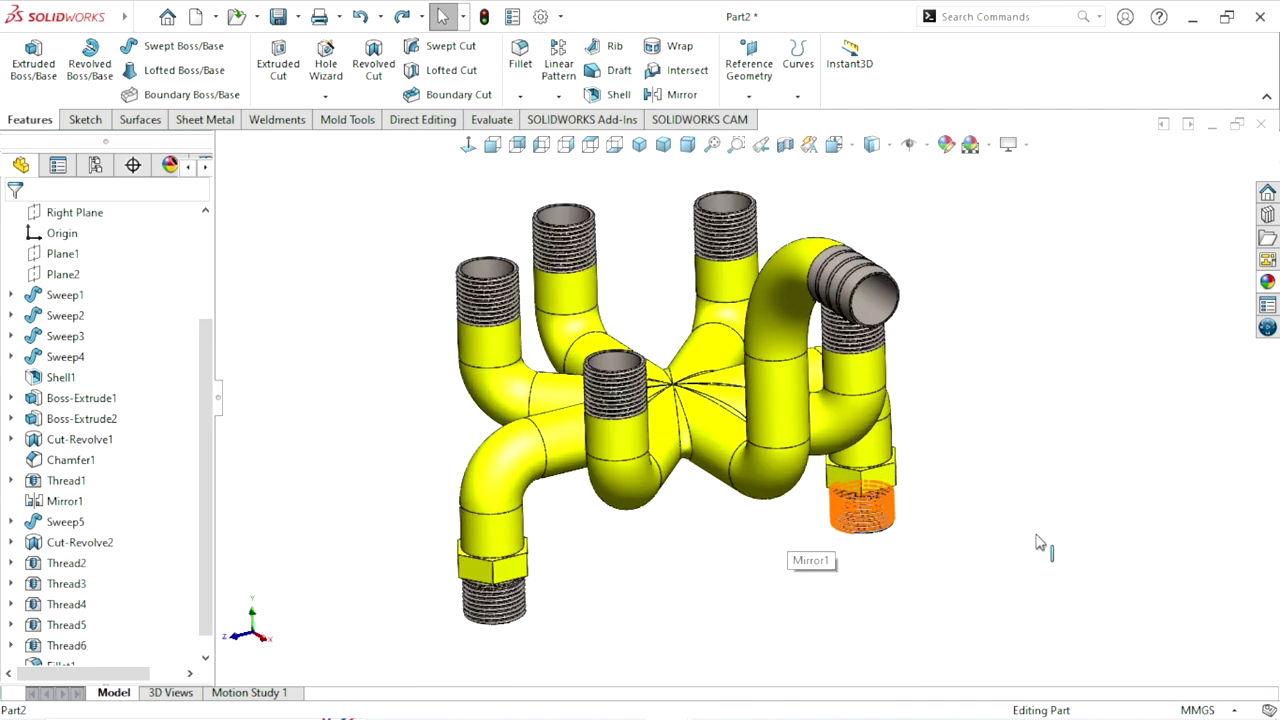
middle_click_drag(1050, 541, 983, 497)
scroll(974, 509, "up", 1)
scroll(880, 551, "up", 1)
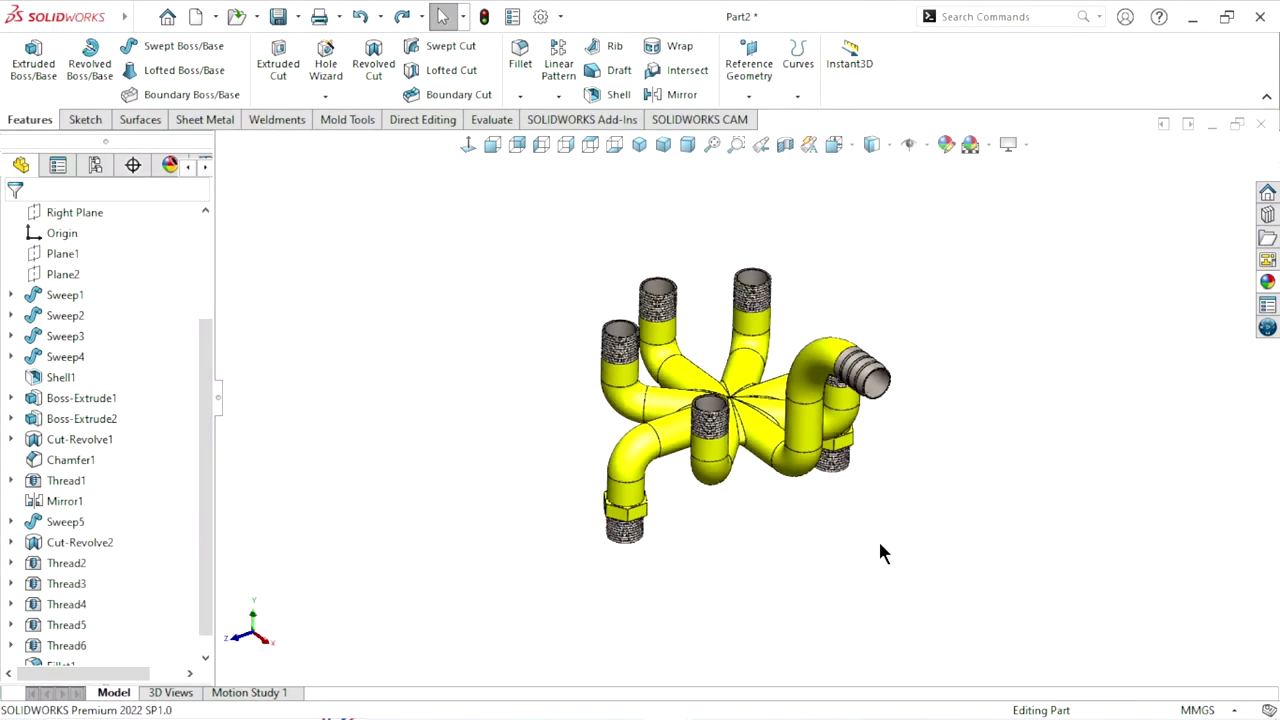
mouse_move(880, 551)
middle_mouse_down()
mouse_move(697, 372)
mouse_move(981, 563)
mouse_move(910, 568)
middle_mouse_up()
scroll(900, 560, "up", 2)
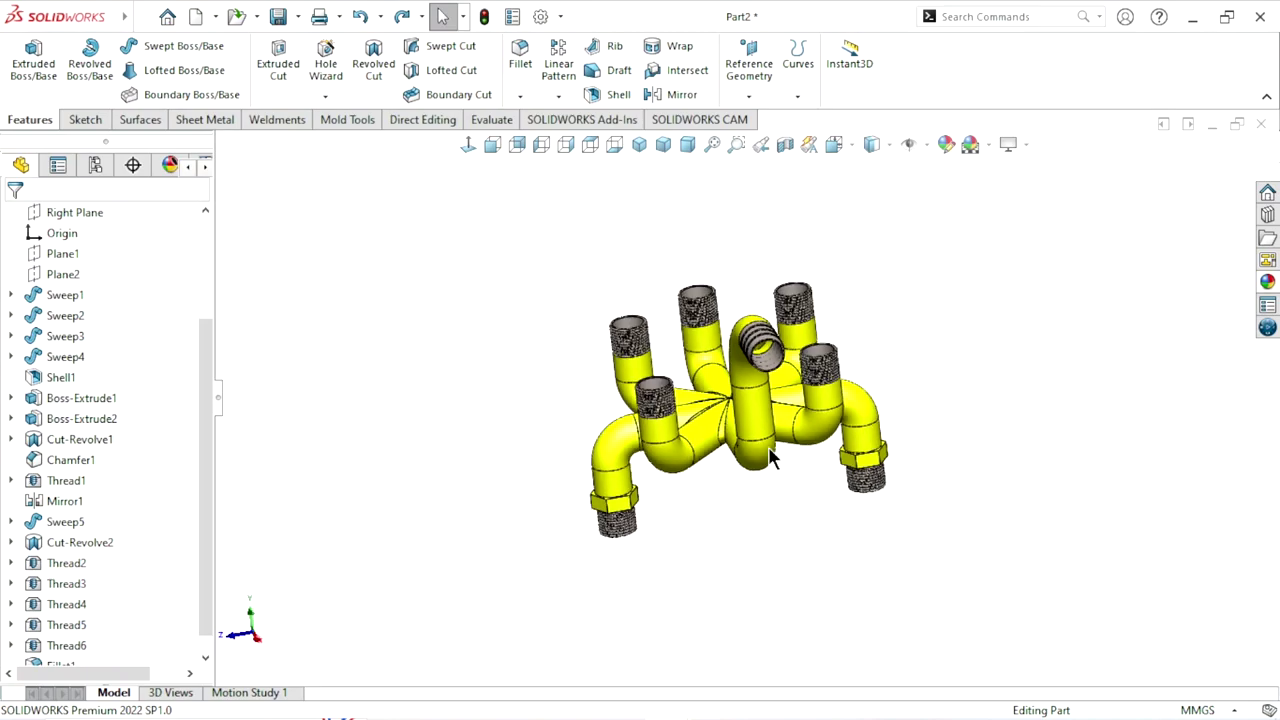
scroll(858, 528, "down", 2)
middle_click_drag(858, 528, 871, 600)
scroll(774, 375, "up", 1)
scroll(957, 551, "down", 2)
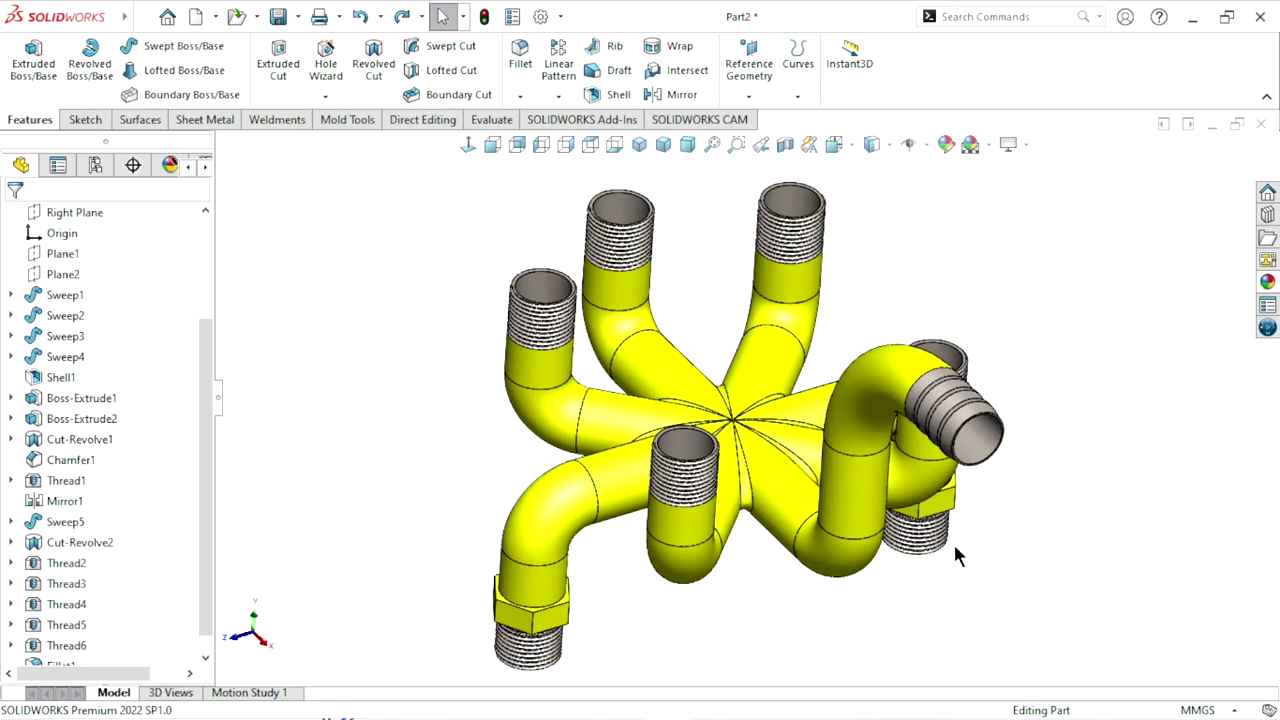